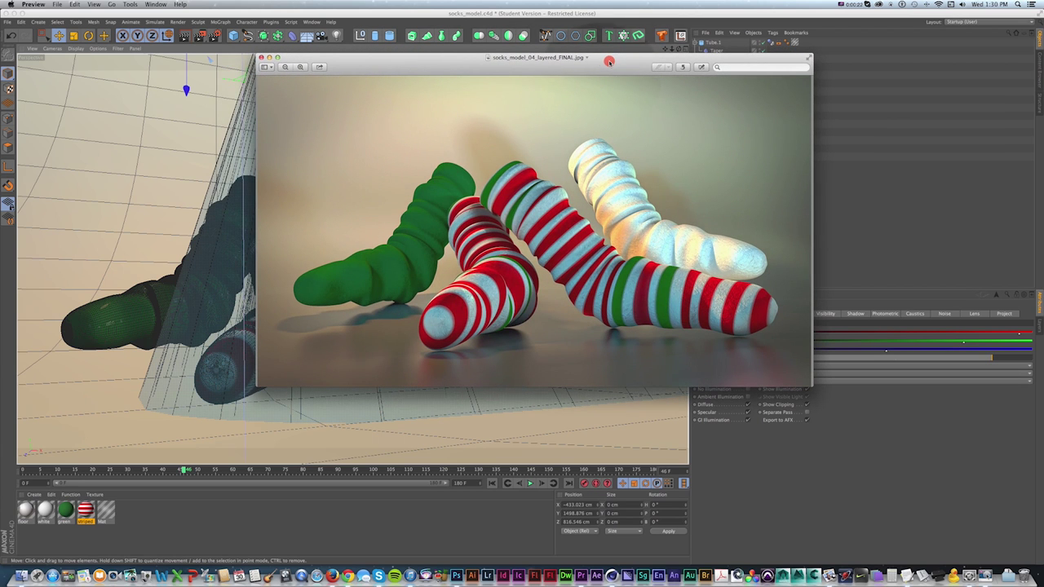
- Switch to the socks_model.c4d scene in Cinema 4D and examine the socks from outside the scene camera
click(243, 13)
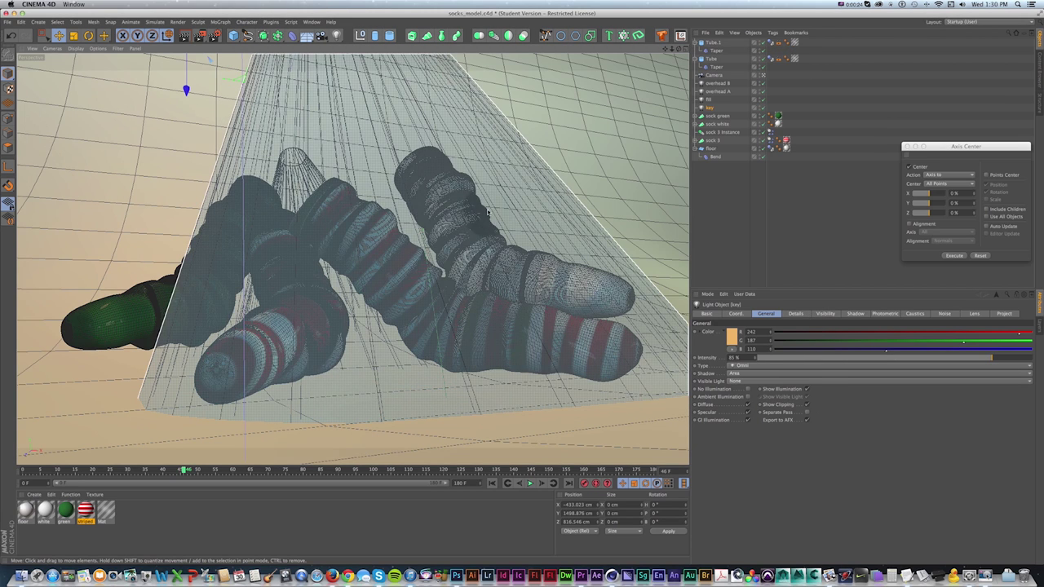
click(755, 76)
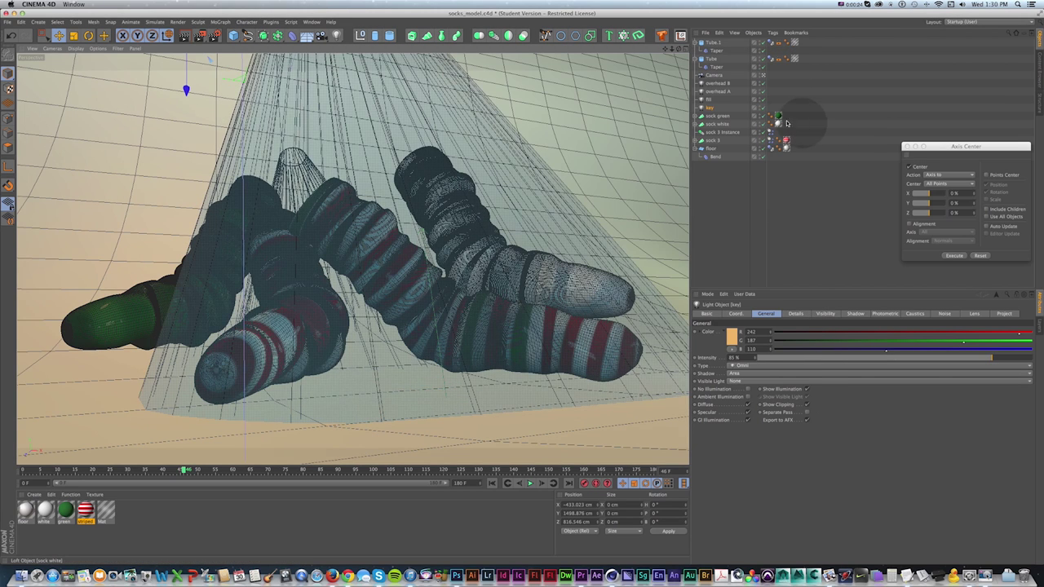
click(755, 76)
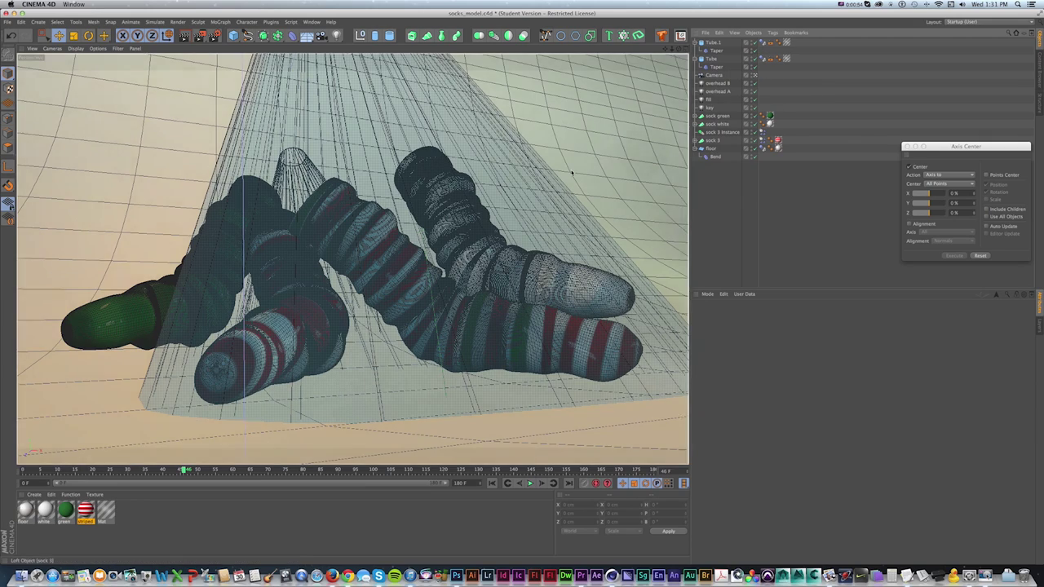
click(756, 77)
click(755, 77)
alt+drag(618, 175, 511, 196)
key(1)
drag(375, 202, 490, 207)
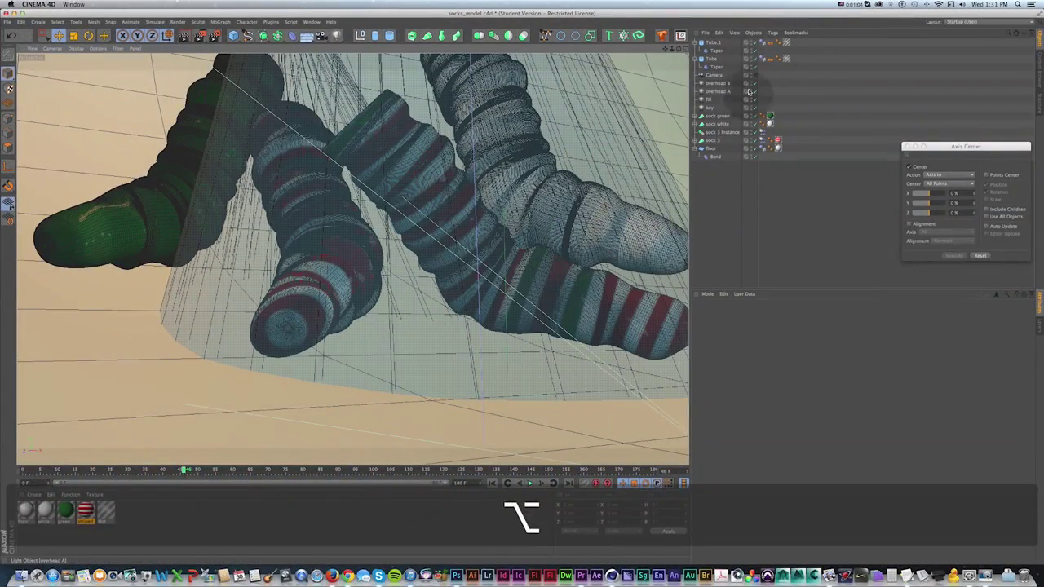
- Disable Tube and Tube.1 with their Taper deformers and examine the socks from several angles
drag(755, 58, 755, 66)
click(756, 43)
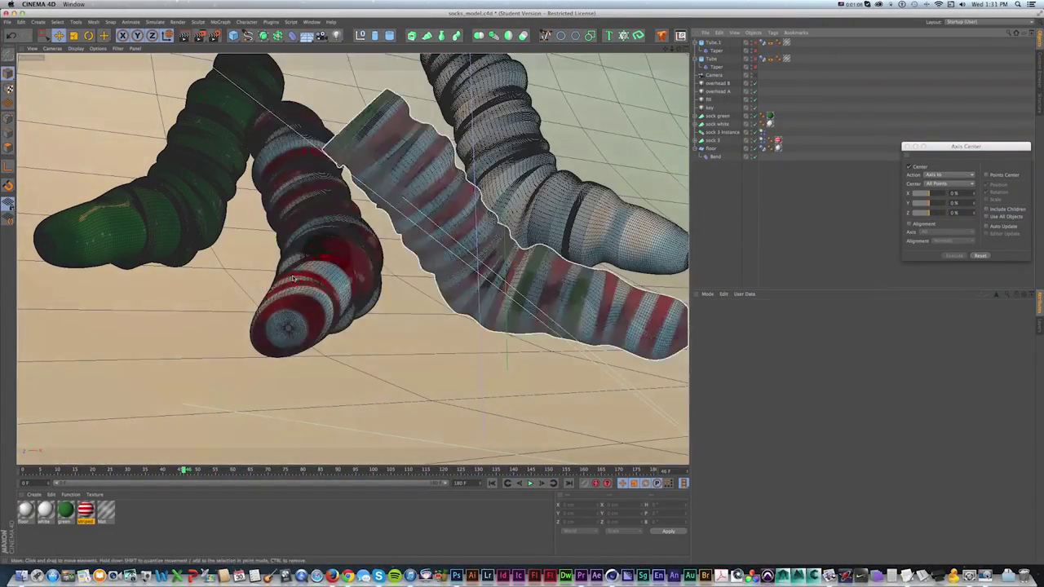
drag(490, 439, 427, 409)
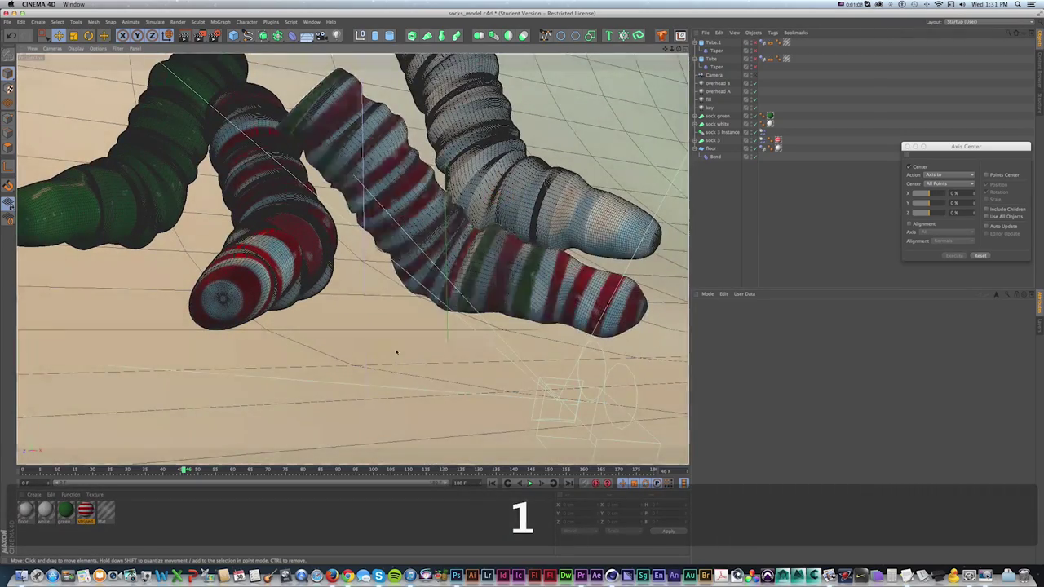
alt+drag(444, 263, 353, 260)
mouse_move(352, 259)
mouse_down()
mouse_move(450, 241)
mouse_move(424, 242)
mouse_up()
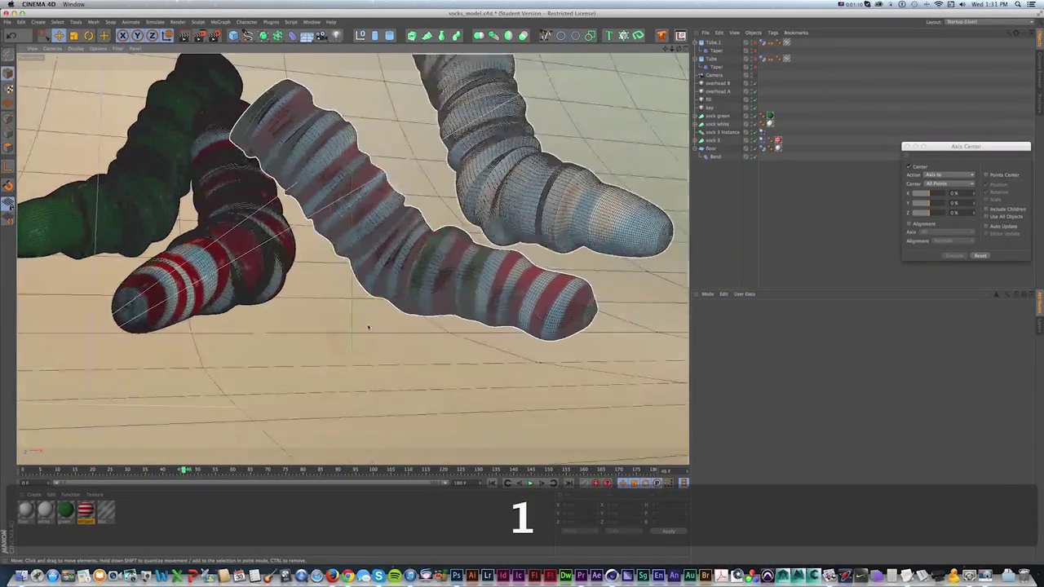
- Expand the sock 3 loft and switch it off and on again to examine its circle splines
click(747, 123)
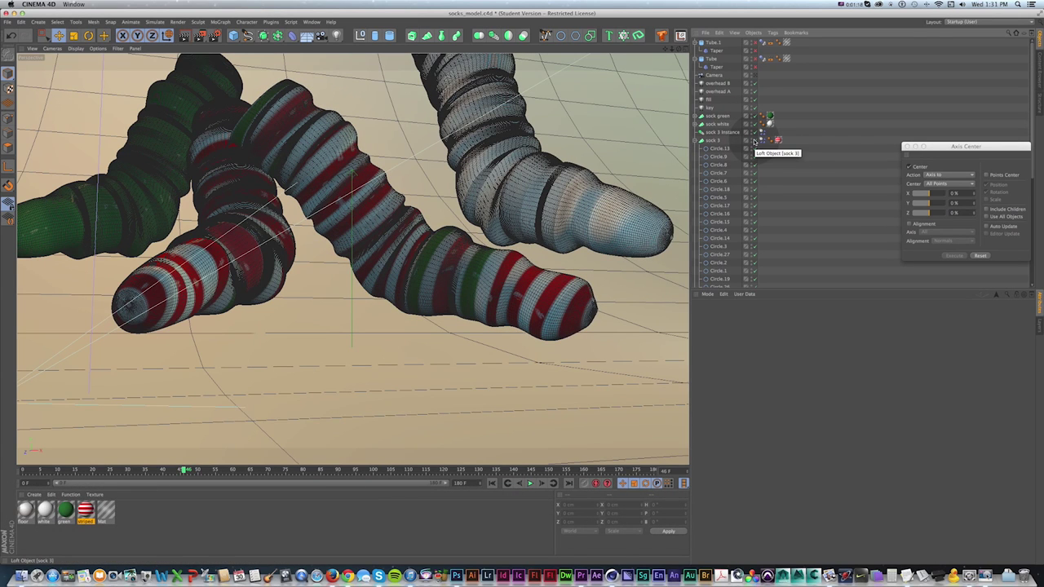
click(755, 140)
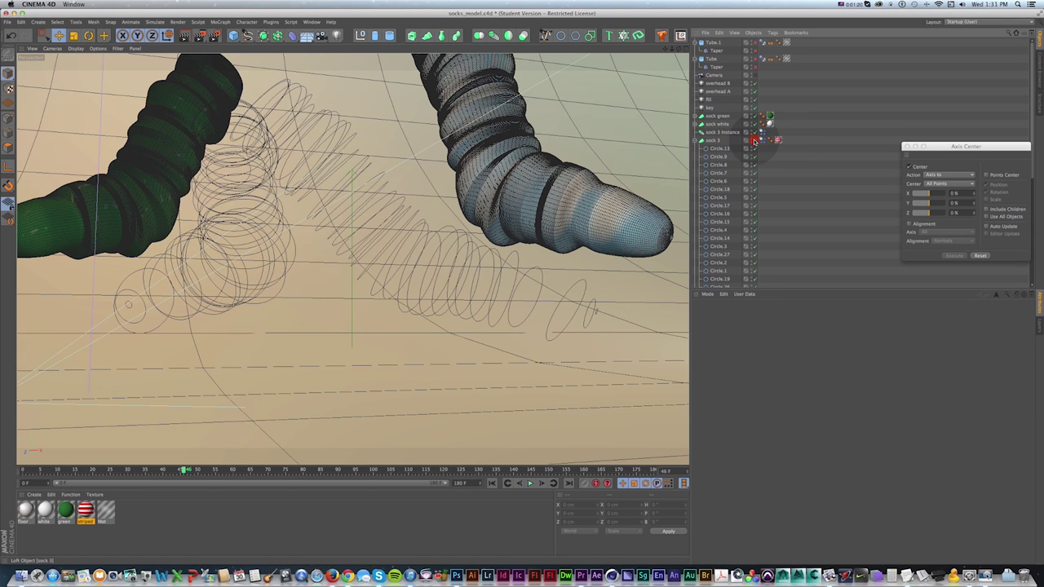
click(755, 140)
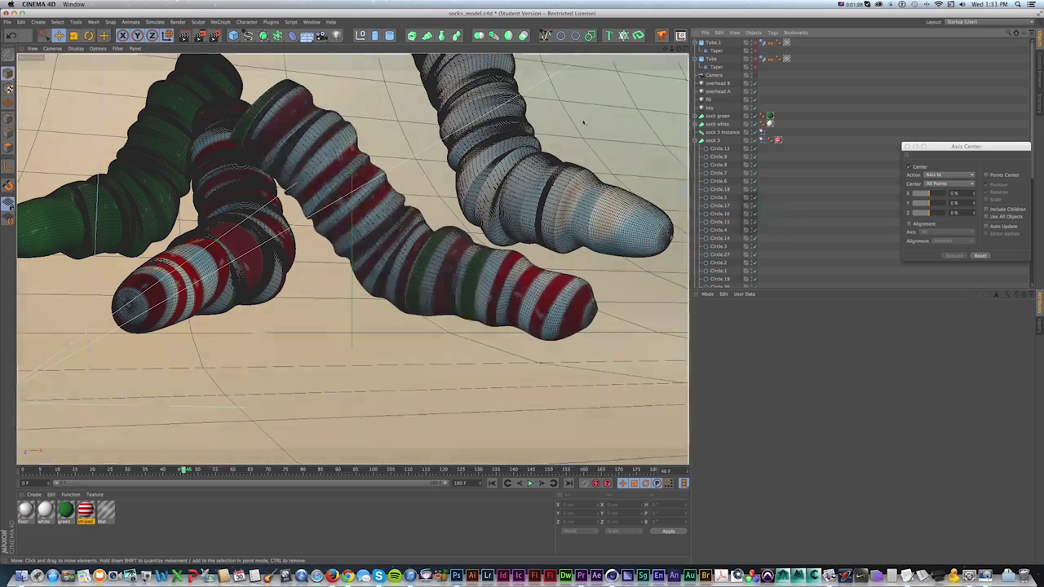
- Rewind to the first frame, re-enable the tubes and scene camera, and play the sock animation
key(shift+f)
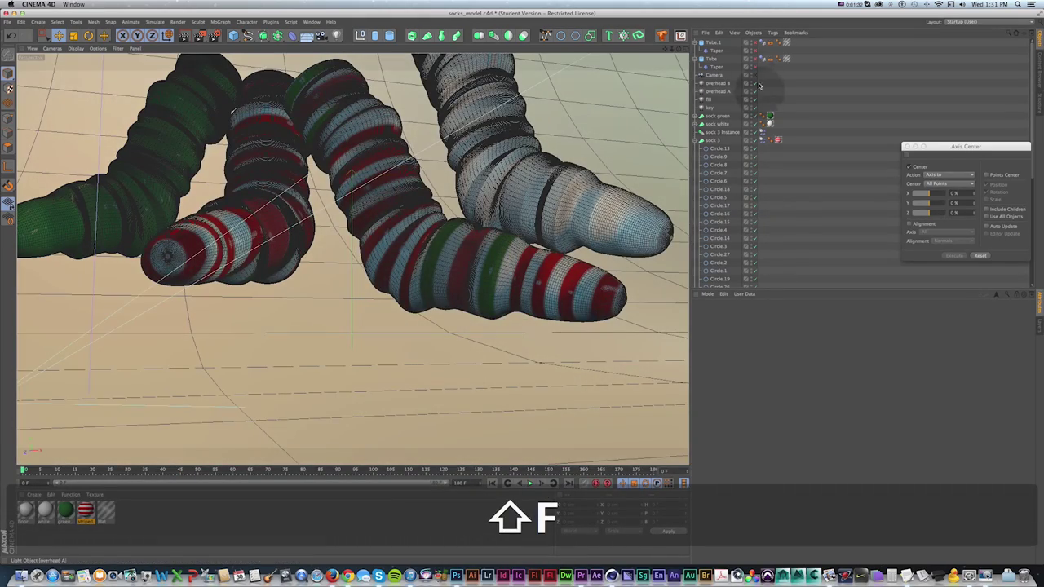
click(755, 67)
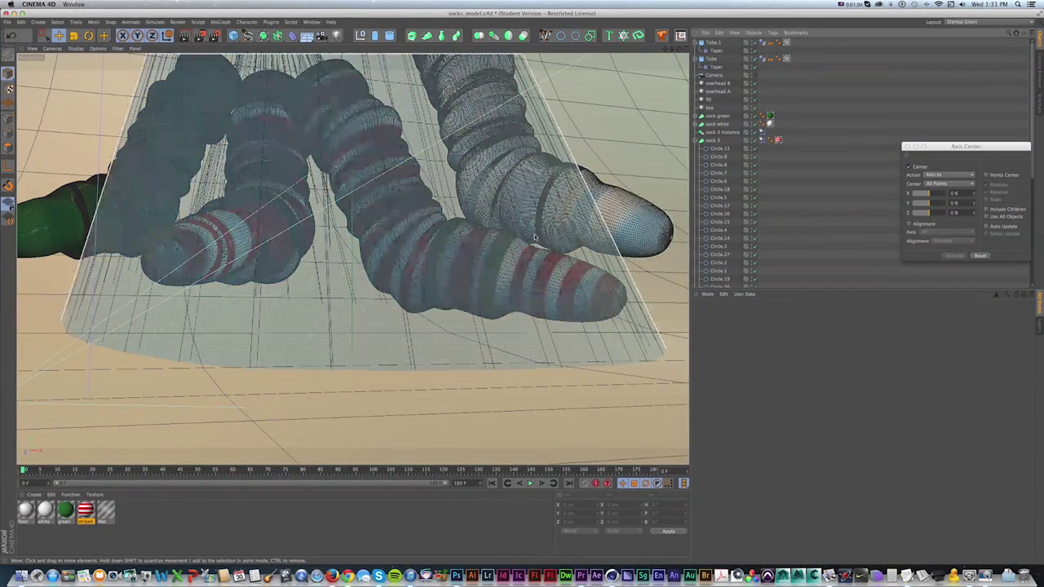
click(755, 75)
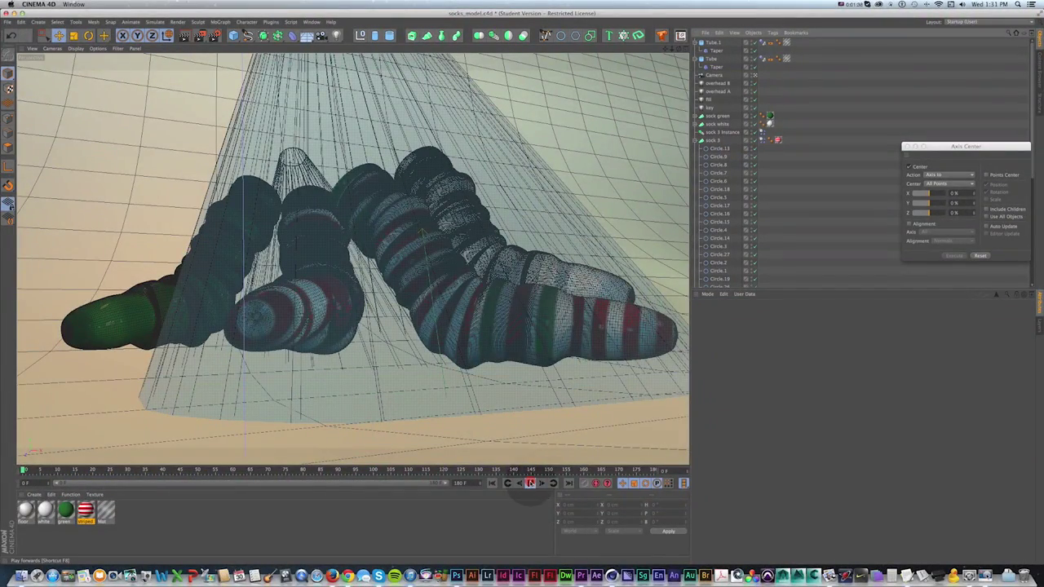
click(531, 483)
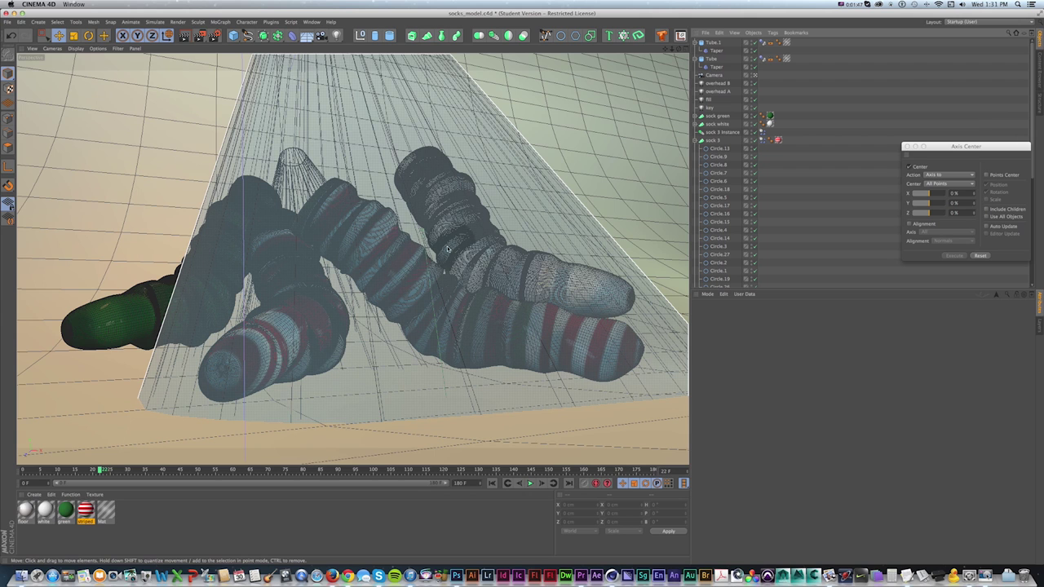
- Create a new empty project
key(super+Tab)
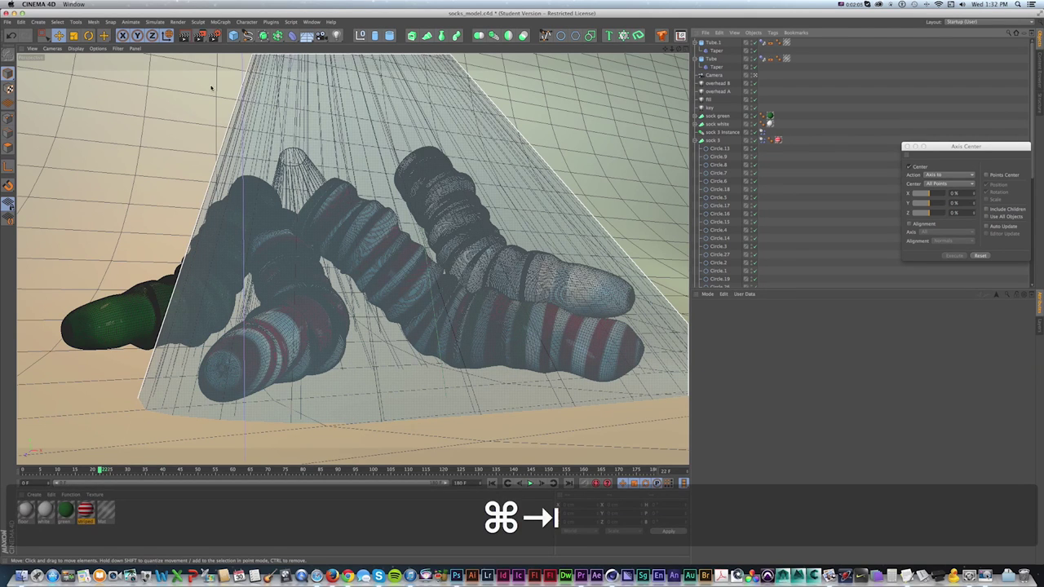
click(7, 22)
click(8, 35)
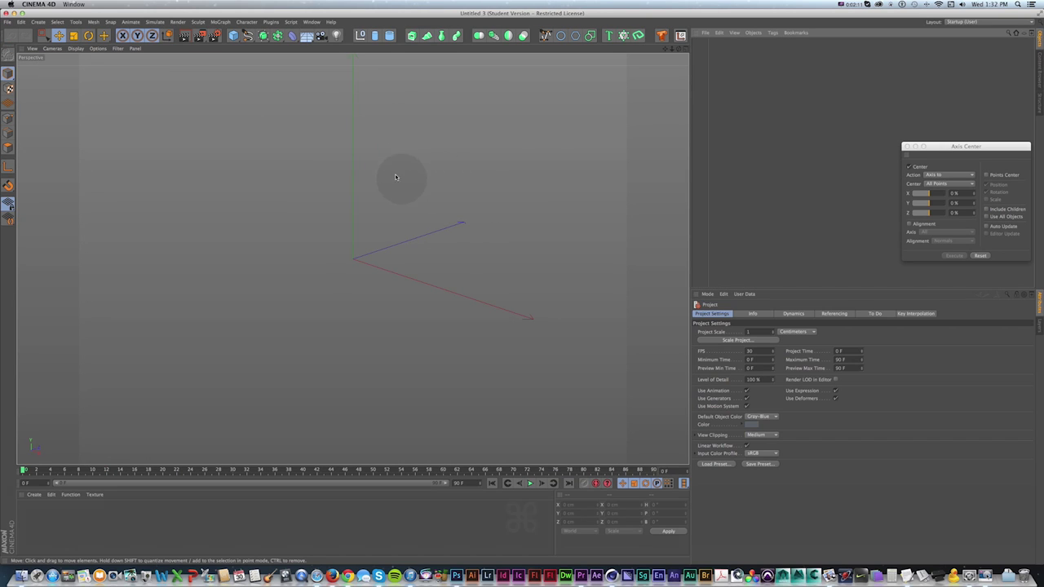
- Switch to Safari, browse the socks image results for a reference, and return to Cinema 4D
key(super)
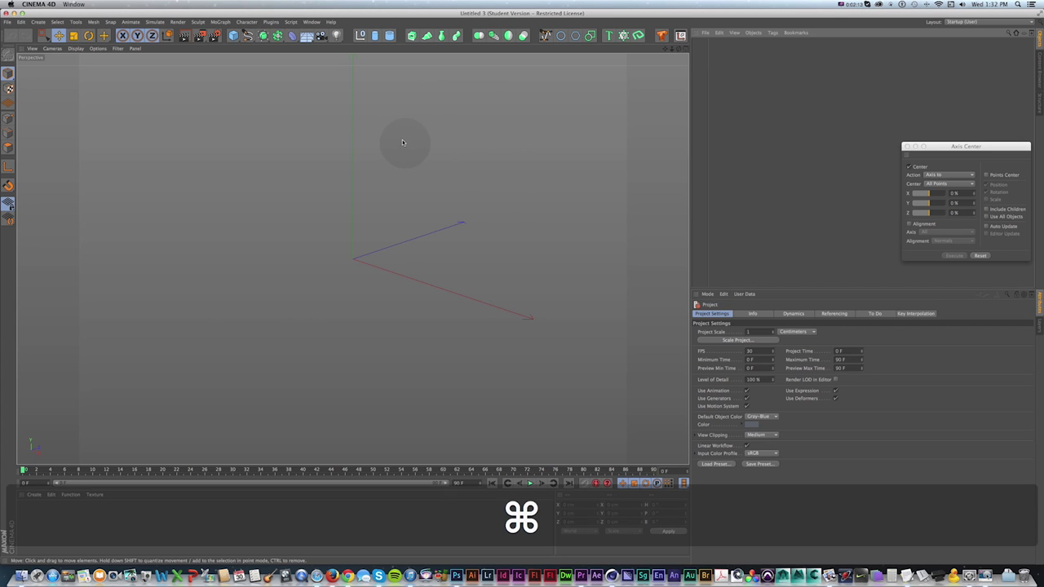
key(super+Tab)
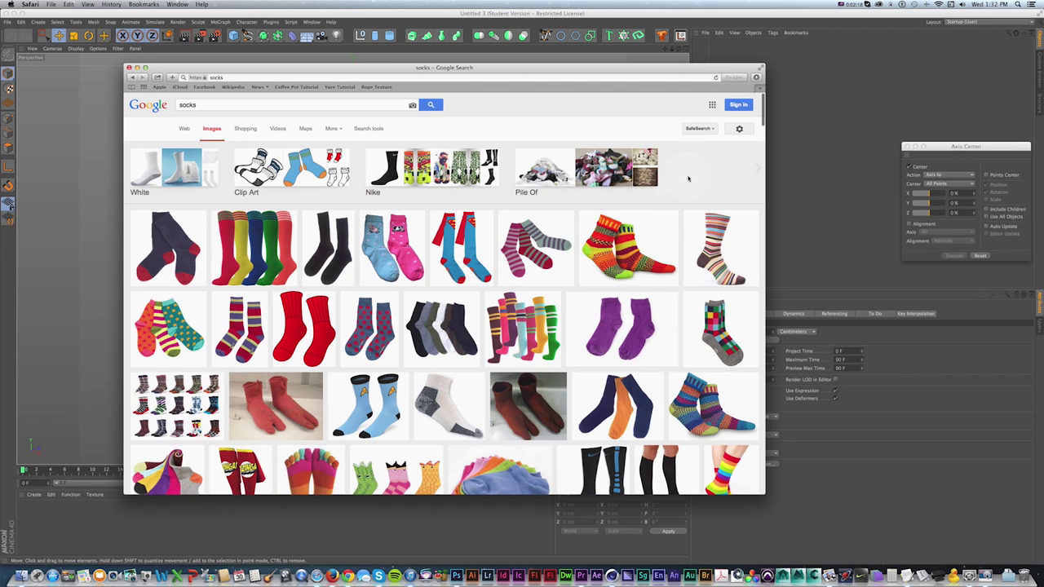
scroll(687, 179, down, 5)
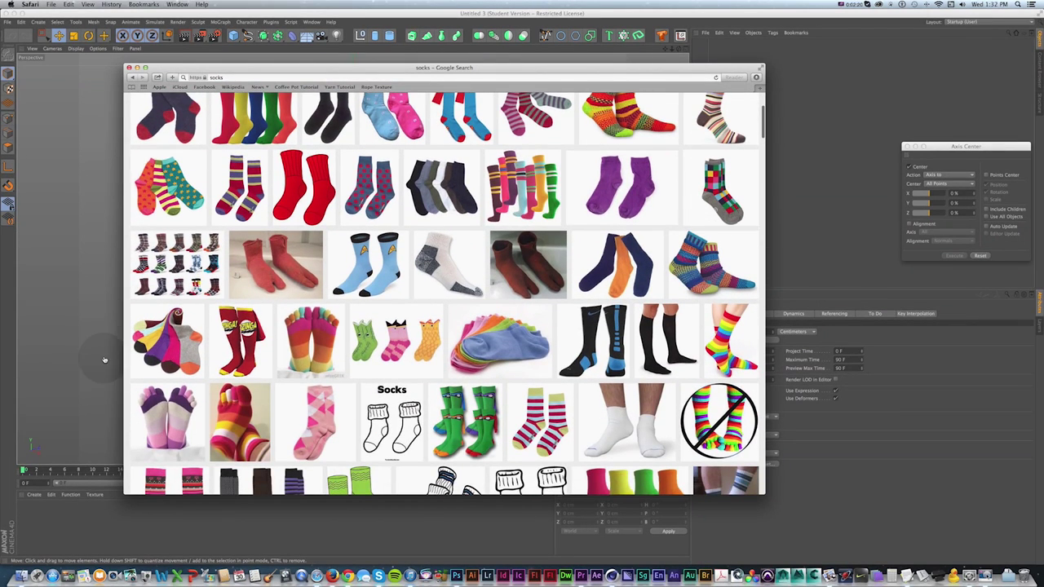
scroll(711, 344, down, 5)
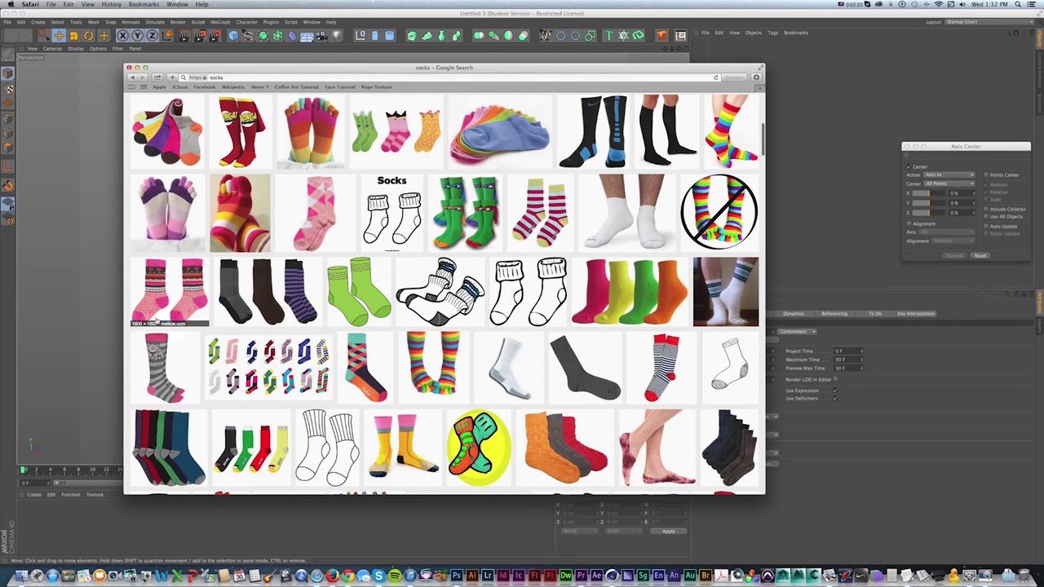
scroll(357, 359, down, 2)
scroll(173, 280, up, 5)
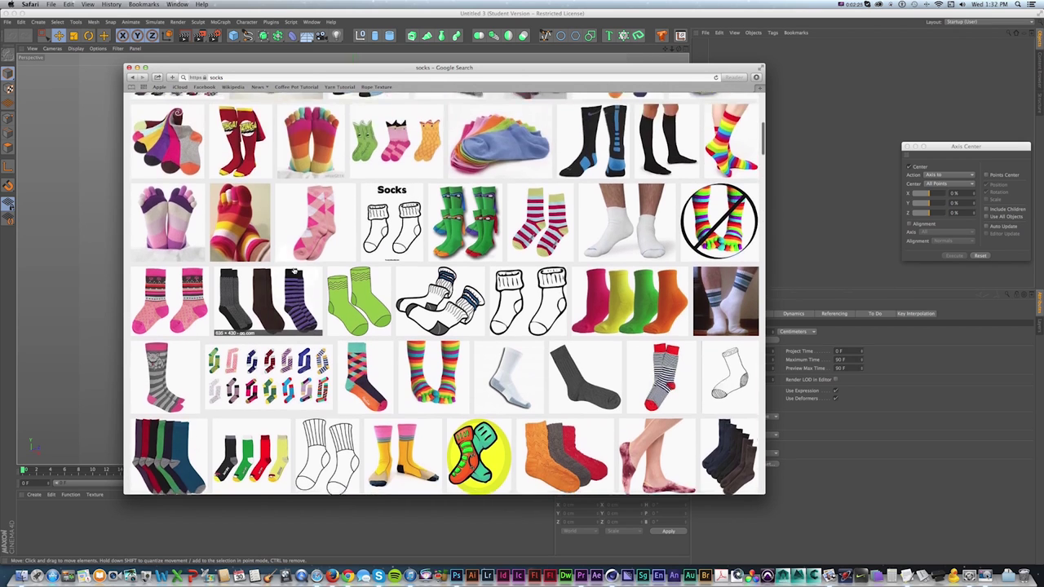
click(121, 191)
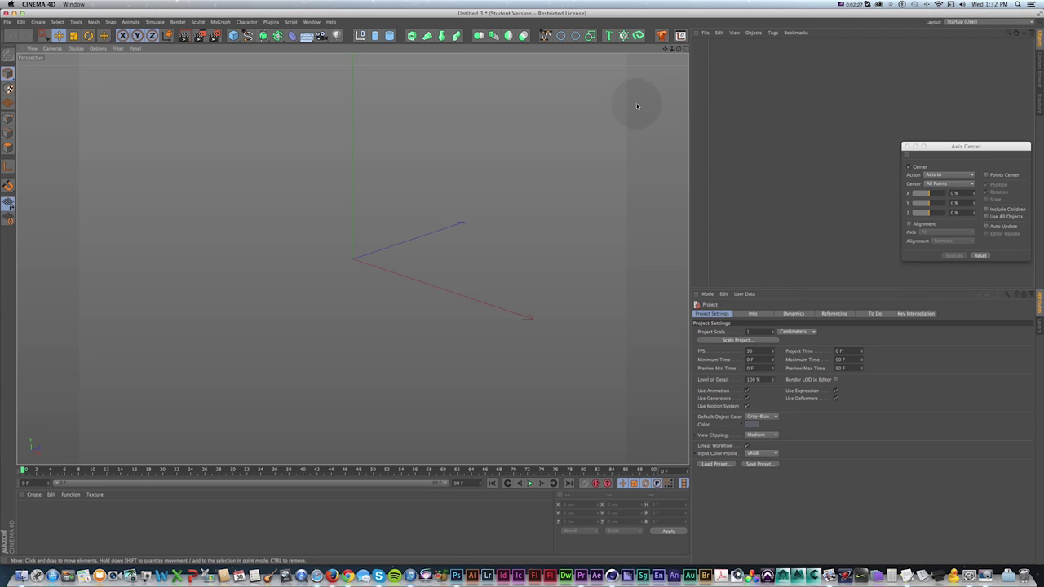
- Show all four views and open the background settings of the Right viewport alone
click(683, 48)
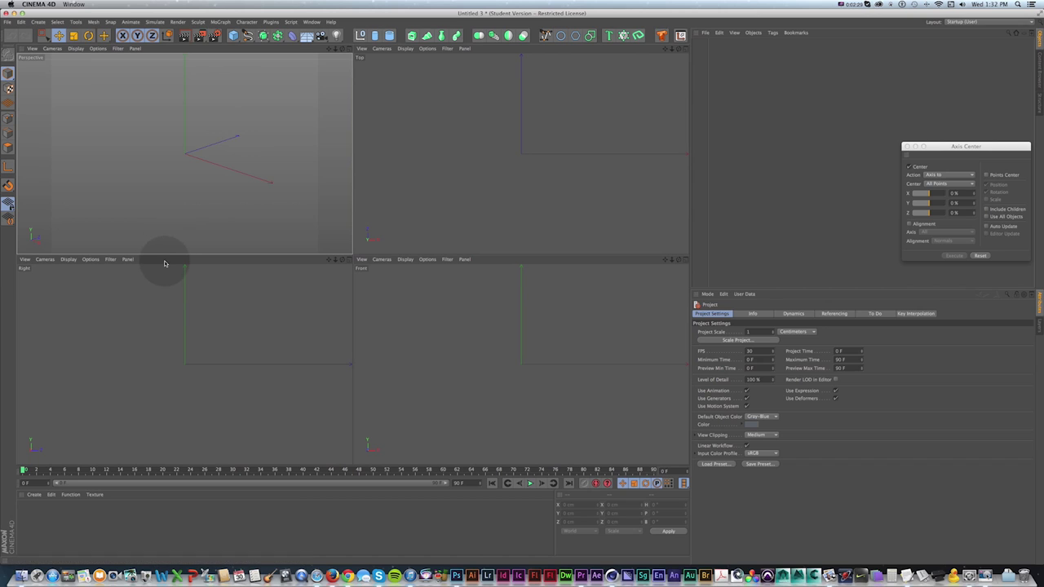
click(215, 286)
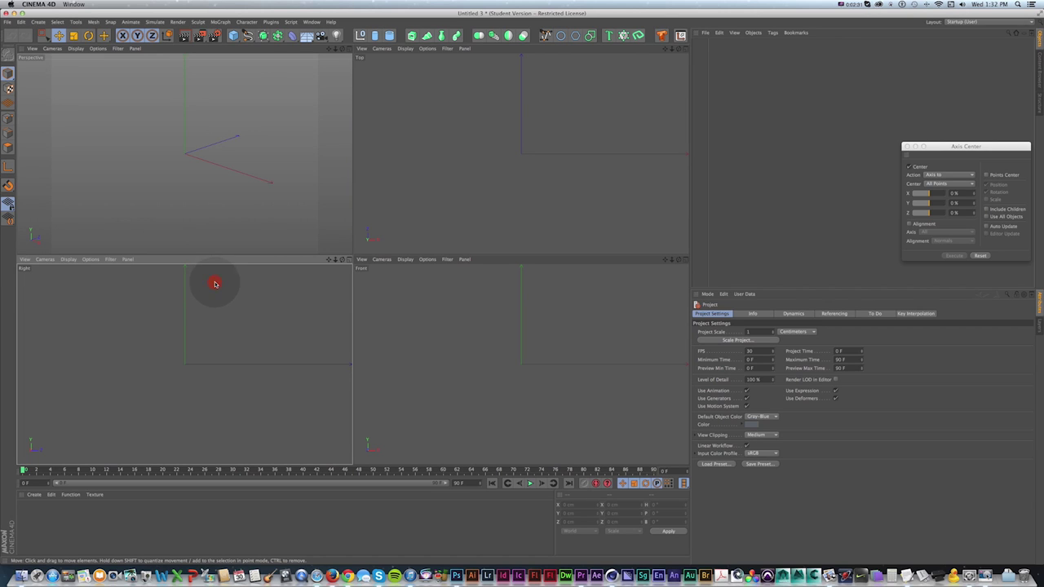
key(alt+v)
click(175, 263)
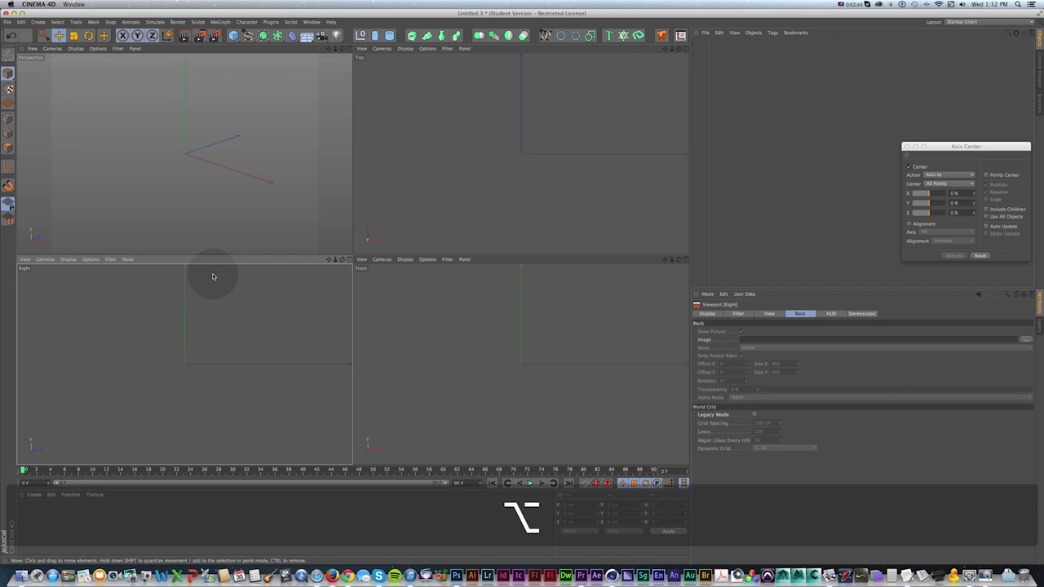
key(alt+v)
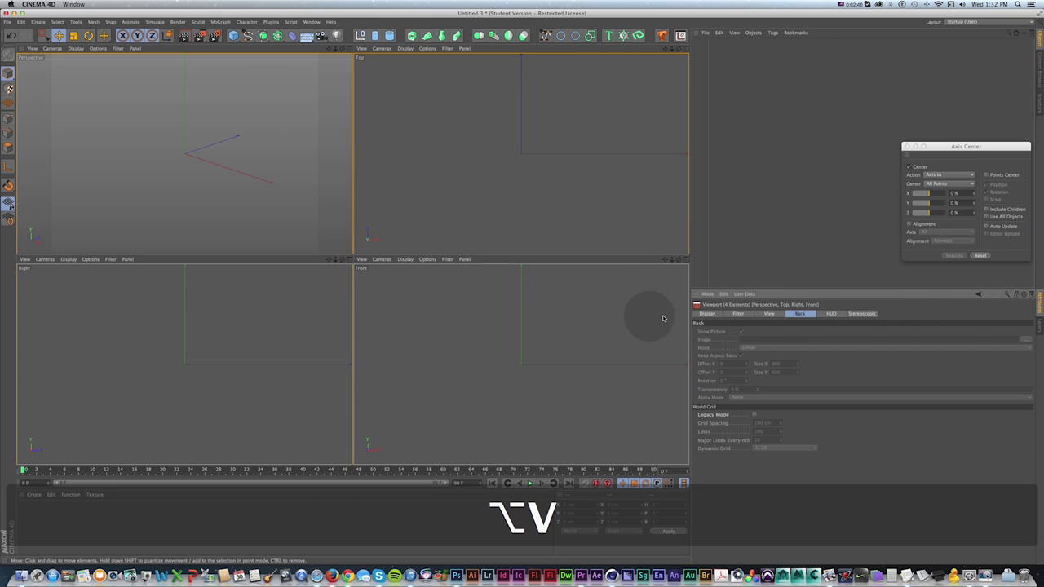
click(181, 263)
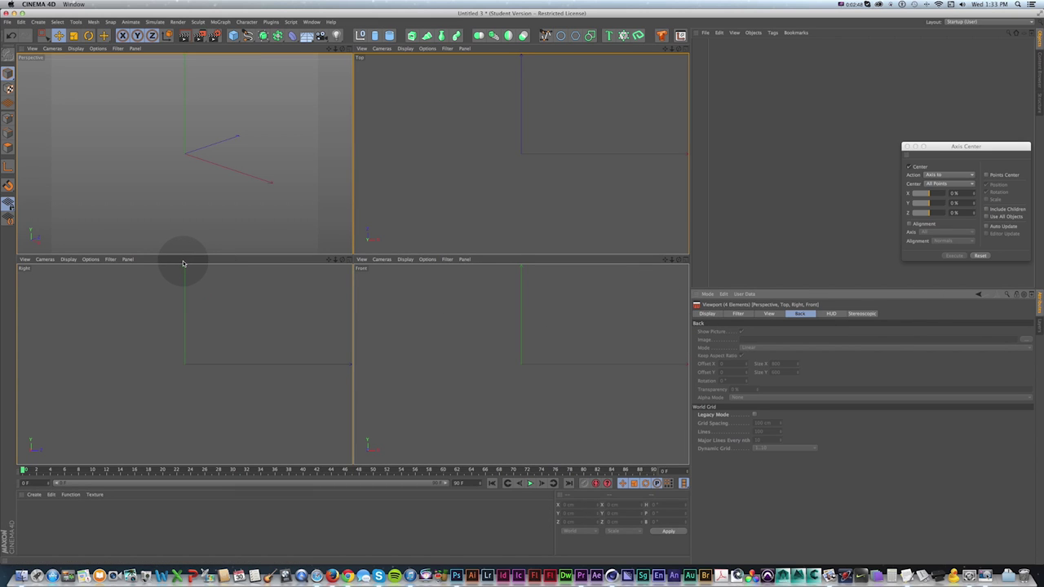
click(183, 263)
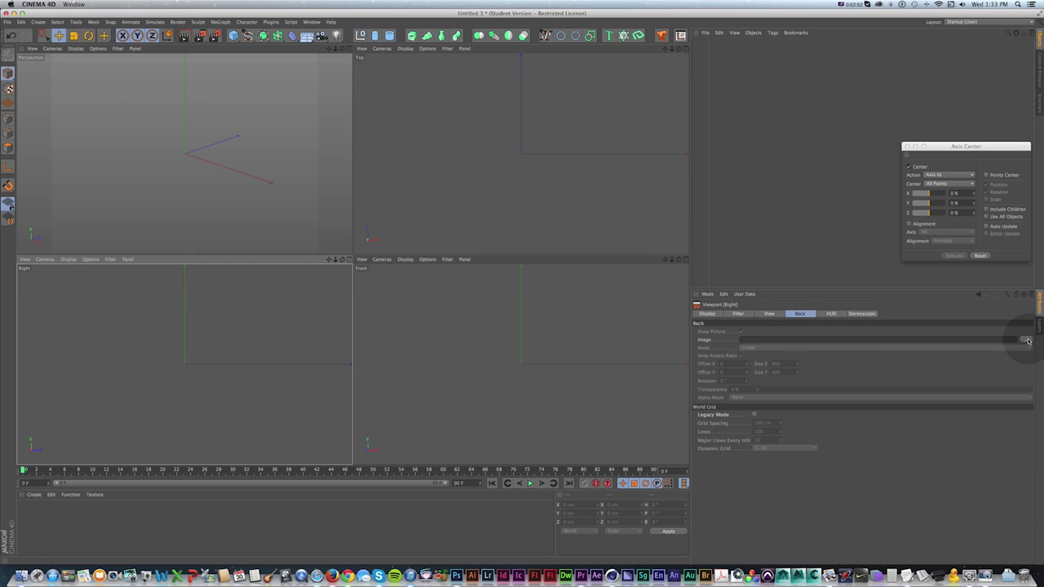
- Preview the images in the SOCKS _reference folder and load Sock_Shape.gif as the Right viewport's background
key(ctrl)
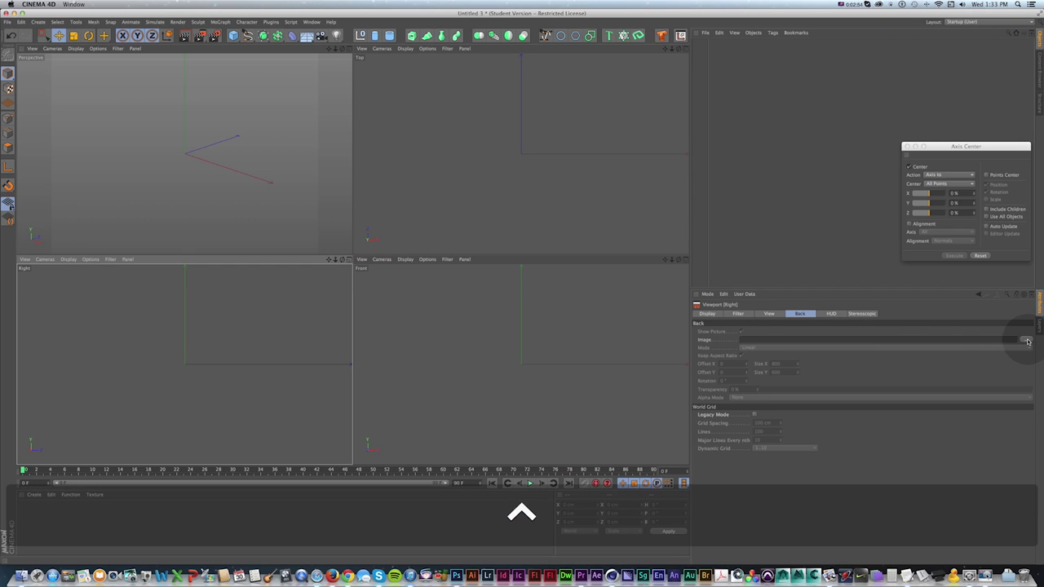
click(1027, 341)
click(505, 92)
key(space)
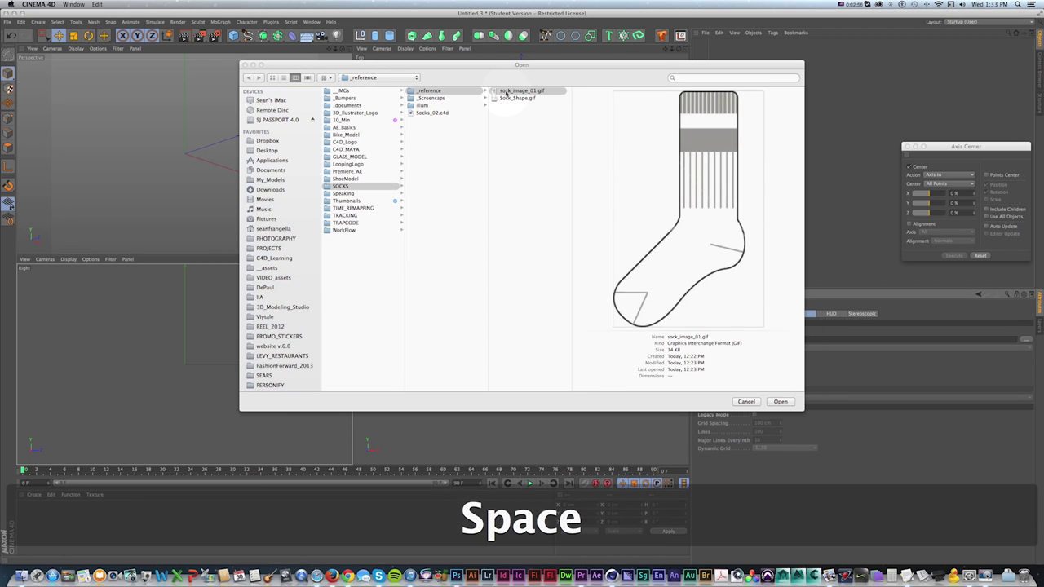
key(Down)
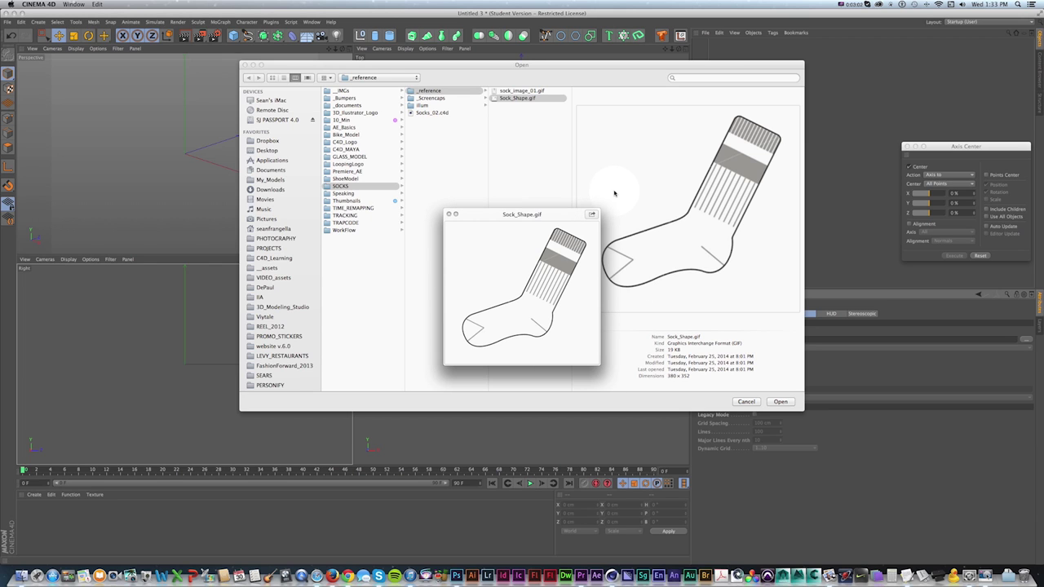
key(space)
click(785, 403)
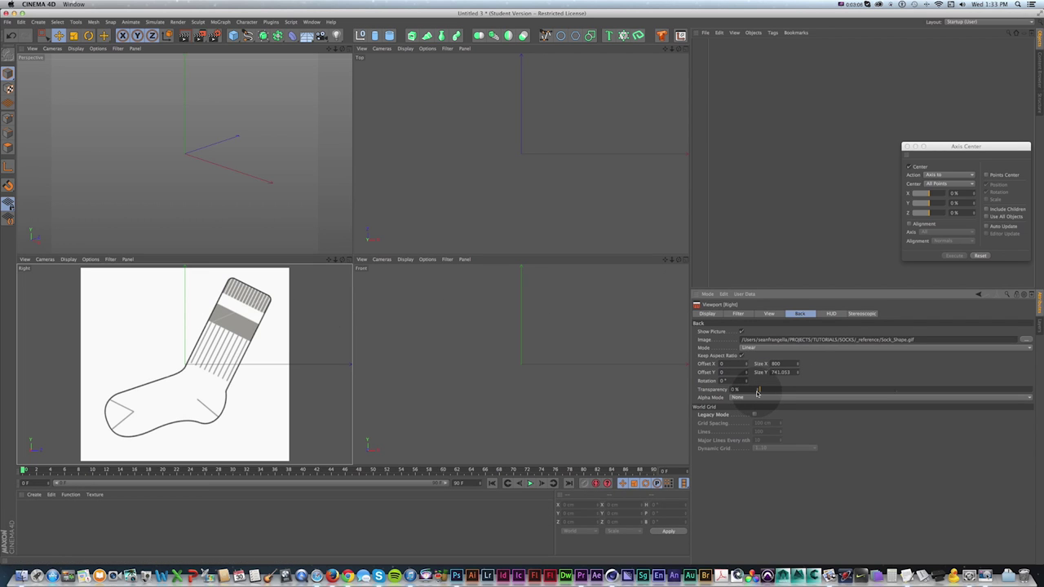
- Set the background image's transparency to 83% and maximize the Right viewport with the whole sock in view
drag(757, 390, 758, 389)
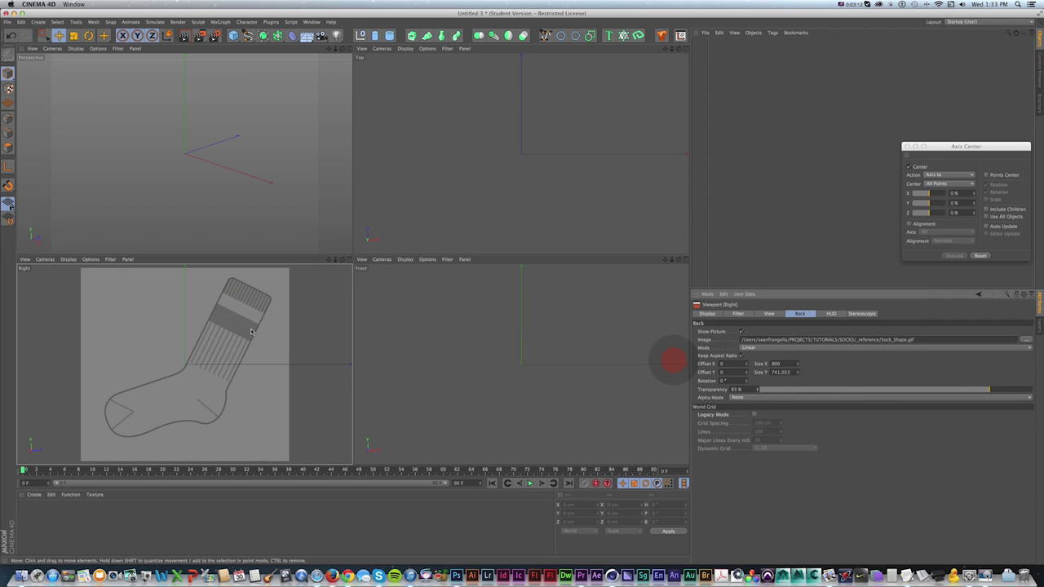
click(350, 260)
key(1)
drag(445, 185, 444, 193)
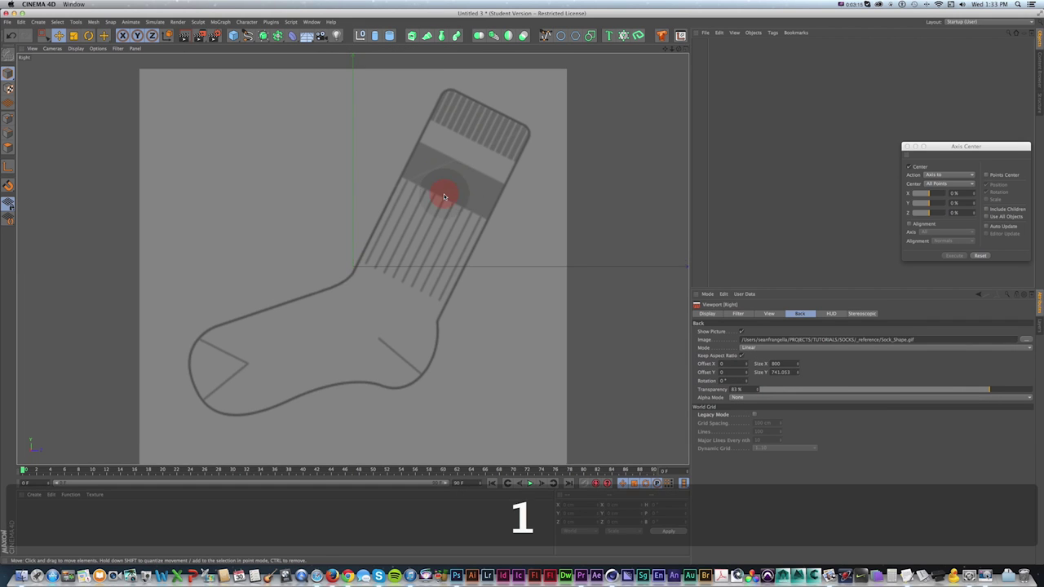
scroll(455, 189, down, 3)
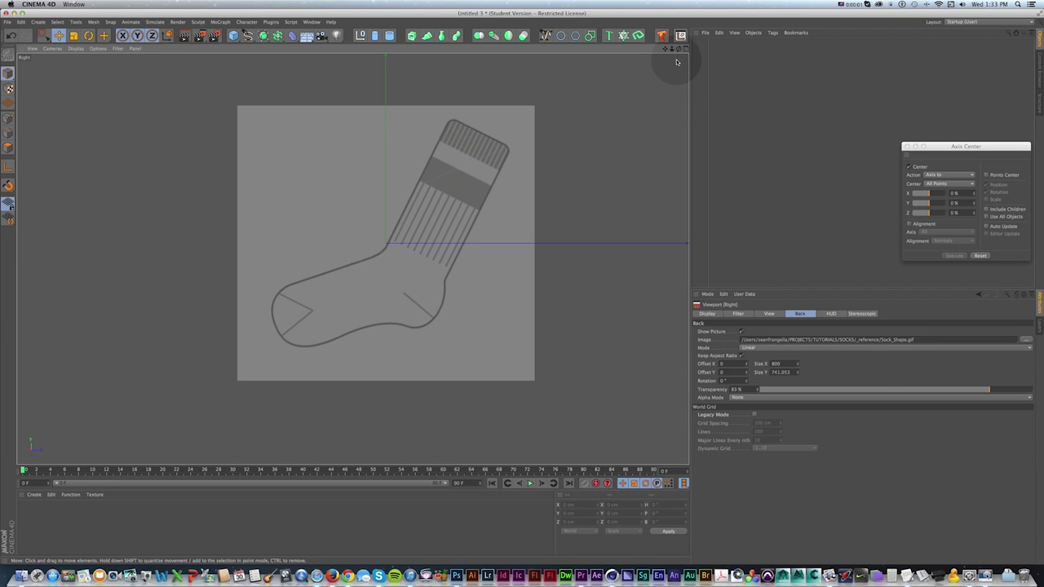
- Restore the four-view layout, add a circle spline, and orient it to the XY plane
click(685, 50)
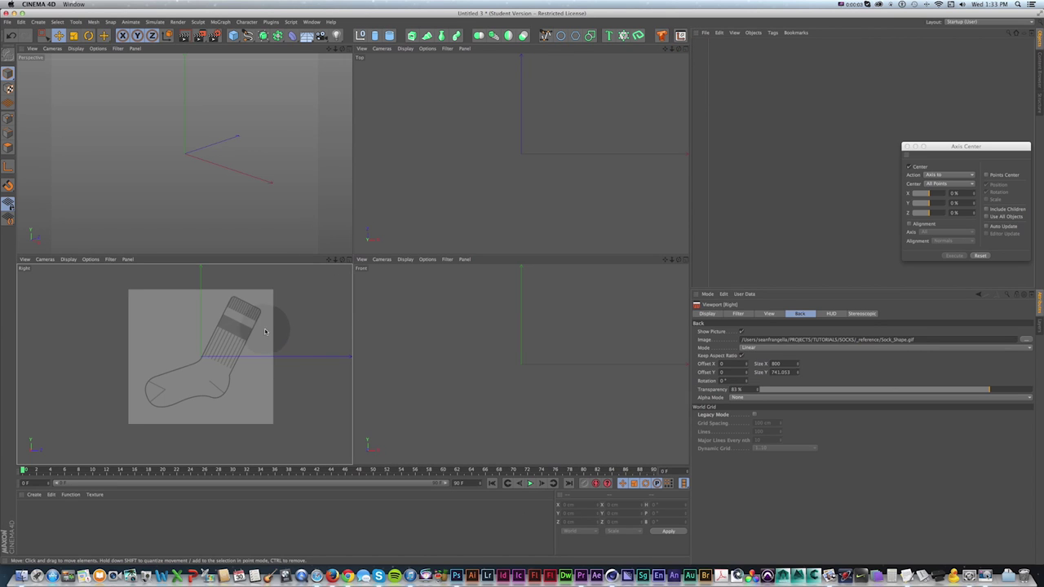
drag(246, 42, 313, 78)
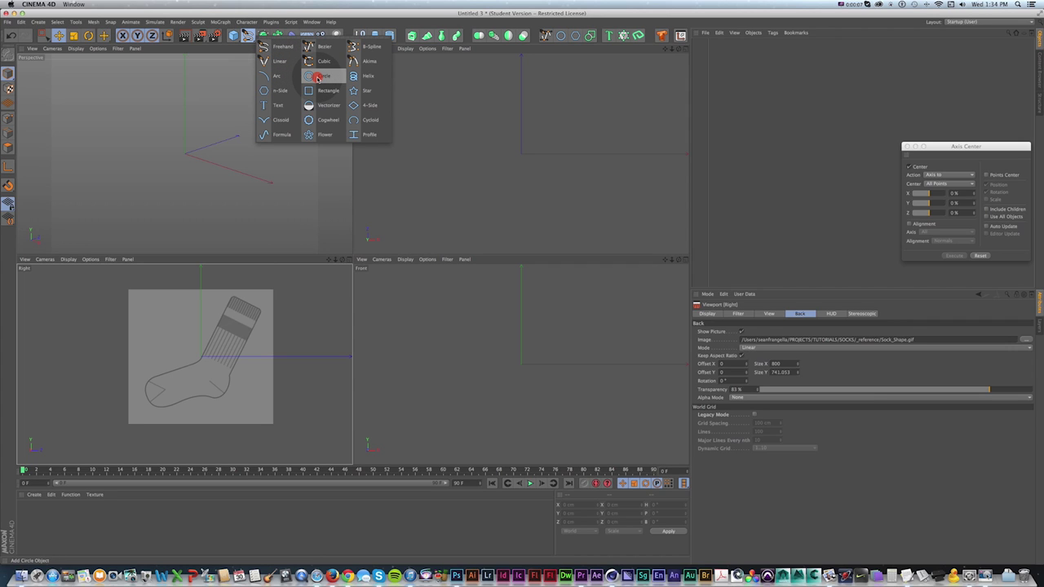
drag(320, 77, 321, 76)
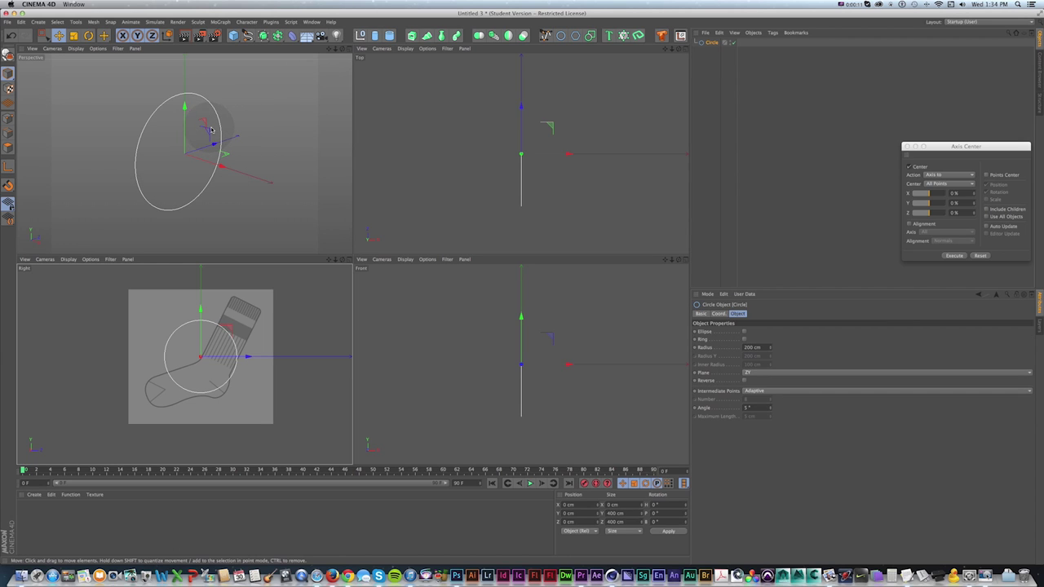
key(r)
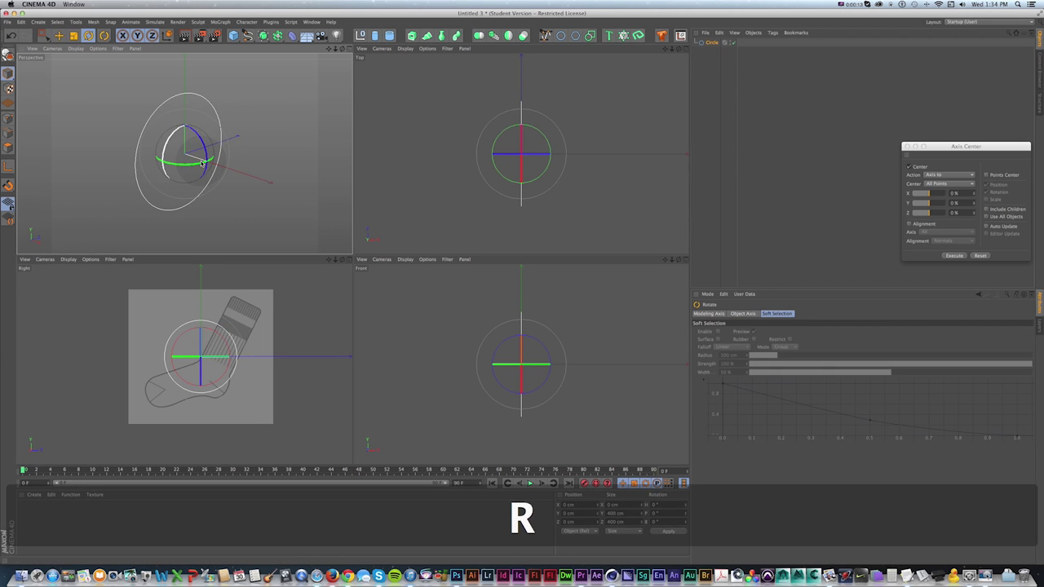
shift+drag(201, 166, 163, 160)
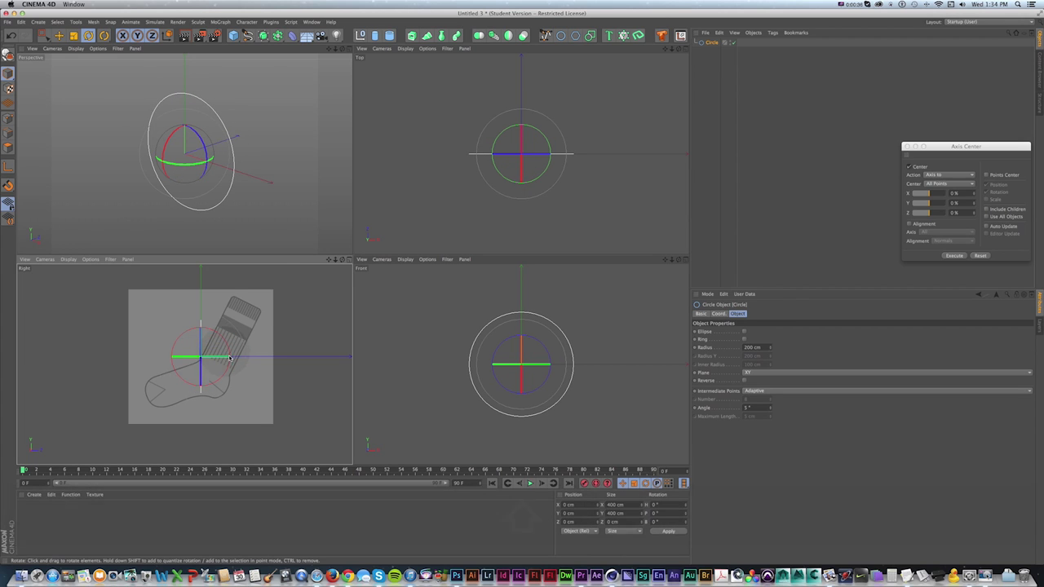
- In the Right view, tilt the circle to about 62°, shrink it to about 202 cm across, and place it at the ankle end of the ribbing
scroll(232, 358, up, 3)
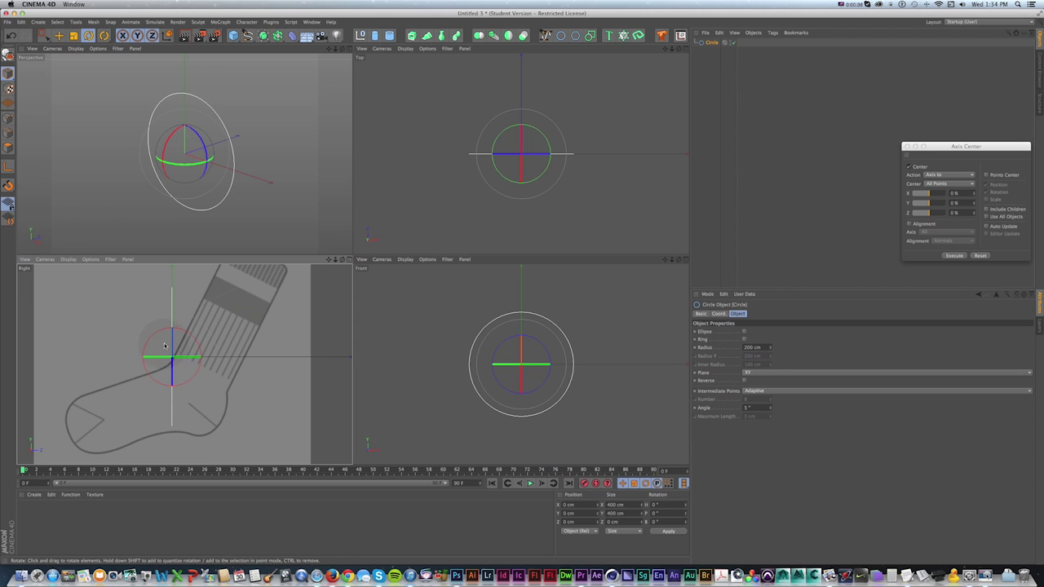
key(r)
drag(157, 335, 191, 378)
key(e)
key(t)
drag(287, 334, 237, 351)
key(e)
key(t)
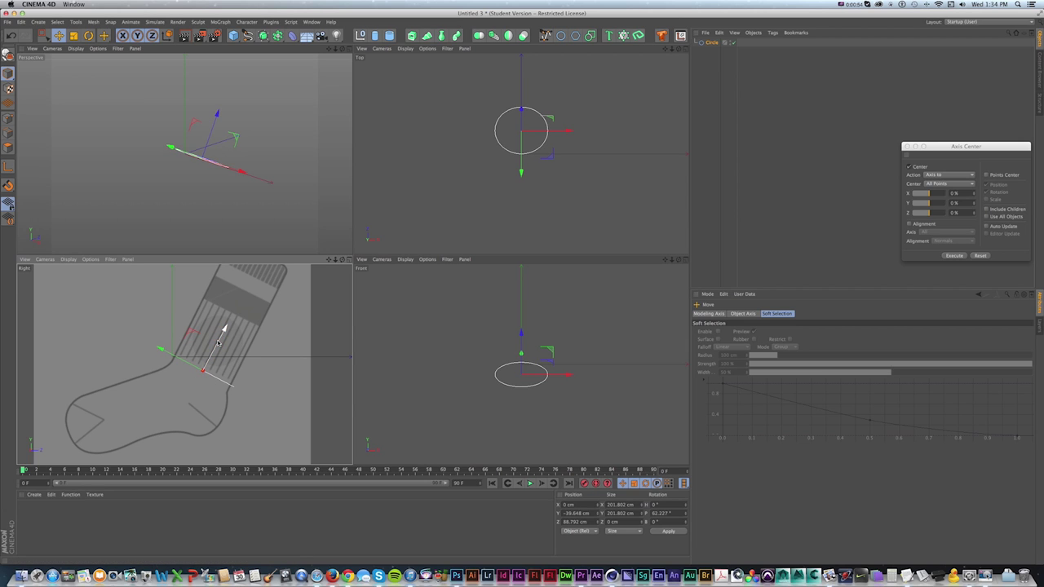
- Hide the axis handles and scale the ankle circle down to about 185 cm across to fit the sock outline
key(alt+d)
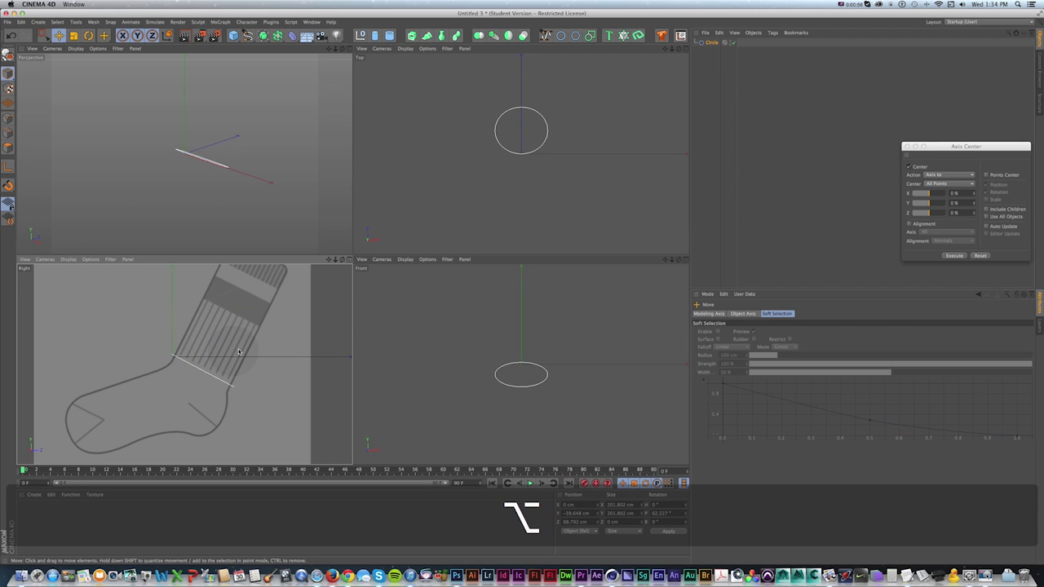
key(t)
key(1)
drag(290, 321, 287, 345)
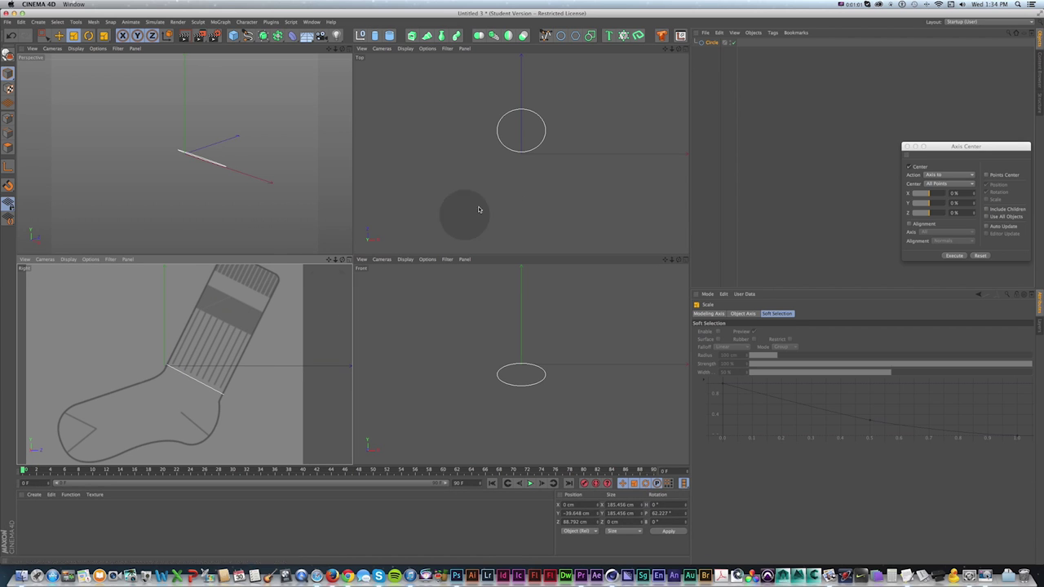
- Maximize the Right viewport and duplicate the ankle circle in place
click(711, 42)
key(1)
drag(241, 347, 254, 355)
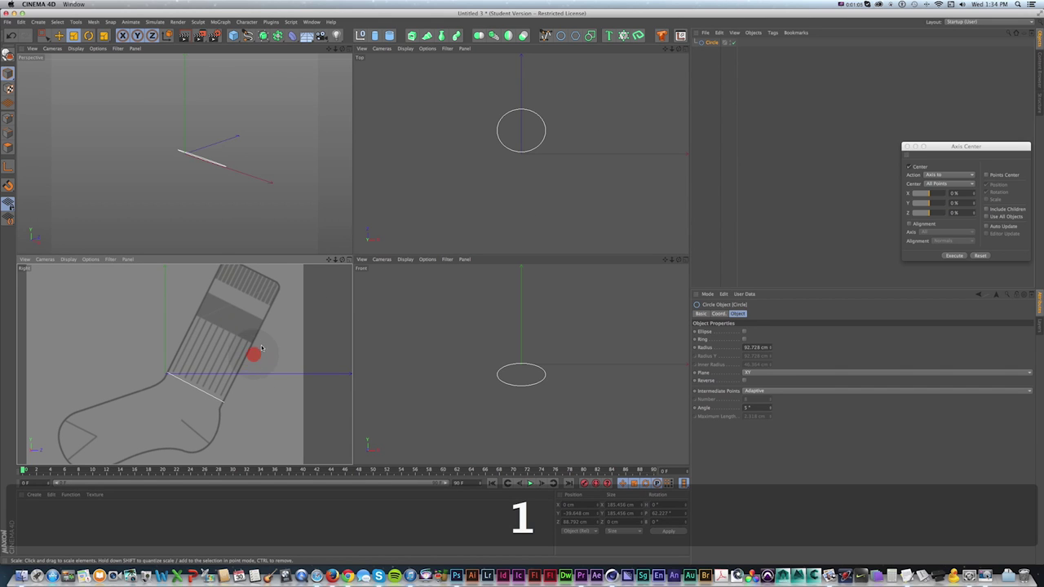
click(349, 260)
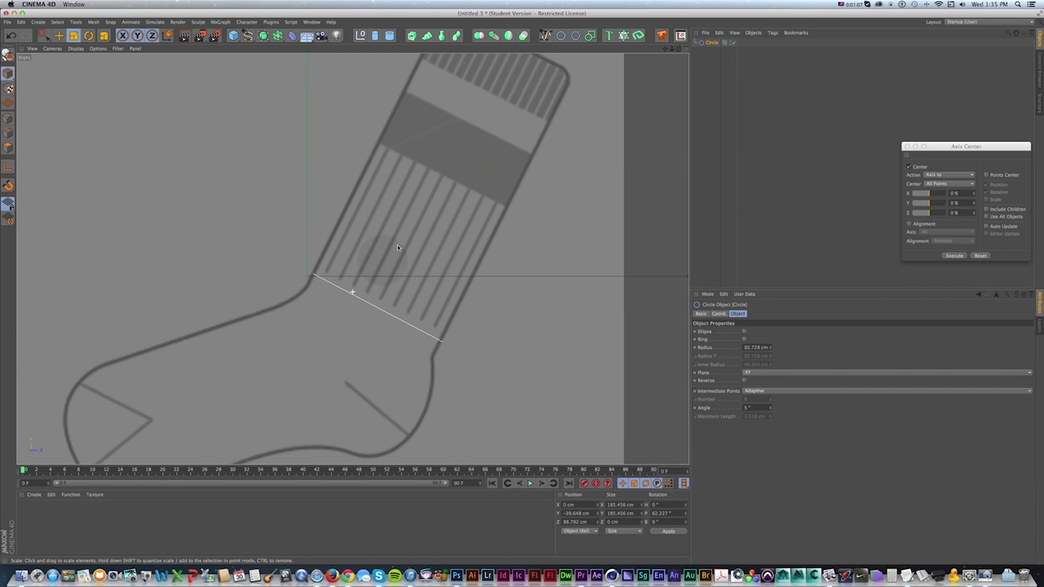
key(1)
drag(482, 205, 424, 229)
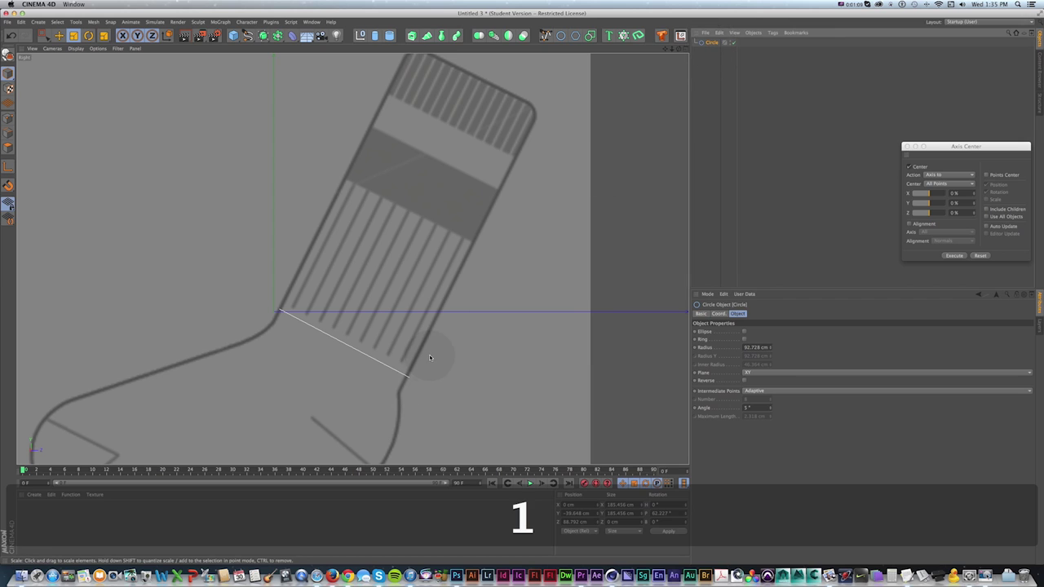
key(super+c)
key(super+v)
key(e)
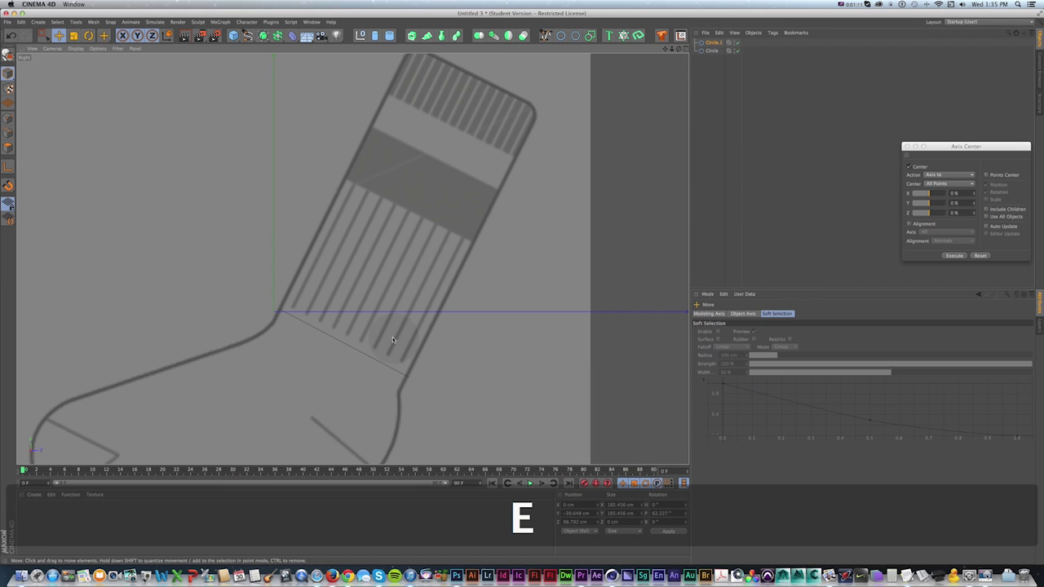
- Show the axis handles, move the copied circle up to the cuff, and scale it to about 167 cm across
key(alt+d)
drag(387, 256, 517, 75)
key(1)
drag(517, 142, 489, 183)
key(t)
key(e)
drag(422, 125, 640, 65)
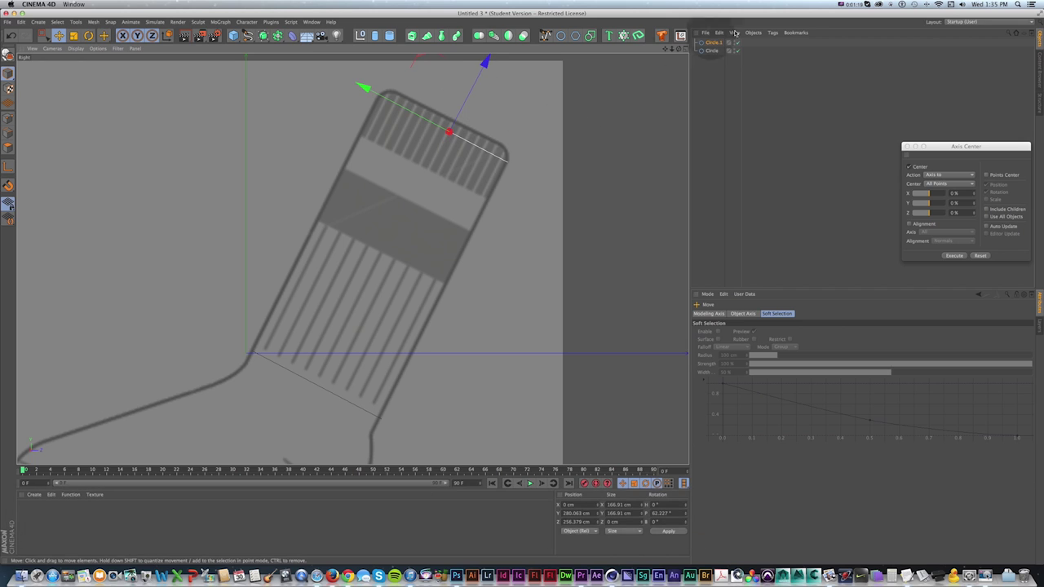
- Duplicate the cuff circle, move the copy to the sock's top edge, and scale it to about 146 cm across
key(super+c)
key(super+v)
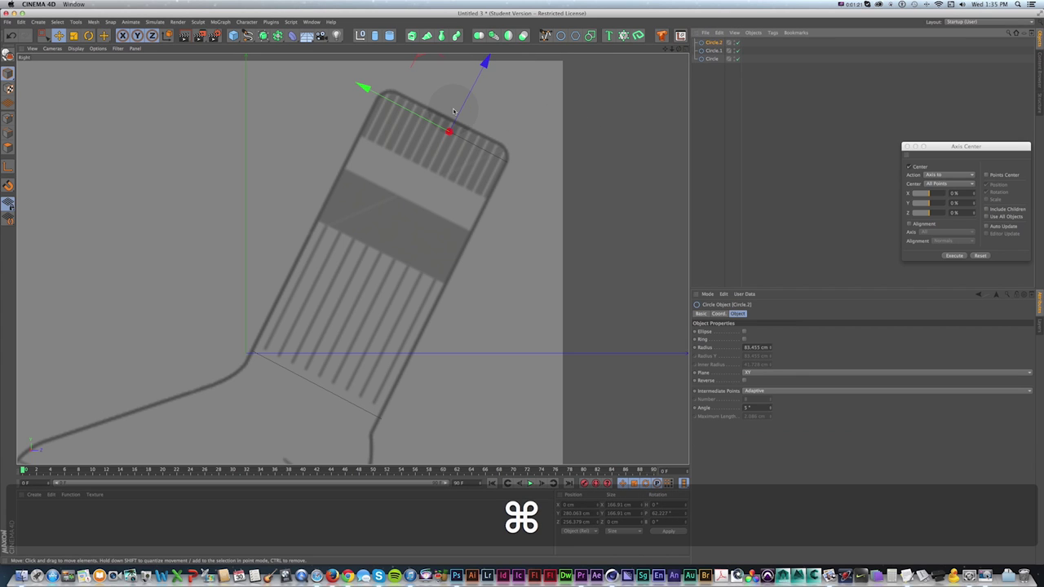
drag(463, 109, 486, 97)
key(t)
scroll(424, 225, down, 10)
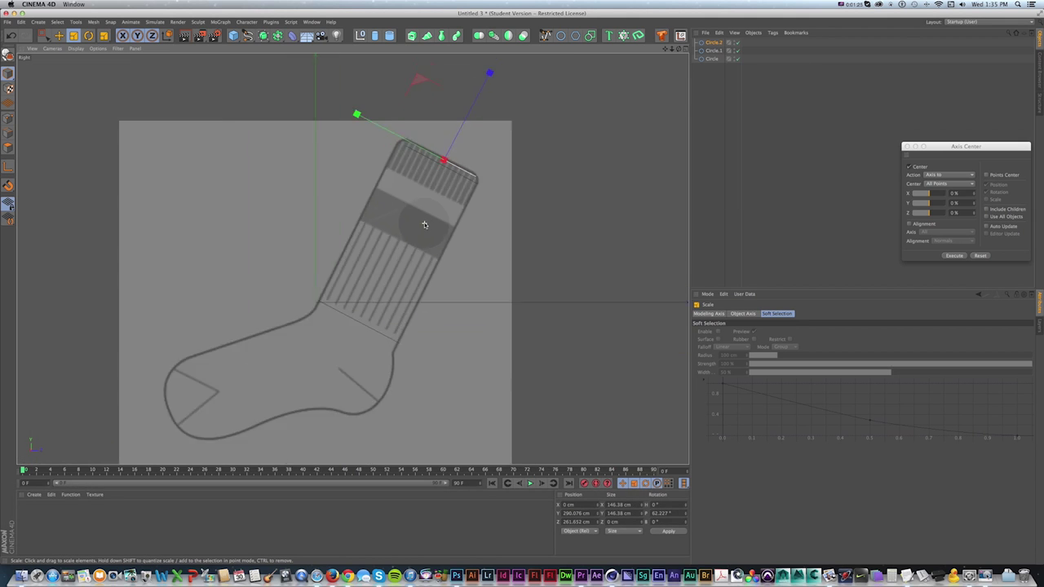
- Duplicate the ankle circle, move the copy down to the heel, tilt it to about 53°, and scale it to about 214 cm across
key(1)
drag(412, 245, 414, 241)
scroll(416, 238, up, 5)
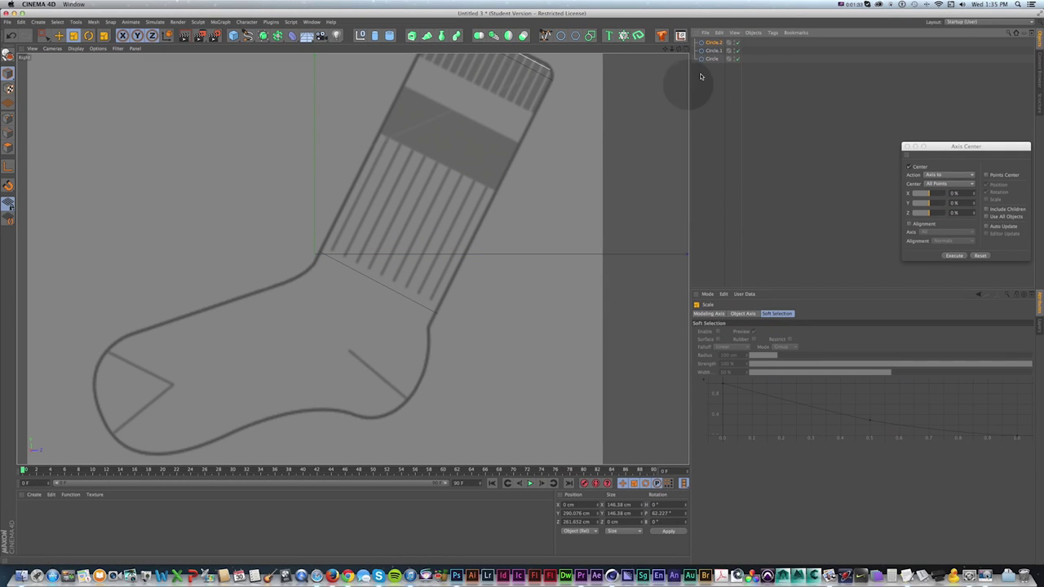
click(704, 59)
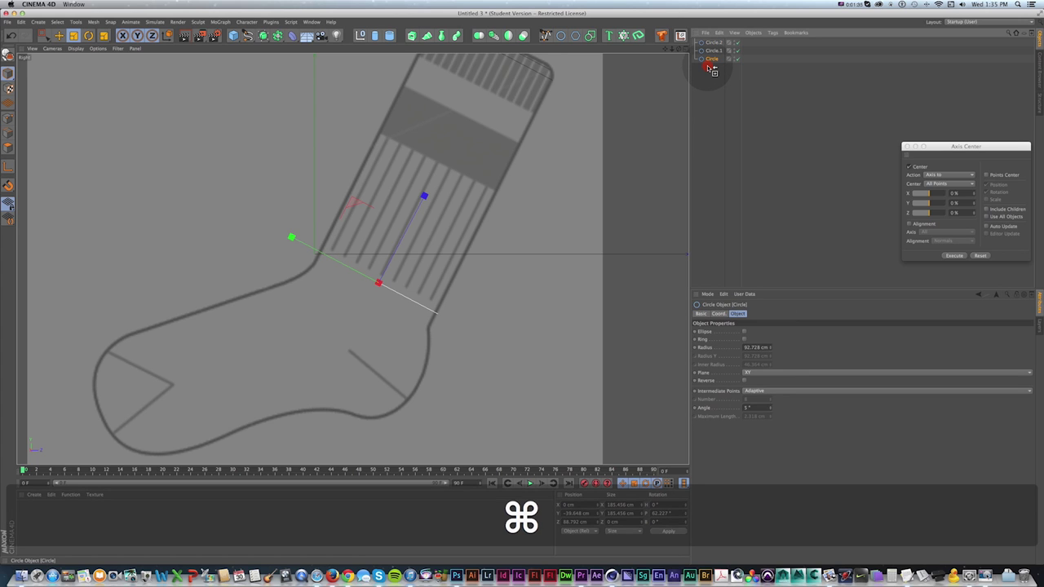
key(e)
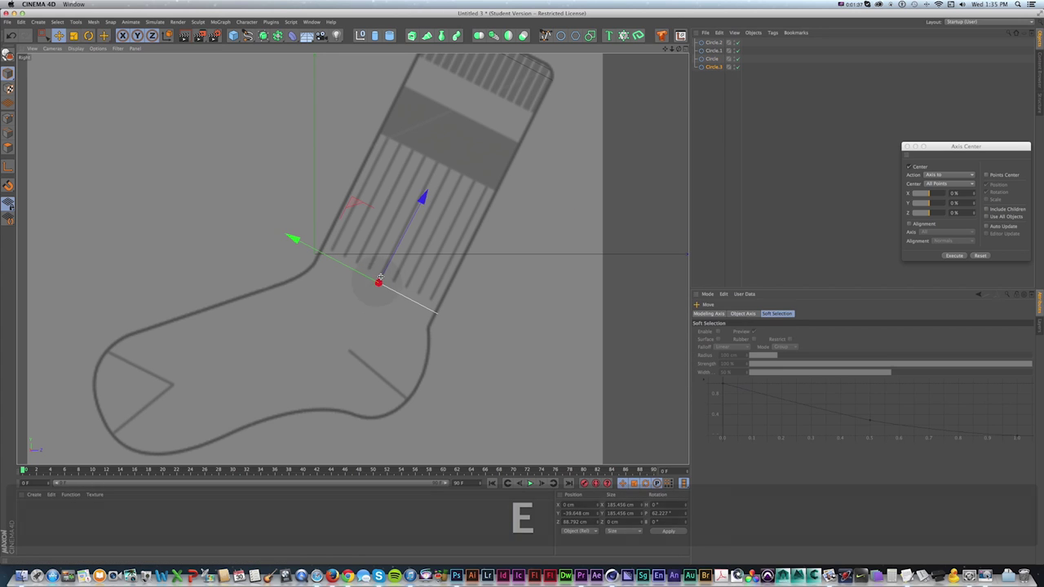
drag(422, 201, 359, 292)
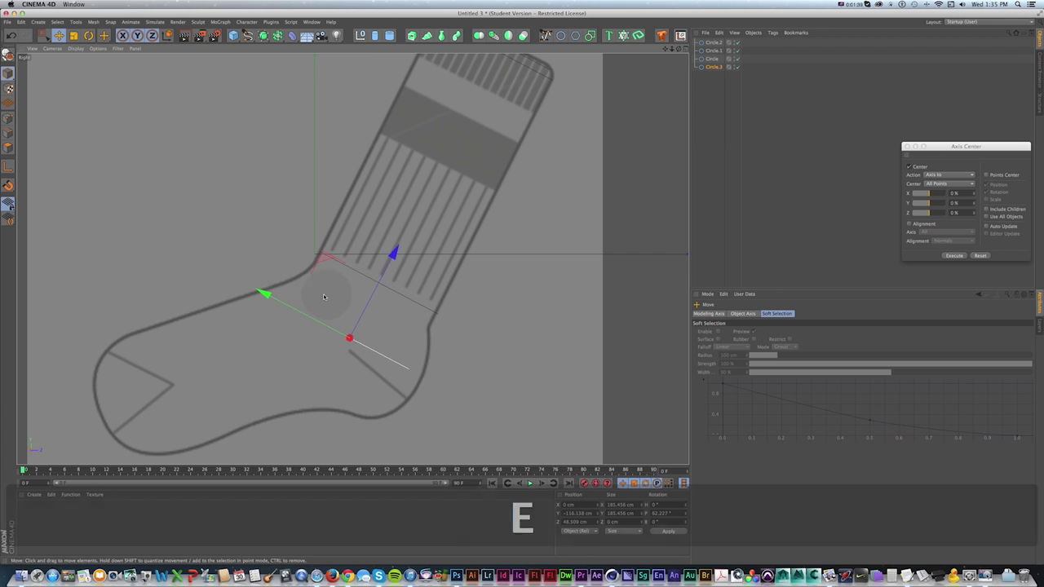
key(r)
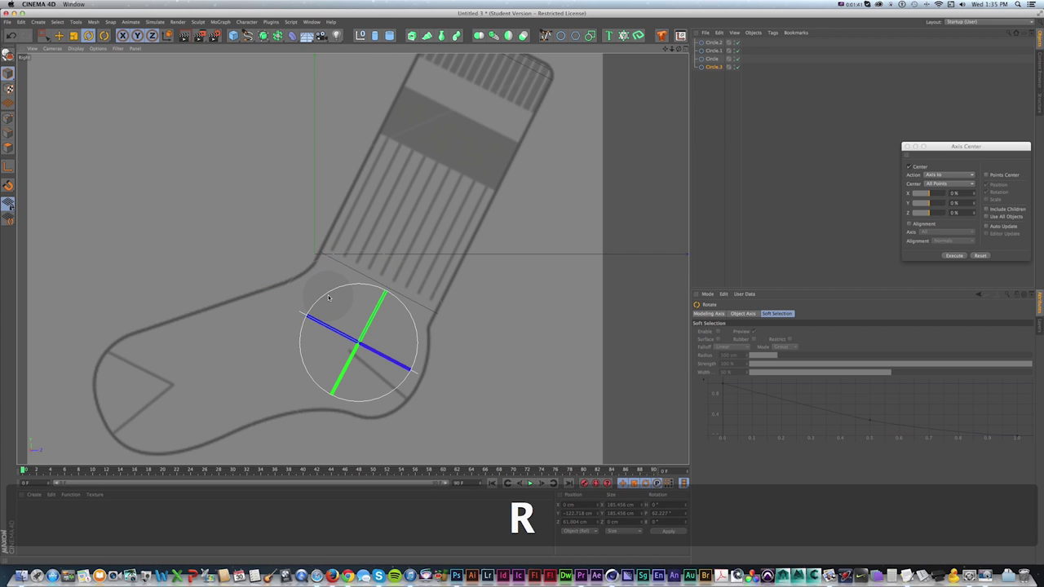
key(t)
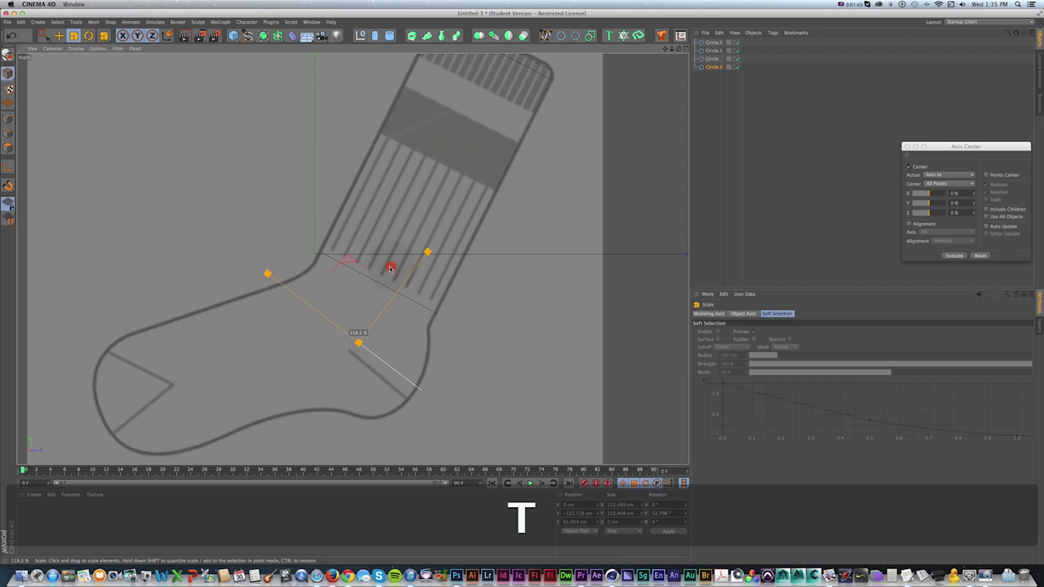
- Duplicate the heel circle, tilt the copy to about 35°, and place it across the foot just in front of the heel
super+drag(714, 68, 714, 75)
key(e)
drag(376, 317, 283, 329)
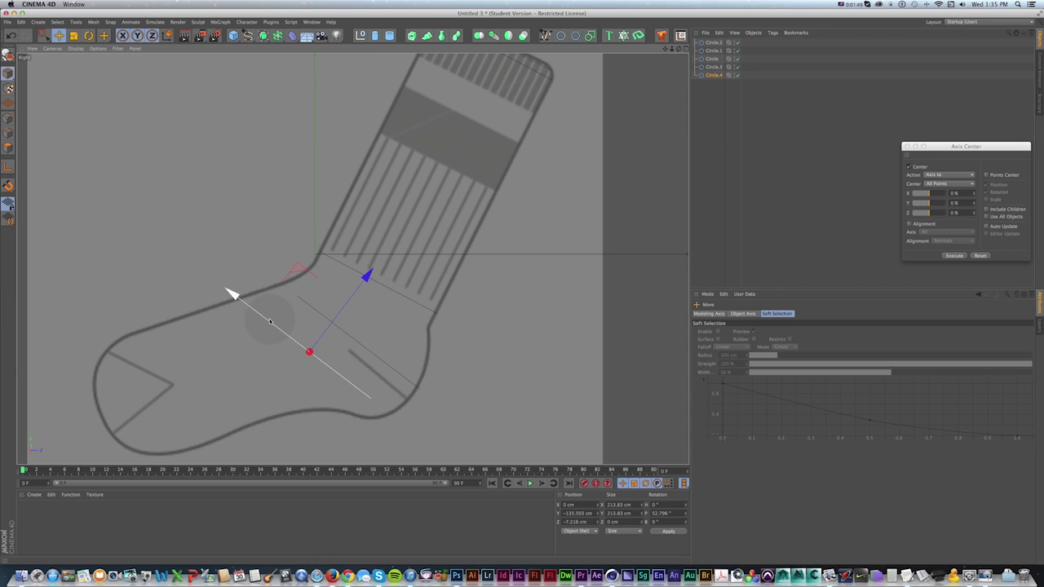
key(super+z)
key(r)
drag(318, 296, 336, 300)
key(e)
drag(298, 329, 297, 330)
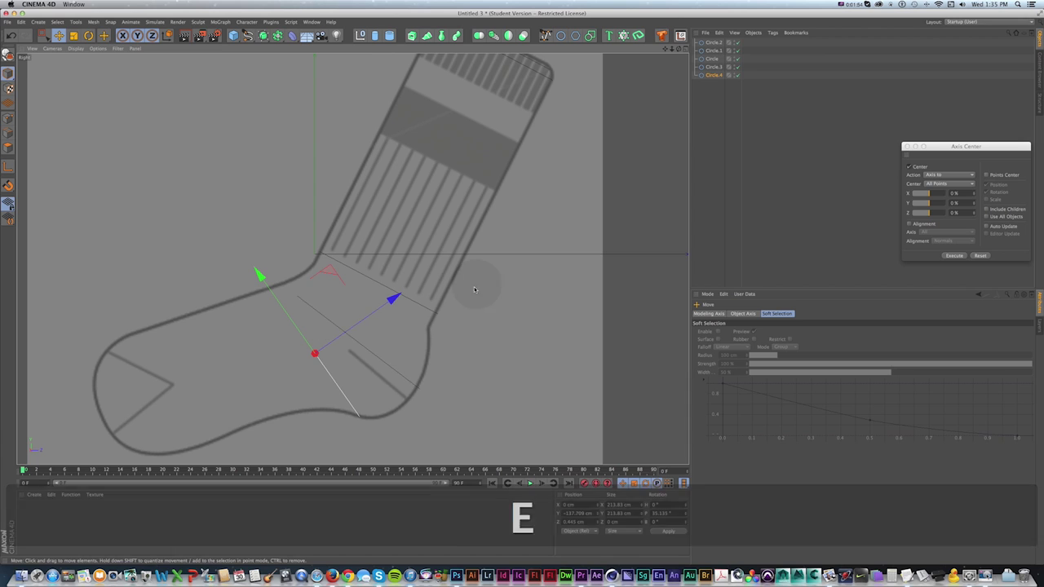
- Enlarge the heel circle to about 234 cm across and shift it to span the outline from instep to heel
click(718, 67)
key(t)
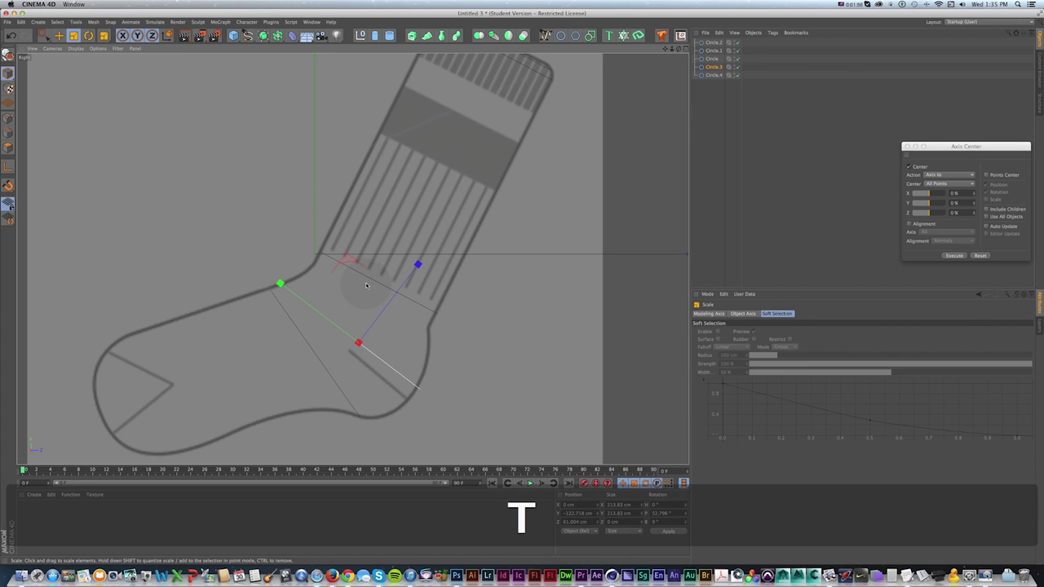
key(e)
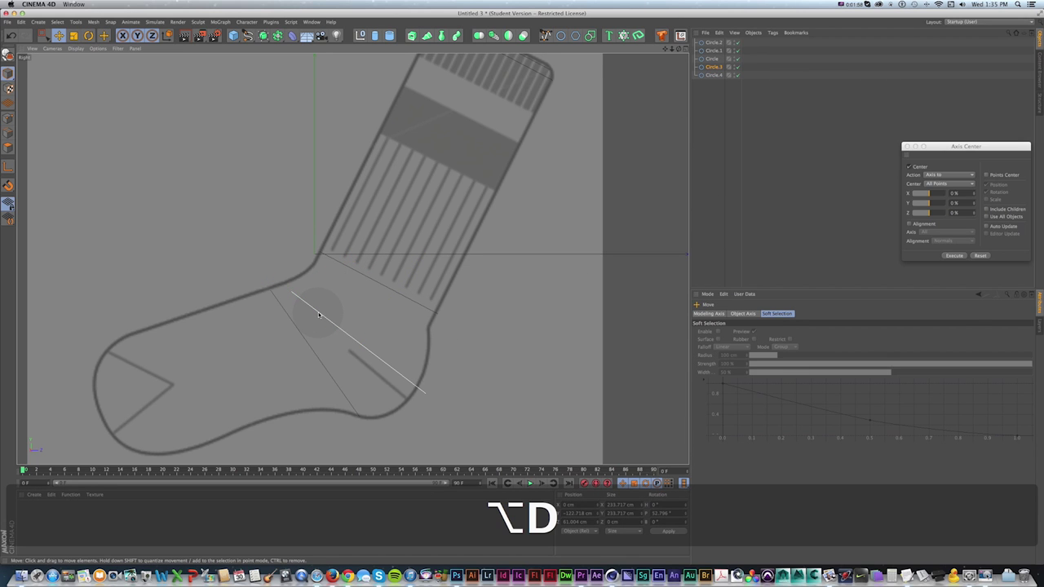
click(312, 307)
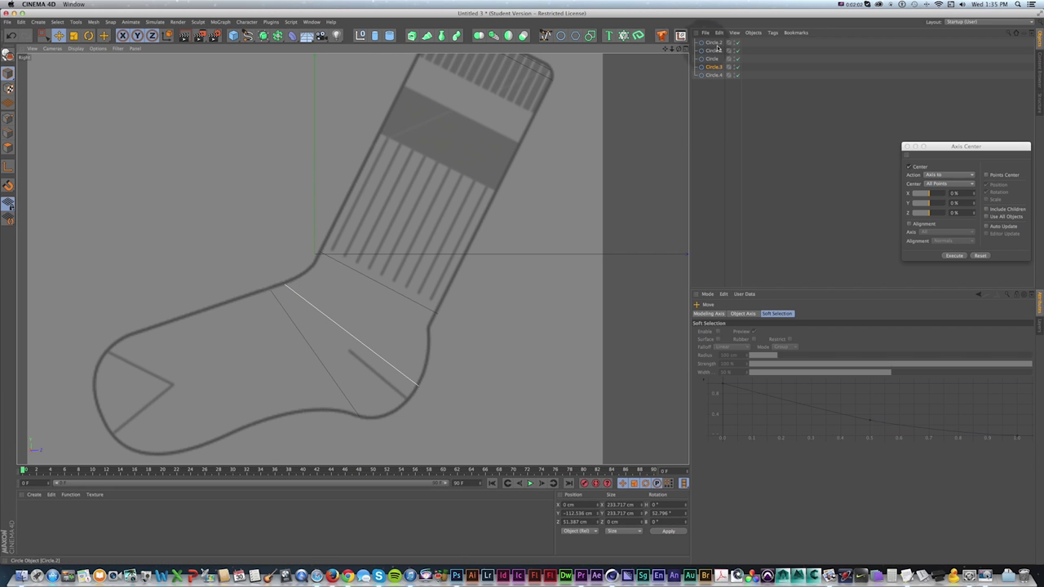
- Return to the four views, add a Loft object, and place all five circles inside it
click(687, 50)
key(1)
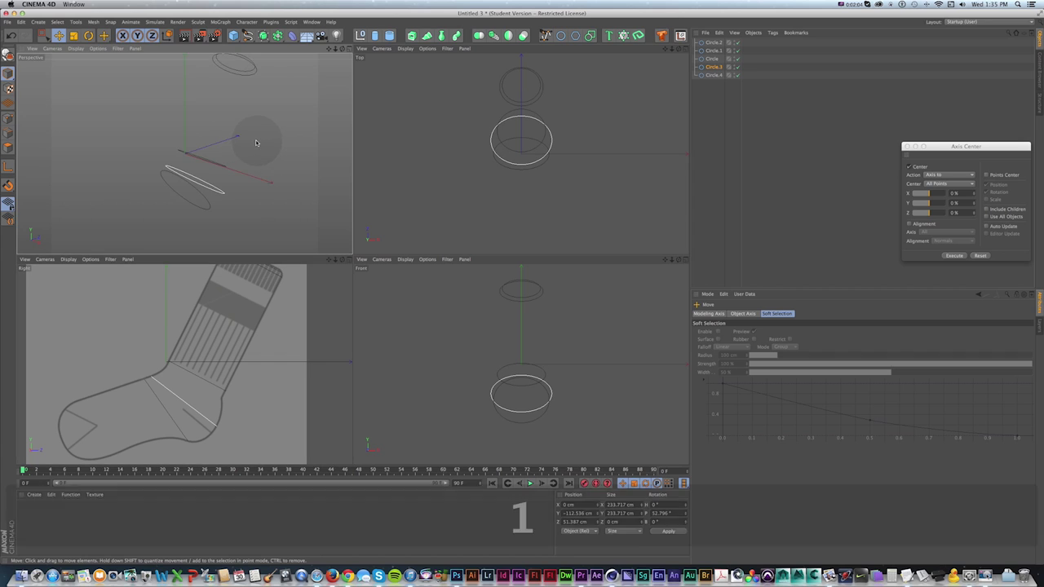
drag(256, 143, 239, 172)
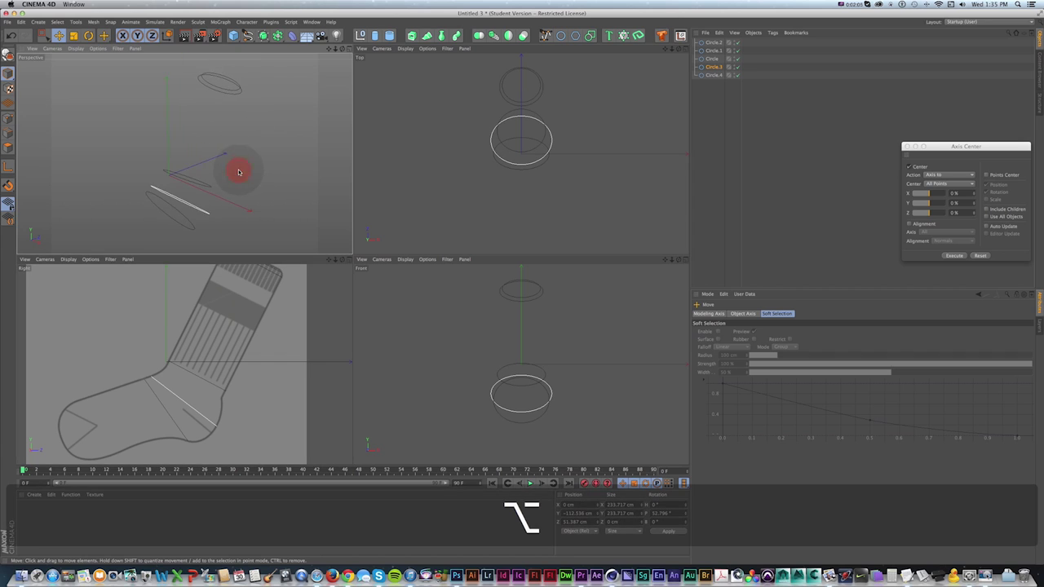
click(263, 35)
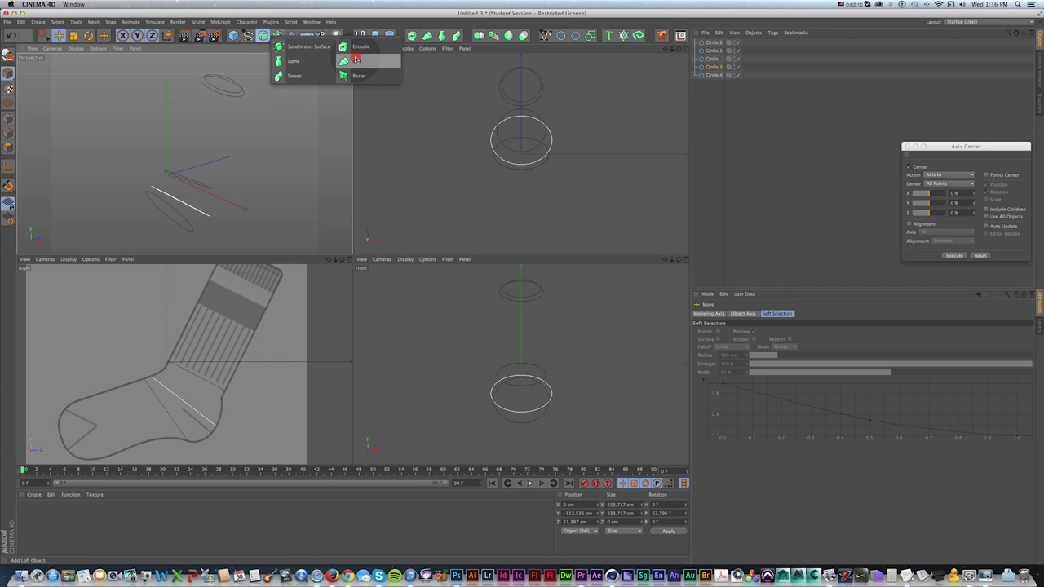
click(356, 59)
drag(714, 109, 709, 43)
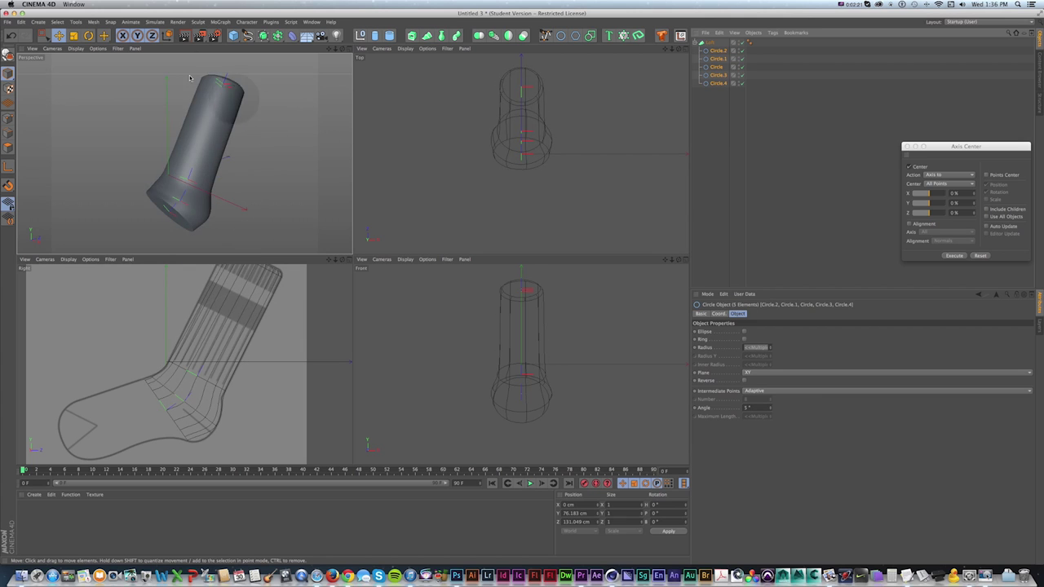
- Set the Perspective view's display to Gouraud Shading (Lines) and deselect the circles
click(79, 49)
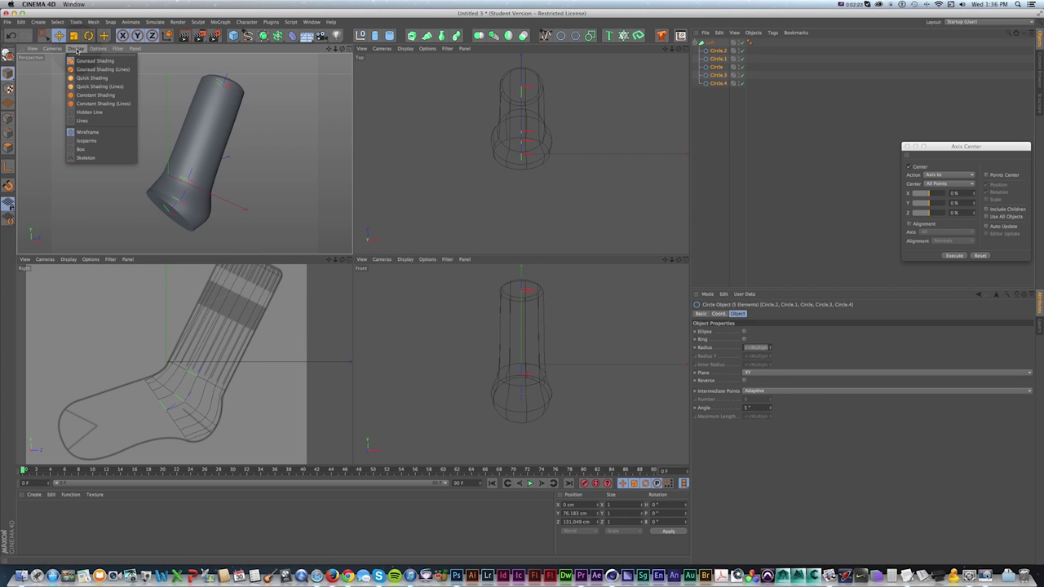
click(80, 69)
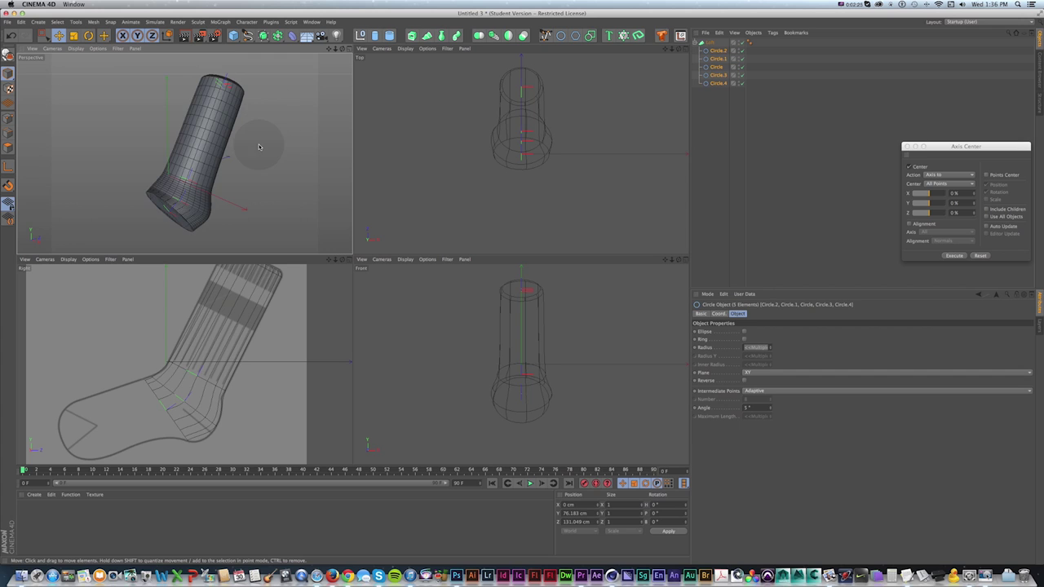
click(342, 281)
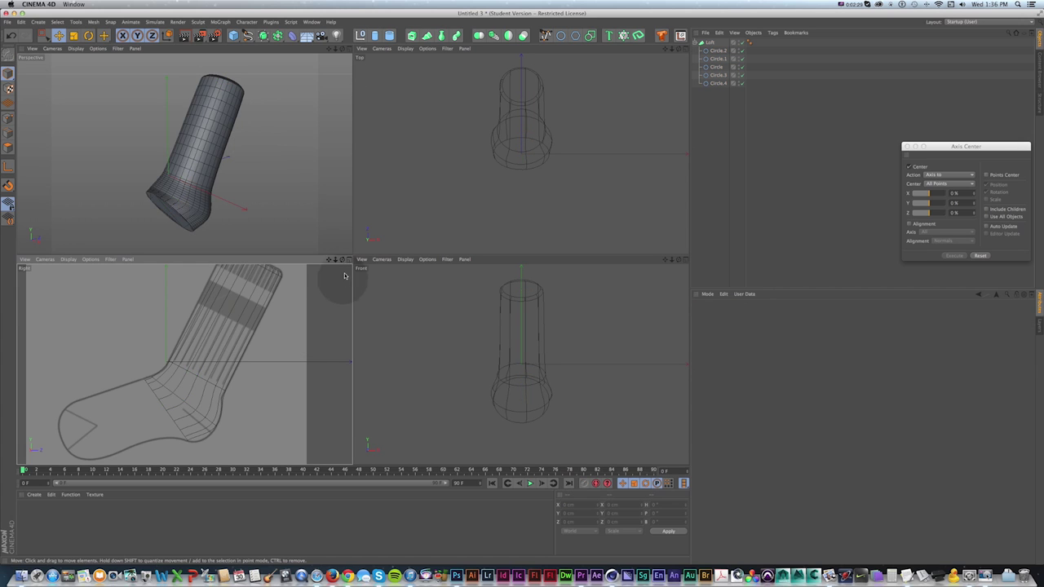
key(1)
drag(264, 328, 300, 324)
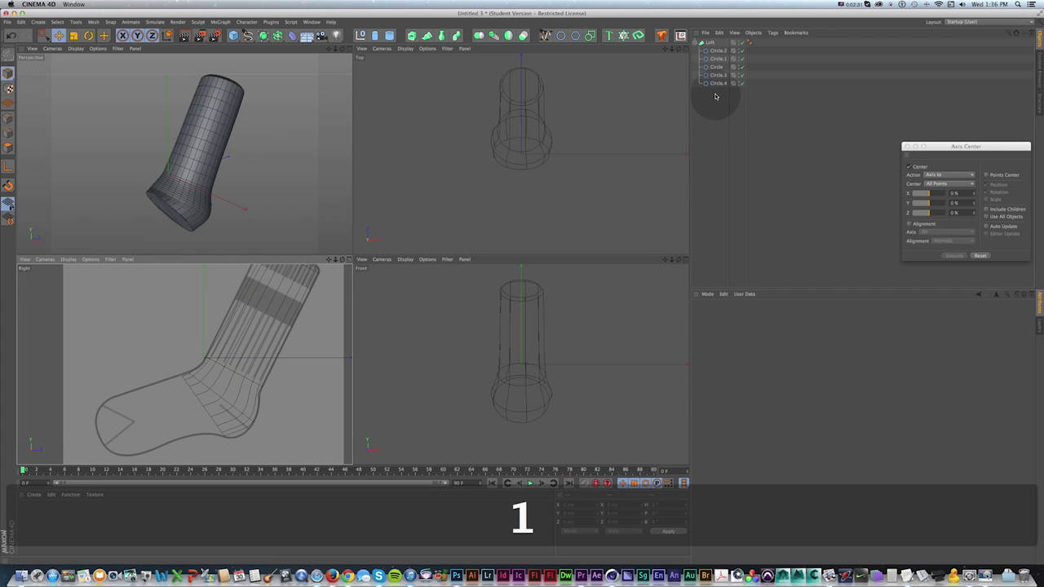
- Duplicate the foremost foot circle, move the copy forward along the foot, and place it last inside the Loft
super+drag(717, 85, 718, 93)
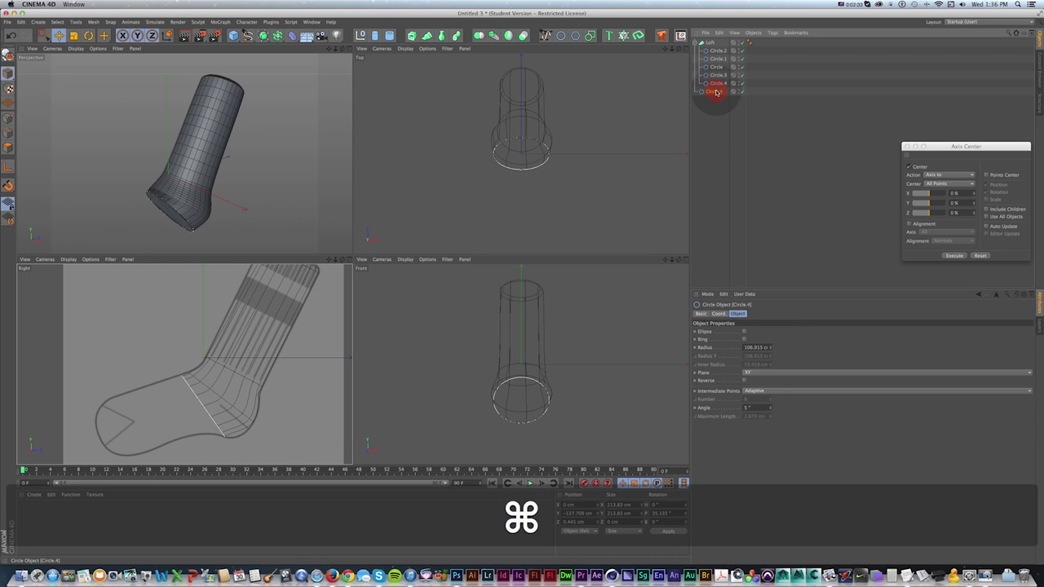
key(e)
key(alt+d)
drag(225, 393, 177, 406)
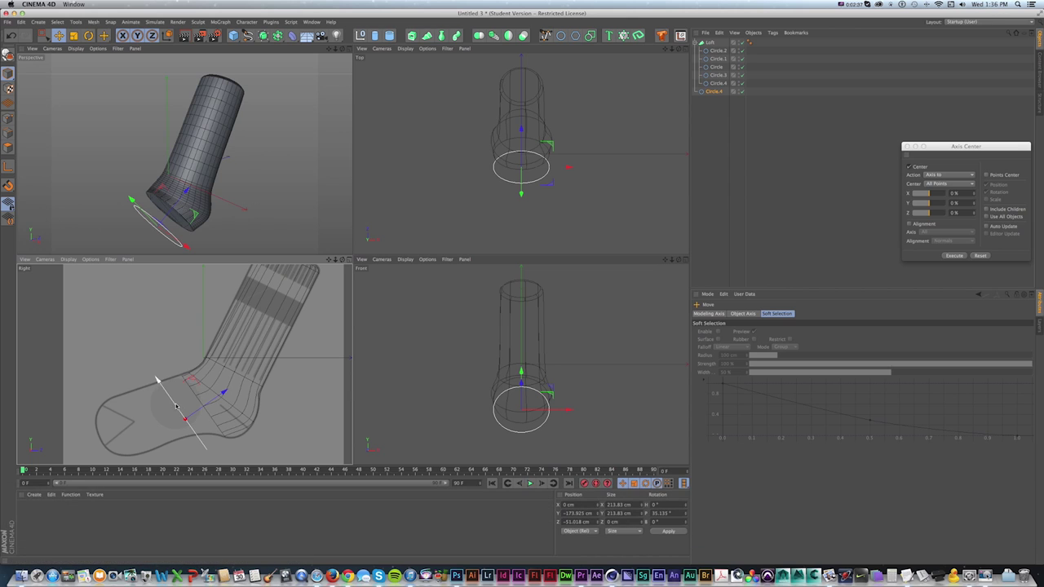
drag(715, 93, 715, 89)
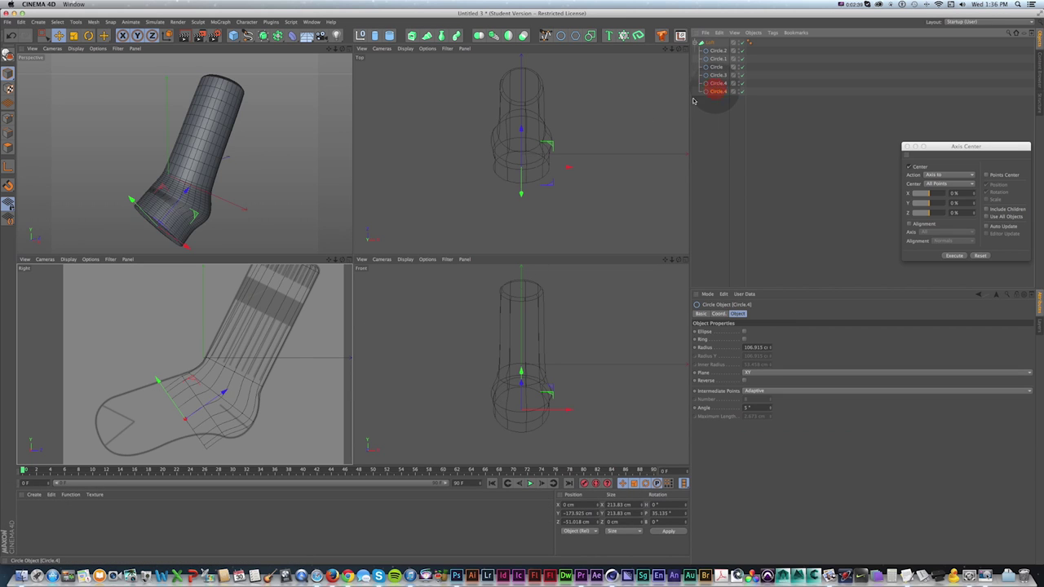
- Shift the new foot circle toward the instep and shrink it to about 174 cm across to fit the outline
drag(158, 380, 161, 383)
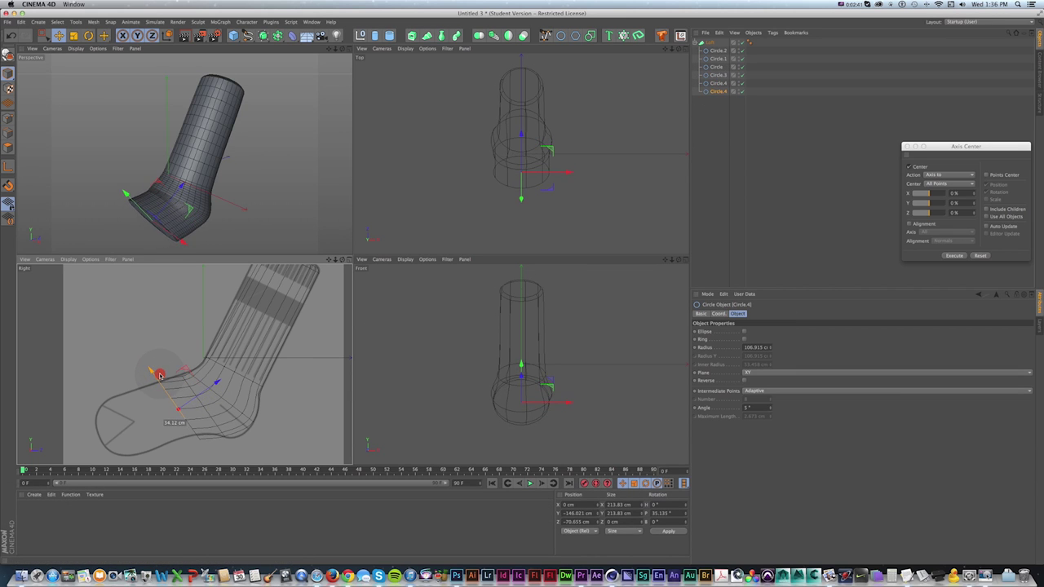
key(t)
click(174, 384)
drag(180, 383, 162, 398)
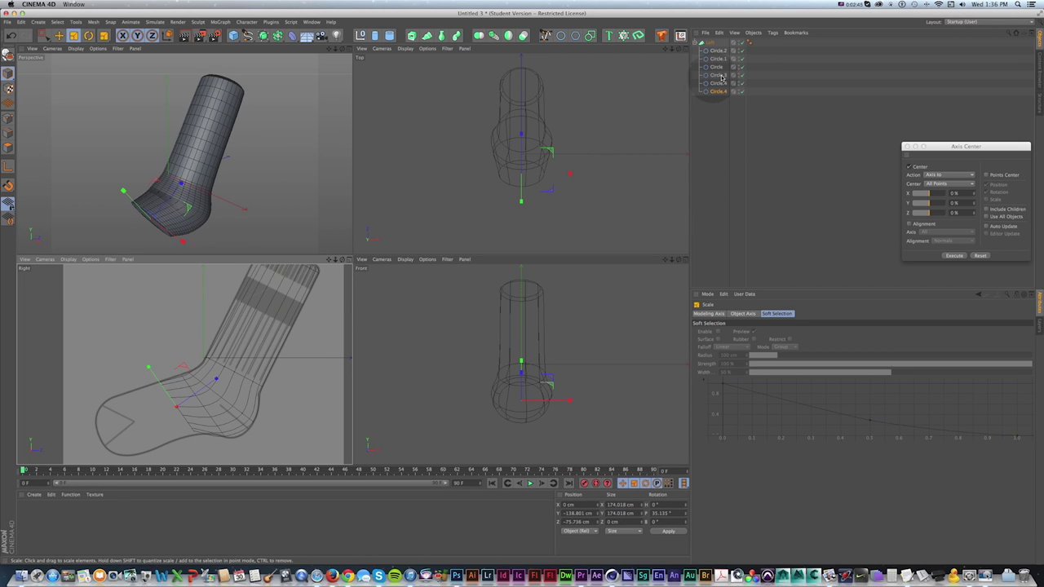
- Duplicate the 174 cm circle, add the copy last inside the Loft, and position it farther forward across the middle of the foot
super+drag(717, 91, 719, 105)
key(e)
key(w)
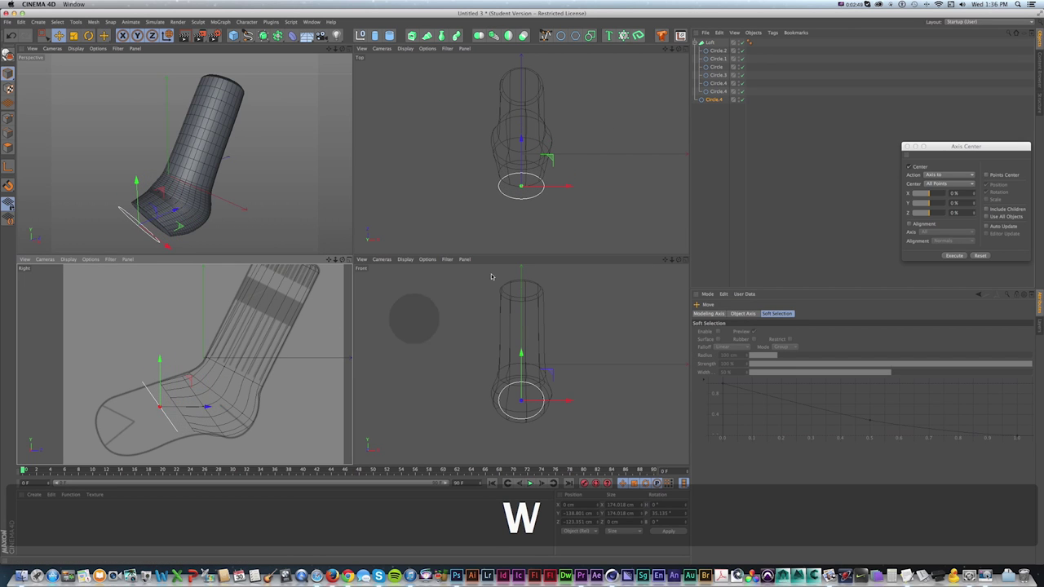
key(super+z)
super+drag(718, 101, 718, 100)
drag(221, 407, 160, 384)
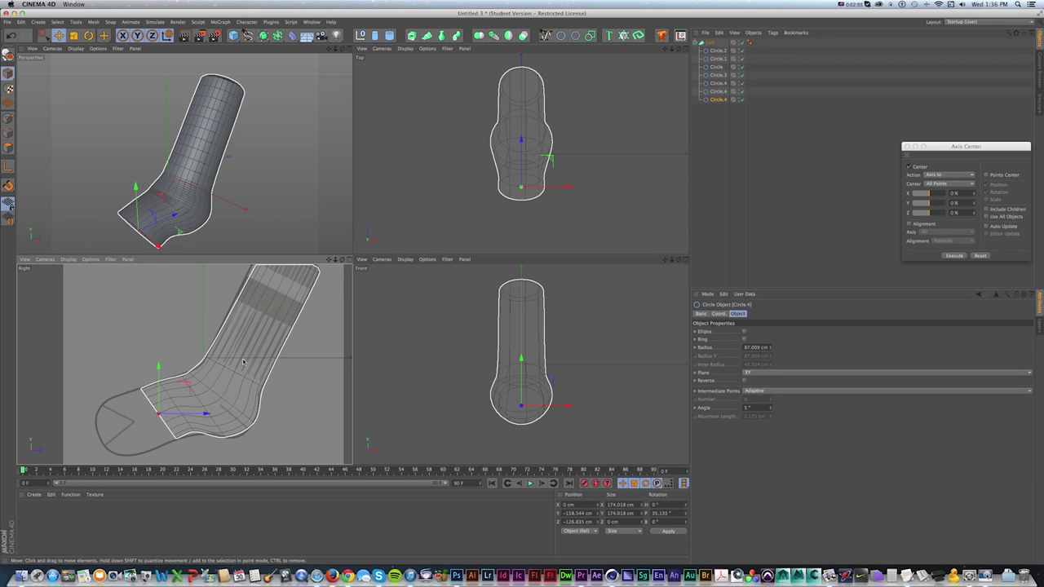
- Disable the Loft and duplicate the mid-foot circle to the start of the toe, tilted to about 23° and enlarged to about 181 cm
click(743, 42)
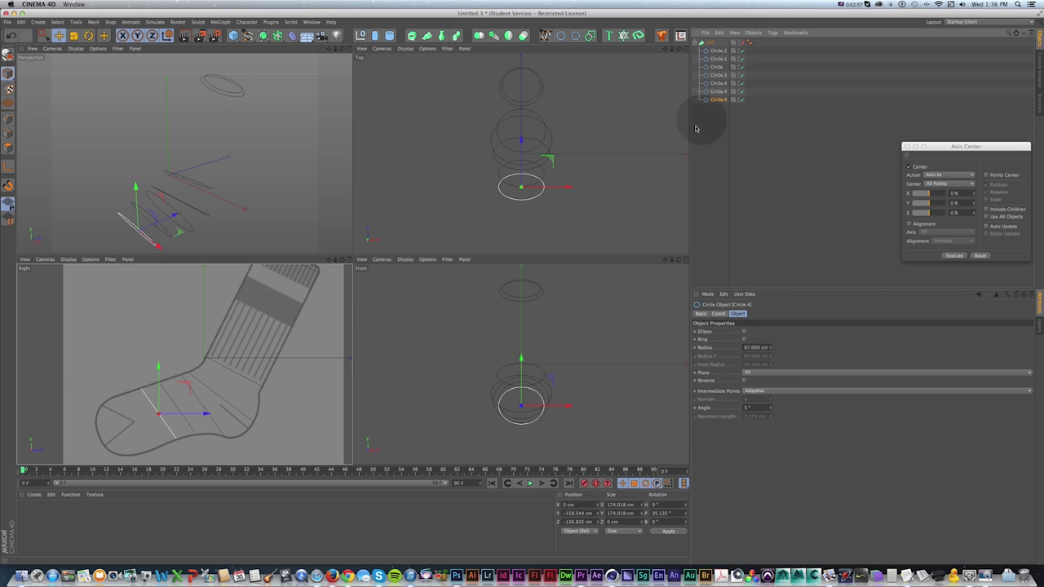
super+drag(718, 100, 718, 104)
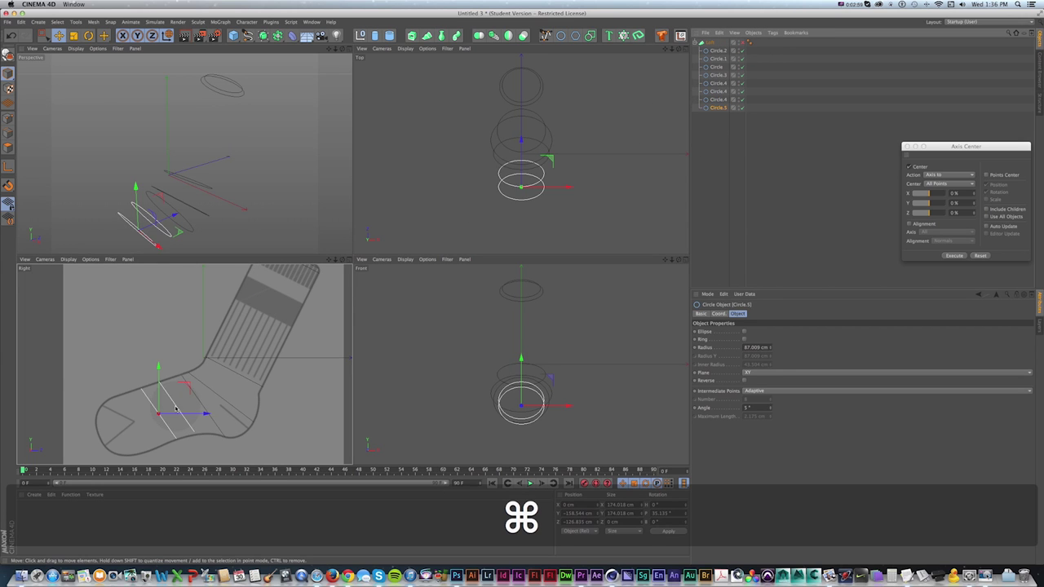
drag(181, 414, 129, 399)
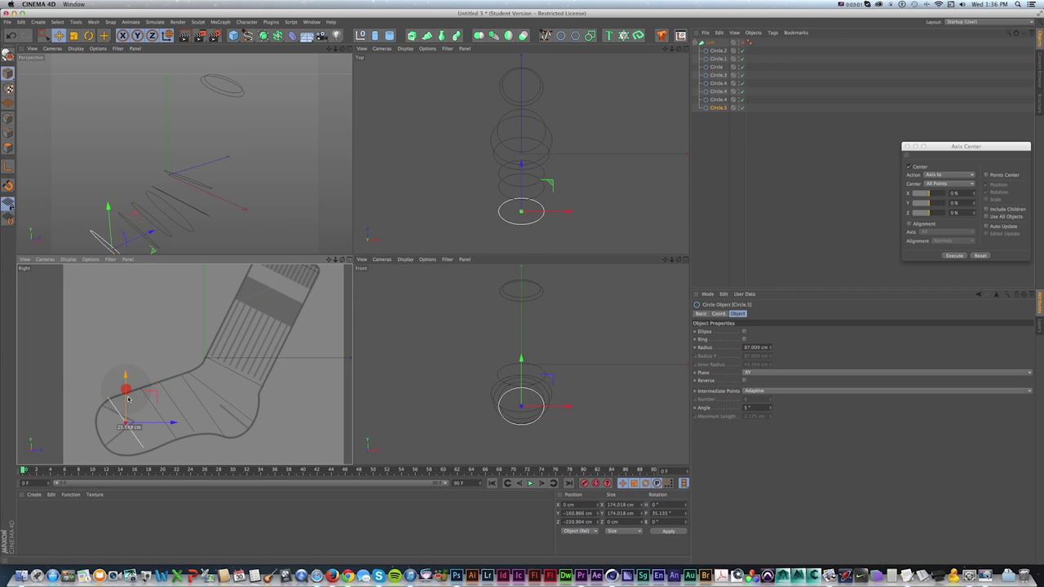
key(r)
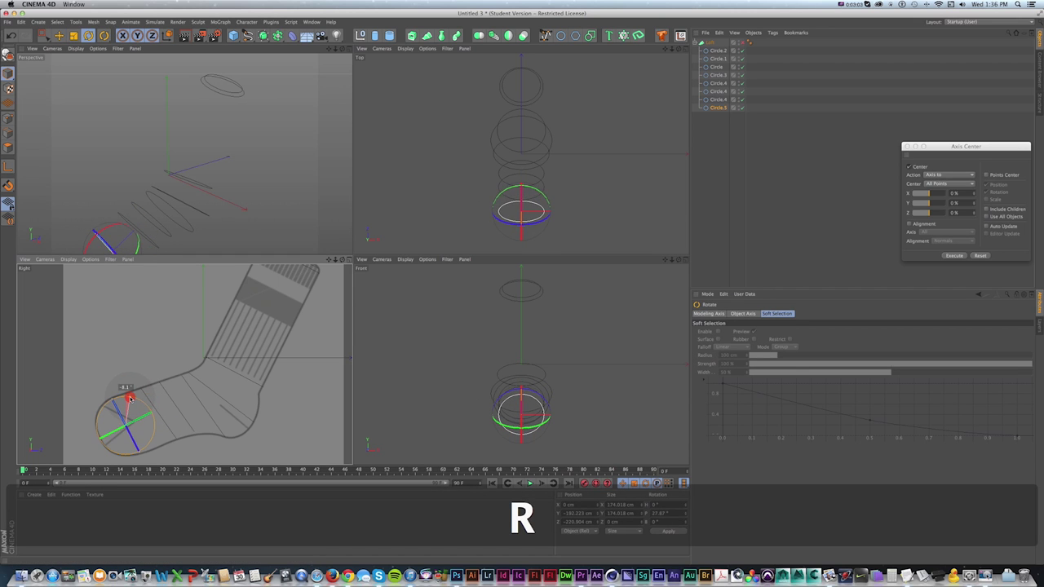
key(t)
drag(154, 391, 164, 385)
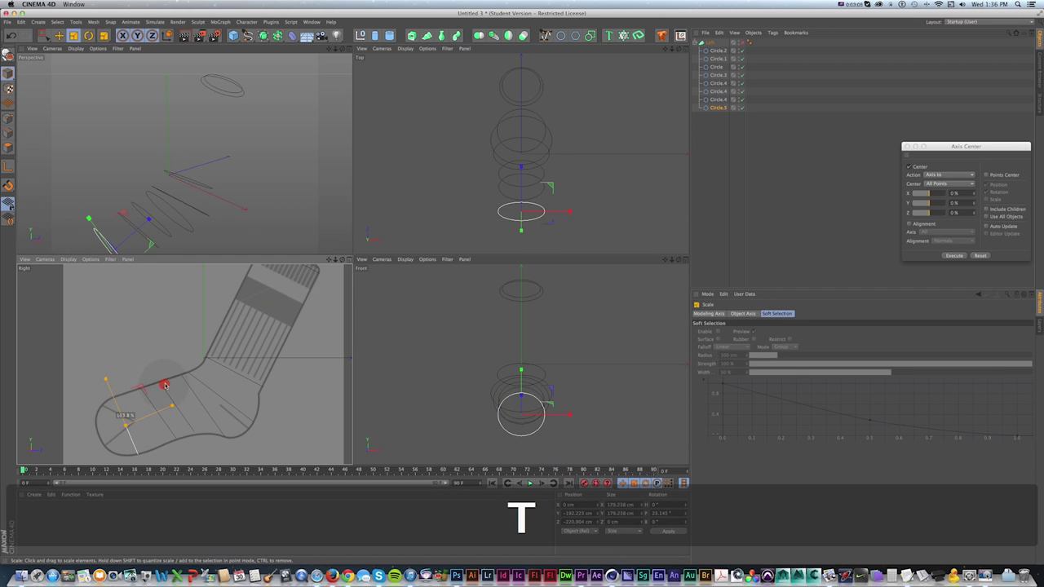
- Move the mid-foot circle forward to even out the spacing between its neighbouring circles
key(e)
click(162, 394)
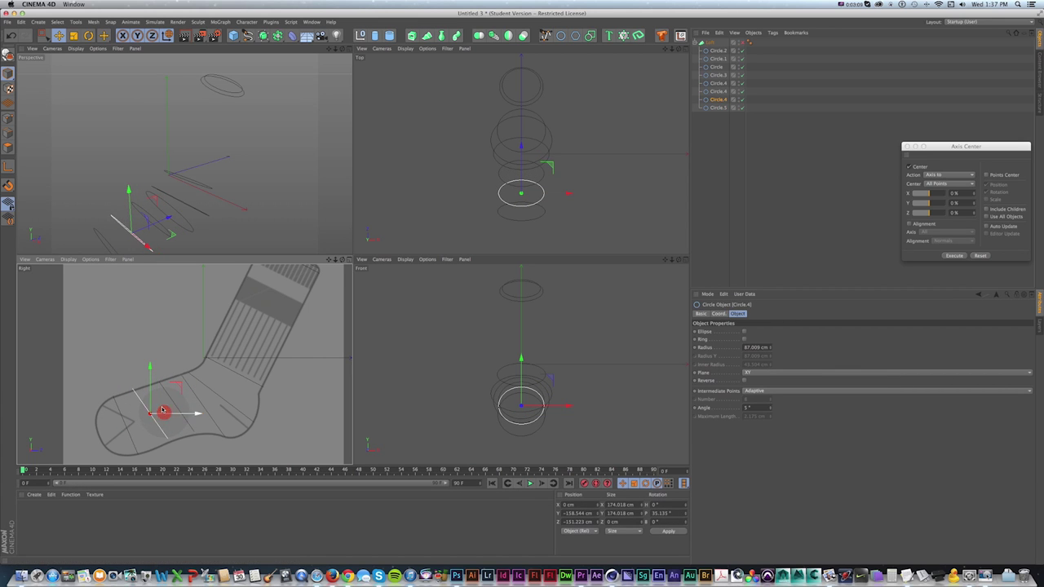
key(r)
key(e)
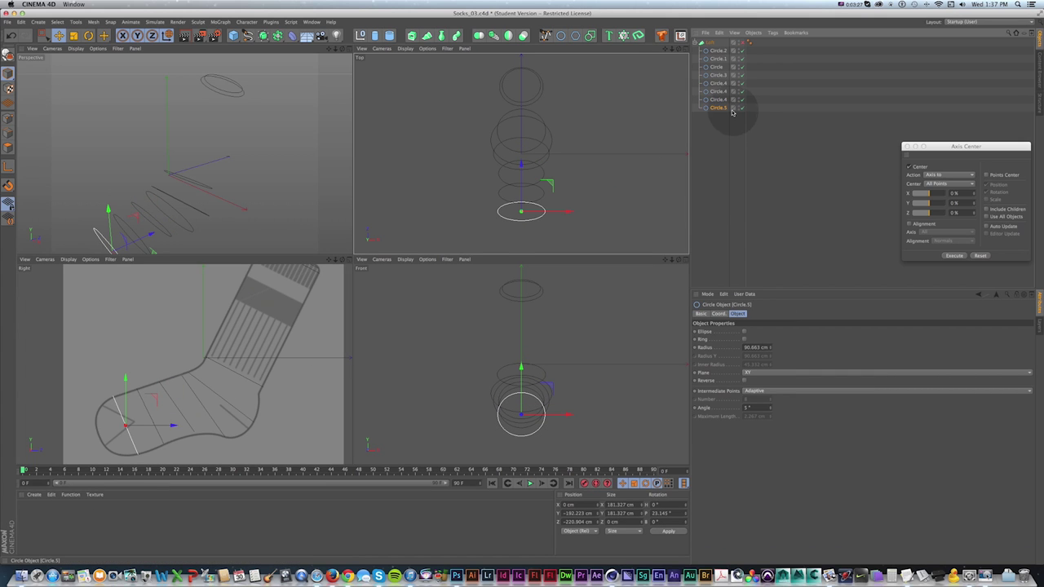
- Duplicate the toe circle toward the sock's tip, shrink the copy, and tilt it to about 17.5°
super+drag(157, 423, 138, 411)
key(t)
key(r)
key(1)
drag(132, 414, 196, 366)
scroll(195, 367, up, 8)
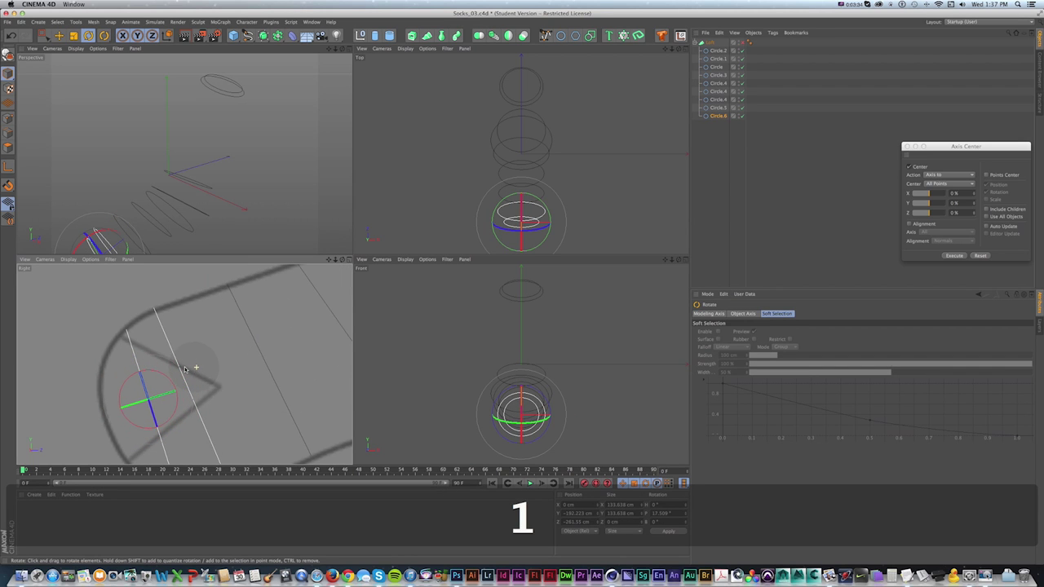
- Move the toe-tip circle closer to the toe's outline and scale it down to about 99 cm across
key(e)
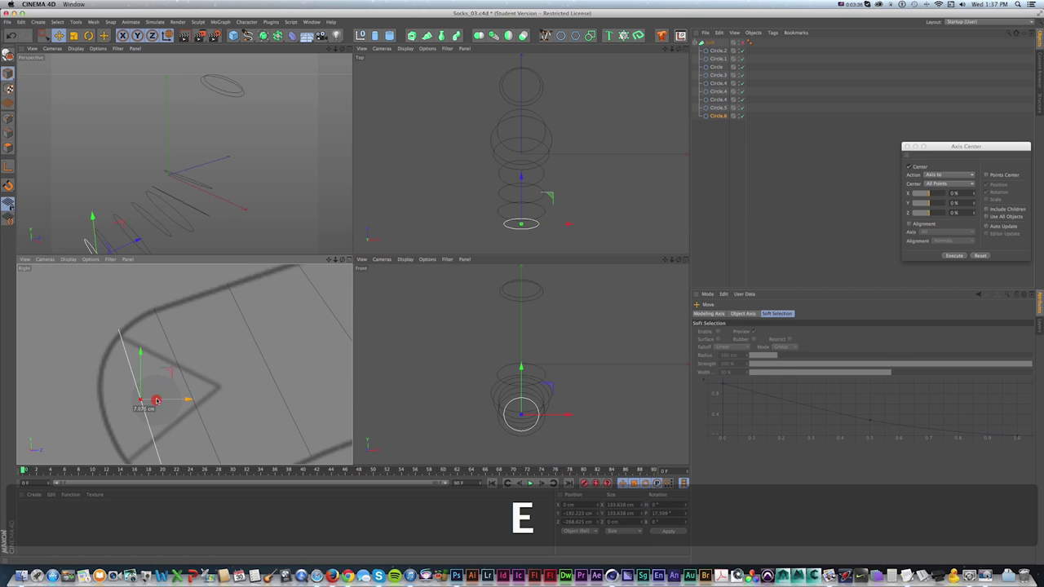
key(t)
key(super+z)
key(t)
drag(112, 402, 113, 401)
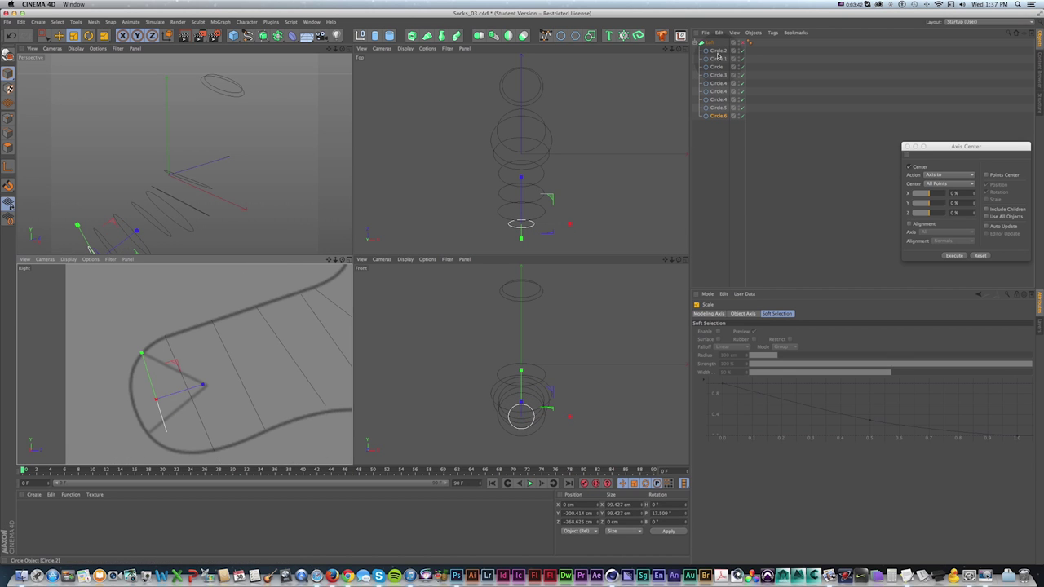
- Re-enable the Loft and check the toe's shape against the reference outline
click(741, 44)
drag(116, 220, 221, 146)
scroll(168, 371, up, 7)
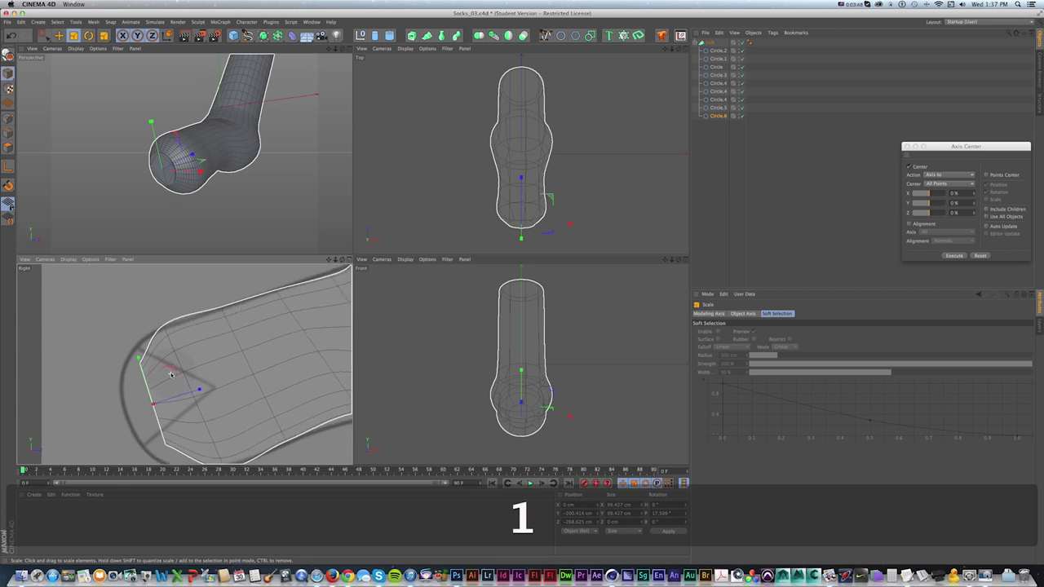
alt+drag(169, 369, 186, 369)
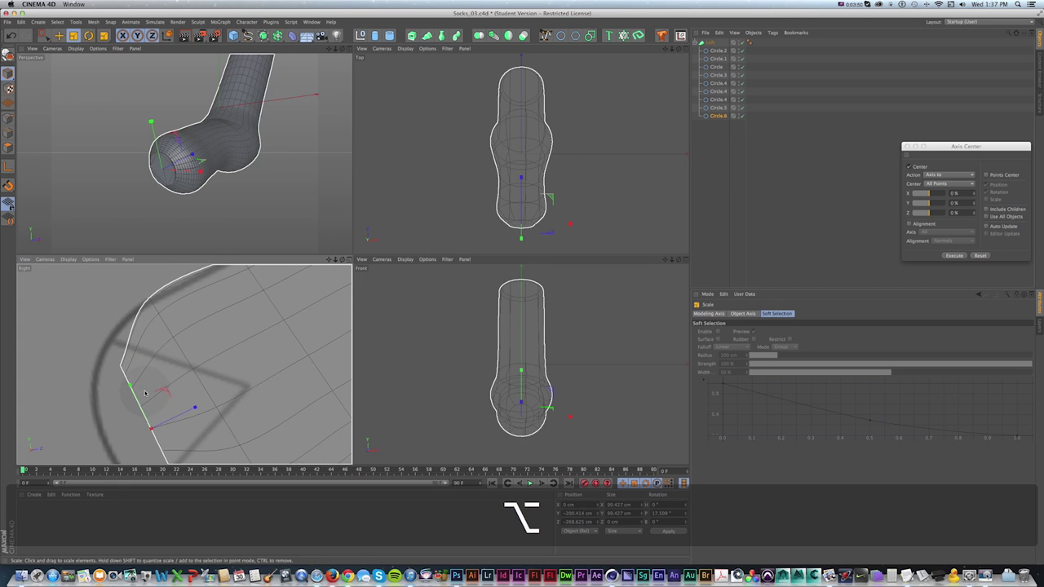
key(shift+super+z)
- Duplicate the toe-tip circle inside the Loft, shrink the copy to about 15 cm, and shift it slightly forward to close the toe
super+drag(720, 115, 720, 120)
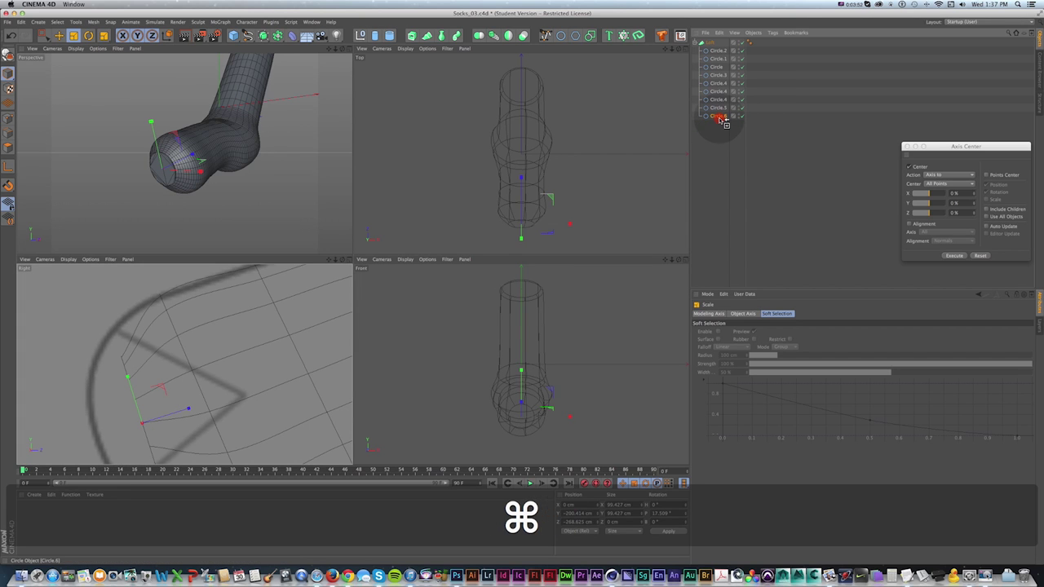
super+click(718, 124)
key(t)
drag(199, 381, 191, 385)
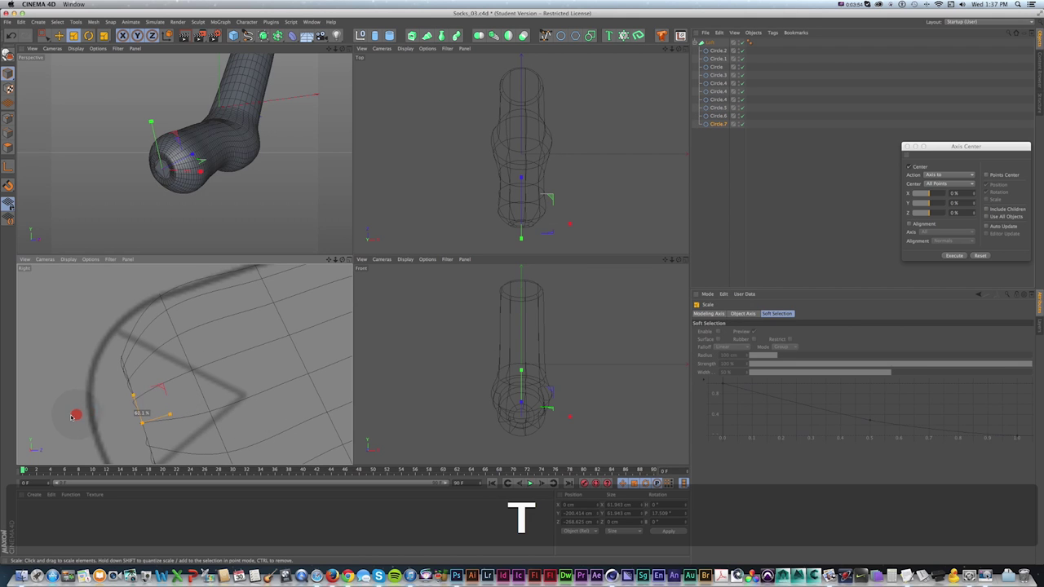
scroll(181, 171, up, 3)
key(e)
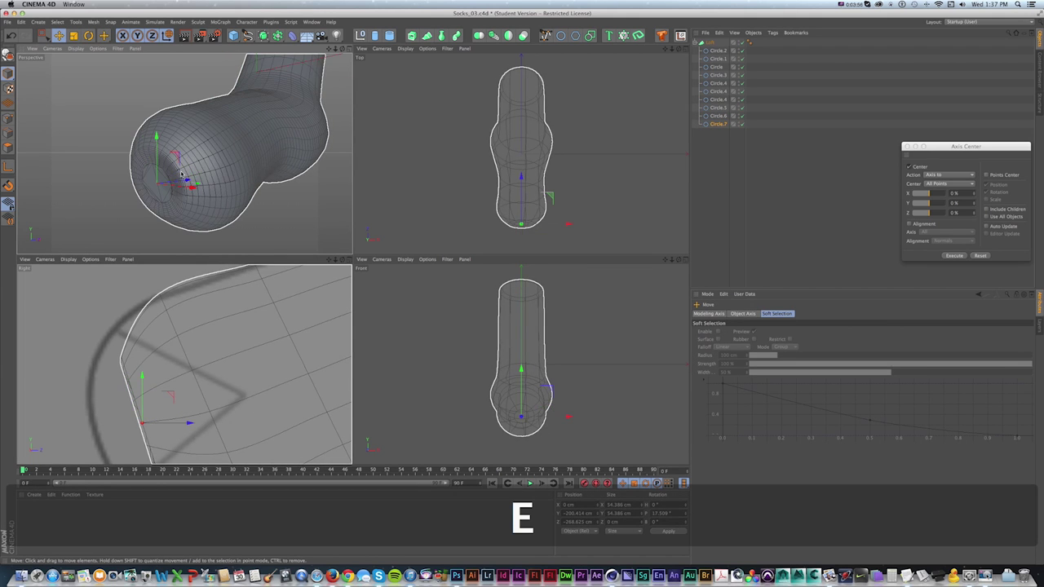
key(t)
drag(126, 181, 60, 194)
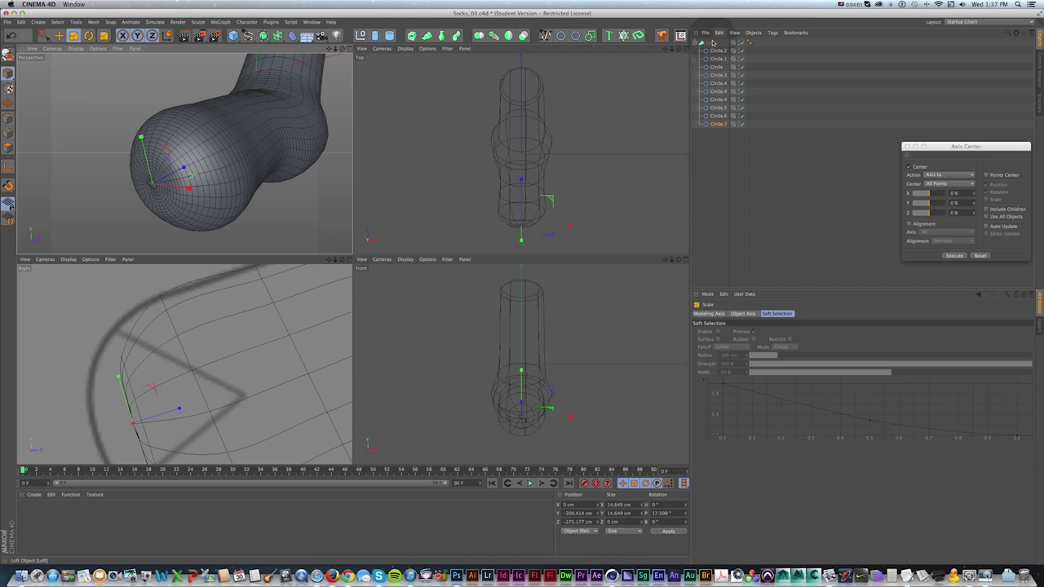
- Try Fillet Cap for both the start and end caps of the Loft
click(712, 42)
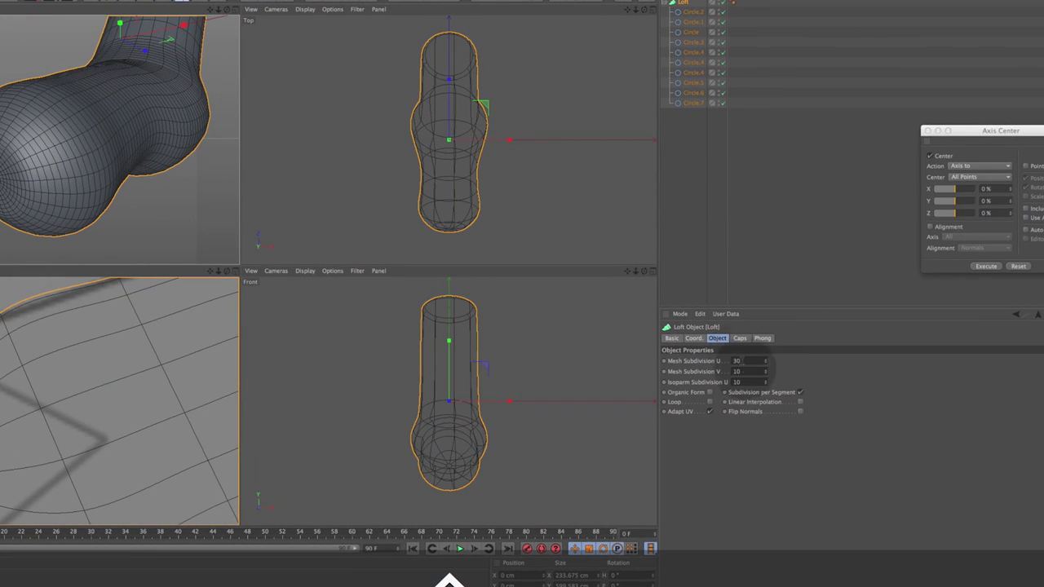
click(740, 338)
click(744, 391)
click(723, 431)
click(729, 360)
click(723, 389)
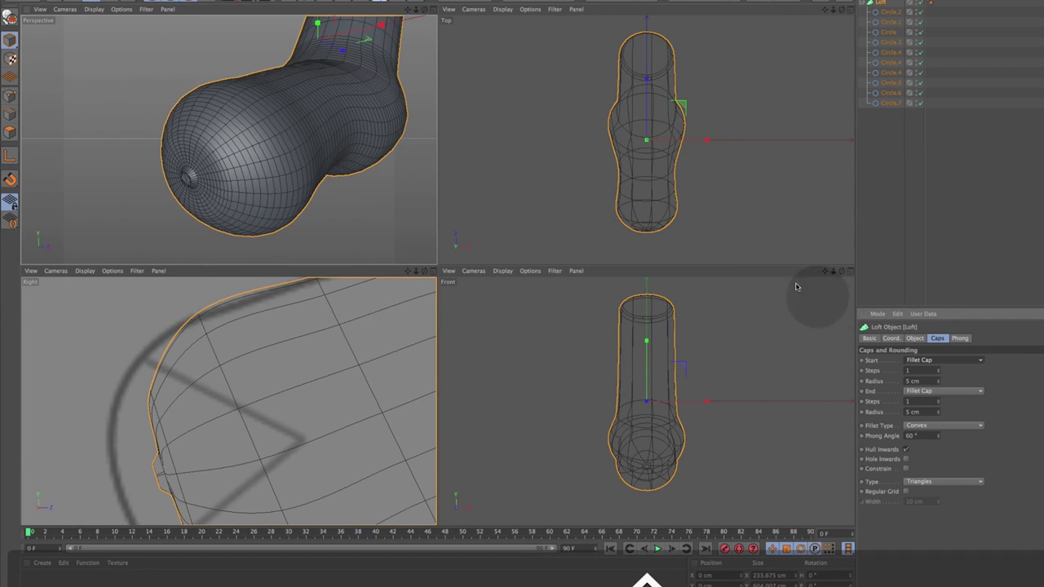
- Shrink the small closing circle at the toe's tip to about 11 cm across
click(188, 177)
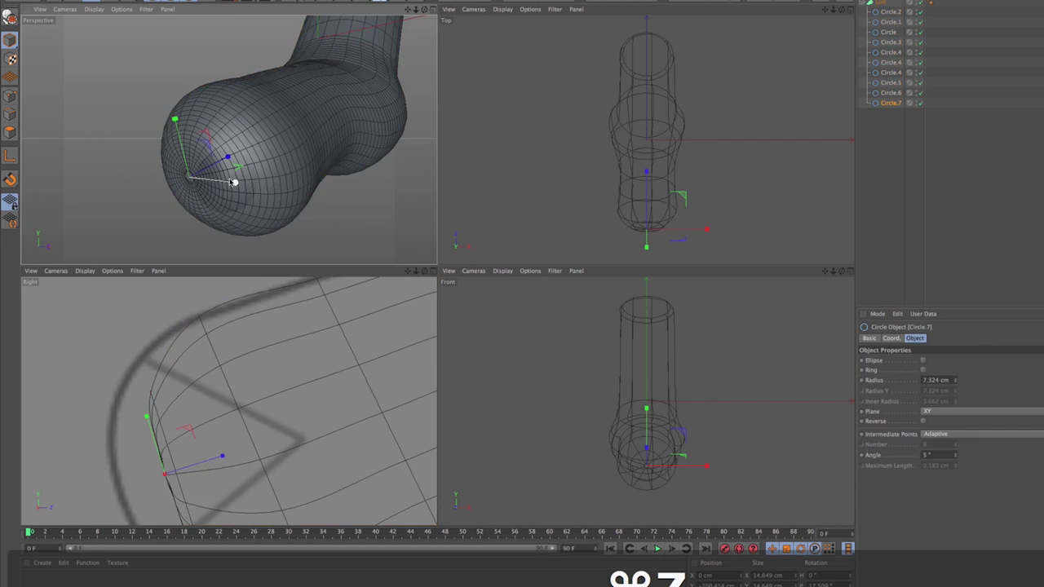
key(t)
drag(209, 154, 139, 163)
key(e)
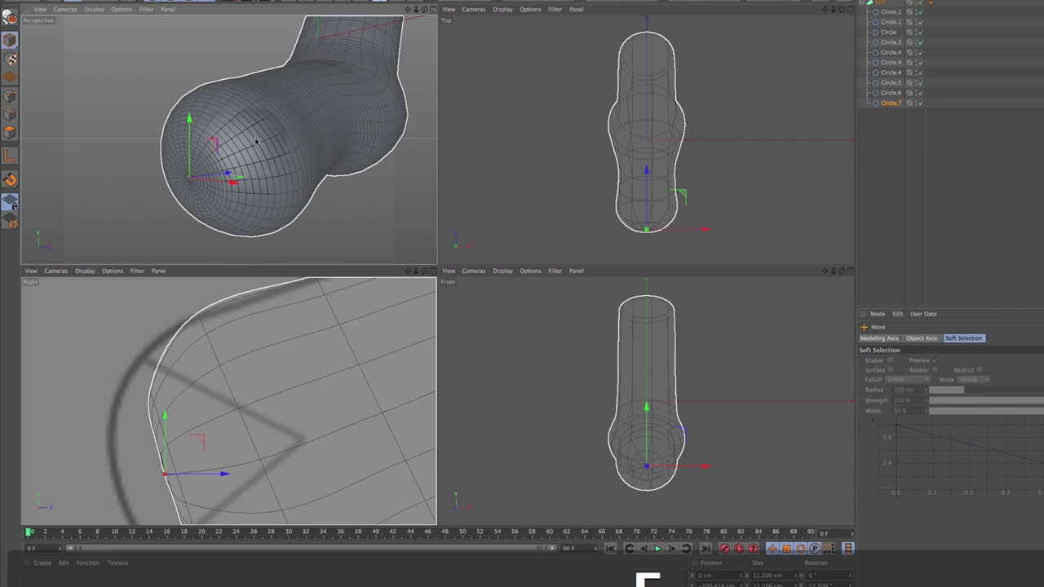
- Duplicate the cuff's top circle to the start of the Loft and shrink the copy to about 139 cm to form an inner rim
scroll(278, 121, down, 5)
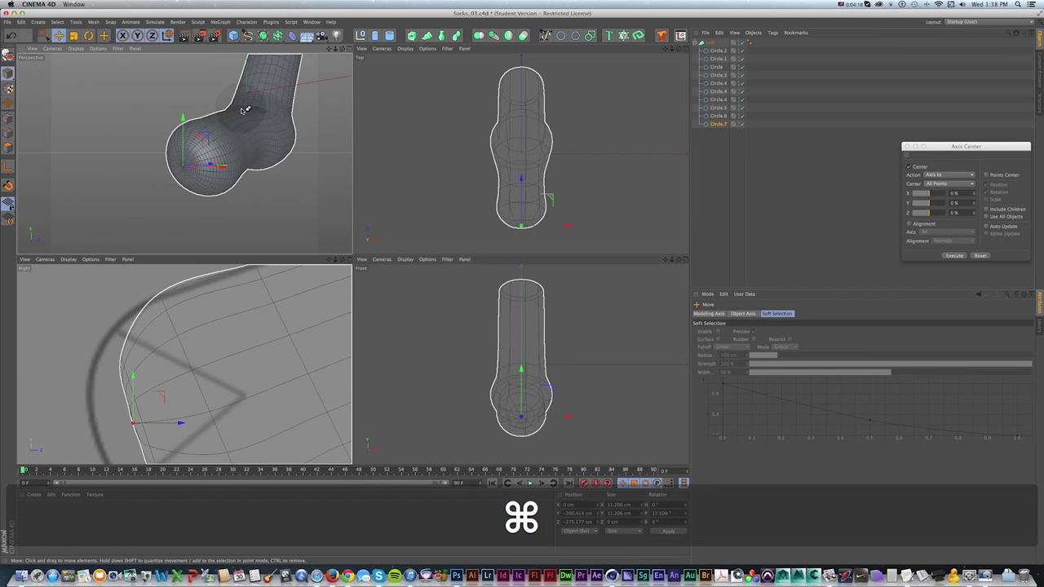
click(274, 111)
alt+drag(278, 108, 222, 129)
key(1)
drag(273, 119, 167, 155)
alt+drag(172, 146, 239, 137)
key(1)
drag(238, 137, 174, 176)
alt+drag(155, 134, 167, 124)
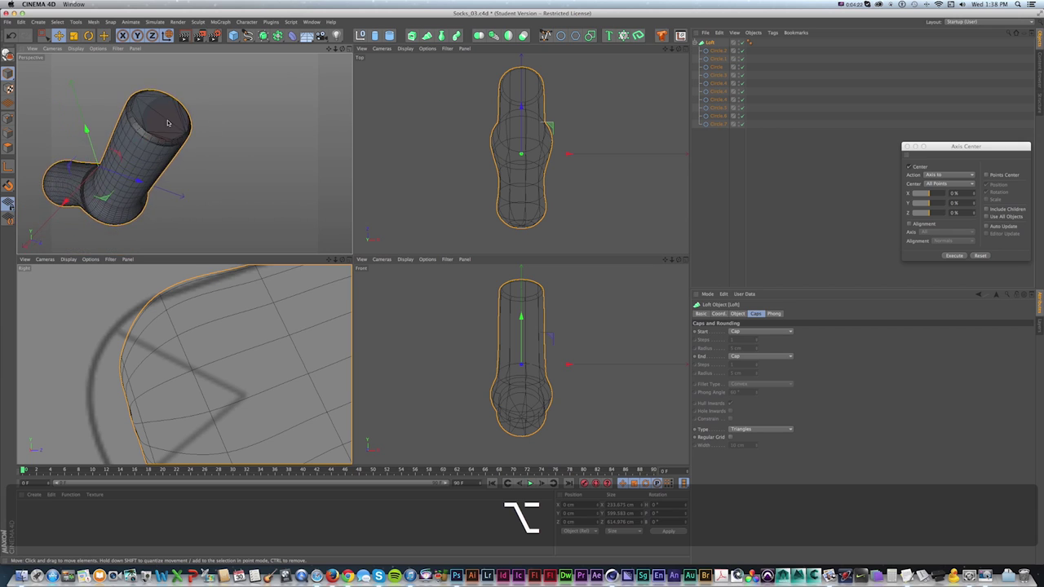
scroll(168, 123, up, 5)
click(717, 50)
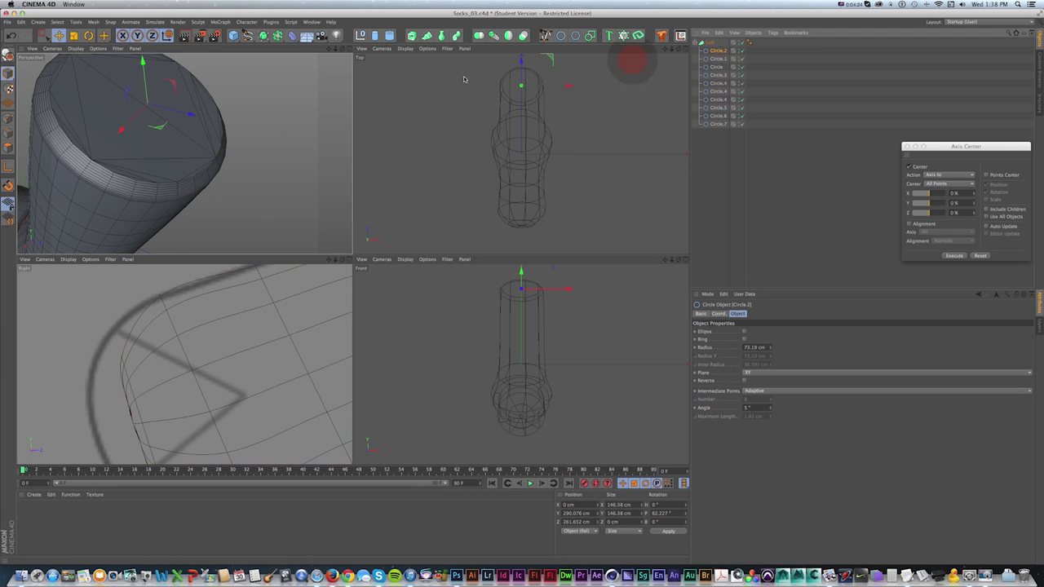
super+drag(720, 52, 721, 49)
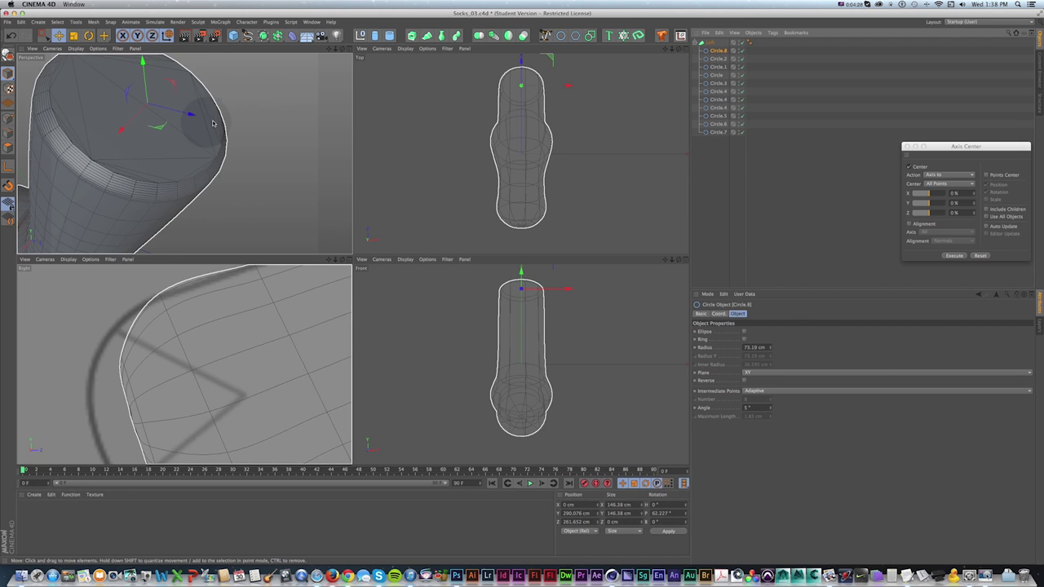
key(t)
drag(243, 112, 231, 111)
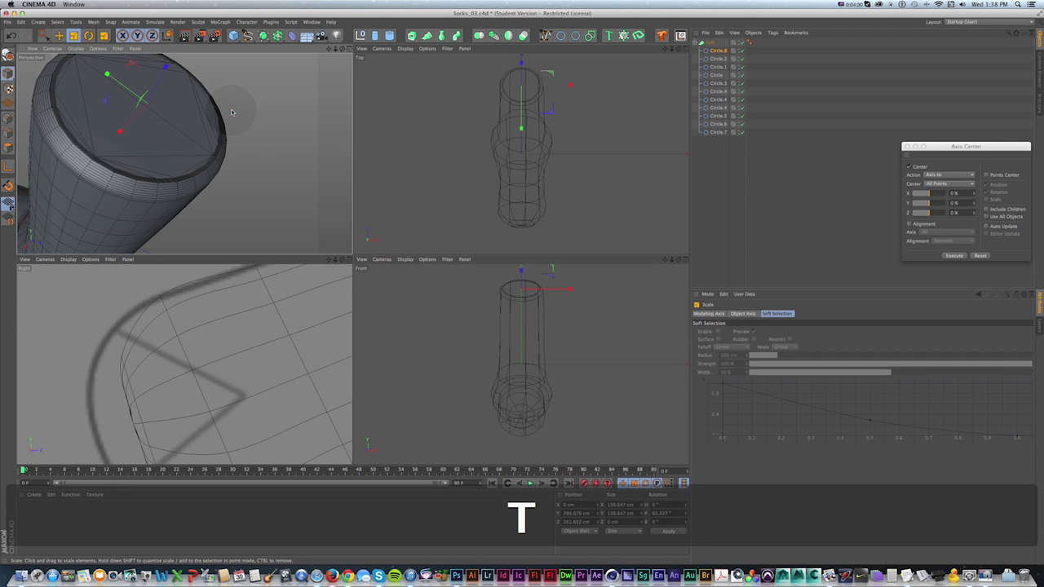
- Duplicate the inner rim circle to the start of the Loft, move the copy down inside the leg, and shrink it to about 115 cm
super+drag(718, 53, 717, 49)
key(w)
key(e)
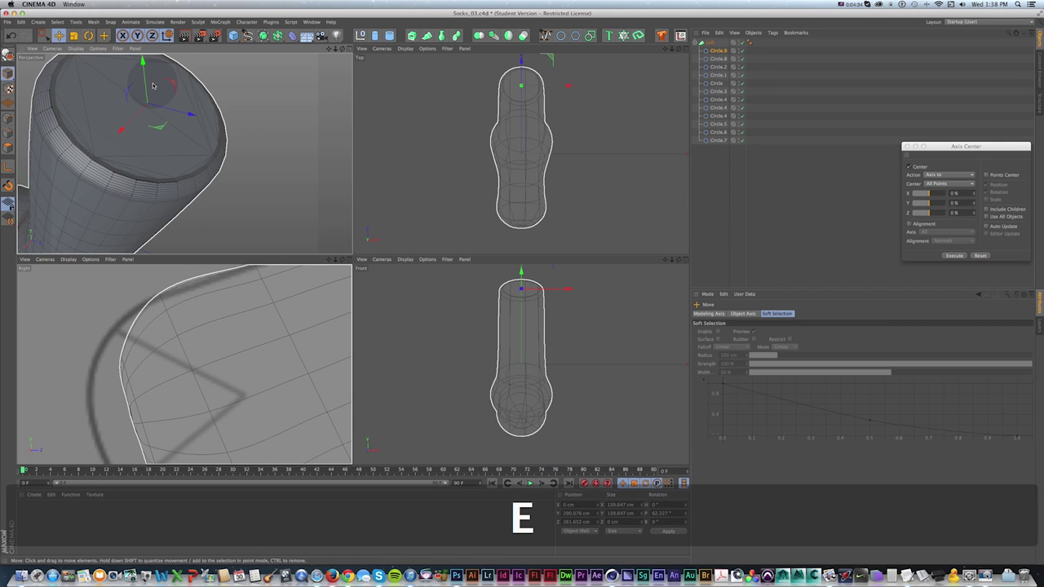
drag(152, 87, 158, 82)
drag(122, 122, 77, 179)
alt+right_drag(208, 106, 91, 181)
alt+drag(92, 180, 189, 108)
key(t)
key(1)
mouse_move(195, 114)
alt+mouse_down()
mouse_move(241, 122)
mouse_move(174, 152)
mouse_move(163, 140)
mouse_move(98, 163)
mouse_move(38, 157)
mouse_move(209, 104)
mouse_move(182, 93)
alt+mouse_up()
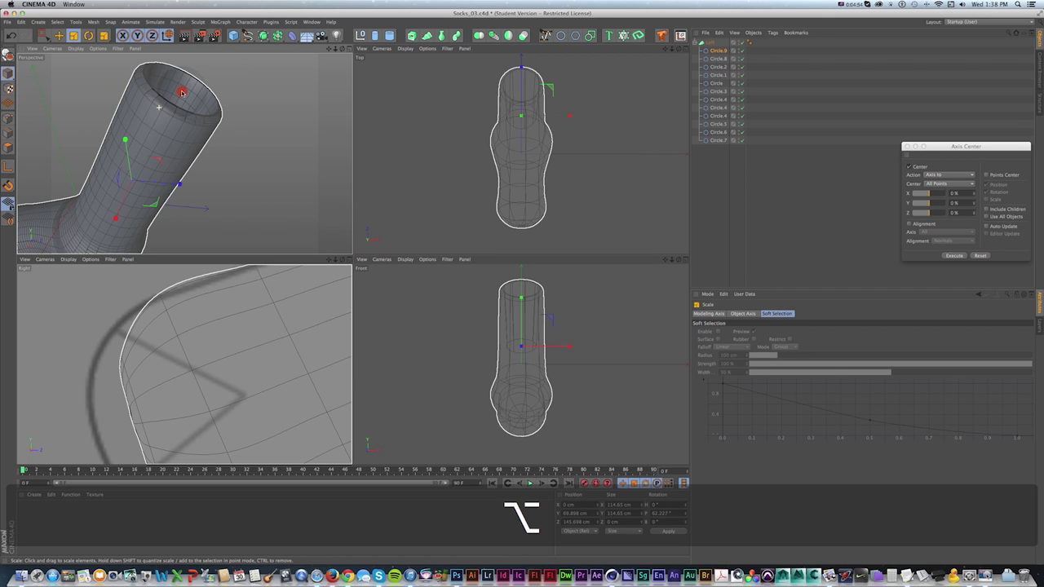
alt+drag(218, 102, 167, 137)
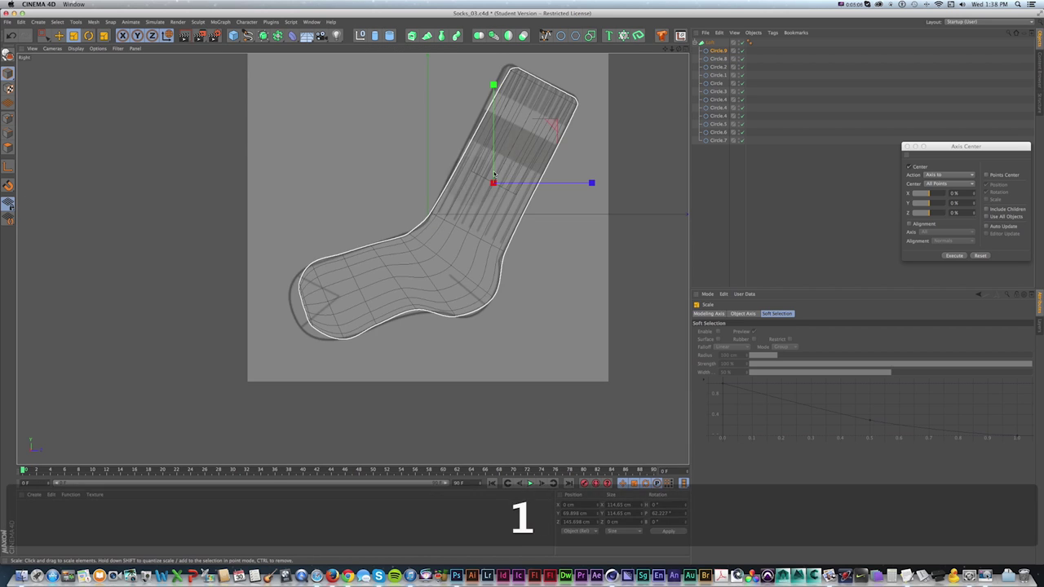
- Examine the lofted sock from several angles in an enlarged perspective view
click(682, 50)
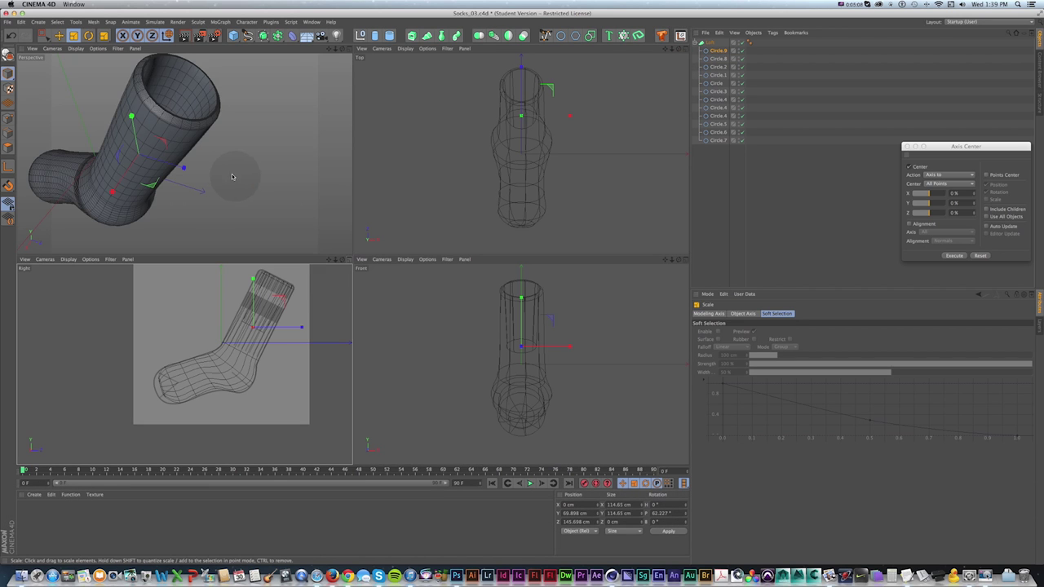
click(349, 51)
alt+drag(219, 170, 229, 268)
key(1)
right_drag(226, 271, 204, 327)
alt+drag(202, 293, 276, 243)
key(1)
drag(275, 243, 338, 212)
key(1)
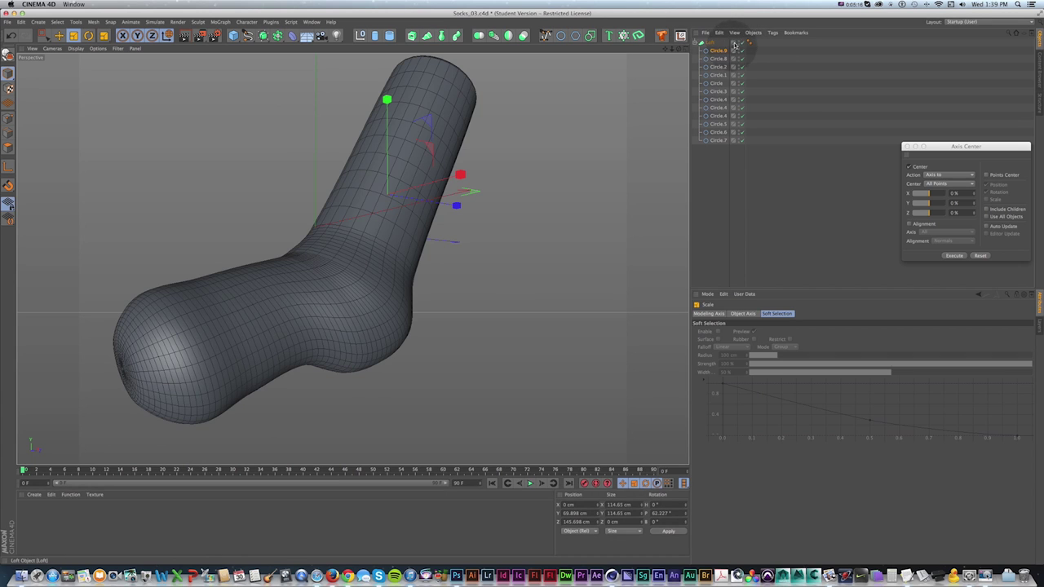
- Duplicate the ankle circle within the Loft, move the copy slightly up the leg, and enlarge it to about 222 cm
click(742, 42)
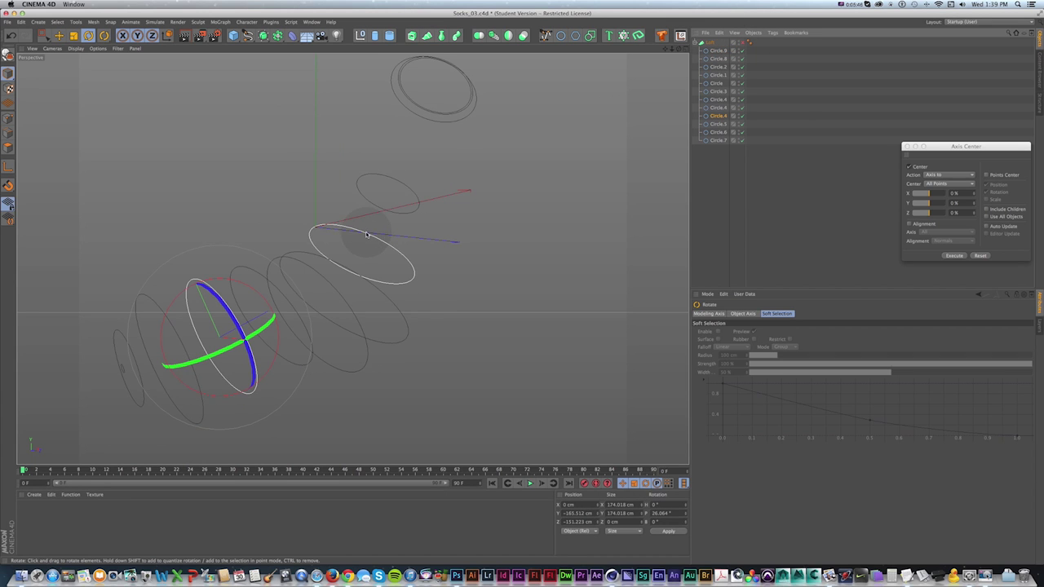
click(367, 235)
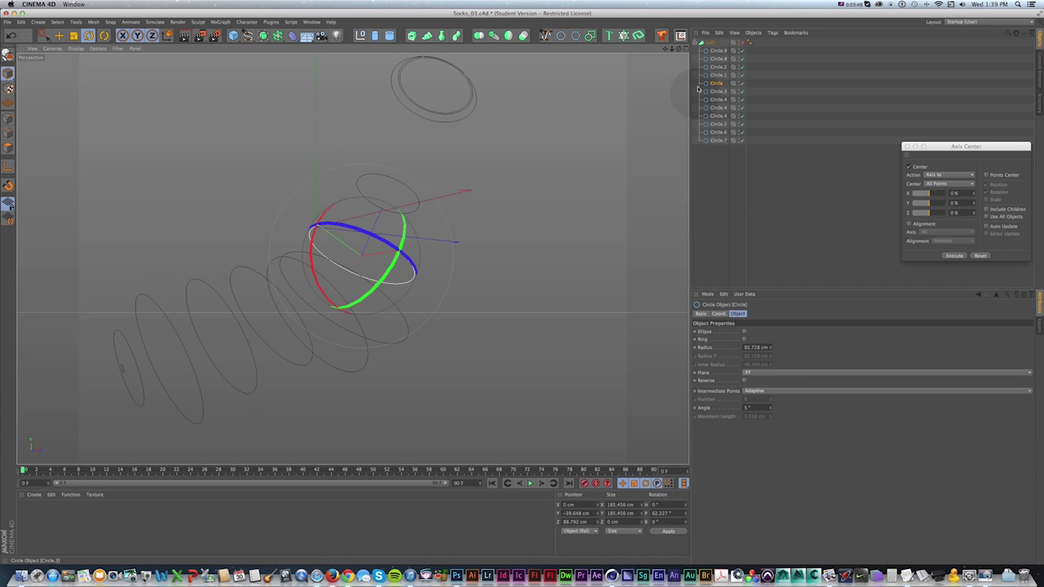
click(740, 42)
super+drag(716, 85, 719, 79)
key(e)
drag(377, 226, 382, 219)
key(t)
drag(382, 218, 460, 192)
- Duplicate the 222 cm circle, move the copy about 15 cm up the leg, shrink it to about 204 cm, and tilt it to about 59°
super+drag(716, 83, 716, 82)
key(e)
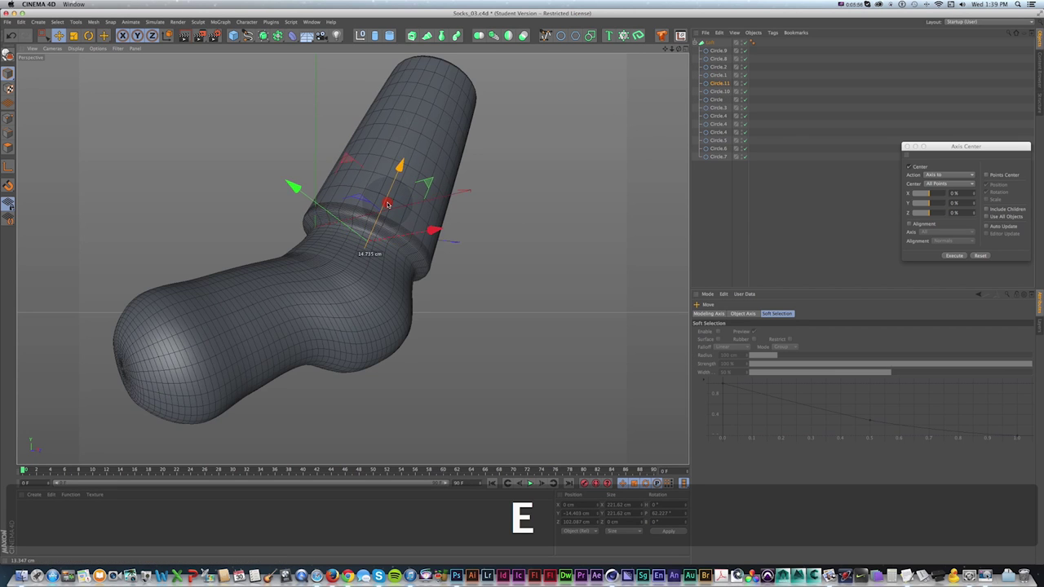
key(t)
key(r)
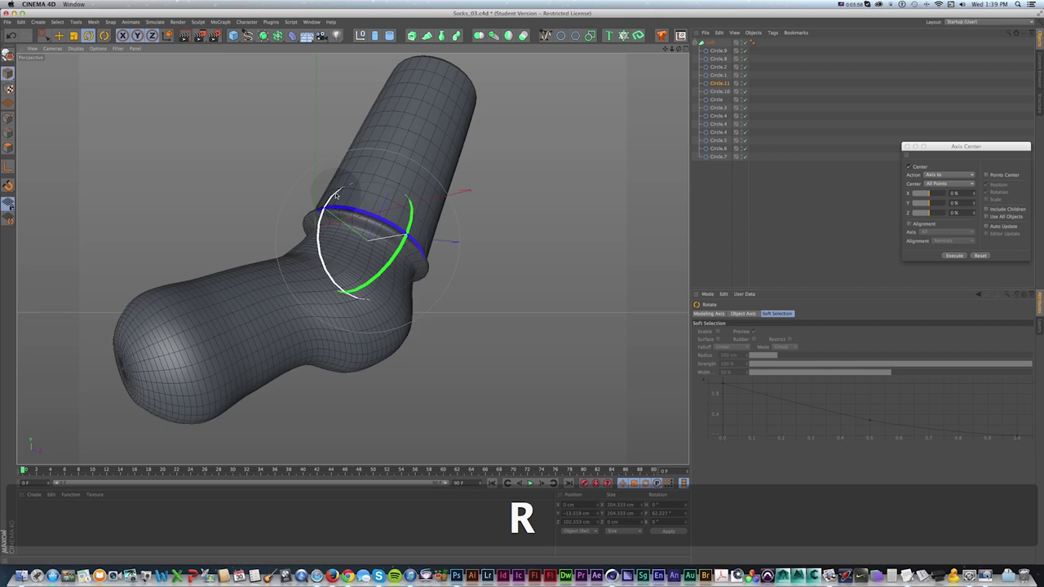
- Duplicate the tilted 204 cm circle, move the copy up the leg, and enlarge it to about 250 cm as a second fold
super+drag(720, 84, 720, 80)
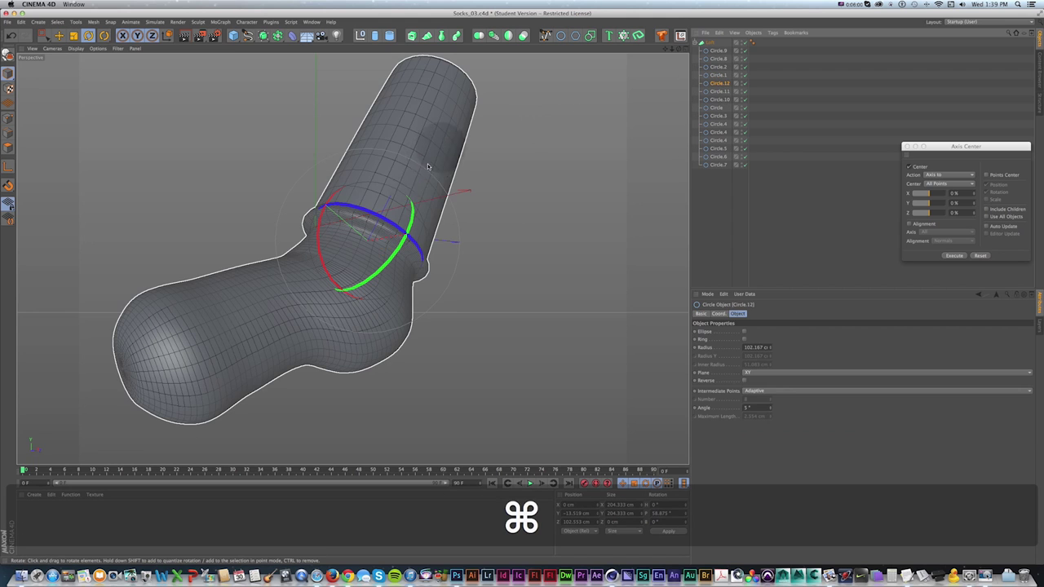
key(e)
drag(399, 203, 394, 194)
key(t)
drag(395, 192, 499, 153)
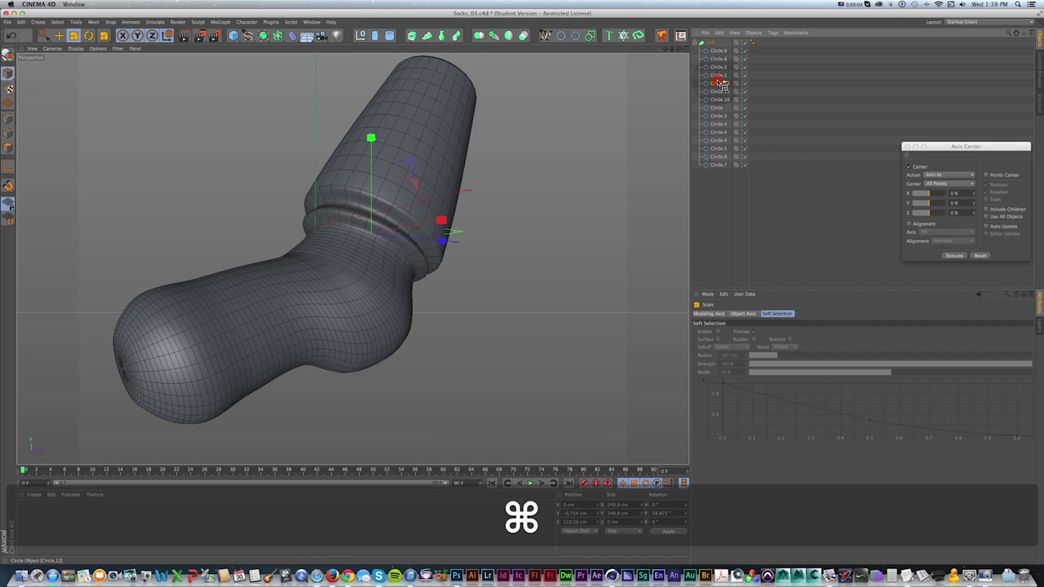
- Duplicate the second fold's circle, shrink the copy to about 237 cm, move it up the leg, and tilt it to about 56°
super+drag(721, 84, 721, 80)
key(t)
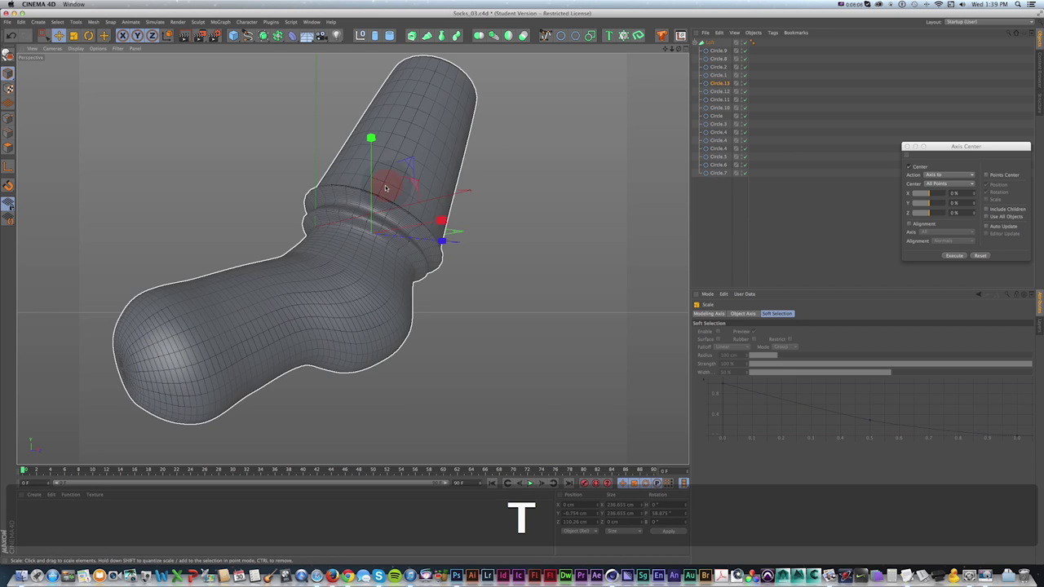
key(e)
alt+drag(390, 199, 395, 199)
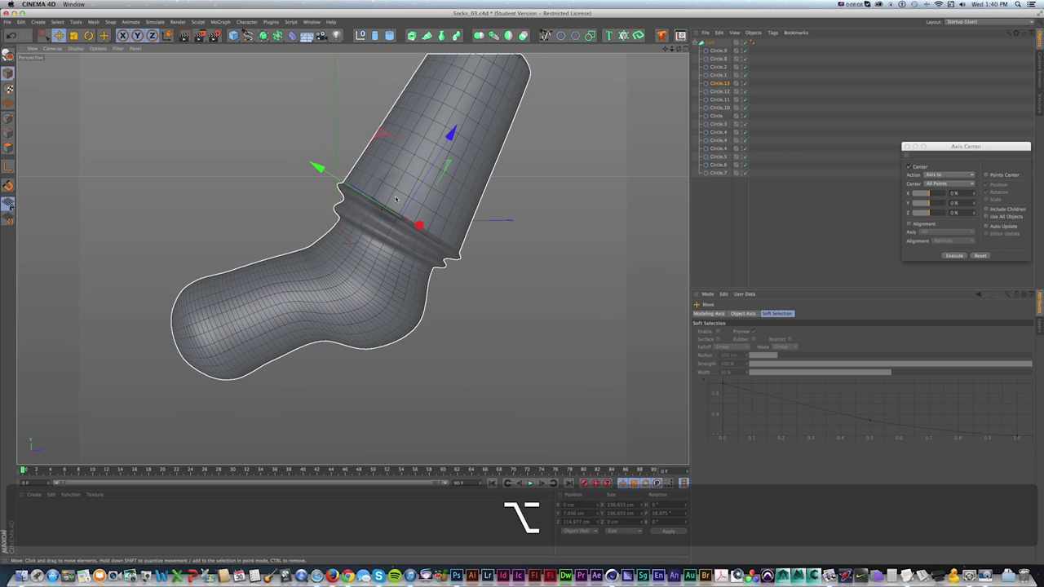
key(r)
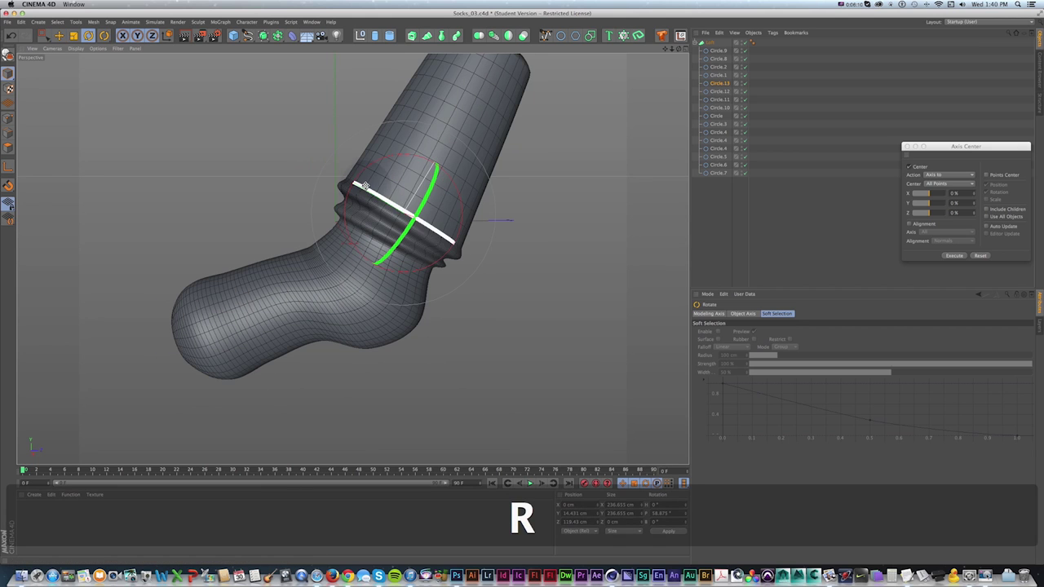
drag(363, 173, 360, 176)
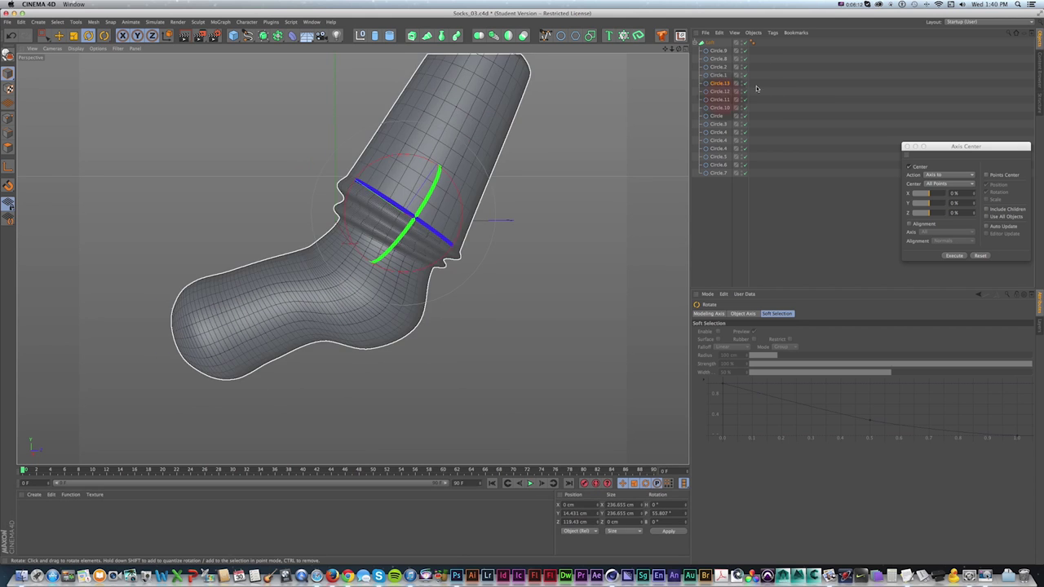
- Duplicate the 237 cm circle, shrink the copy to about 195 cm, and move it up the leg to form a groove
super+drag(720, 84, 720, 79)
key(t)
drag(444, 180, 416, 185)
key(e)
drag(456, 133, 466, 121)
- Duplicate the 195 cm groove circle, move the copy farther up the leg, and enlarge it to about 226 cm
super+drag(719, 84, 720, 79)
key(e)
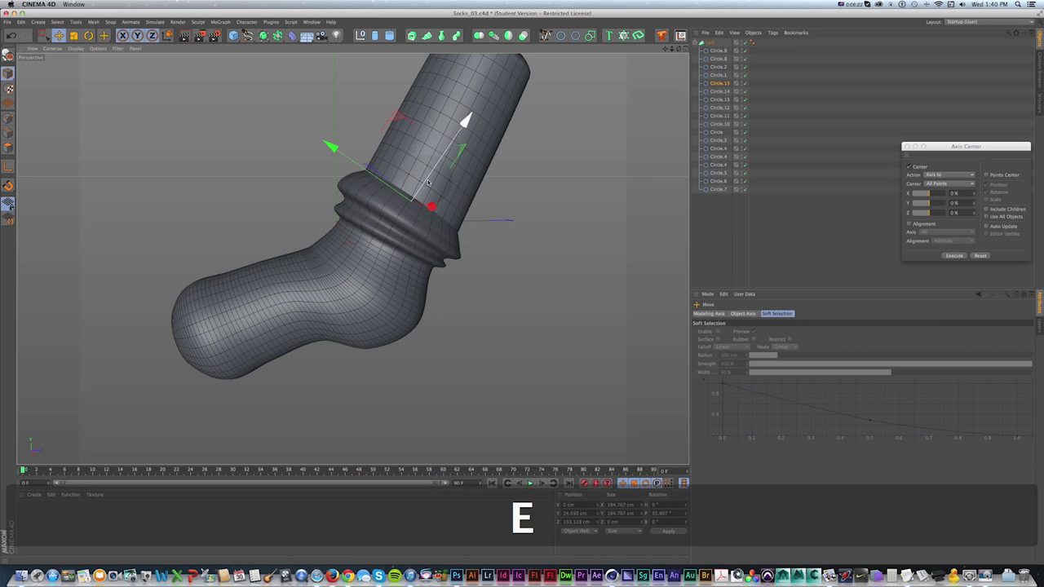
key(r)
key(t)
drag(435, 168, 449, 154)
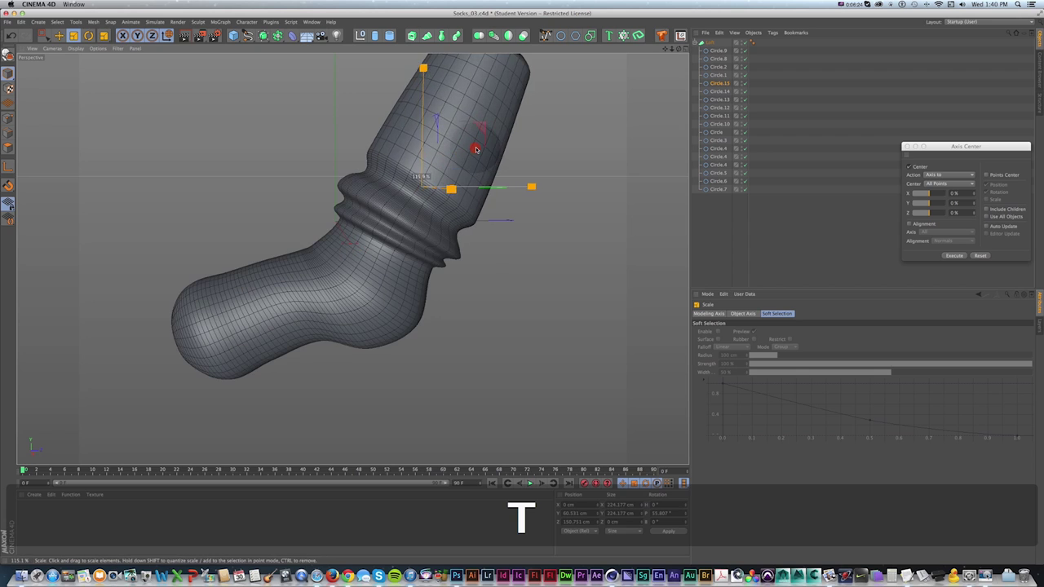
key(e)
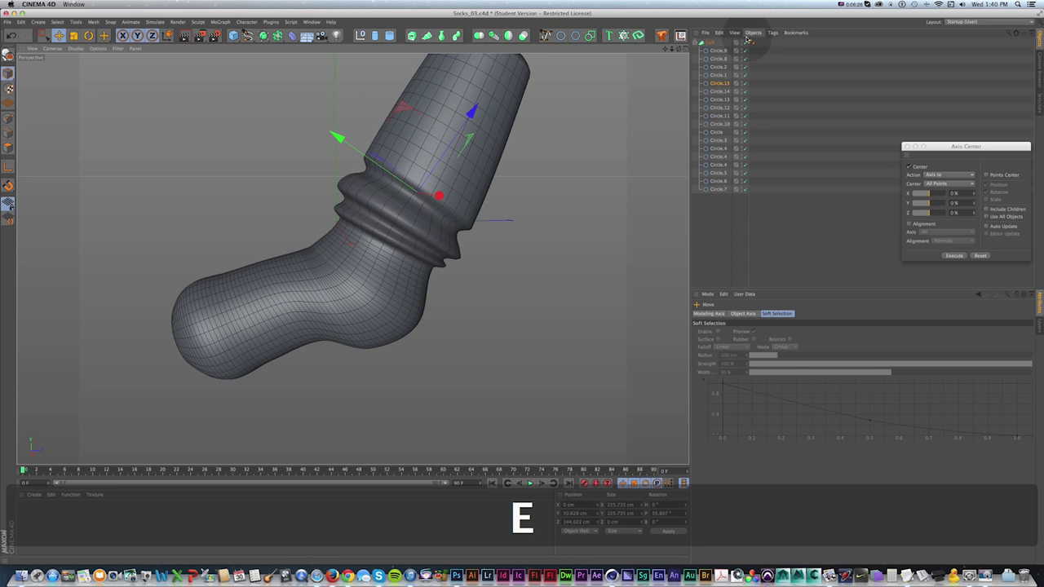
click(746, 43)
click(746, 42)
- Duplicate the 226 cm circle, move the copy up the leg, and shrink it to about 200 cm
super+drag(717, 87, 718, 80)
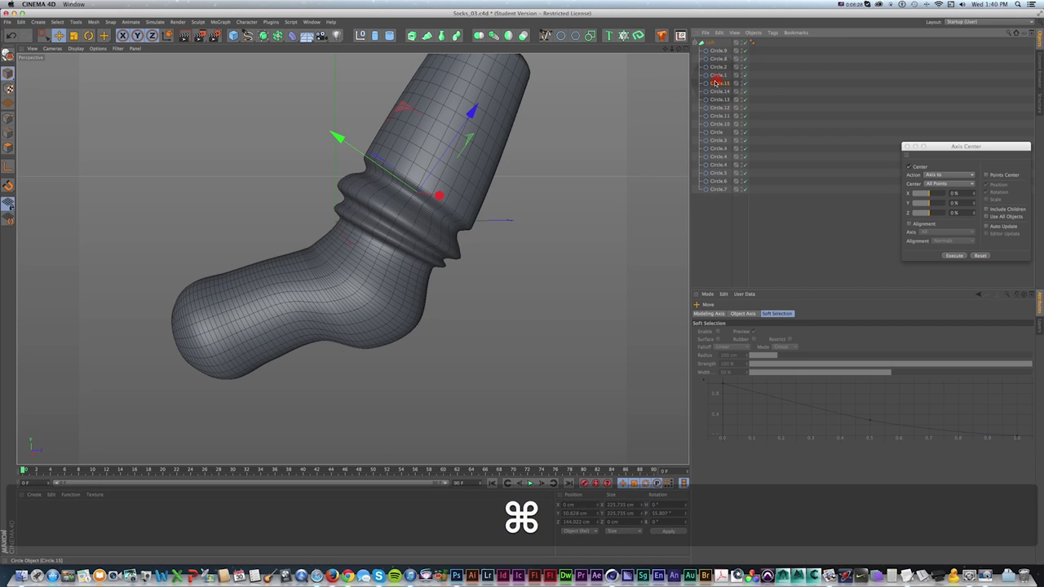
key(e)
drag(448, 152, 451, 147)
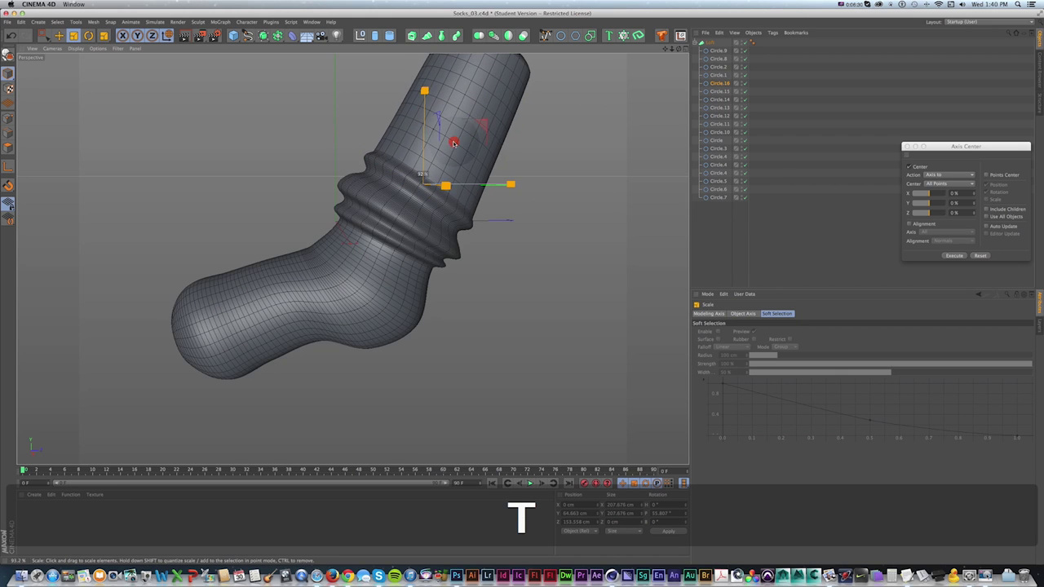
- Duplicate the 200 cm circle, move the copy slightly up the leg, and shrink it to about 174 cm to deepen the groove
super+drag(720, 85, 719, 80)
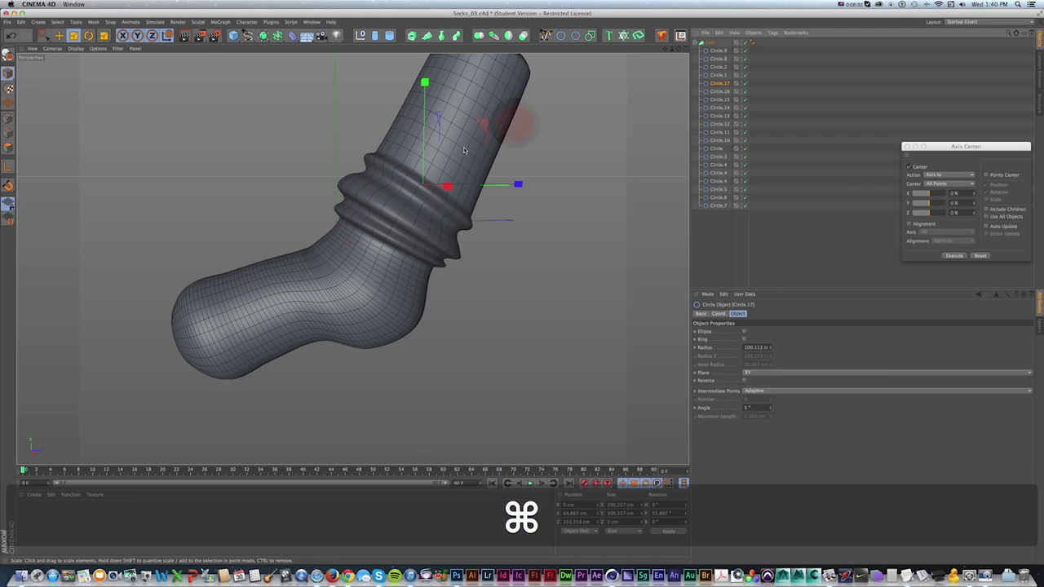
key(e)
drag(433, 166, 441, 155)
key(t)
drag(493, 141, 487, 141)
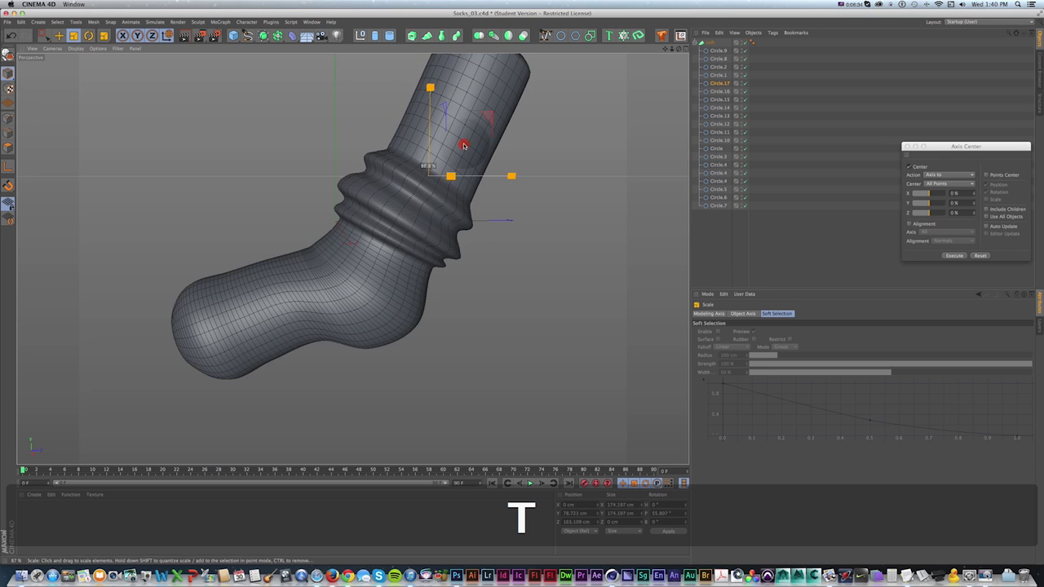
- Duplicate the 174 cm groove circle, move the copy up the leg, and enlarge it to about 213 cm as another fold
super+drag(724, 82, 722, 80)
key(e)
drag(455, 173, 524, 102)
key(t)
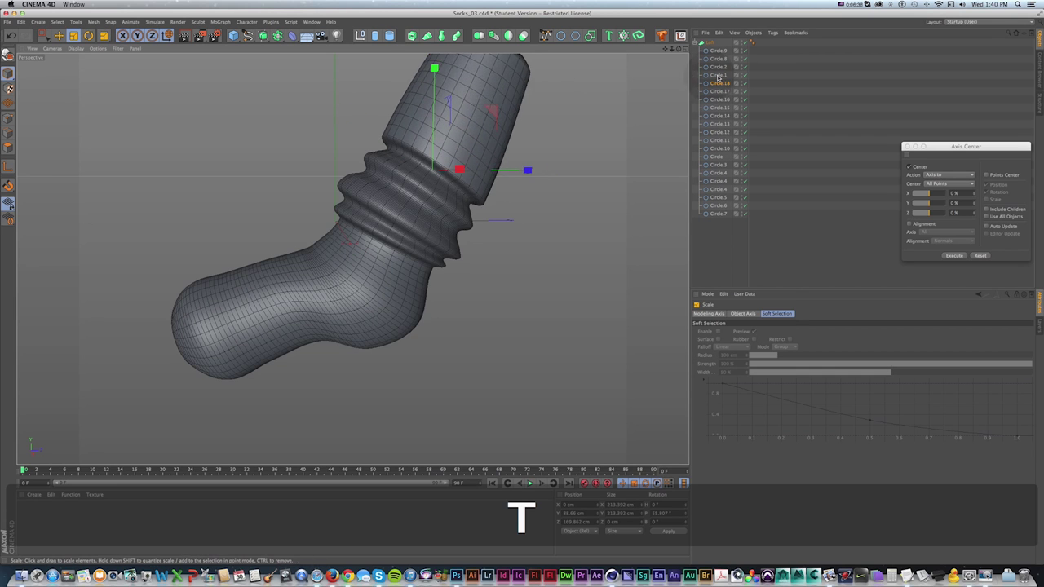
- Add two more circle copies farther up the leg, shrinking the first into a groove and enlarging the second to about 195 cm
super+drag(719, 76, 719, 81)
key(e)
drag(461, 129, 462, 124)
key(t)
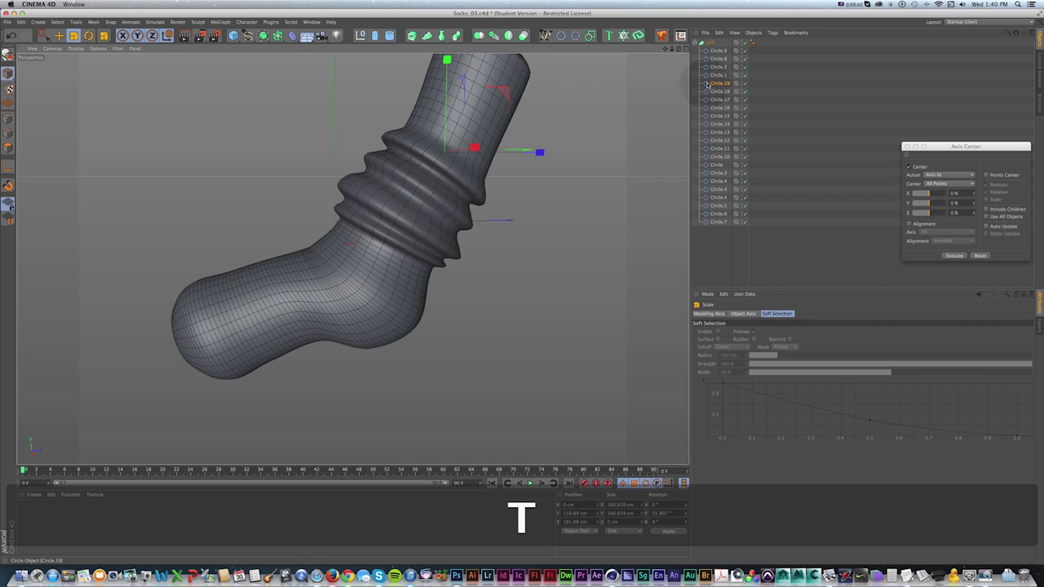
super+drag(719, 83, 719, 81)
key(e)
drag(465, 123, 471, 115)
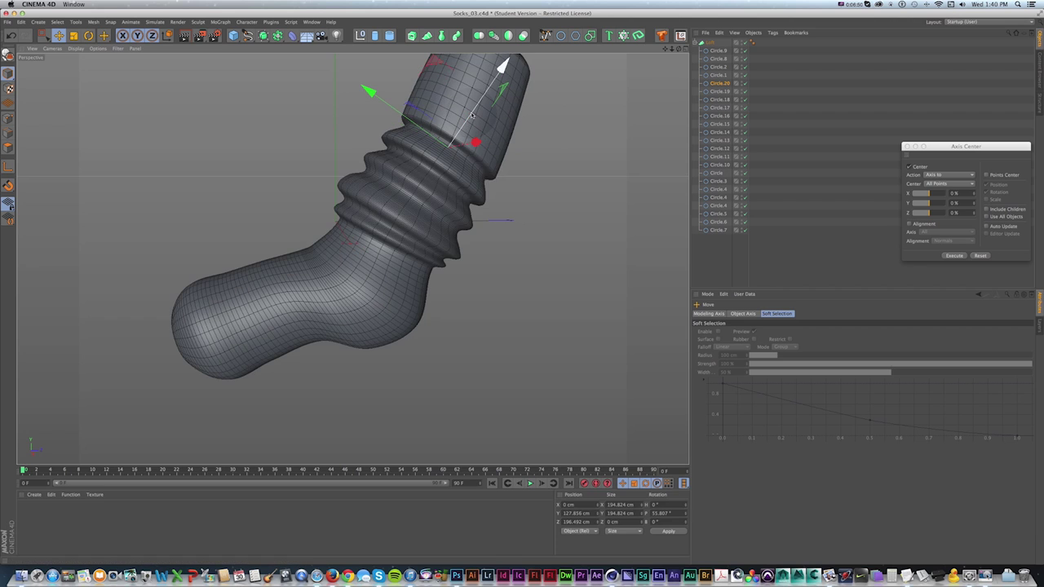
- Duplicate the 195 cm circle, move the copy up the leg, and shrink it to about 181 cm
super+drag(719, 84, 718, 81)
key(t)
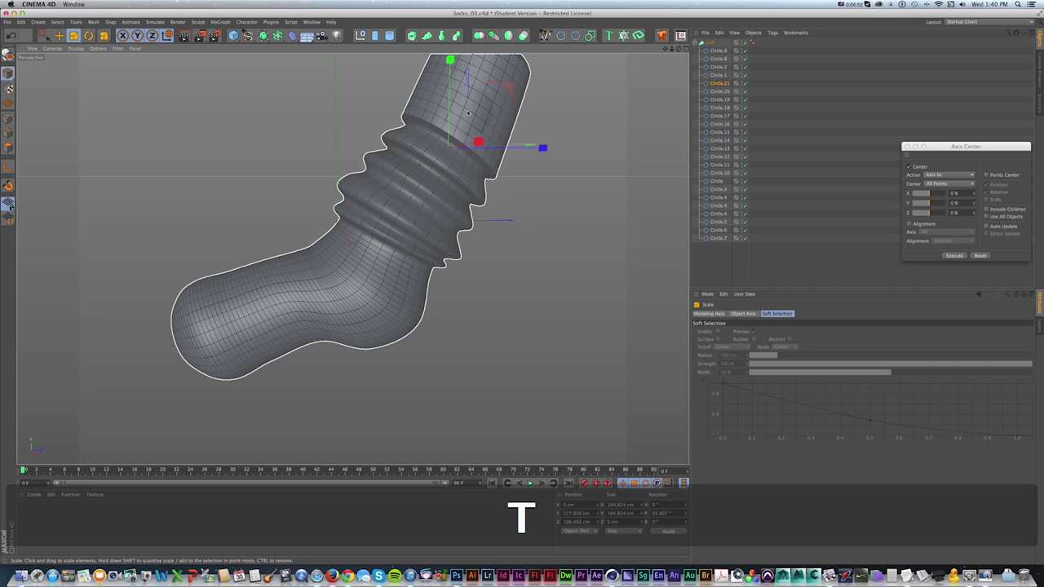
drag(468, 118, 477, 109)
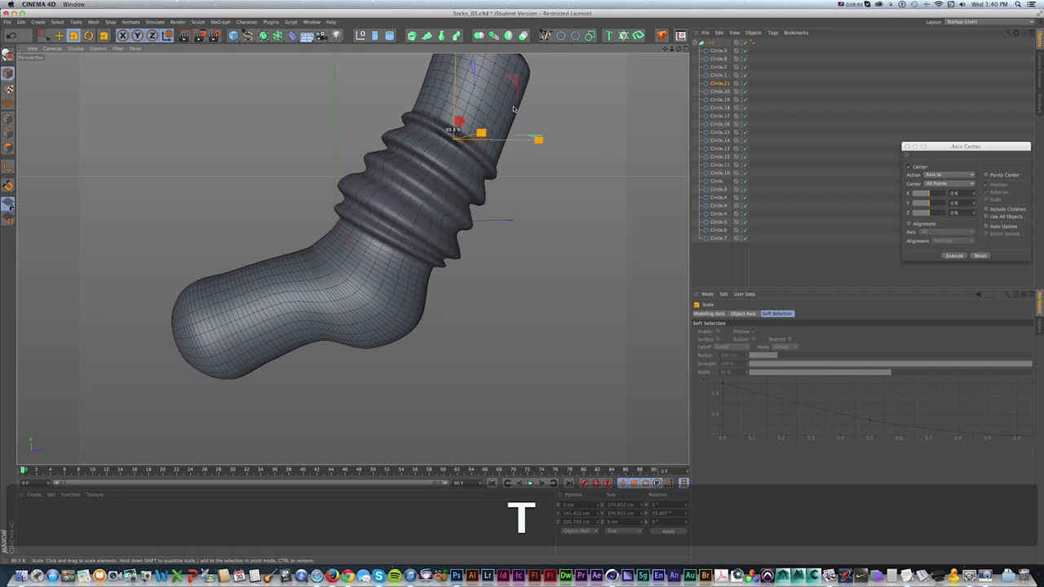
- Duplicate the 181 cm circle, move the copy slightly up the leg, and enlarge it to about 200 cm
super+drag(719, 83, 718, 81)
key(e)
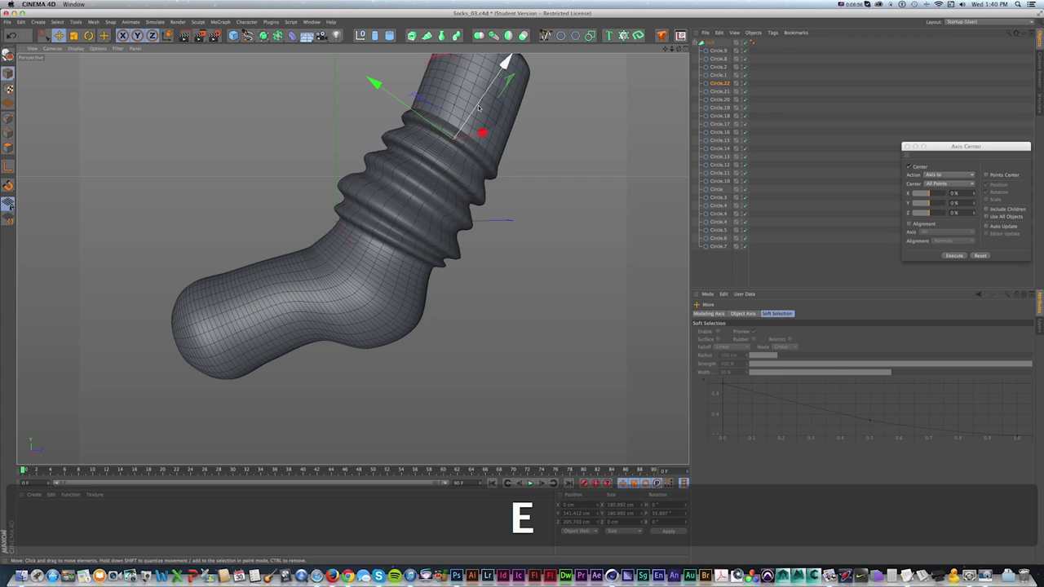
drag(483, 98, 483, 93)
key(t)
key(e)
key(t)
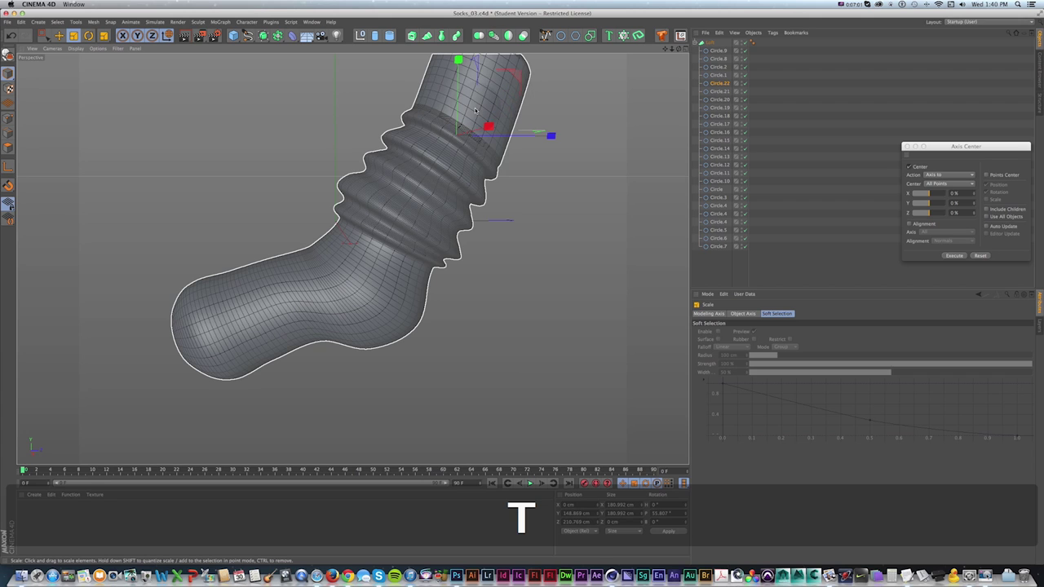
key(e)
key(t)
drag(478, 107, 505, 95)
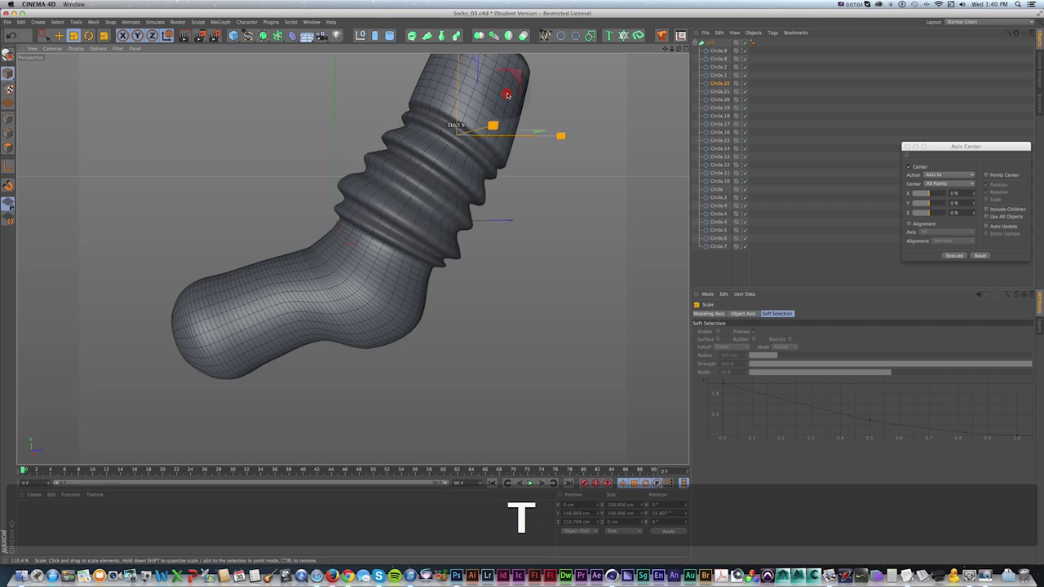
- Duplicate the newest fold circle, tilt the copy to about 59°, move it up the leg, and shrink it to about 165 cm
super+drag(718, 84, 719, 81)
key(e)
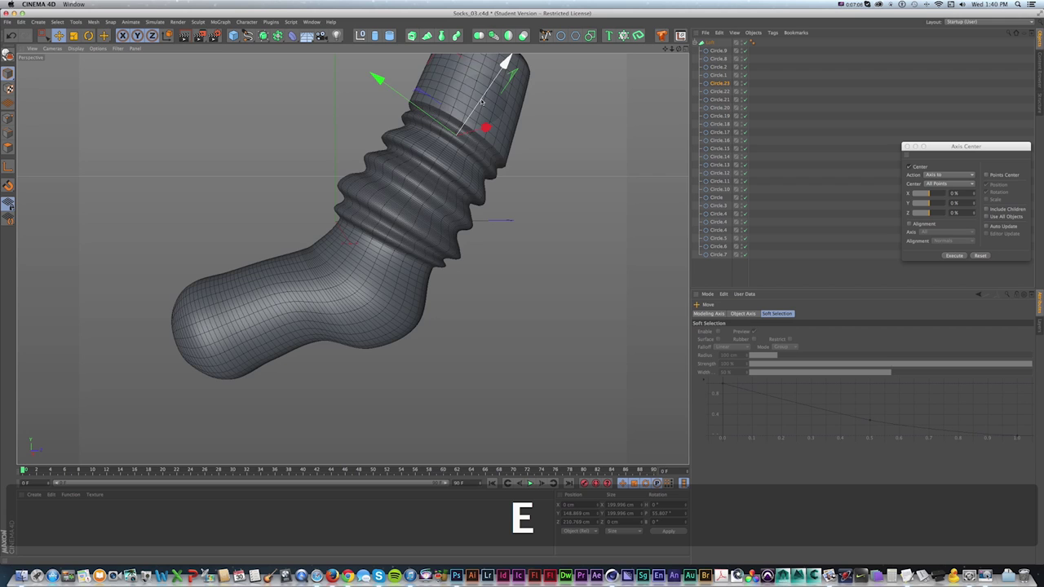
key(r)
drag(416, 94, 484, 92)
key(e)
key(t)
drag(488, 92, 442, 111)
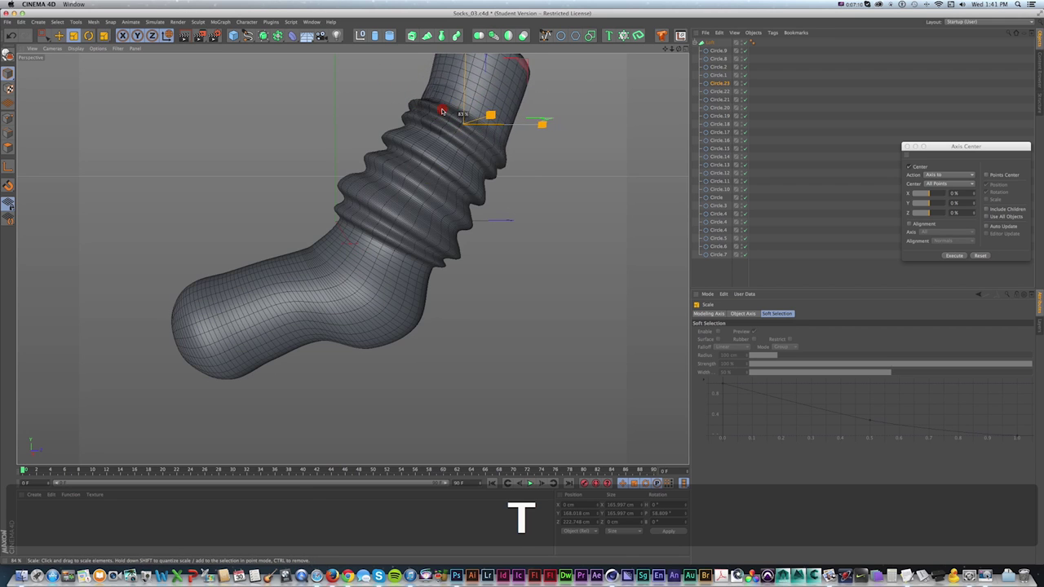
- Duplicate the 165 cm groove circle, move the copy toward the cuff, and enlarge it to about 199 cm as the uppermost fold
super+drag(718, 83, 719, 81)
key(e)
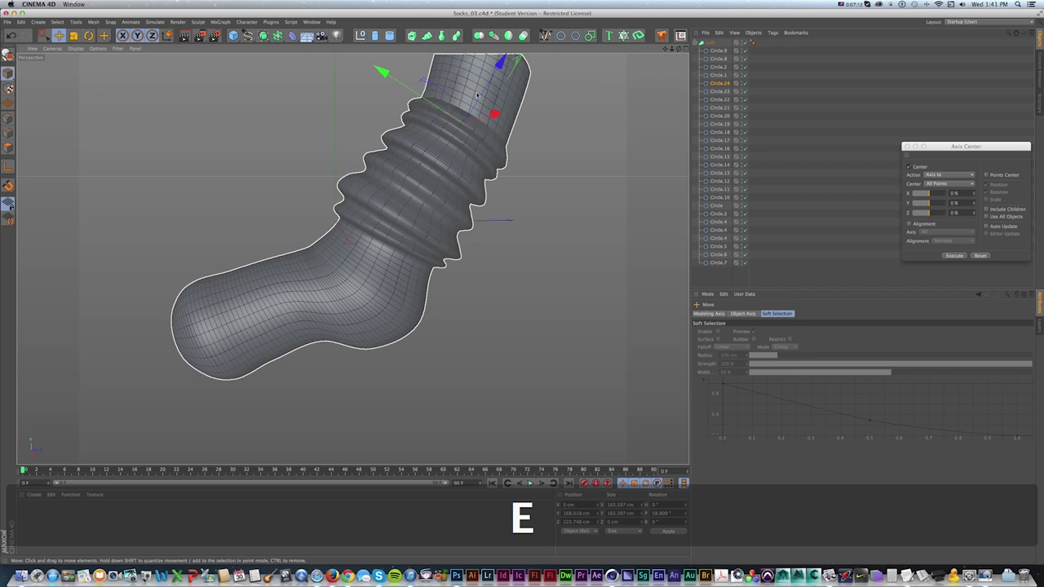
drag(488, 87, 510, 96)
key(t)
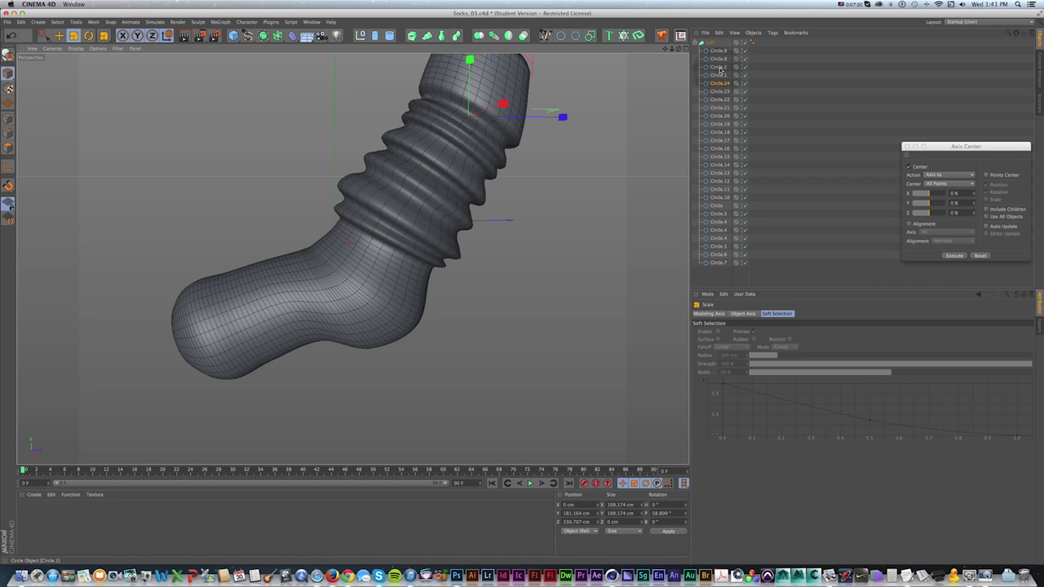
drag(718, 83, 715, 59)
key(super+z)
key(super+z)
key(super+z)
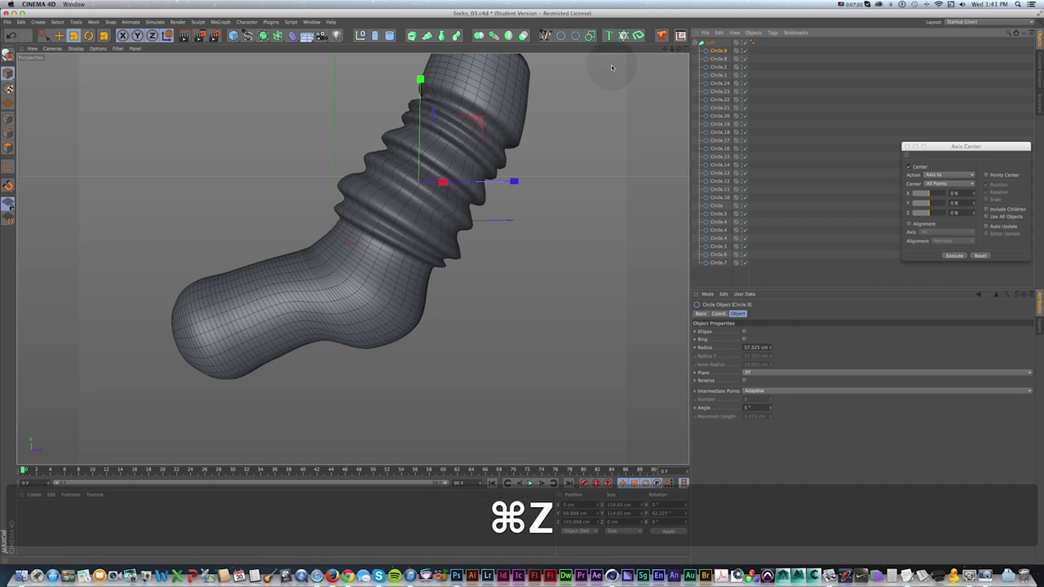
- Shrink the cuff's two inner circles slightly together, and select the narrow circle just below the uppermost fold
key(t)
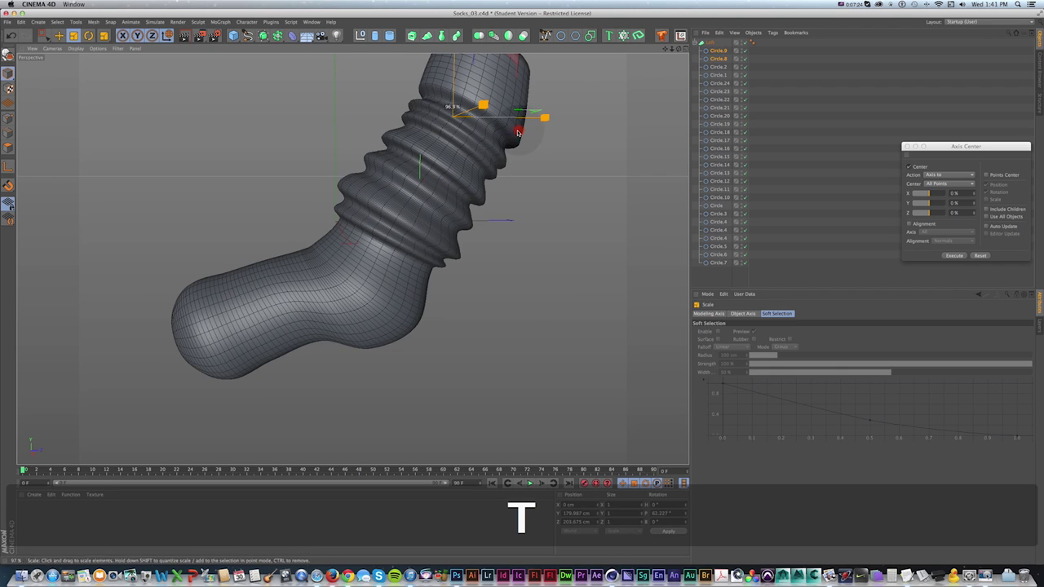
drag(552, 116, 528, 114)
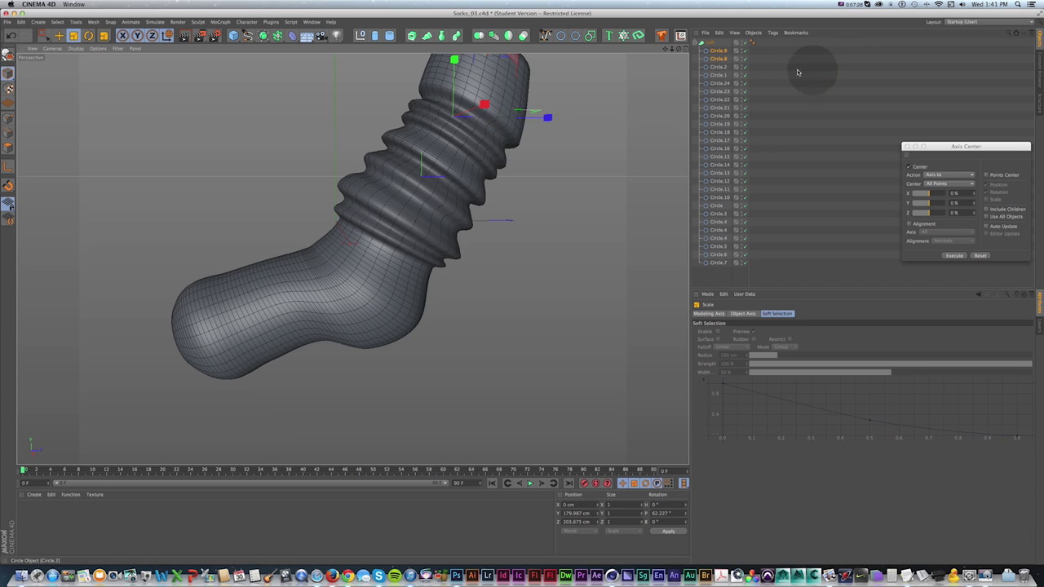
click(718, 91)
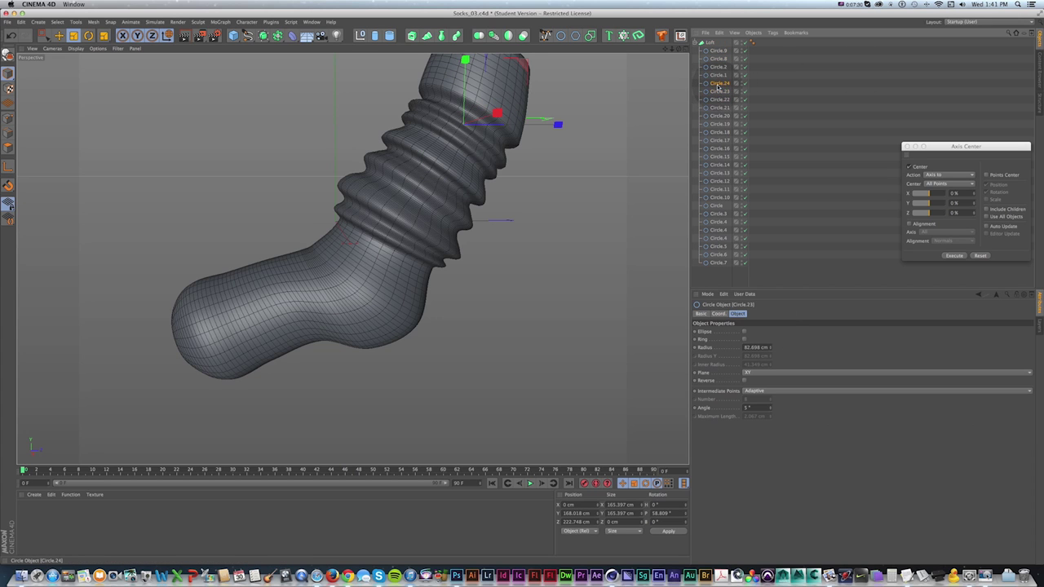
- Duplicate the 199 cm fold circle, move the copy toward the cuff, and shrink it to about 180 cm as a groove
click(718, 83)
key(e)
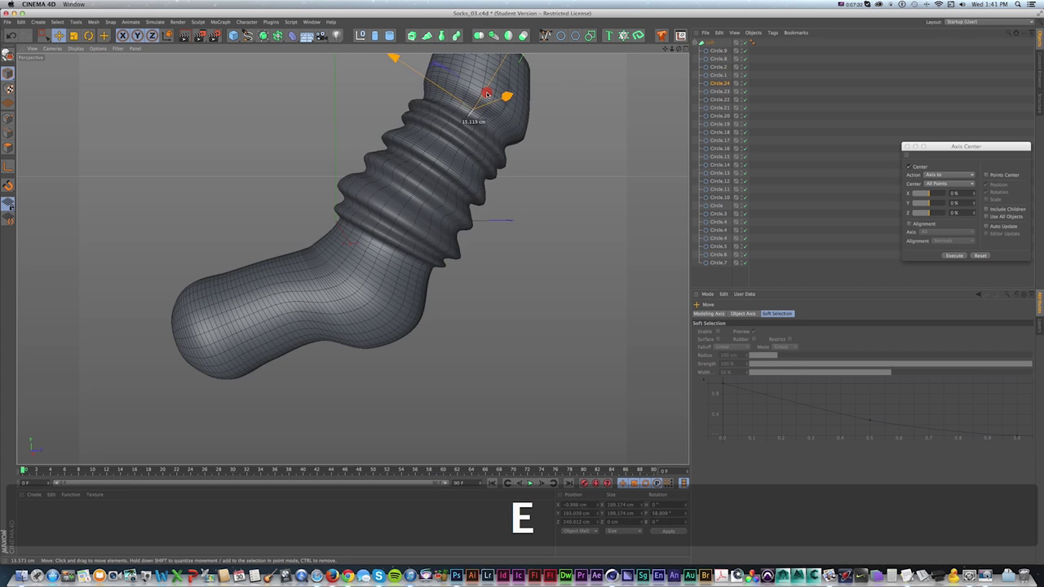
key(super+z)
super+drag(719, 83, 721, 80)
key(e)
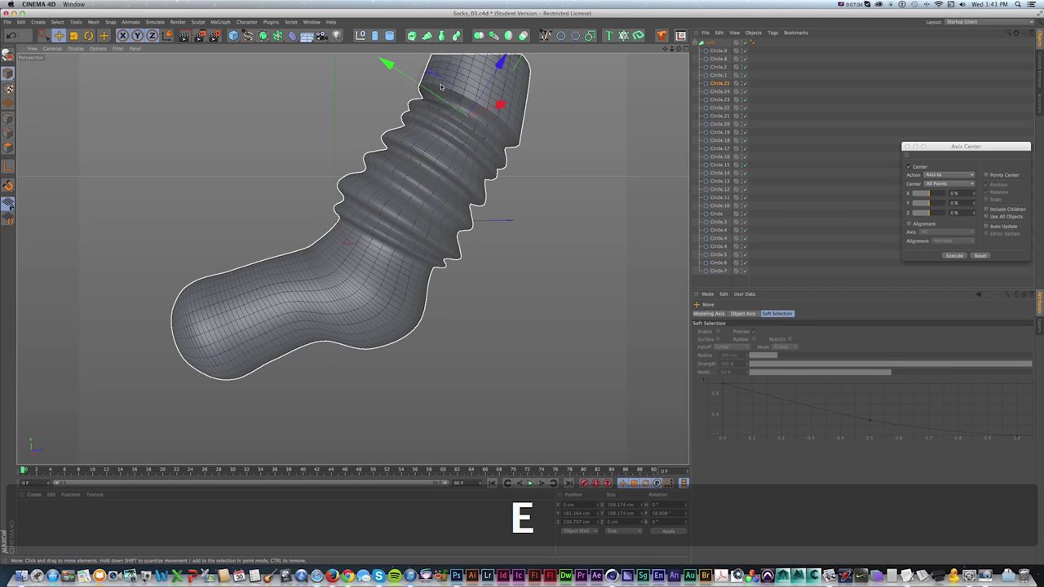
key(t)
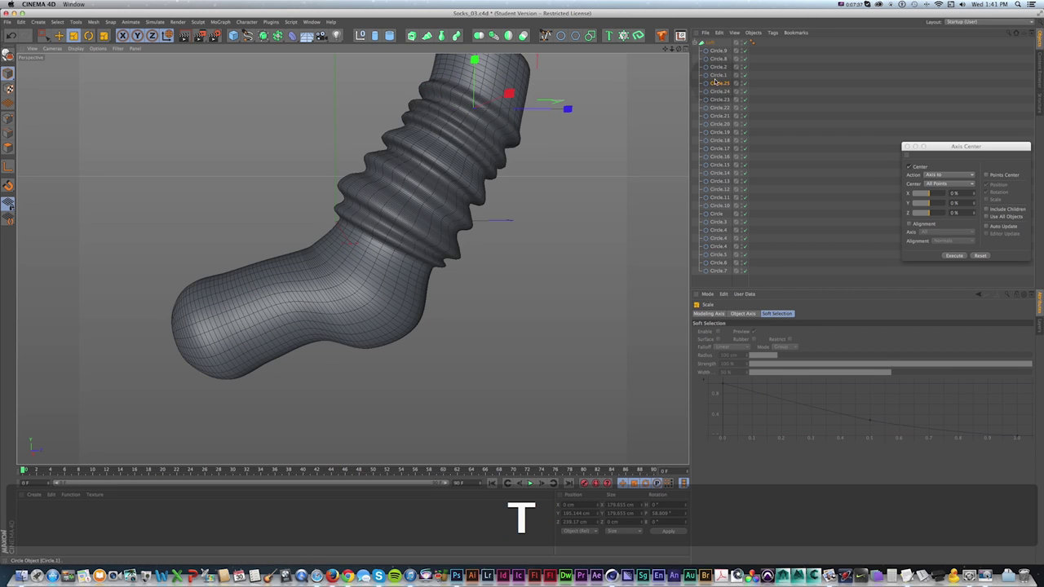
- Duplicate the 180 cm groove circle, move the copy up the leg, tilt it to about 52°, and enlarge it to about 216 cm
super+drag(717, 79, 717, 82)
key(e)
key(r)
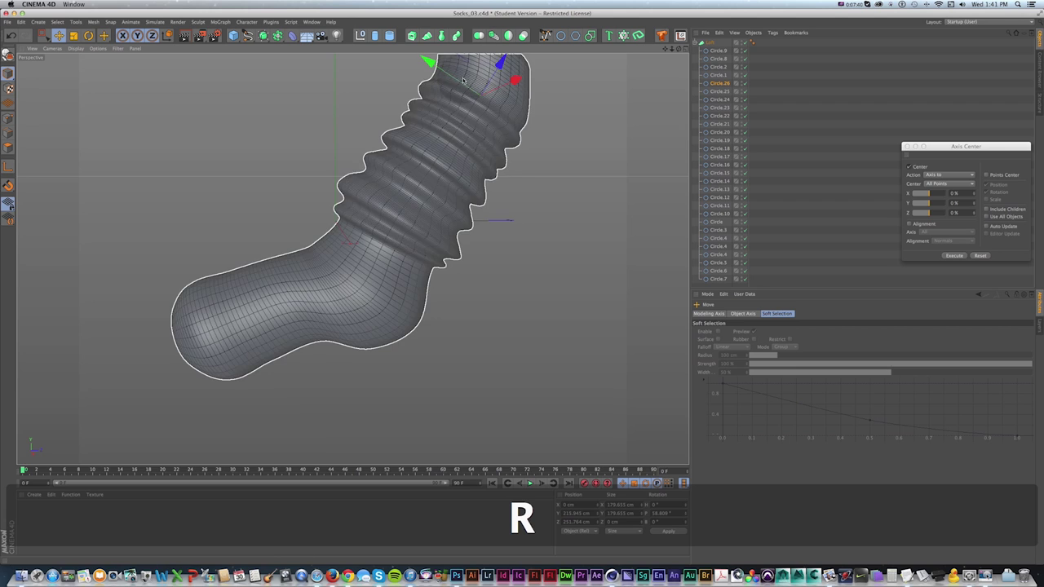
drag(424, 89, 465, 90)
key(t)
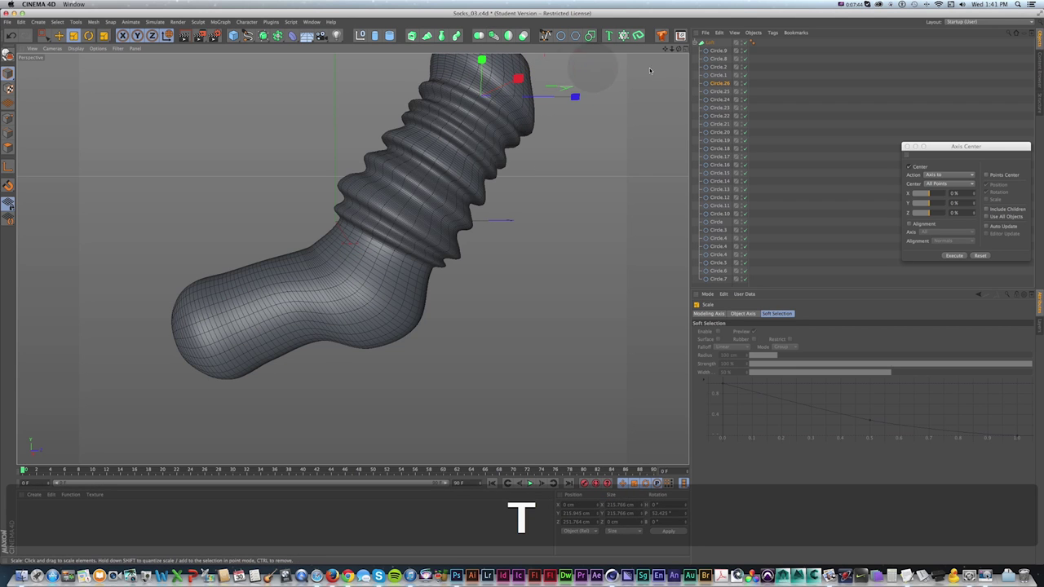
- Duplicate the 216 cm fold circle, move the copy slightly toward the cuff, and shrink it to about 191 cm
super+drag(719, 83, 719, 80)
key(e)
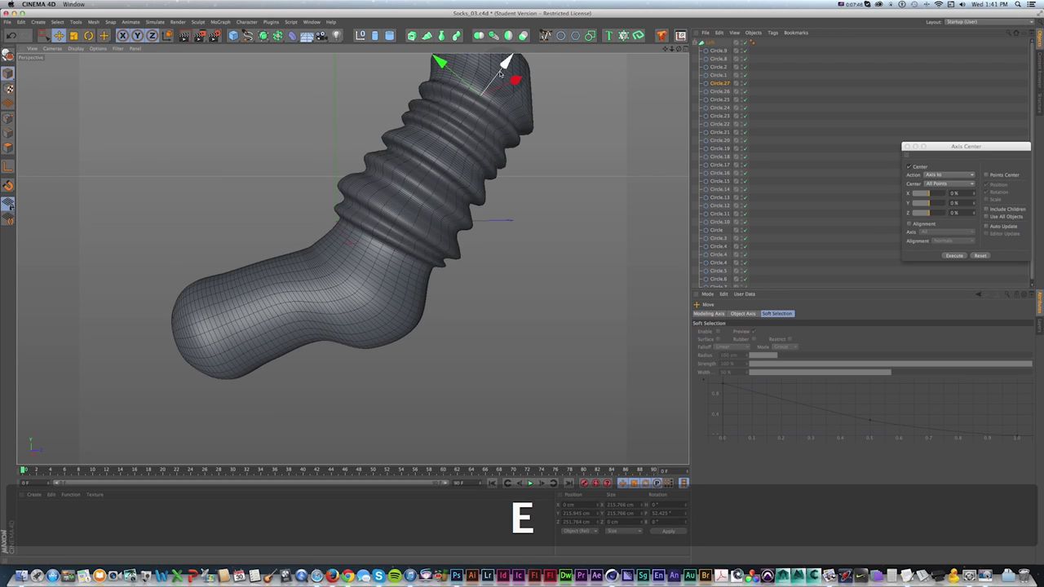
key(t)
drag(557, 68, 544, 77)
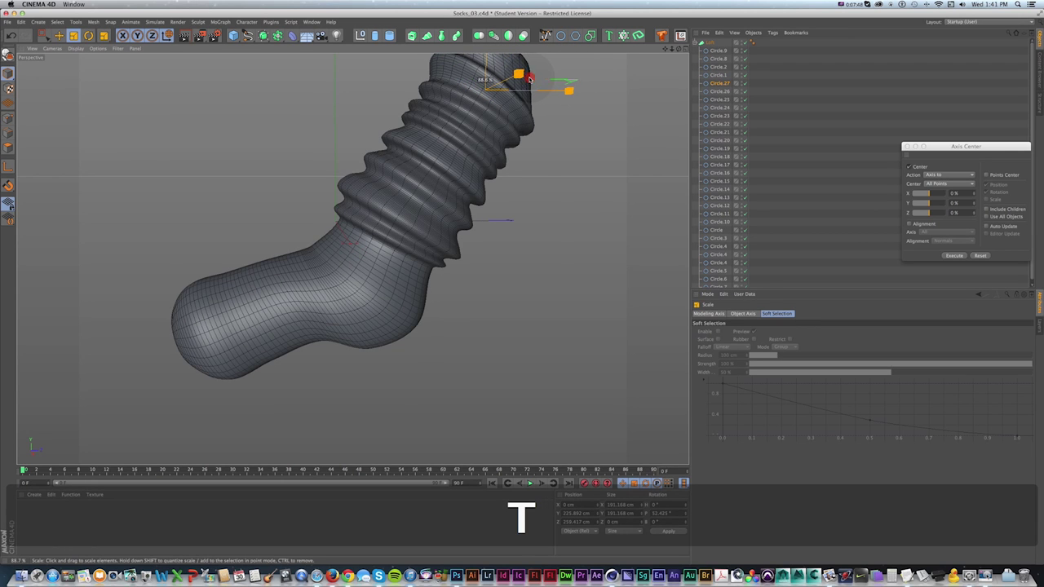
key(r)
key(e)
- Duplicate the 191 cm groove circle, move the copy up to the cuff, tilt it to about 57°, and enlarge it to about 218 cm
super+drag(719, 83, 719, 80)
key(1)
drag(575, 105, 561, 128)
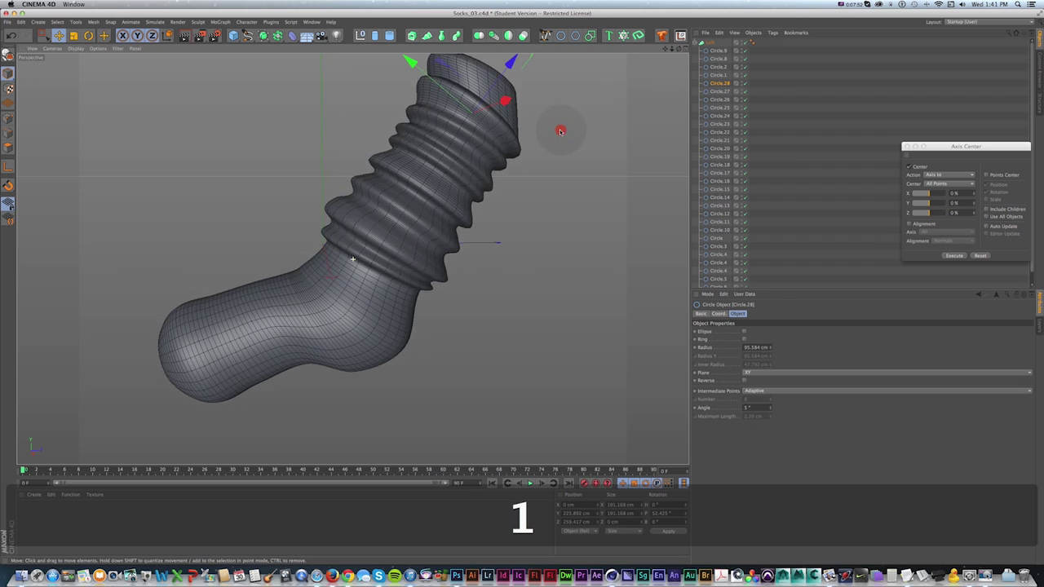
key(r)
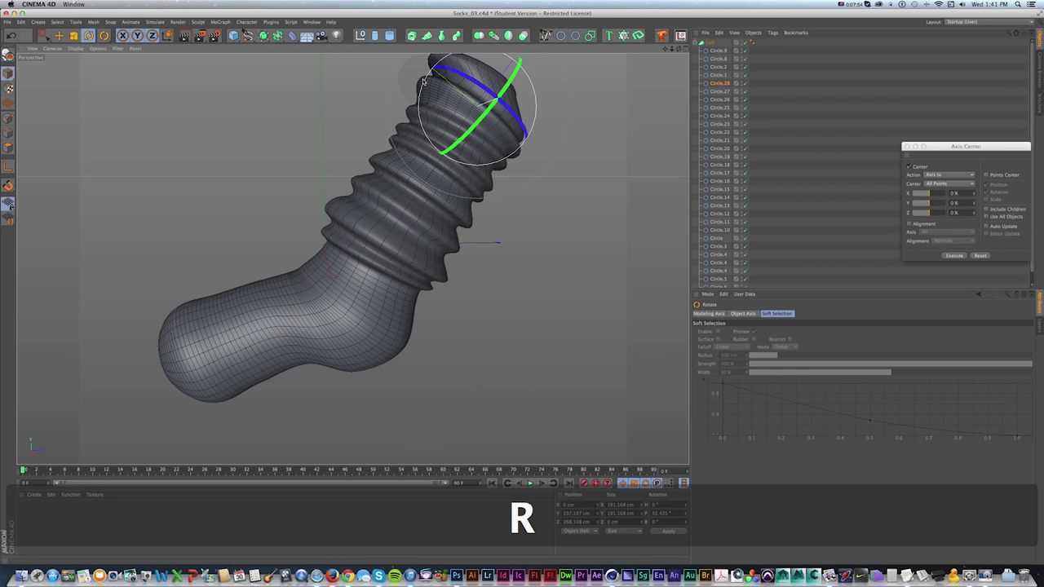
key(t)
drag(515, 93, 519, 66)
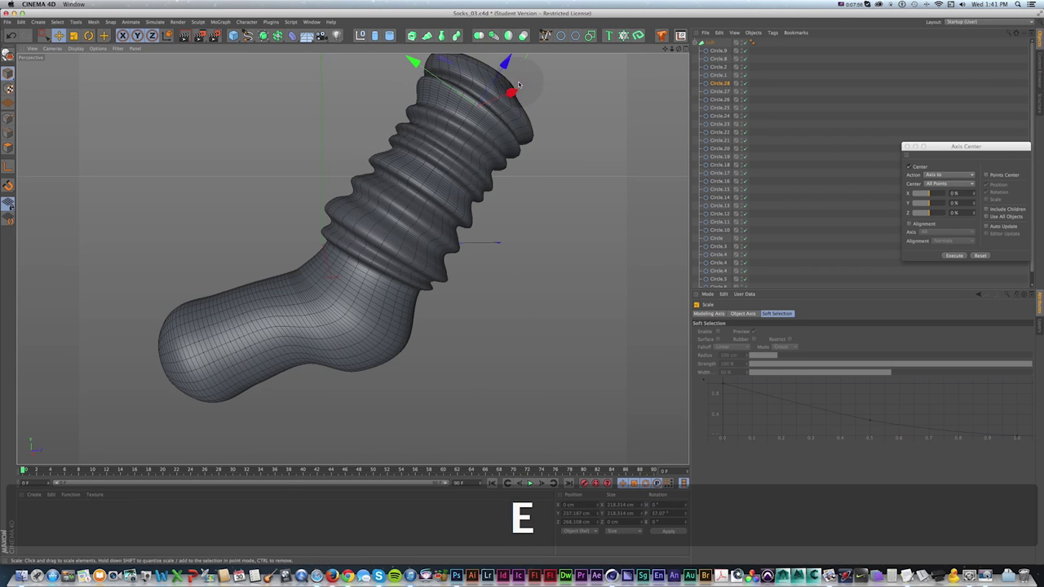
drag(451, 91, 449, 95)
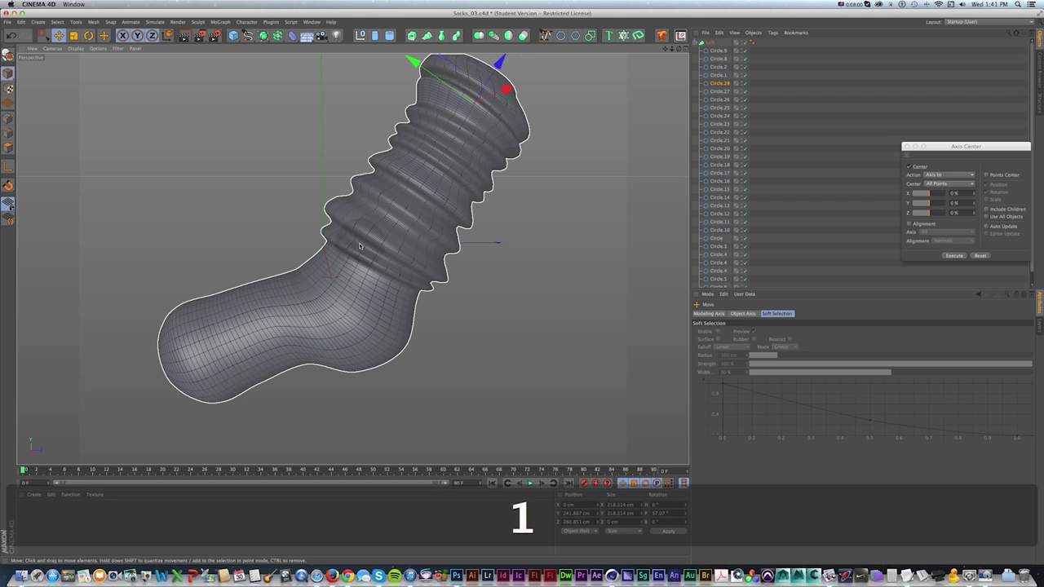
- Disable the loft and turn the two circles in the middle of the foot into ellipses with a Y radius of about 62 cm
drag(359, 246, 429, 192)
alt+drag(351, 250, 482, 237)
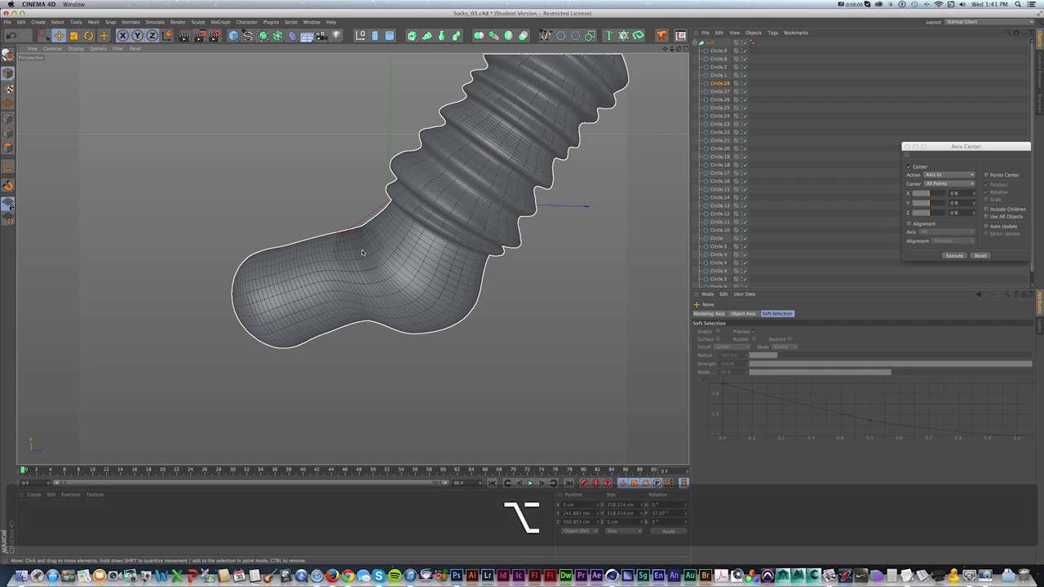
alt+drag(345, 266, 407, 241)
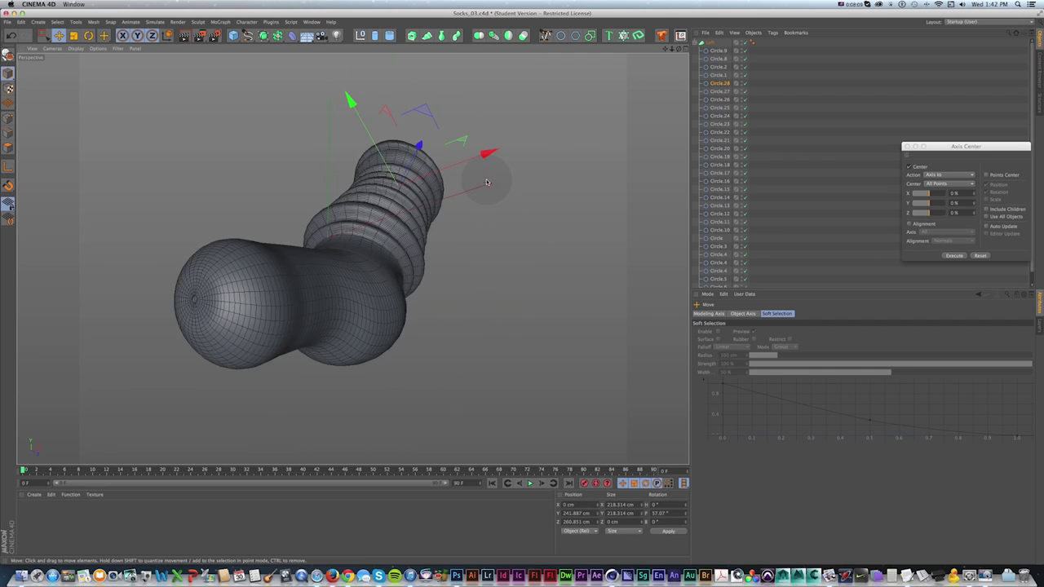
scroll(798, 211, down, 2)
scroll(674, 247, down, 2)
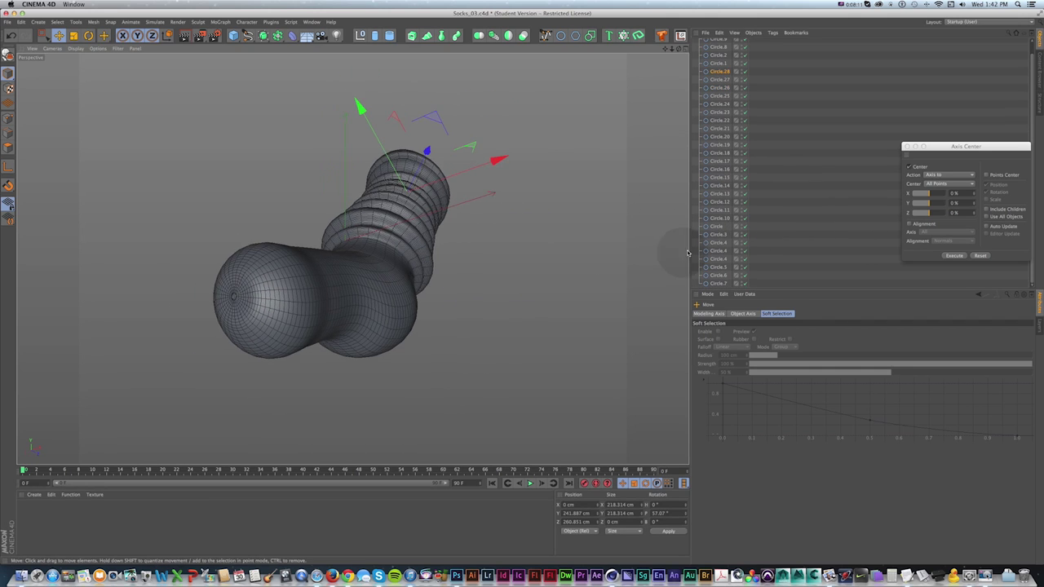
click(714, 235)
scroll(752, 52, up, 1)
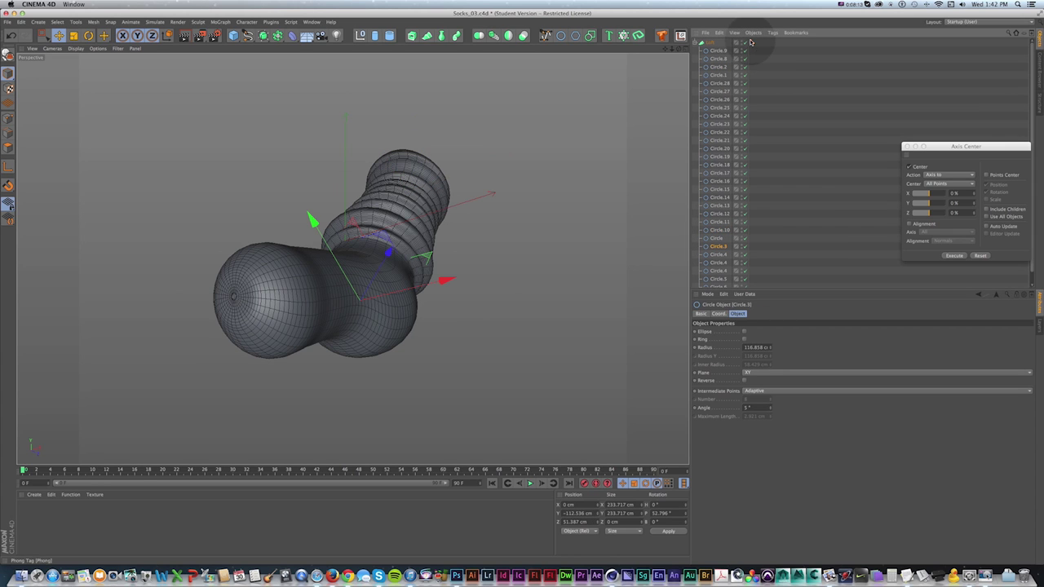
click(745, 43)
mouse_move(323, 291)
alt+mouse_down()
mouse_move(351, 256)
mouse_move(321, 273)
alt+mouse_up()
shift+click(295, 282)
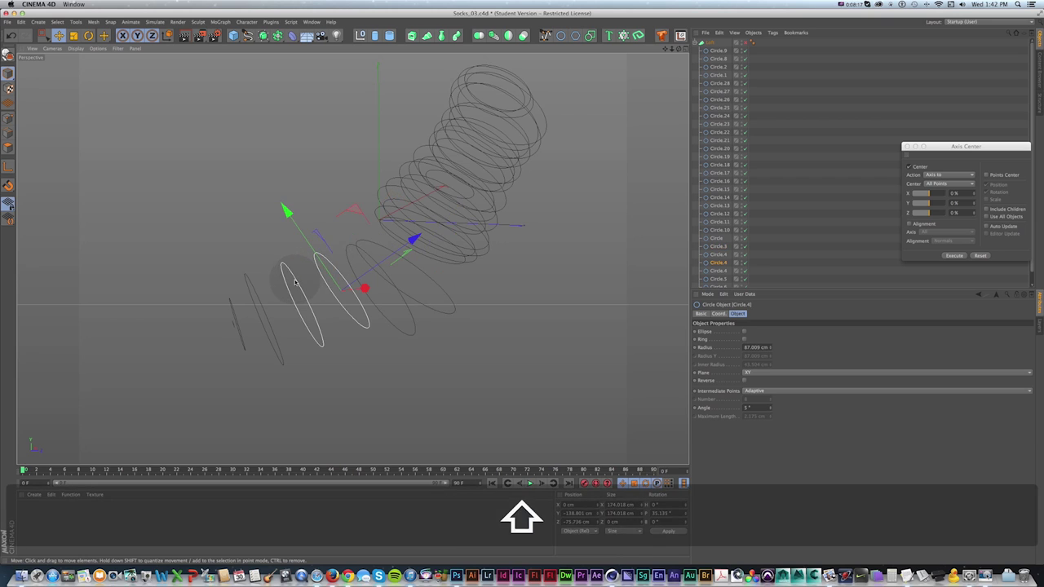
alt+drag(328, 272, 359, 269)
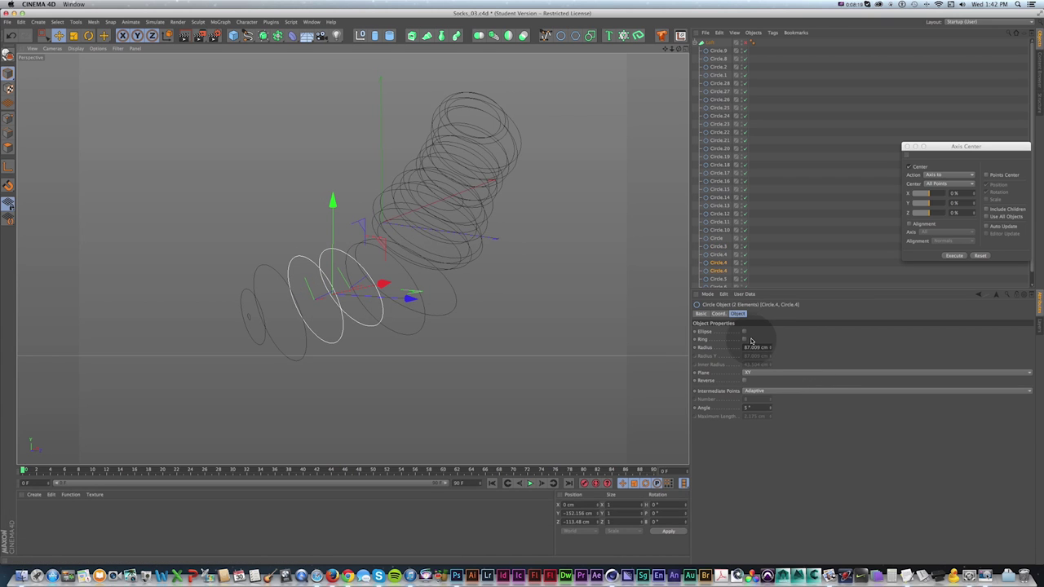
click(744, 332)
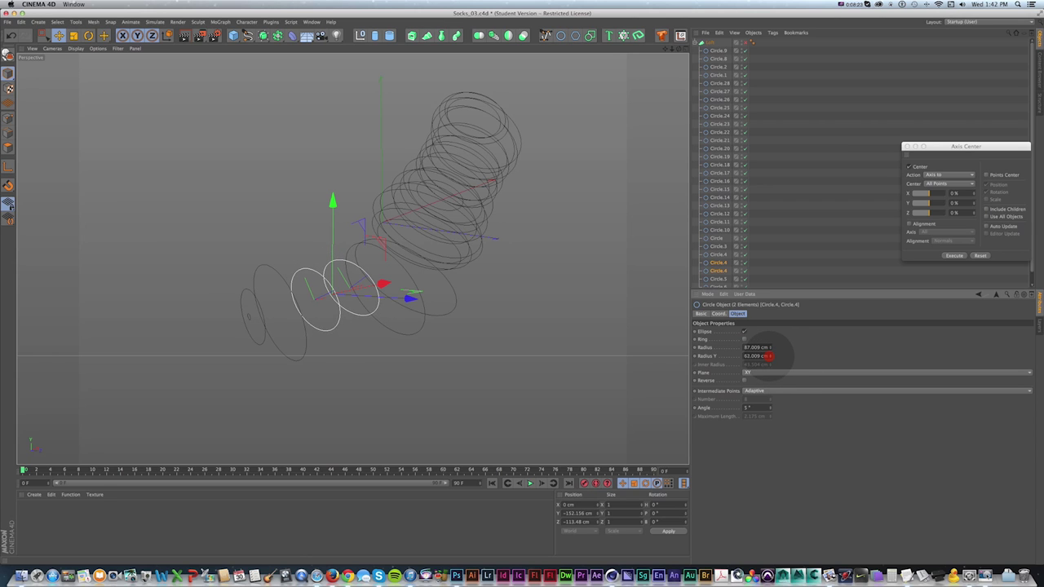
- Turn the large circle at the toe end of the foot into an ellipse with a Y radius of about 52 cm
click(278, 284)
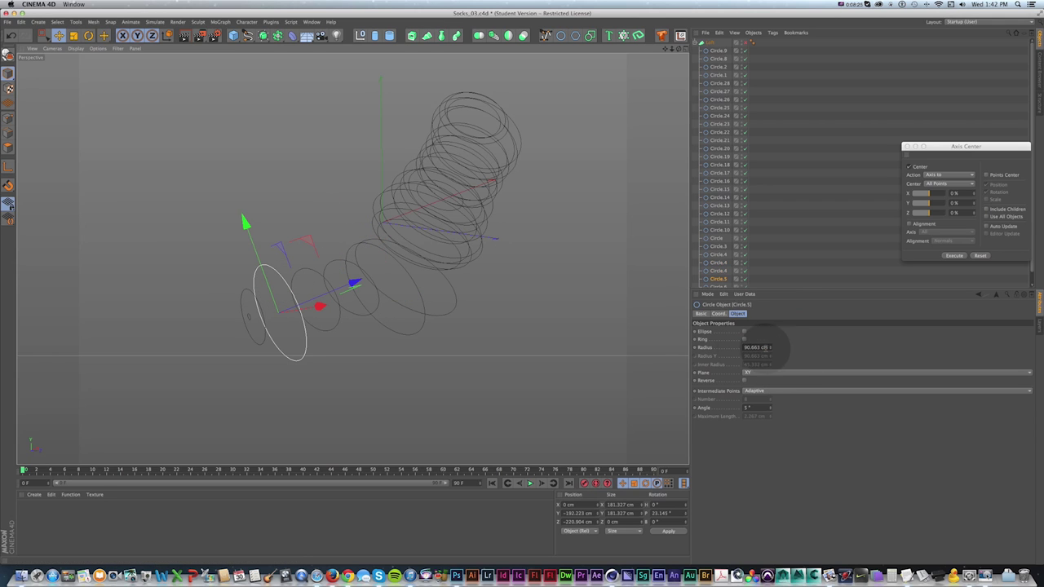
click(748, 333)
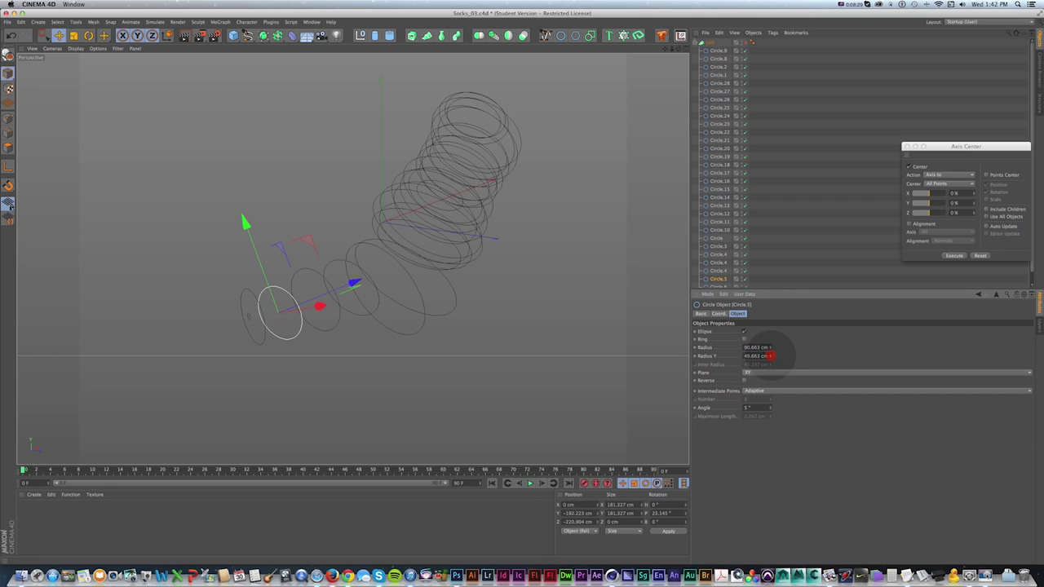
drag(769, 356, 769, 358)
- Turn the foot circle nearest the heel into an ellipse with a Y radius of about 87 cm, and re-enable the loft
click(403, 275)
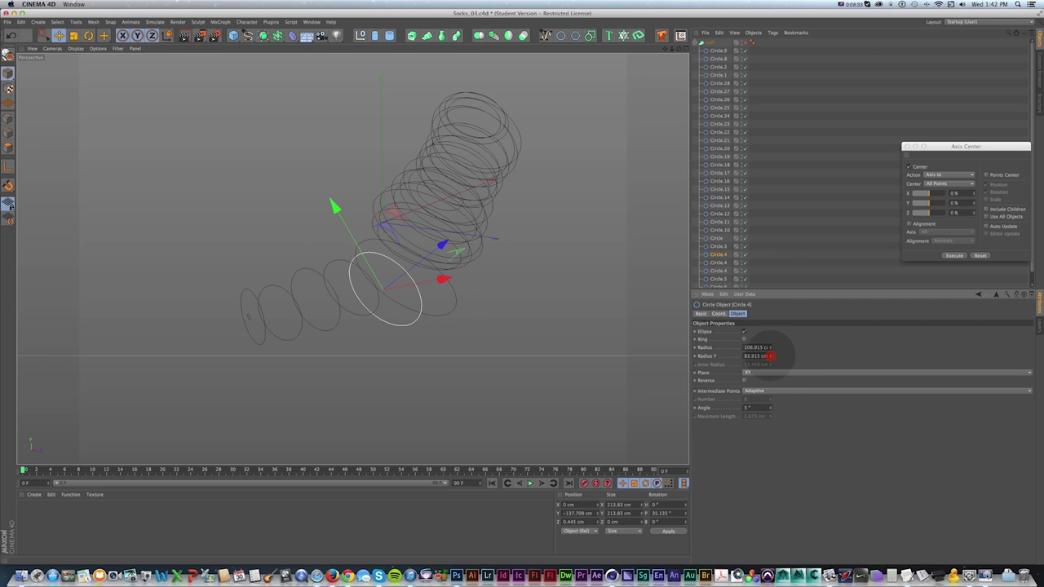
drag(769, 356, 769, 351)
click(746, 44)
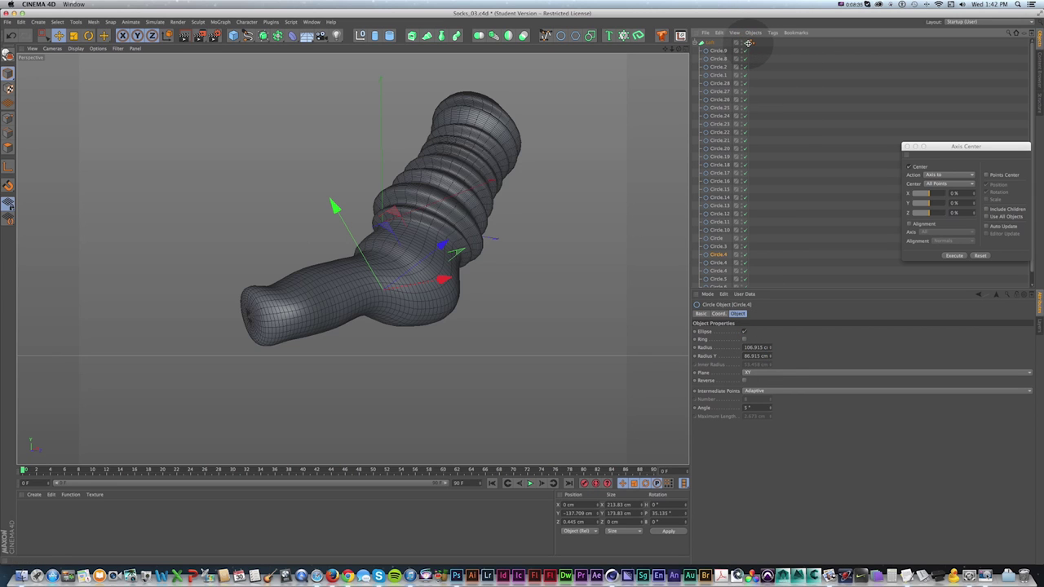
- Enlarge the mid-foot ellipse next to the heel-side one to about 217 by 155 cm
click(394, 275)
key(t)
drag(394, 275, 440, 255)
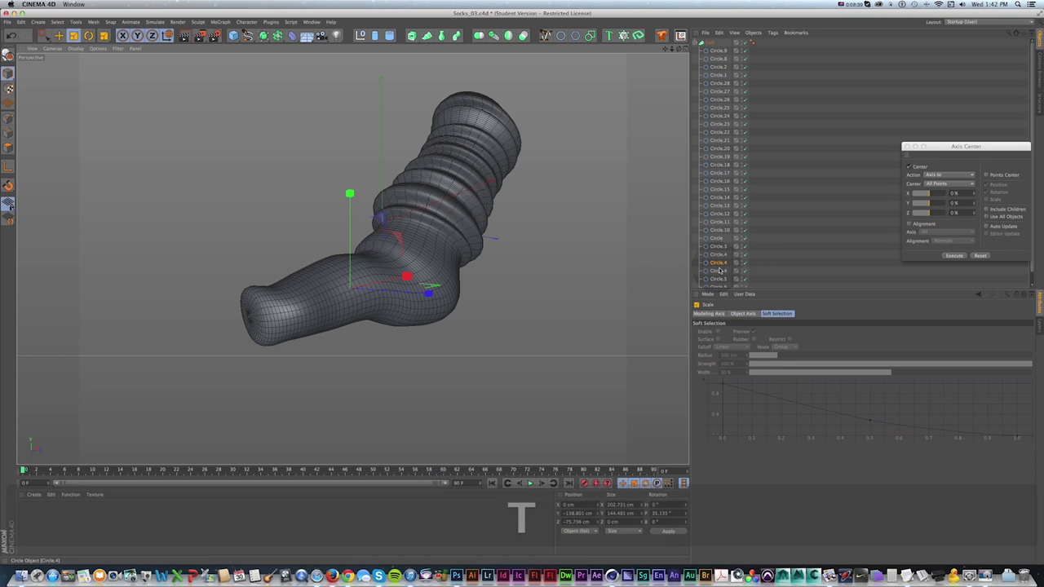
mouse_move(506, 243)
mouse_down()
mouse_move(483, 261)
mouse_move(499, 248)
mouse_up()
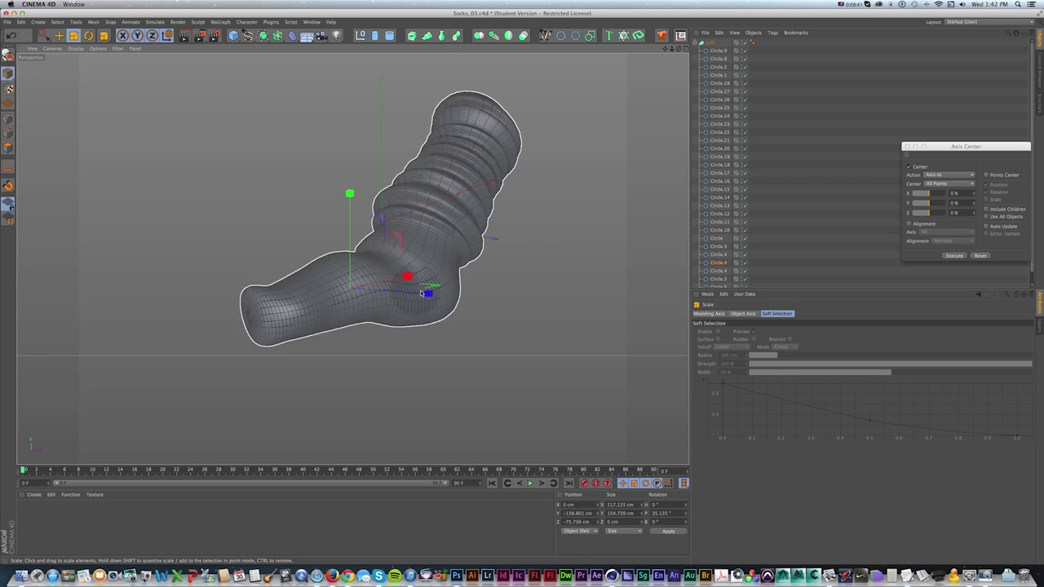
- Set the Y radius of the mid-foot ellipse closer to the toe to about 66 cm, and resize the heel-side ellipse slightly
click(718, 270)
drag(767, 356, 768, 356)
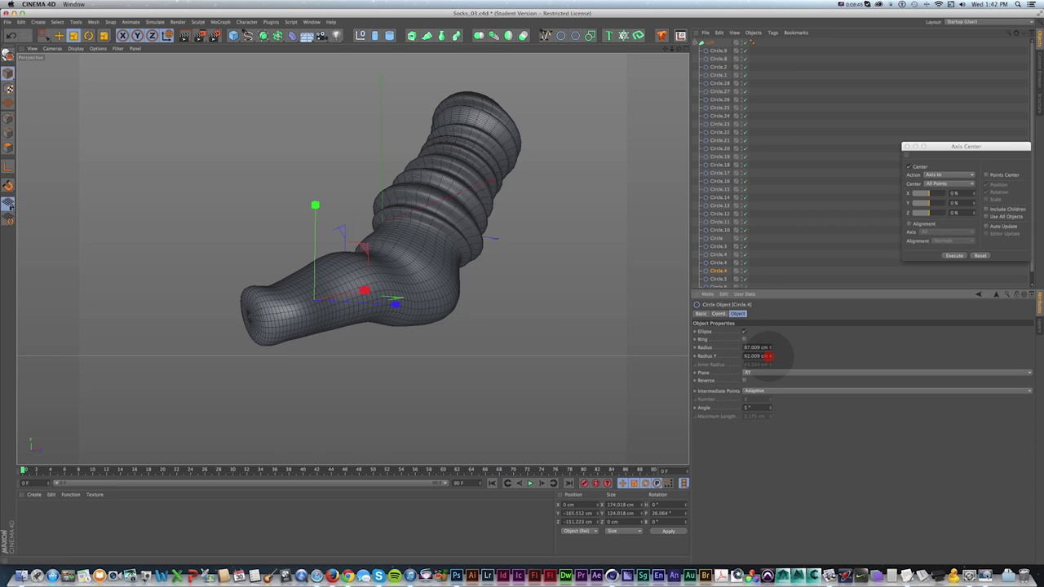
click(708, 254)
drag(385, 256, 310, 271)
- Shrink the circle just behind the closed toe tip so the front of the foot tapers
scroll(712, 284, down, 2)
click(716, 283)
click(751, 276)
key(super+z)
click(713, 277)
drag(473, 263, 339, 269)
- Set the toe ellipse's Y radius to about 54 cm
click(719, 267)
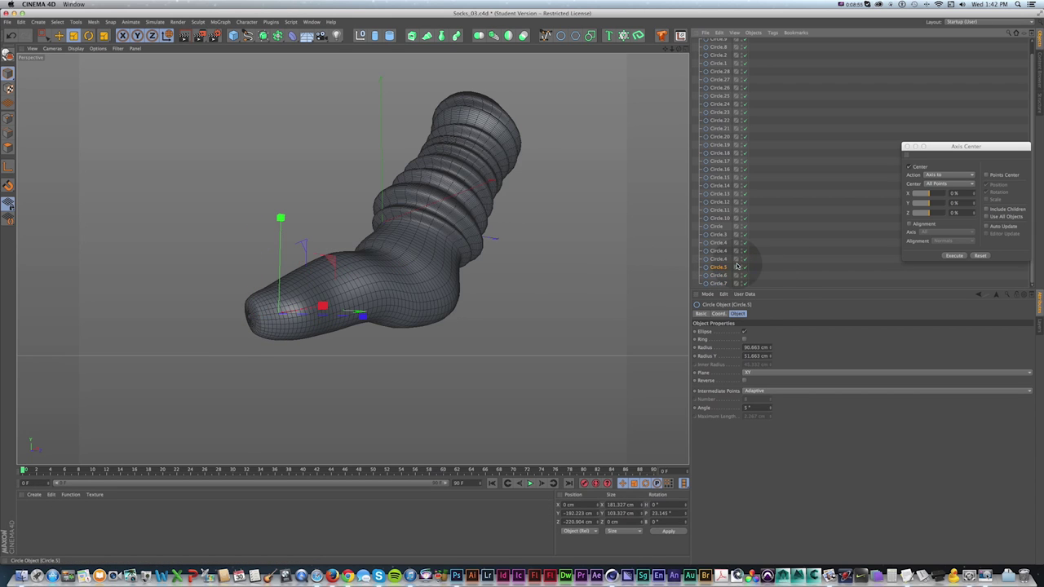
drag(768, 357, 768, 355)
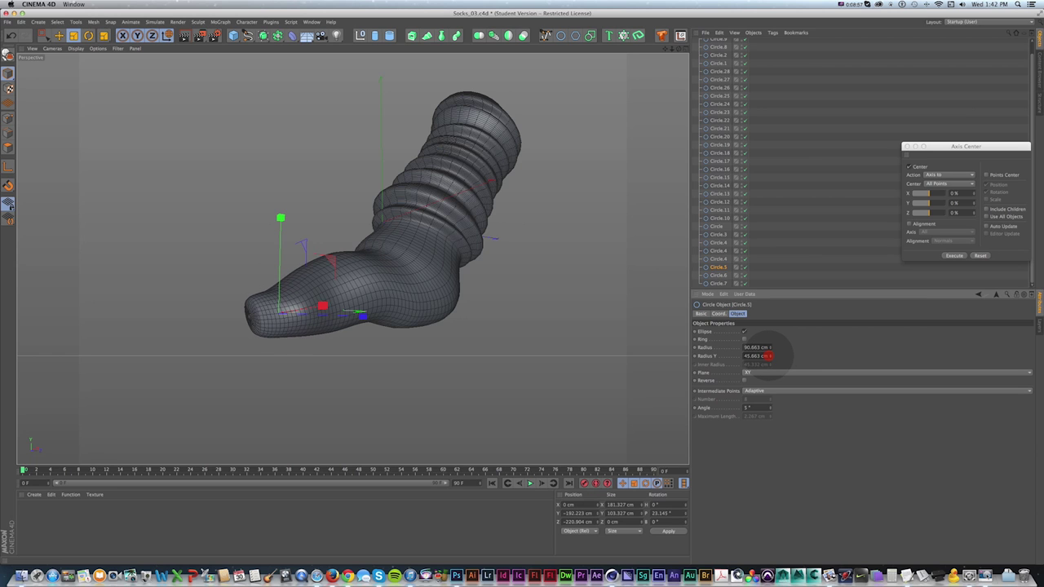
alt+drag(143, 243, 349, 254)
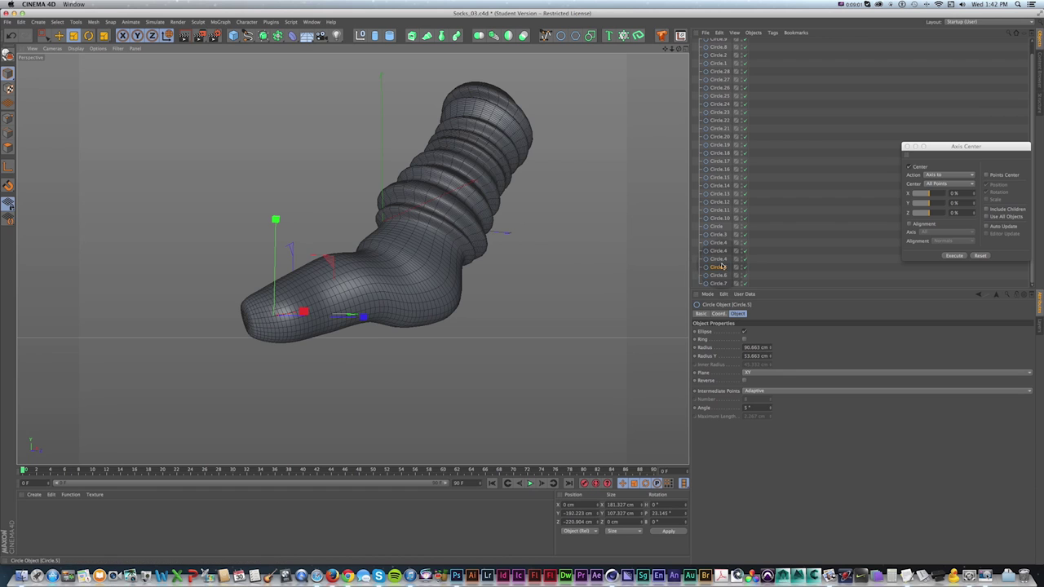
- Duplicate the mid-foot ellipse just behind the toe ellipse as an extra cross-section for a toe fold
click(718, 260)
super+drag(719, 261, 719, 256)
key(e)
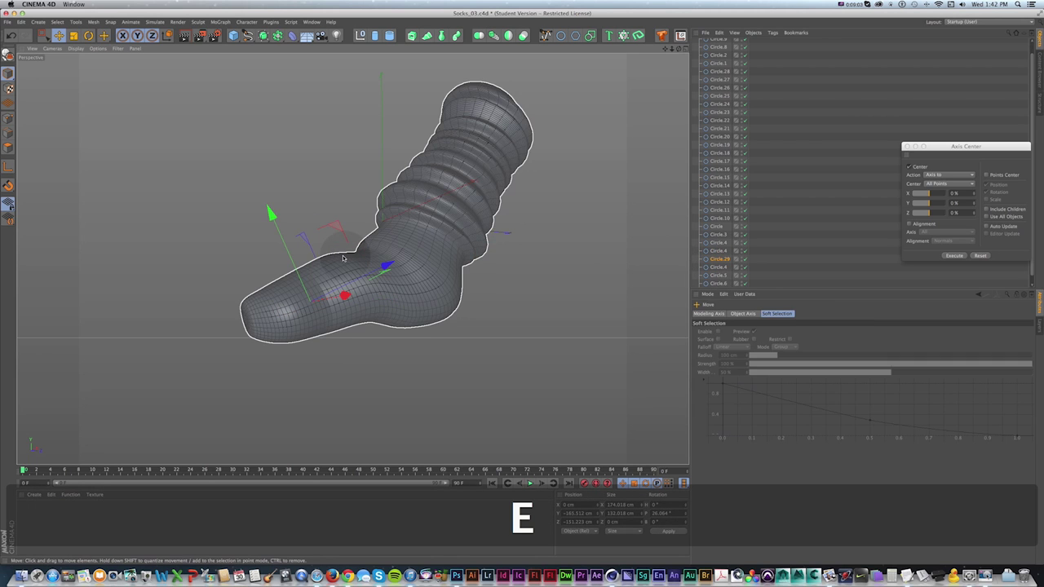
click(344, 260)
key(super+z)
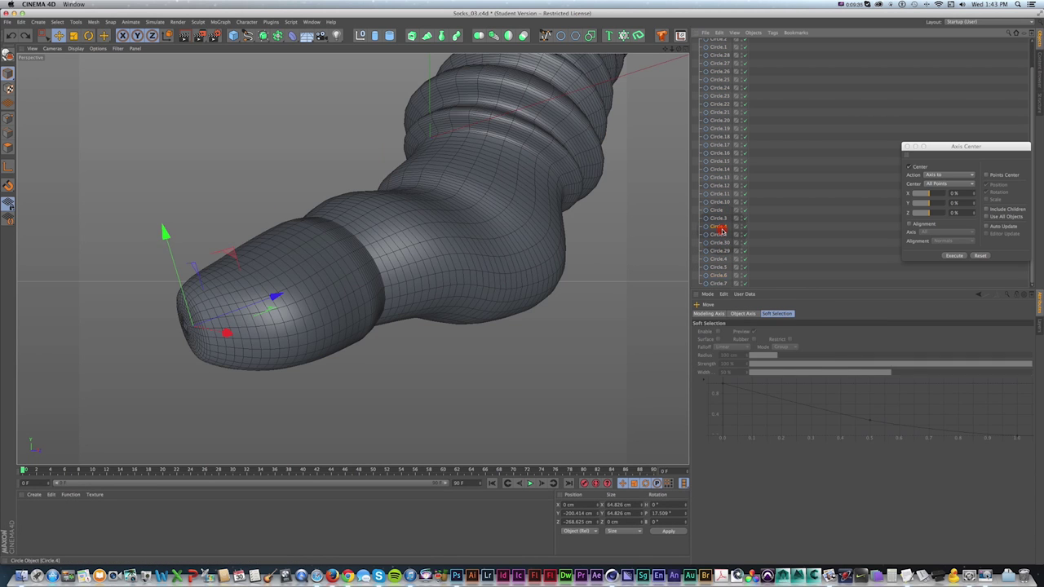
- Switch the heel-side foot ellipse to world axes and shift it slightly sideways along X
click(456, 237)
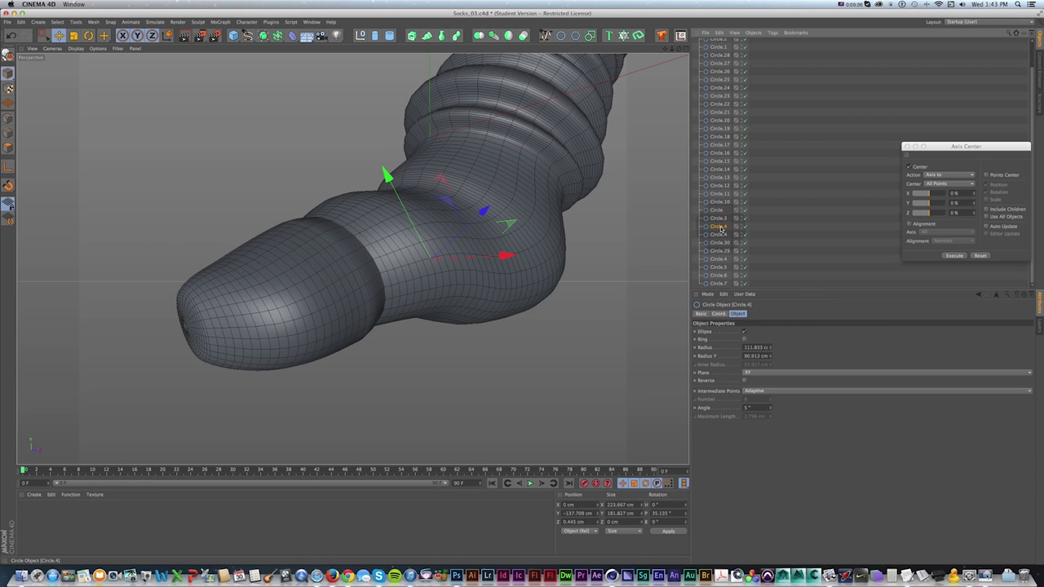
key(w)
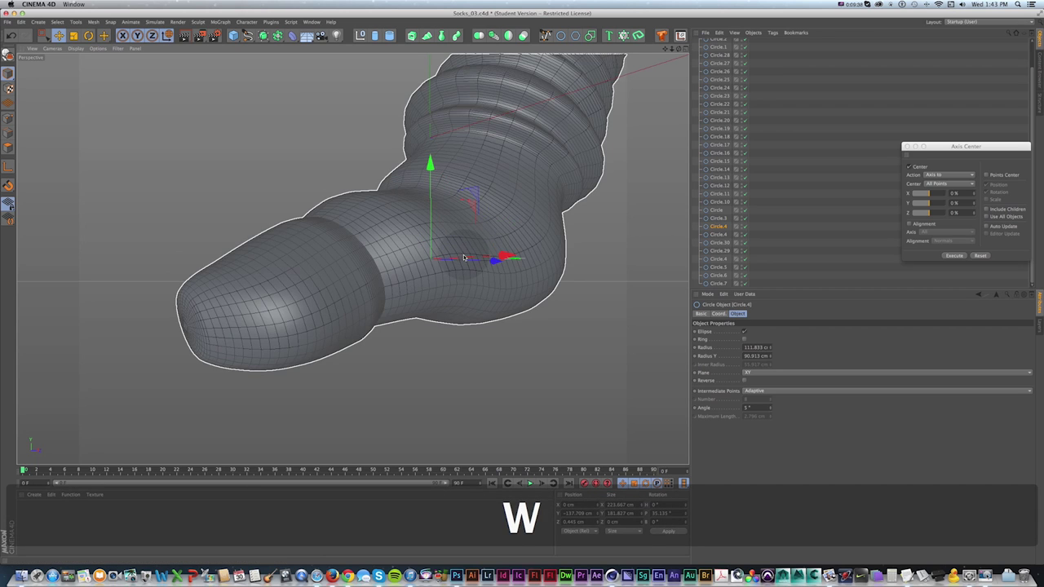
key(t)
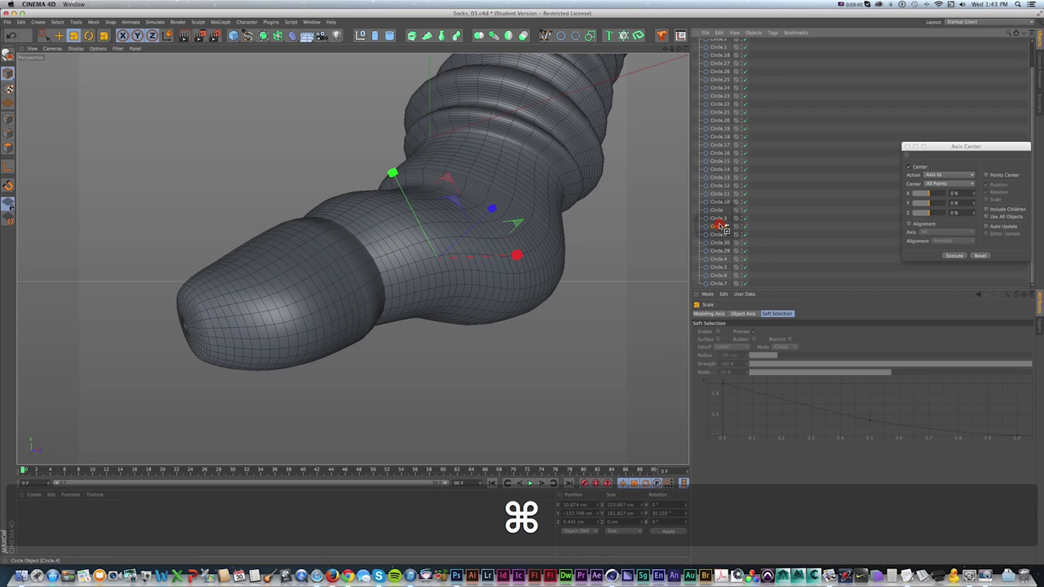
- Duplicate the heel-side ellipse, move the copy slightly toward the heel, and enlarge it to about 232 by 189 cm
key(e)
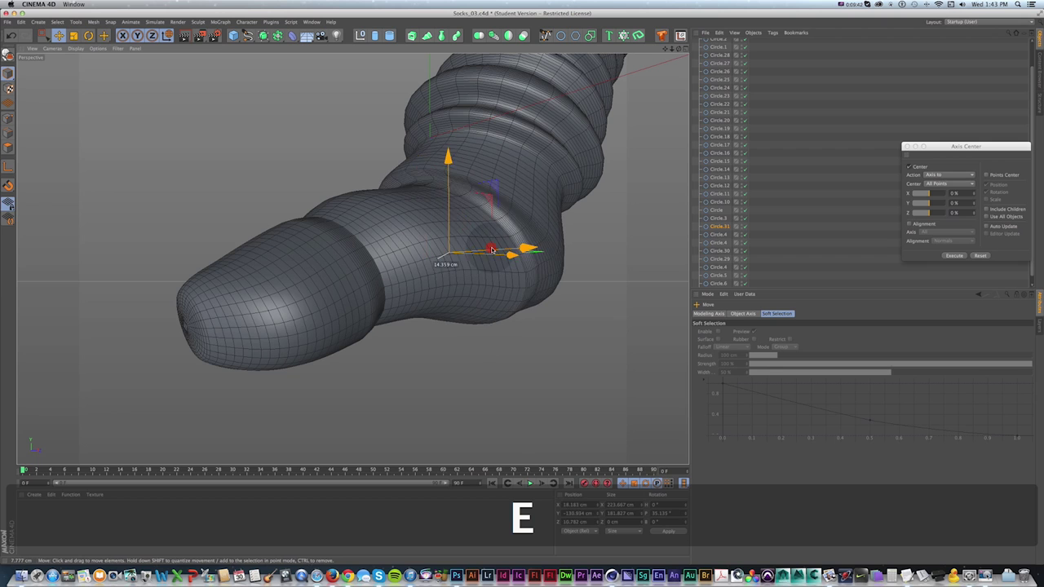
key(t)
drag(515, 215, 506, 216)
- Switch the duplicated heel-side ellipse to its own object axes and move it further toward the heel
alt+drag(564, 198, 495, 207)
key(e)
key(w)
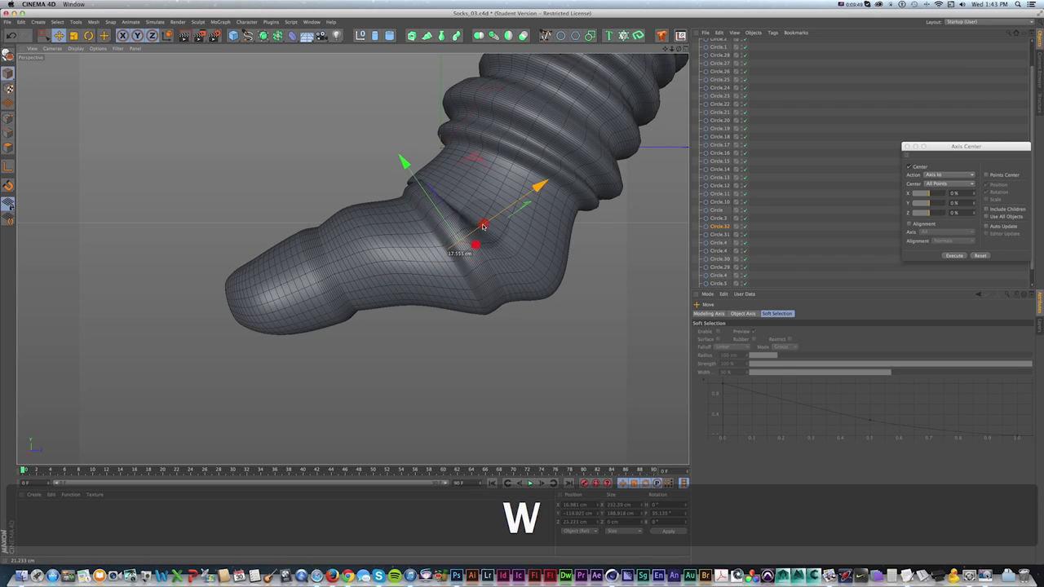
- Enlarge the heel circle to about 252 cm across and add a copy toward the ankle, enlarged to about 278 cm
click(502, 209)
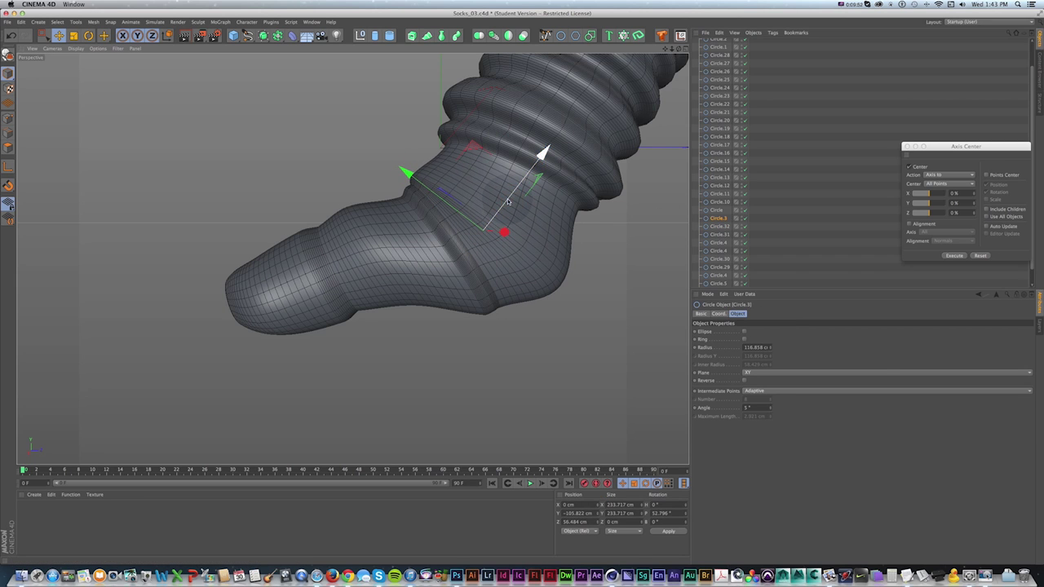
key(t)
super+click(716, 211)
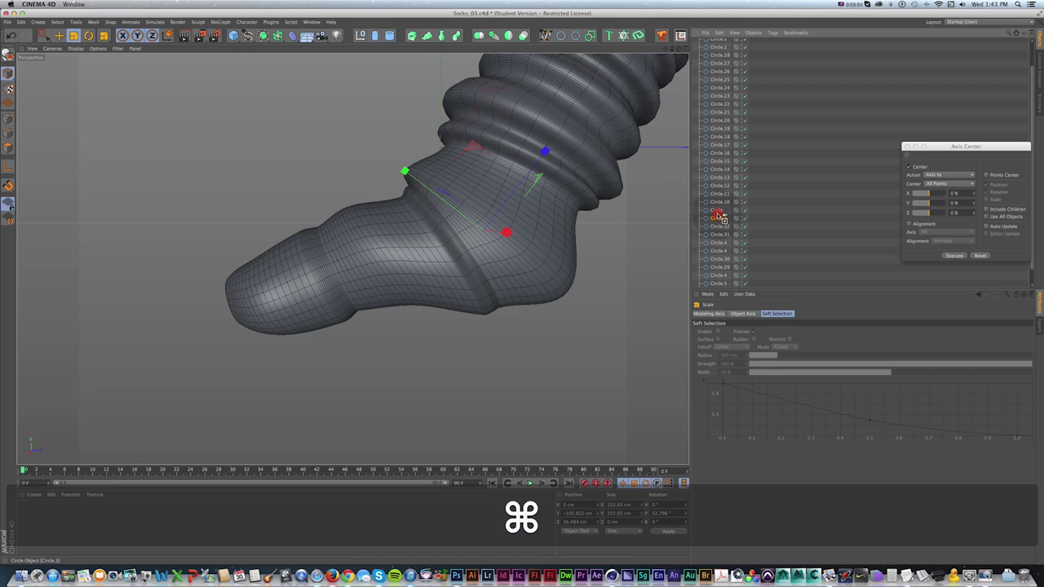
super+drag(718, 216, 719, 215)
key(e)
drag(502, 202, 545, 183)
key(t)
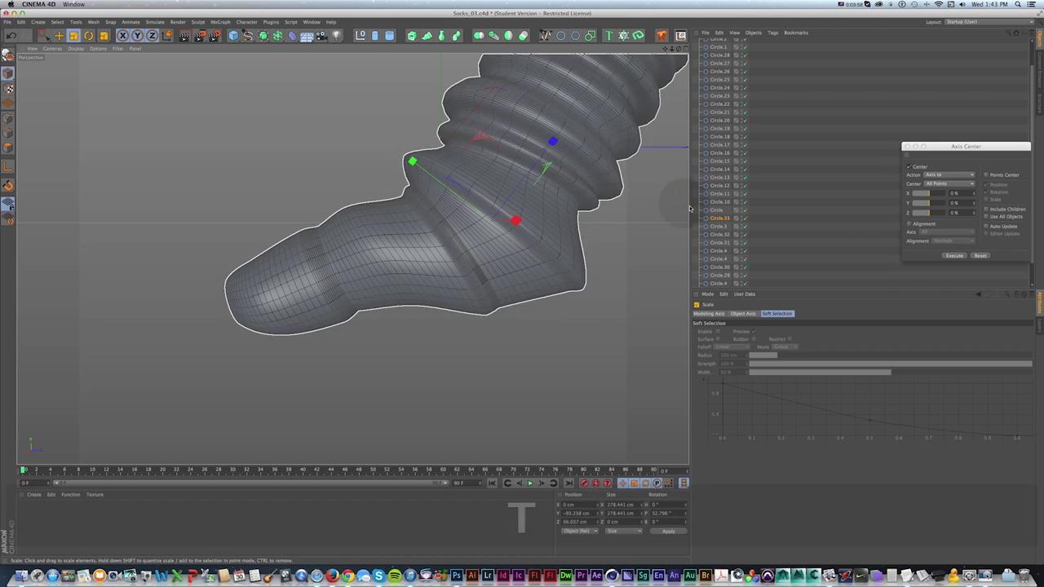
- Disable the loft to expose its splines and adjust the Y radius of the duplicated mid-foot ellipse
mouse_move(681, 228)
alt+mouse_down()
mouse_move(438, 217)
mouse_move(419, 242)
alt+mouse_up()
click(278, 274)
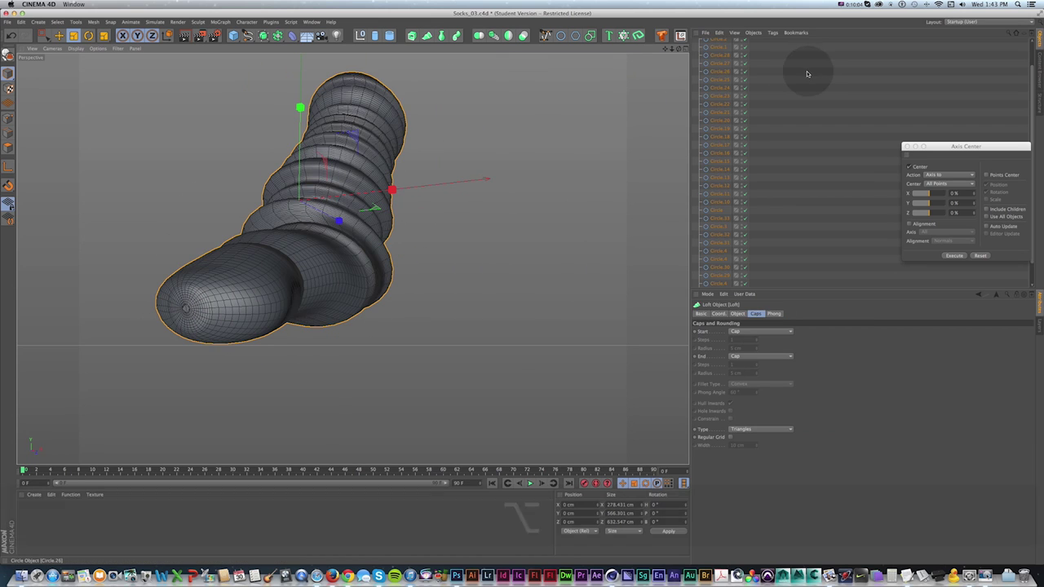
scroll(807, 72, up, 3)
click(744, 42)
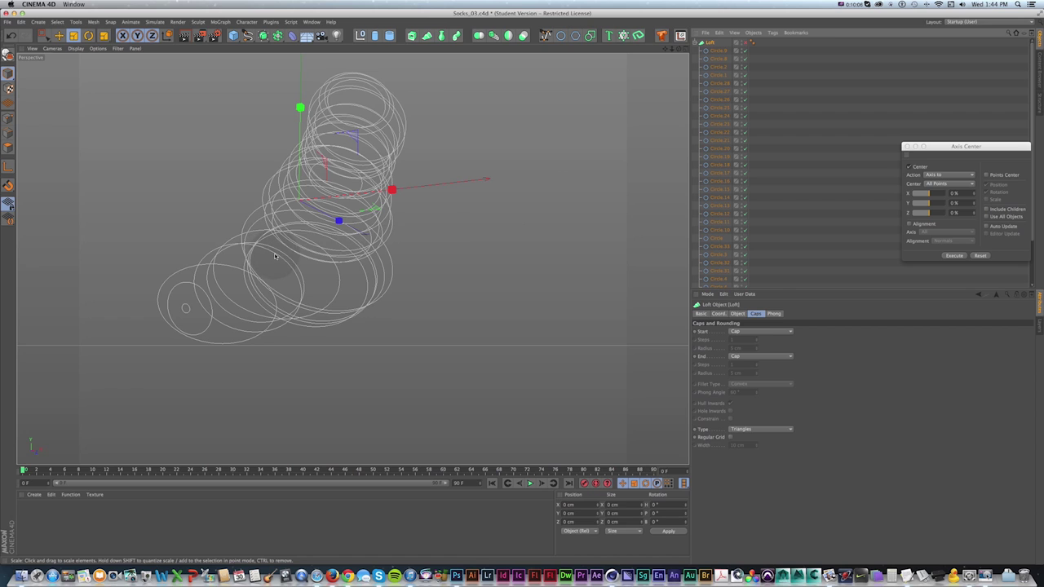
click(275, 256)
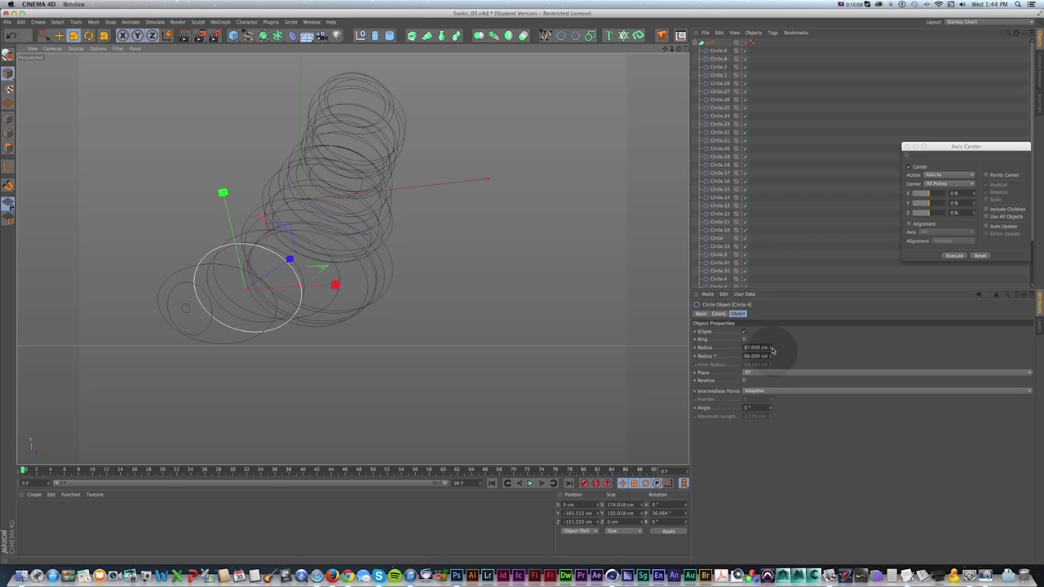
mouse_move(420, 262)
mouse_down()
mouse_move(440, 261)
mouse_move(404, 264)
mouse_up()
click(209, 253)
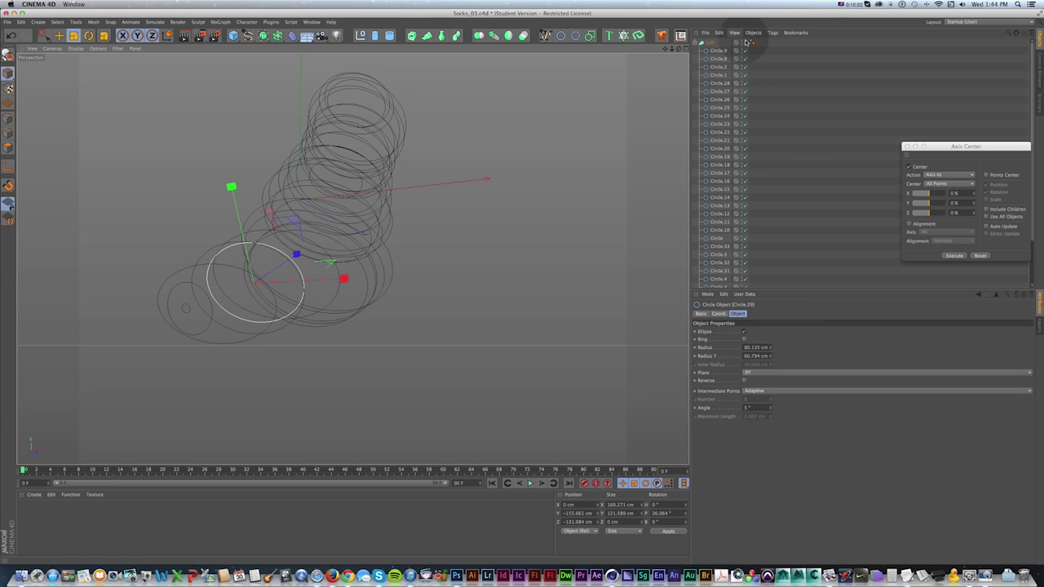
drag(768, 357, 767, 354)
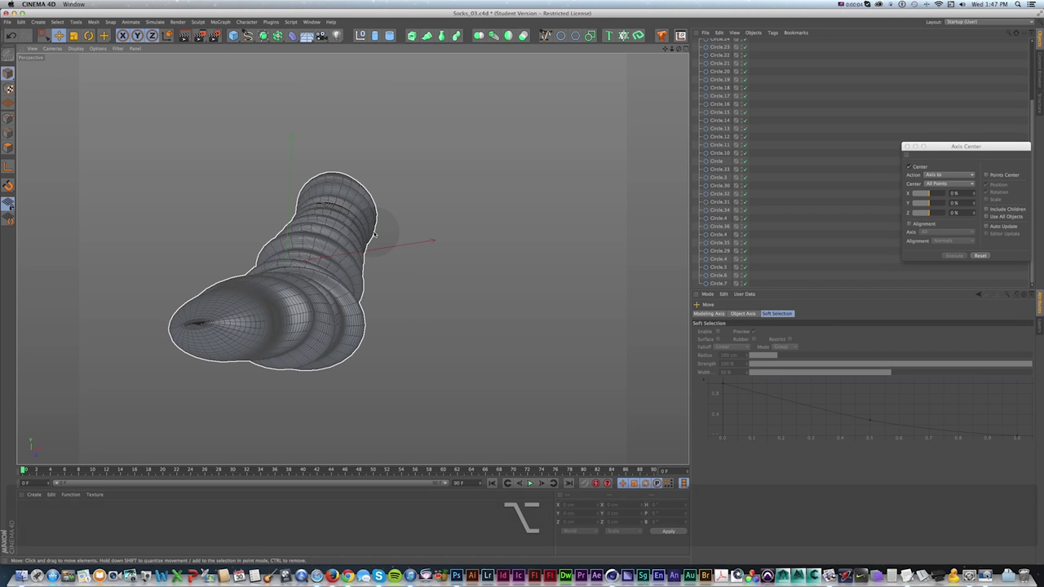
- Render a preview of the leg folds and add the Ambient Occlusion effect to the render settings
alt+right_drag(374, 234, 374, 235)
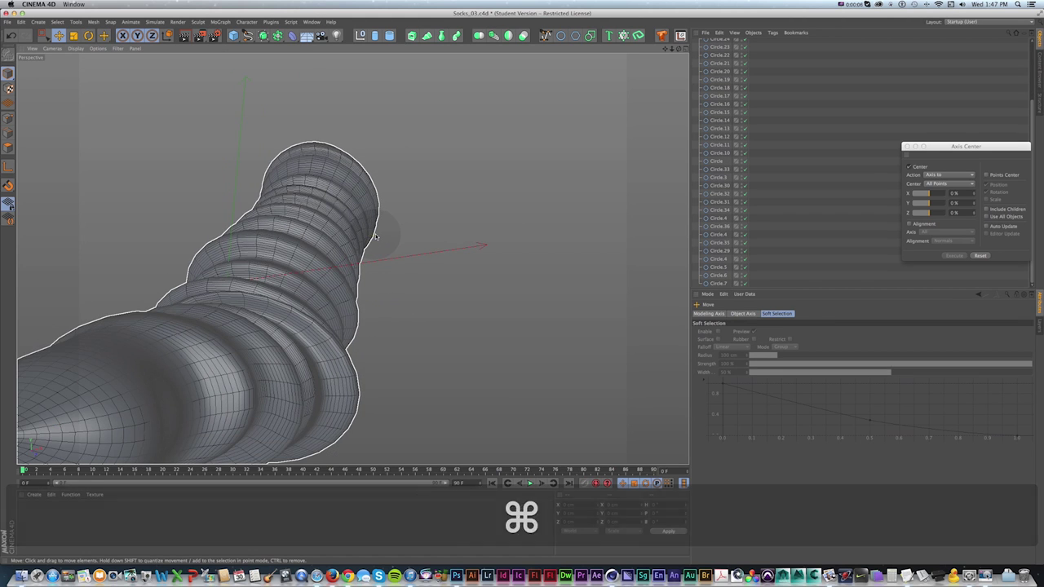
key(super+r)
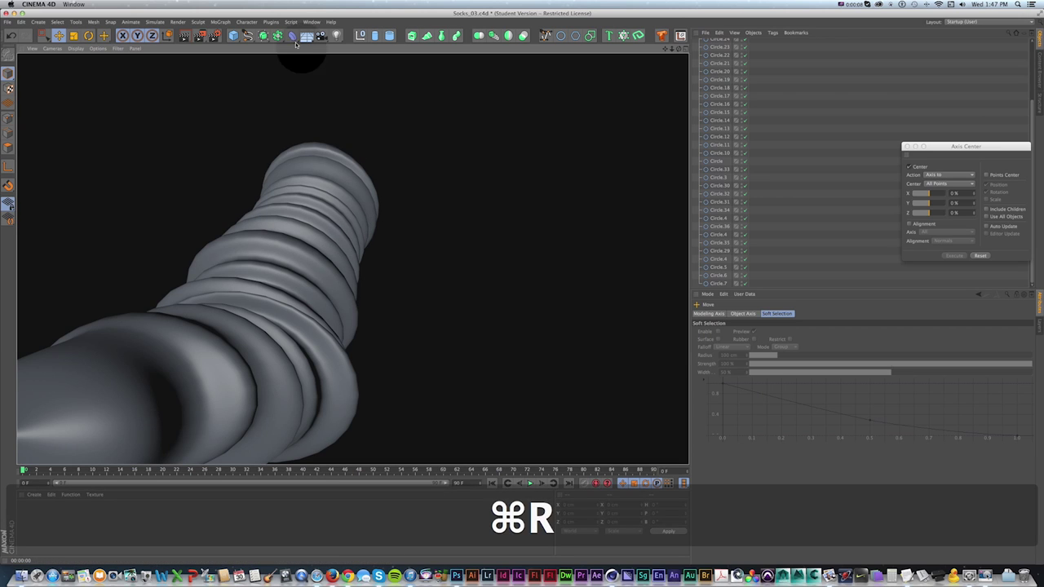
click(214, 35)
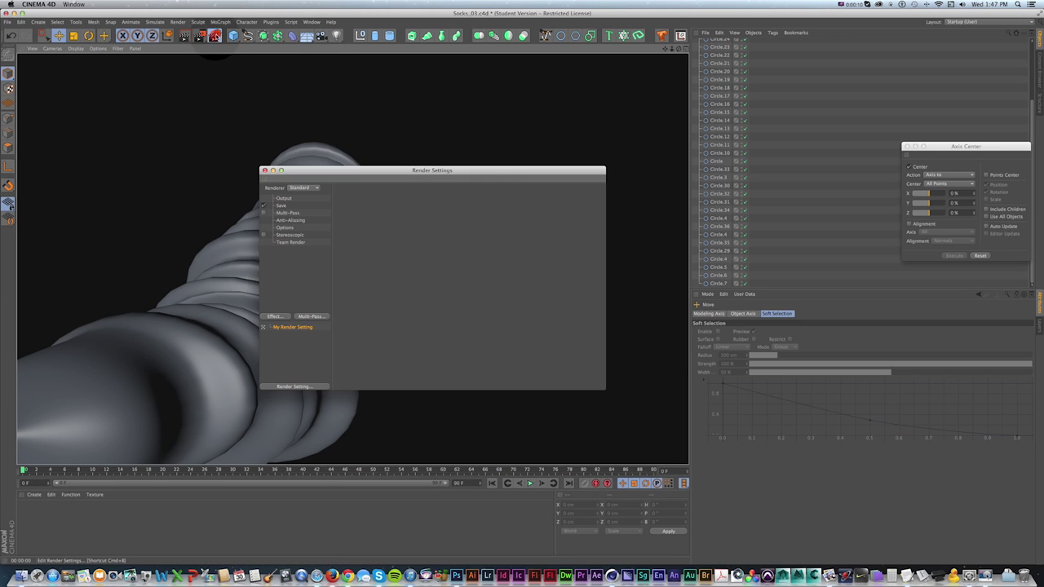
click(276, 316)
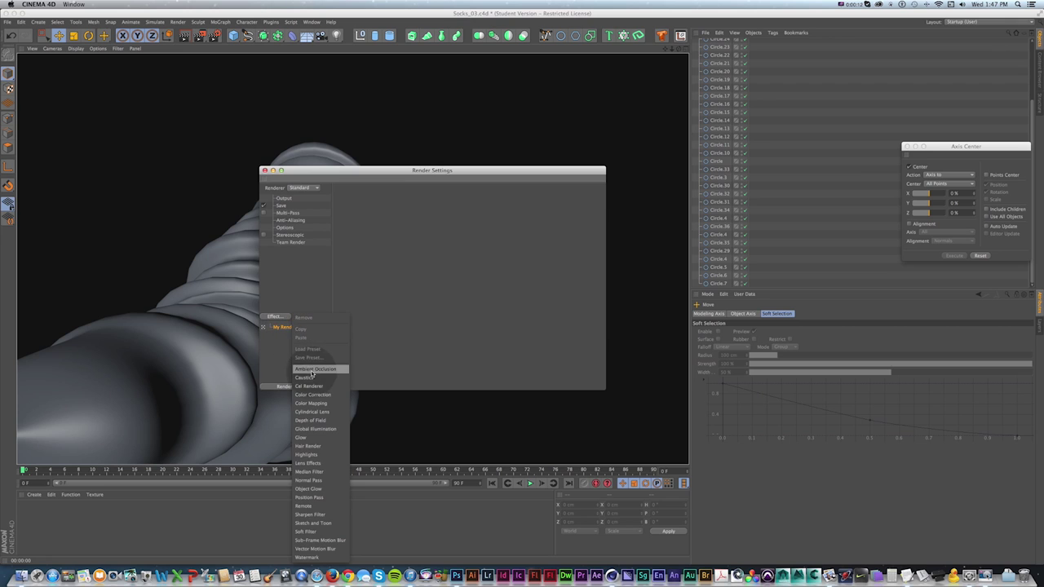
click(315, 369)
- Render the view again with ambient occlusion to inspect the shading in the folds, and close the render settings
drag(313, 171, 350, 177)
key(super+r)
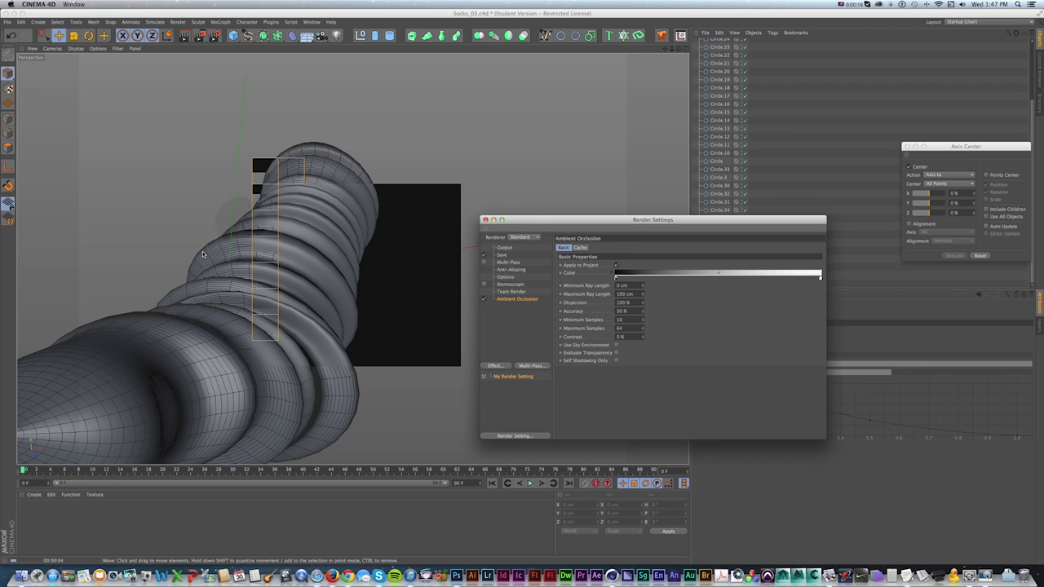
click(440, 262)
drag(517, 218, 464, 213)
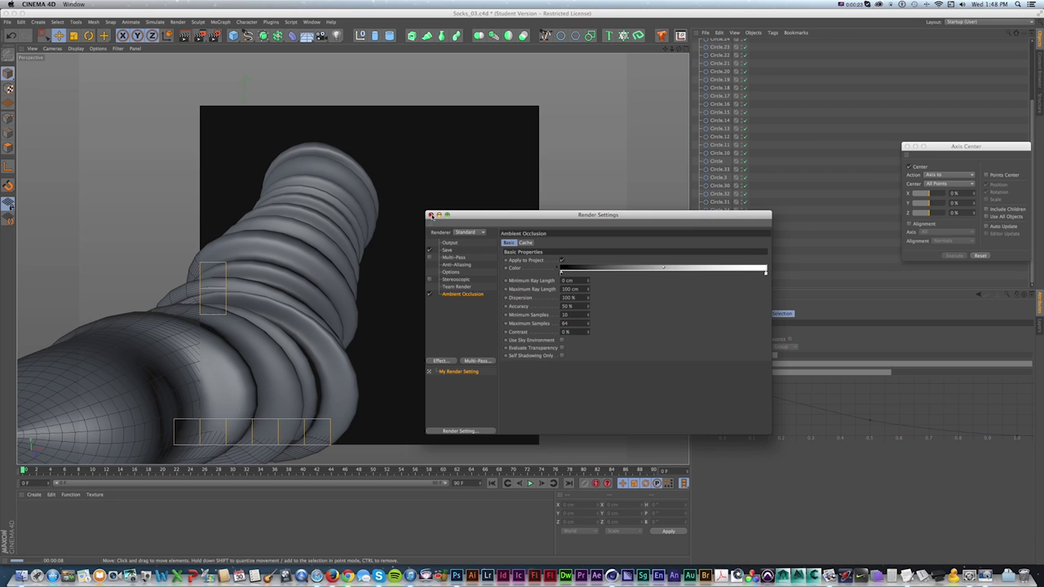
click(320, 409)
click(177, 302)
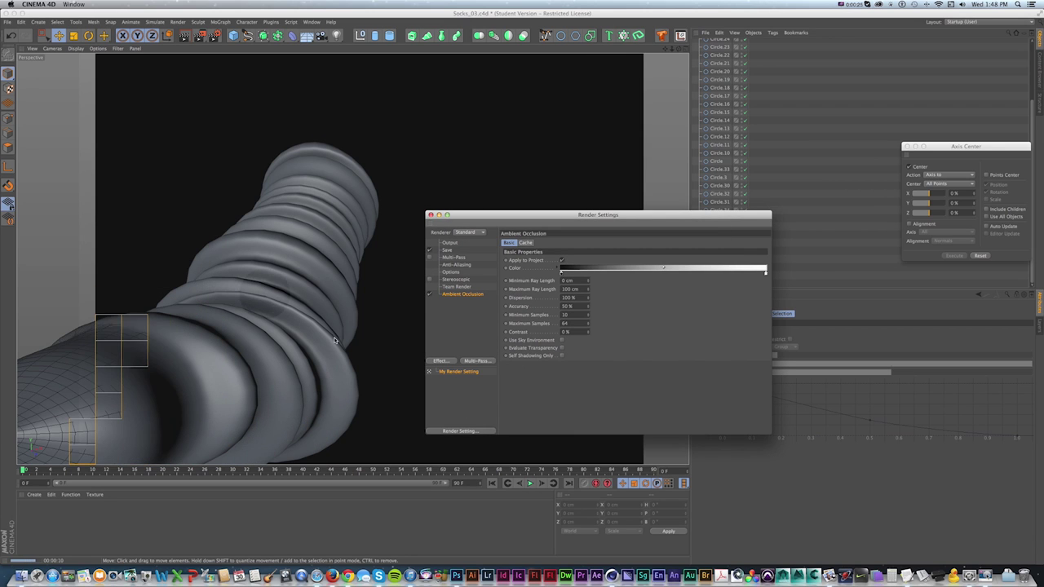
click(430, 214)
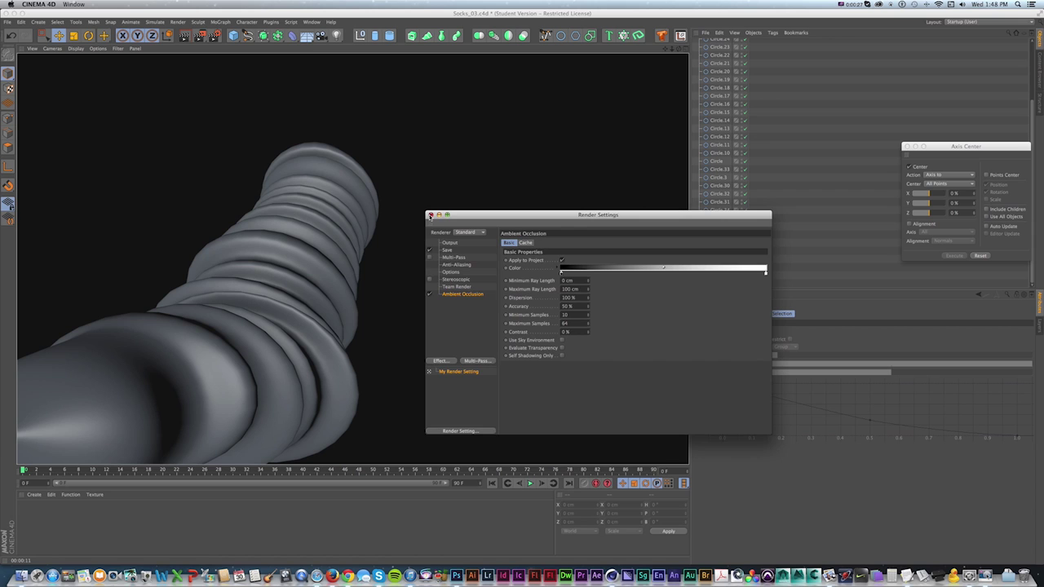
mouse_move(431, 214)
mouse_down()
mouse_move(394, 205)
mouse_move(429, 200)
mouse_up()
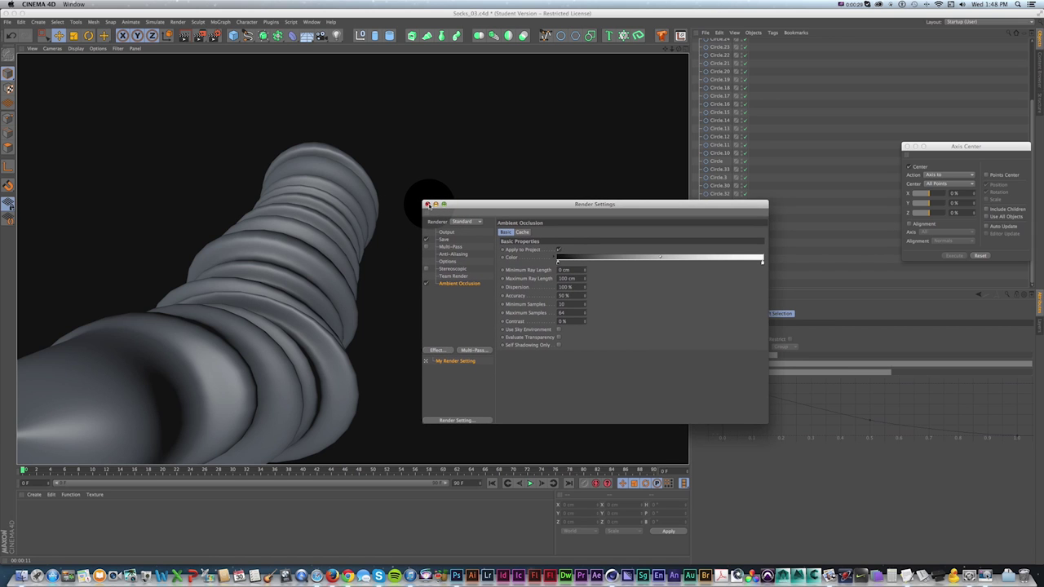
click(428, 205)
- Set the loft's Mesh Subdivision U to 111 for a smoother surface
scroll(788, 100, up, 5)
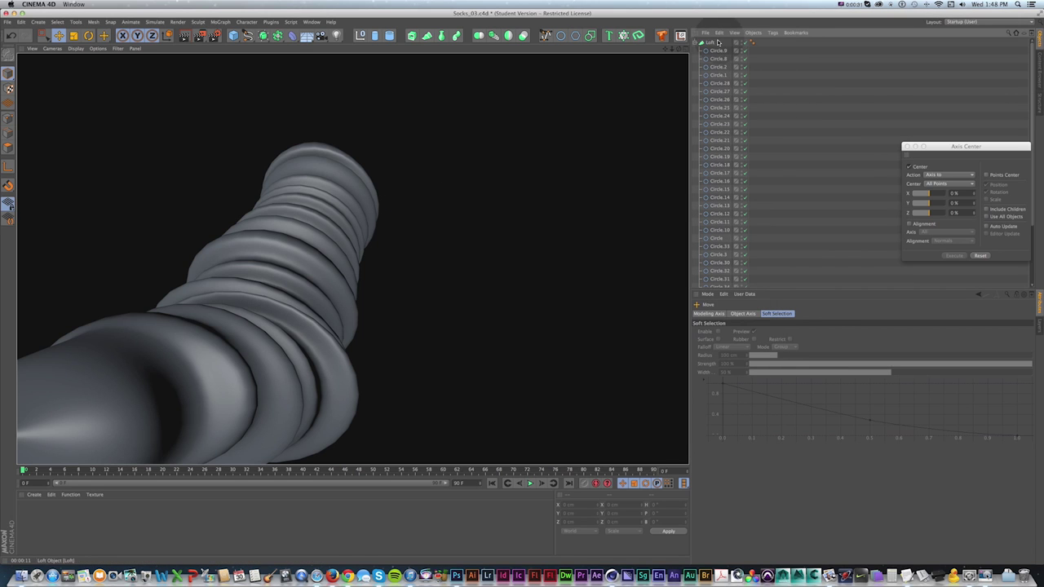
click(711, 43)
click(737, 313)
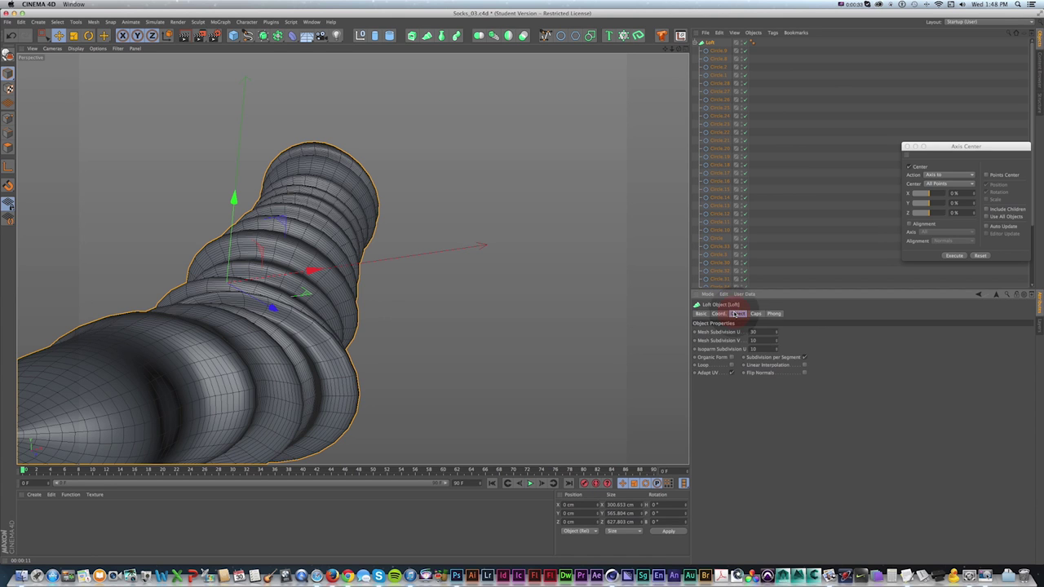
drag(777, 333, 769, 343)
key(super+z)
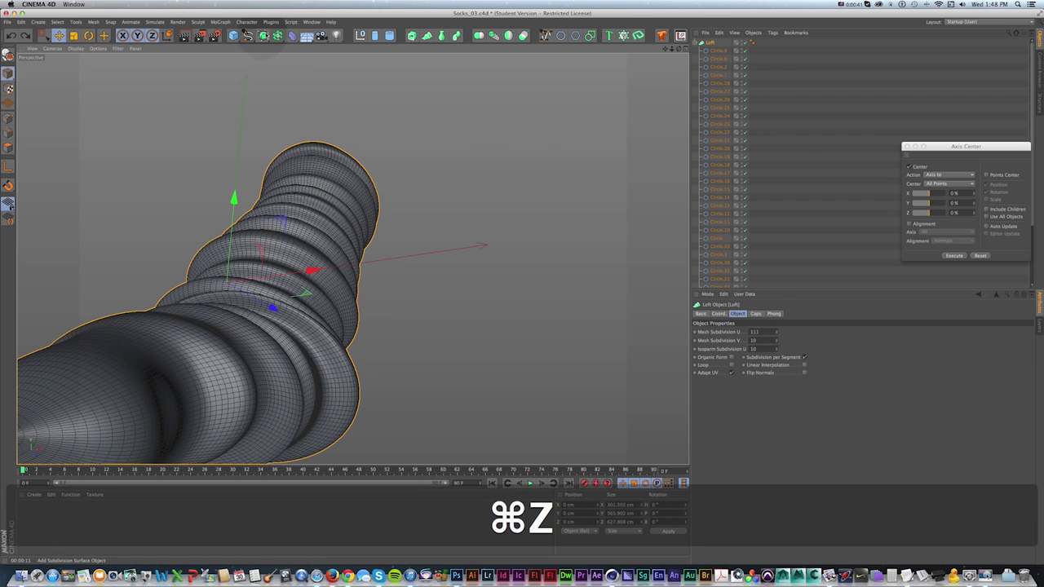
- Try nesting the loft under a new Subdivision Surface and render the view to check its smoothness
click(262, 36)
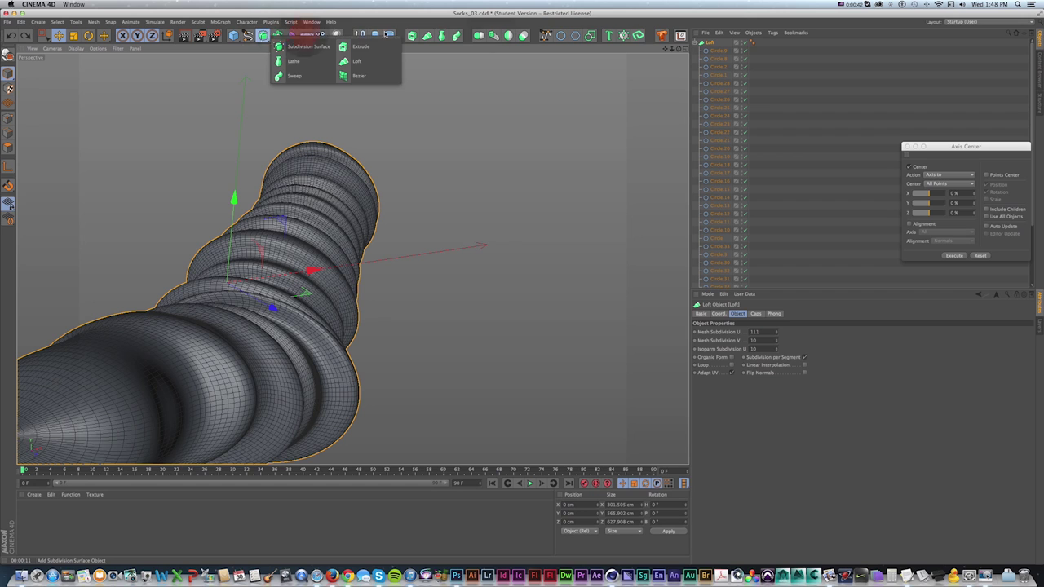
click(303, 46)
drag(714, 52, 722, 44)
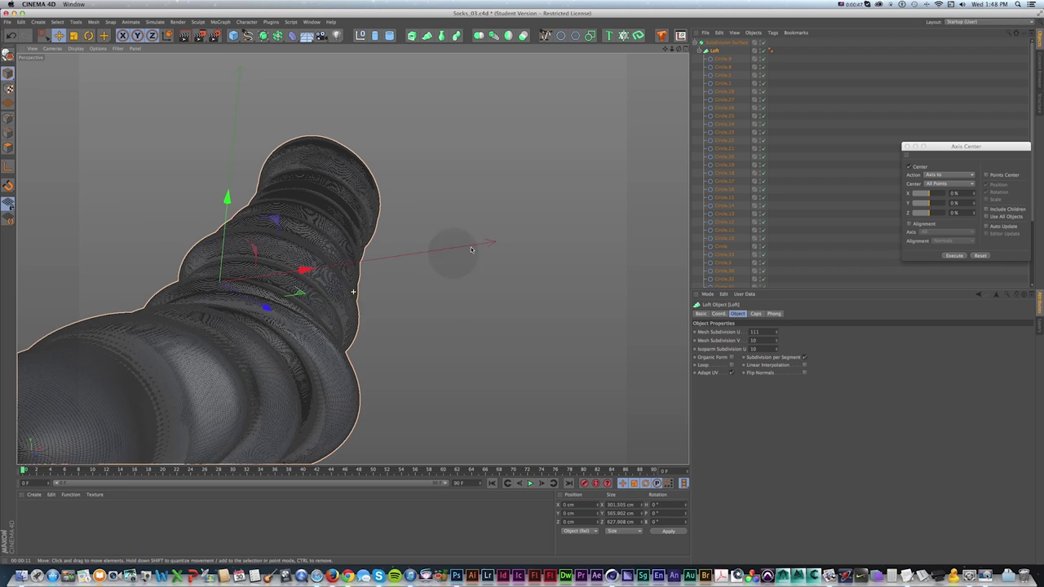
key(super+r)
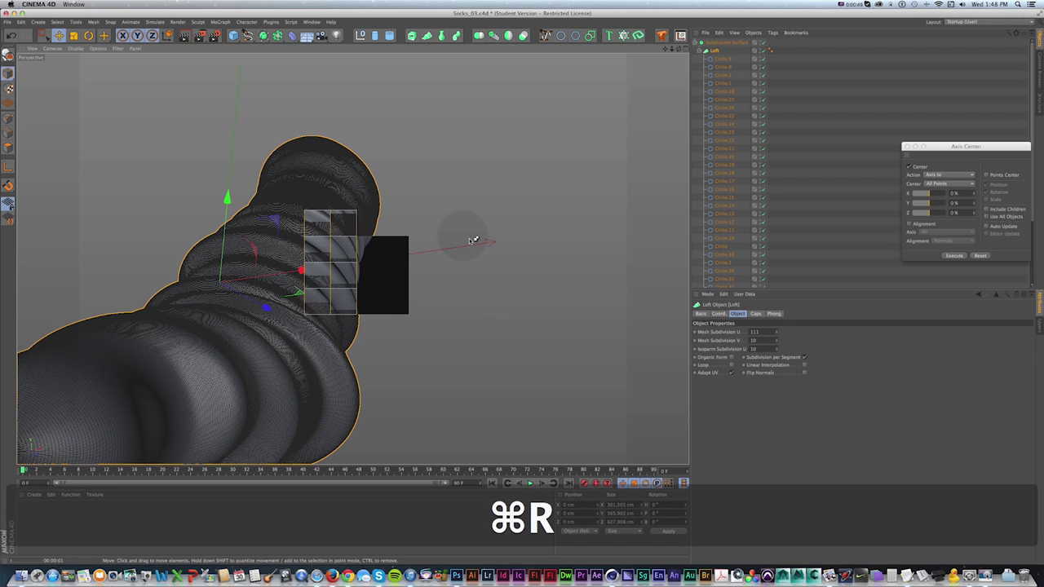
click(391, 216)
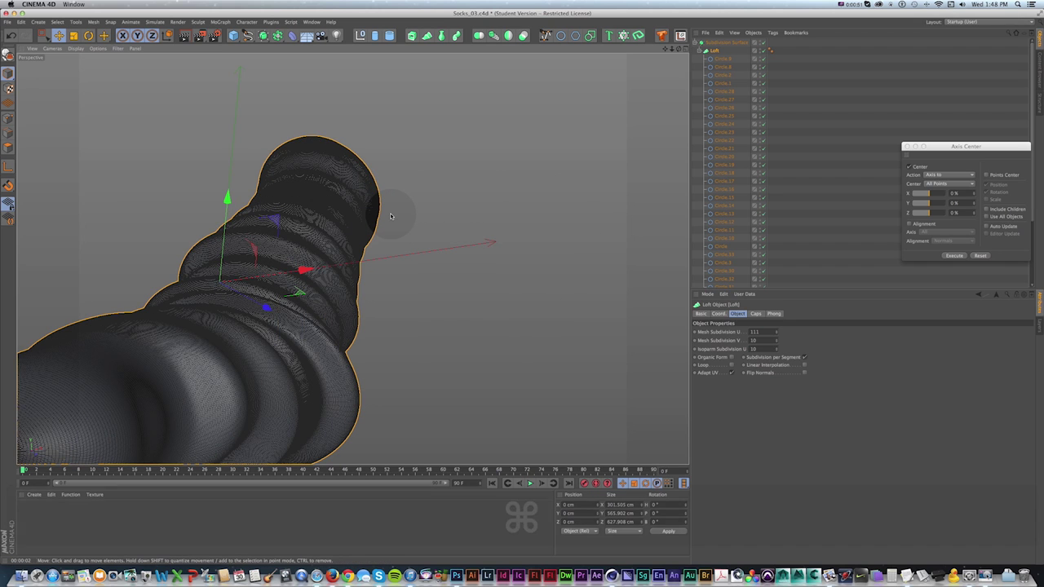
key(super+r)
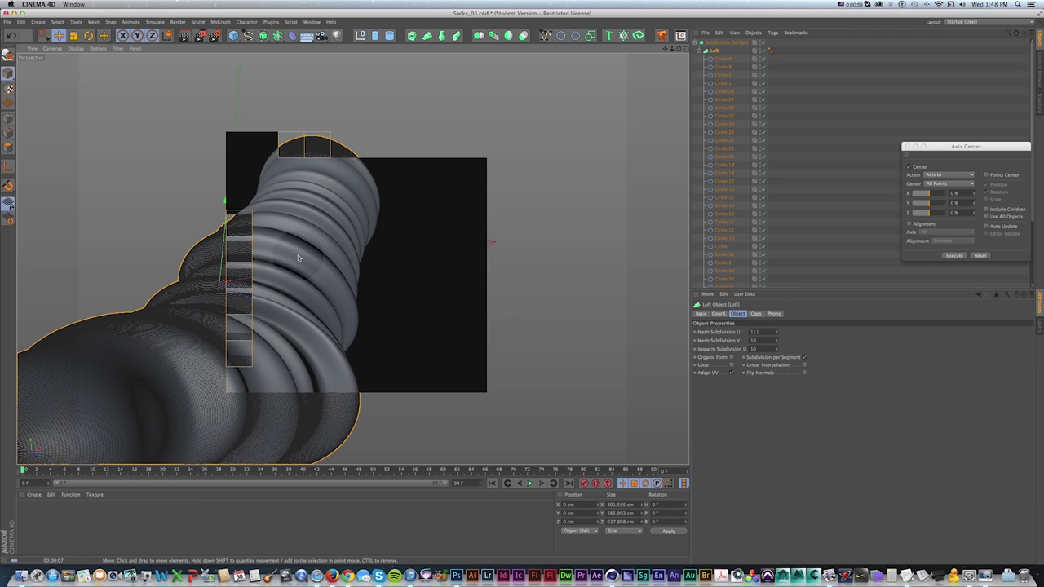
- Remove the Subdivision Surface generator, keeping the loft with its circle splines
key(super+z)
key(super+z)
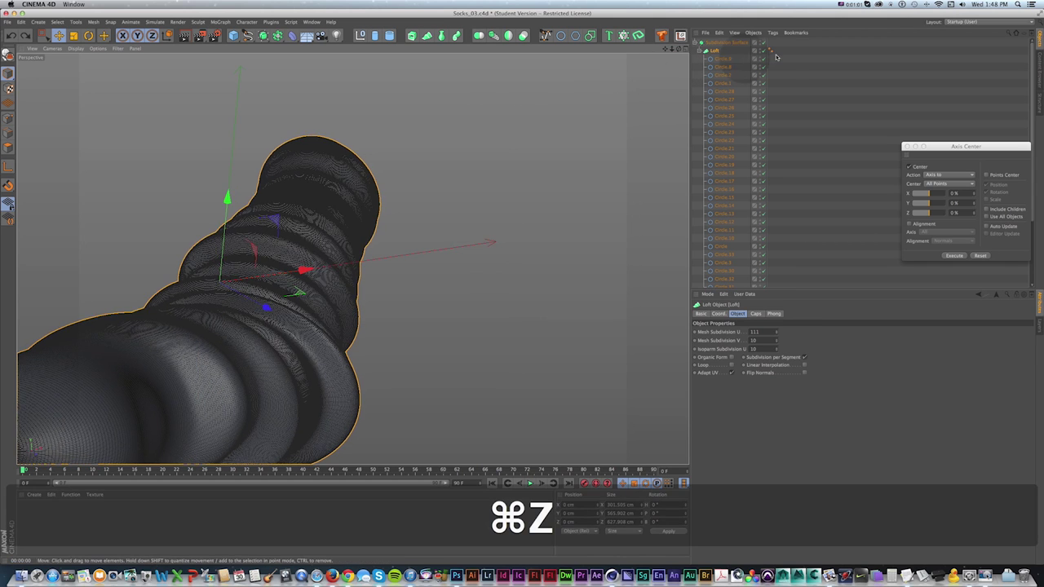
key(Delete)
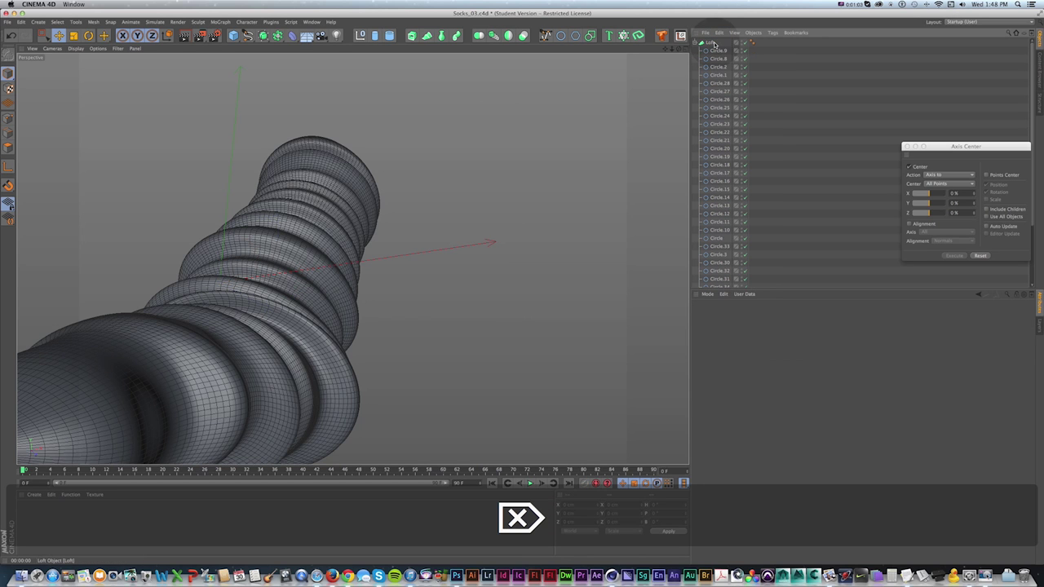
- Collapse the loft's hierarchy and create a new material
click(695, 43)
key(1)
drag(419, 197, 473, 165)
alt+drag(473, 165, 392, 180)
key(1)
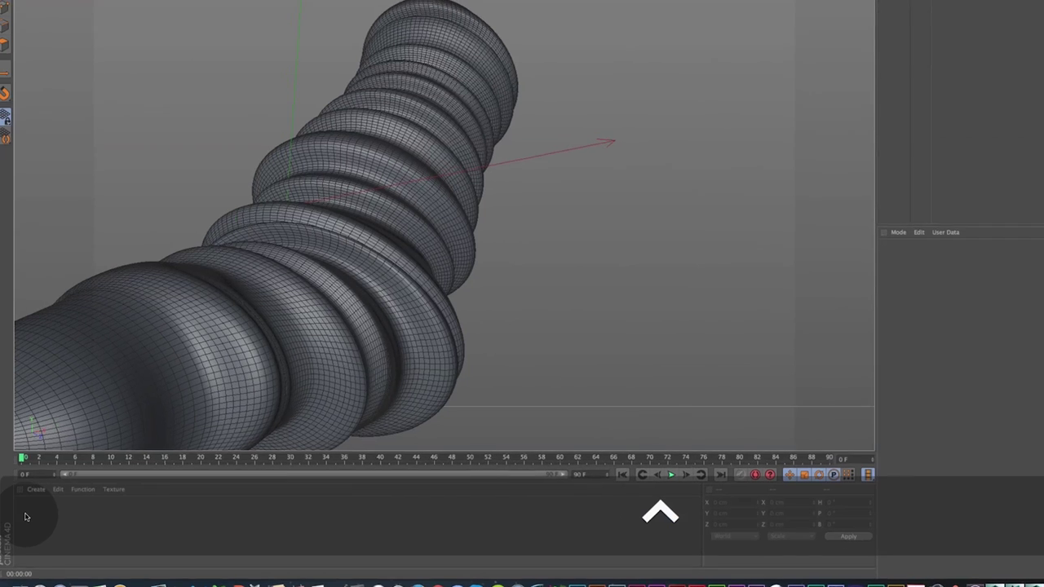
double_click(29, 511)
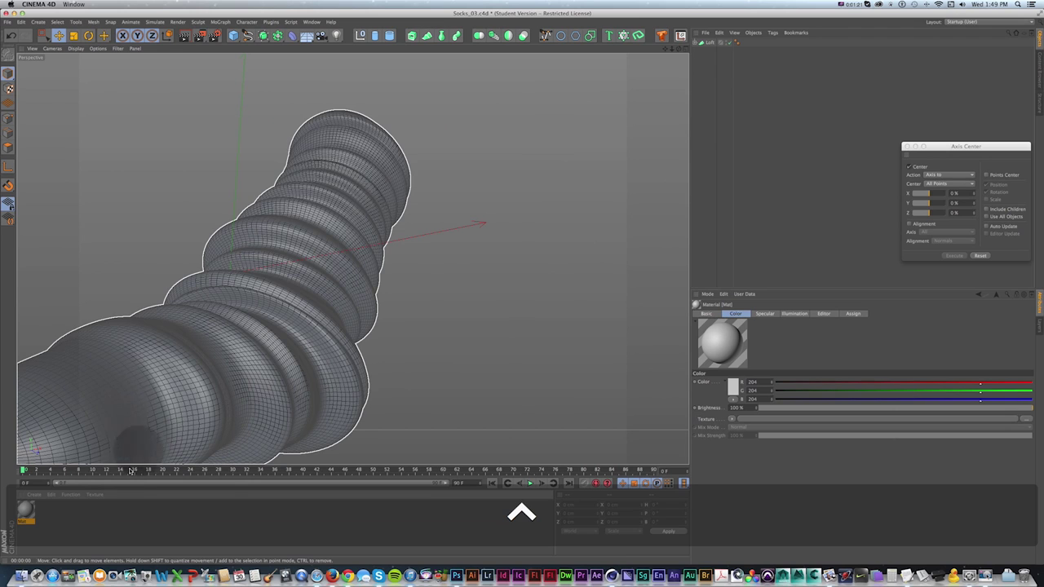
- Rename the new material as Sock and load a Gradient shader as its color texture
double_click(24, 510)
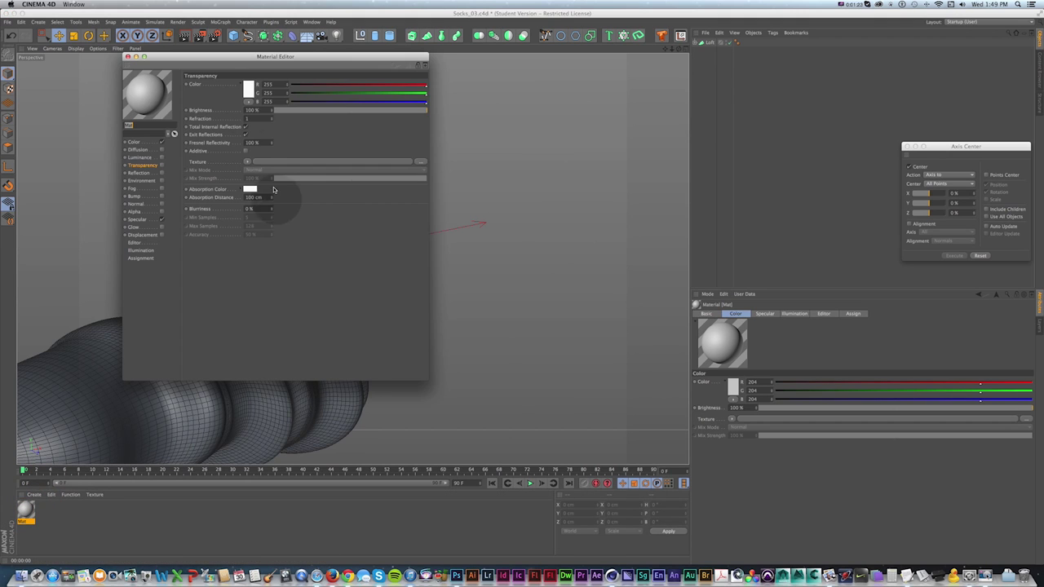
drag(168, 57, 284, 77)
double_click(239, 144)
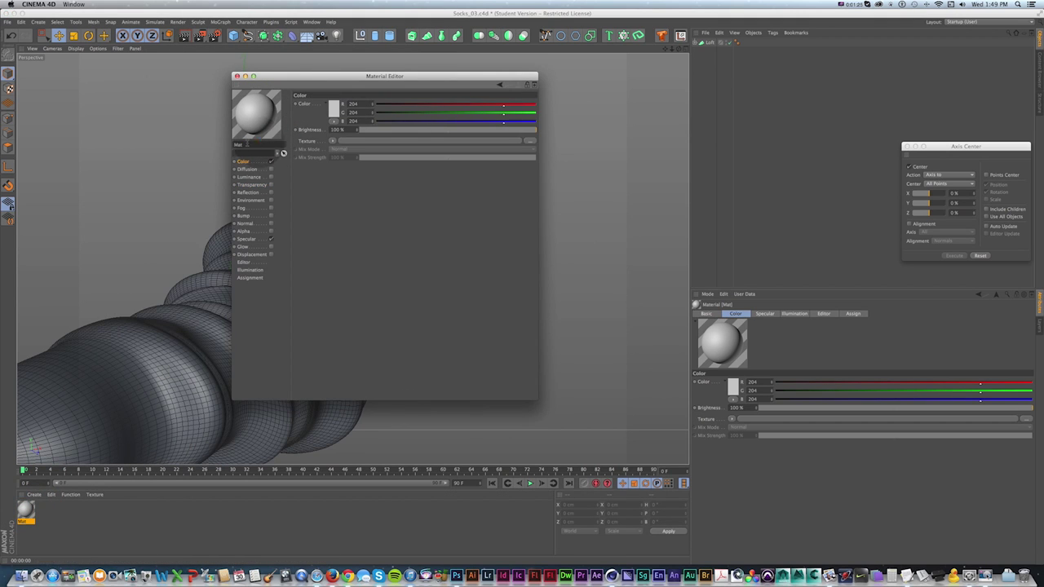
text(Sock)
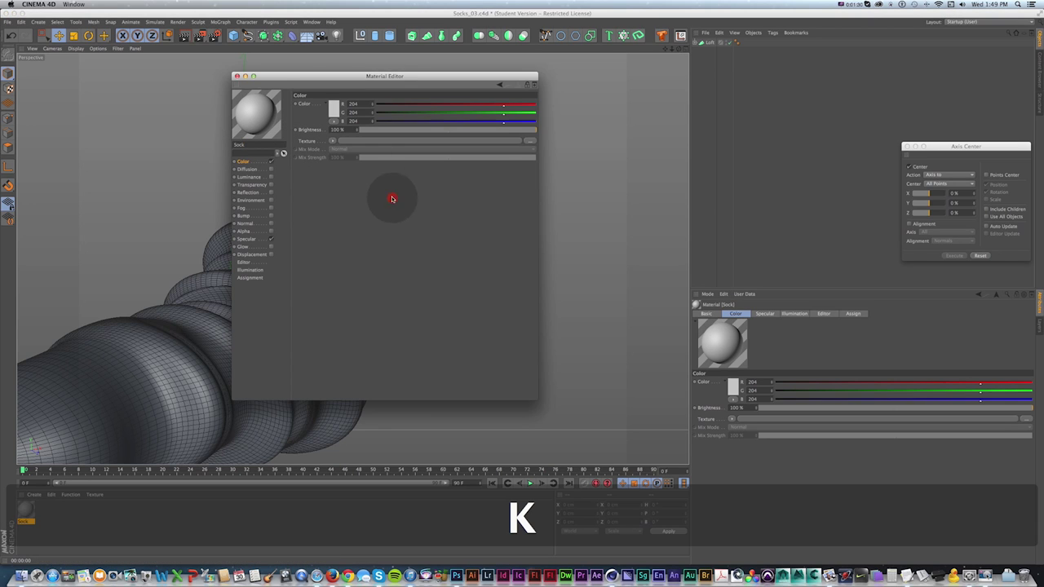
click(332, 141)
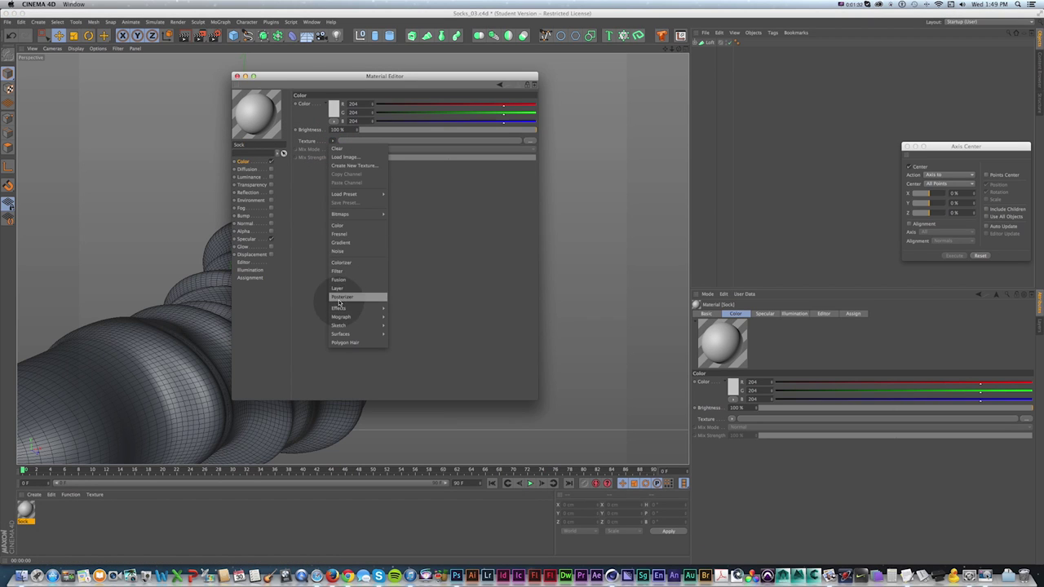
click(345, 243)
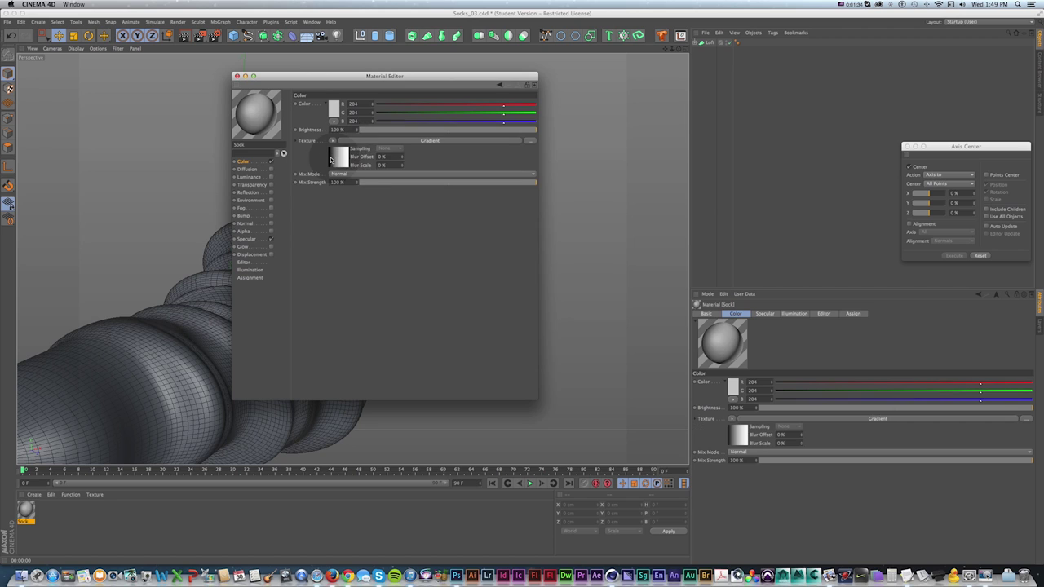
- Open the Sock material's gradient shader and create a solid red stripe at its start using two bright red knots
click(335, 160)
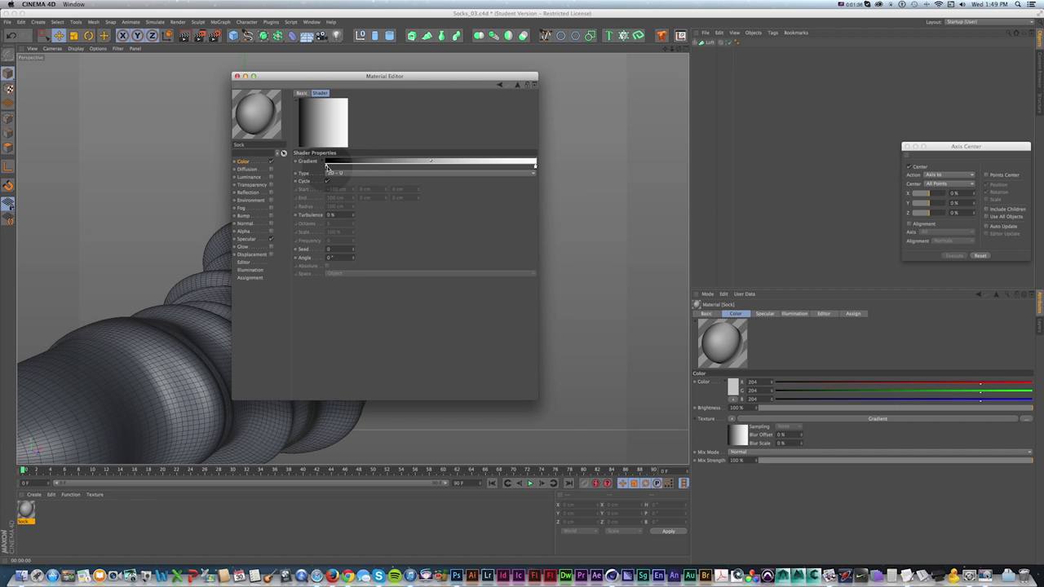
double_click(327, 167)
click(334, 146)
click(341, 201)
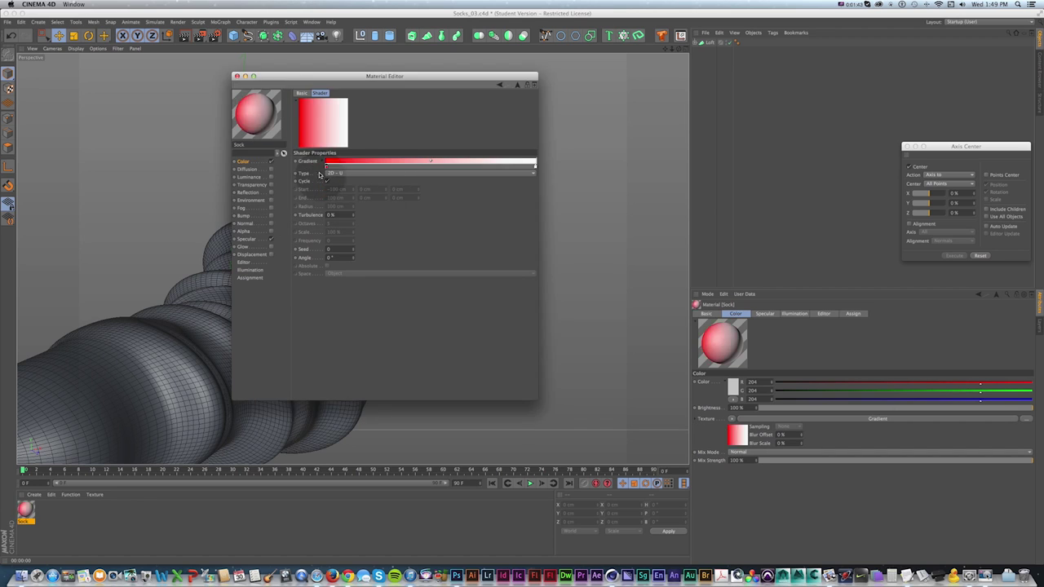
double_click(326, 167)
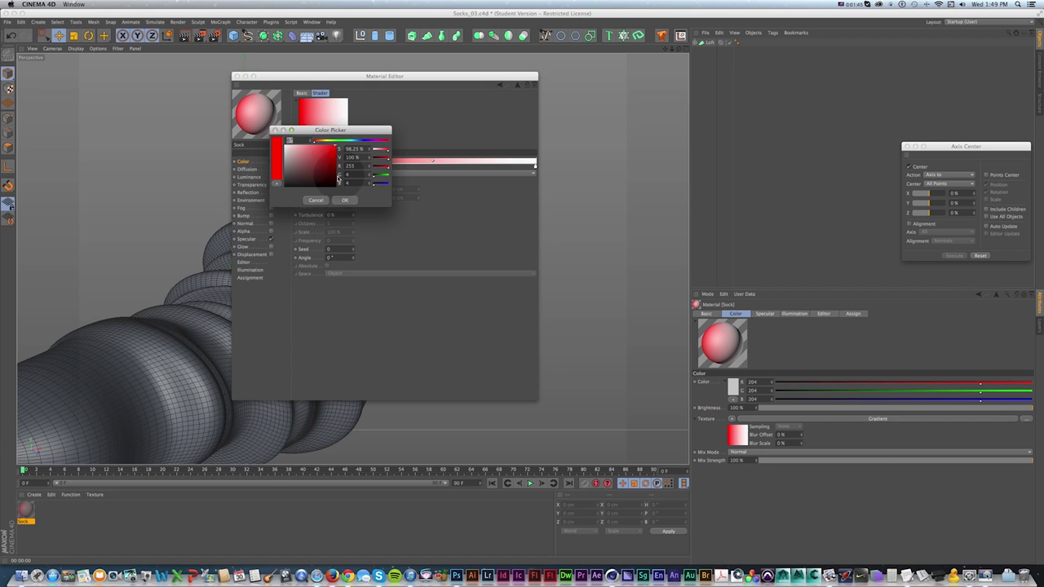
click(344, 200)
- Add a pair of white knots right after the red stripe to form a hard-edged white band
double_click(334, 166)
drag(333, 165, 273, 136)
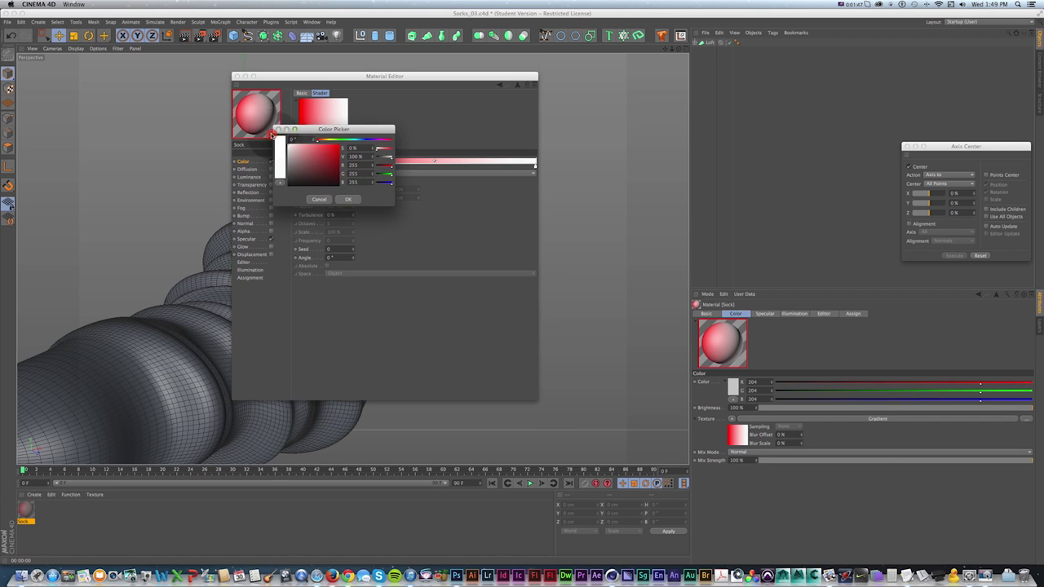
click(351, 199)
double_click(333, 166)
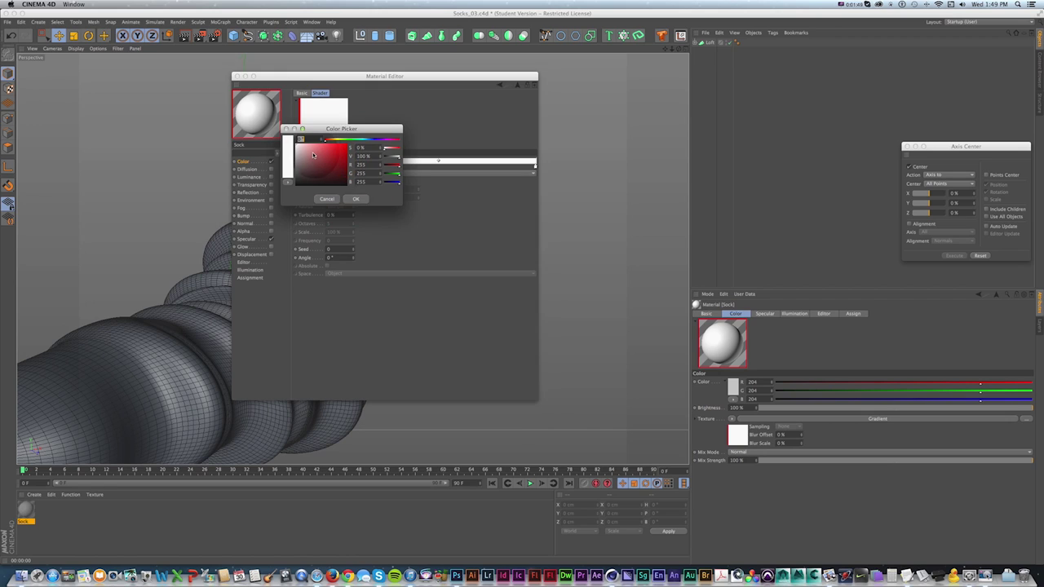
click(356, 200)
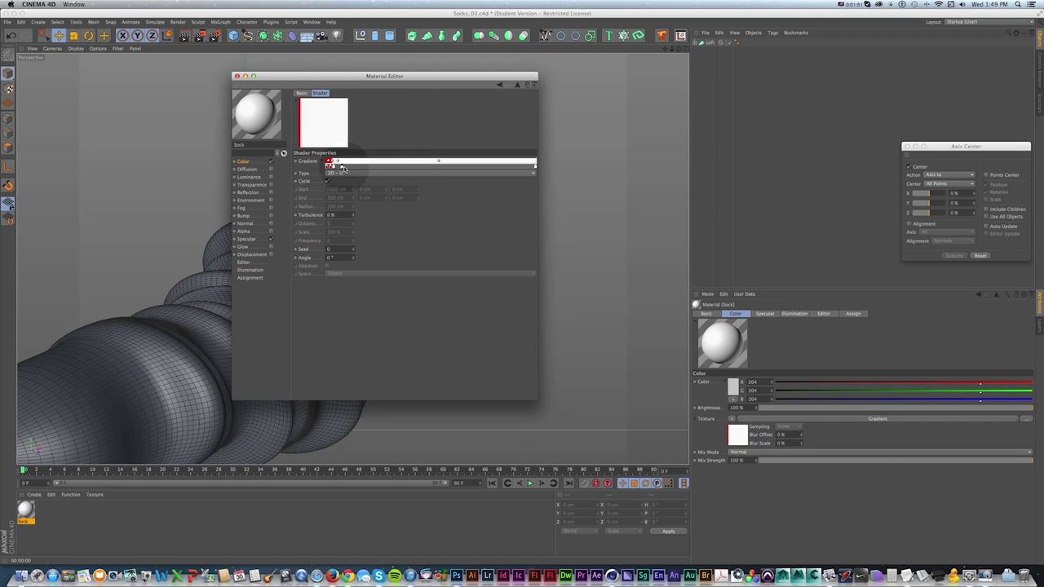
- Add a dark green stripe after the white band with two green knots, followed by a pair of white knots
double_click(342, 167)
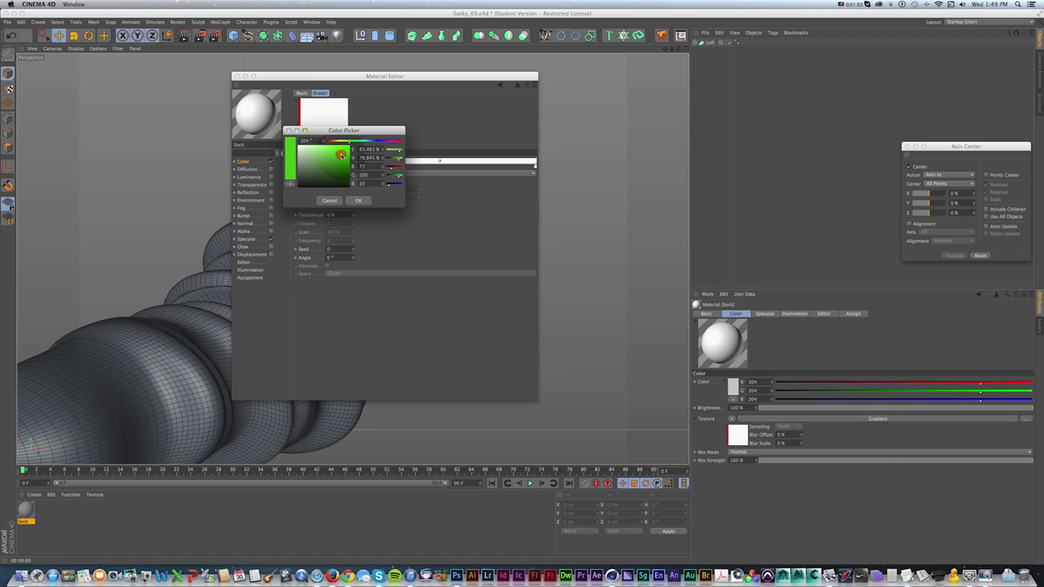
click(359, 201)
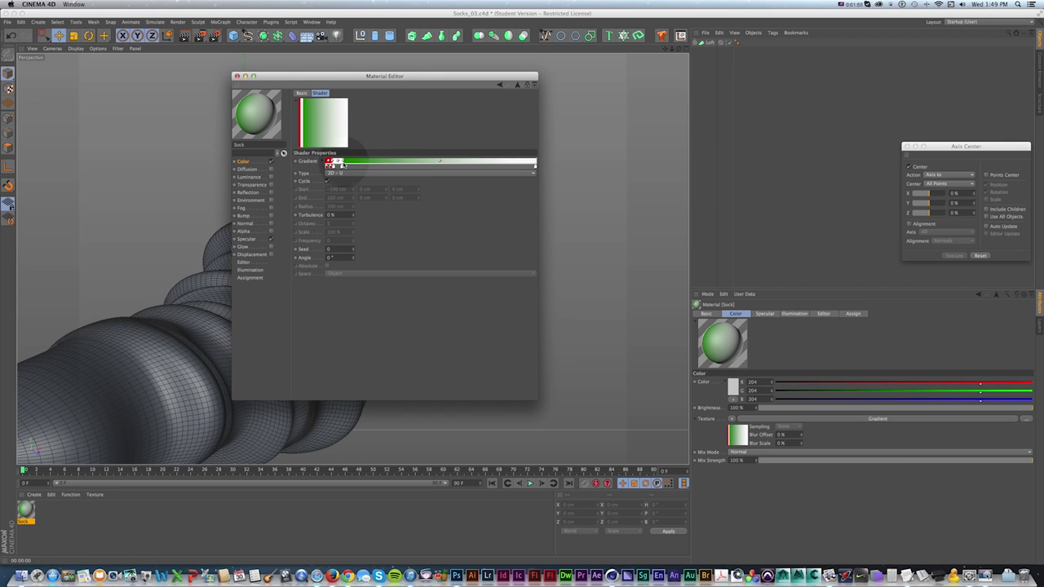
double_click(347, 166)
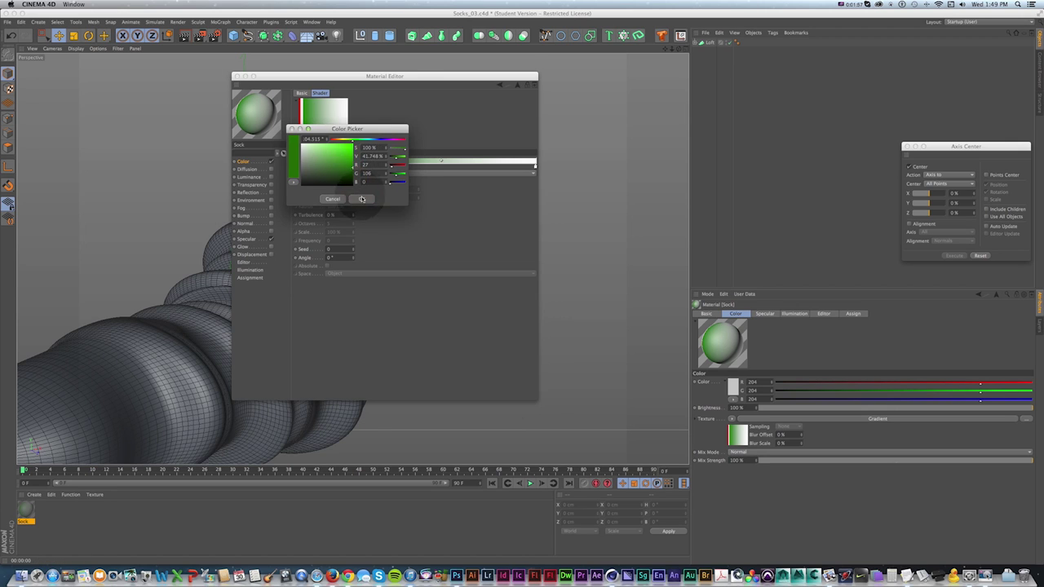
click(361, 199)
double_click(349, 168)
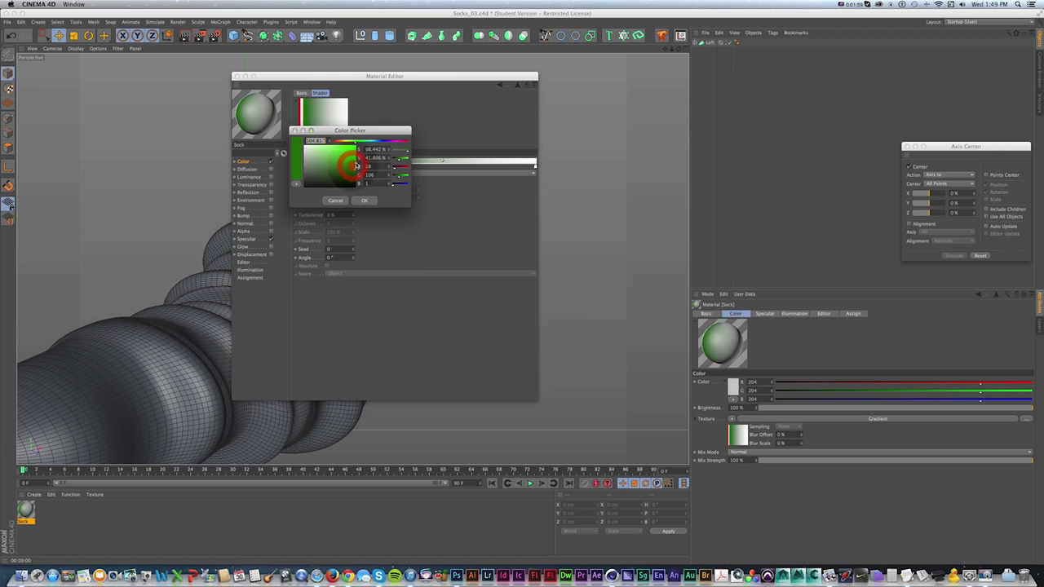
click(368, 199)
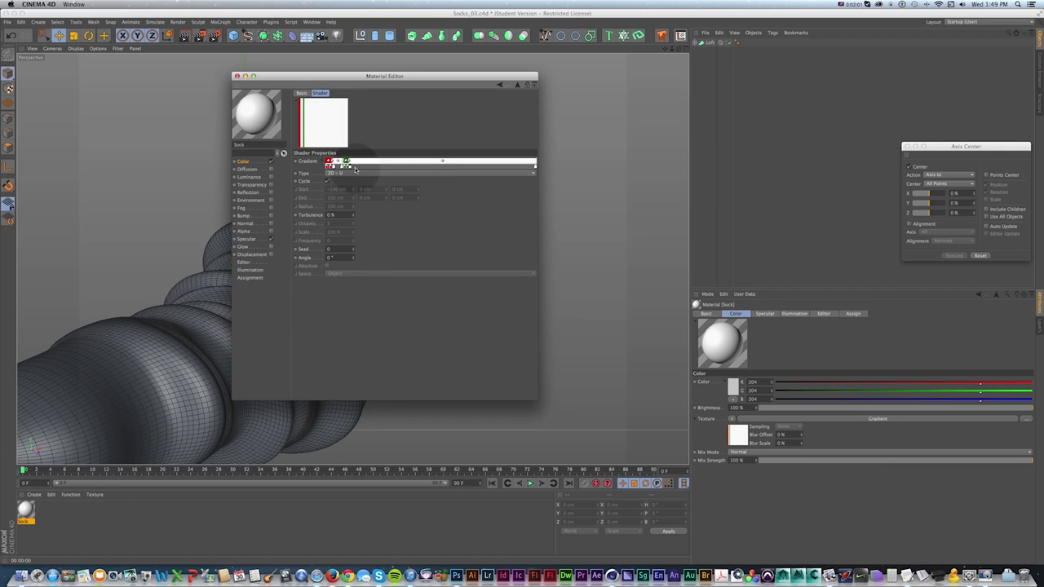
double_click(355, 169)
click(367, 200)
- Add a second bright red stripe after the green one with two red knots, followed by a pair of white knots
double_click(357, 168)
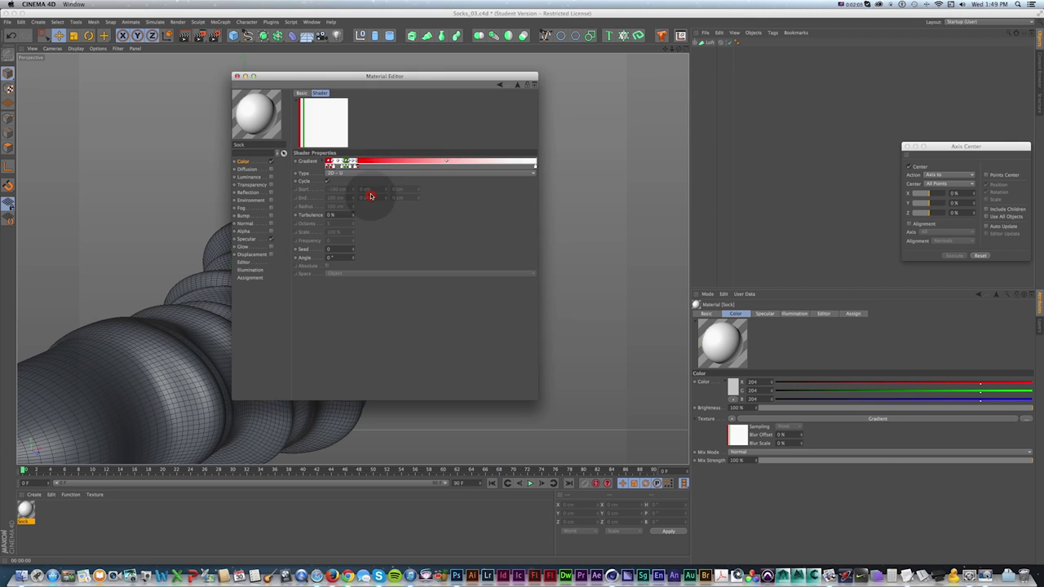
click(366, 168)
click(377, 200)
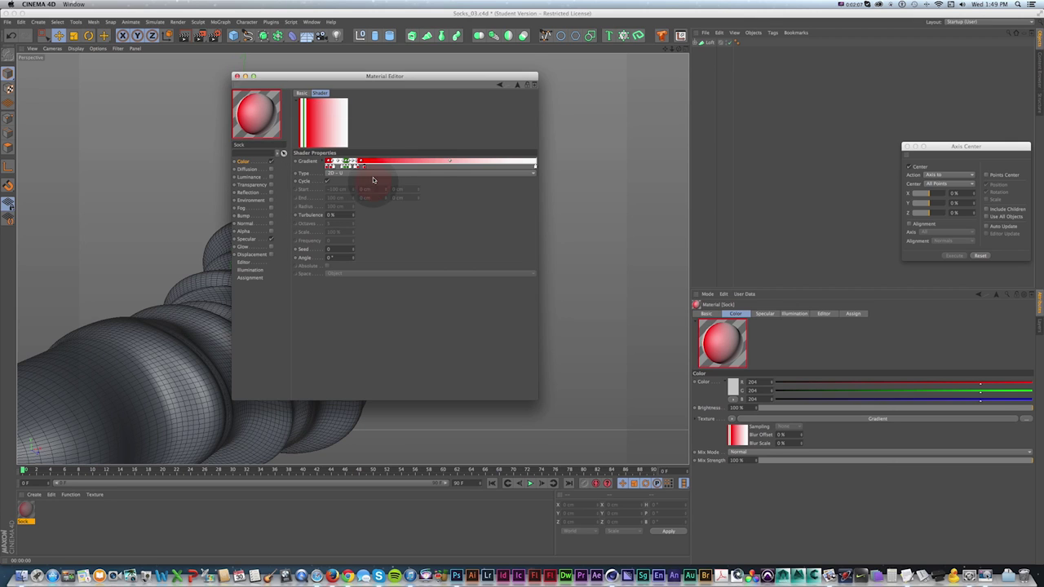
double_click(365, 167)
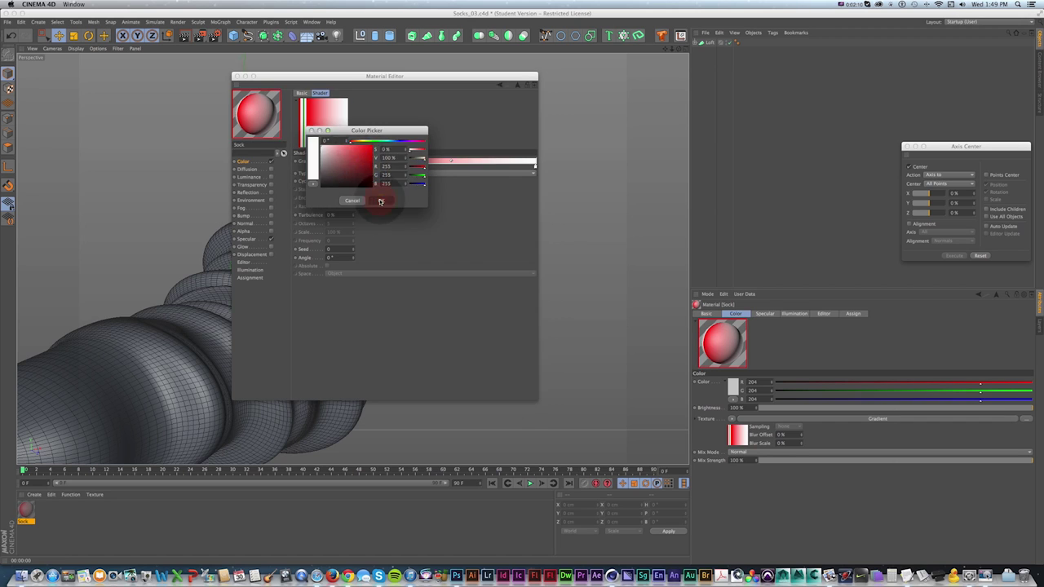
click(381, 200)
double_click(374, 167)
click(389, 197)
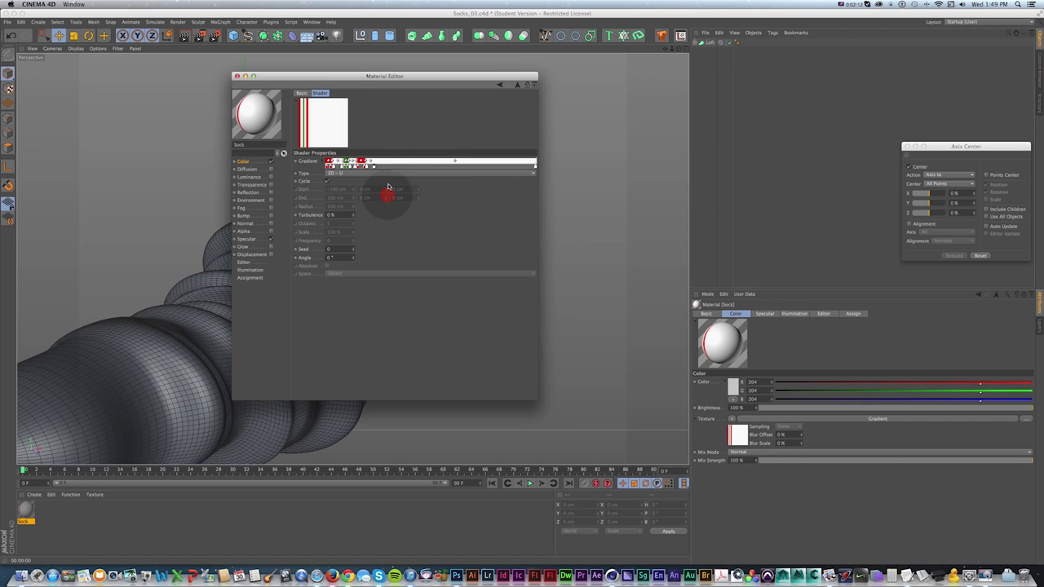
- Add a dark red stripe with two knots and move the gradient's white end knot up against its trailing edge
double_click(379, 167)
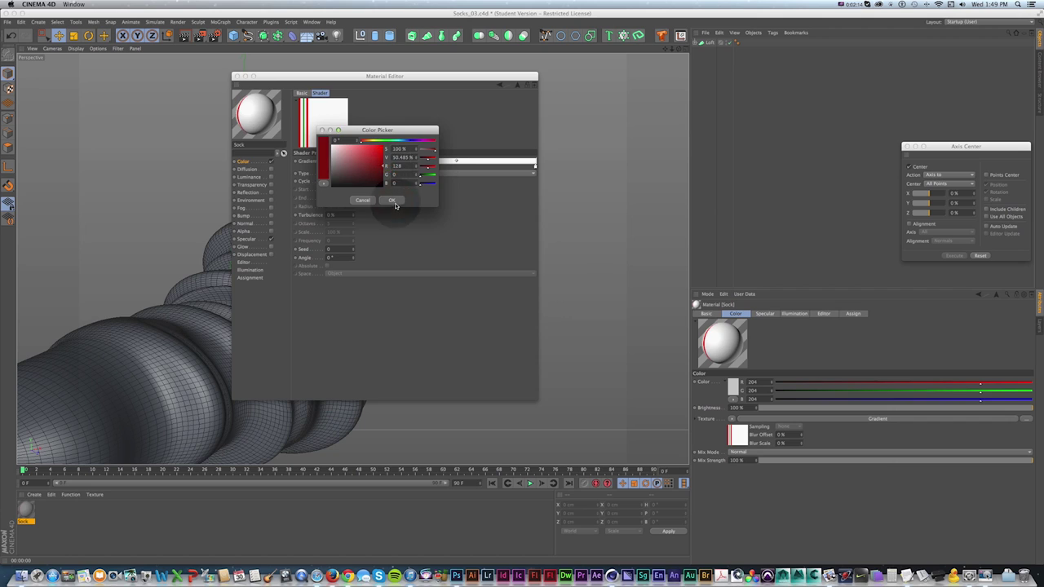
click(392, 201)
double_click(392, 168)
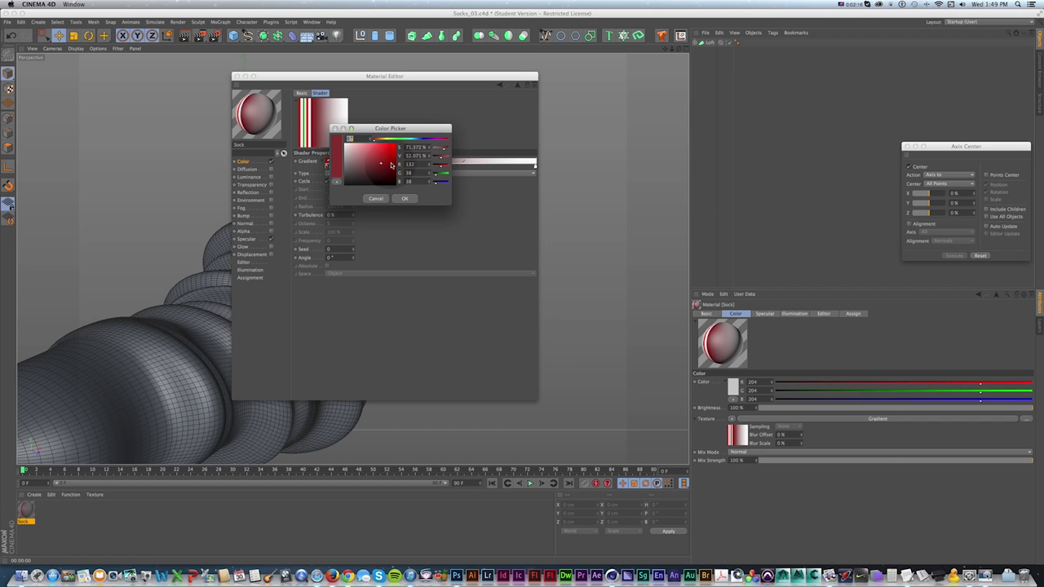
click(403, 197)
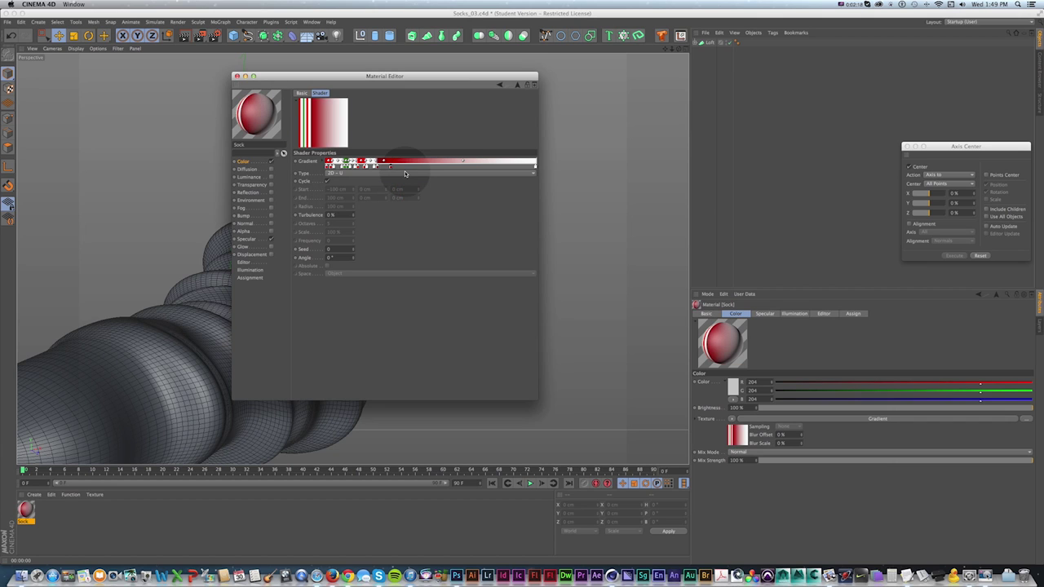
drag(535, 167, 392, 166)
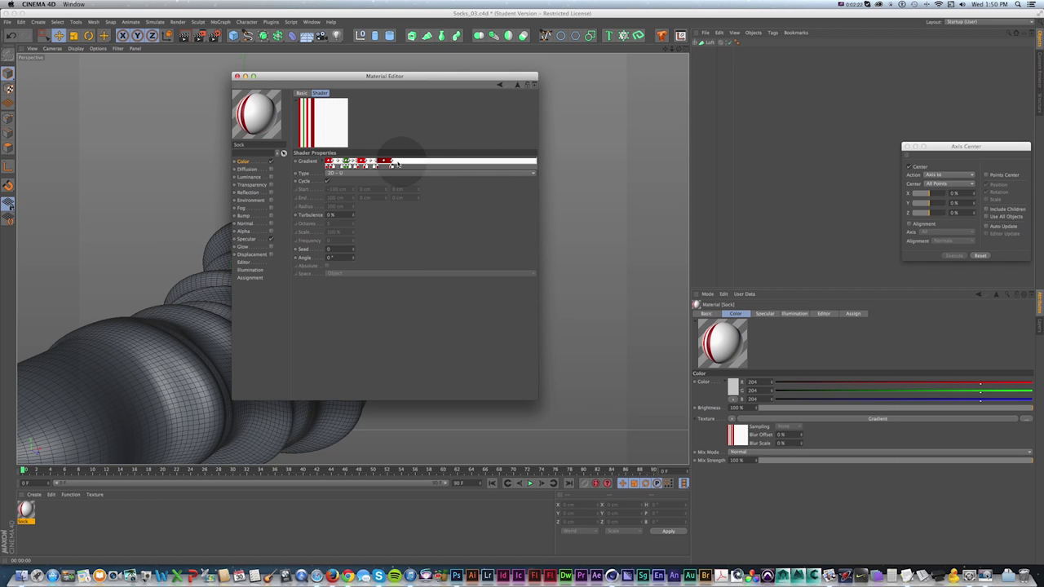
- Add a bluish-green stripe after the dark red one and close it off with a white knot
double_click(394, 167)
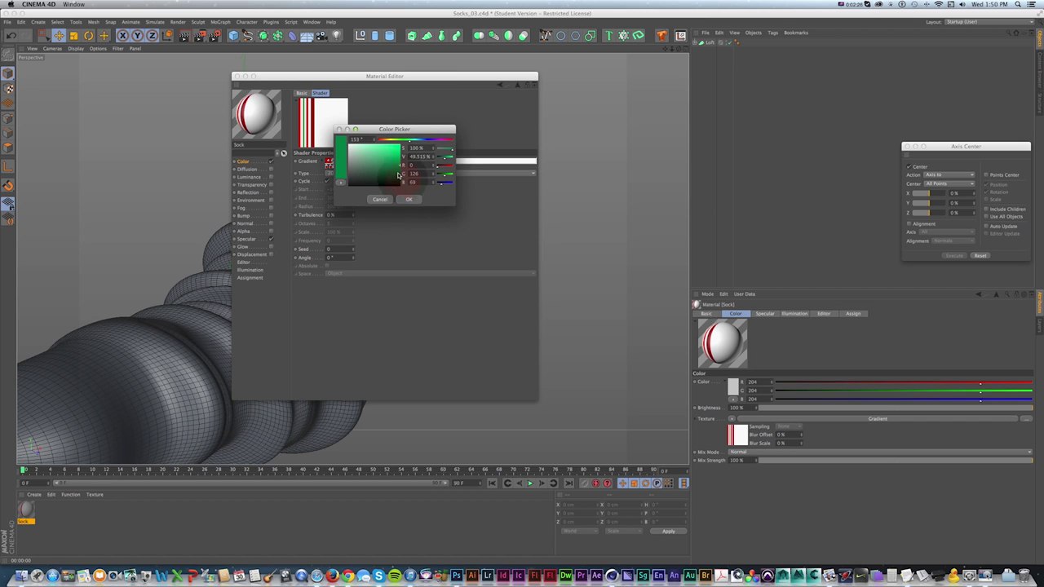
click(408, 200)
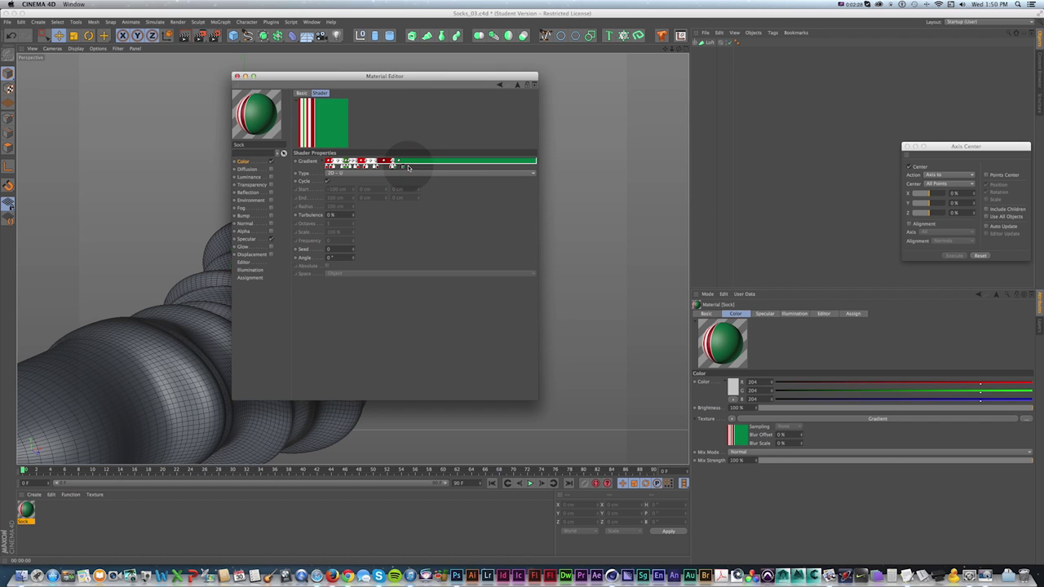
double_click(407, 166)
click(363, 146)
click(422, 200)
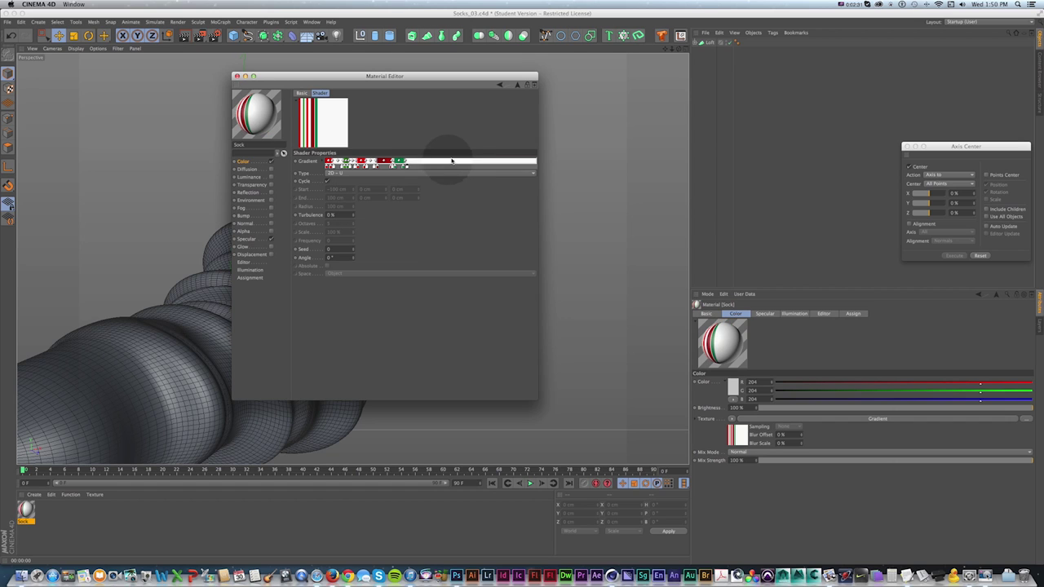
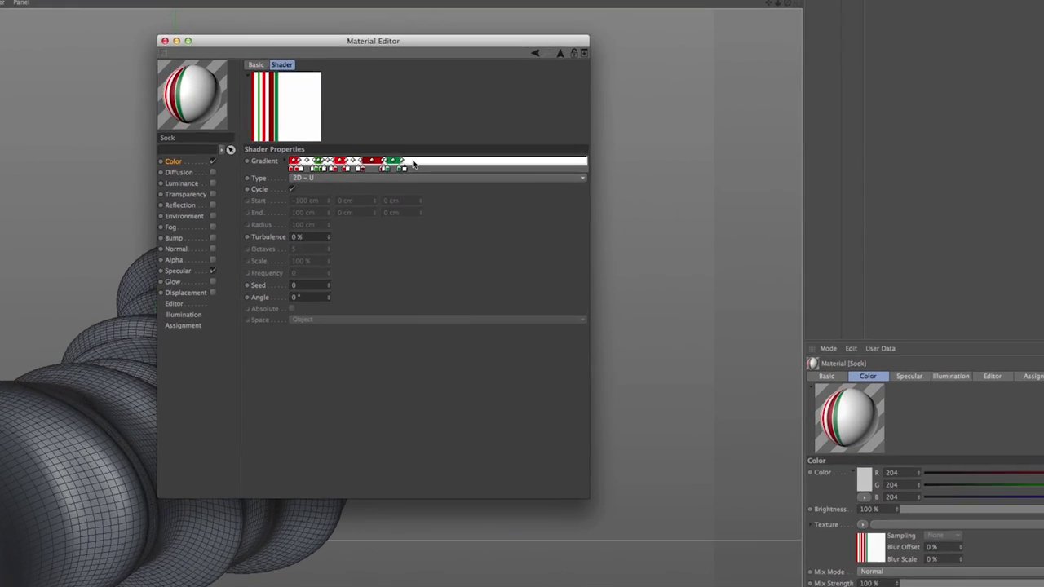
- Distribute the gradient's knots evenly, and shift the white knots against the coloured stripes to sharpen their edges
right_click(414, 164)
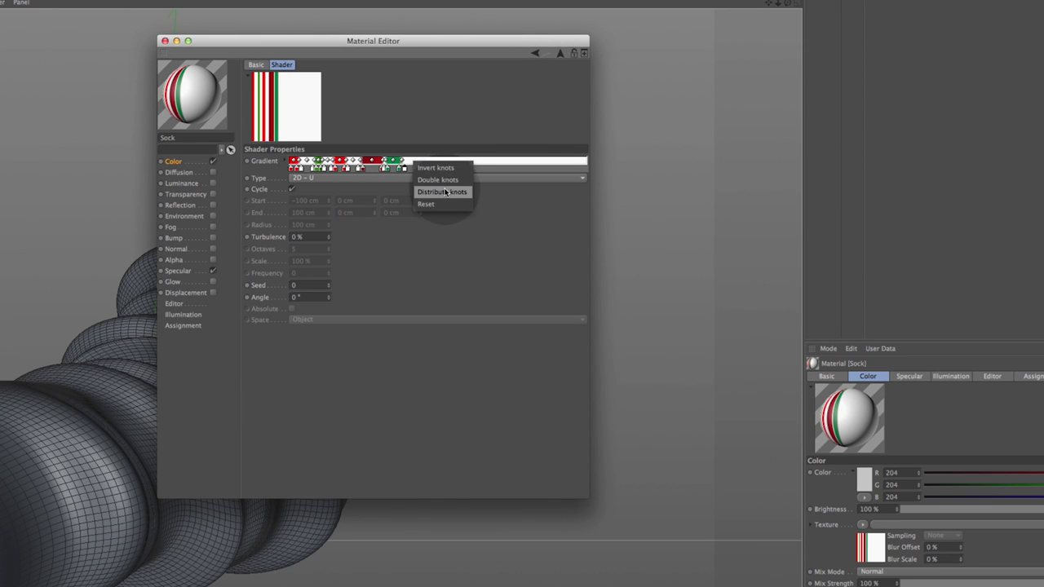
click(444, 192)
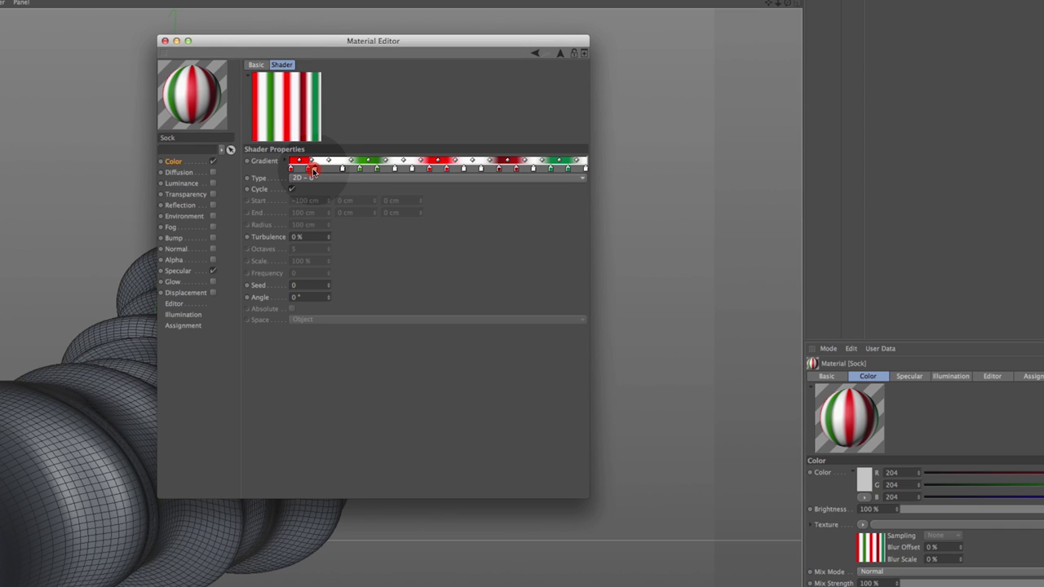
click(343, 170)
click(357, 170)
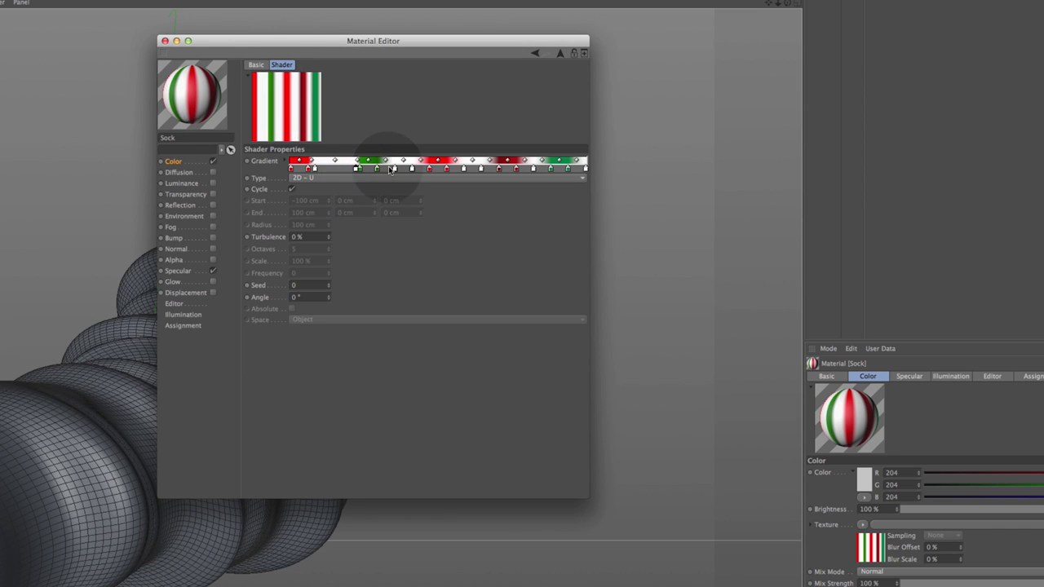
click(384, 170)
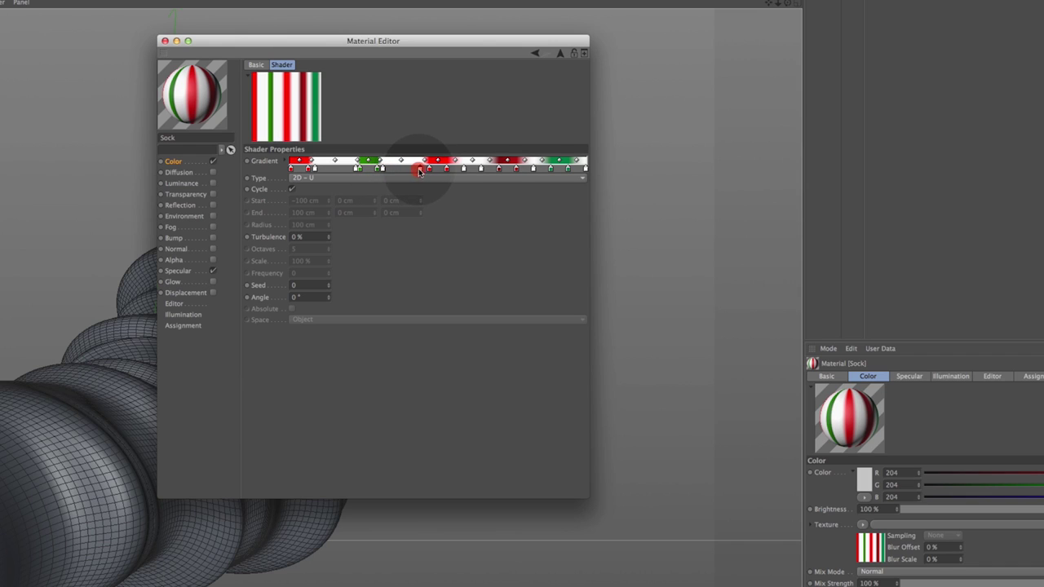
click(424, 170)
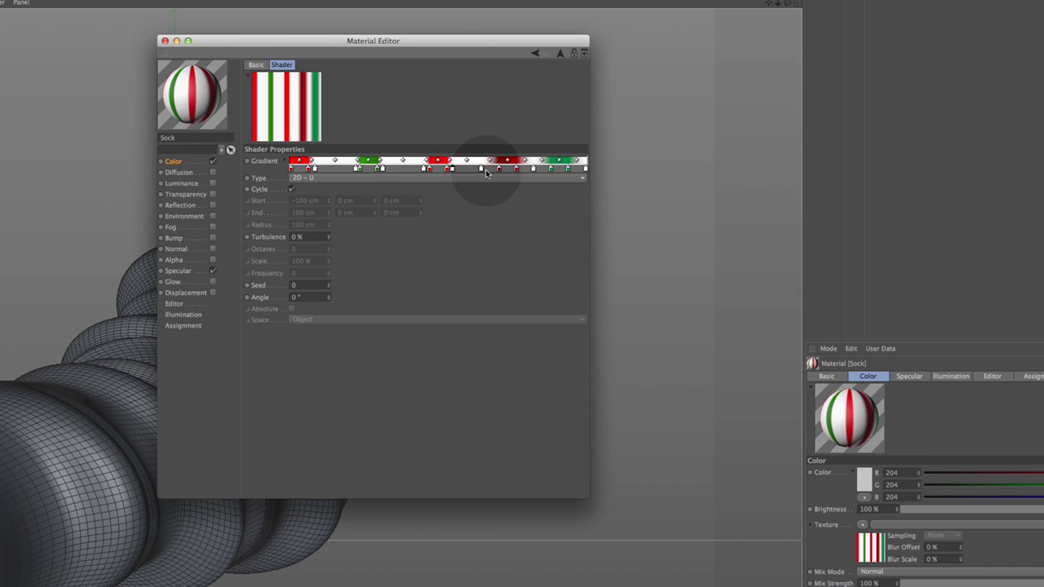
drag(481, 170, 495, 171)
click(551, 170)
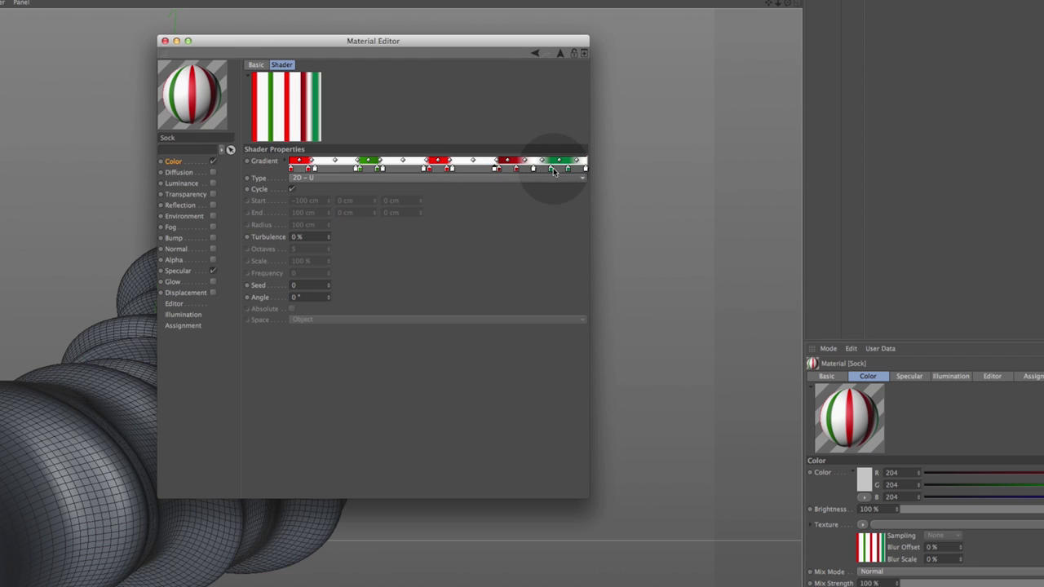
click(568, 169)
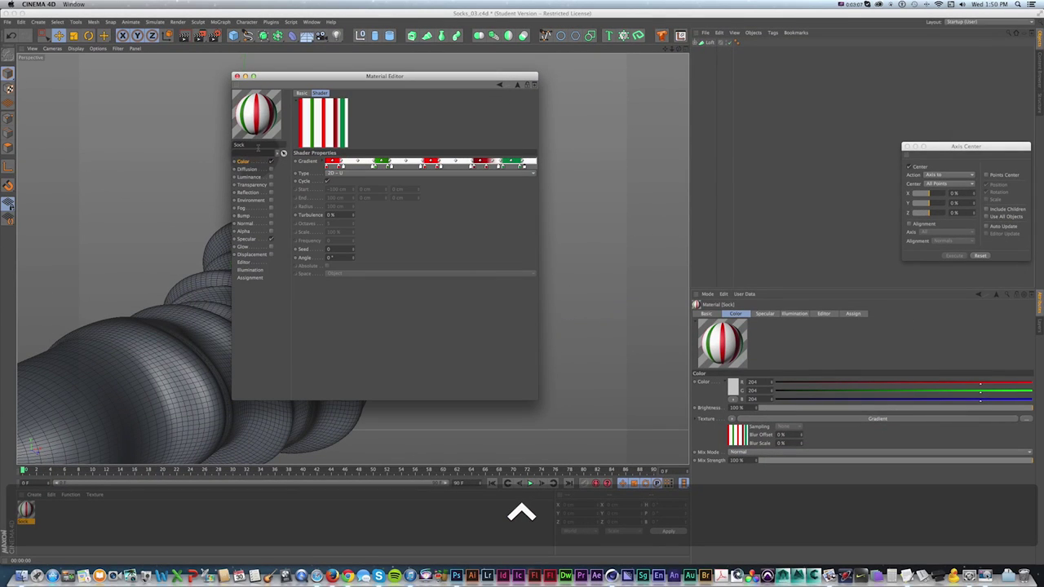
- Close the material editor and apply the Sock material to the loft object
click(237, 76)
click(221, 187)
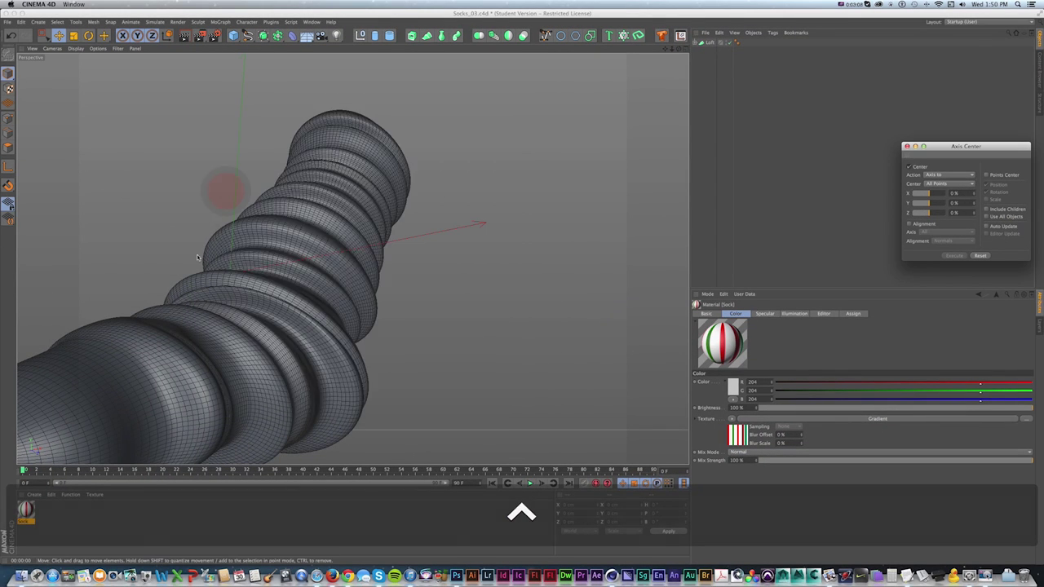
drag(26, 510, 711, 43)
alt+drag(322, 252, 414, 198)
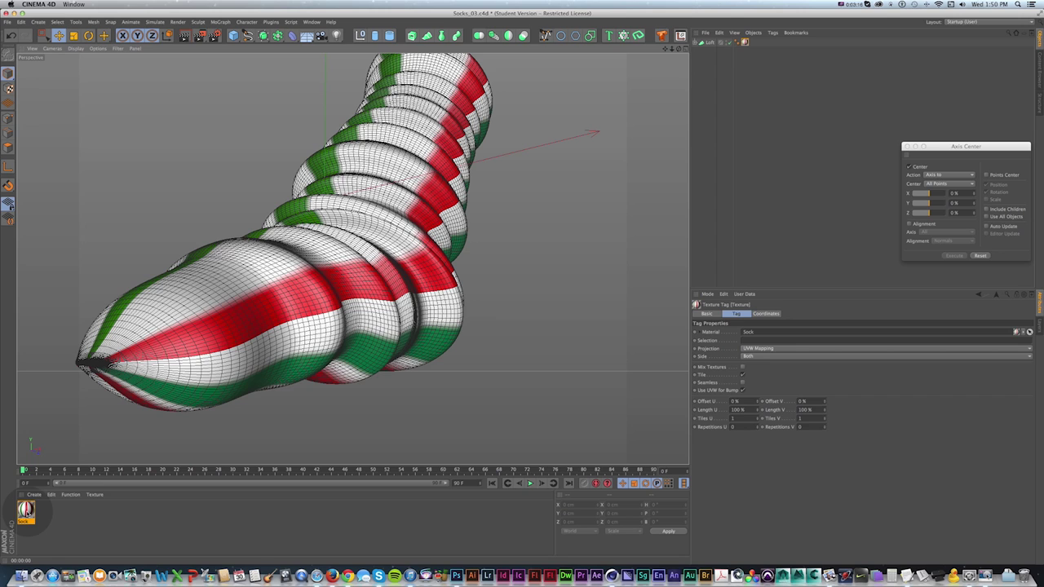
- Change the Sock material's colour gradient type to 2D - V and close the material editor
double_click(26, 510)
drag(229, 70, 468, 82)
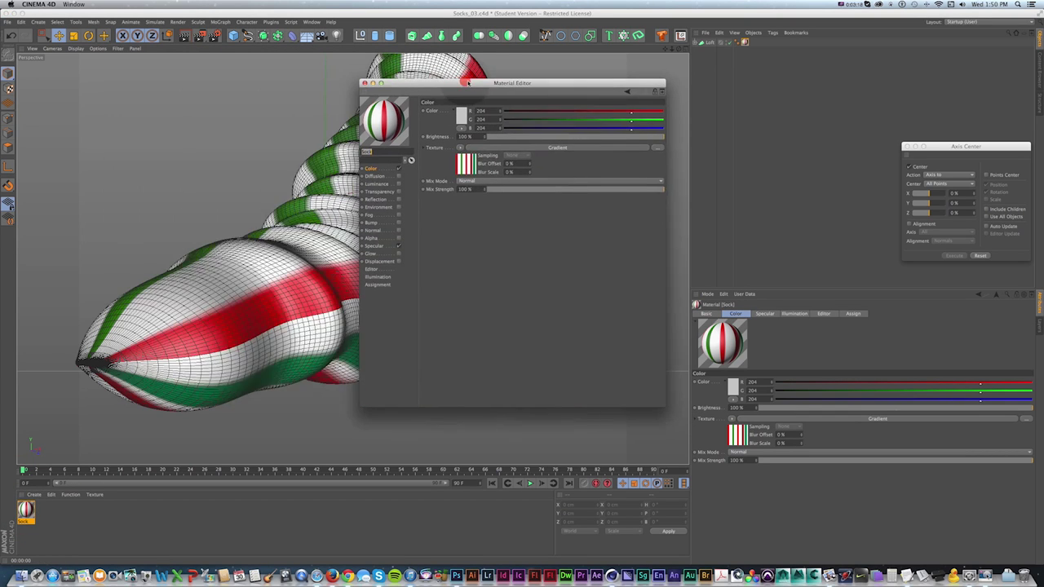
click(511, 148)
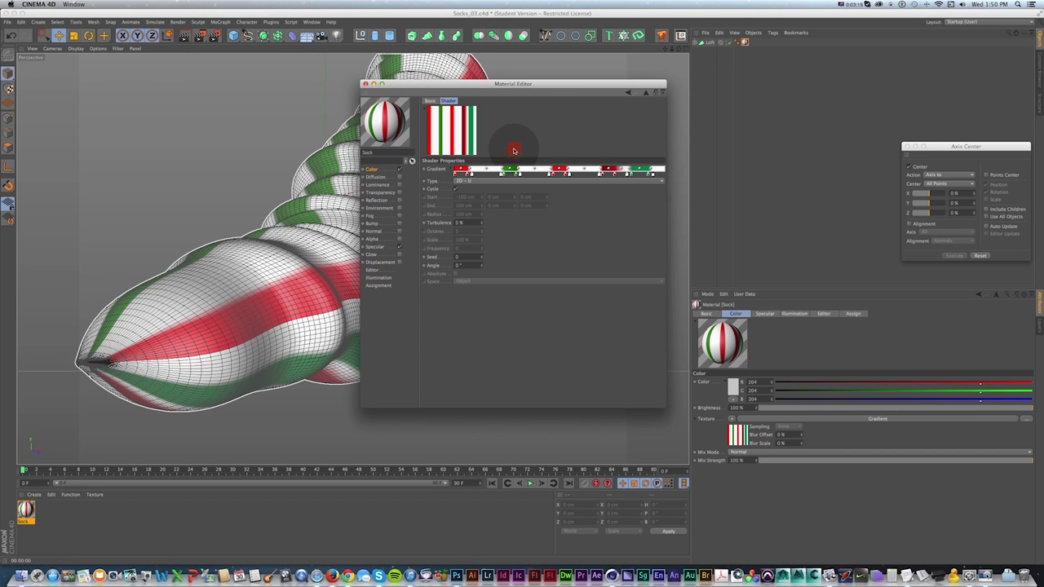
click(477, 182)
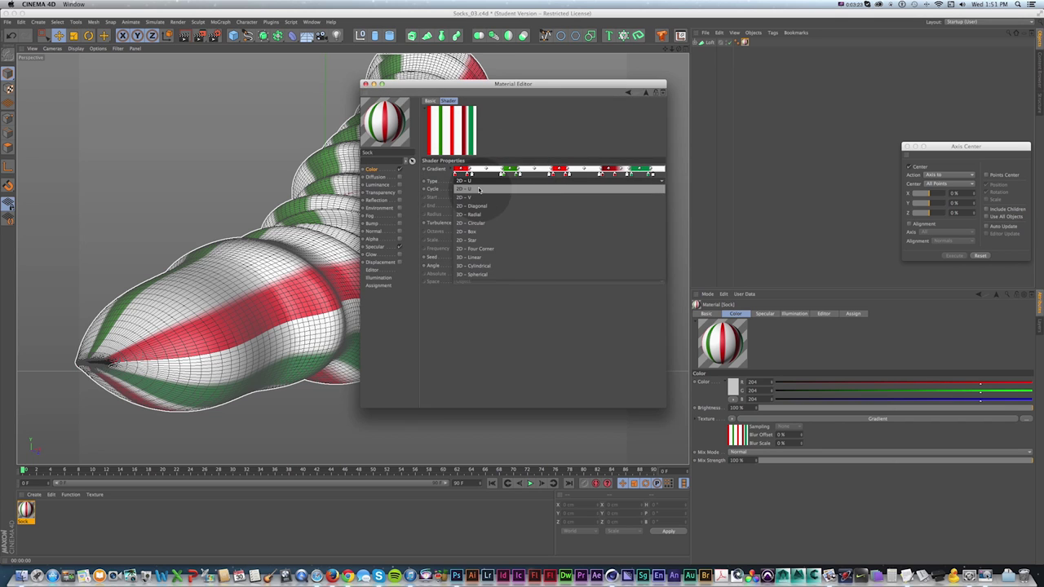
click(475, 198)
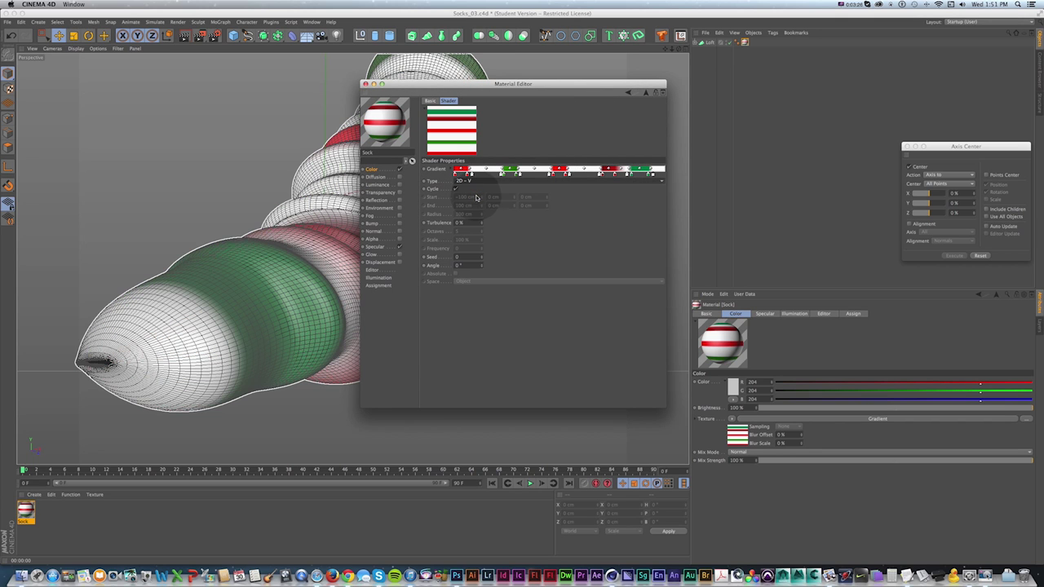
click(366, 84)
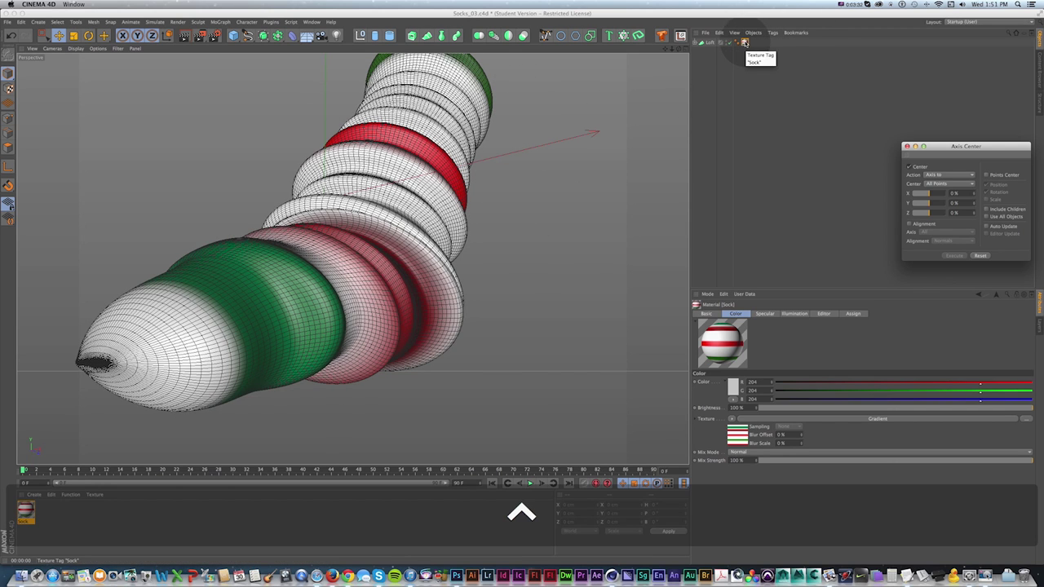
- Make the loft's Sock texture seamless, with Tiles V at about 6.57 and Offset V at 3 %
click(744, 42)
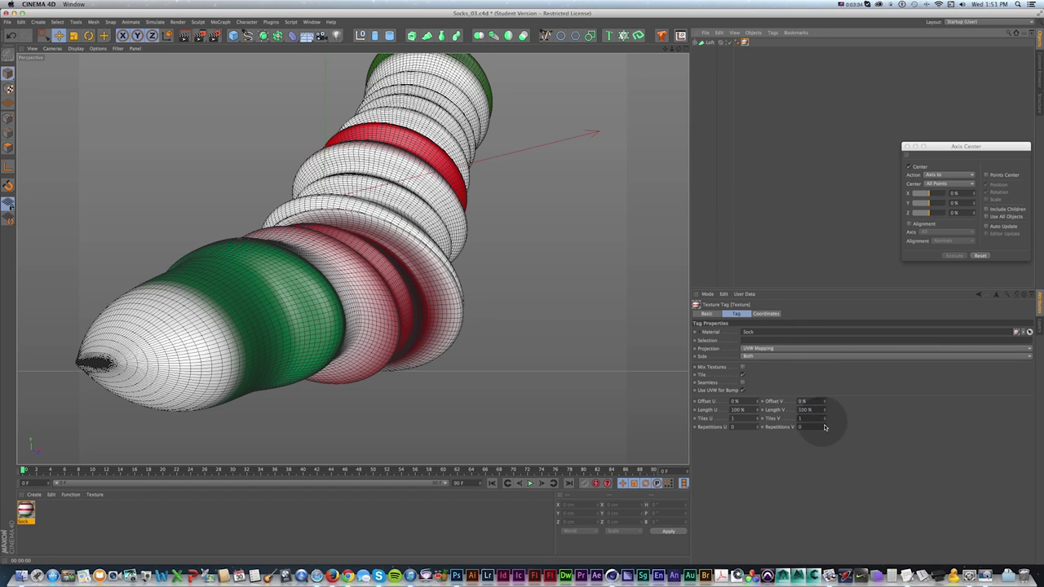
click(741, 384)
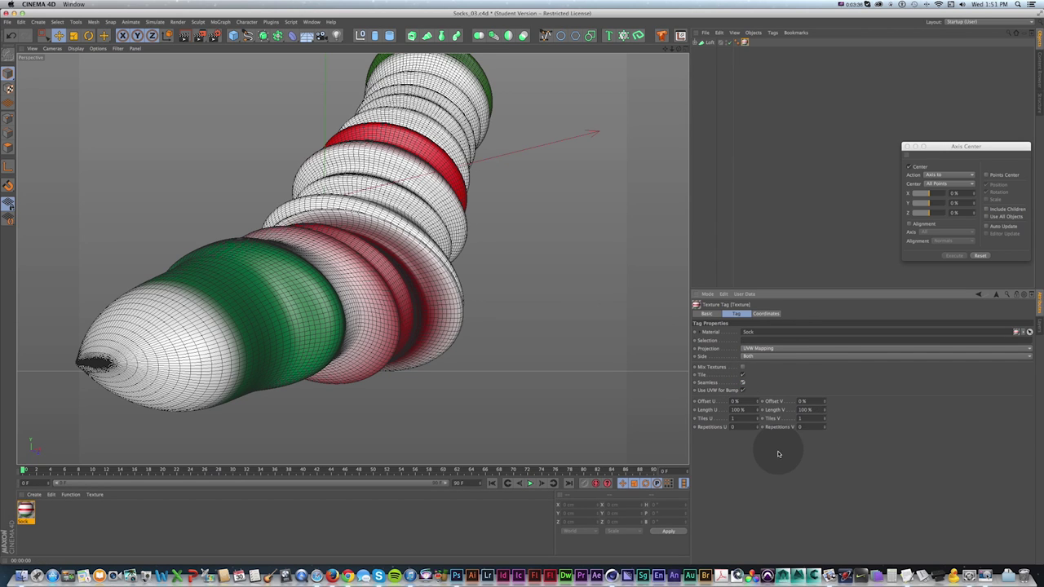
drag(823, 422, 804, 420)
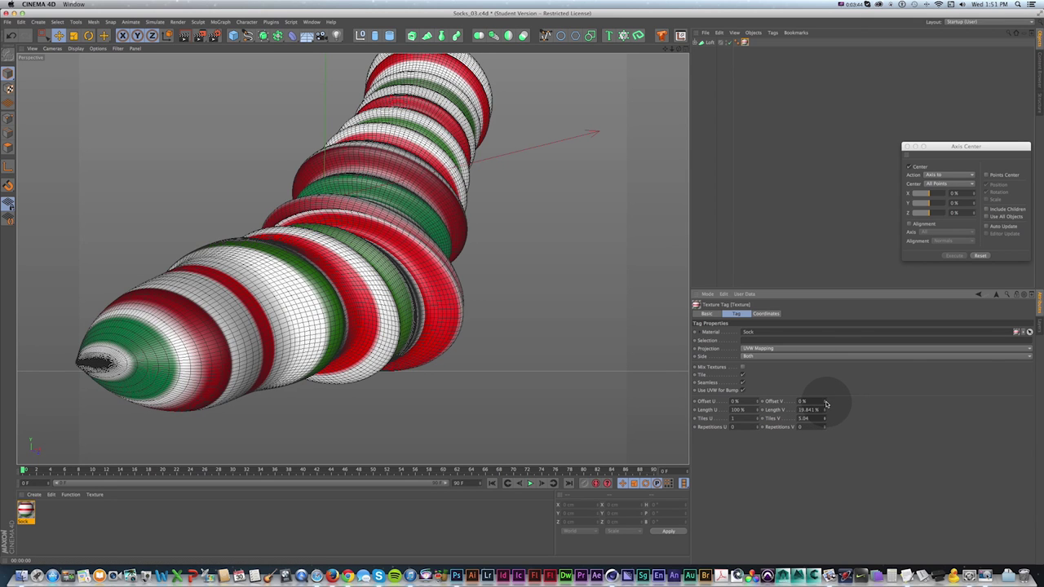
drag(824, 402, 826, 418)
click(815, 410)
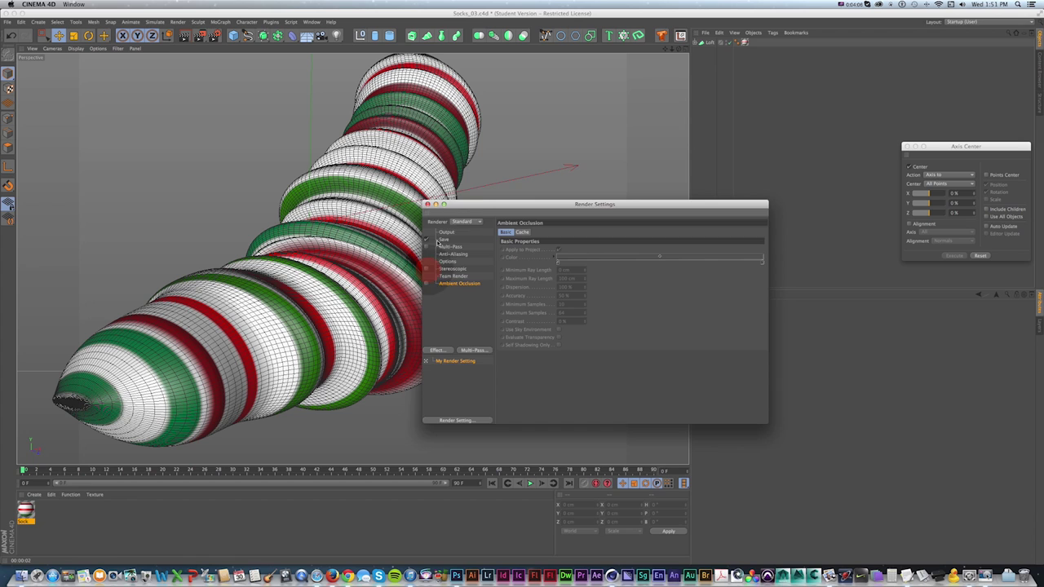
- Render the view, enable Ambient Occlusion in the render settings, render again for comparison and close the settings
drag(441, 214, 532, 224)
key(super+r)
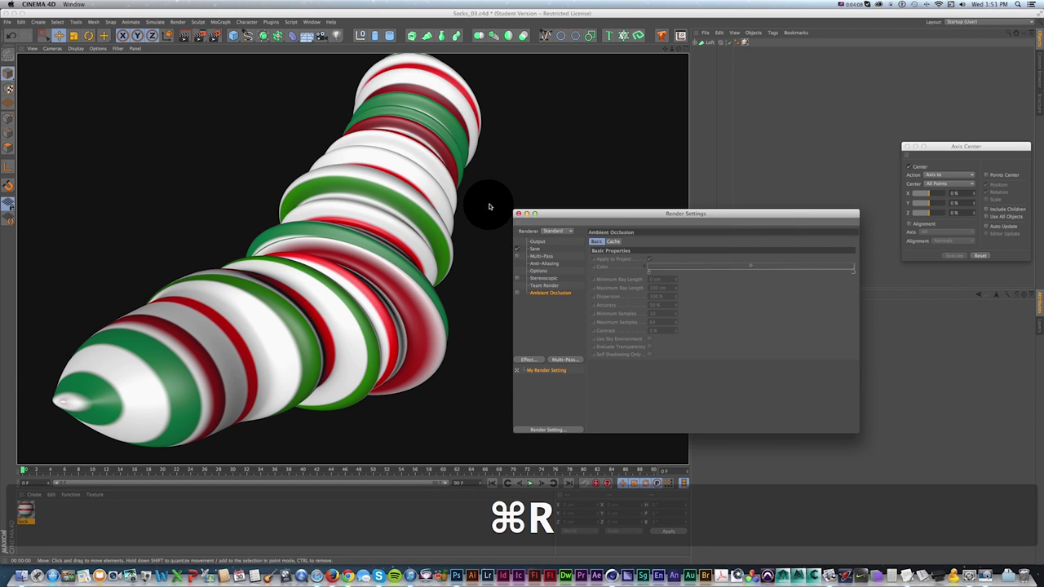
click(517, 293)
key(super+r)
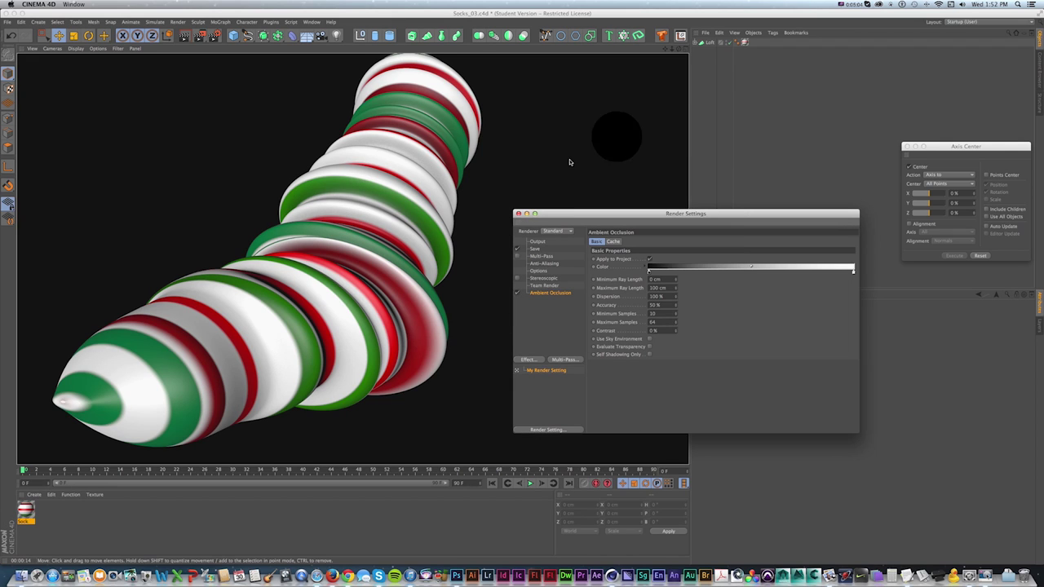
click(519, 214)
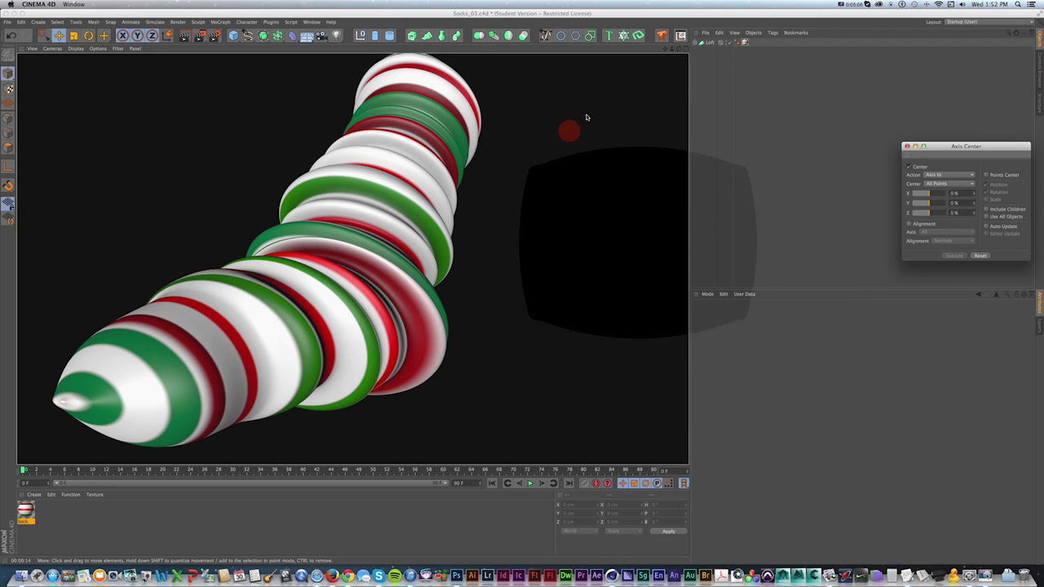
- Set the Sock texture tag's Offset V to 4 %
click(744, 42)
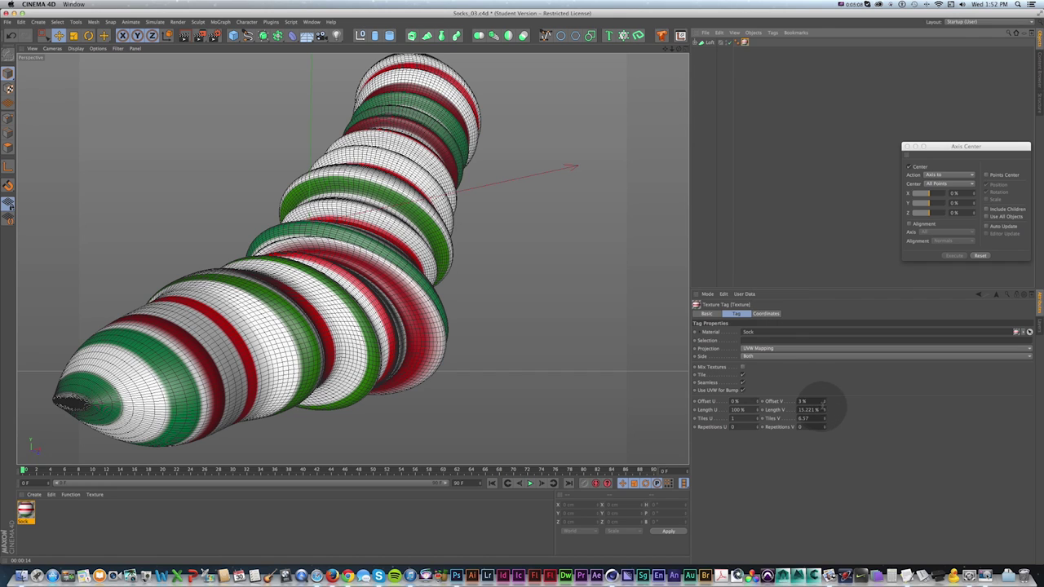
click(825, 402)
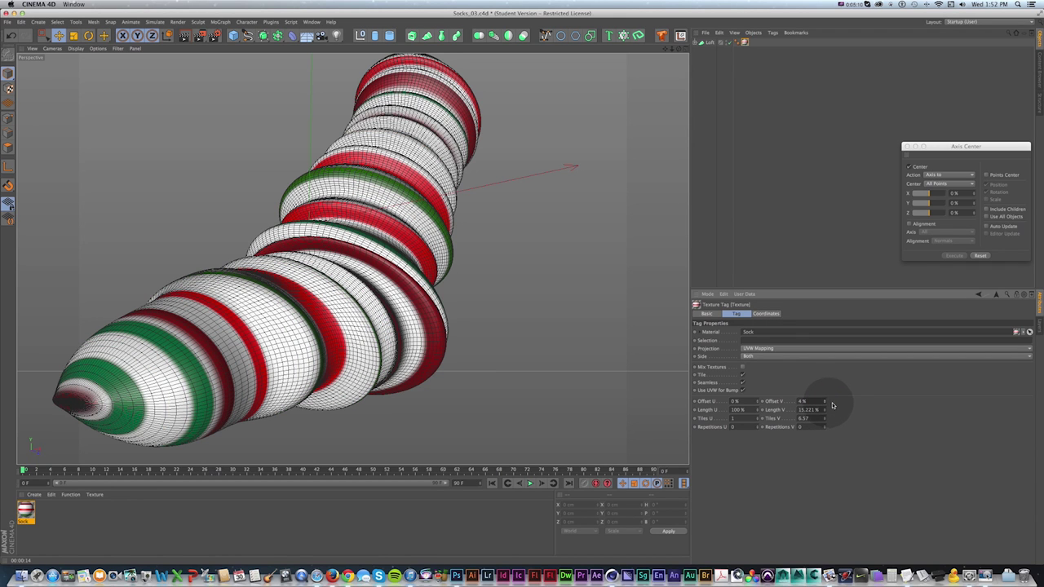
- Select the loft's last circle spline at the toe tip and scale it down to a radius of about 1.8 cm
click(695, 42)
scroll(767, 259, down, 5)
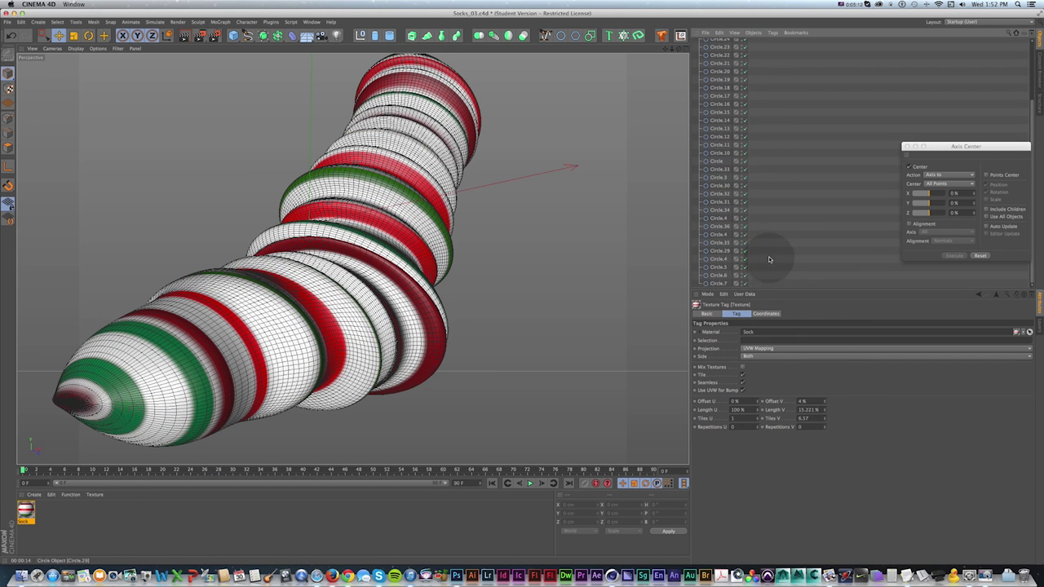
click(719, 284)
alt+drag(133, 393, 276, 317)
scroll(276, 317, up, 5)
key(t)
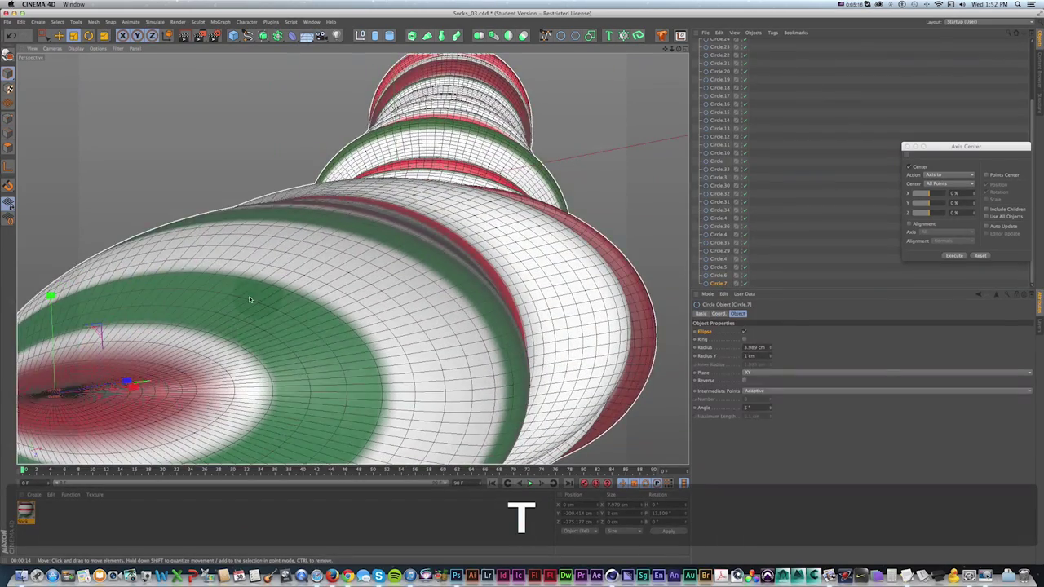
scroll(309, 244, down, 5)
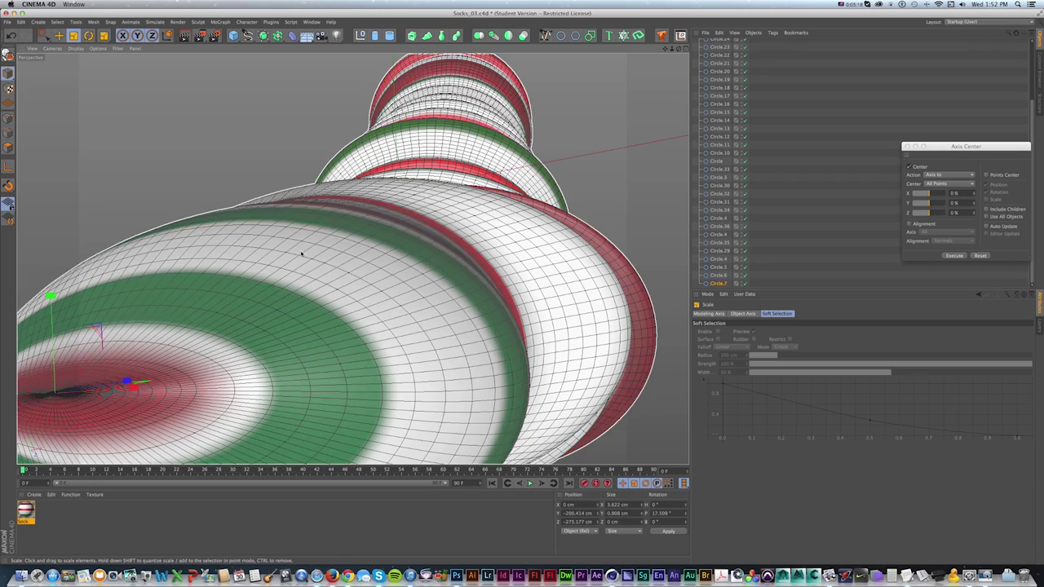
- Place an interactive render region over the toe tip and set the Sock texture's Offset V to 4.25 %
scroll(252, 293, up, 2)
key(alt+r)
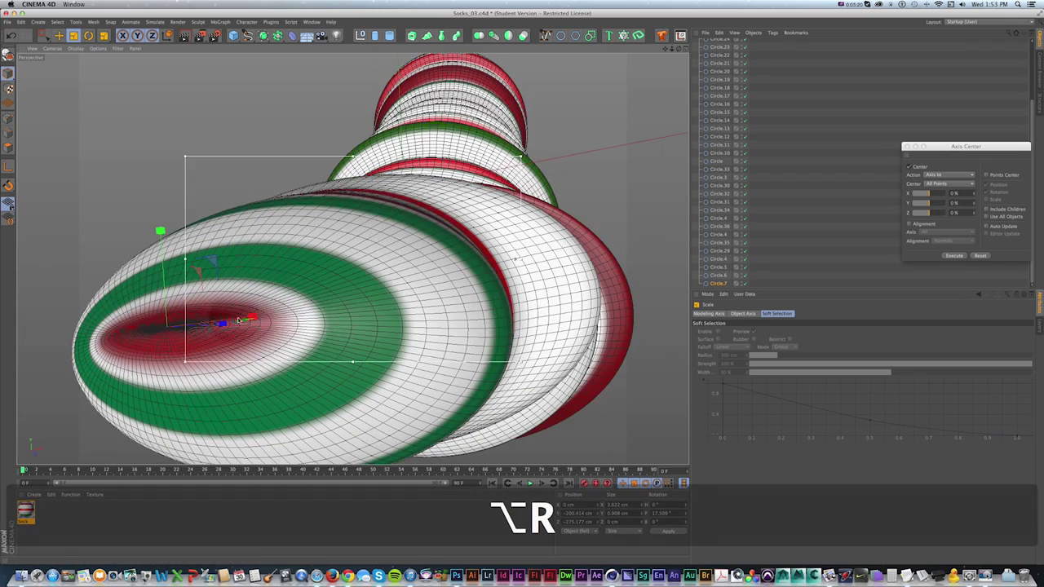
drag(186, 306, 93, 355)
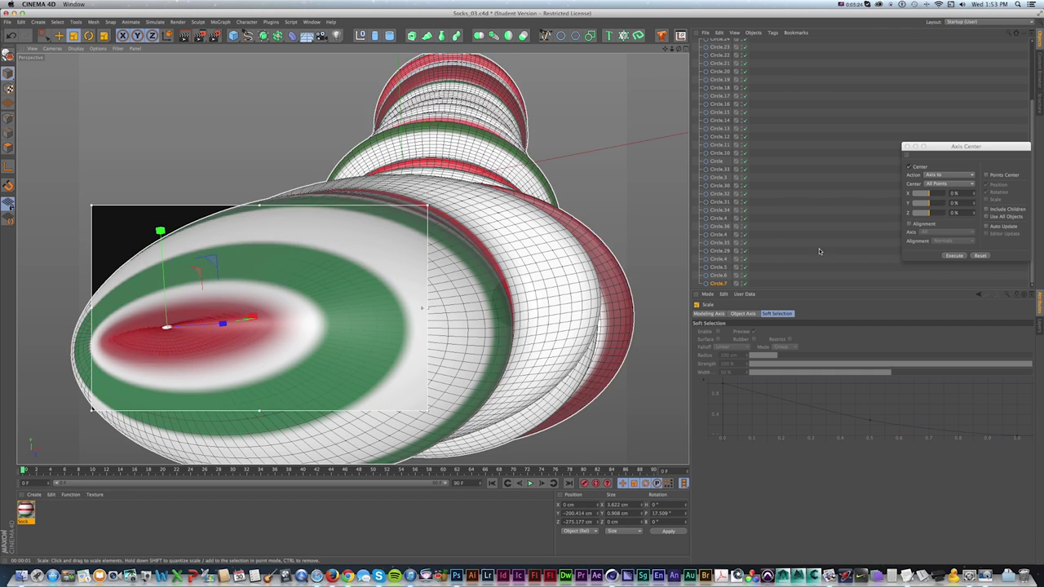
scroll(763, 63, up, 5)
click(760, 43)
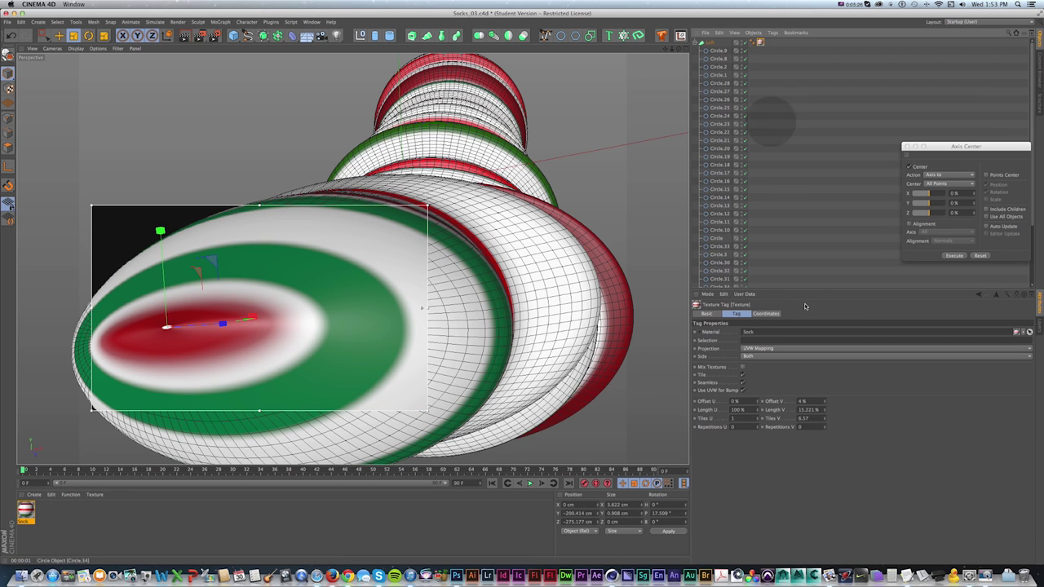
click(769, 401)
key(Return)
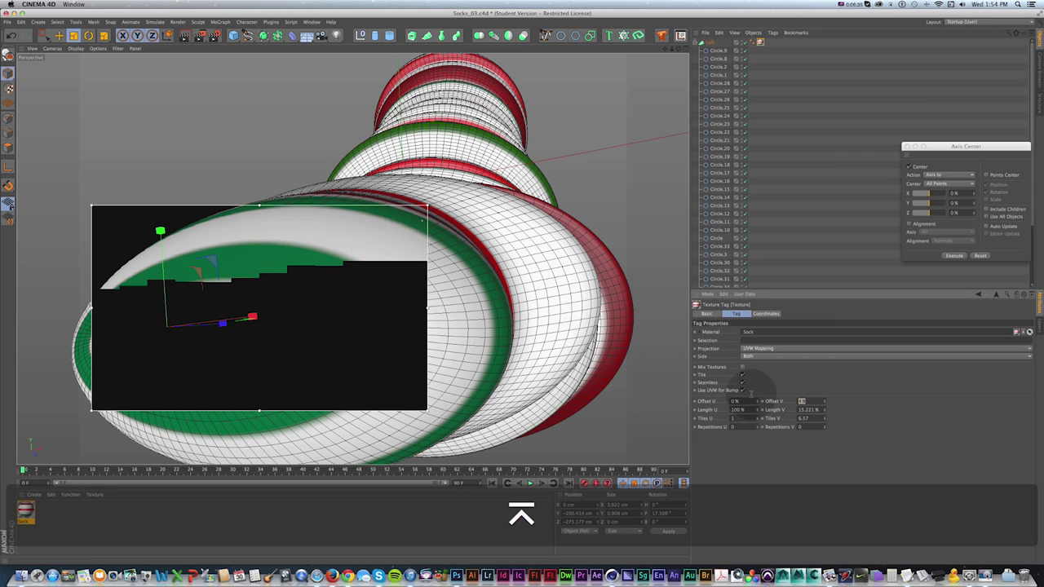
text(4.25)
key(Return)
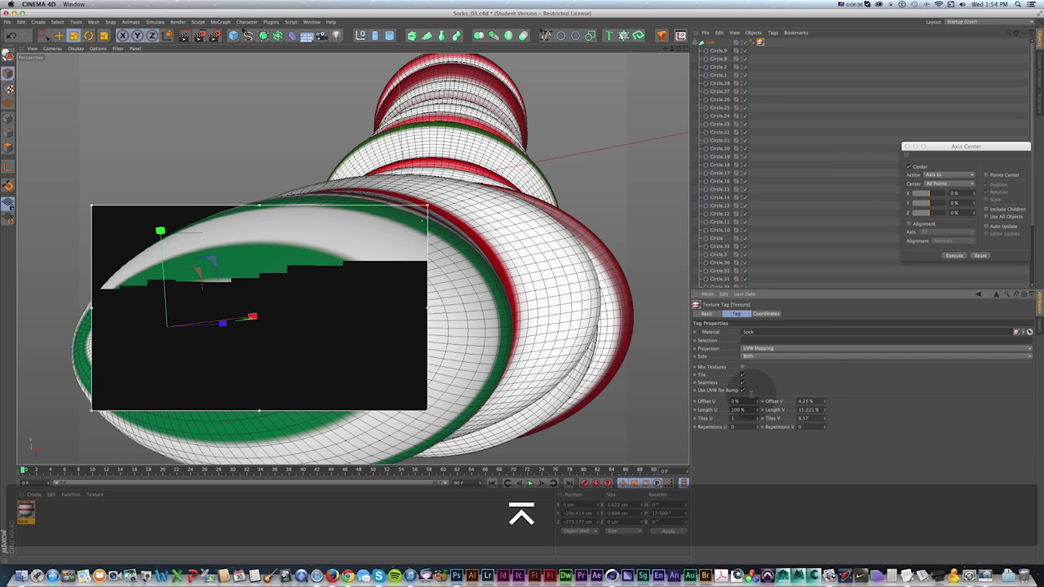
- Shrink the toe-tip circle to a size of about 1.1 by 0.28 cm and check it with the interactive render region
scroll(763, 245, down, 3)
click(721, 284)
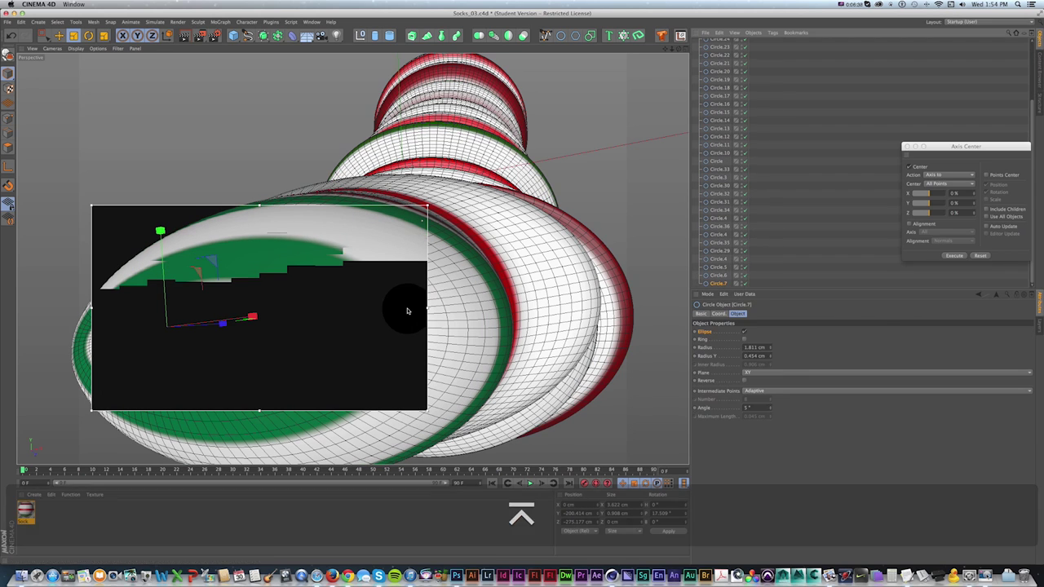
key(alt+r)
key(t)
drag(285, 280, 274, 283)
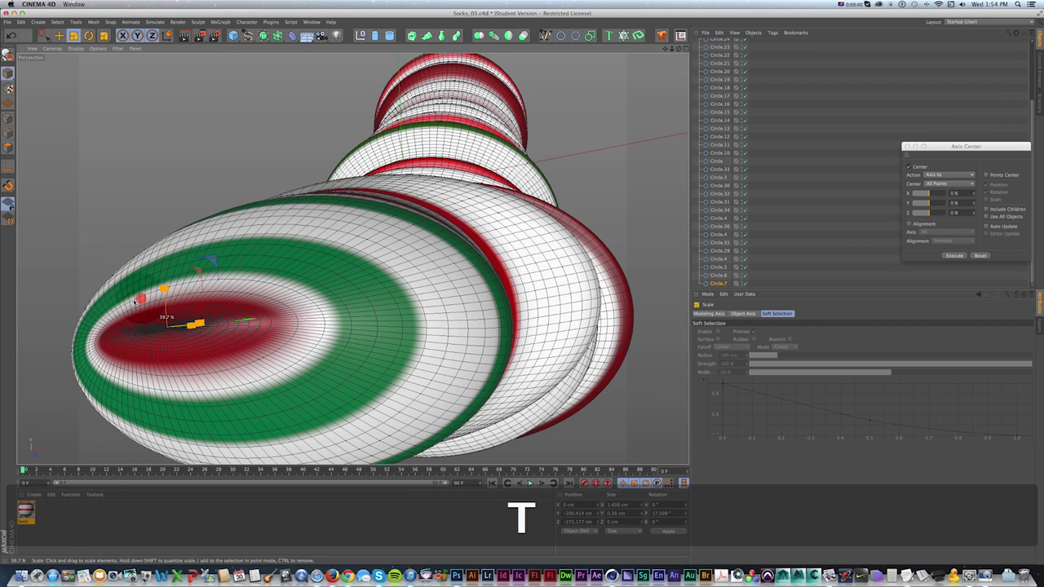
drag(141, 300, 111, 299)
key(alt+r)
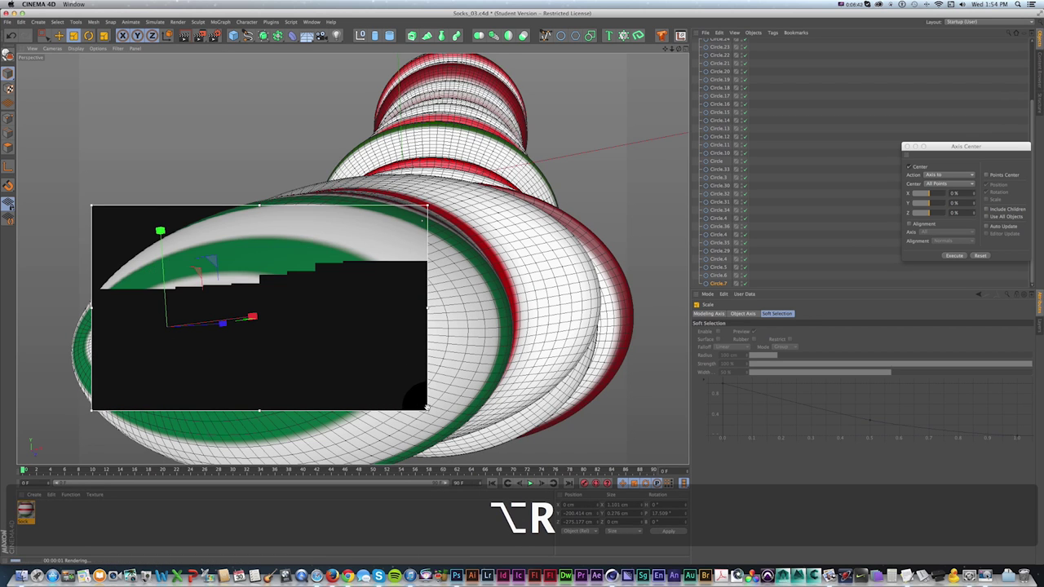
drag(426, 407, 231, 389)
key(alt+r)
- Frame the whole sock in the view and disable Ambient Occlusion in the render settings
scroll(285, 186, down, 5)
drag(326, 196, 336, 210)
mouse_move(336, 210)
alt+right_down()
mouse_move(354, 196)
mouse_move(337, 221)
alt+right_up()
alt+drag(337, 221, 359, 197)
click(215, 36)
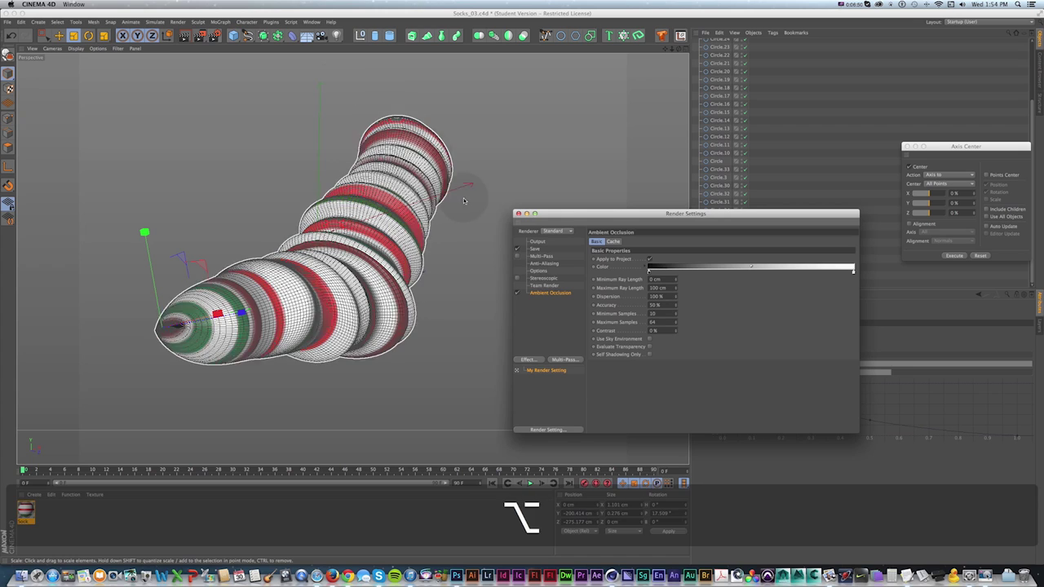
click(519, 292)
click(517, 214)
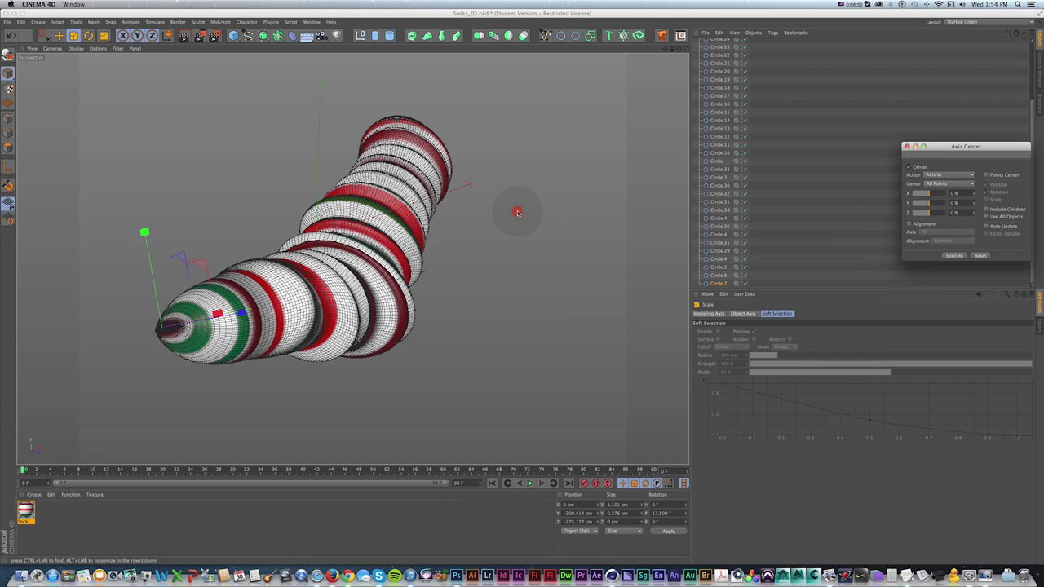
- Save the project and render the current view
key(super+s)
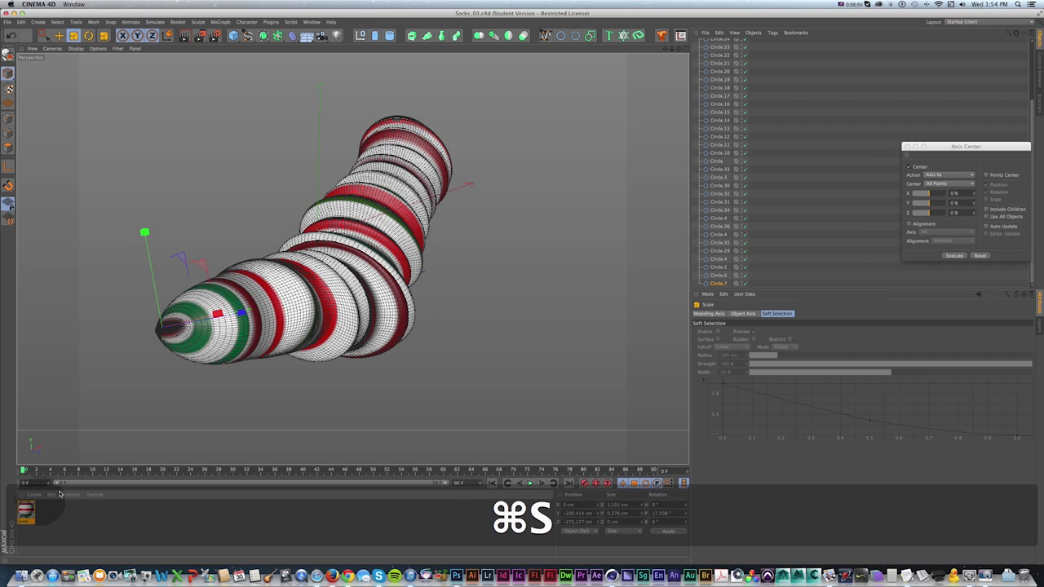
key(super+r)
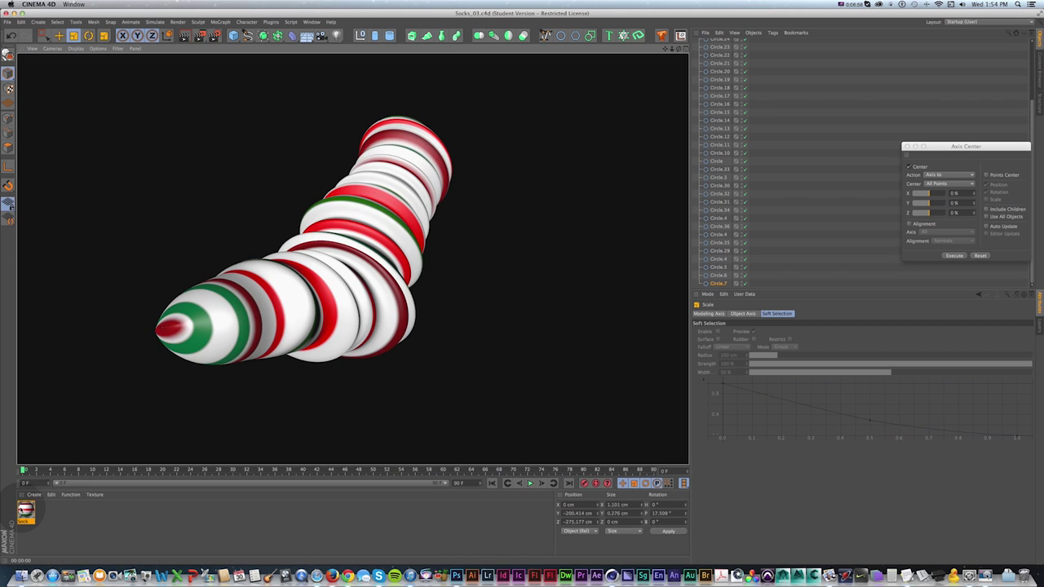
- Enable the Sock material's Bump channel with a Noise texture and render the view to check it
double_click(25, 511)
drag(173, 57, 440, 81)
click(353, 210)
click(483, 127)
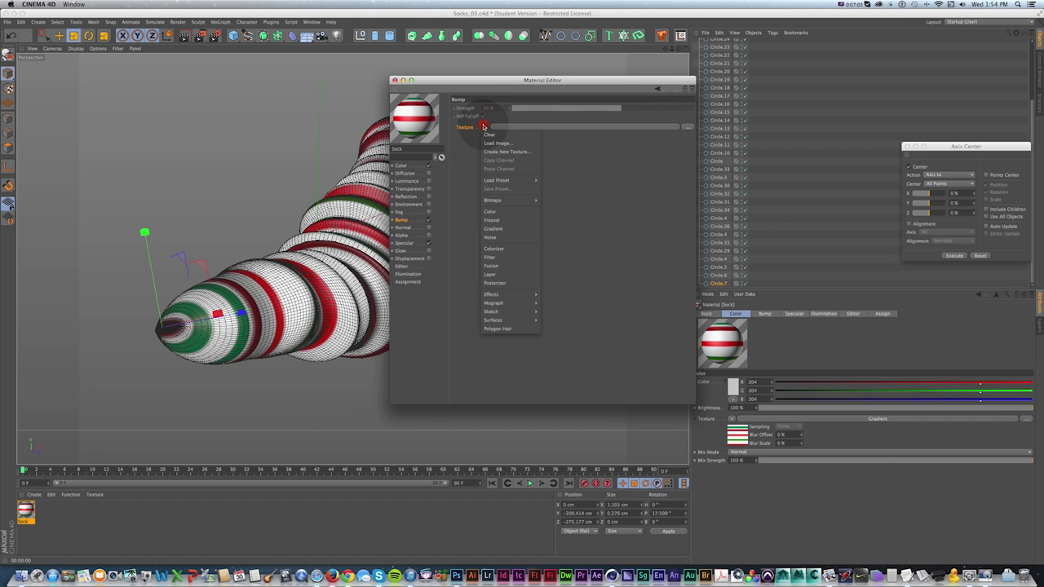
click(506, 239)
key(super+r)
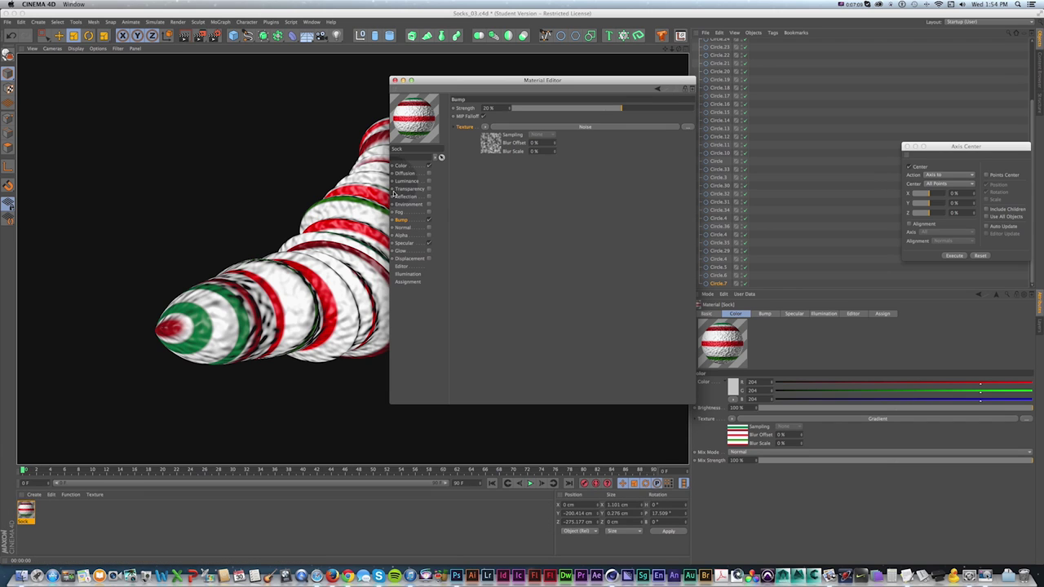
- Change the bump texture's noise type to Luka and return to the Bump channel settings
click(562, 128)
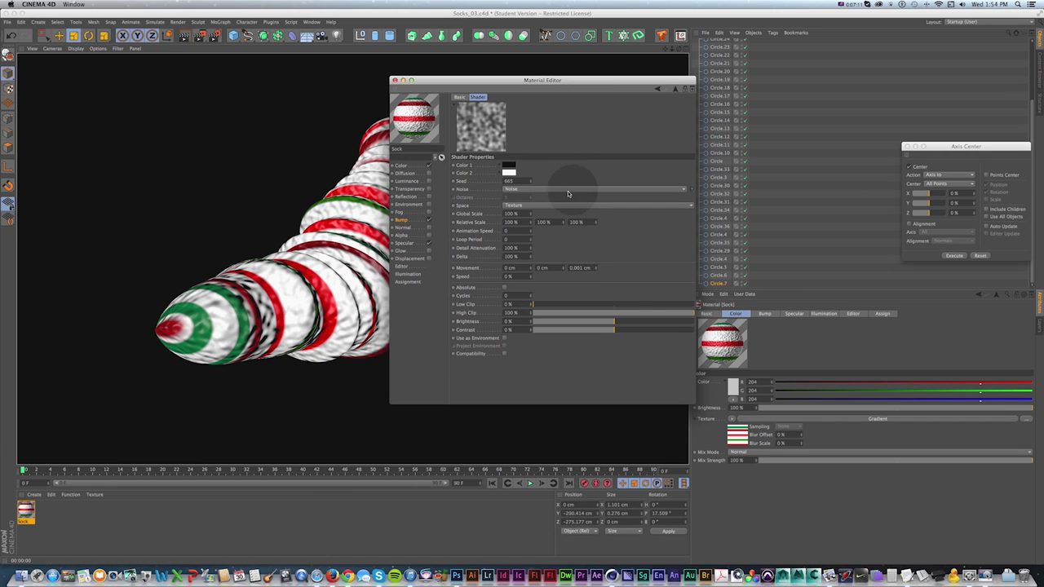
click(547, 189)
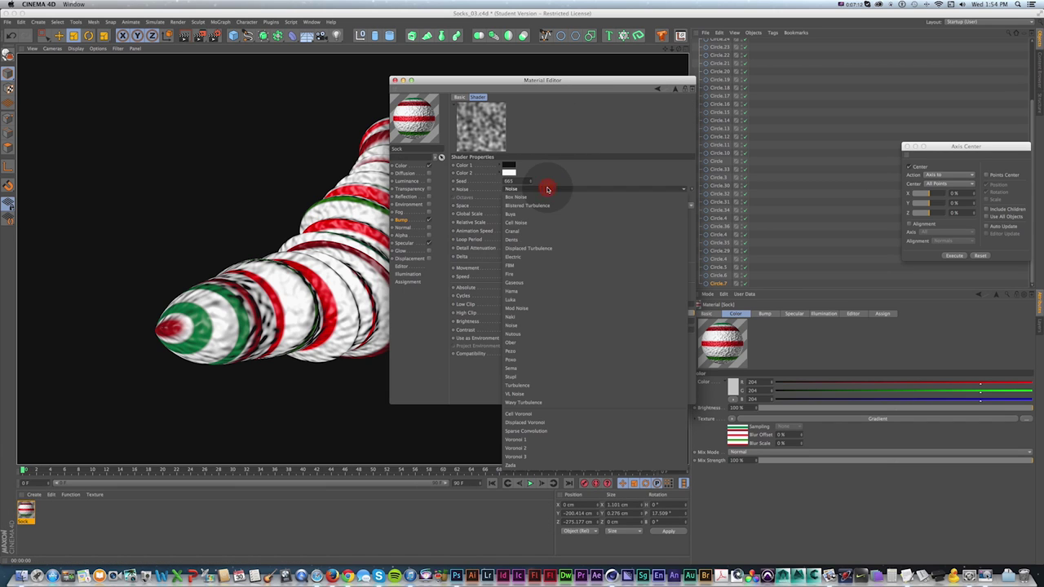
click(527, 301)
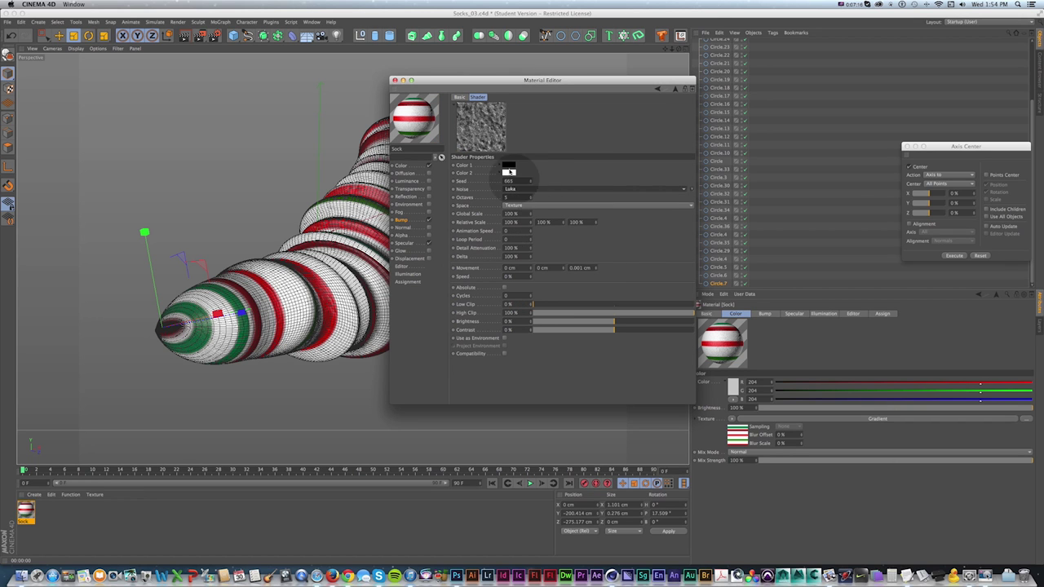
click(401, 220)
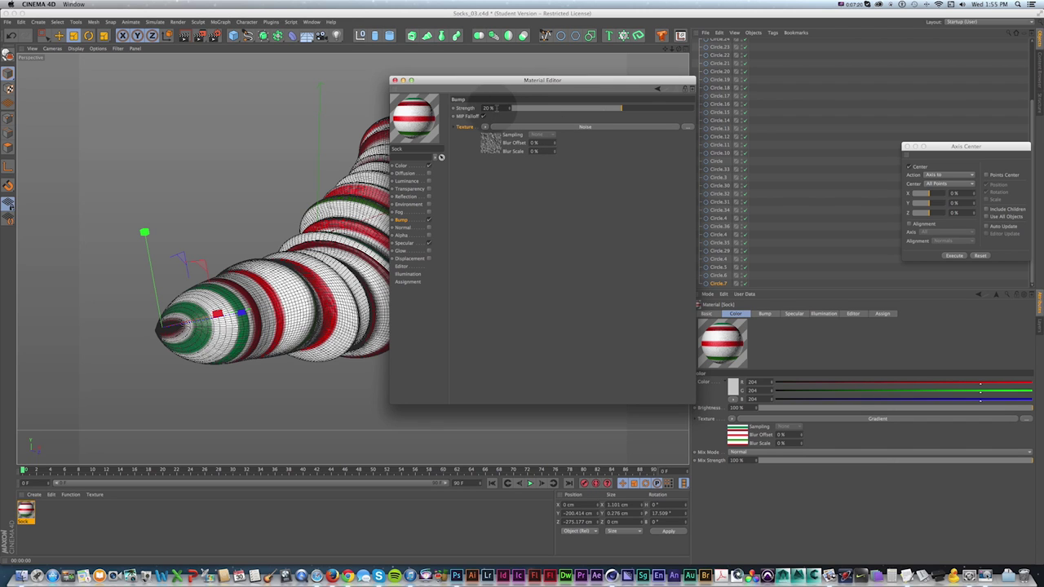
- Try the Sock material's bump strength at its maximum and at 50 %, rendering the view to compare the relief
drag(510, 107, 625, 115)
key(super+r)
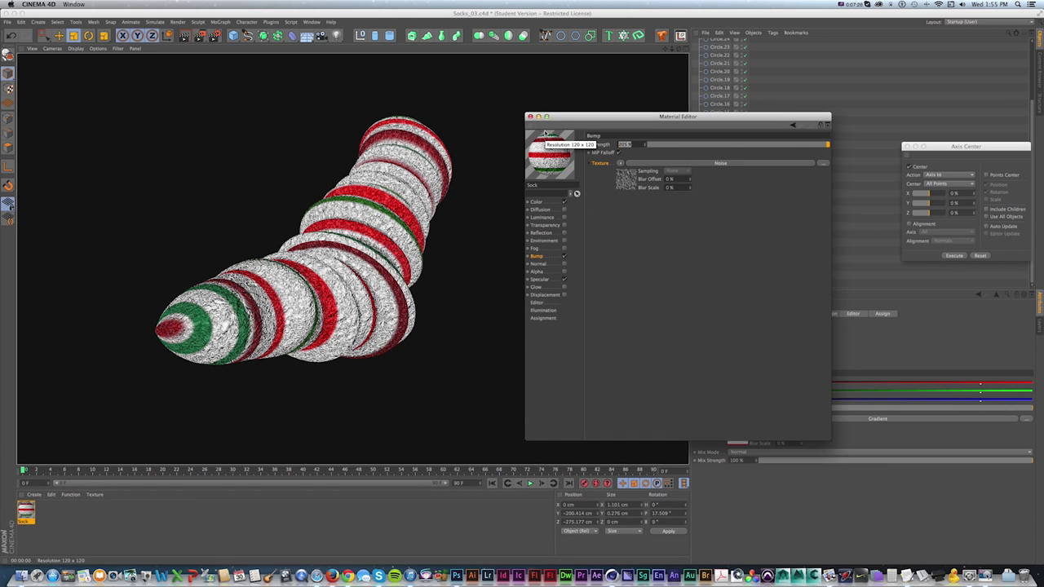
text(50)
key(KP_Enter)
key(super+r)
key(super+t)
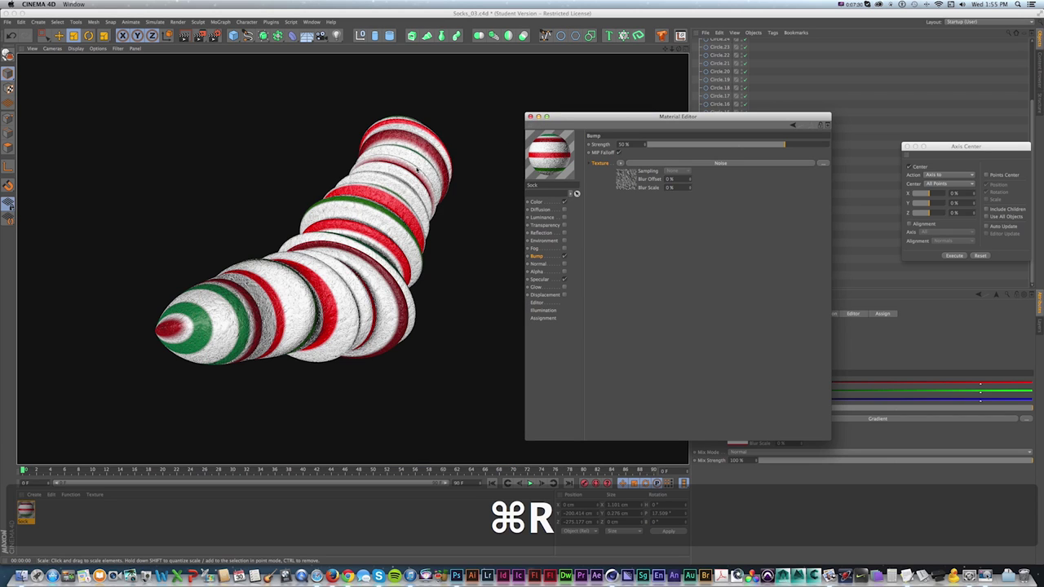
- Set the bump texture's Blur Offset and Blur Scale to 100 % and render the view
double_click(671, 179)
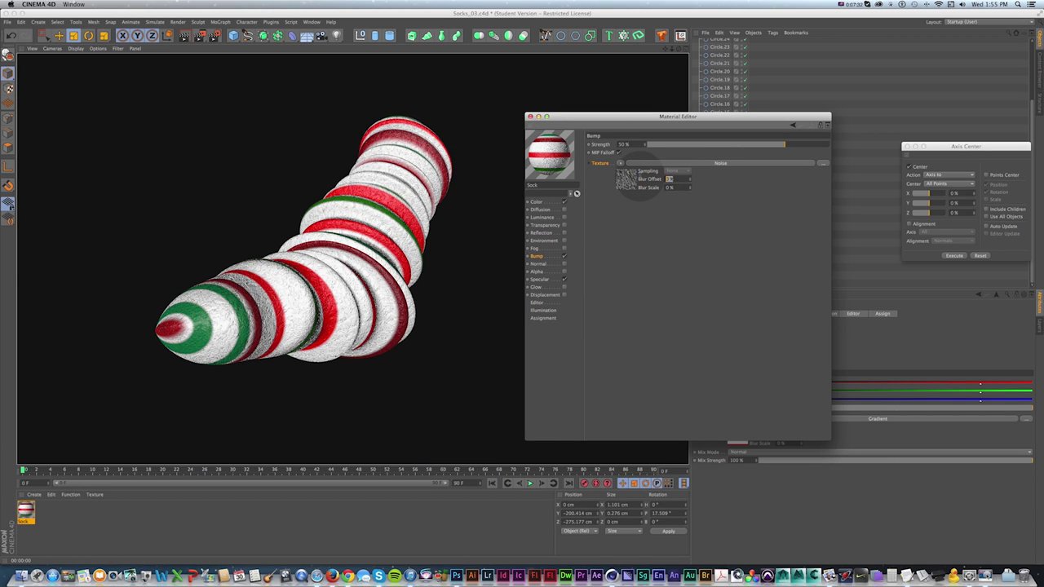
text(50)
key(Tab)
text(50)
key(shift+Tab)
text(100)
key(Tab)
text(1)
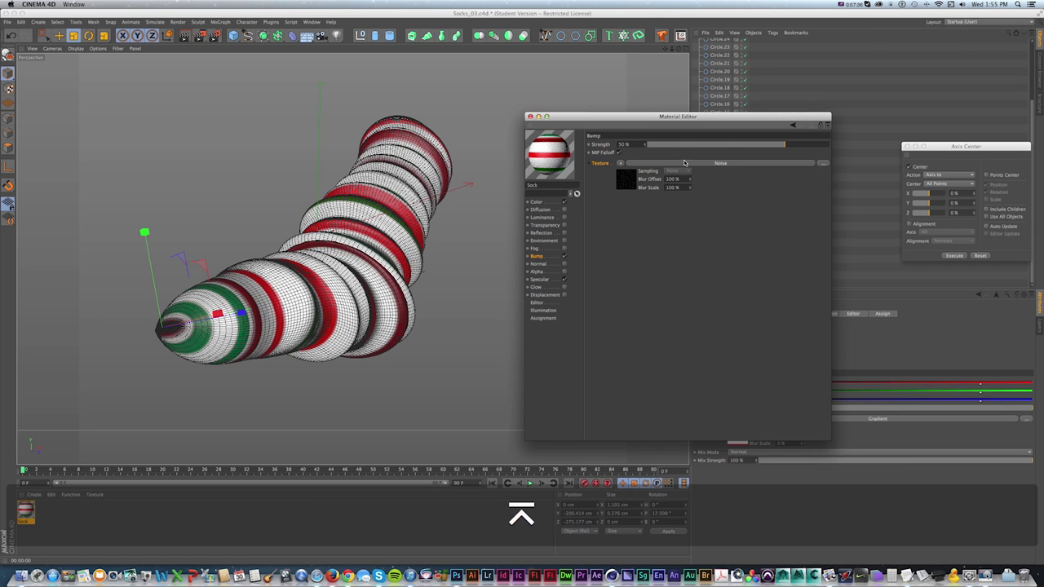
key(super+r)
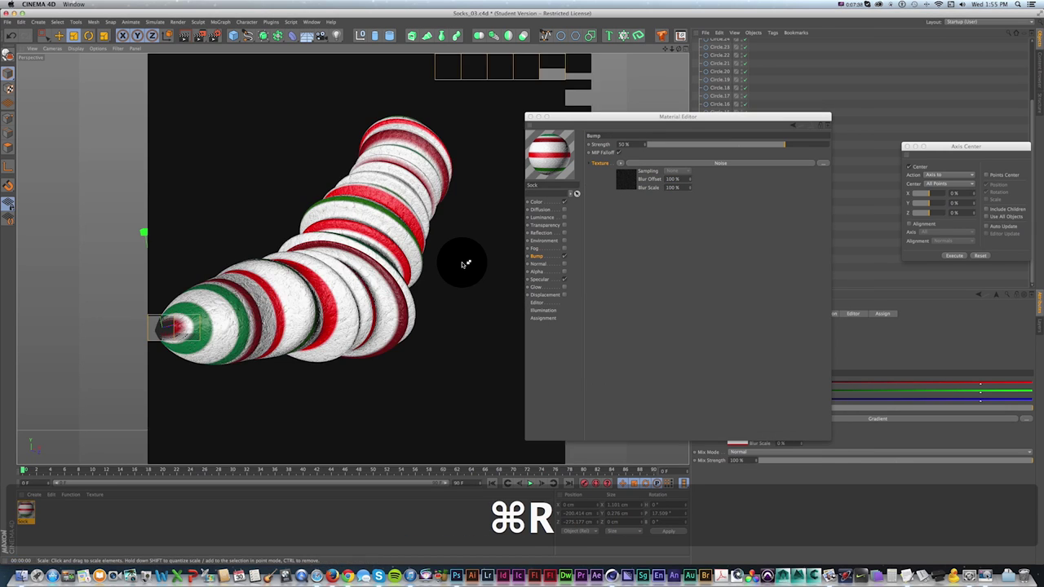
- Lower the Sock material's bump strength to 25 % and render the whole sock from farther away
scroll(411, 228, down, 6)
key(1)
drag(411, 227, 342, 285)
key(super+r)
drag(631, 144, 558, 144)
text(25)
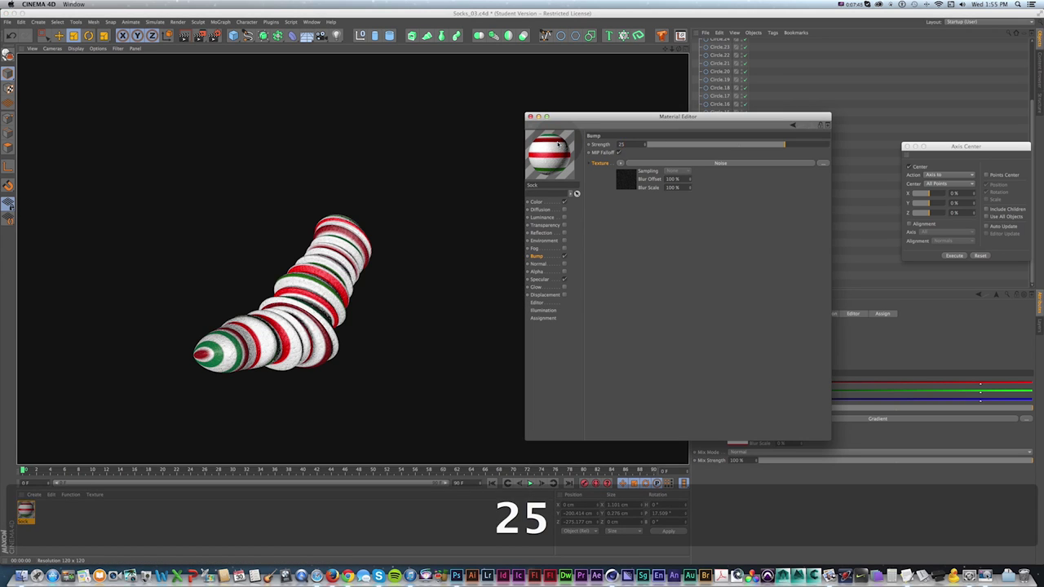
key(Return)
key(super+r)
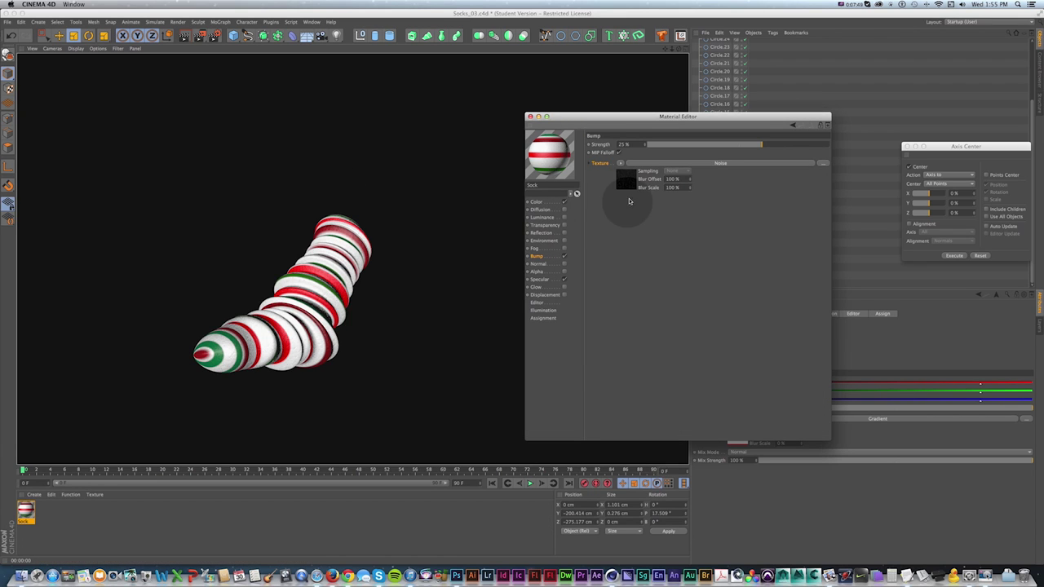
- Enable Ambient Occlusion in the render settings, render the view, and close the settings and material windows
drag(596, 117, 504, 108)
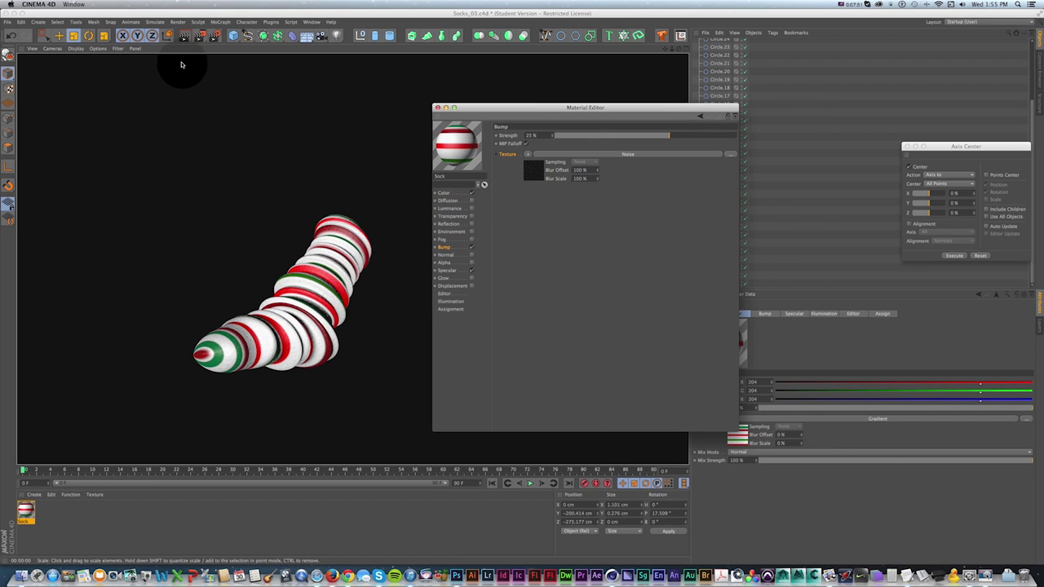
click(214, 36)
click(539, 303)
key(super+r)
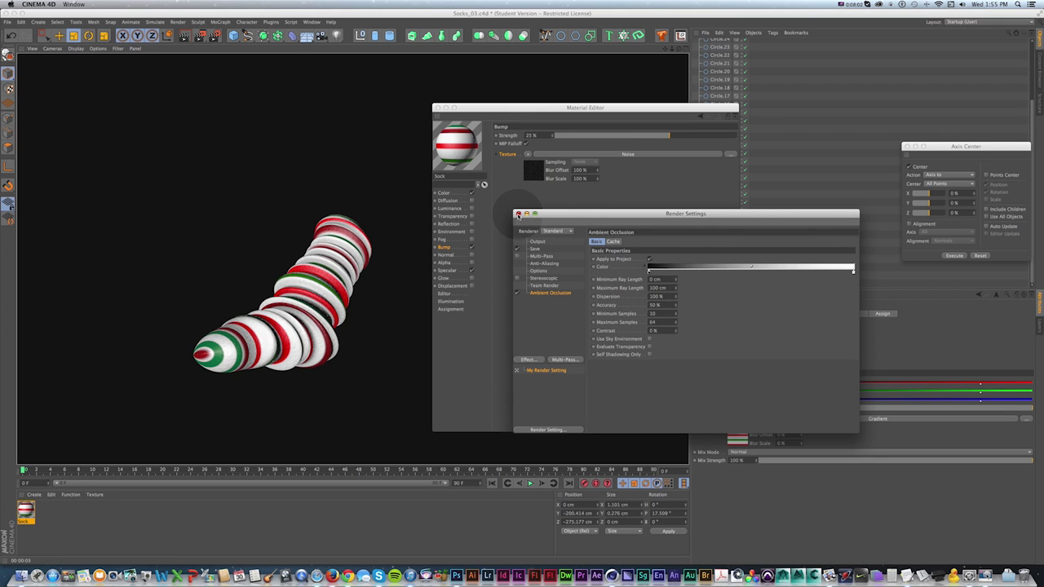
click(518, 215)
click(436, 107)
- Scale the three neighbouring circles Circle.34, Circle.4 and Circle.36 near the sock's heel slightly down and render the view
click(719, 152)
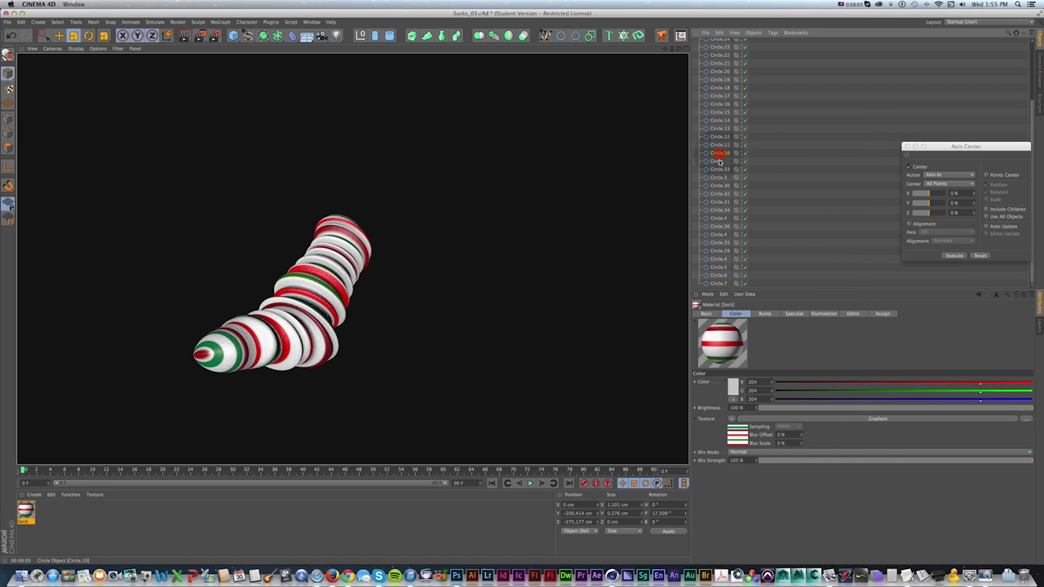
key(super+z)
key(t)
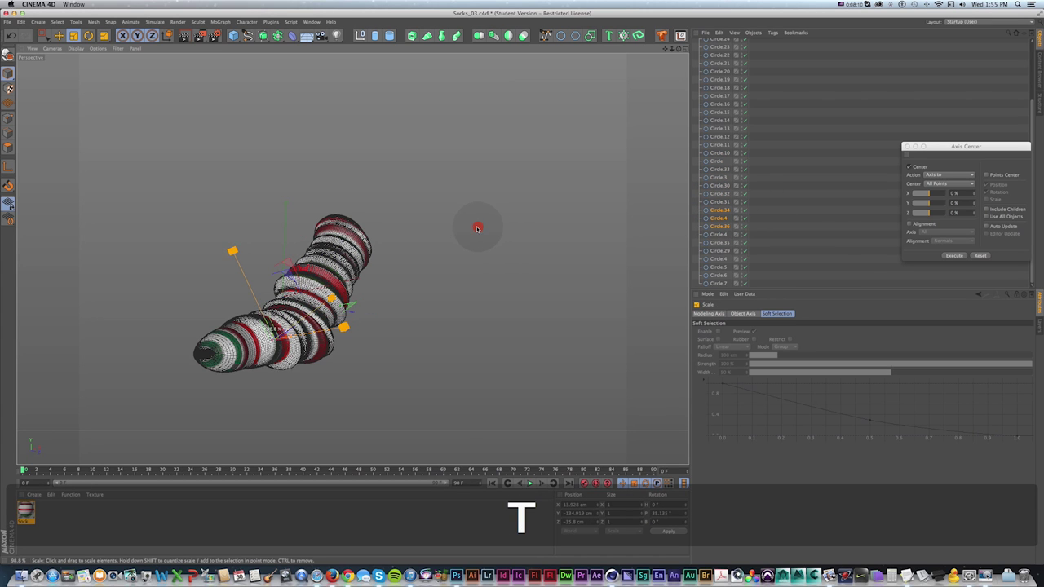
key(super+r)
- Disable Ambient Occlusion in the render settings and close them
click(215, 35)
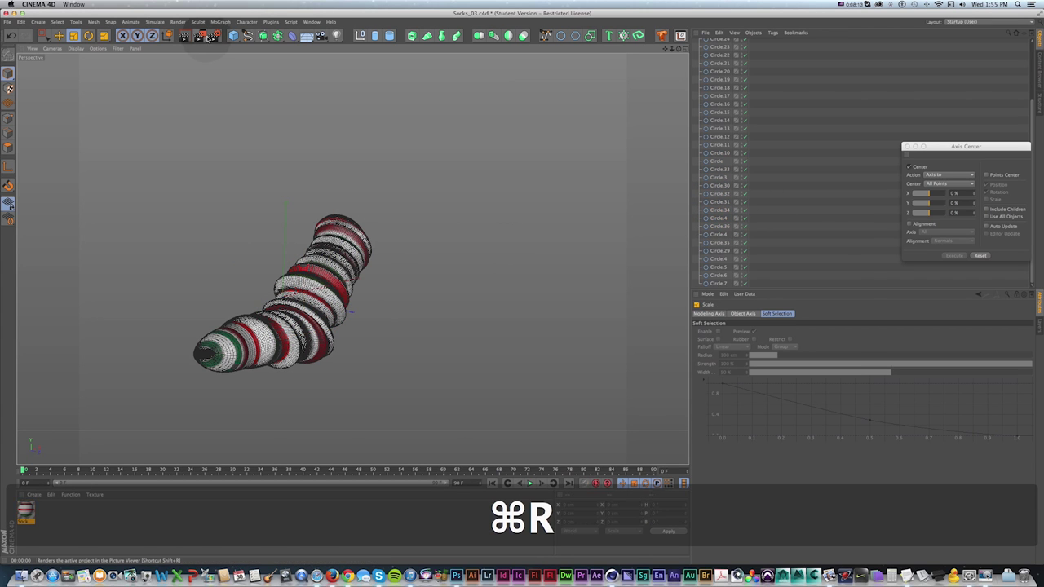
click(517, 293)
click(518, 213)
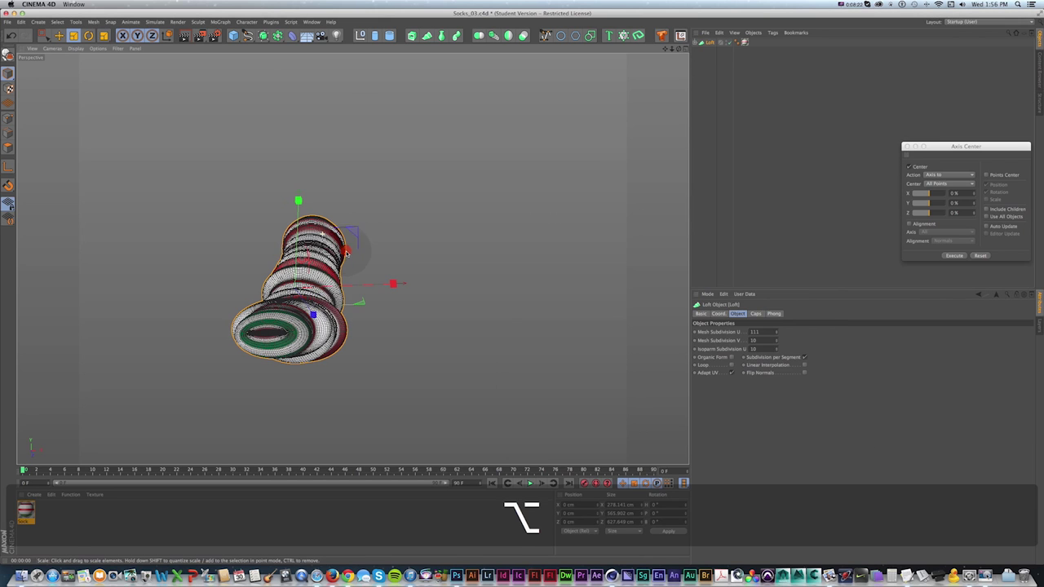
- View the finished sock scene in Socks_02.c4d for reference and return to the Socks_03.c4d project
key(v)
click(328, 310)
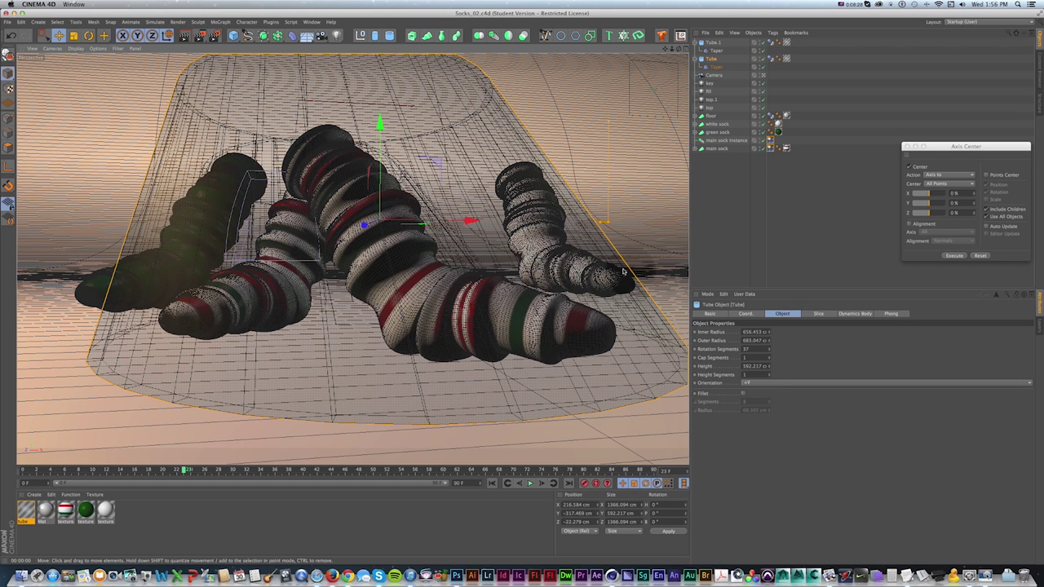
key(v)
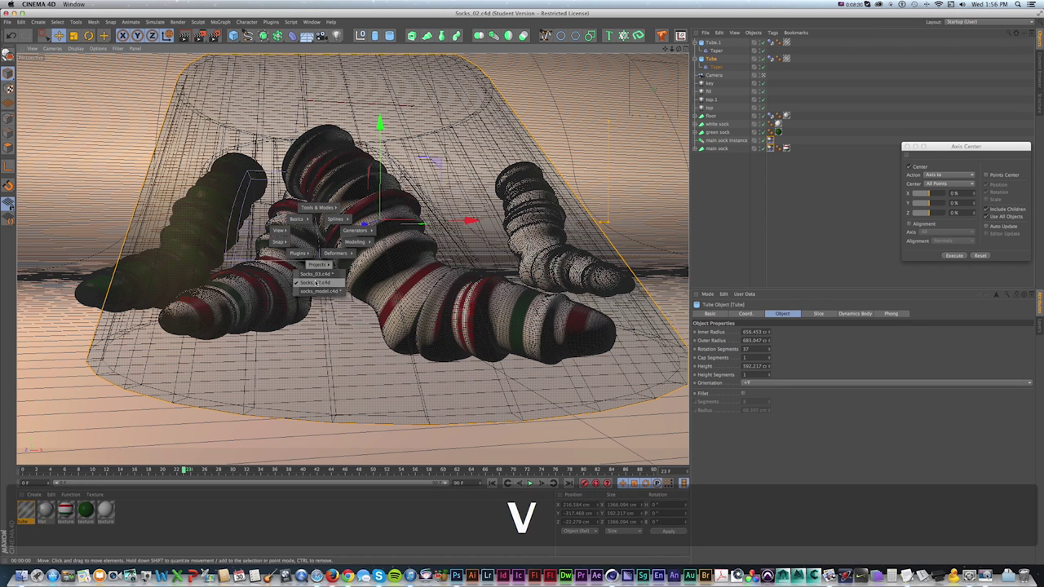
click(316, 274)
- Turn on the grid in the perspective view of the four-view layout and save the project
click(686, 49)
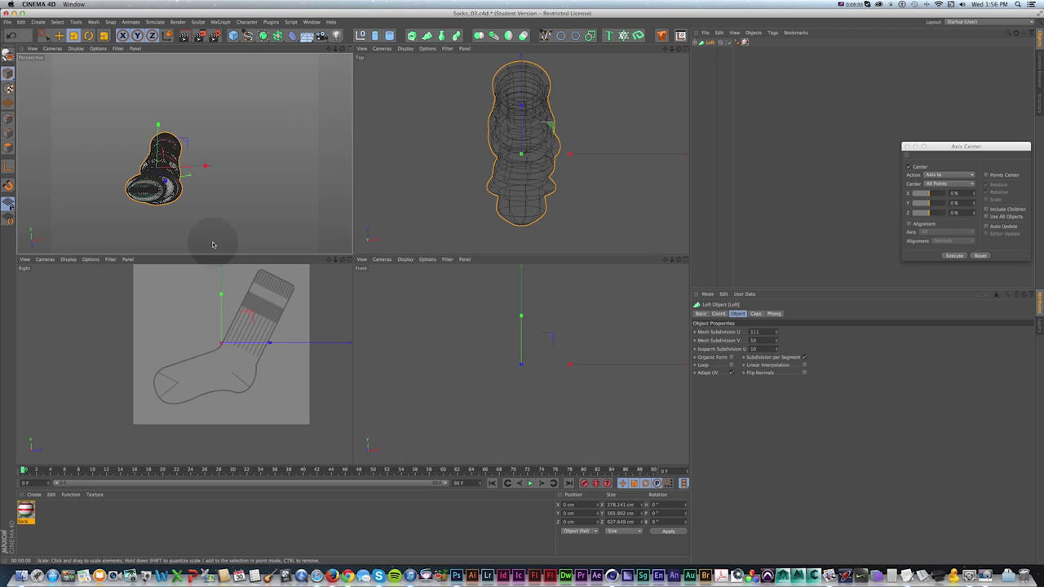
click(114, 48)
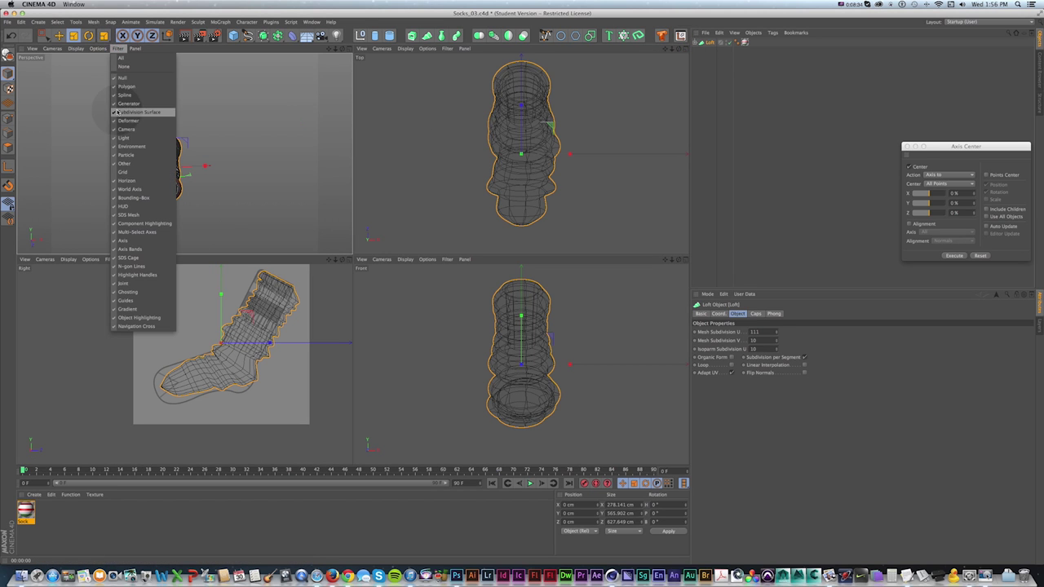
click(138, 173)
alt+drag(186, 140, 332, 75)
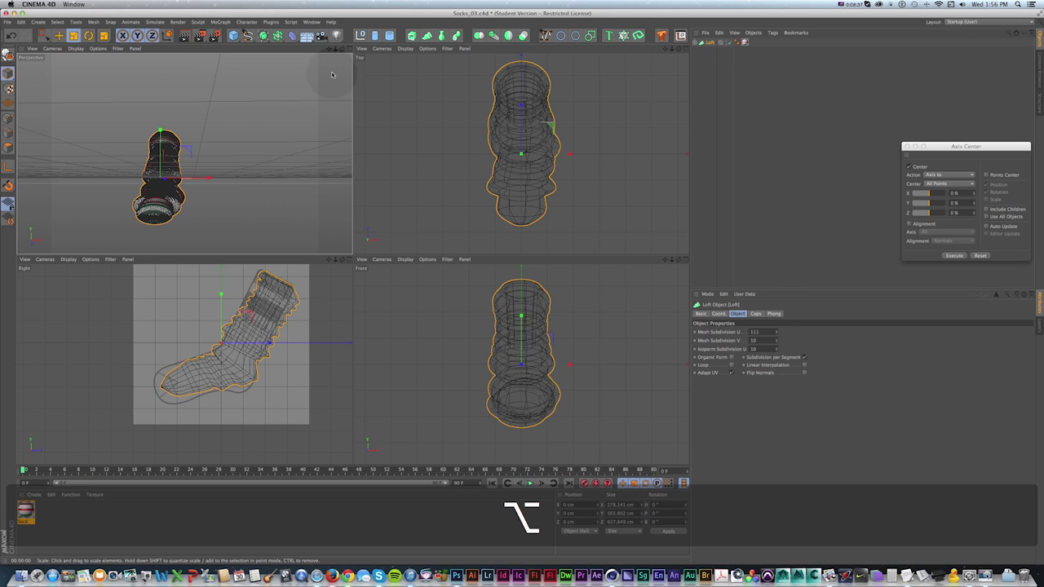
click(351, 50)
click(686, 49)
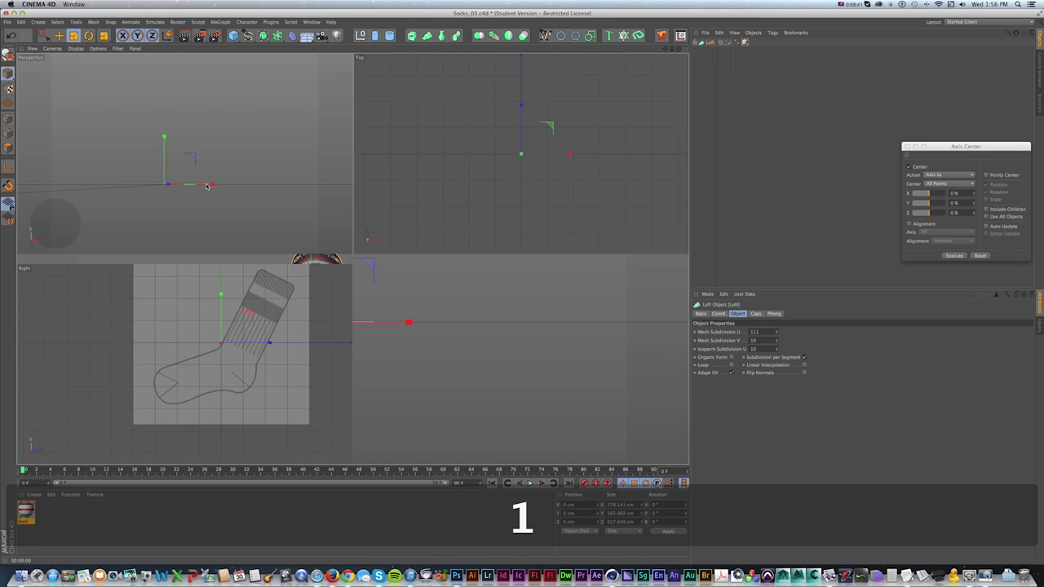
alt+drag(154, 161, 220, 156)
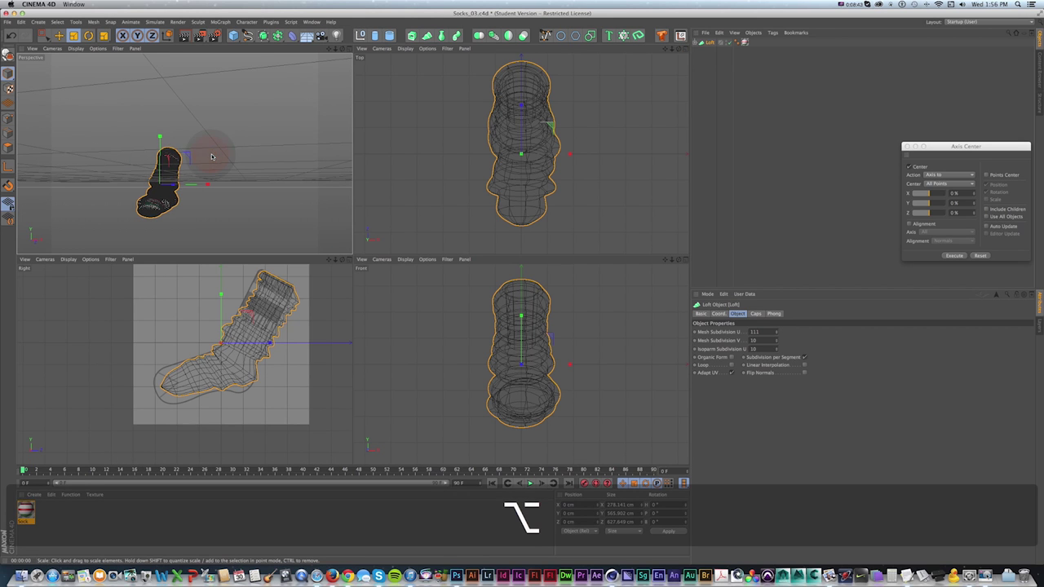
key(super+s)
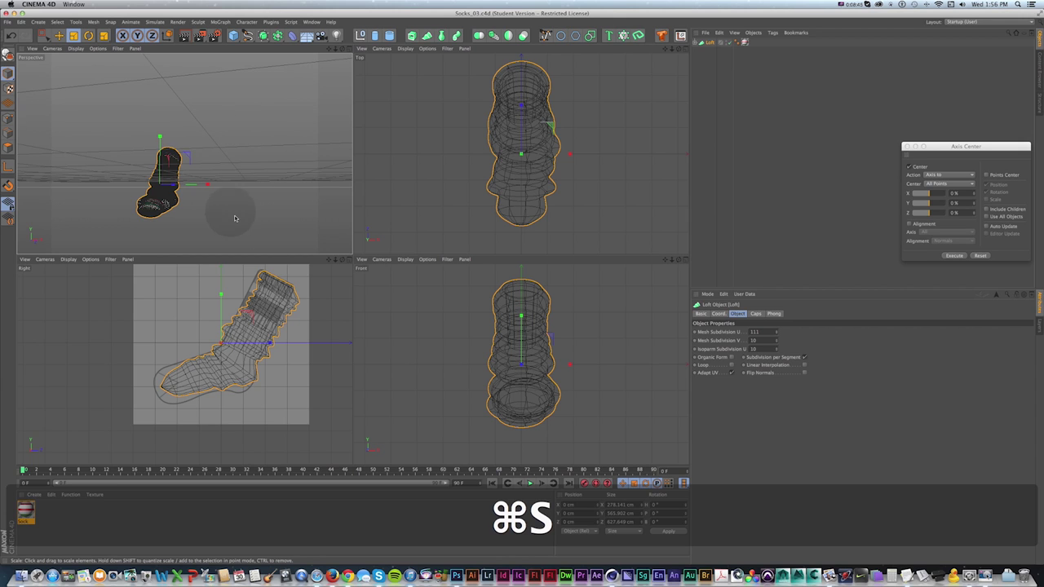
- Start a Bezier spline in the Right view that runs flat beneath the sock and curves upward beyond it
click(313, 363)
scroll(312, 362, down, 8)
key(1)
drag(295, 351, 201, 351)
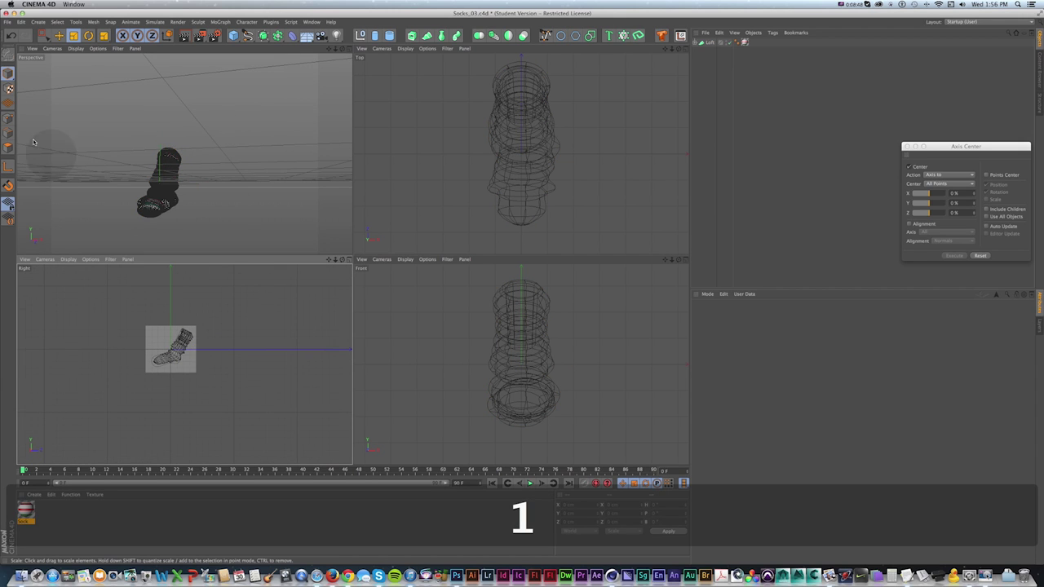
drag(248, 36, 323, 47)
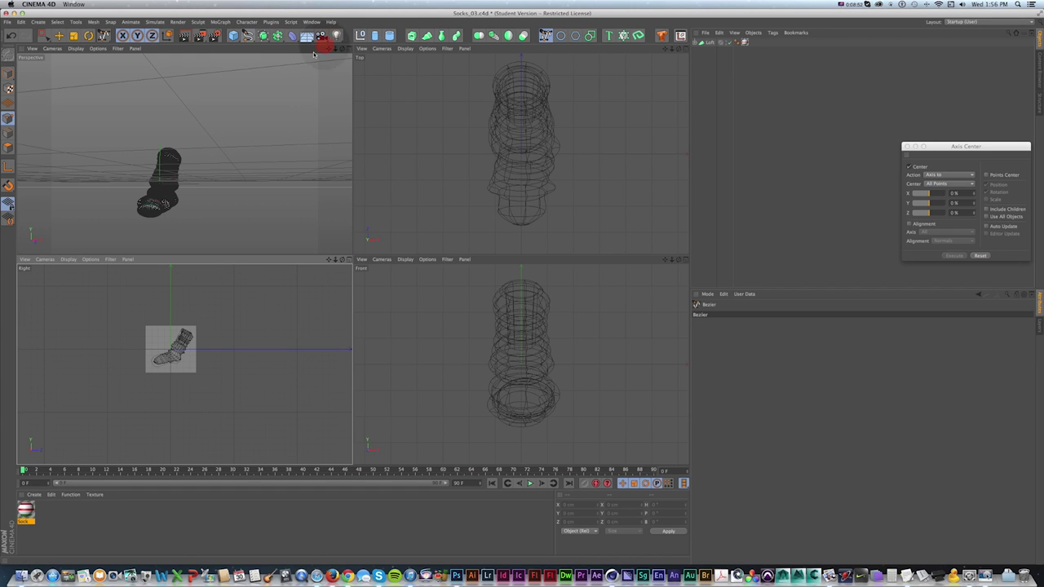
key(super+z)
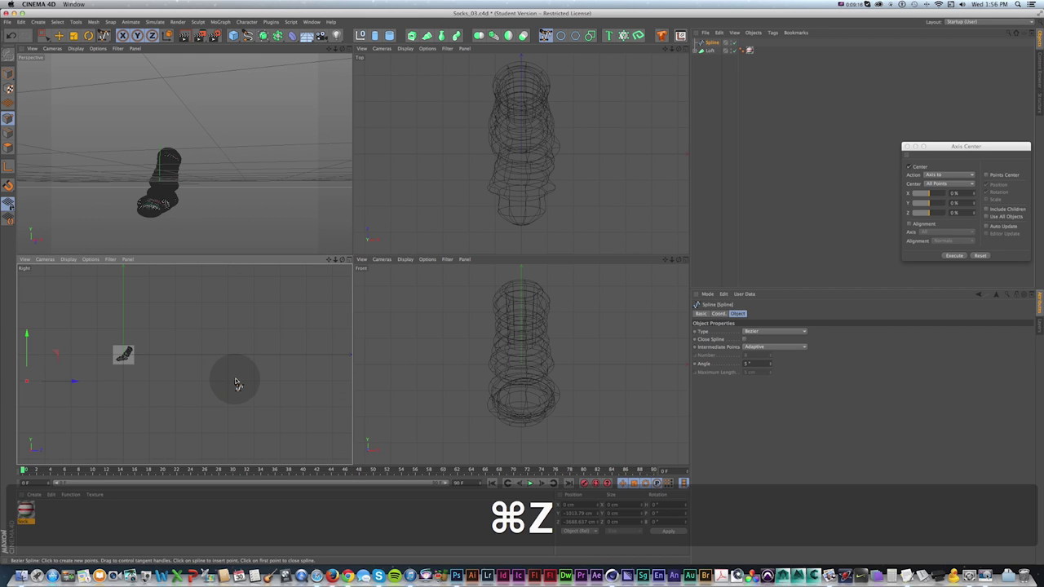
click(234, 382)
key(1)
drag(252, 368, 184, 385)
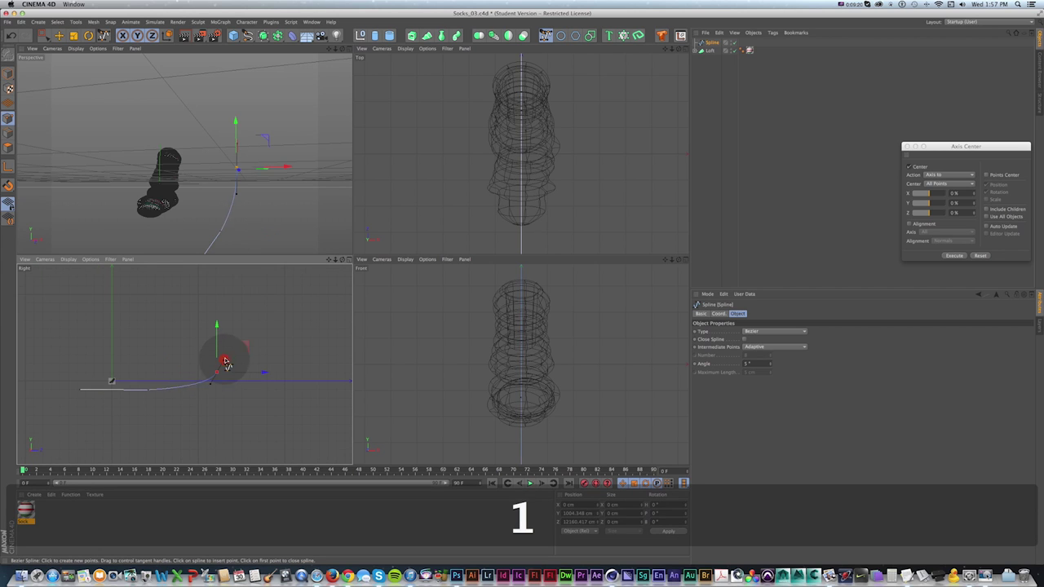
- Extend the spline steeply upward and level it off, ending at about Y 20793 cm and Z 54558 cm
key(super+z)
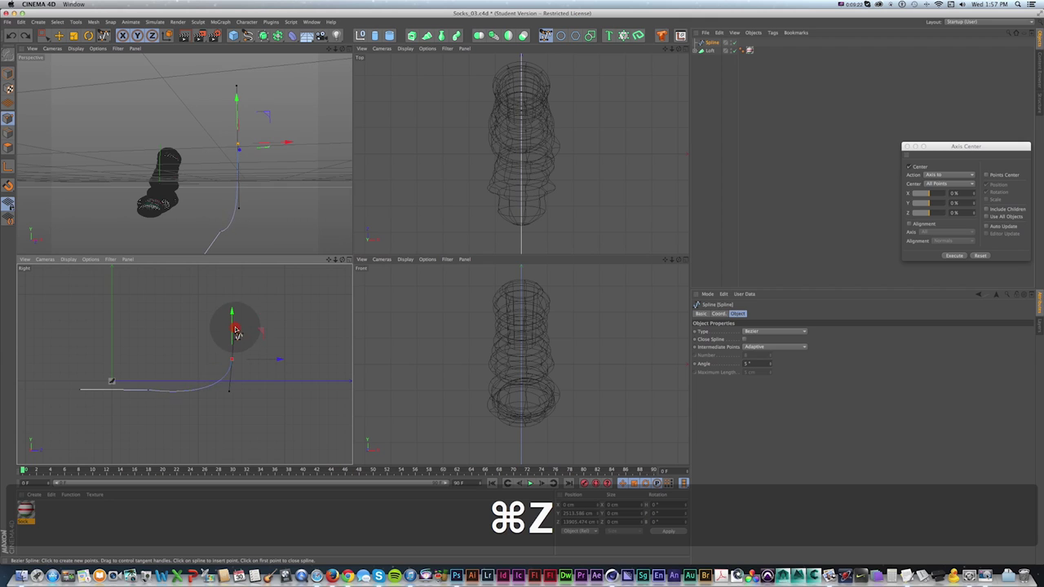
key(1)
drag(233, 330, 144, 338)
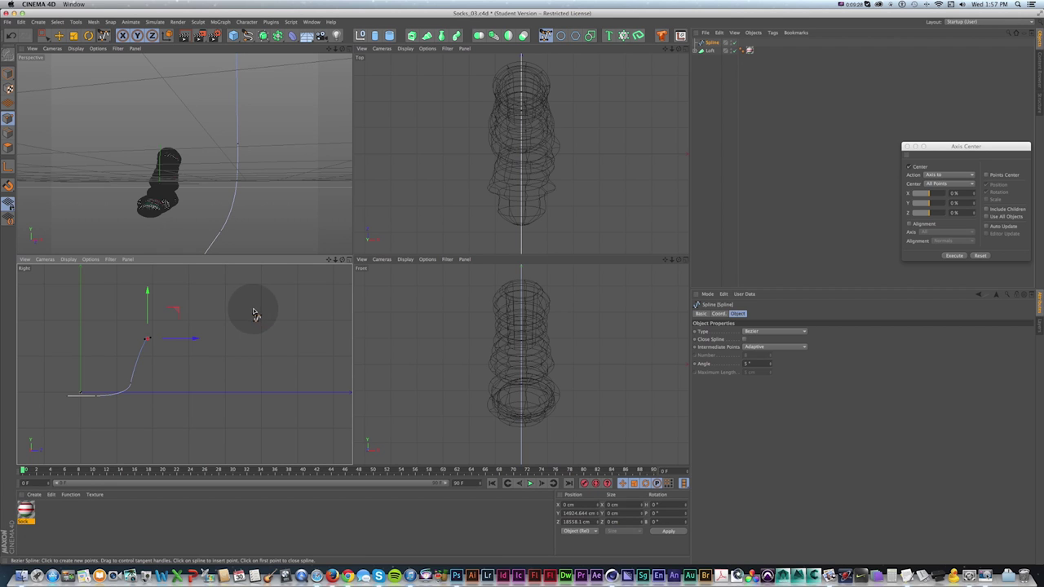
key(super+z)
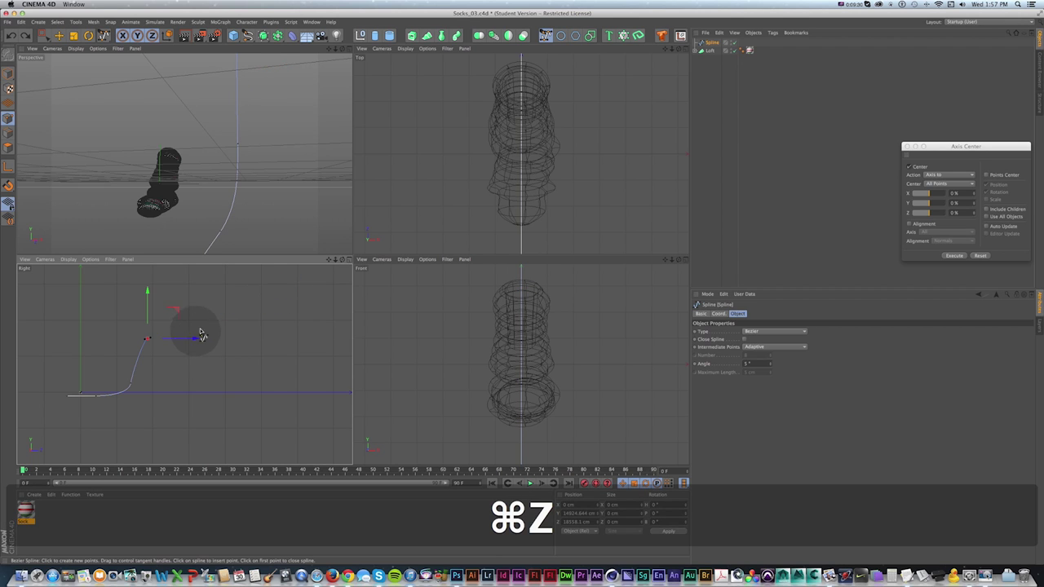
drag(277, 320, 351, 316)
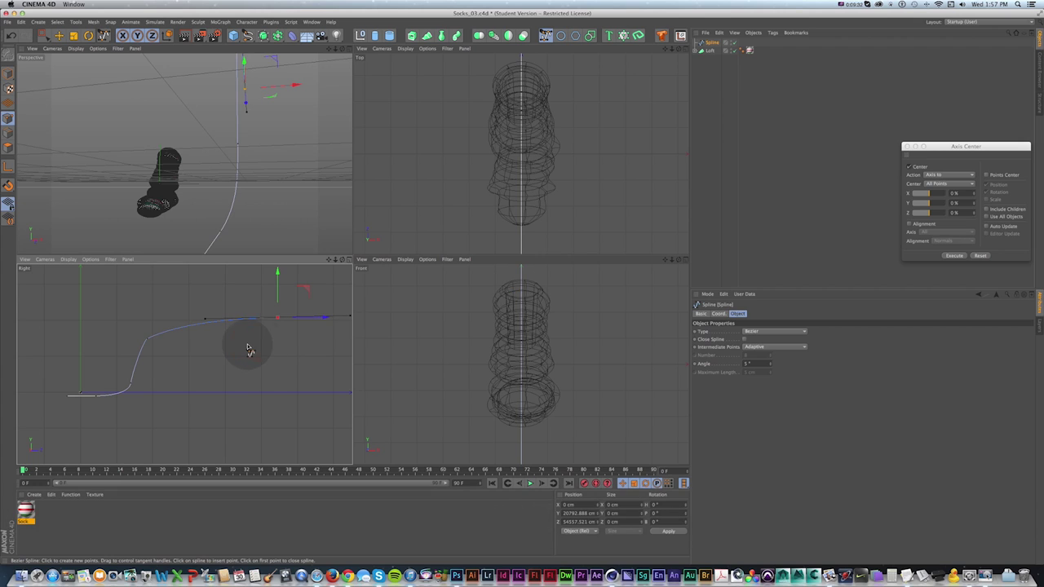
key(1)
mouse_move(198, 344)
mouse_down()
mouse_move(280, 333)
mouse_move(189, 351)
mouse_up()
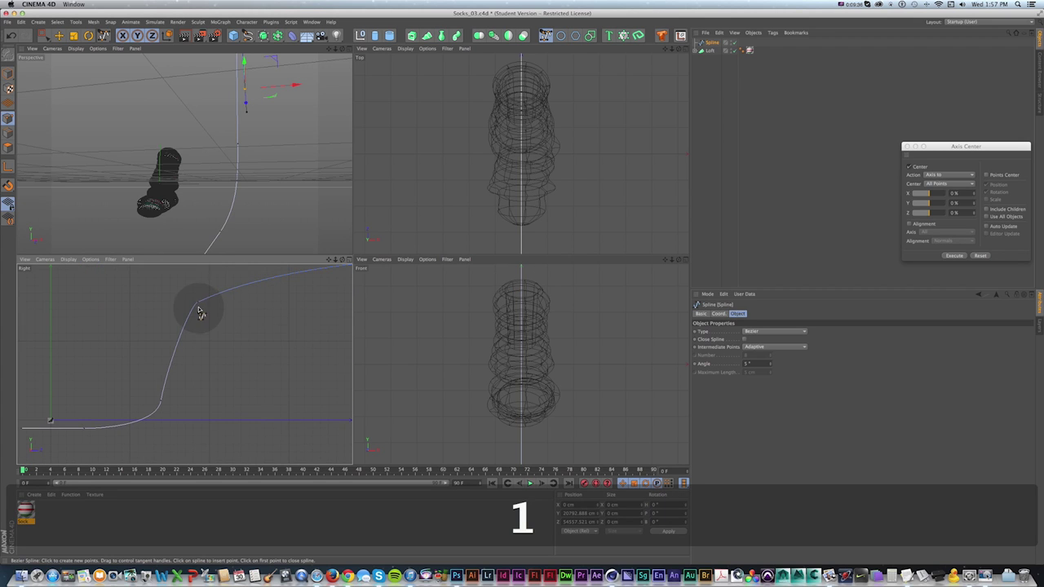
- Round the sharp upper bend of the backdrop spline and return to Model mode
click(197, 303)
key(t)
click(8, 74)
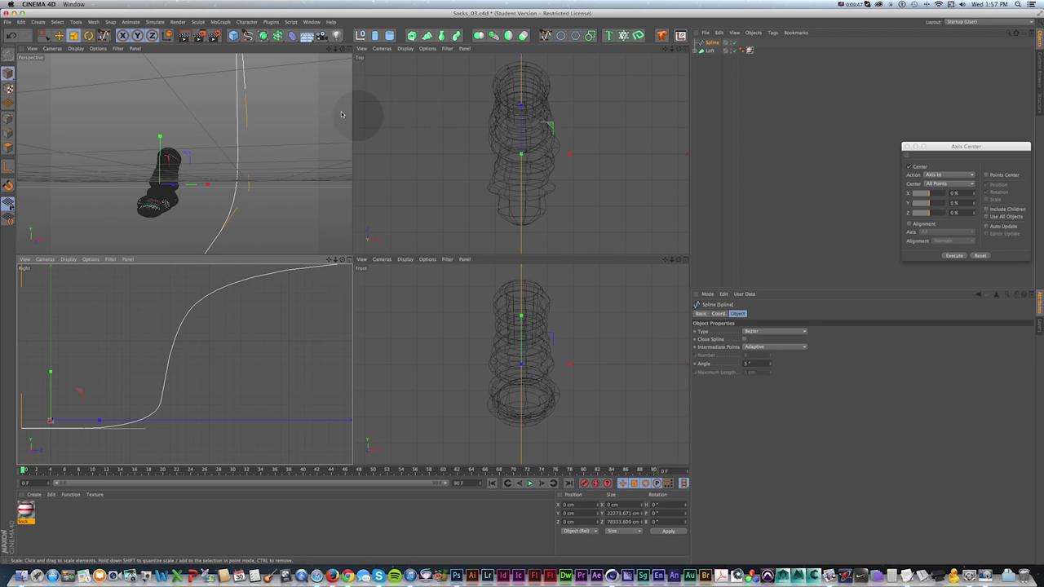
- Create an Instance object that references the backdrop spline
key(e)
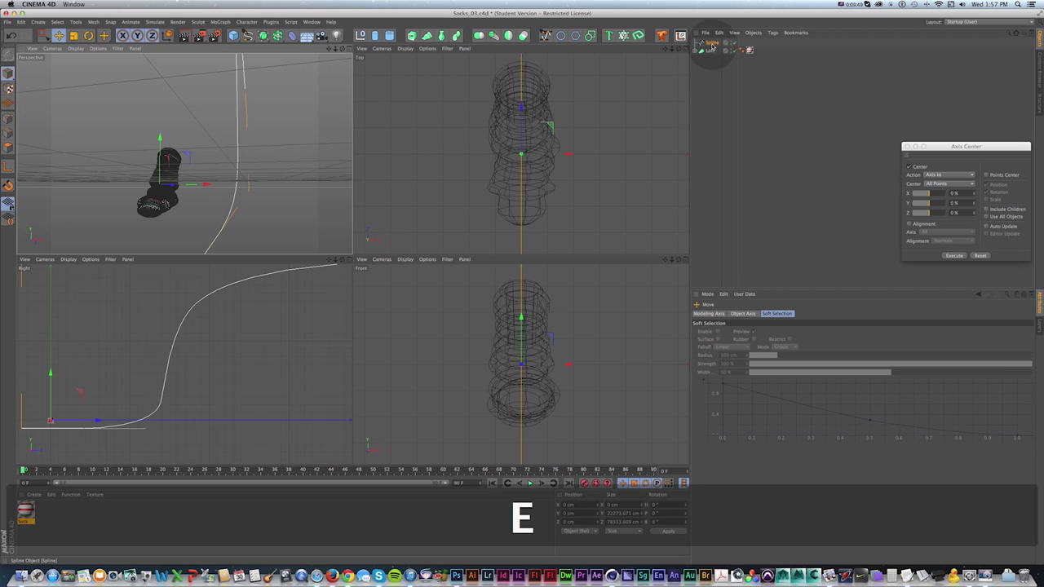
click(711, 44)
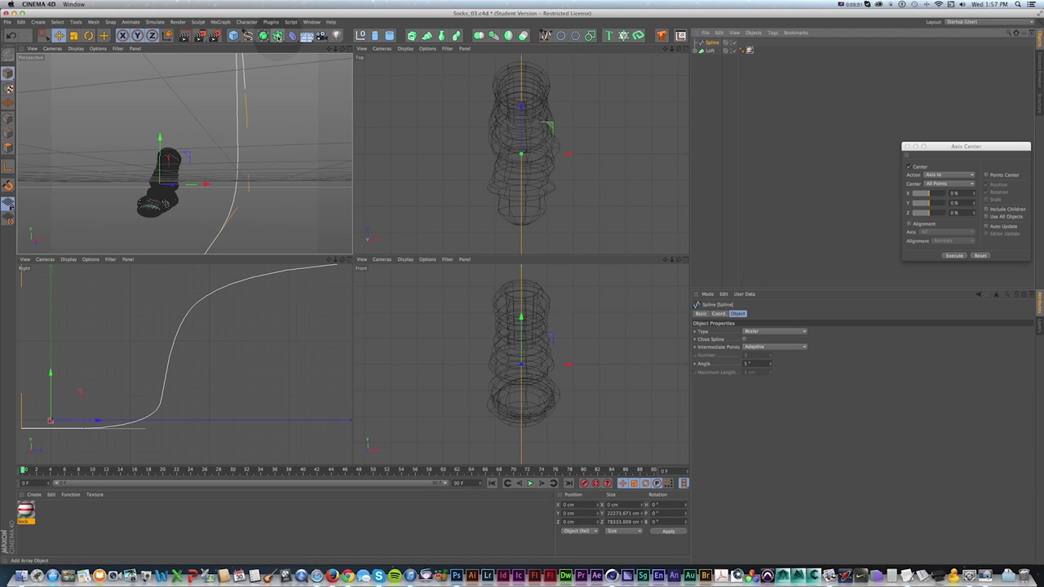
click(278, 36)
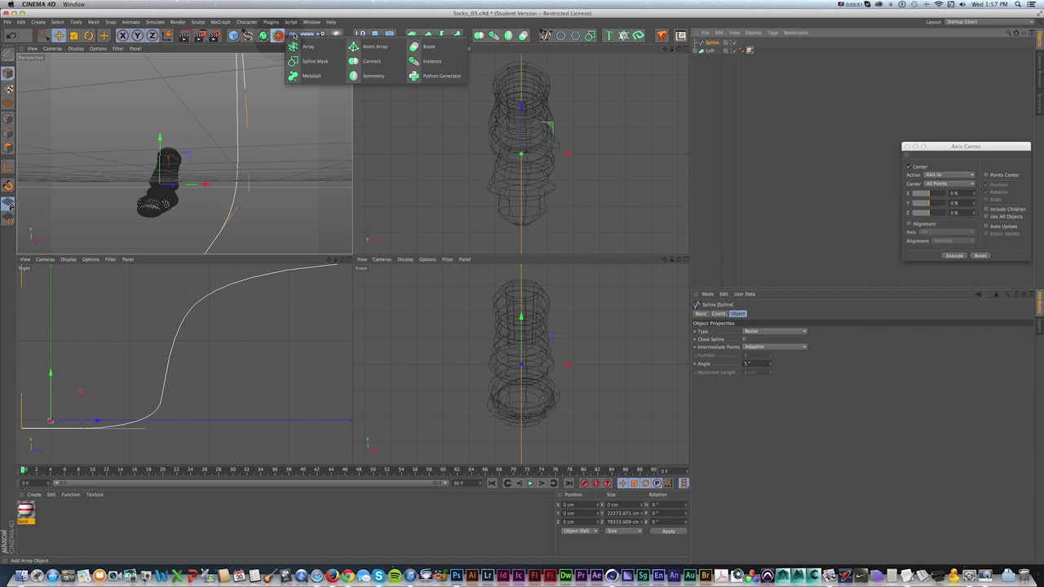
click(414, 61)
scroll(568, 347, down, 5)
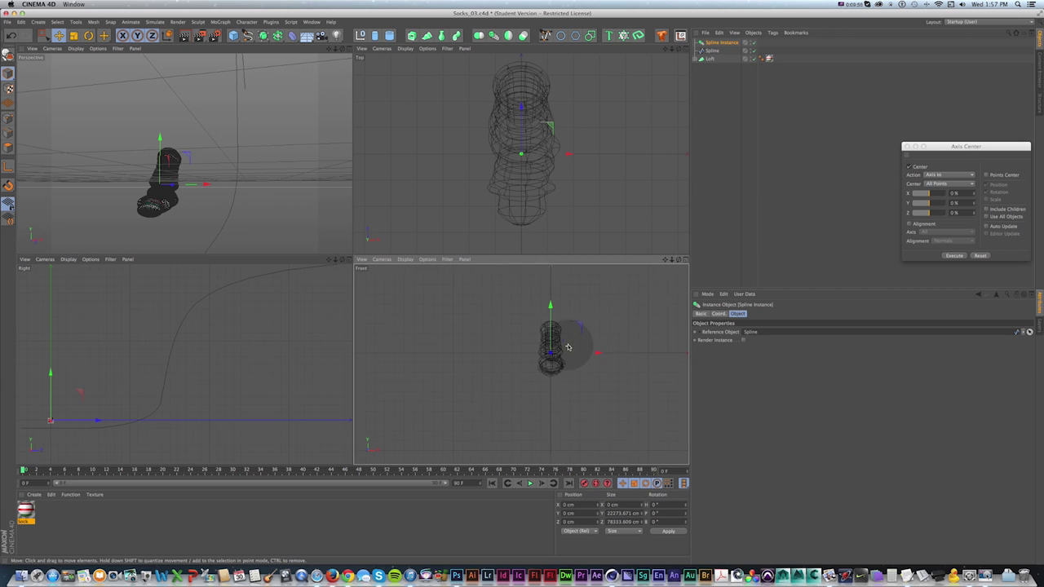
- Move the backdrop spline to about X 43359 cm on one side of the sock and its instance far along negative X
drag(578, 343, 386, 342)
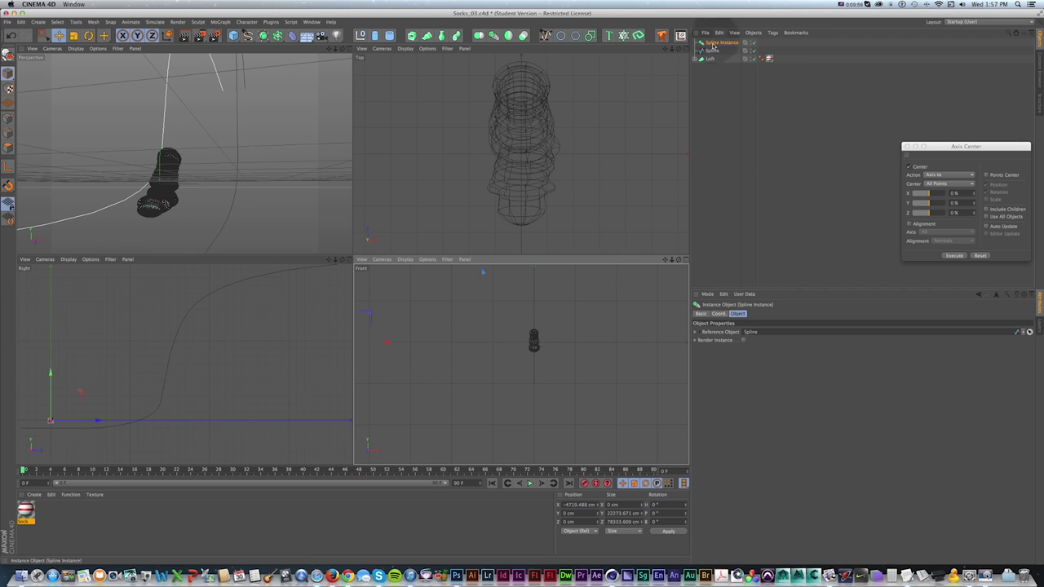
click(712, 51)
drag(559, 341, 682, 343)
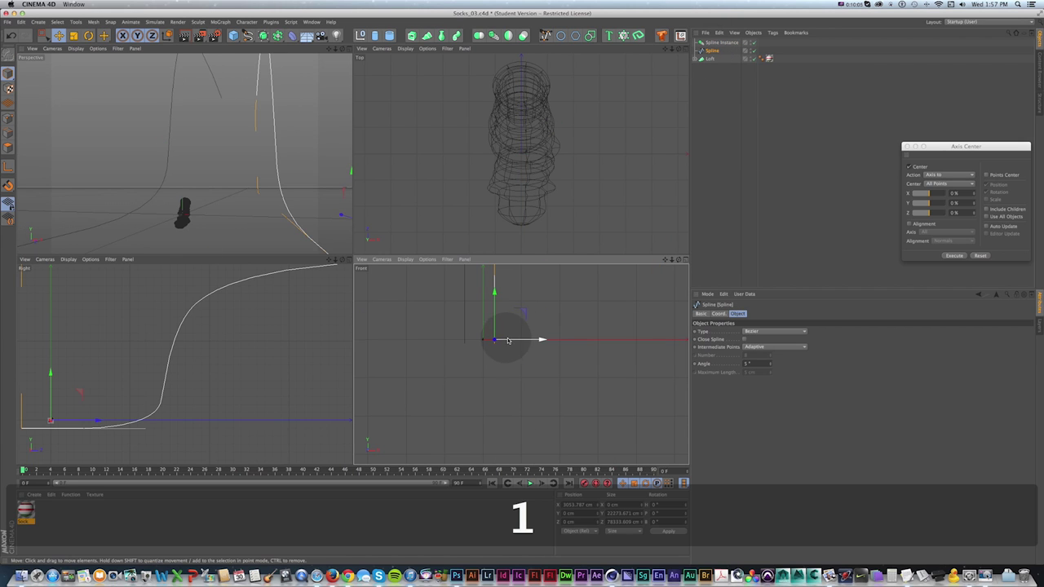
drag(534, 338, 369, 323)
click(463, 323)
- Create a Loft object and make the backdrop spline and its instance its children to form the backdrop surface
drag(248, 35, 338, 62)
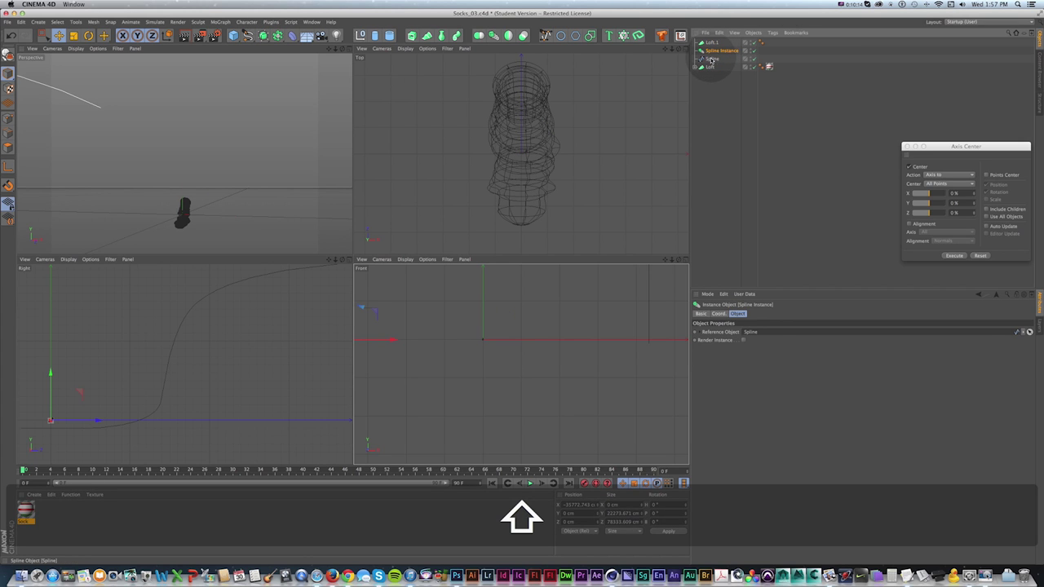
shift+click(712, 60)
drag(715, 45, 712, 43)
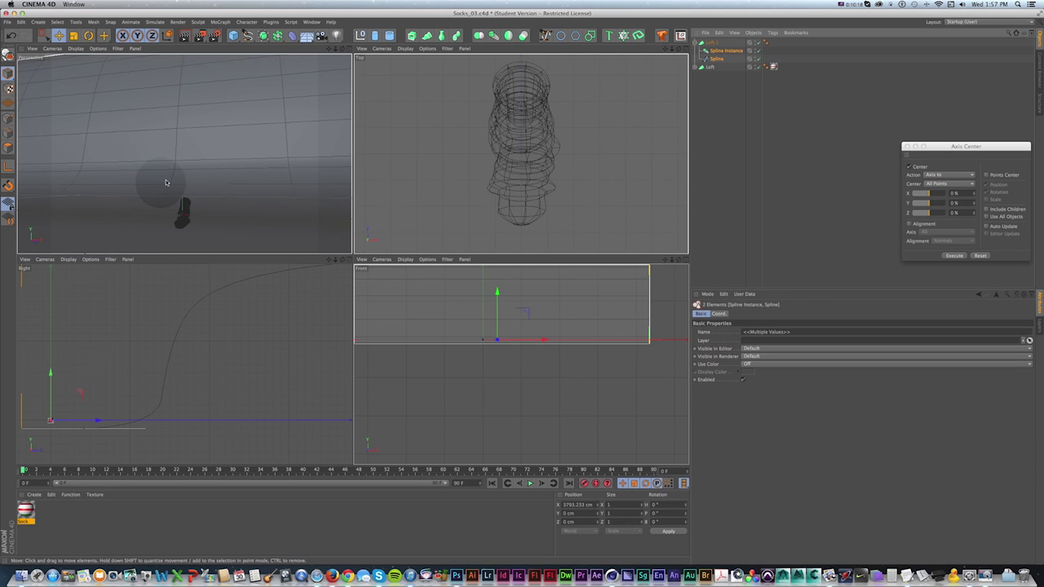
- Smooth the upper bend of the backdrop spline by adjusting its point tangent with the backdrop loft temporarily disabled
alt+drag(166, 183, 299, 145)
click(712, 60)
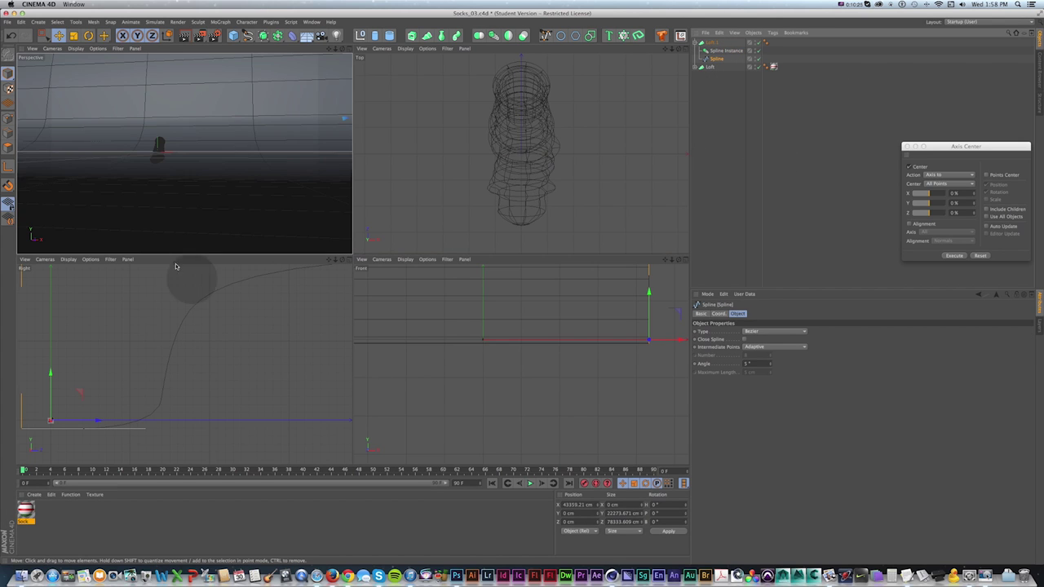
click(757, 41)
click(198, 290)
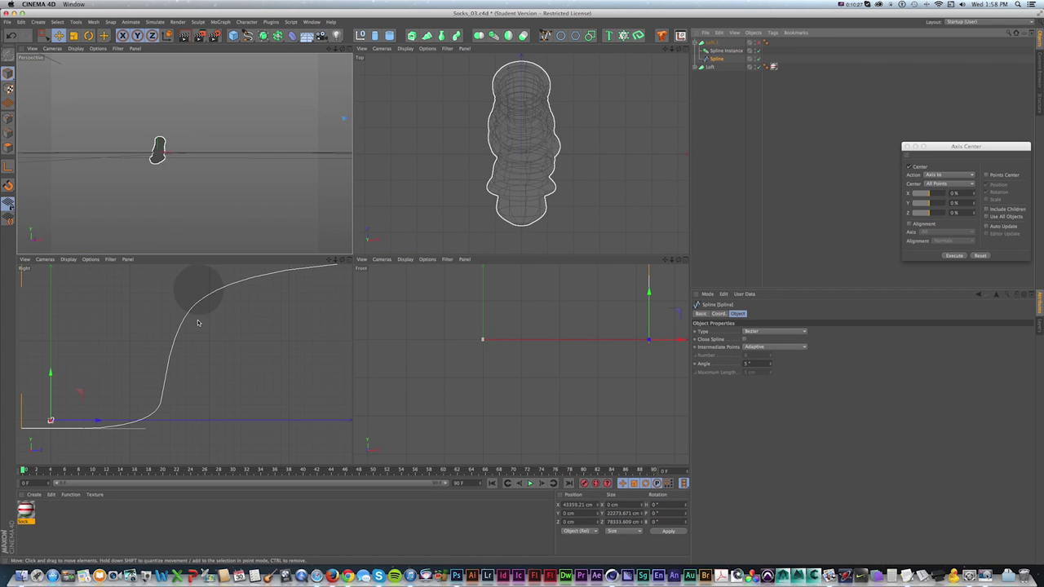
click(9, 118)
drag(178, 319, 173, 320)
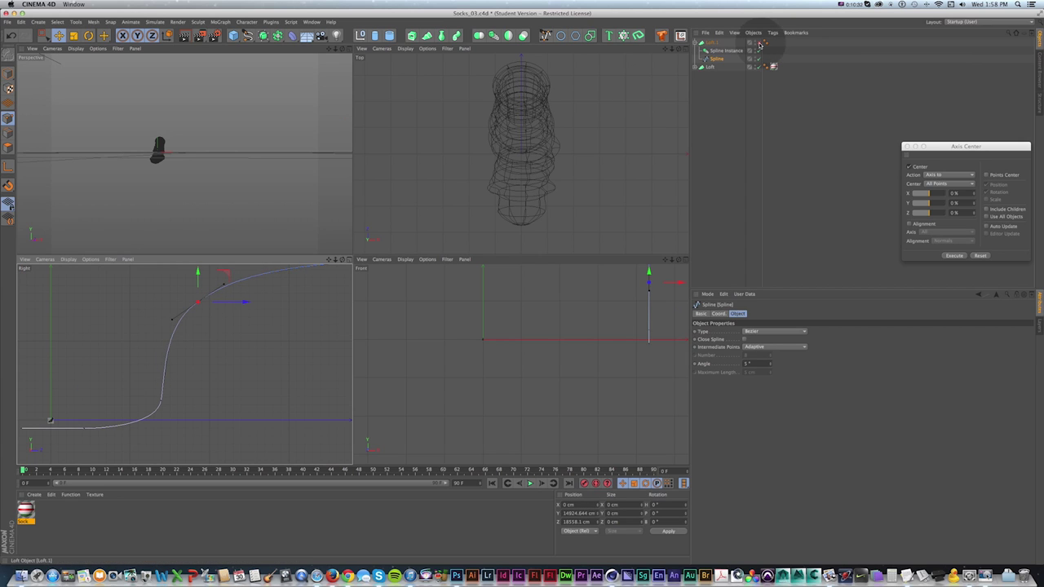
click(759, 42)
- Hide the grid in the Perspective view and save the scene
click(118, 48)
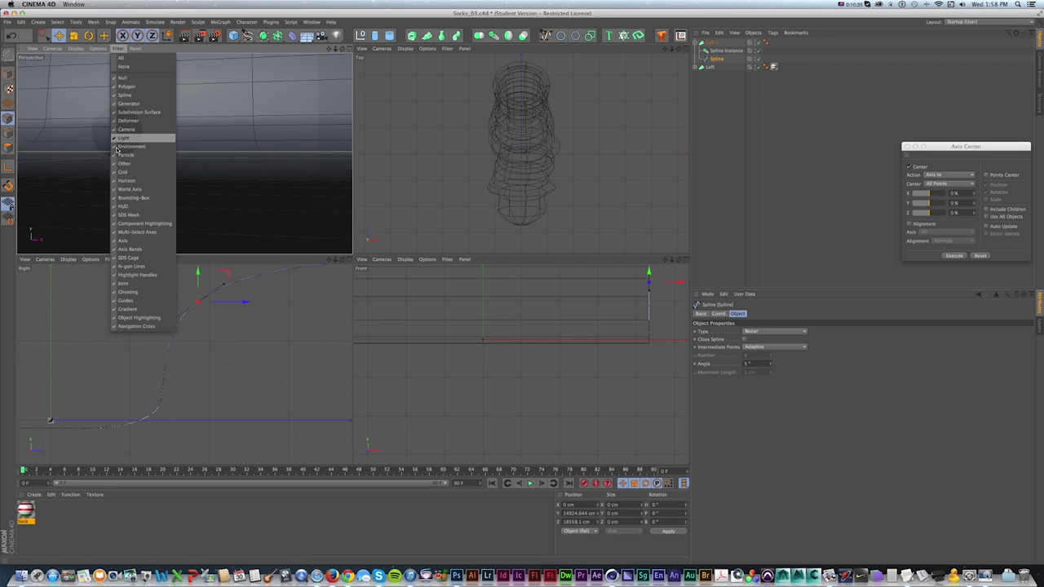
click(128, 175)
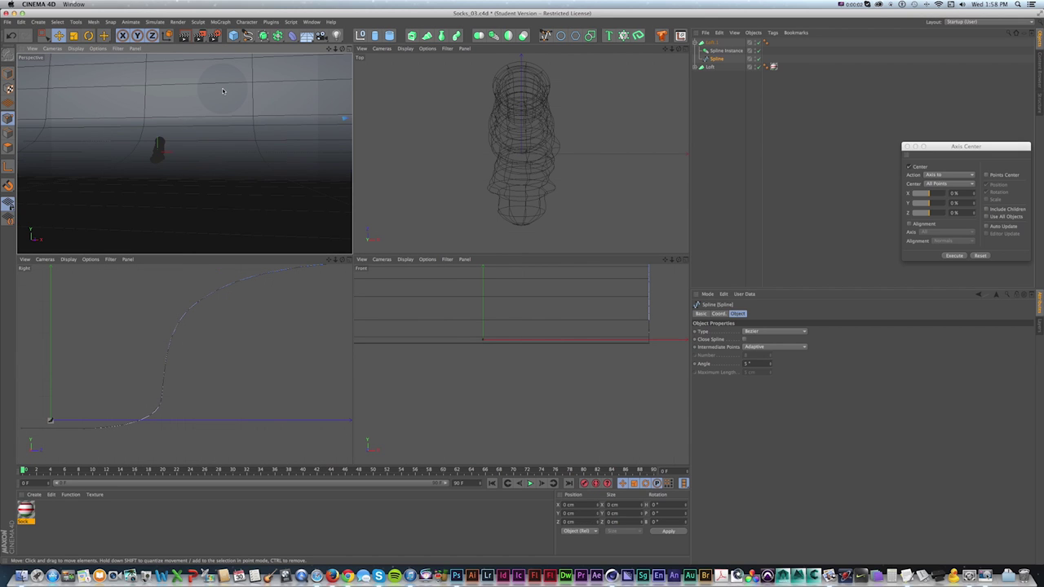
key(super+s)
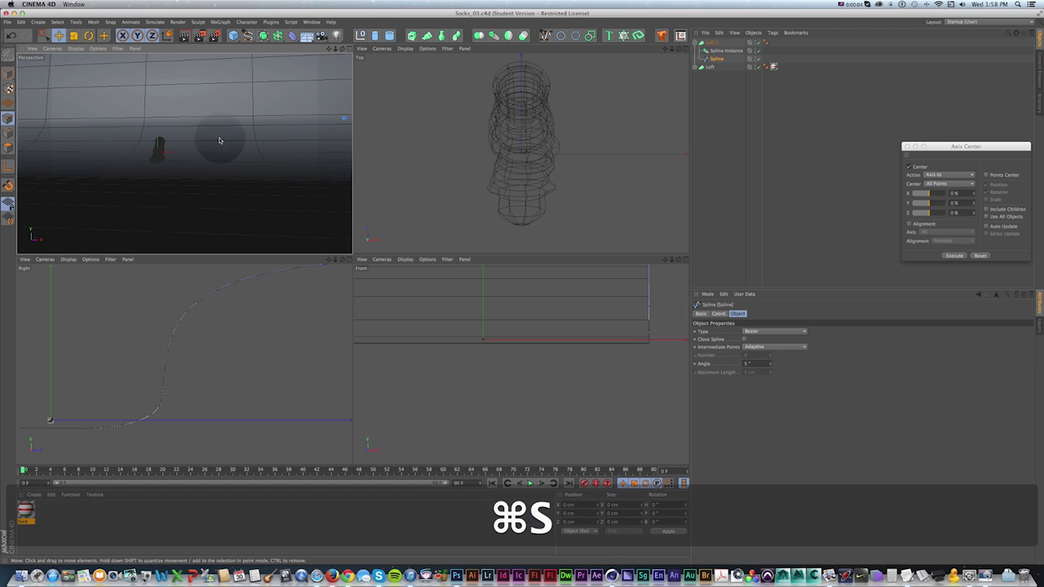
- Set the render output size to 960 x 540 pixels and close the render settings
click(215, 37)
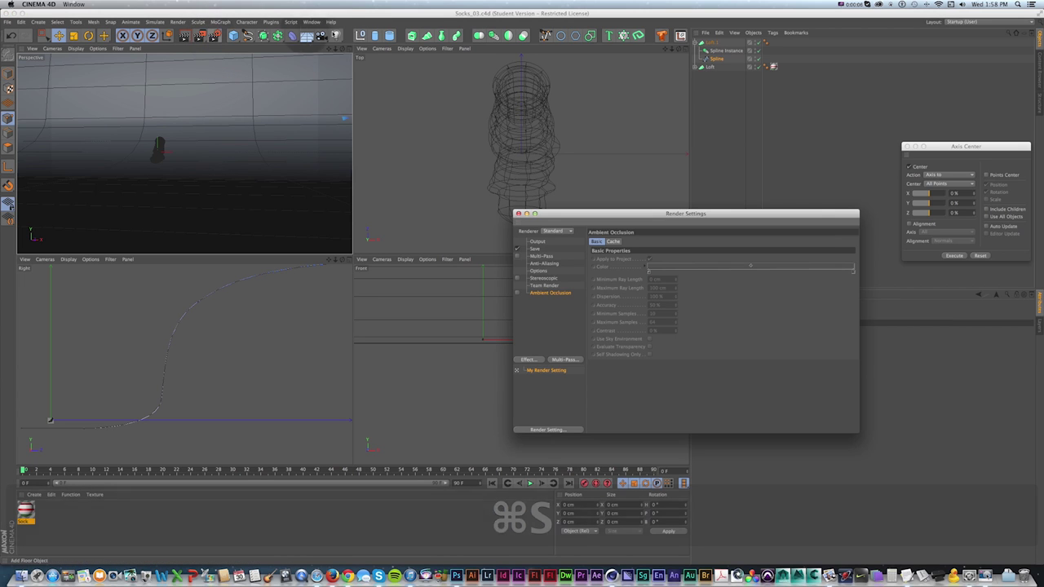
drag(587, 215, 447, 172)
click(169, 96)
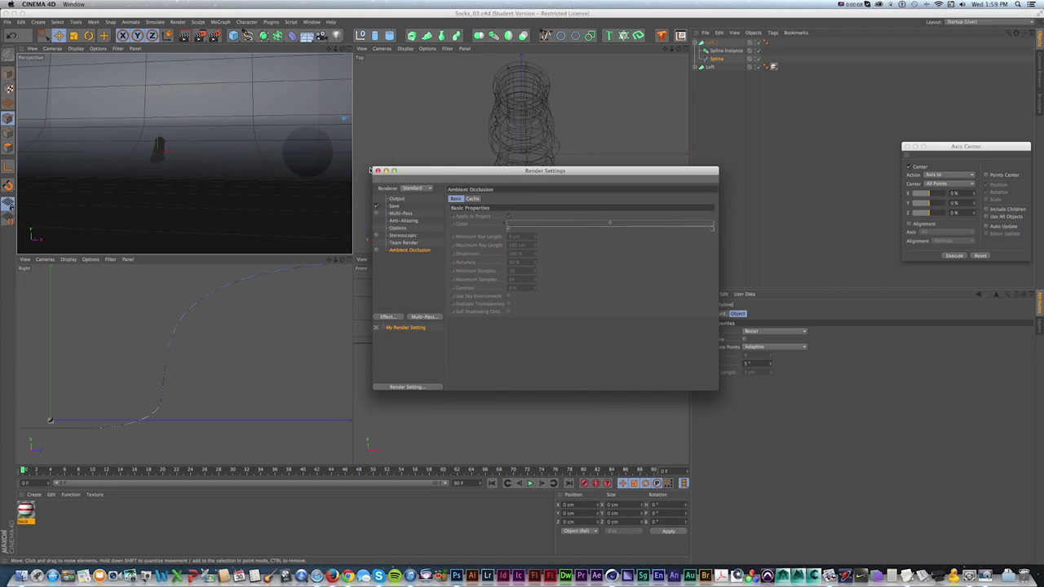
click(399, 199)
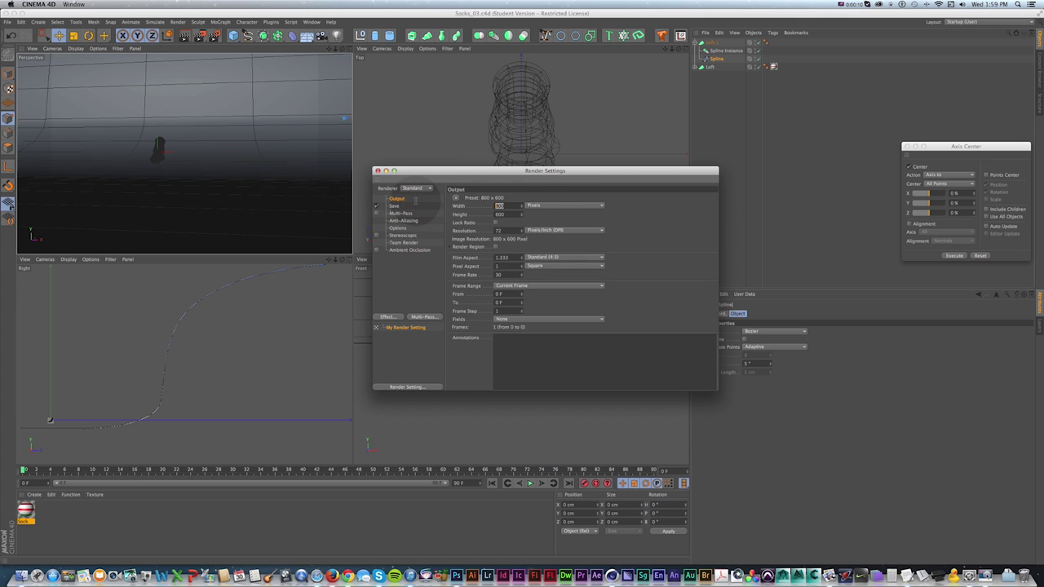
text(960)
key(Tab)
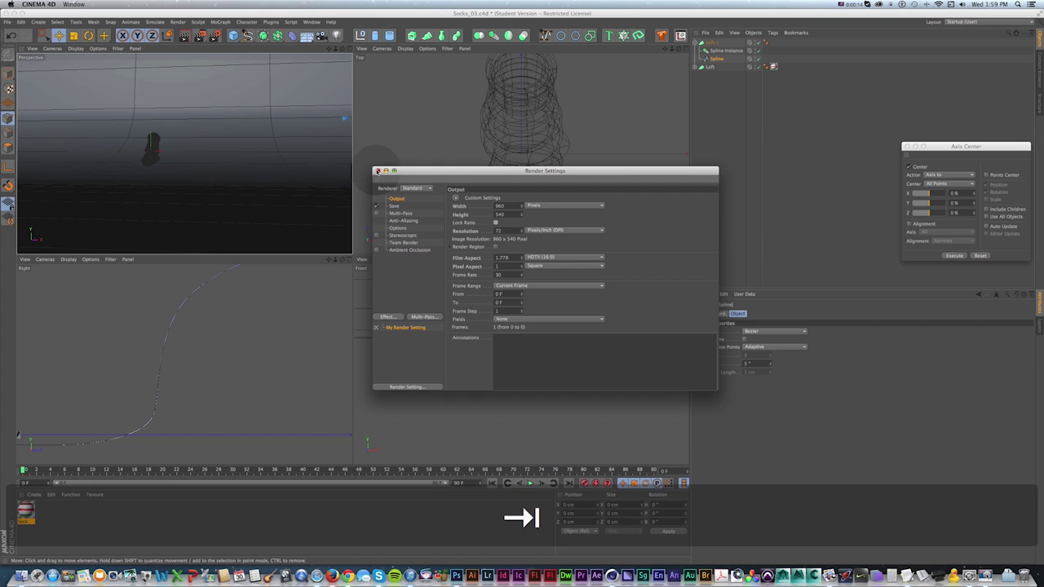
click(377, 171)
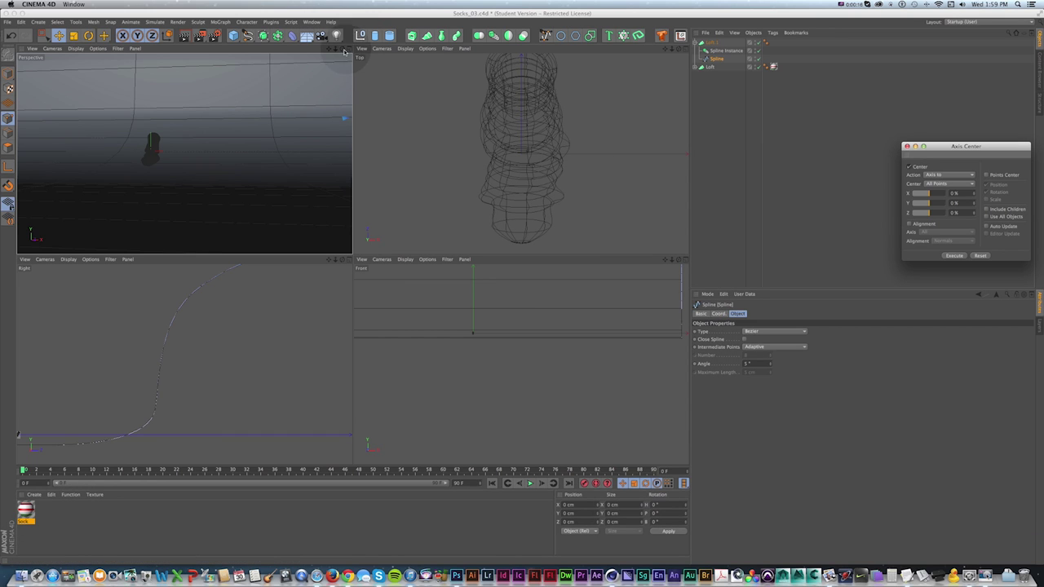
- Add a camera to the scene, make it the active view and angle it toward the sock
alt+click(228, 149)
click(322, 35)
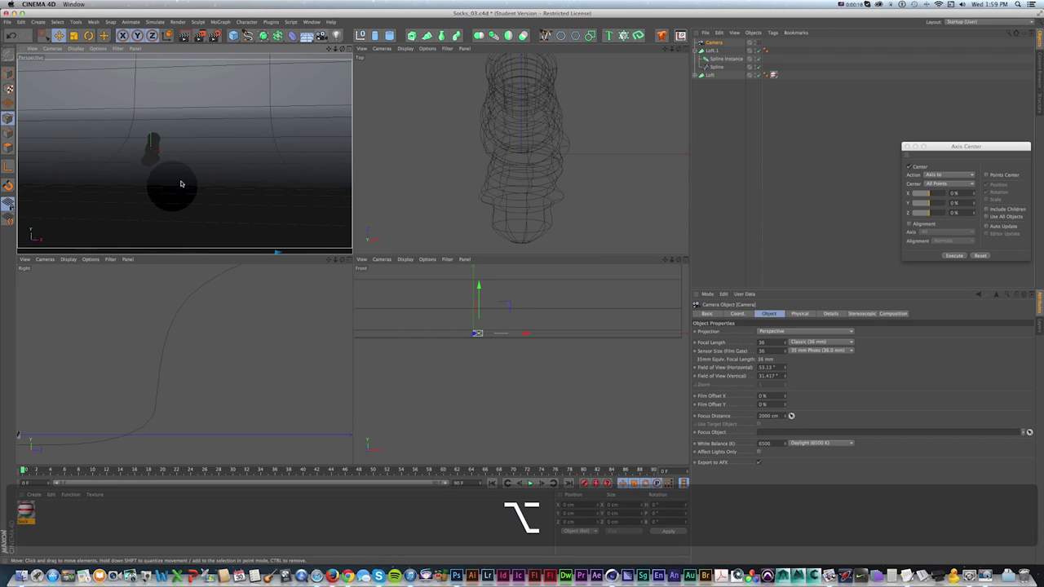
click(759, 43)
alt+drag(189, 138, 230, 141)
key(1)
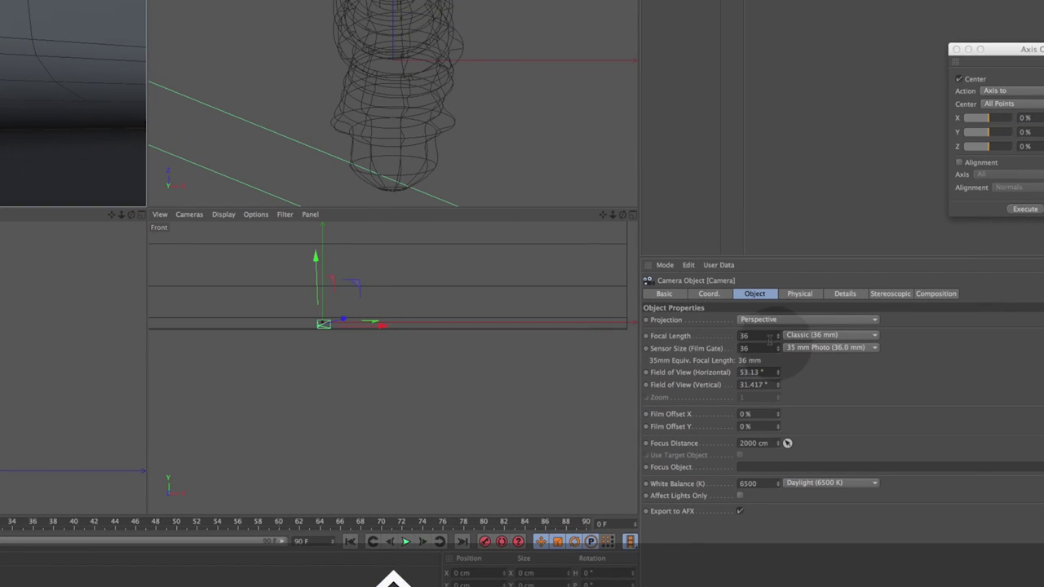
- Set the camera's focal length to 24
double_click(763, 342)
text(24)
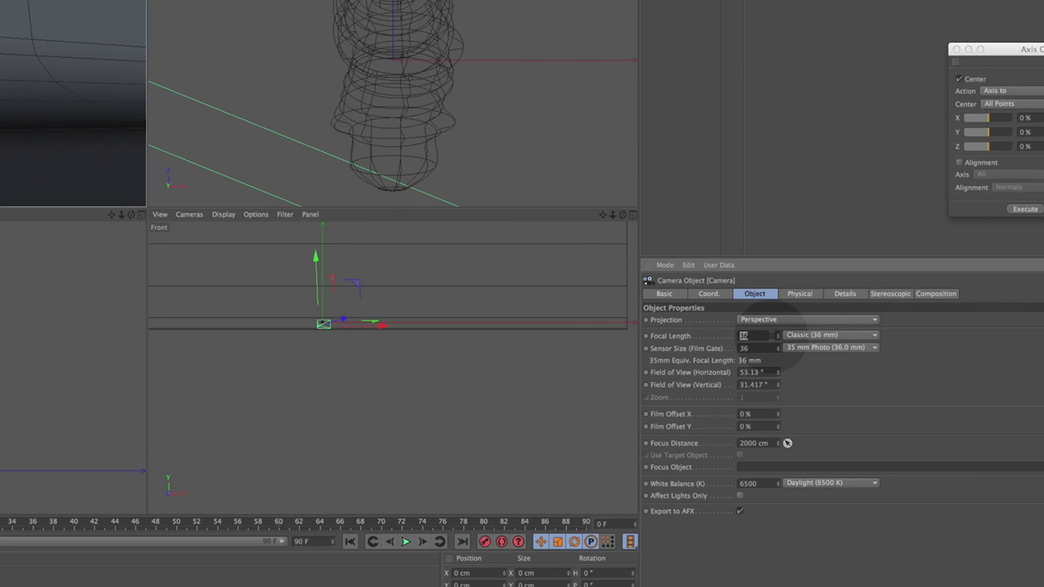
click(41, 139)
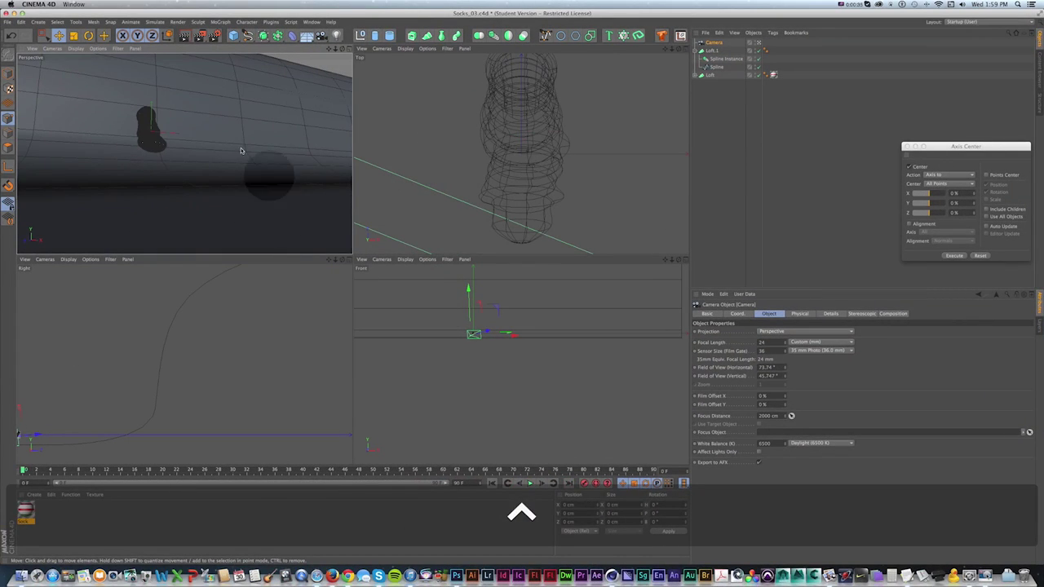
- Orbit and pan the active camera to frame the sock from a low angle, undoing unwanted view changes
scroll(186, 167, up, 3)
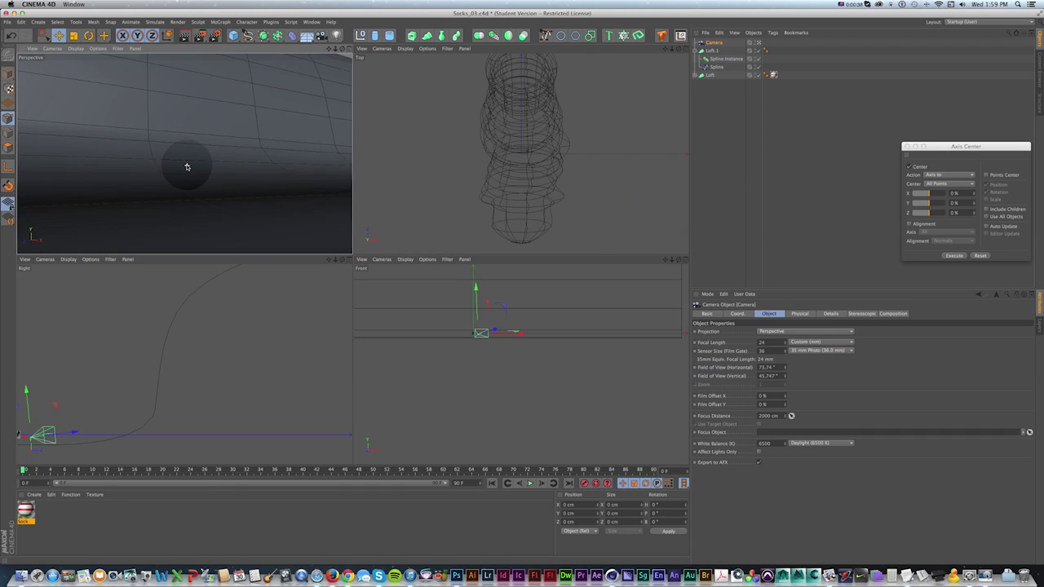
key(shift+super+z)
key(1)
drag(185, 153, 226, 152)
key(1)
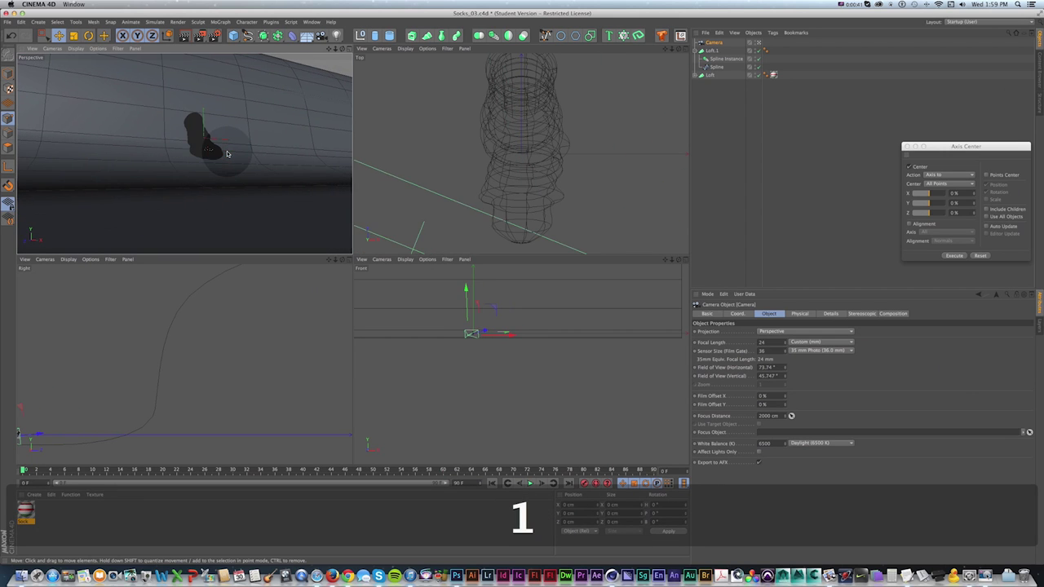
scroll(227, 154, up, 2)
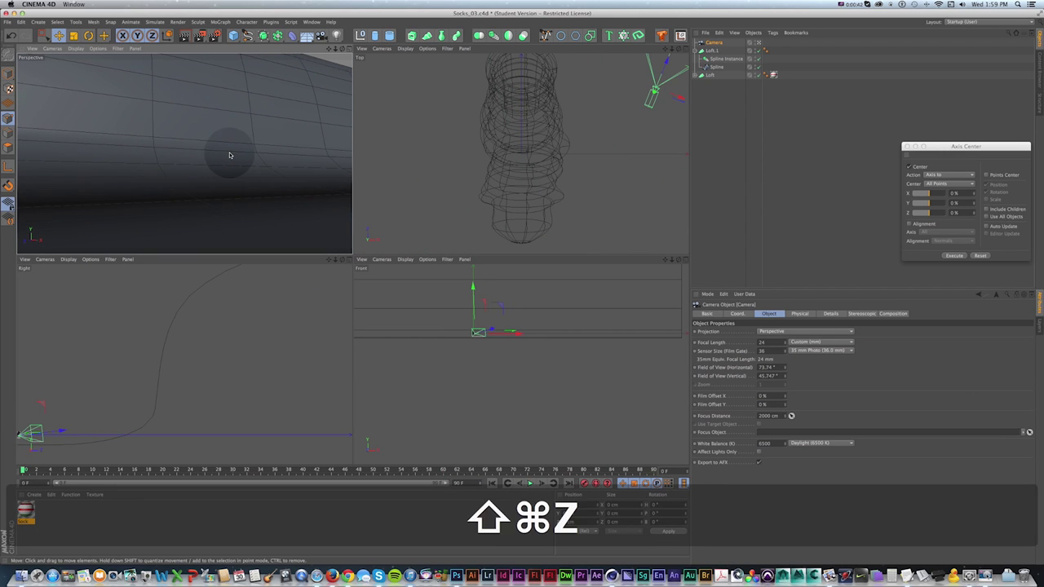
key(shift+super+z)
key(shift+super+z)
key(shift+super+z)
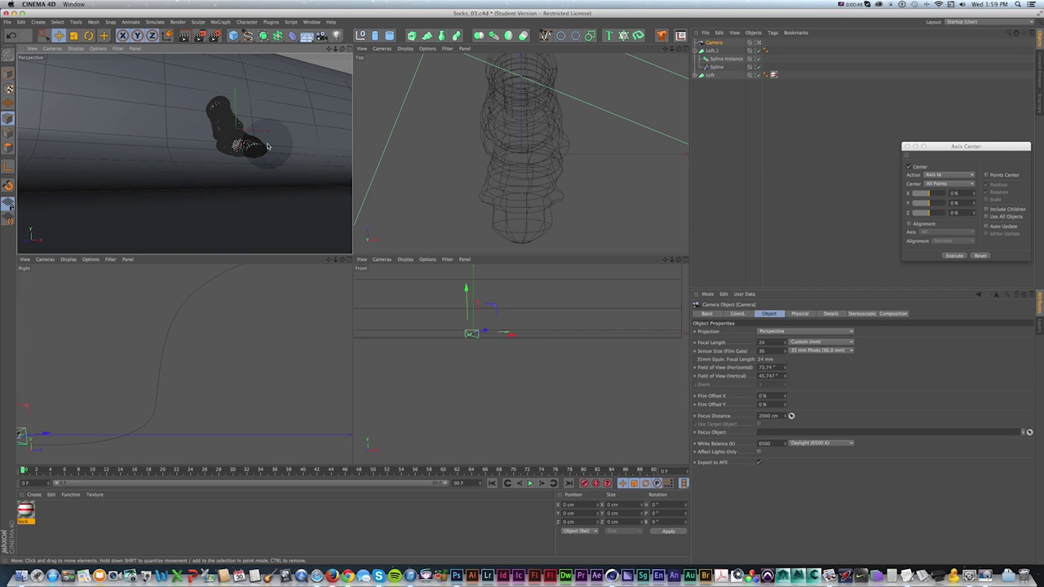
key(1)
- Lower the sock loft vertically toward the floor in the Front view
click(709, 75)
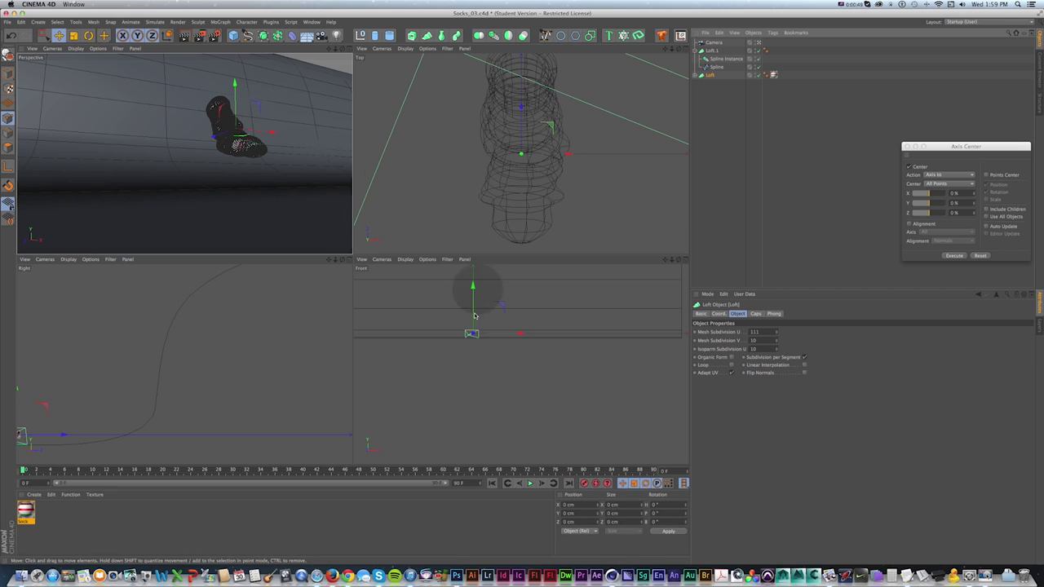
scroll(492, 334, up, 5)
drag(440, 309, 441, 315)
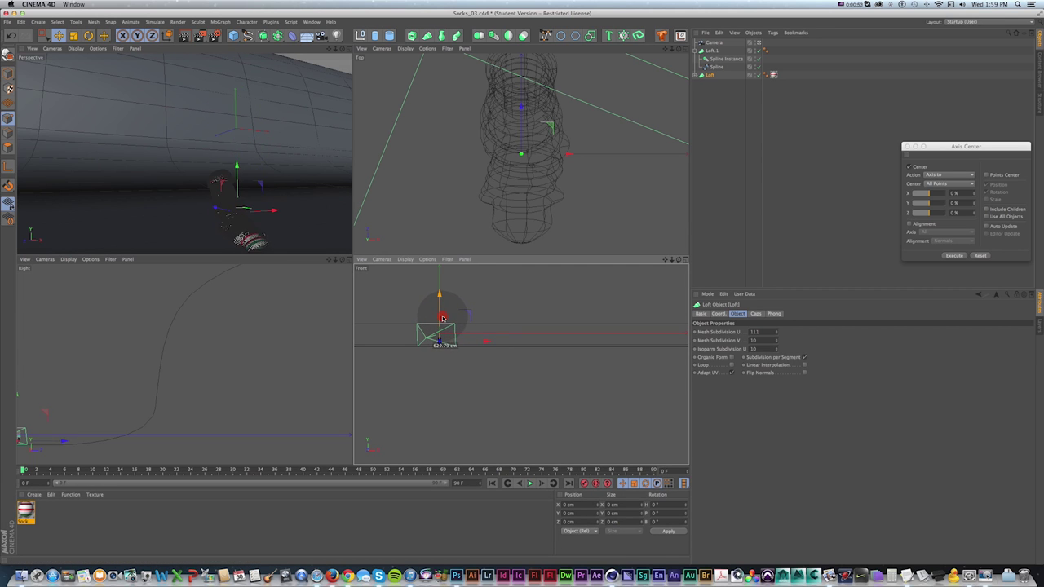
drag(443, 318, 443, 318)
alt+drag(276, 225, 271, 206)
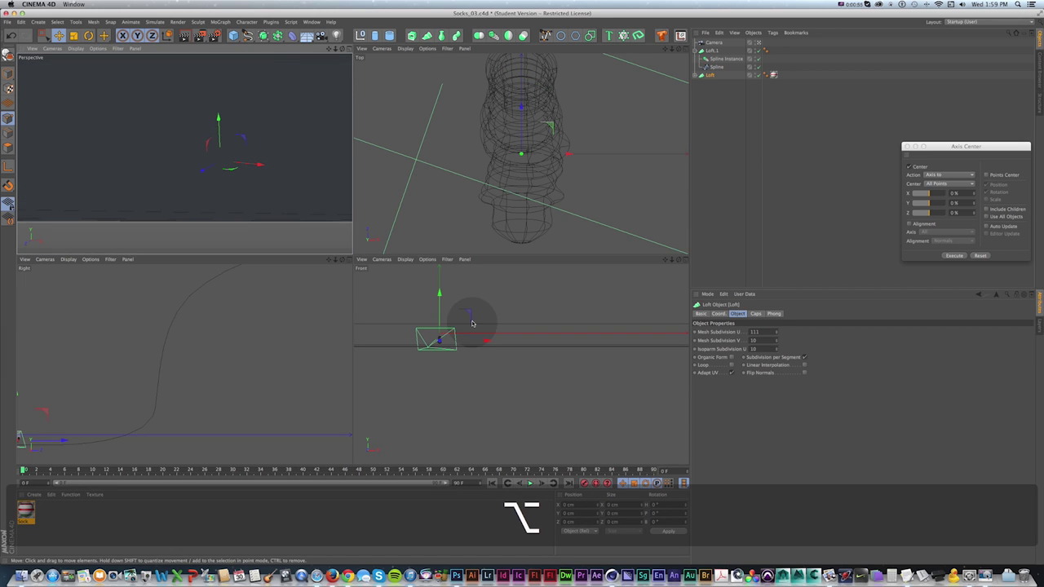
scroll(448, 332, up, 8)
mouse_move(397, 349)
mouse_down()
mouse_move(398, 368)
mouse_move(399, 357)
mouse_up()
- Bring the camera in close so the whole striped sock fills the Perspective view
alt+drag(287, 177, 253, 157)
key(1)
scroll(252, 157, up, 8)
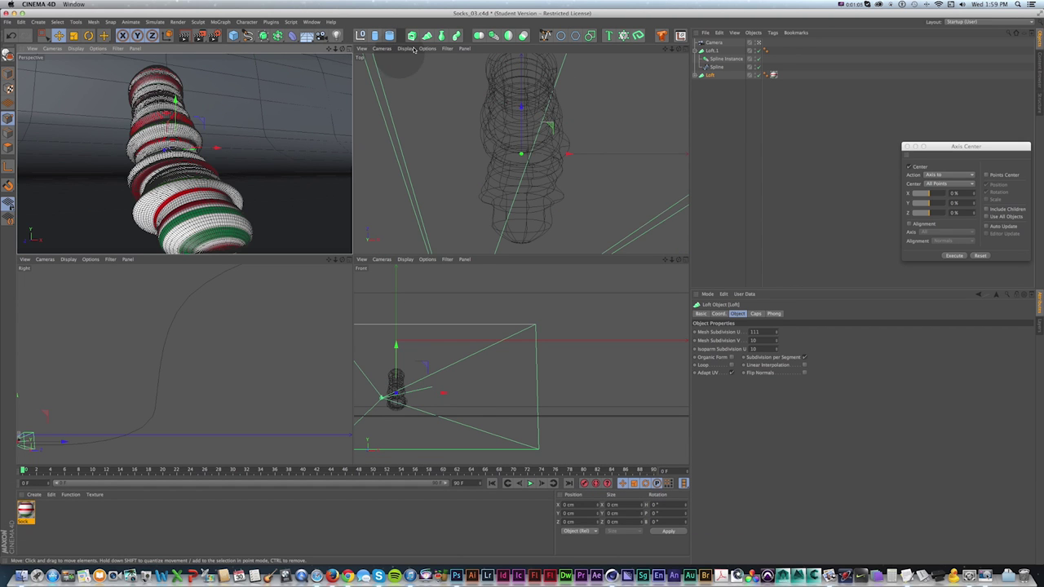
drag(523, 120, 523, 92)
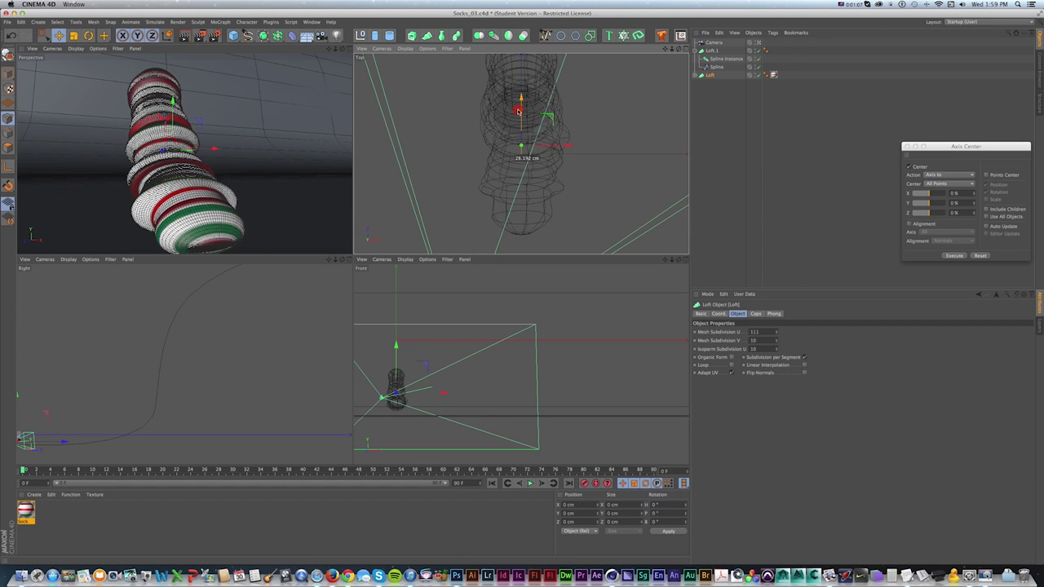
key(super+z)
scroll(533, 187, down, 6)
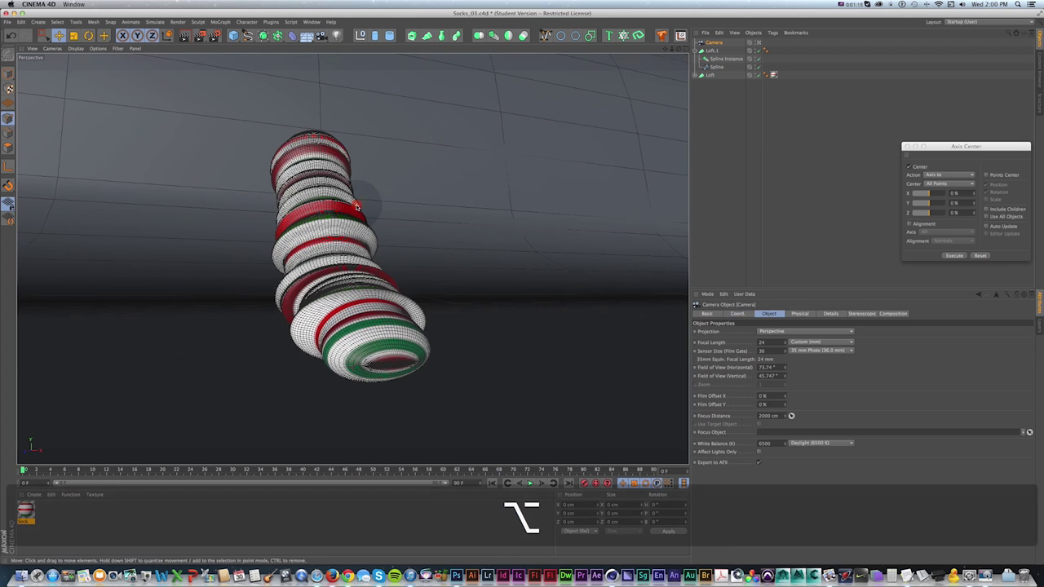
alt+drag(588, 122, 611, 95)
- Rotate the sock loft about its vertical axis to show its side, and test-render it in the Picture Viewer
click(706, 76)
key(r)
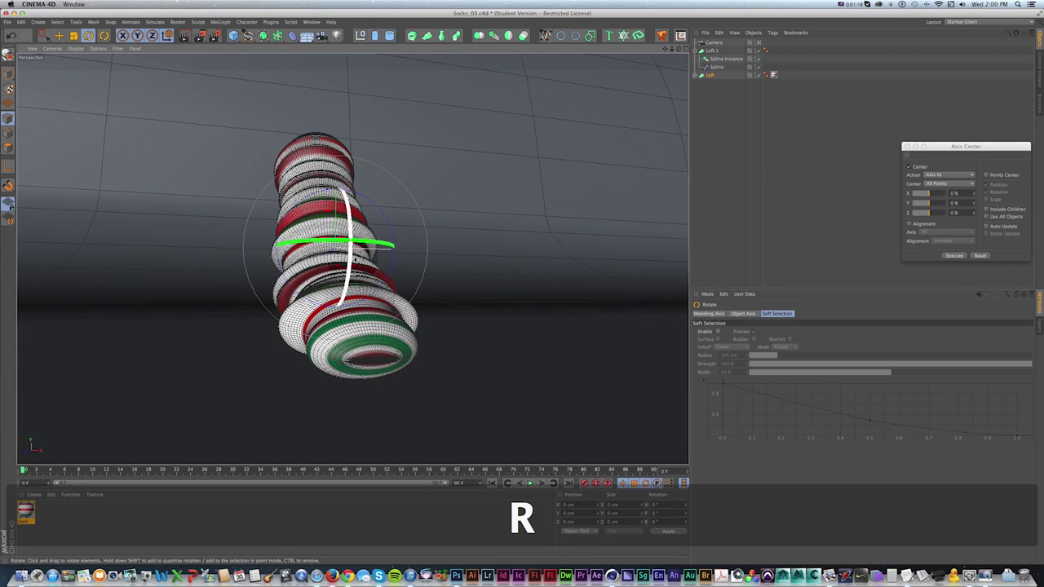
drag(365, 247, 313, 238)
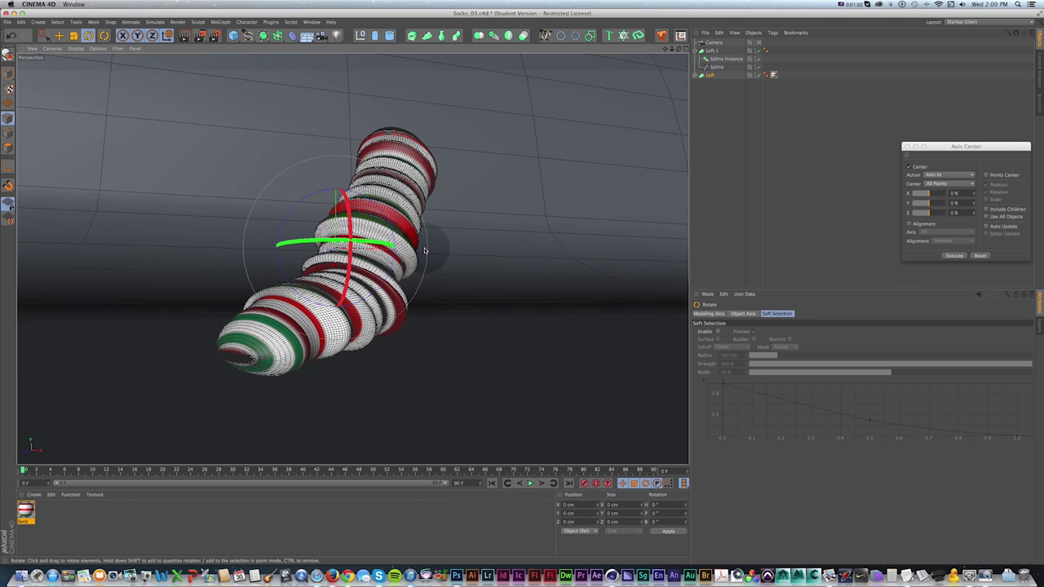
key(shift+r)
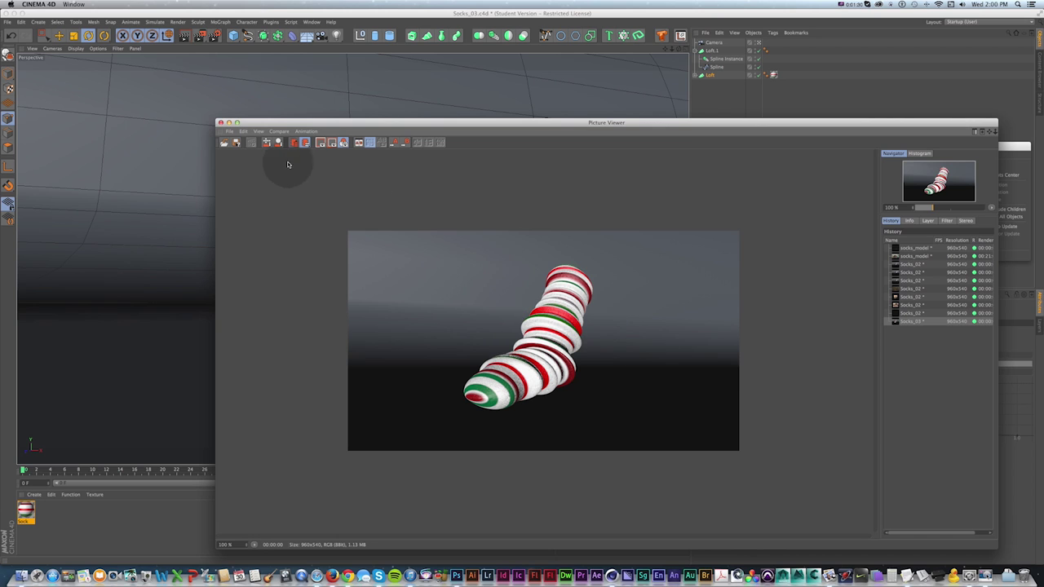
click(219, 122)
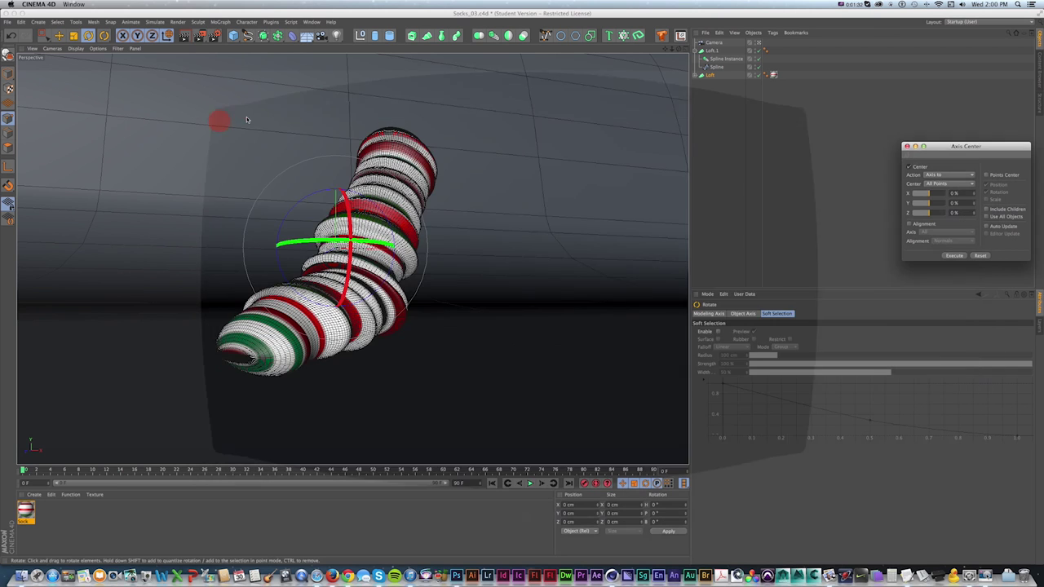
- Scale down the splines Circle.15 through Circle.12 in the sock loft slightly
click(695, 75)
click(721, 149)
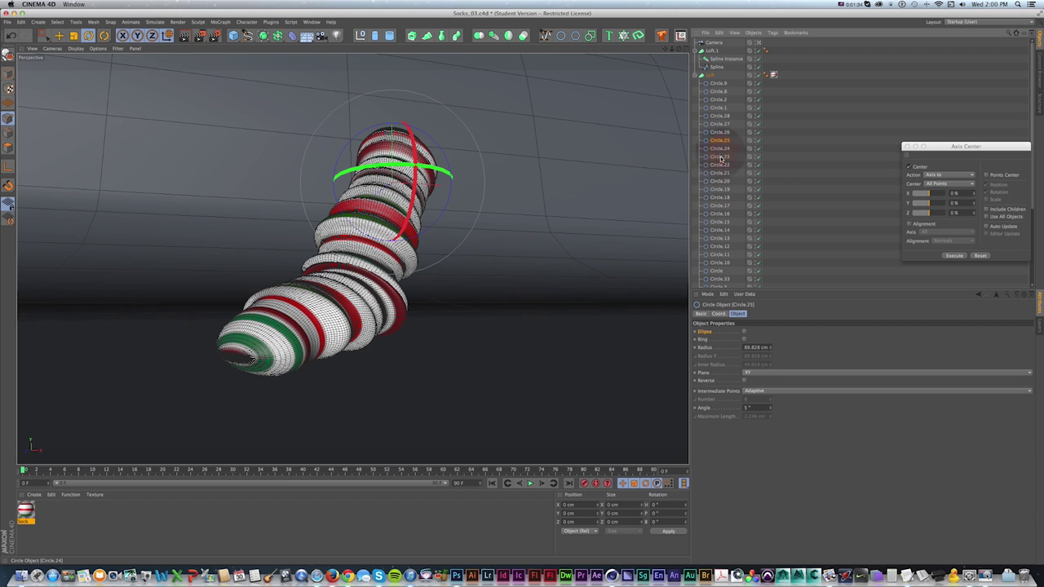
click(718, 221)
shift+click(724, 246)
key(t)
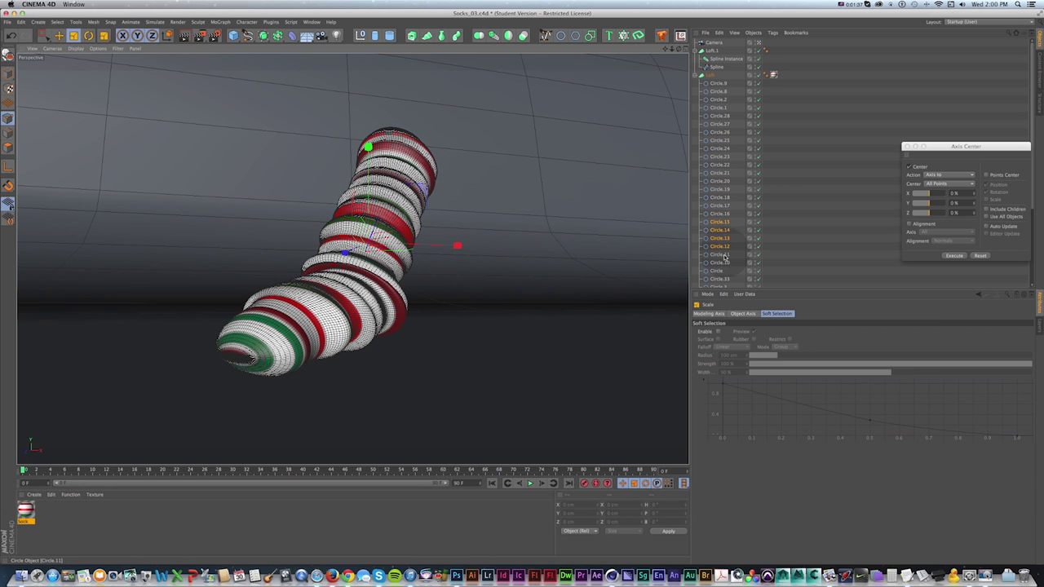
- Scale down the group of circle splines starting at Circle.3 around the sock's heel slightly
scroll(722, 241, down, 3)
click(714, 179)
shift+click(718, 194)
key(t)
mouse_move(536, 197)
mouse_down()
mouse_move(522, 199)
mouse_move(534, 195)
mouse_up()
- Scale down the three neighbouring circle splines starting at Circle.33 in the sock loft
click(720, 168)
shift+click(720, 186)
key(t)
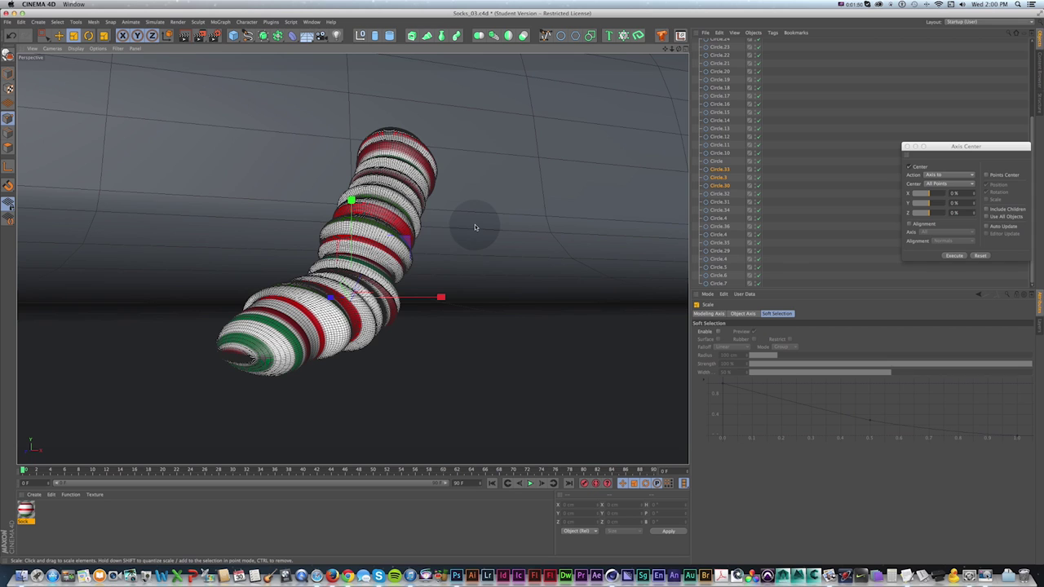
- Collapse the sock loft's hierarchy and save the scene
scroll(849, 80, up, 5)
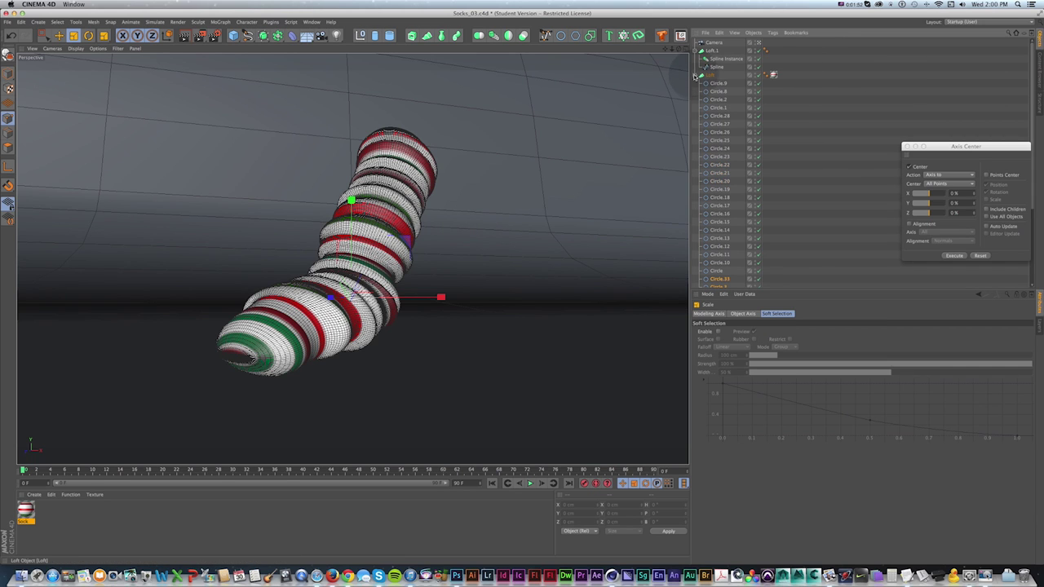
click(697, 75)
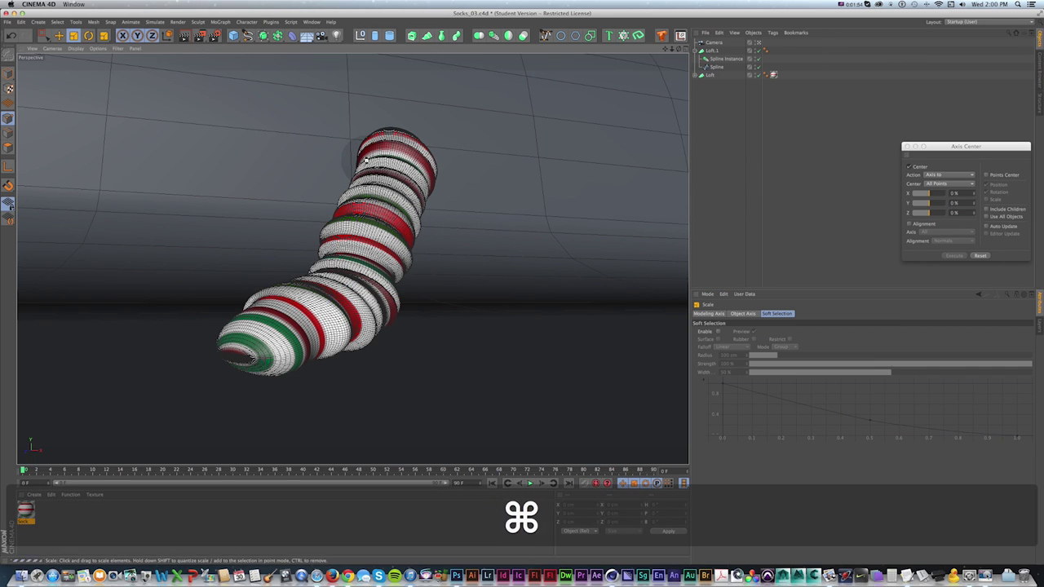
key(super+s)
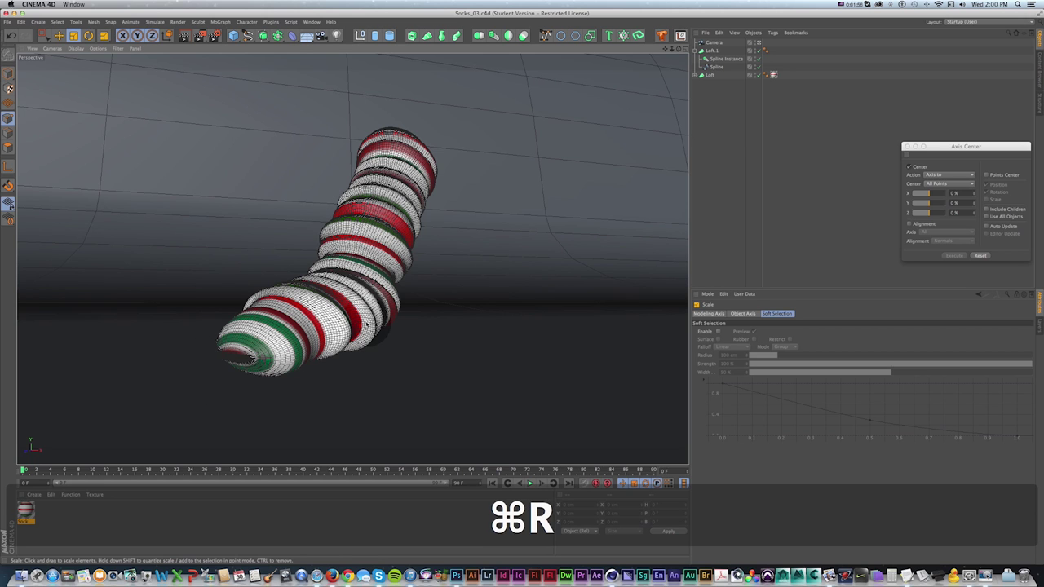
click(72, 445)
- Open the Sock material's specular settings and arrange them beside a new Picture Viewer render of the sock
double_click(25, 512)
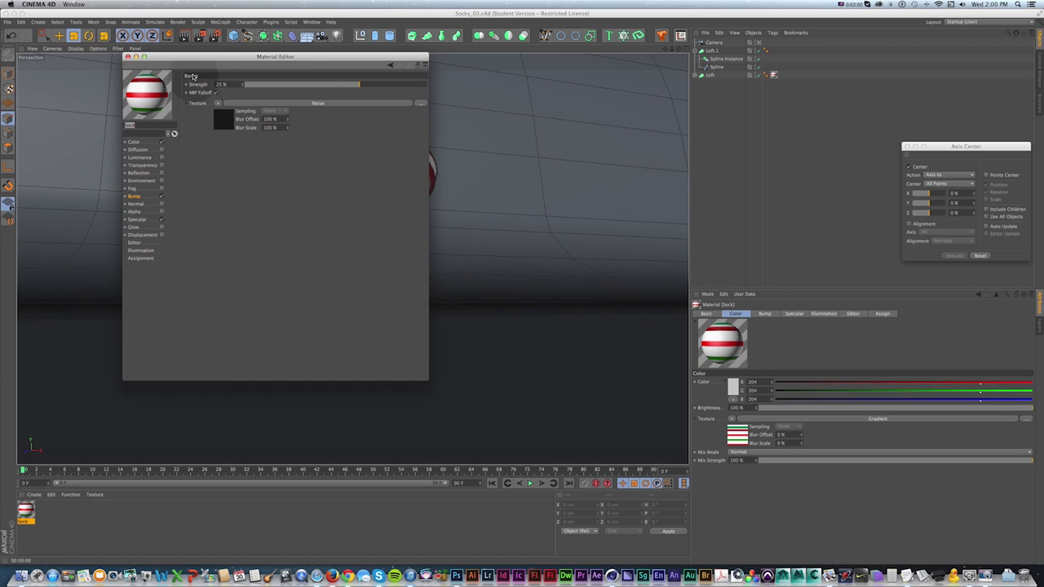
drag(185, 62, 466, 86)
key(shift+r)
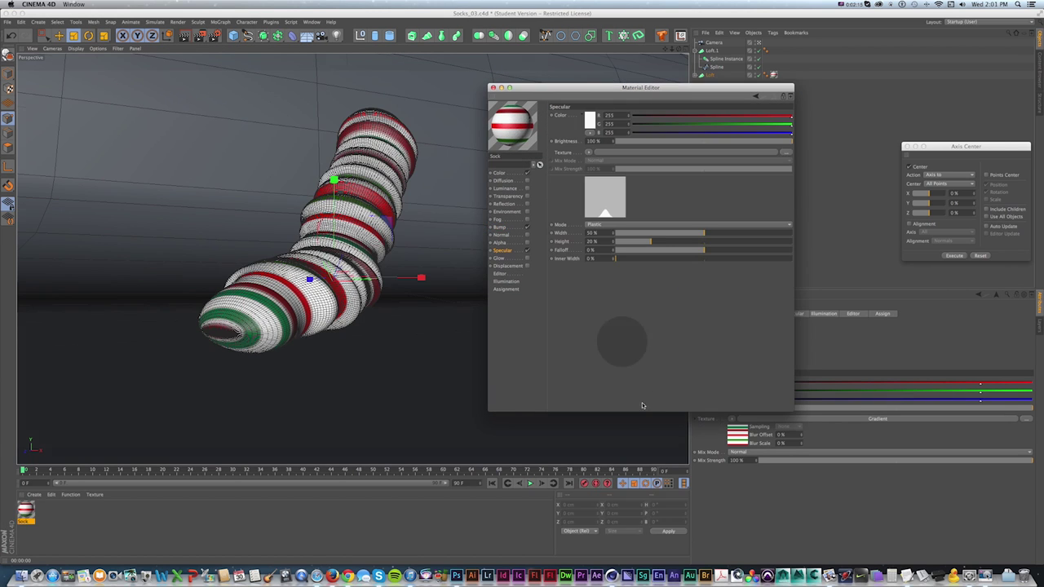
key(shift+r)
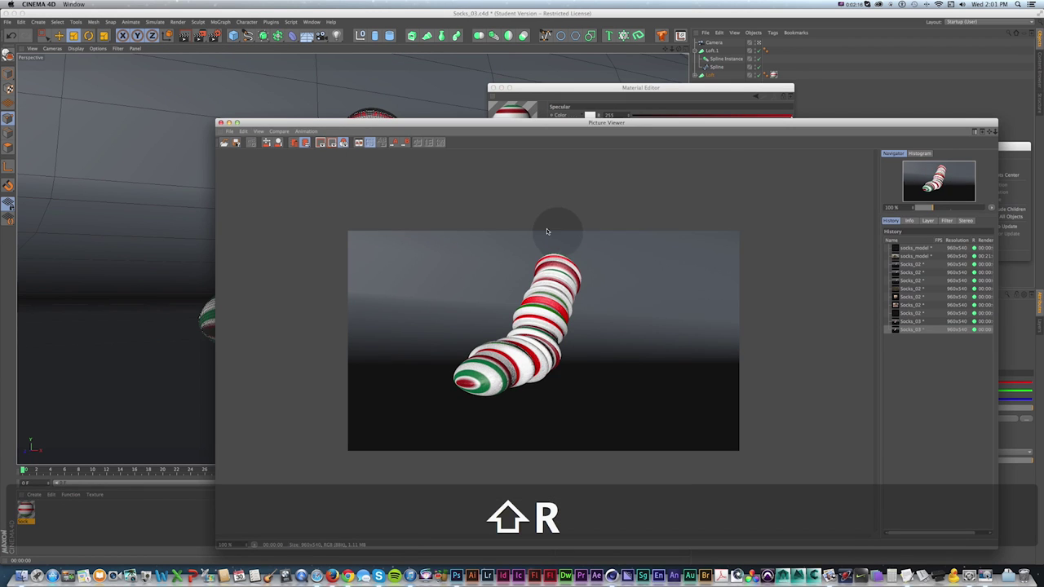
drag(510, 128, 388, 126)
drag(571, 87, 614, 59)
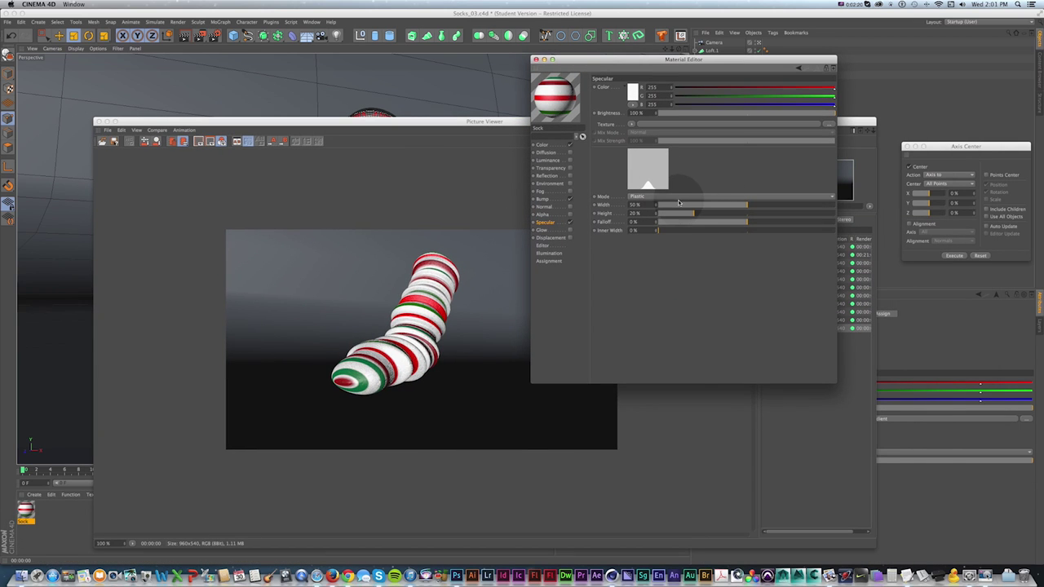
- Set the Sock material's specular width to 46% and height to 23%, and render the scene again
drag(702, 205, 697, 205)
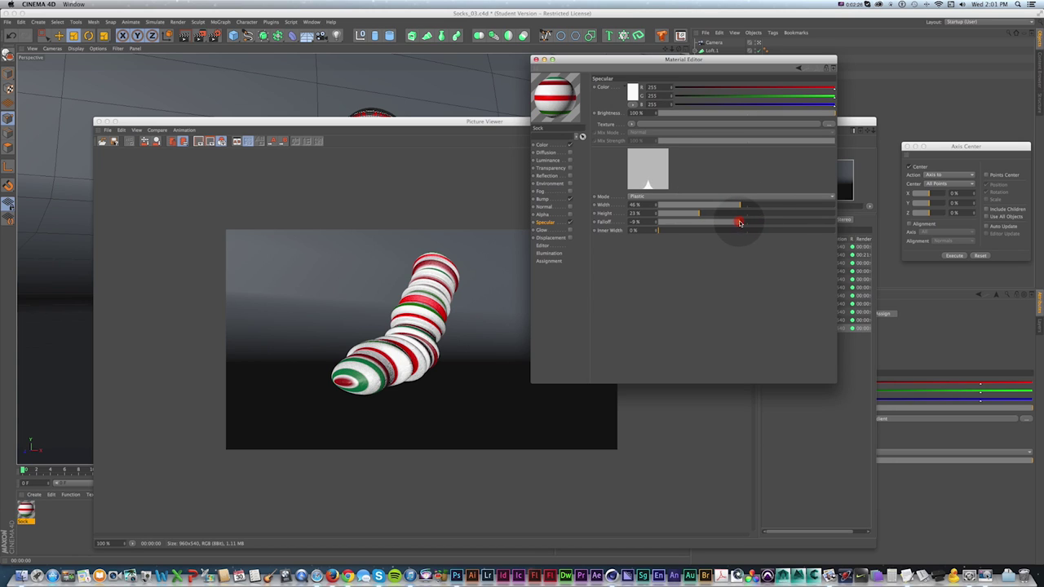
key(shift+r)
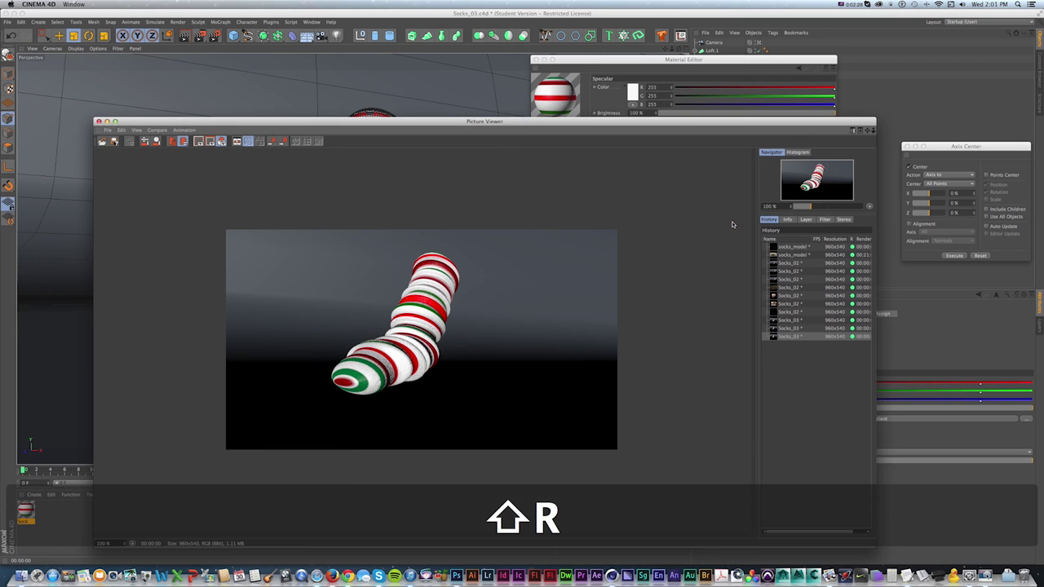
- Compare the latest Socks_03 renders in the Picture Viewer history to judge the specular change, and close the viewer
key(Up)
key(Up)
key(Down)
key(Down)
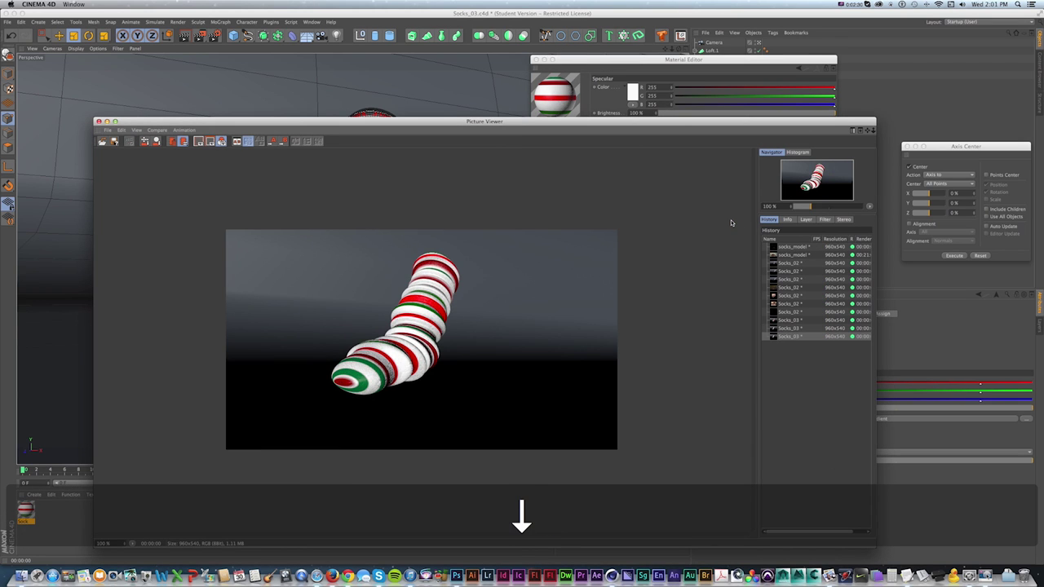
key(Up)
key(Up)
key(Down)
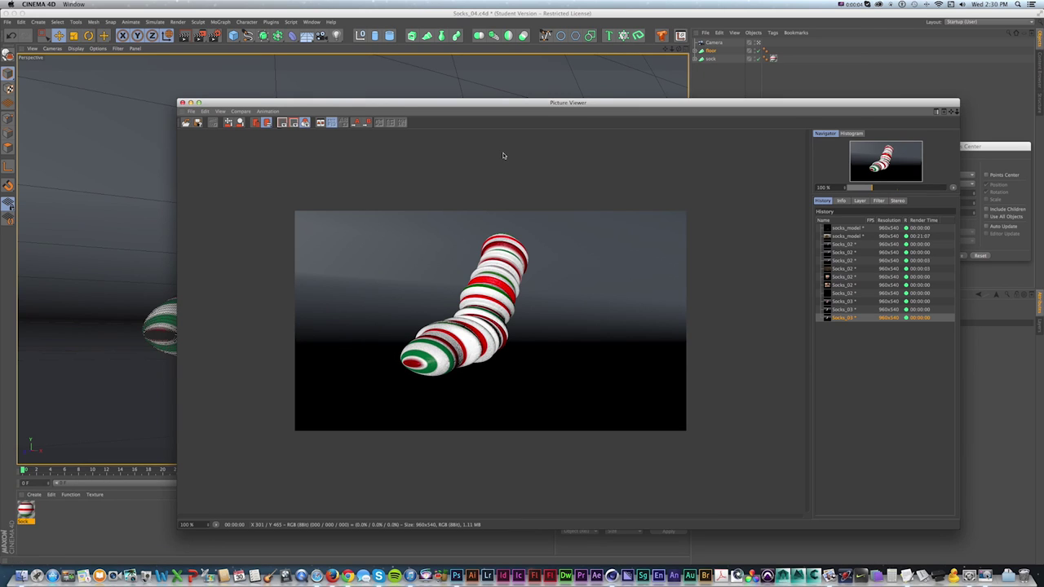
key(Up)
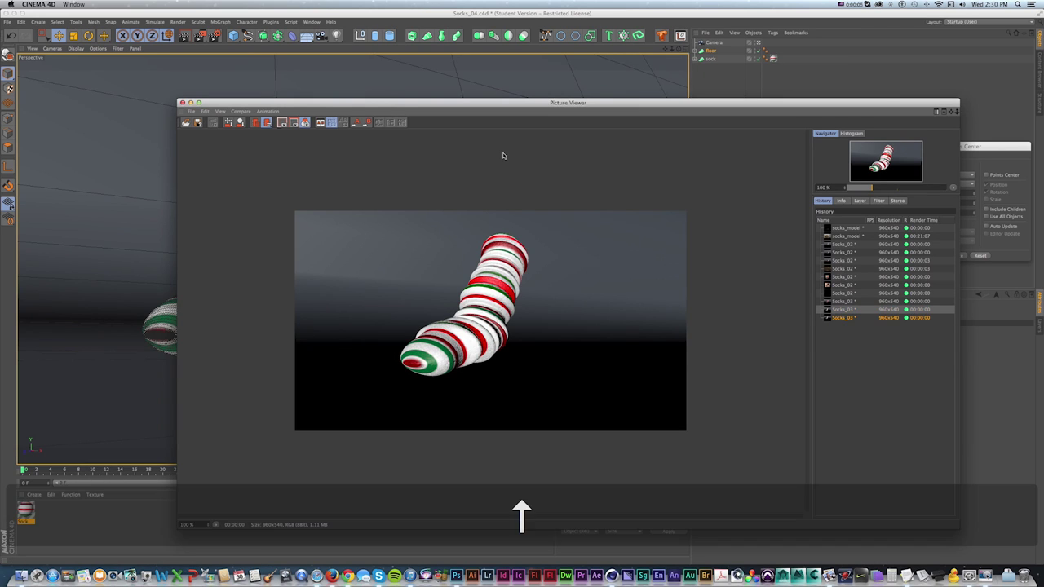
key(Down)
key(Up)
key(Down)
key(Up)
key(Down)
key(Up)
key(Down)
key(Up)
key(Down)
key(Up)
key(Down)
key(Up)
key(Down)
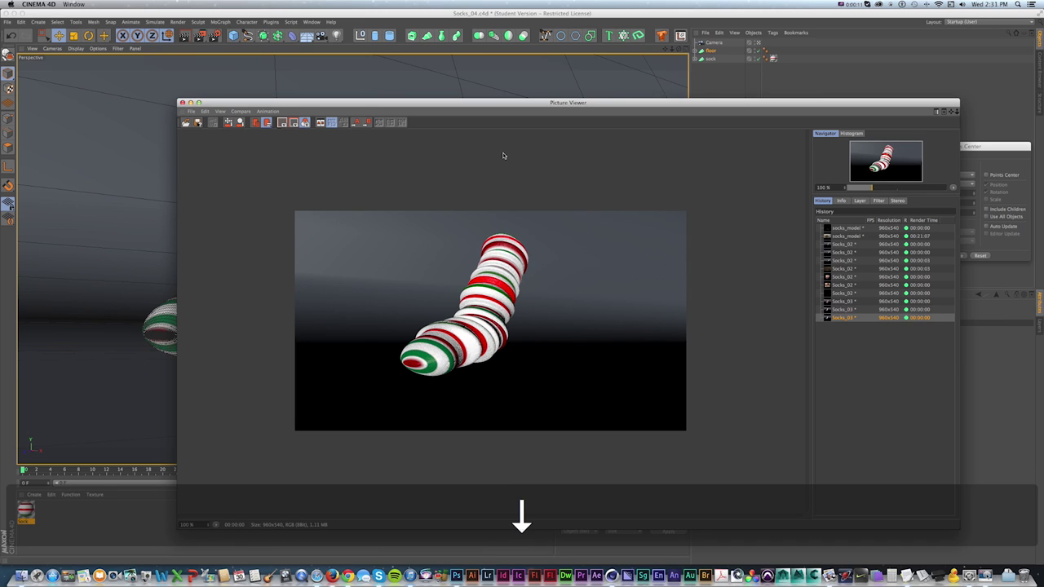
click(182, 102)
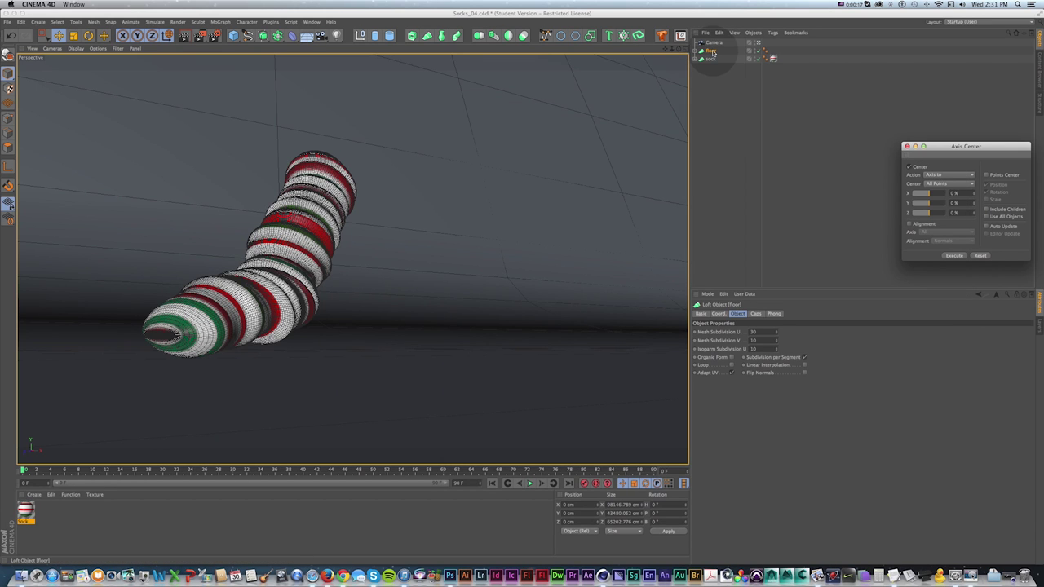
- Create an instance of the sock and place it directly above the original sock in the object hierarchy
click(711, 59)
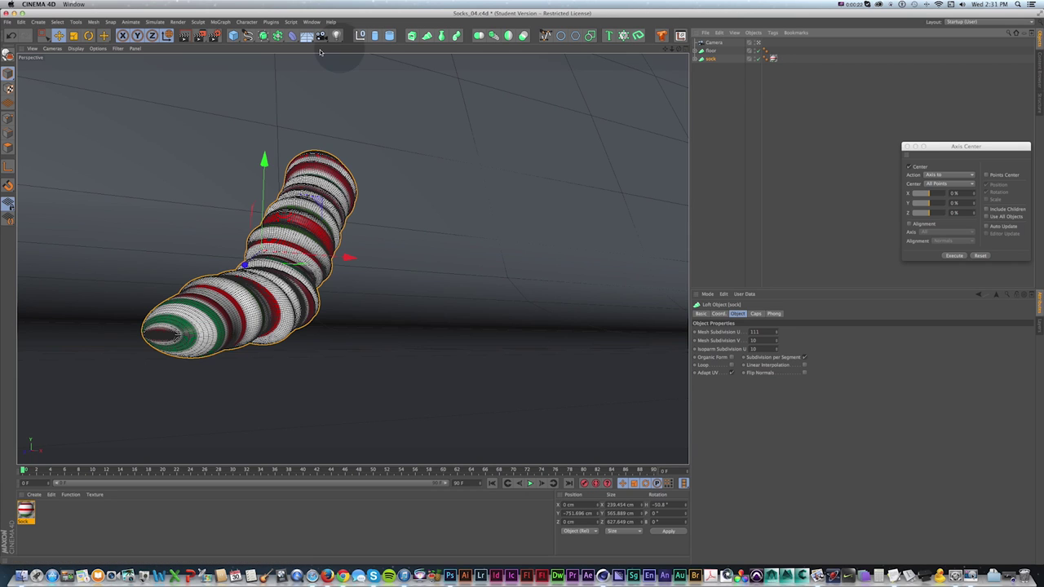
drag(278, 38, 432, 62)
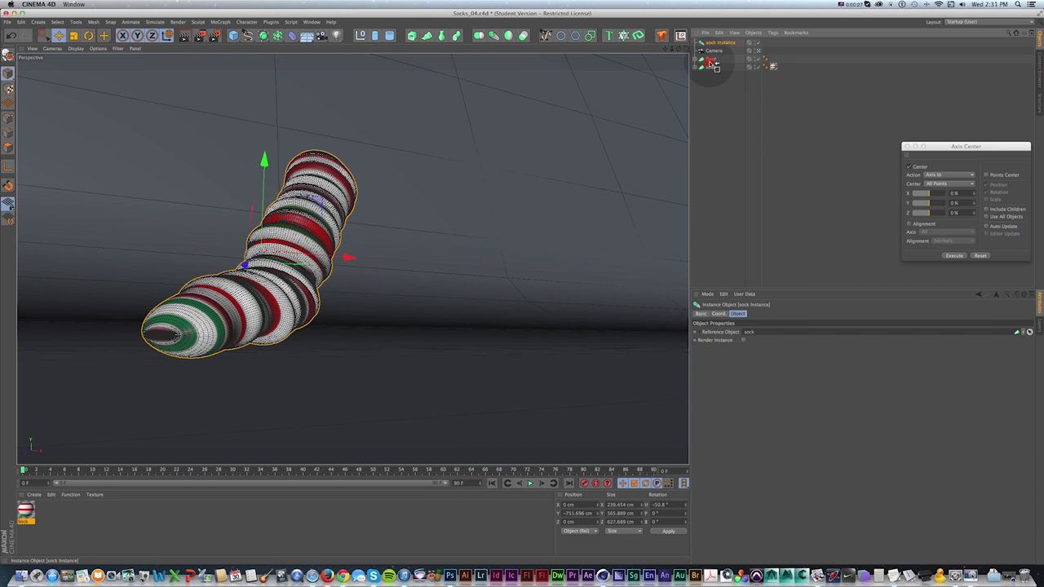
drag(714, 65, 713, 64)
key(e)
key(super+z)
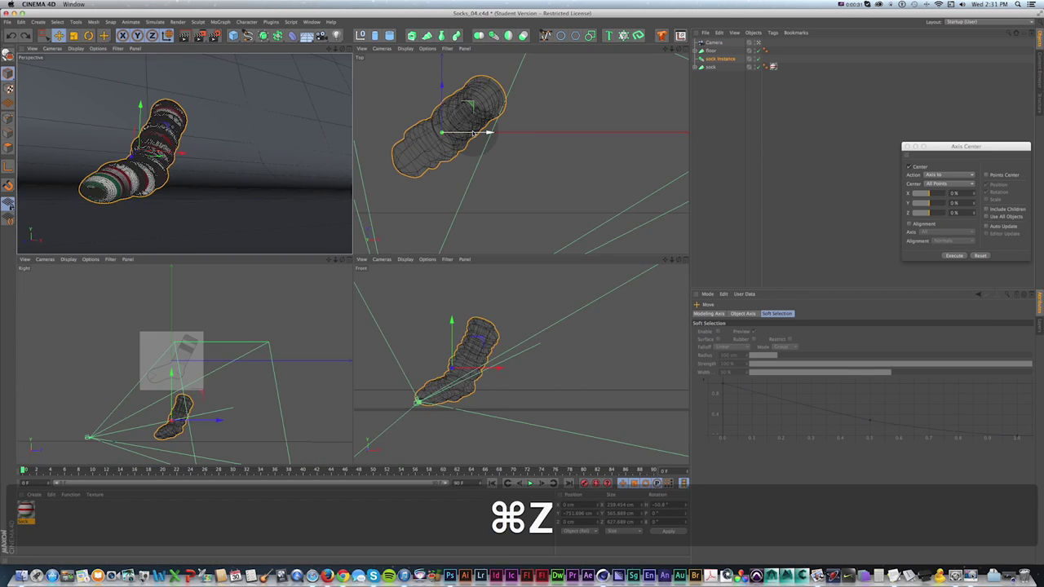
- Move and rotate the sock instance in the Top view so the two socks lean together with their toes pointing apart
drag(473, 133, 544, 134)
key(r)
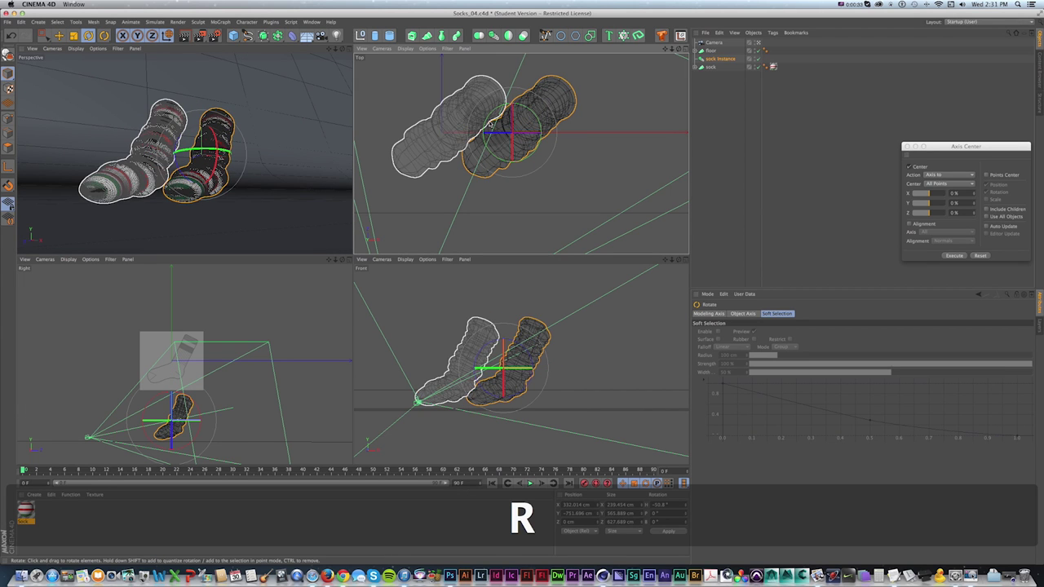
drag(483, 123, 499, 155)
key(e)
drag(499, 98, 533, 160)
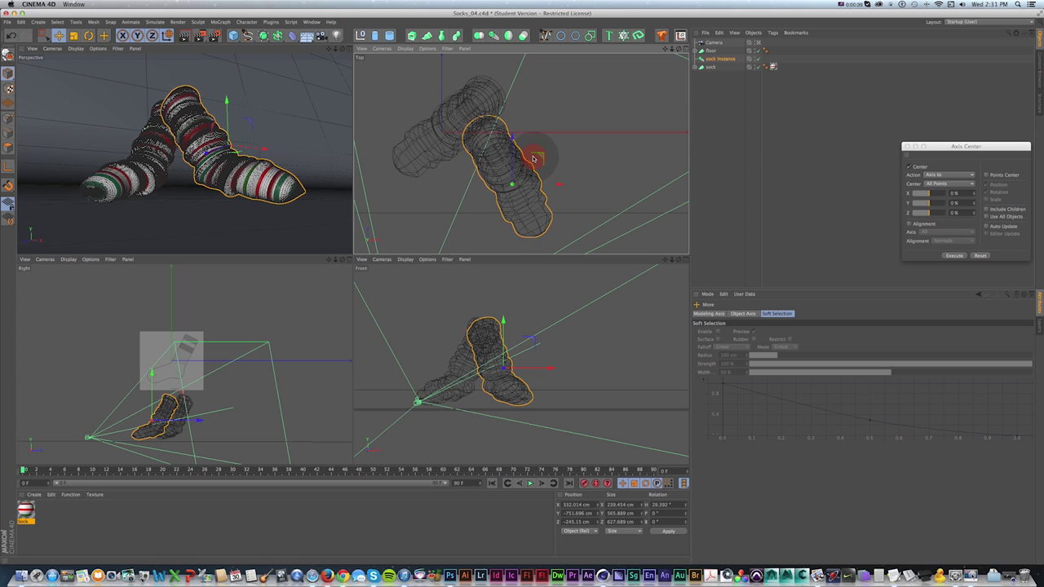
key(r)
drag(497, 161, 512, 153)
key(e)
drag(512, 153, 512, 159)
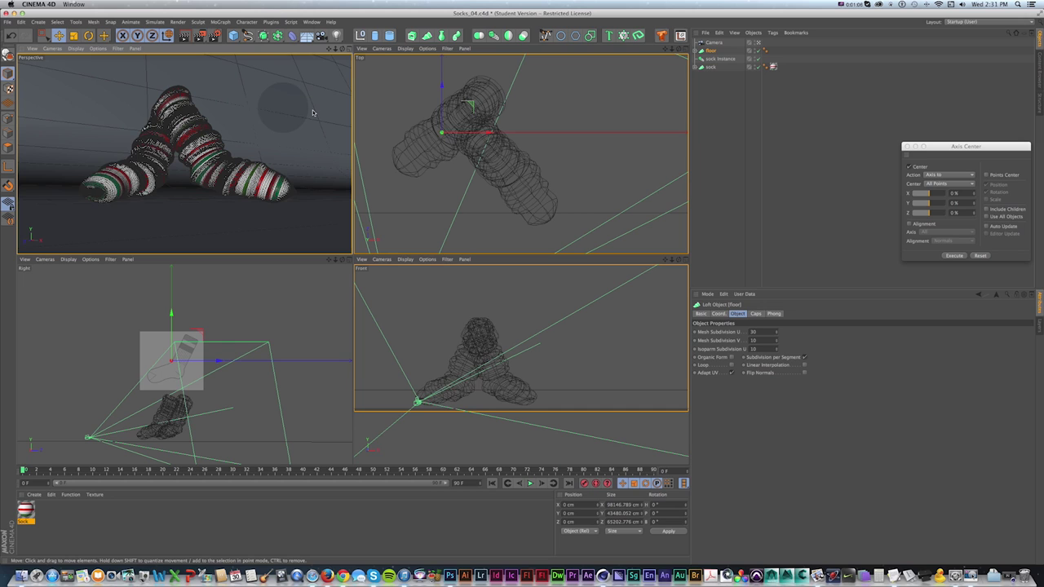
- Add a light, place it beside the socks at about X -1521, Y -139, Z -414 cm, and name it key
scroll(458, 132, down, 5)
key(1)
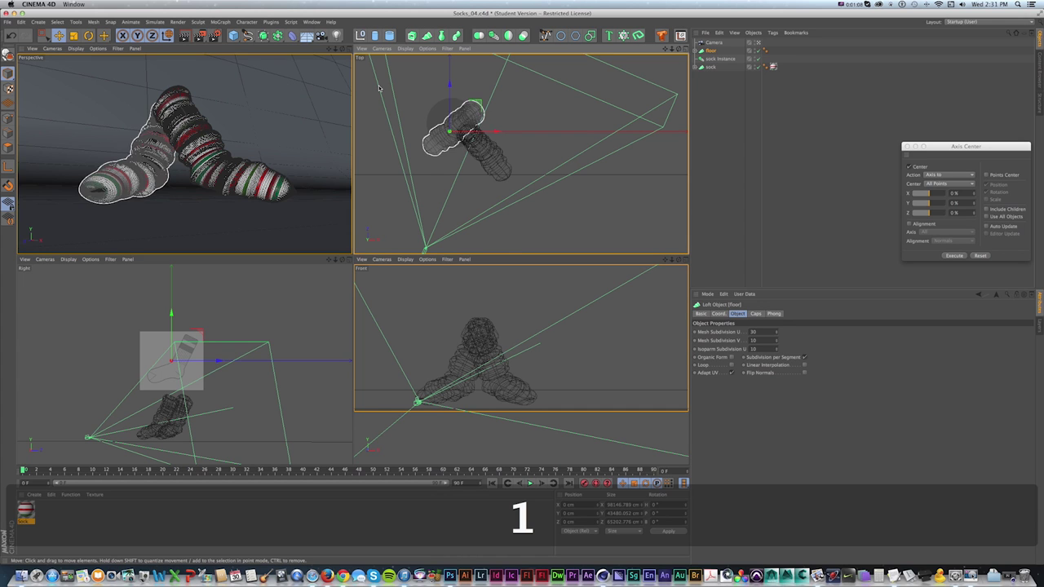
click(336, 35)
scroll(528, 134, down, 5)
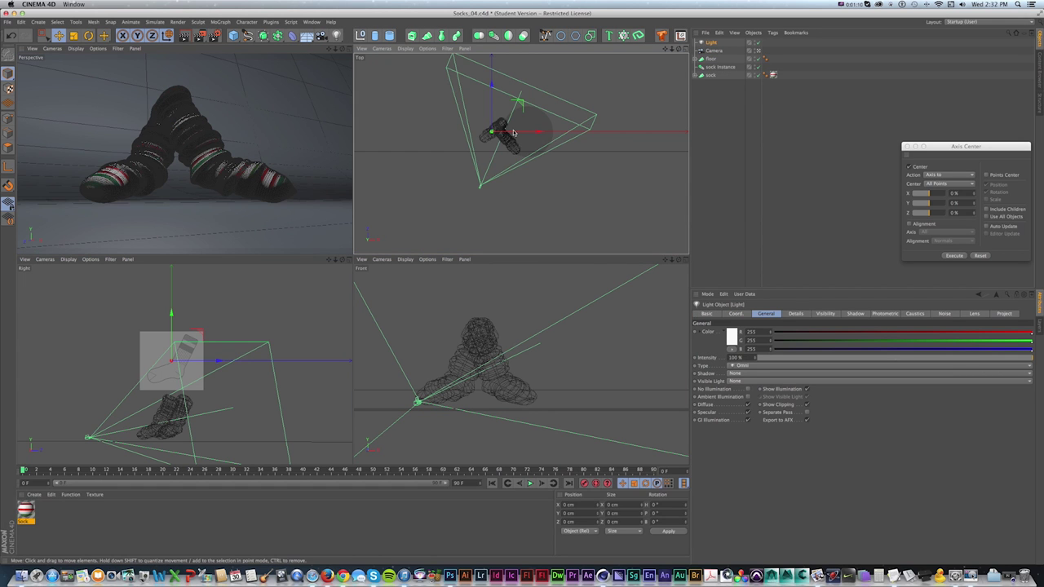
key(1)
drag(499, 133, 464, 130)
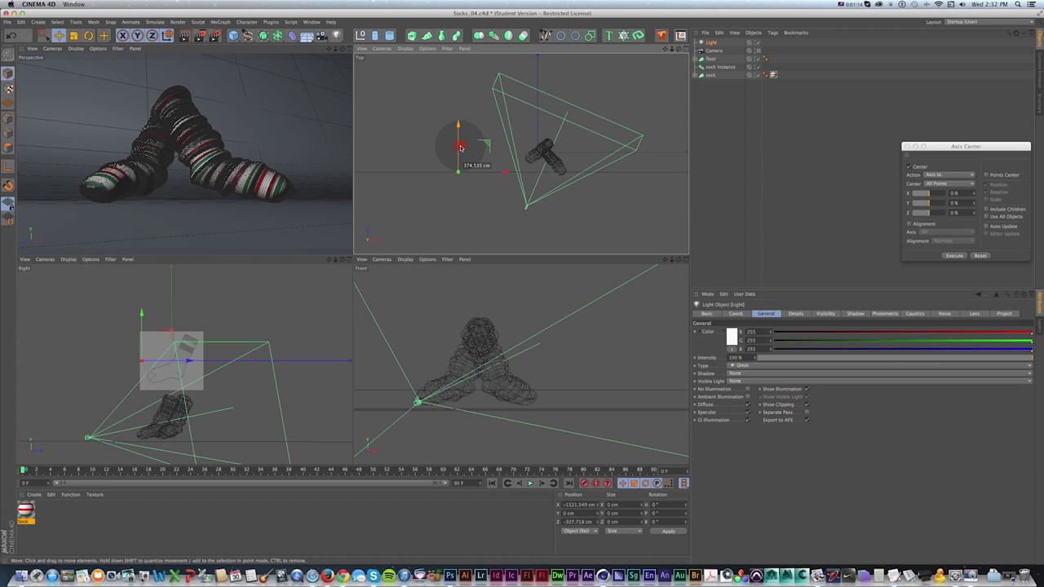
drag(137, 332, 137, 344)
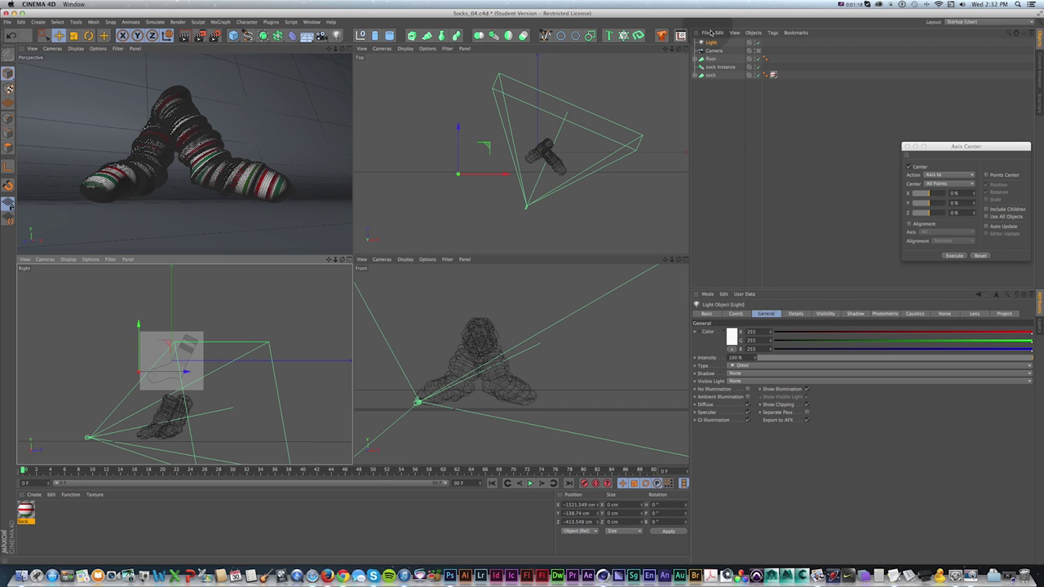
text(key)
key(Return)
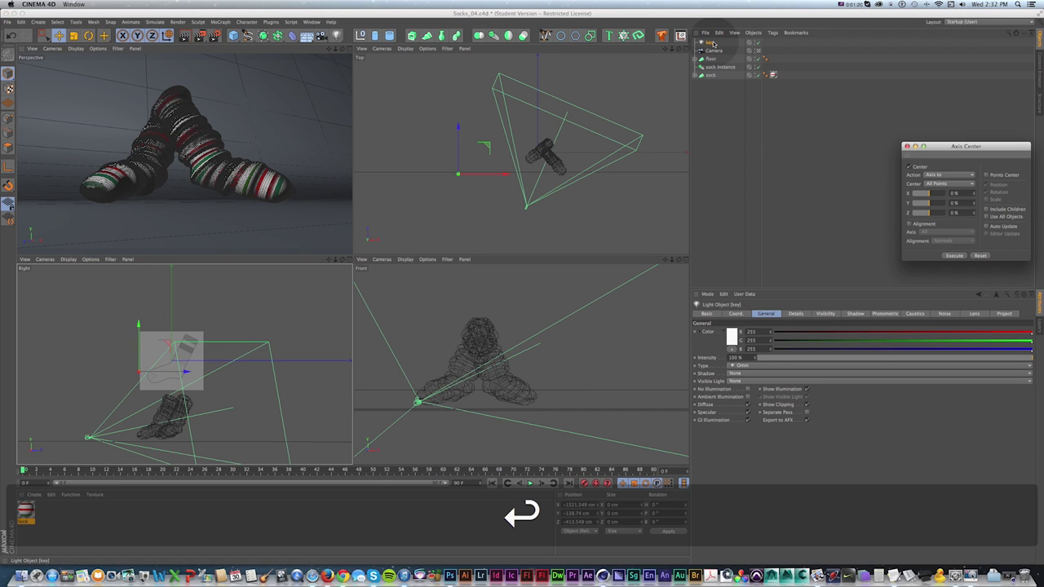
- Set the key light to a warm orange (R 255, G 194, B 98) at about 85% intensity and render the perspective view
click(731, 336)
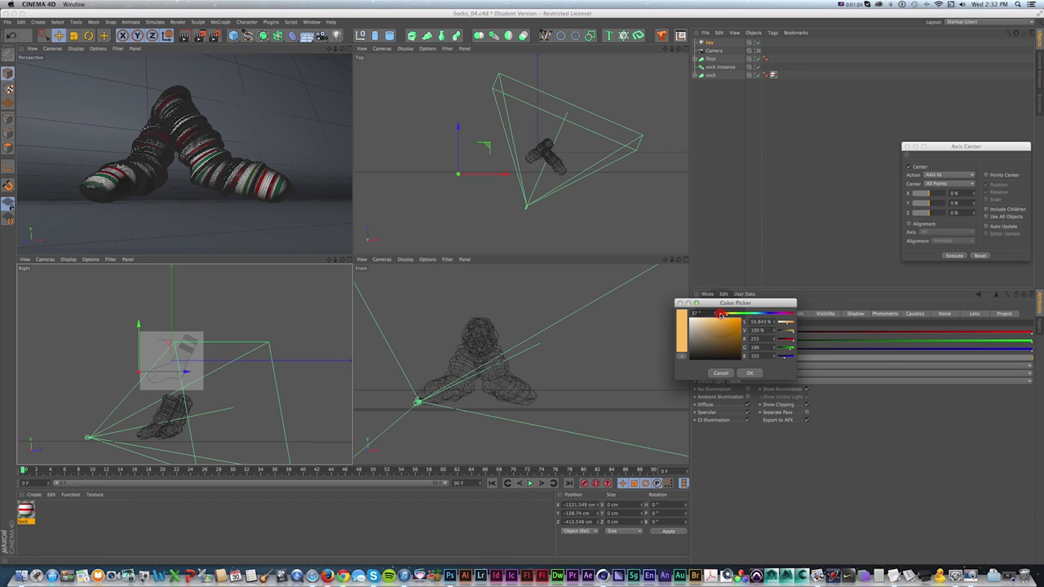
click(747, 374)
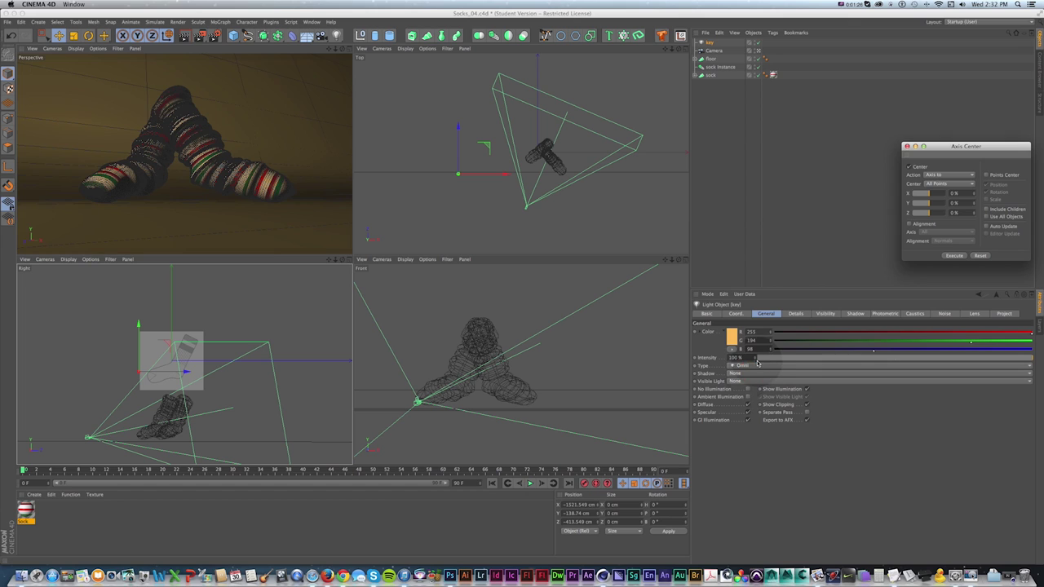
drag(754, 359, 754, 358)
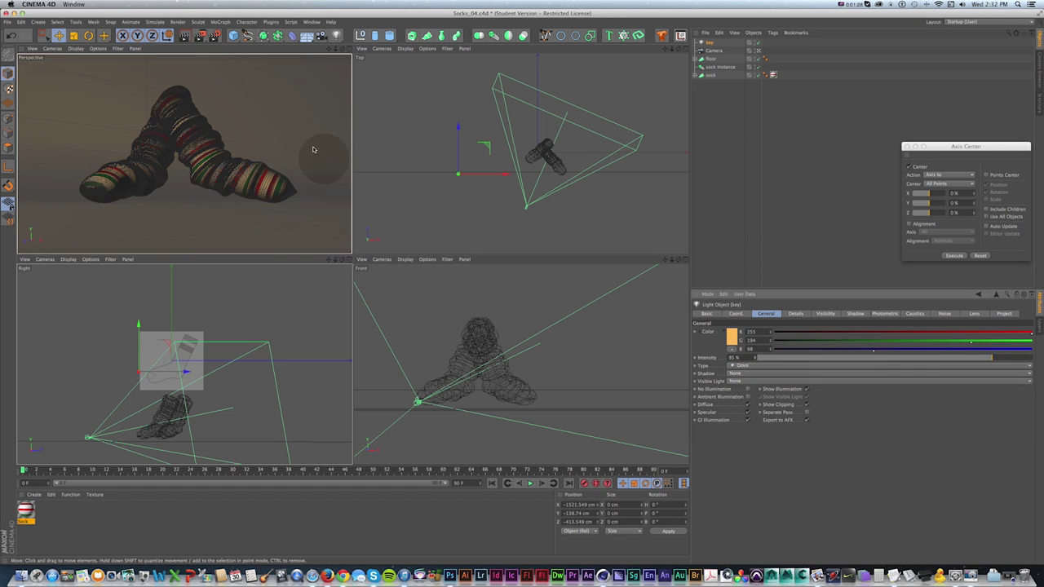
click(307, 146)
key(super+r)
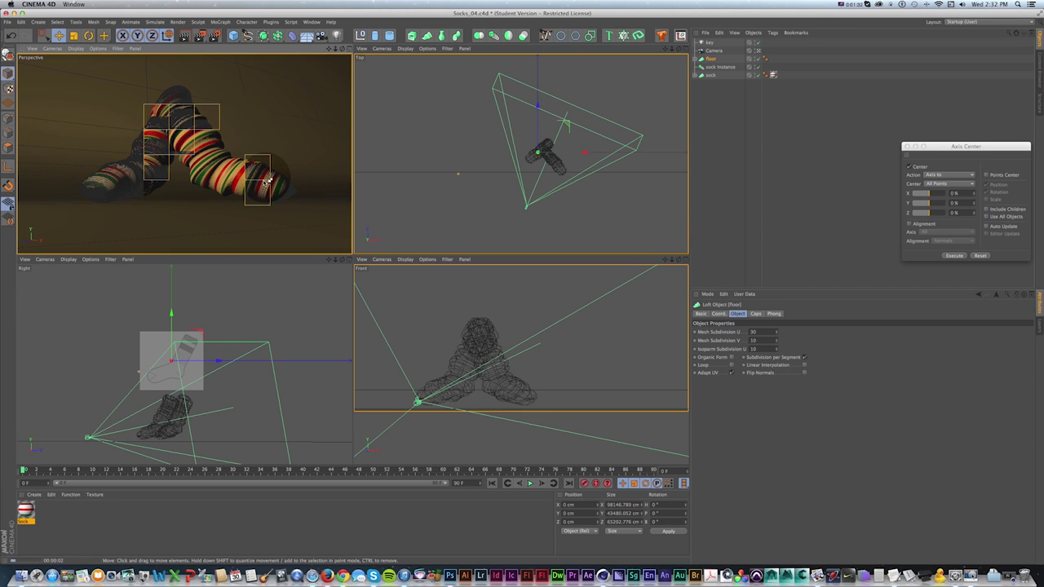
- Lighten the key light's color to a paler orange (R 255, G 218, B 154)
click(712, 42)
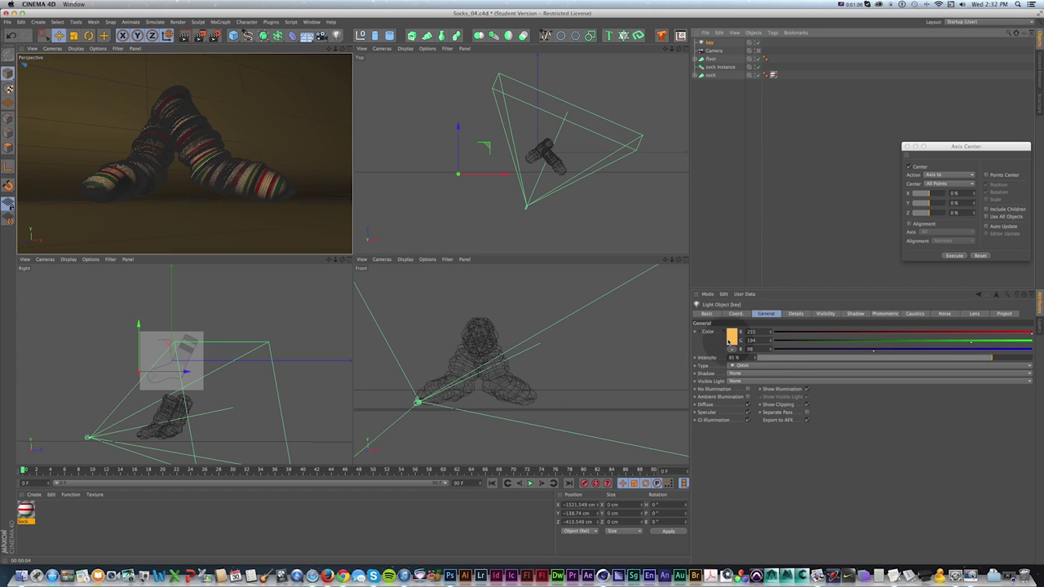
click(731, 336)
click(704, 313)
click(743, 371)
- Duplicate the key light to the opposite side of the socks at about X 1951 cm and set the copy's intensity to 58%
super+drag(710, 42, 713, 40)
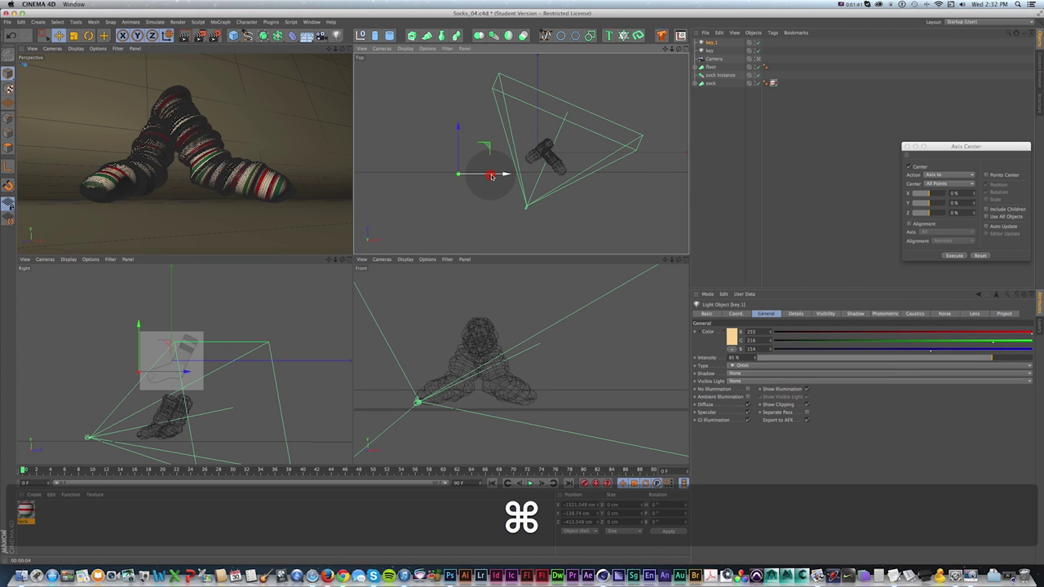
drag(490, 173, 672, 174)
drag(754, 360, 754, 358)
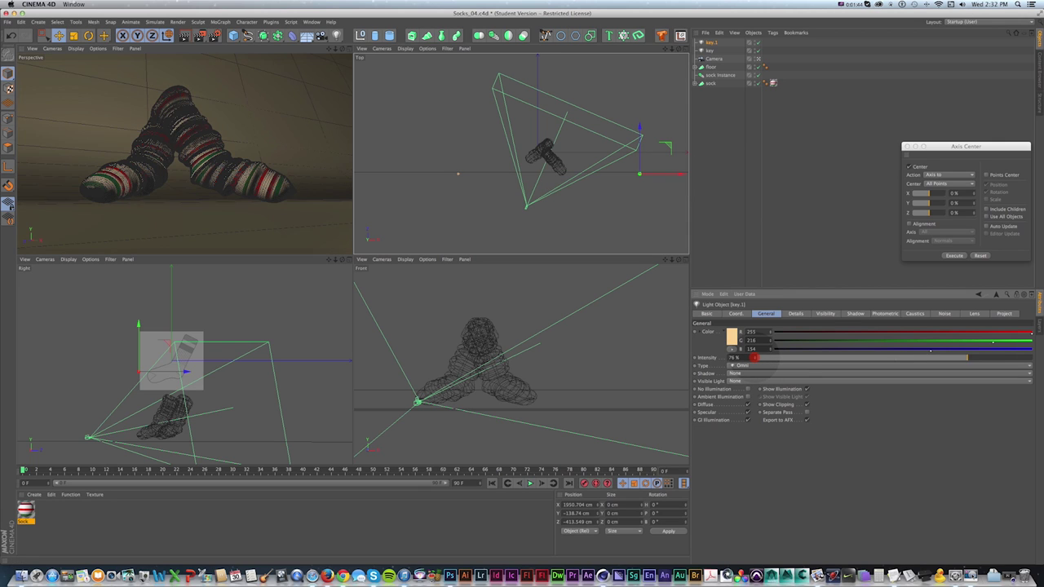
- Give the copied light a pale mint color (R 196, G 255, B 240) and name it fill
click(734, 339)
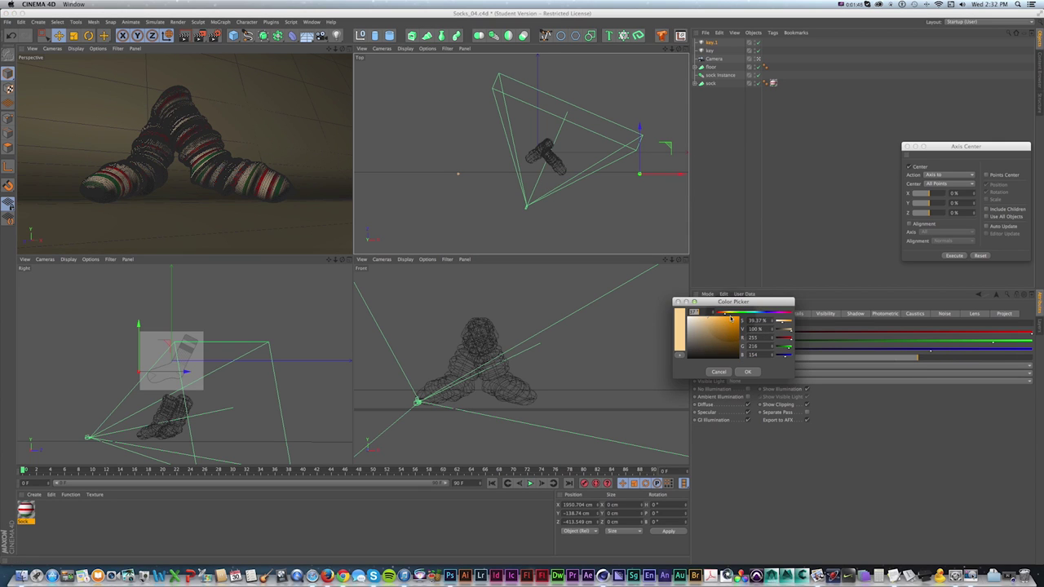
click(747, 372)
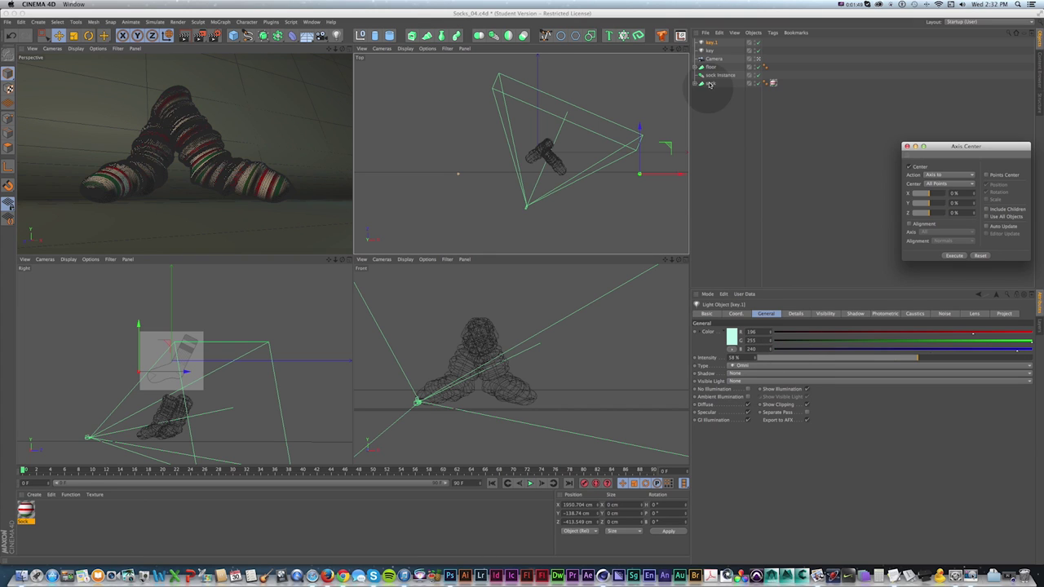
double_click(712, 42)
text(fill)
key(Return)
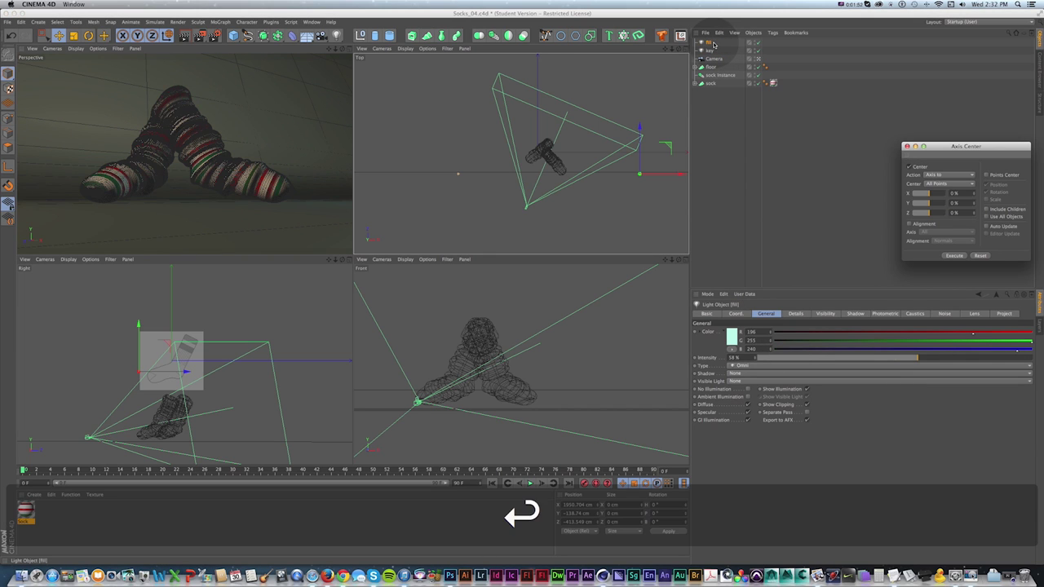
- Render the socks with the key and fill lights in the perspective view and the Picture Viewer, and close the viewer
click(302, 149)
key(super+r)
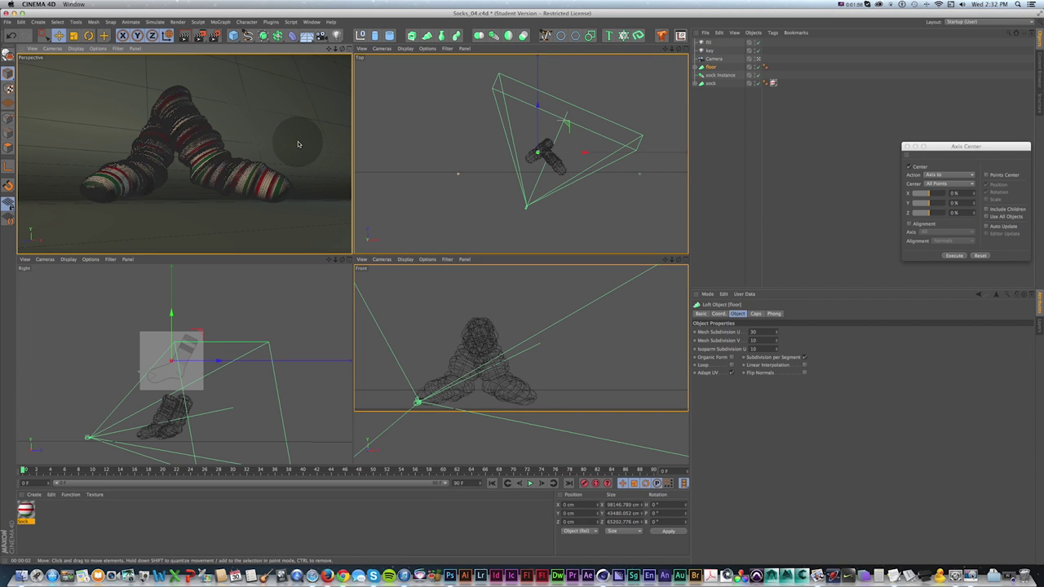
key(shift+r)
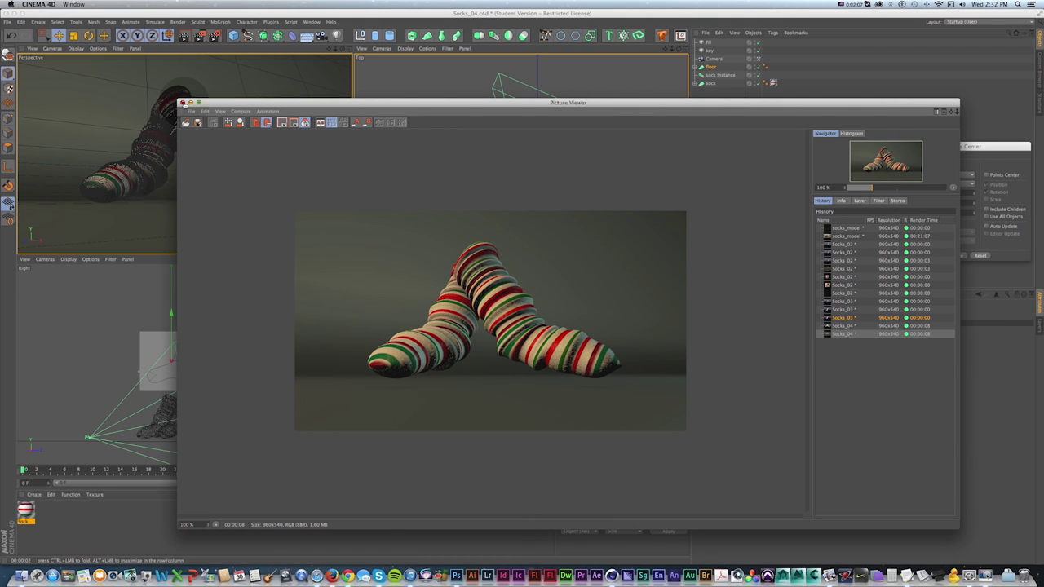
click(182, 102)
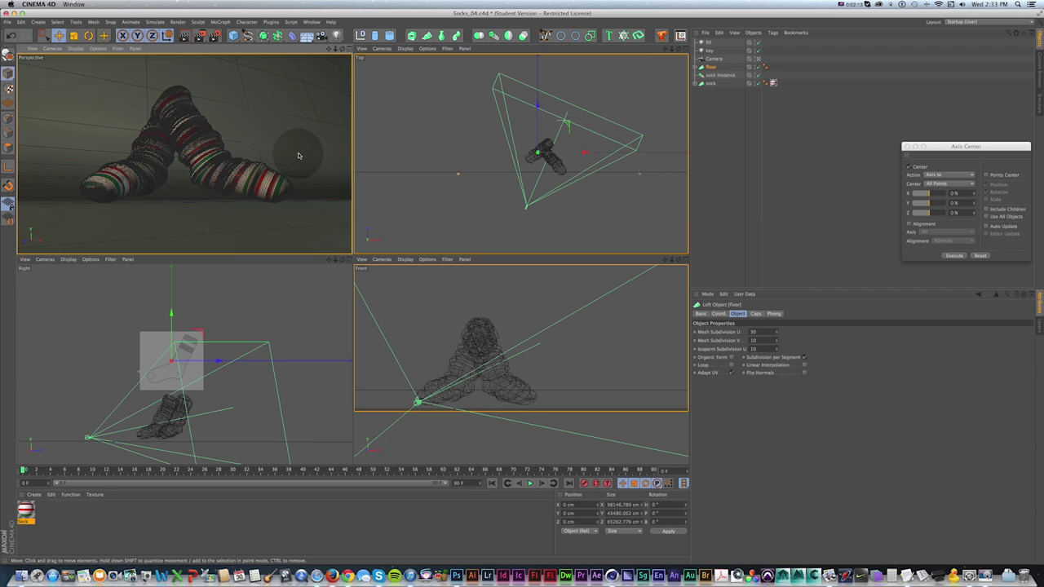
- Start an interactive render region in the perspective view and fit it around the two socks
key(alt+r)
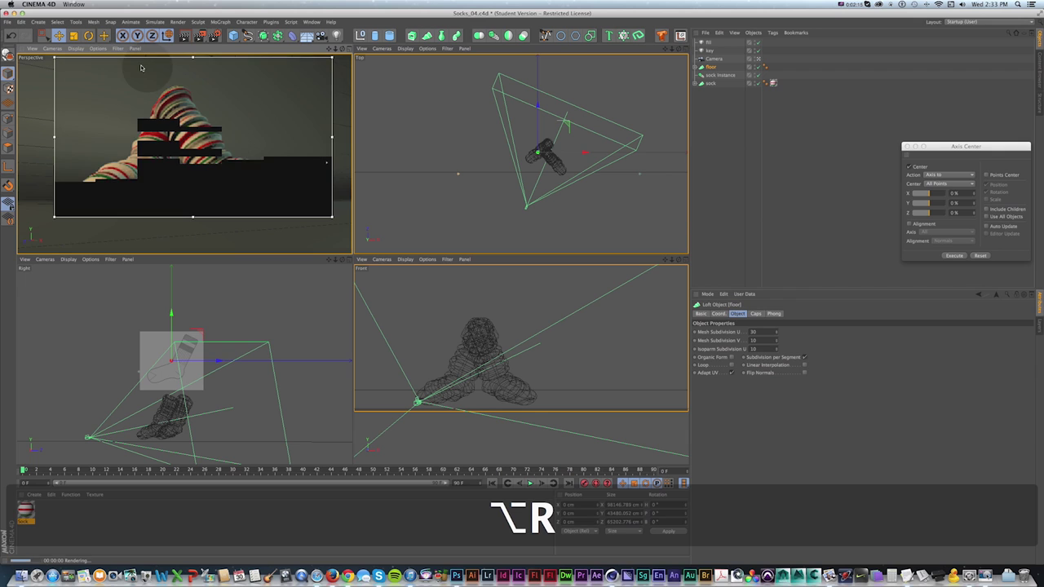
drag(136, 58, 136, 70)
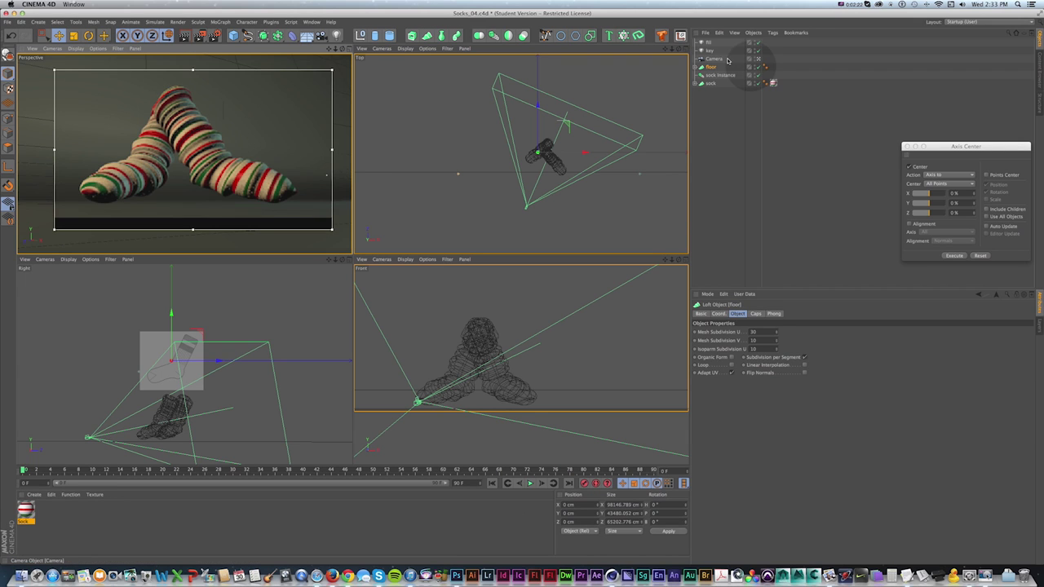
- Duplicate the fill light behind the socks and give the copy 55% intensity and a pale green color (R 204, G 255, B 196)
super+drag(709, 44, 711, 43)
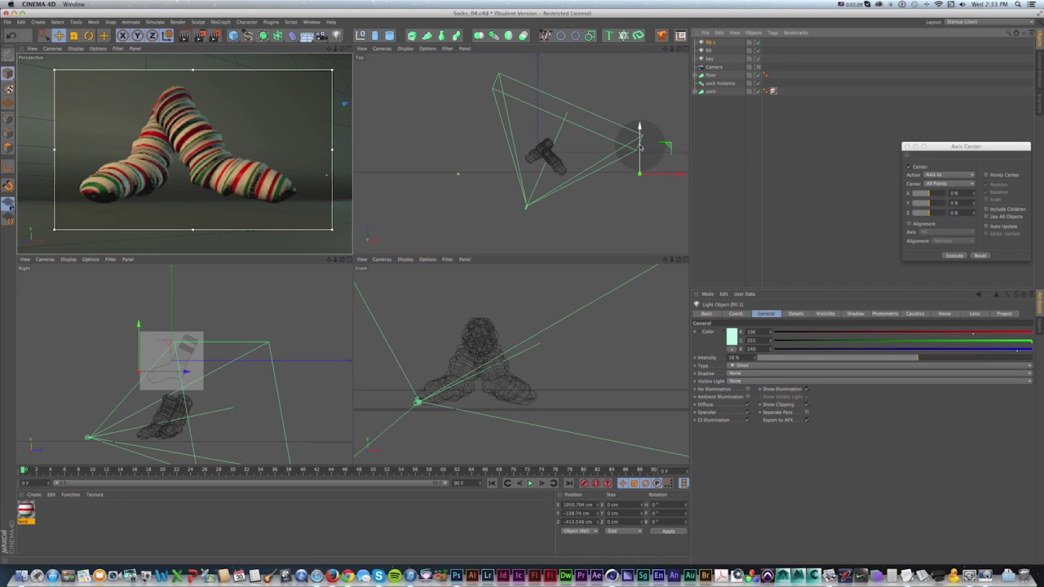
drag(667, 141, 609, 141)
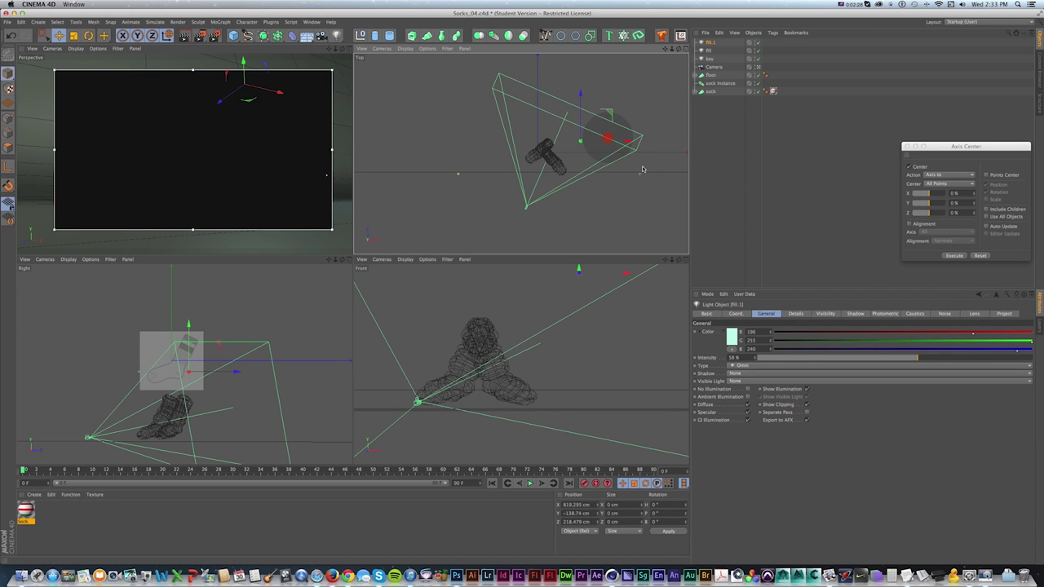
drag(758, 360, 755, 359)
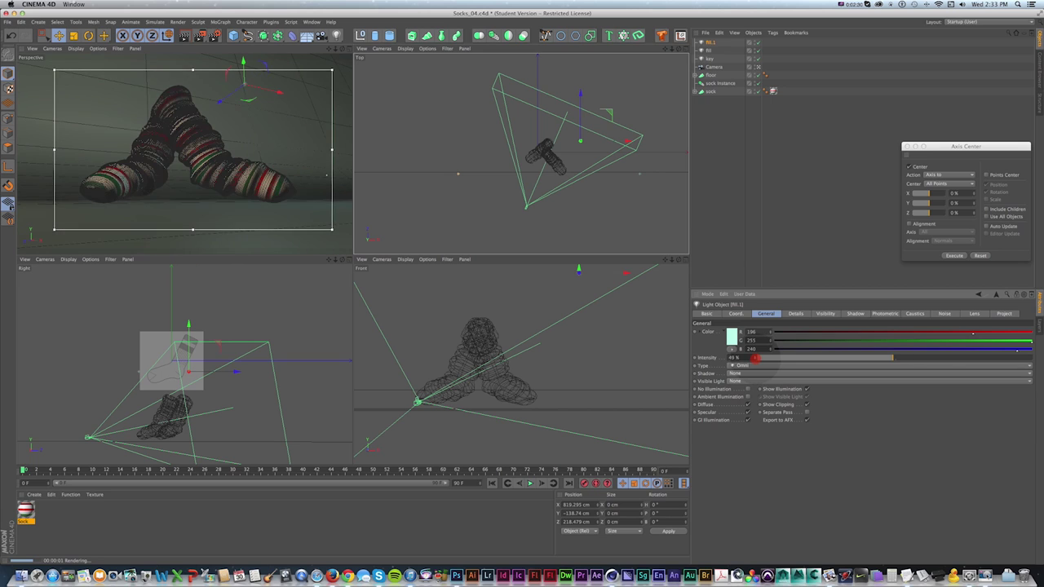
click(733, 335)
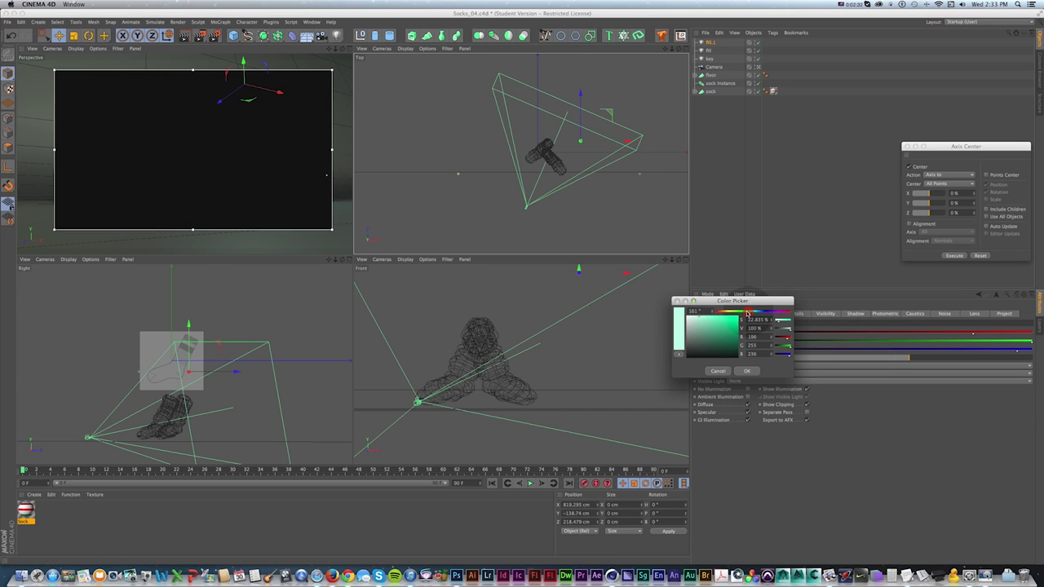
click(746, 371)
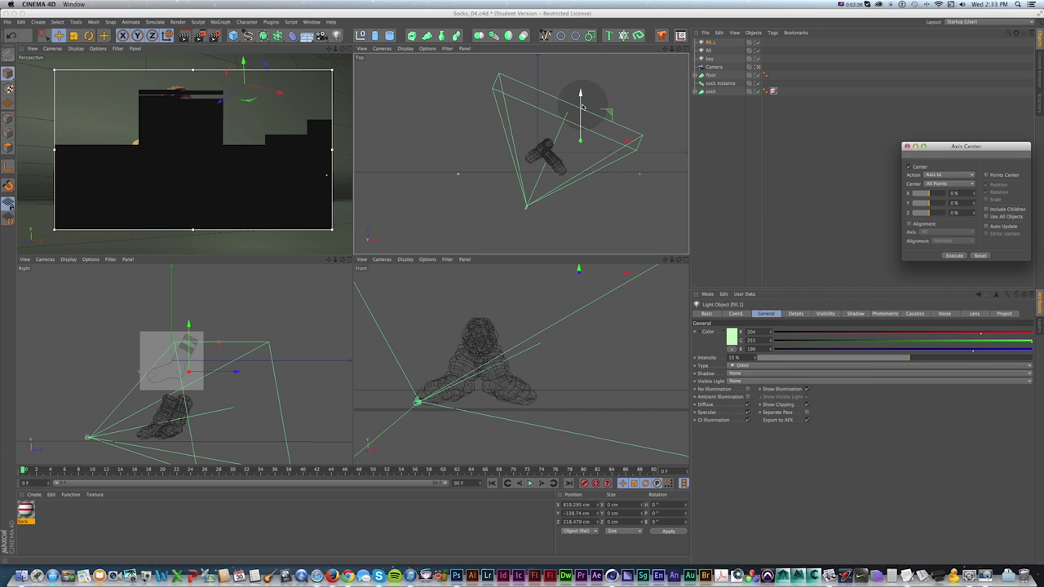
- Move the pale green light to about X -109, Z 156 cm and name it top
drag(582, 106, 569, 145)
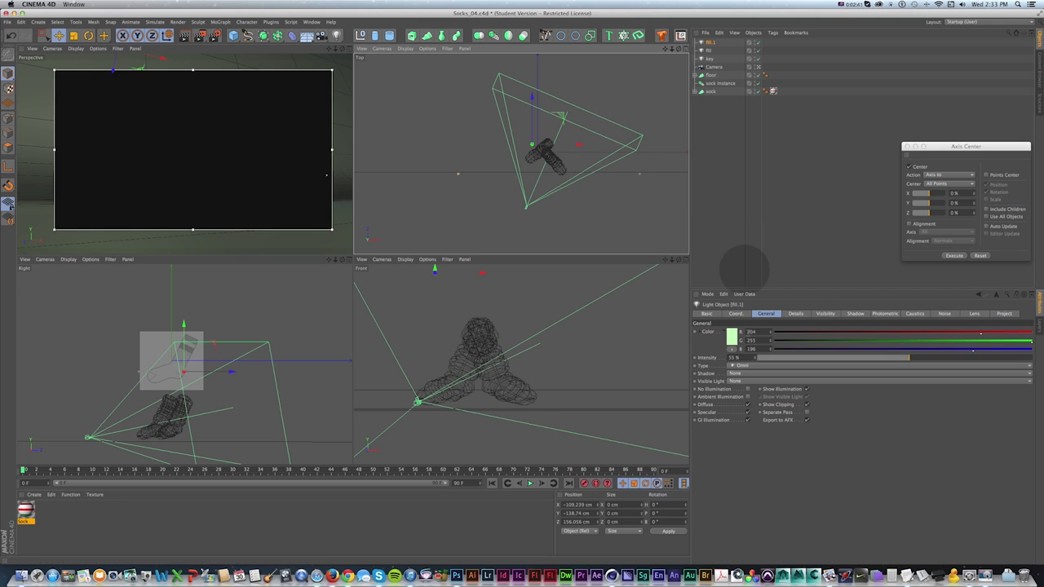
double_click(711, 43)
text(top)
key(Return)
- Duplicate the top light to about X 866, Z -70 cm and color the copy pale pink (R 251, G 196, B 255)
super+drag(713, 43, 713, 41)
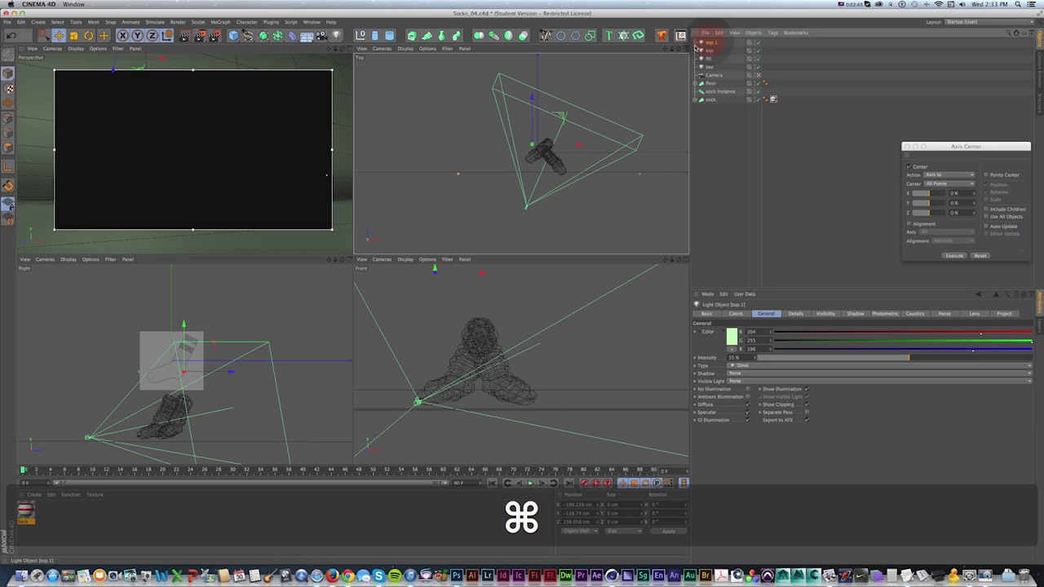
drag(556, 144, 585, 136)
click(730, 334)
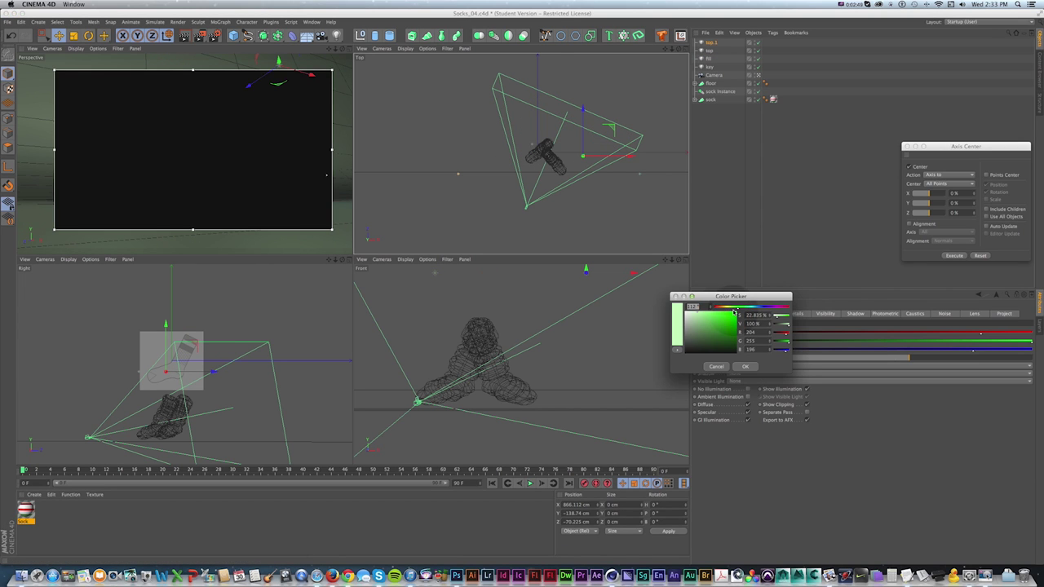
drag(739, 310, 775, 312)
click(745, 366)
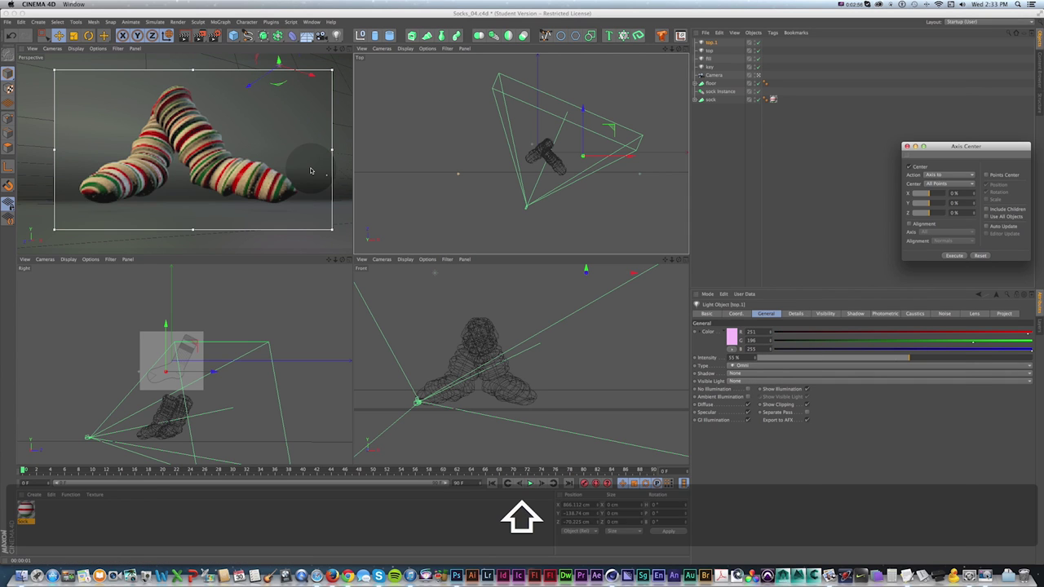
- Render the frame to the Picture Viewer and compare it with the previous render
key(shift+r)
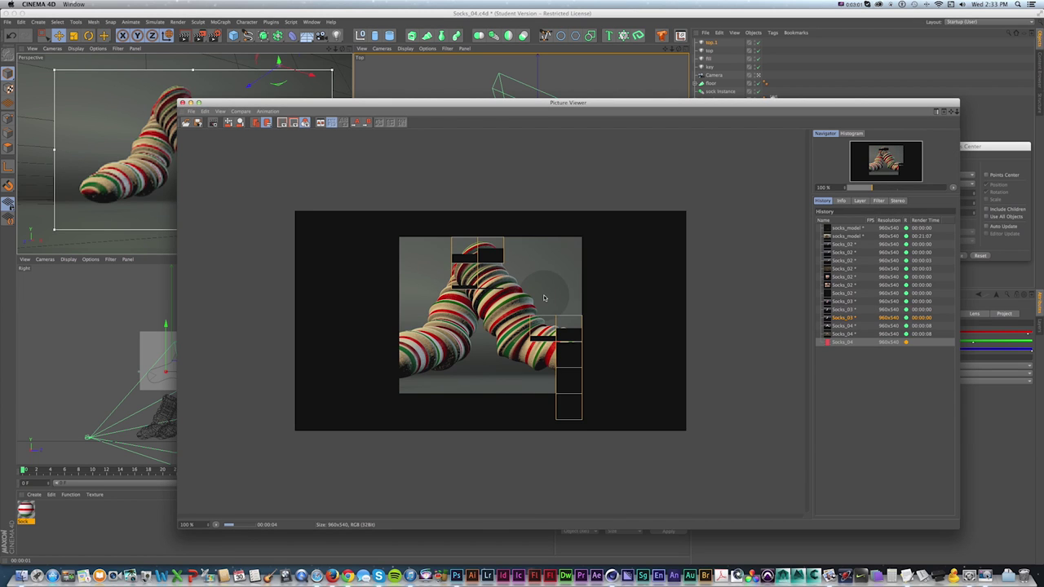
key(Up)
key(Down)
key(Up)
key(Down)
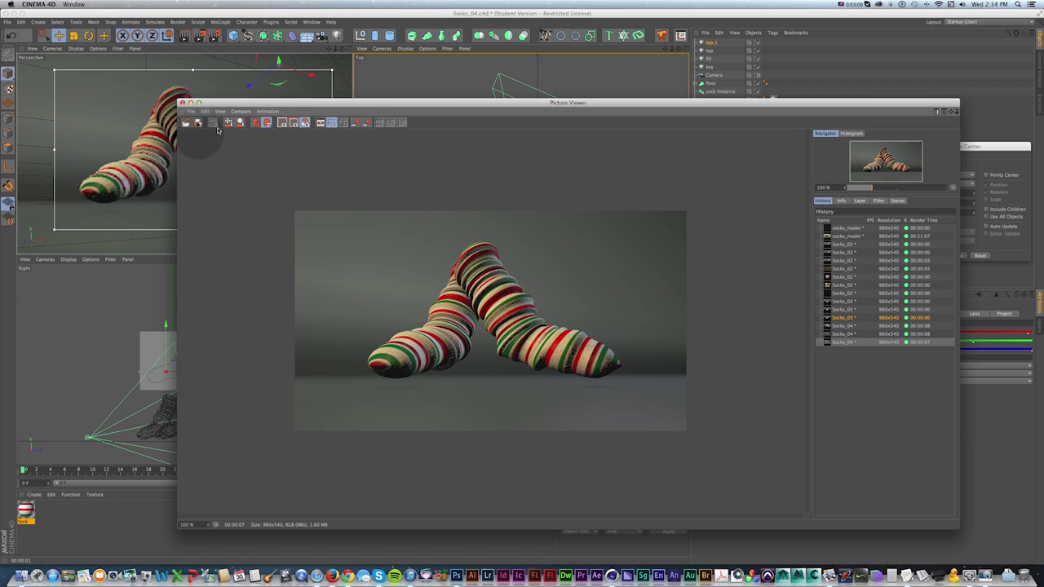
click(530, 383)
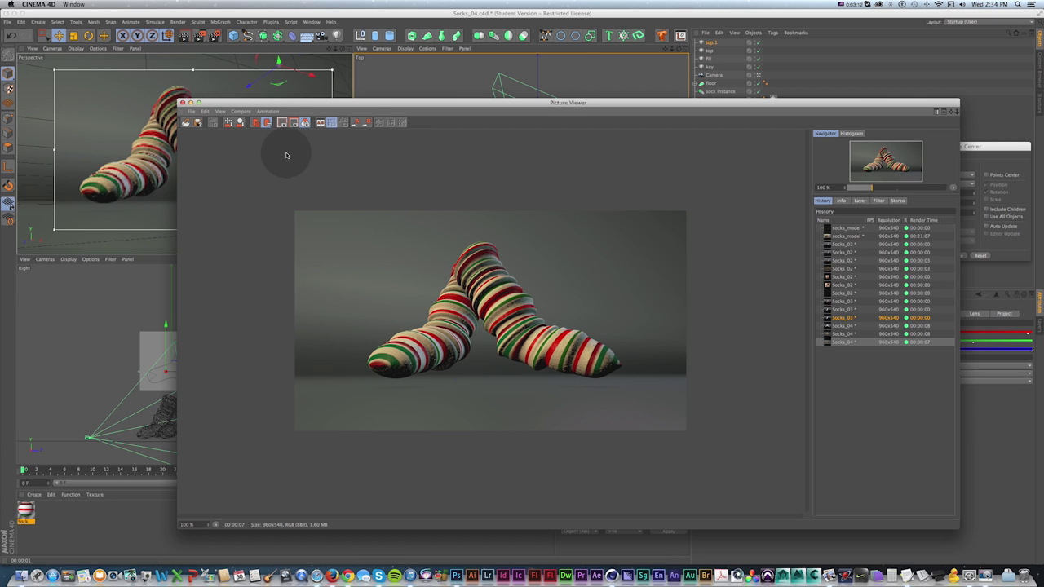
click(190, 103)
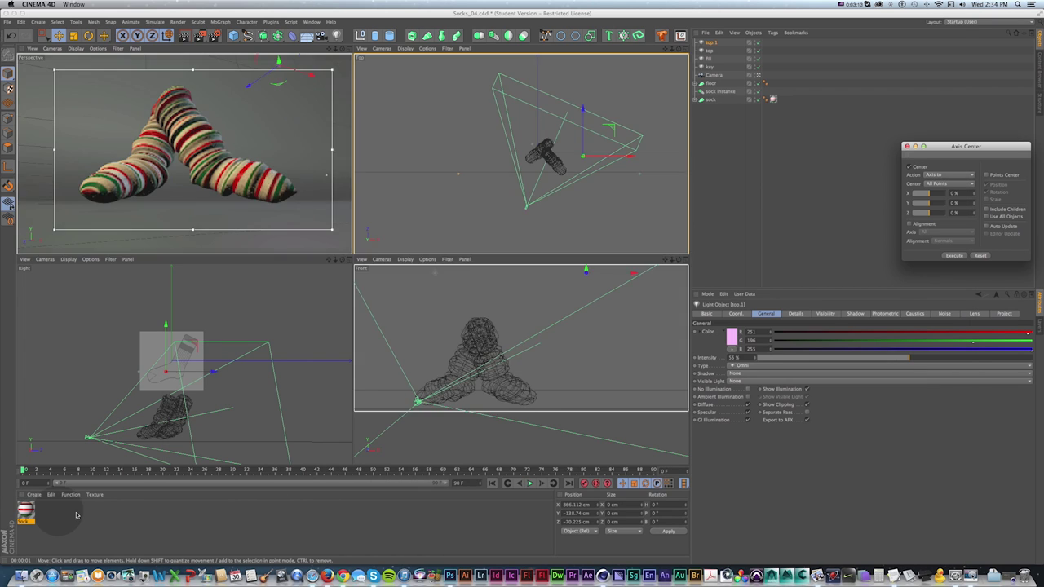
- Create a new material named Floor with a pale cream color (about R 255, G 240, B 198)
double_click(53, 513)
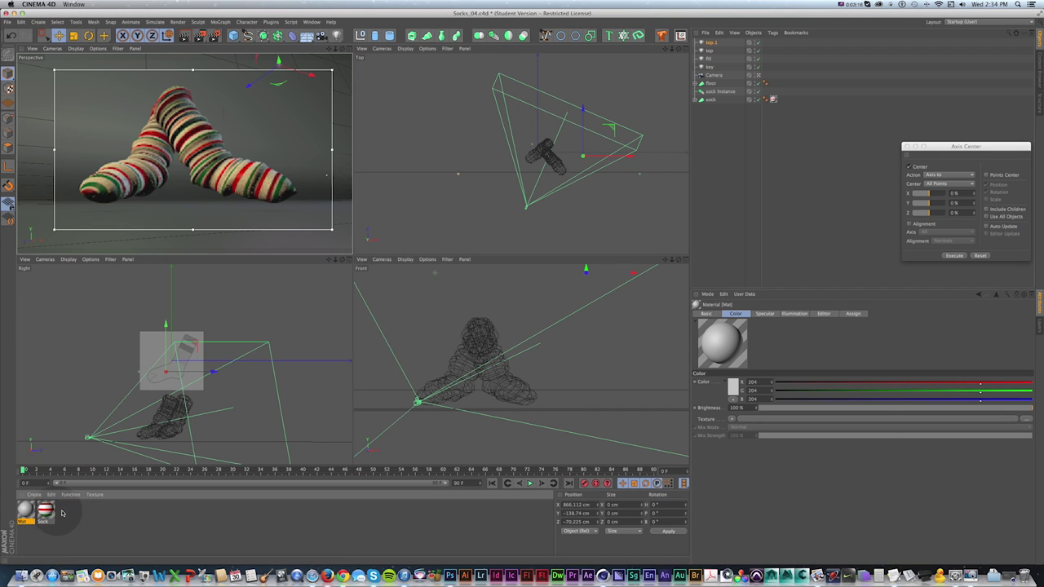
double_click(25, 511)
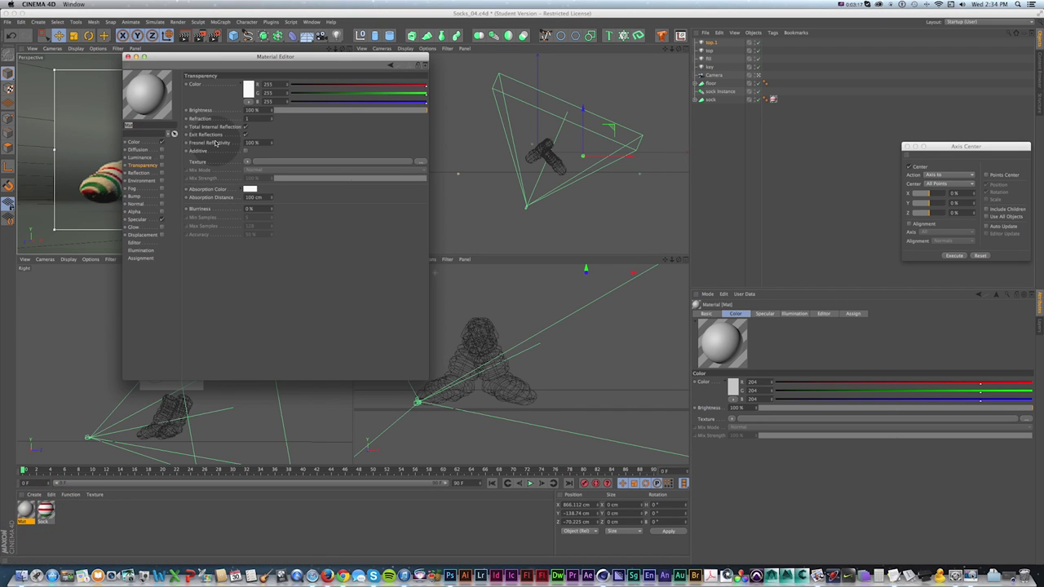
key(shift+f)
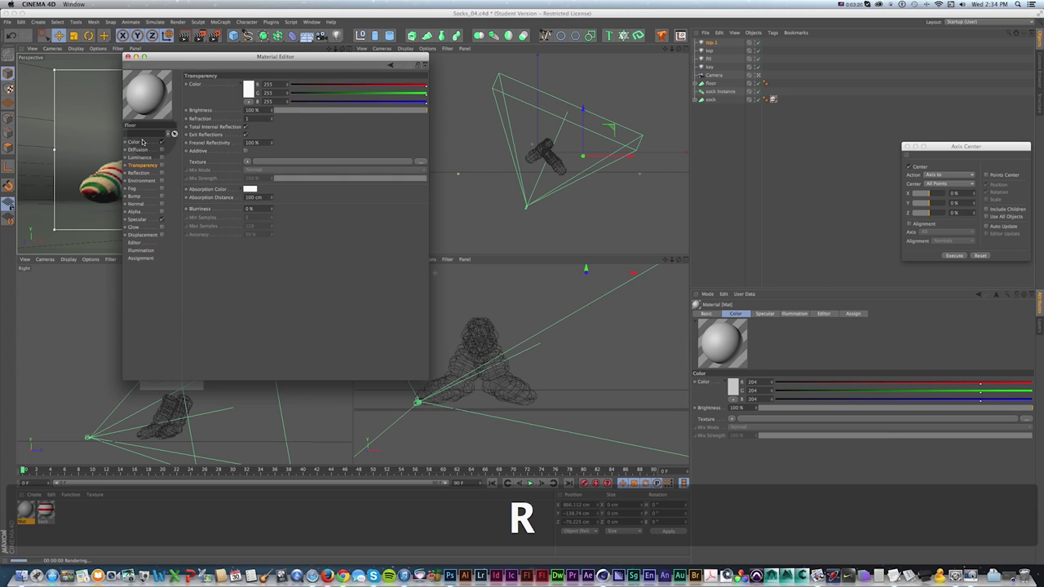
click(133, 142)
click(226, 88)
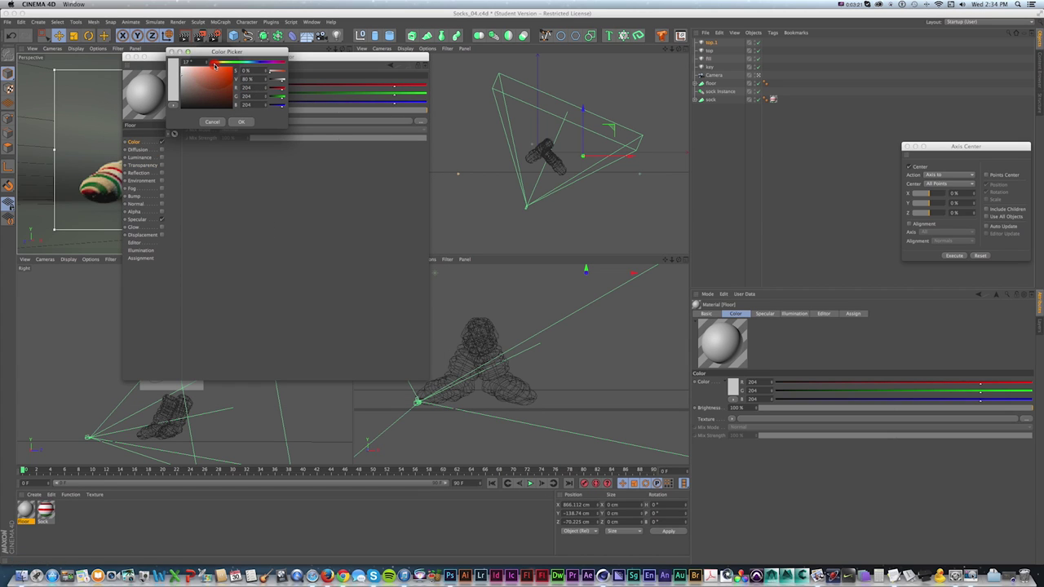
click(241, 122)
- Give the Floor material a Fresnel-textured reflection with 10% blurriness and apply it to the floor object
click(161, 173)
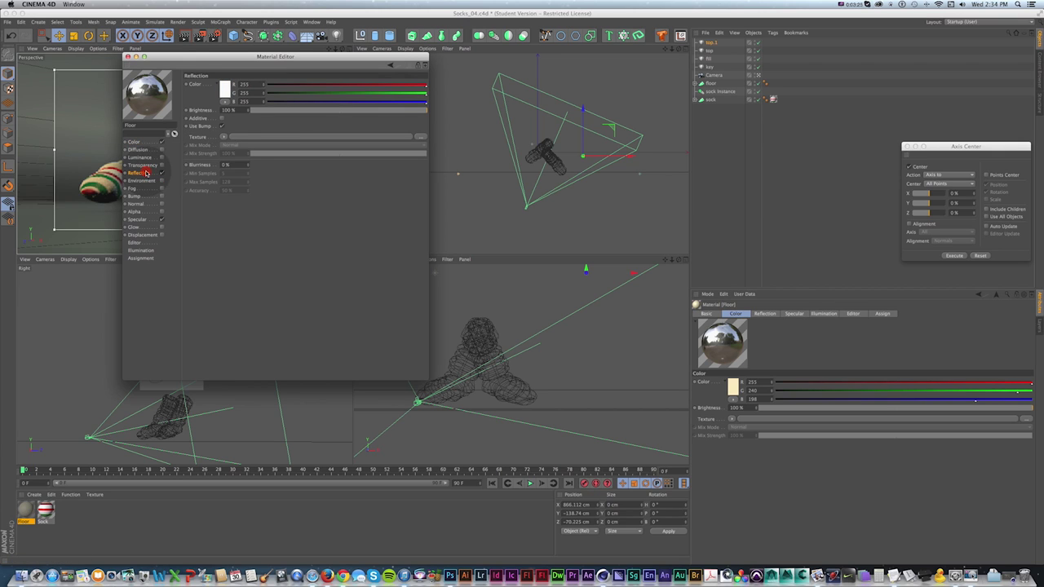
click(224, 136)
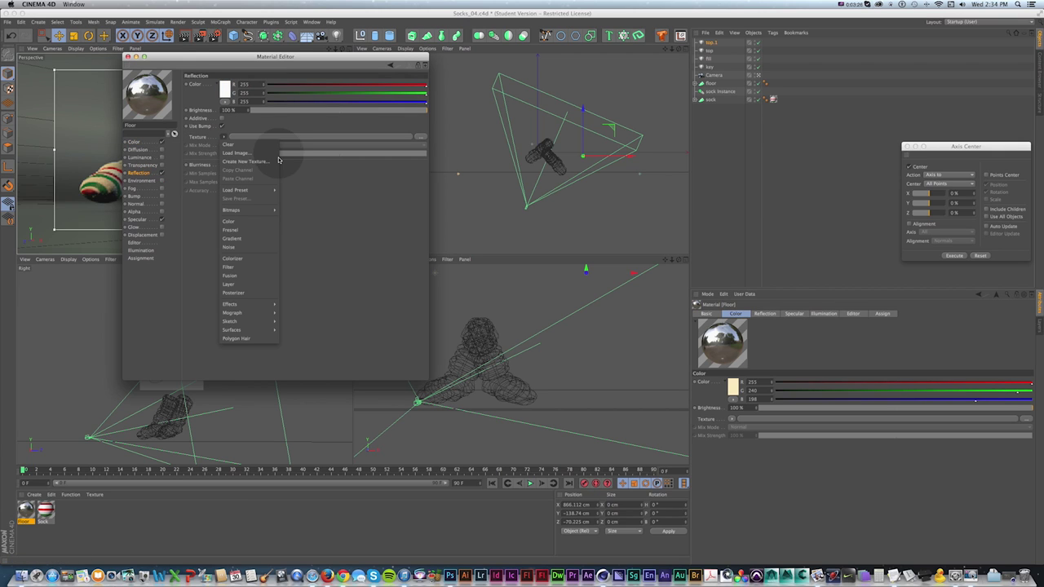
click(248, 232)
drag(233, 189, 134, 179)
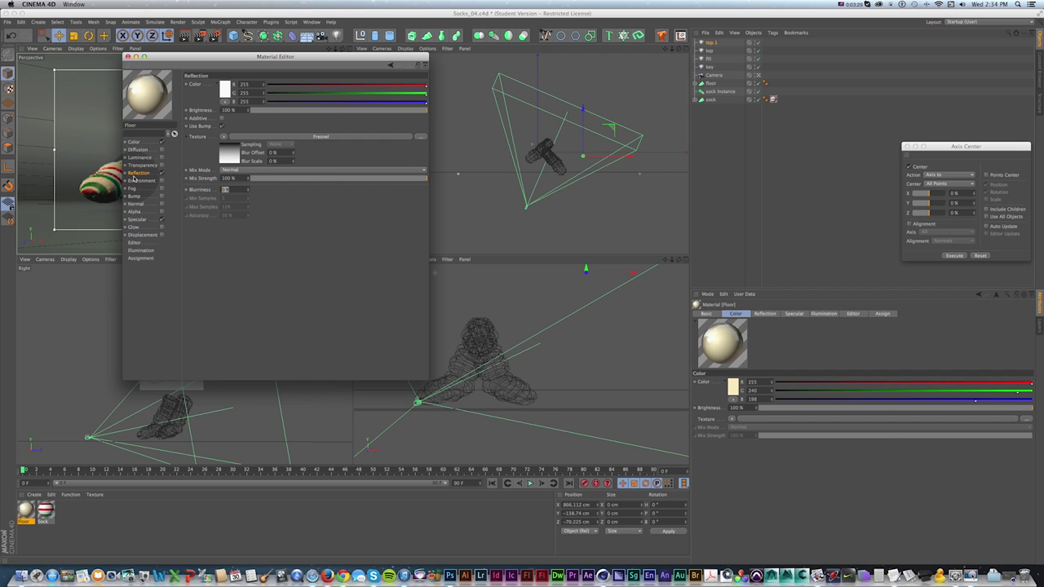
text(10)
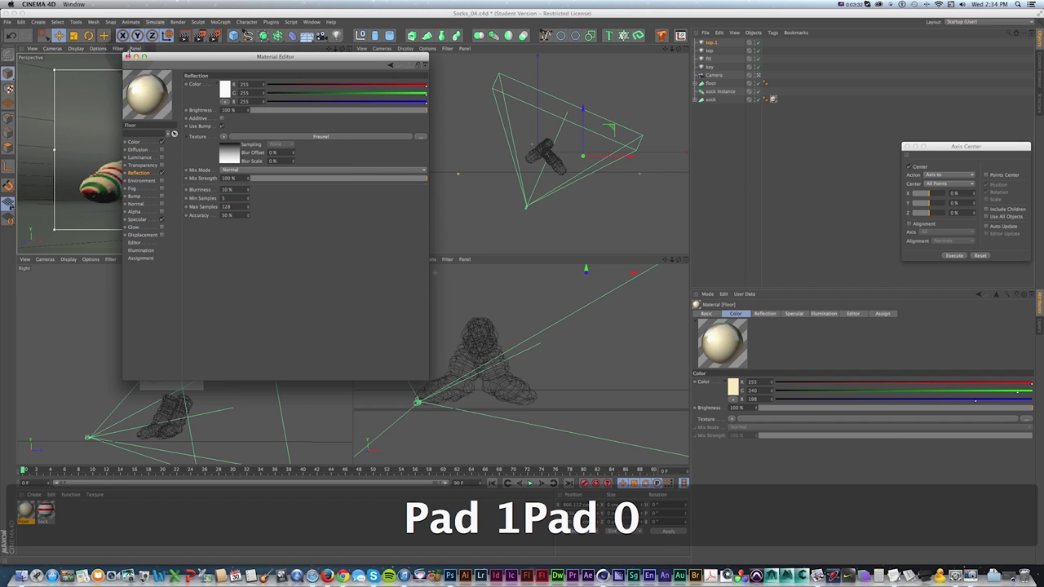
click(128, 56)
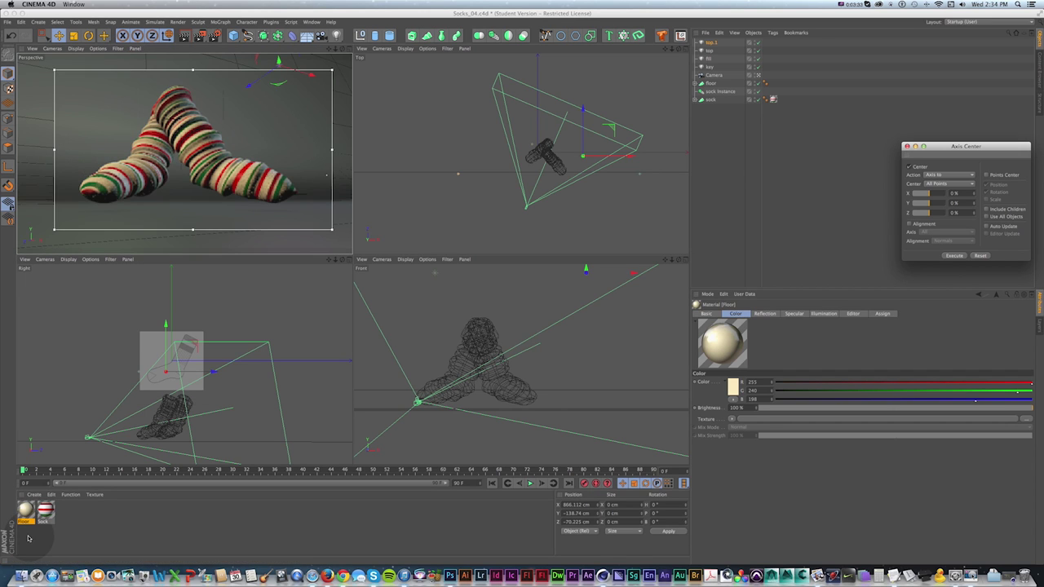
drag(26, 509, 713, 83)
key(ctrl+r)
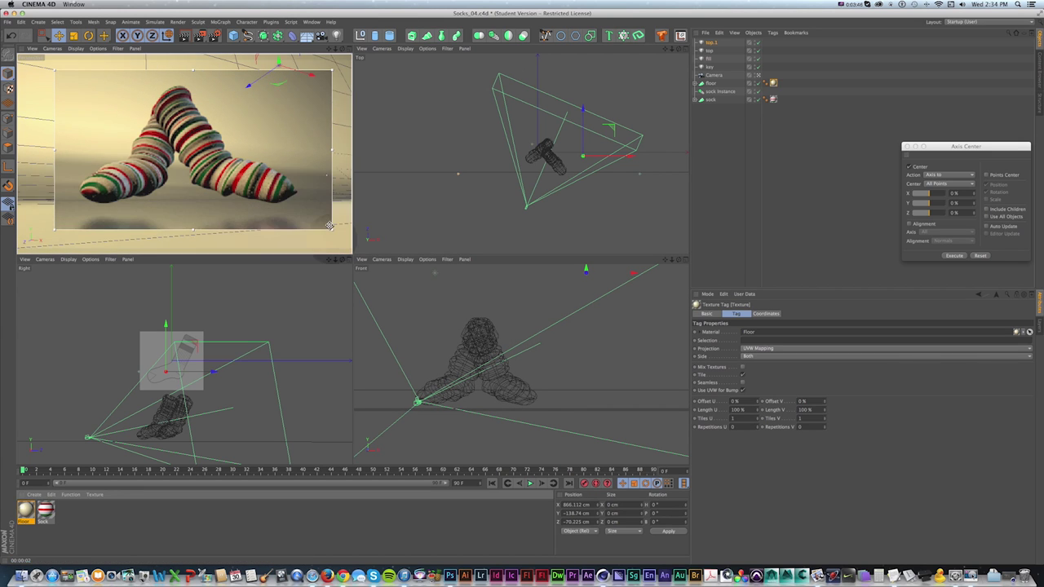
- Switch the renderer to Physical and add the Global Illumination effect to the render settings
click(214, 36)
drag(416, 58, 430, 122)
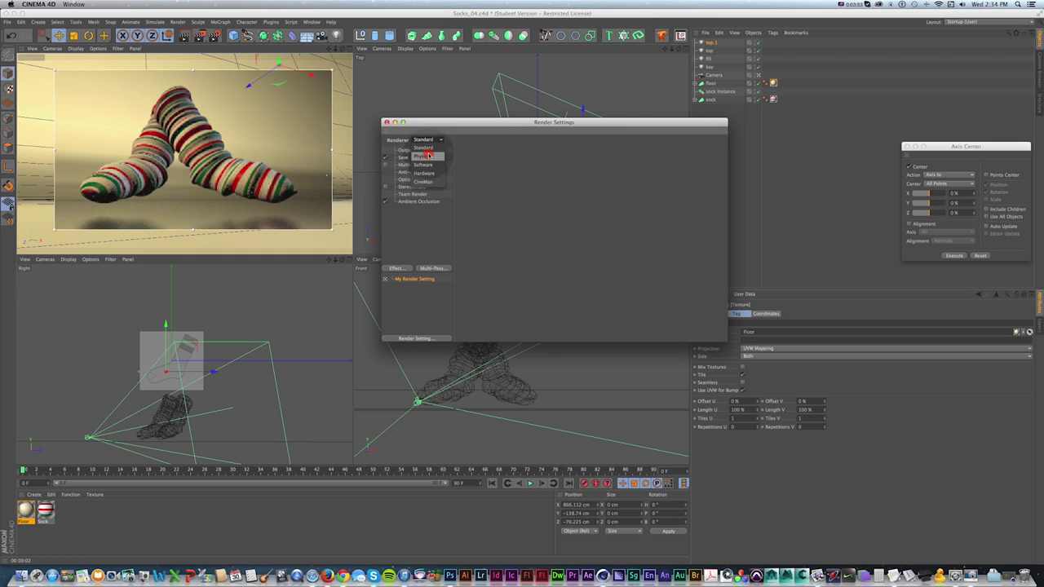
click(429, 156)
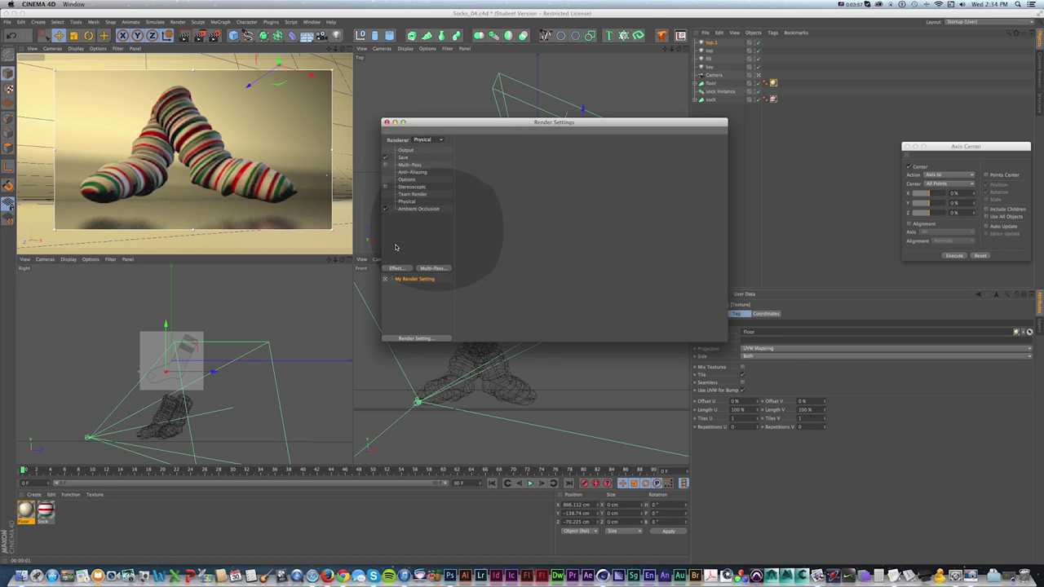
click(397, 269)
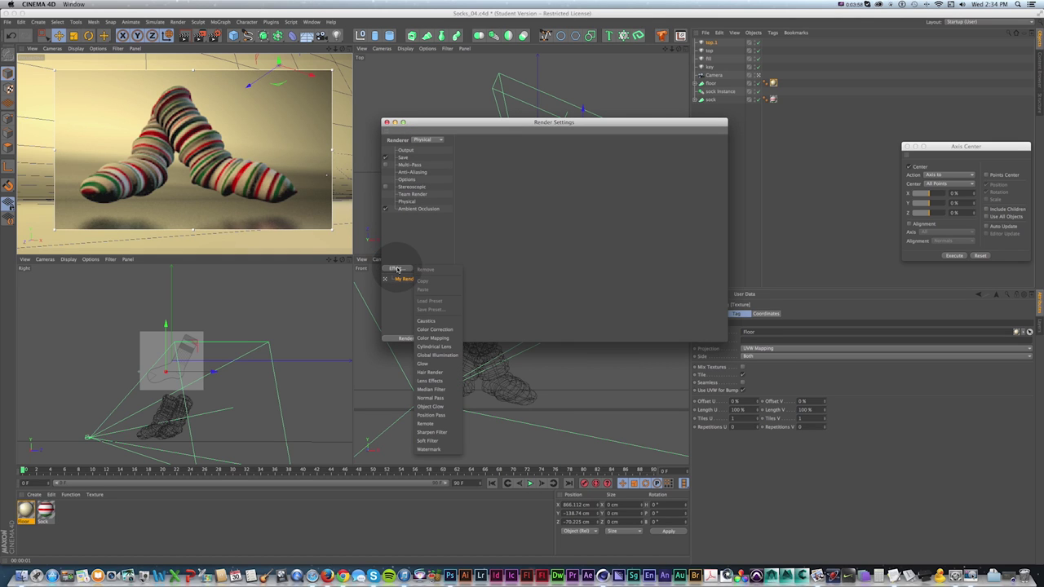
click(450, 355)
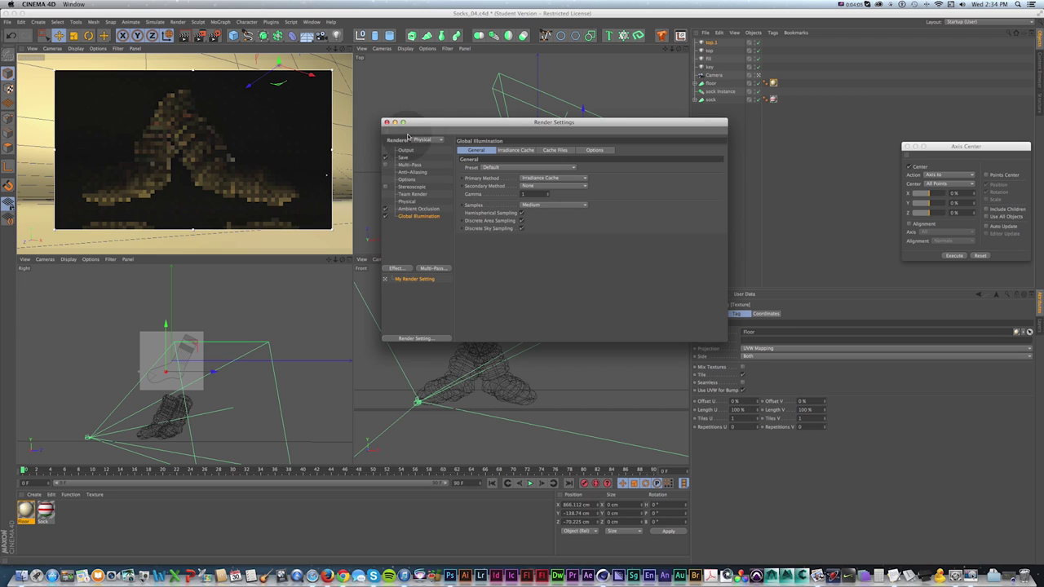
drag(423, 123, 415, 123)
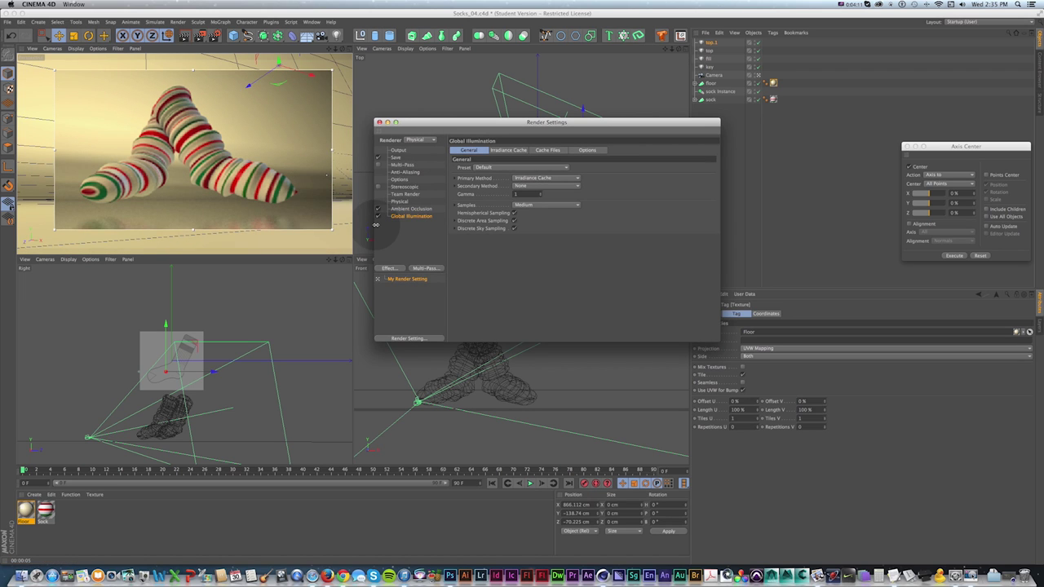
- Disable Global Illumination and render a comparison frame to the Picture Viewer
click(378, 217)
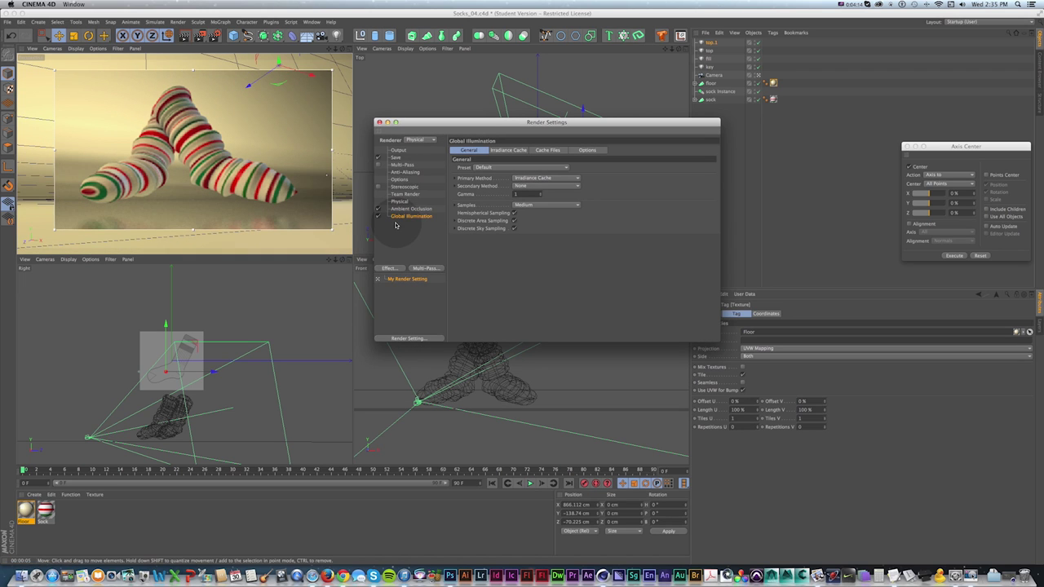
click(379, 217)
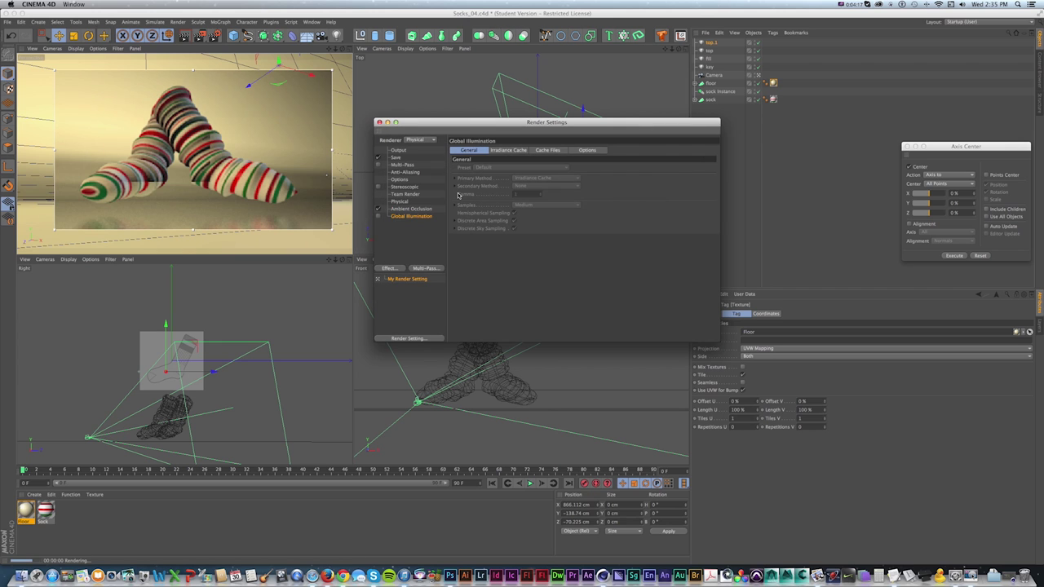
key(shift+r)
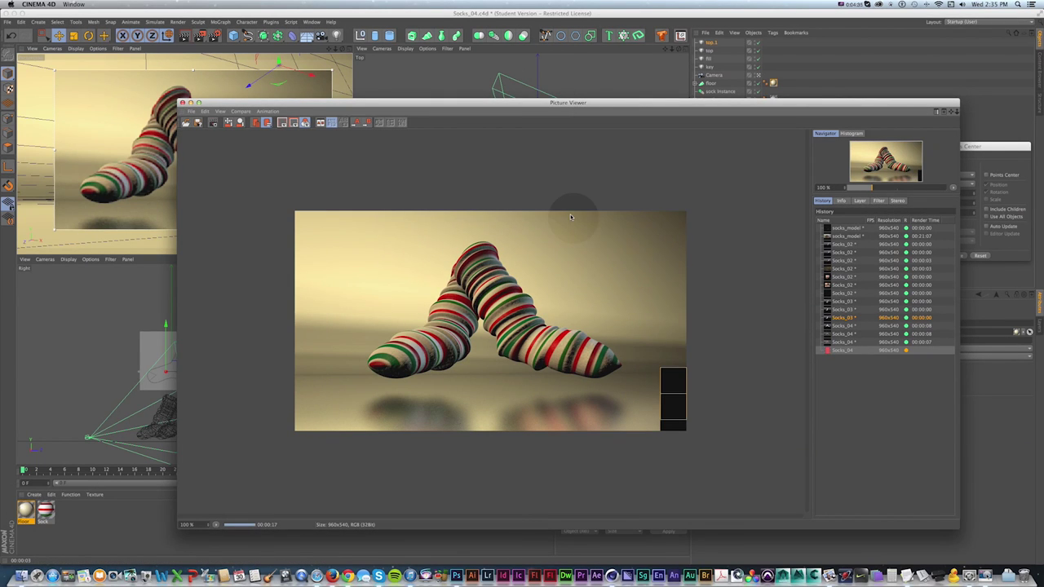
- Re-enable Global Illumination with Low samples and render the frame to the Picture Viewer
click(214, 35)
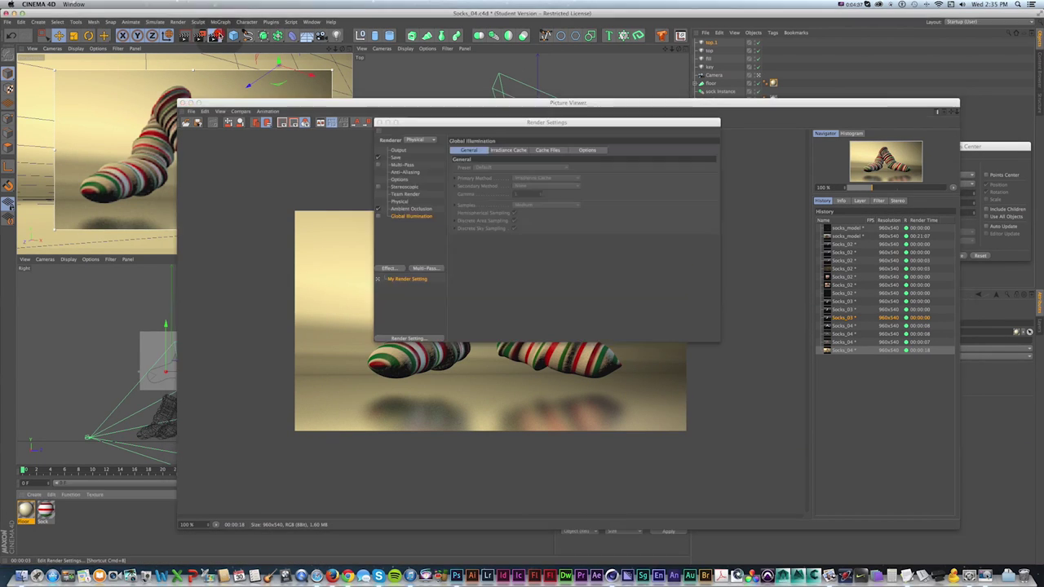
click(377, 215)
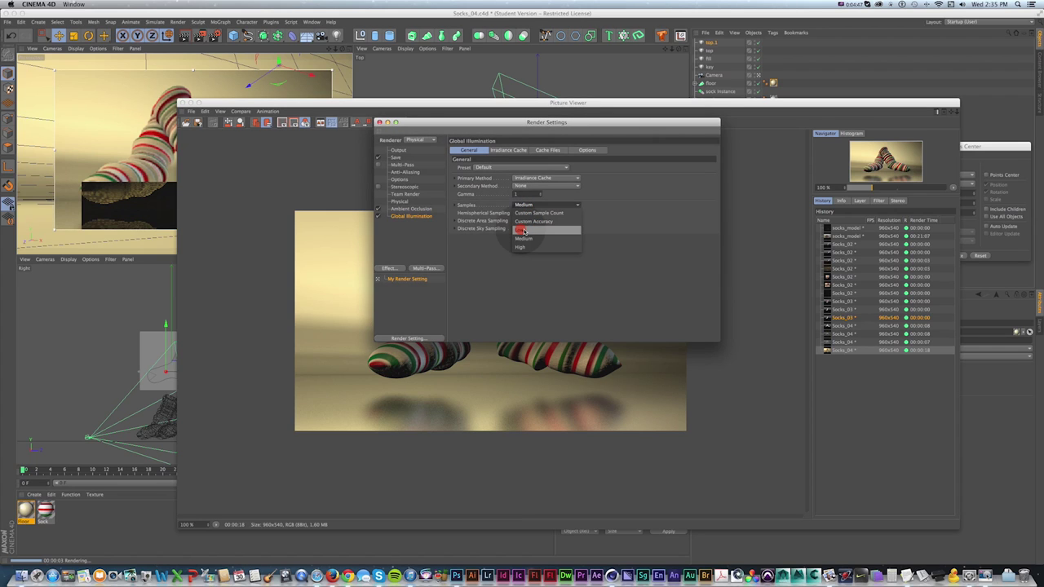
click(542, 233)
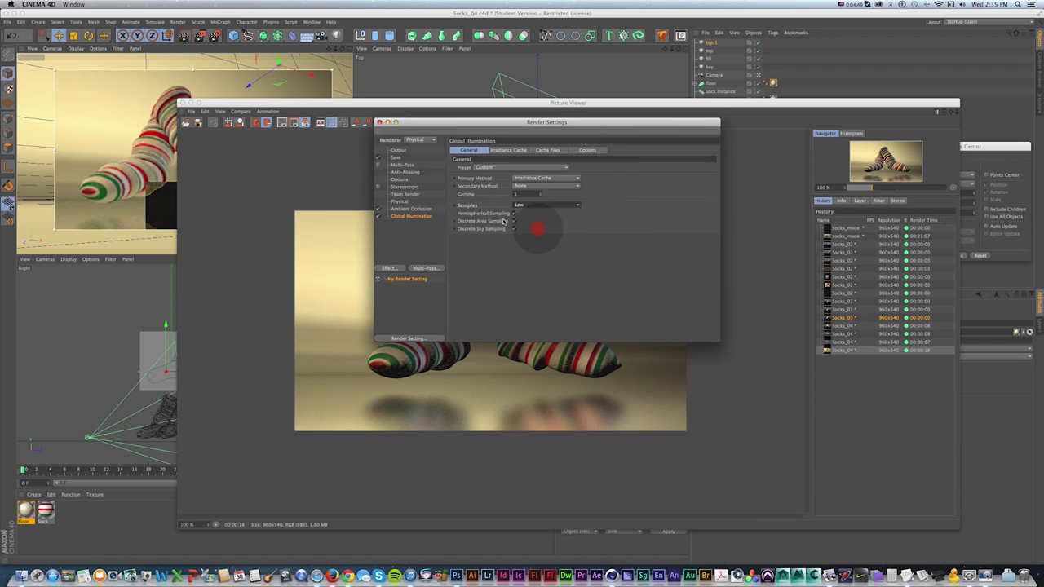
drag(440, 122, 457, 74)
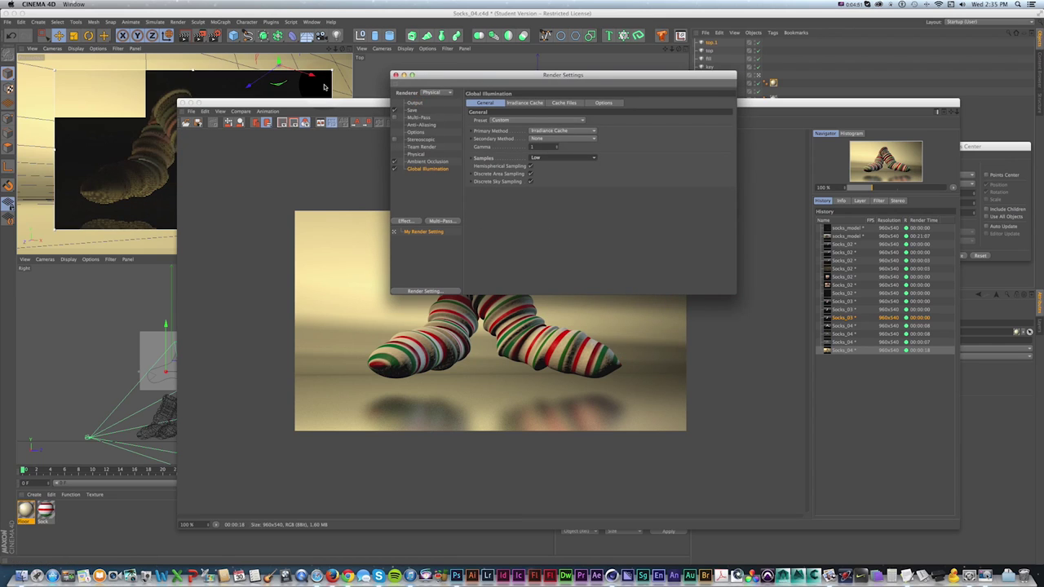
key(shift+r)
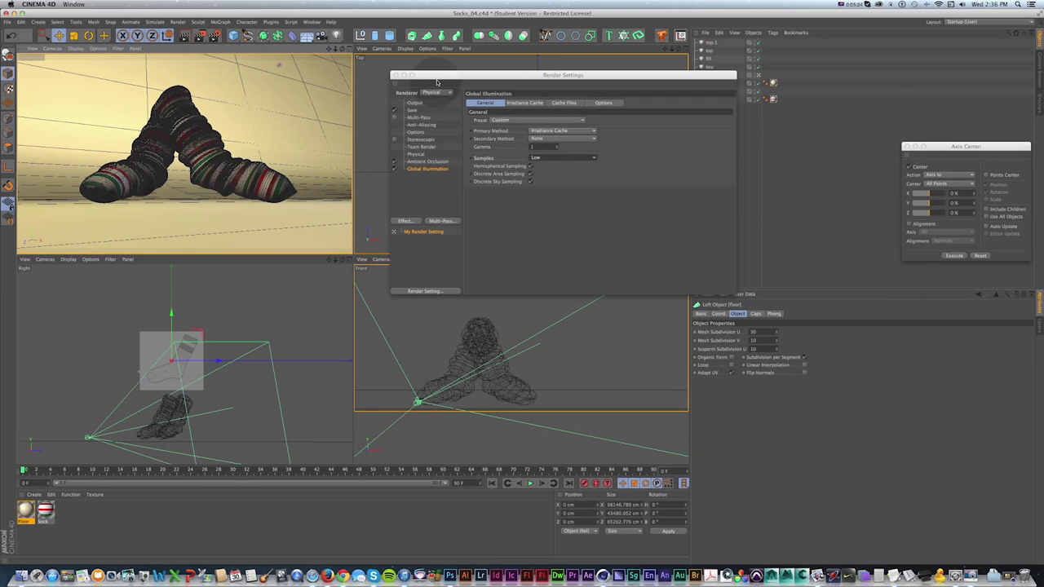
- Close the render settings, restart the interactive render region and set the fill light's intensity to 35%
click(394, 75)
key(alt+r)
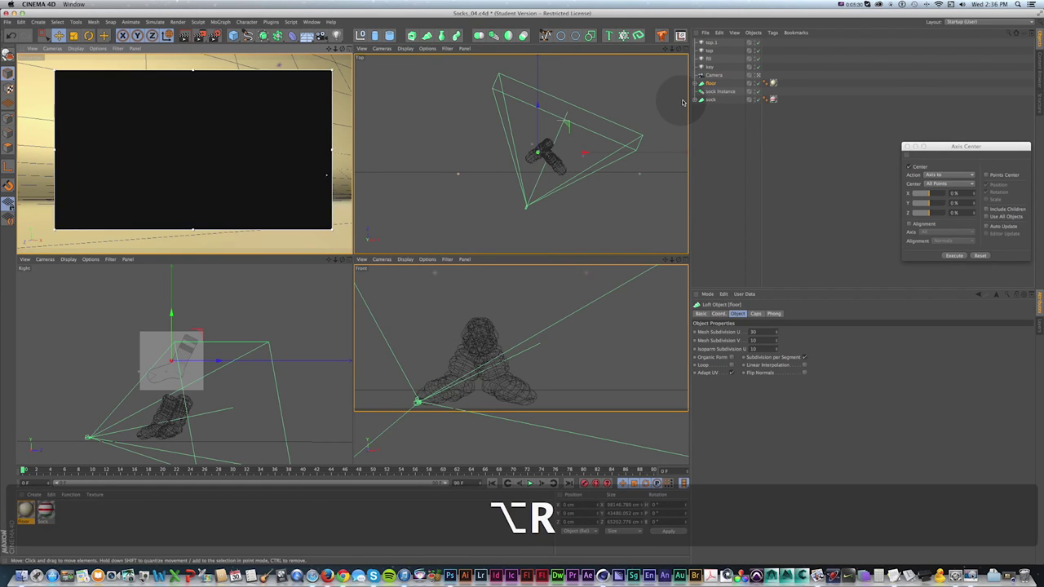
click(710, 66)
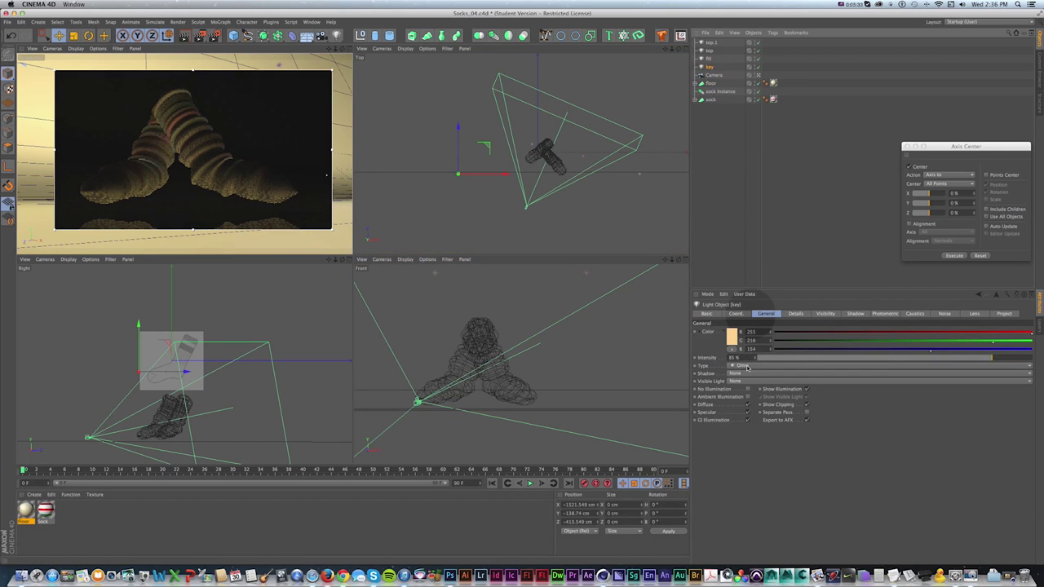
click(708, 58)
drag(756, 359, 755, 357)
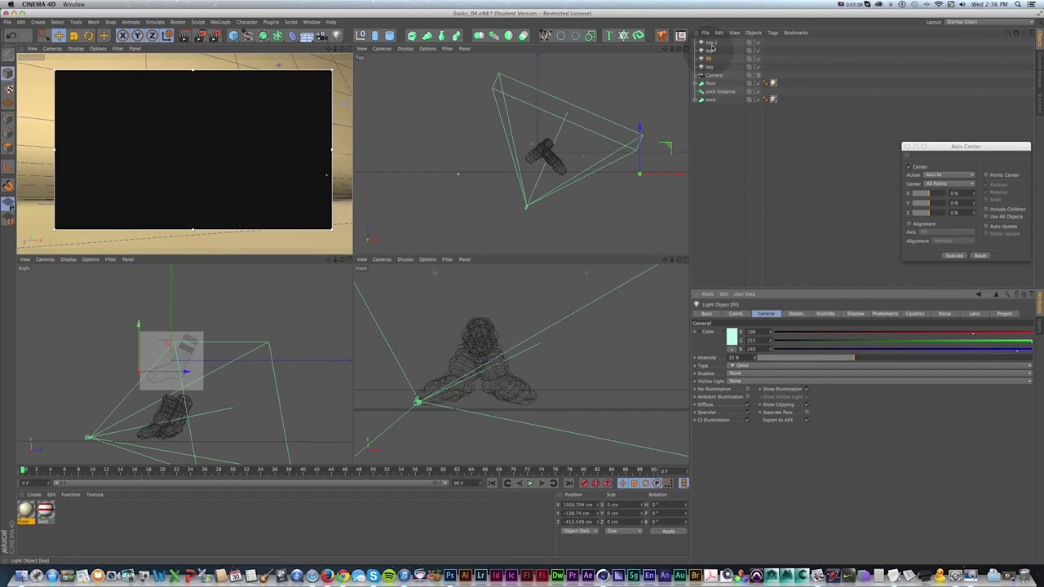
- Set the intensity of the pink top.1 light to about 66% and the green top light to 45%
click(712, 41)
shift+drag(757, 360, 757, 357)
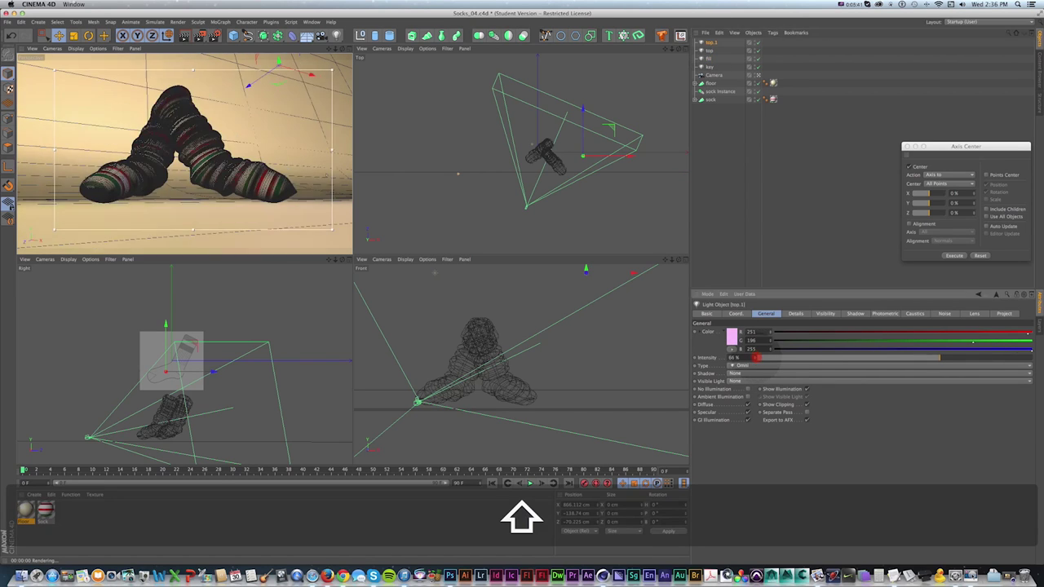
click(710, 50)
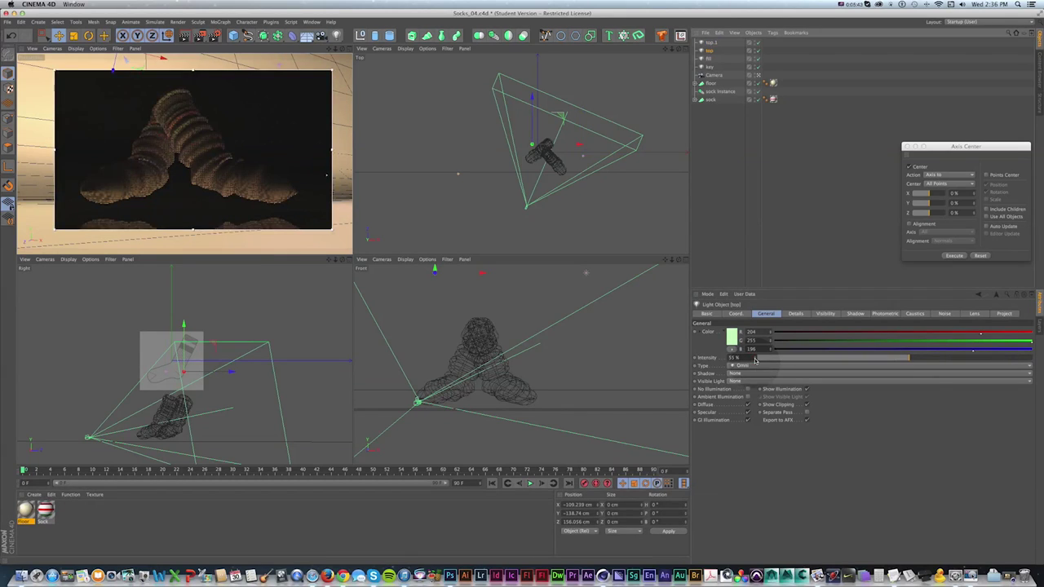
drag(755, 360, 755, 357)
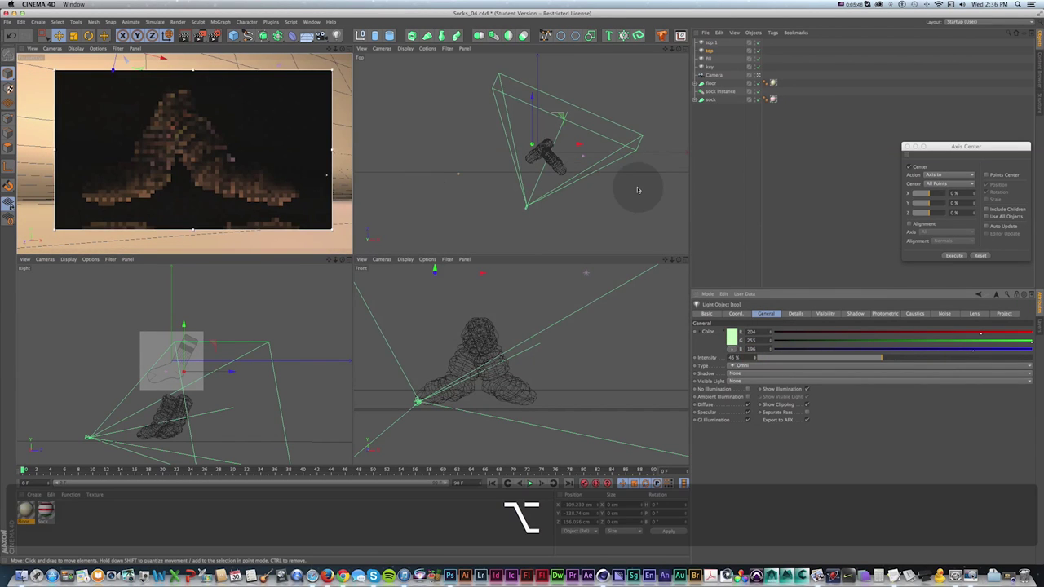
- Turn off the interactive render region and render the relit frame to the Picture Viewer
key(alt+r)
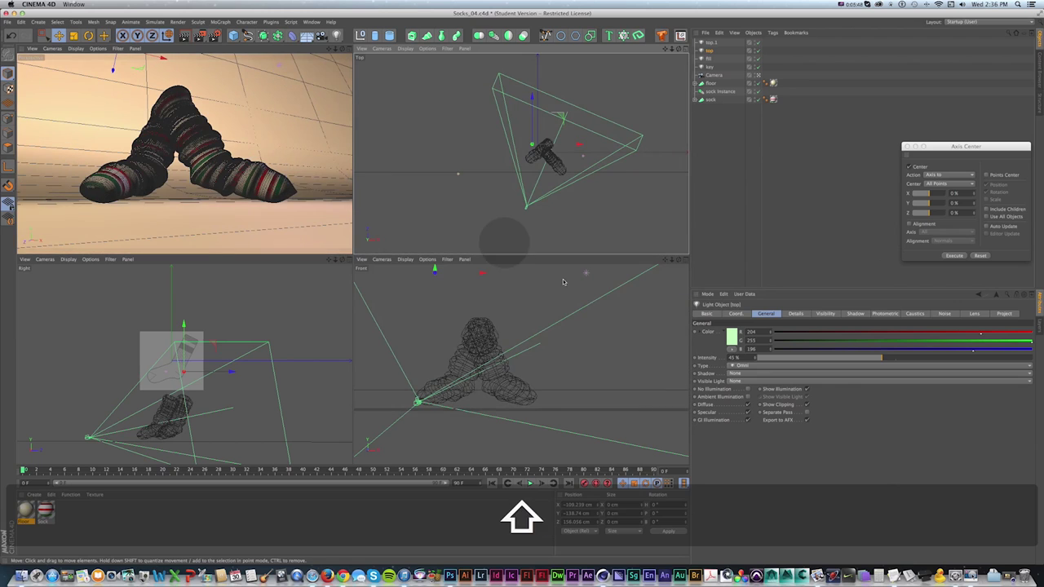
key(shift+r)
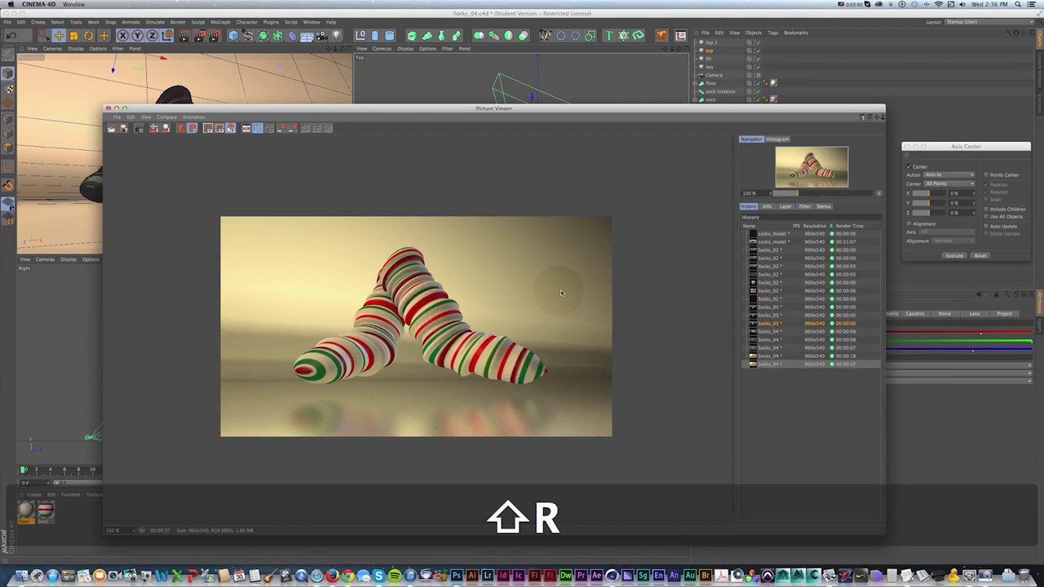
- Compare the latest test renders in the render history with the one in progress
key(Down)
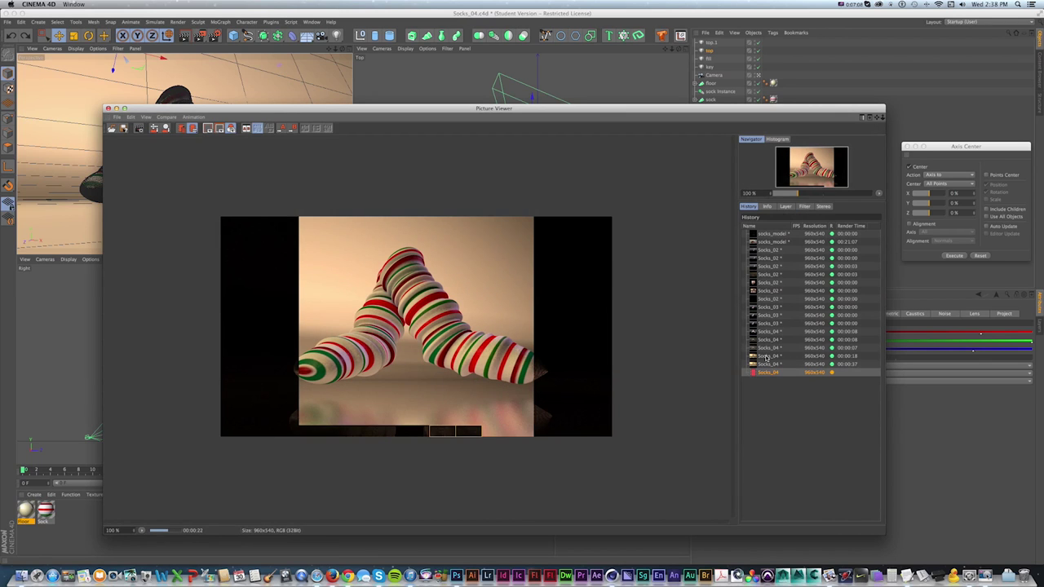
click(767, 357)
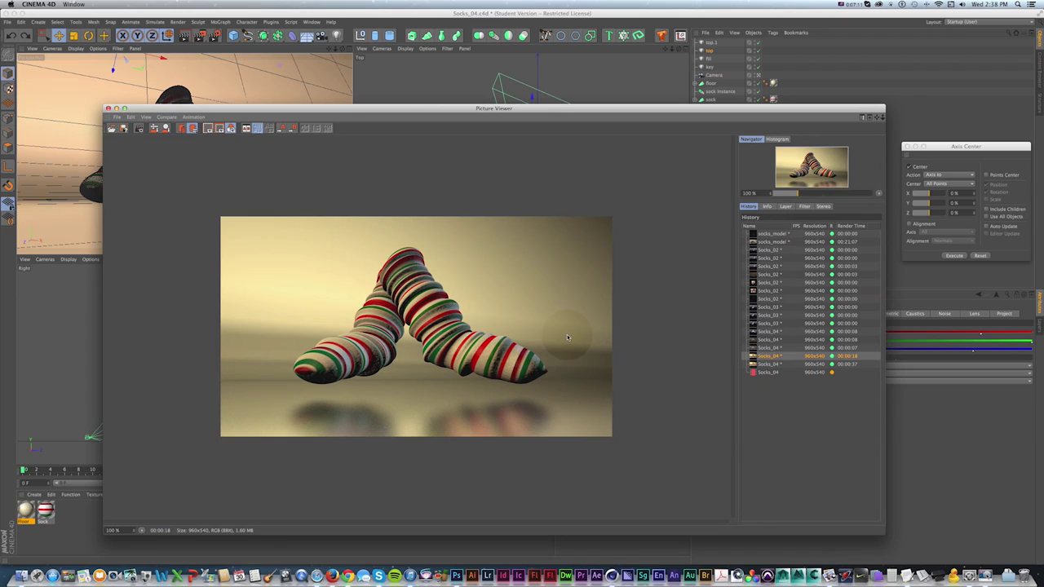
key(Down)
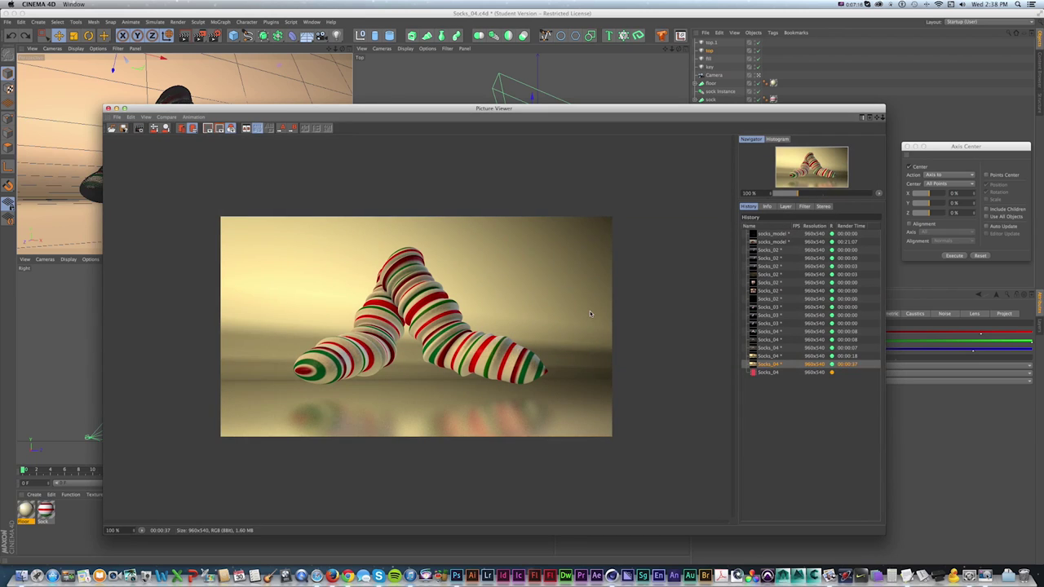
key(Down)
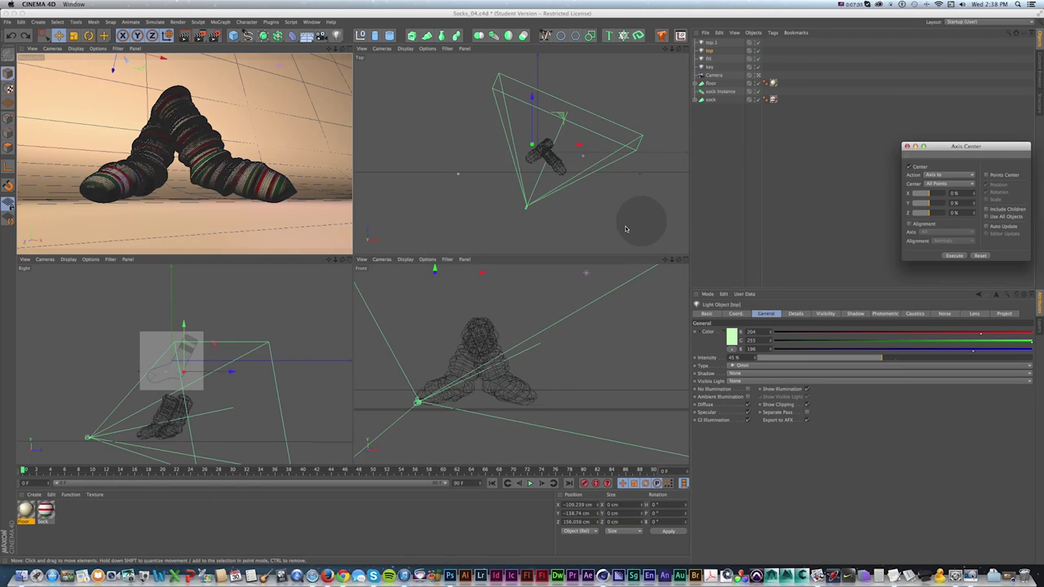
- Move the key and fill lights farther out to opposite sides of the socks, the fill to about X 3223 cm, and save the scene
click(458, 175)
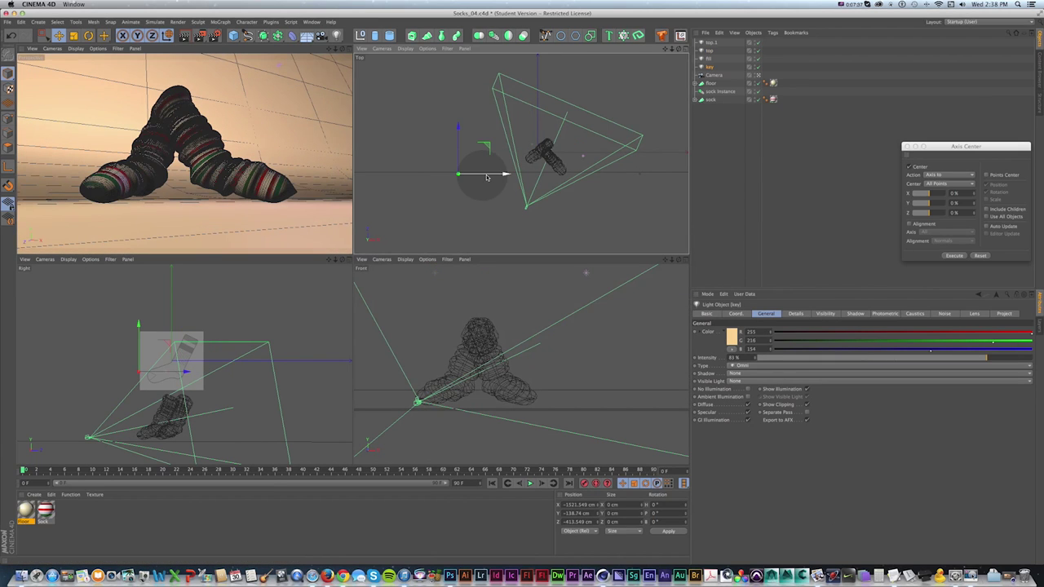
click(659, 174)
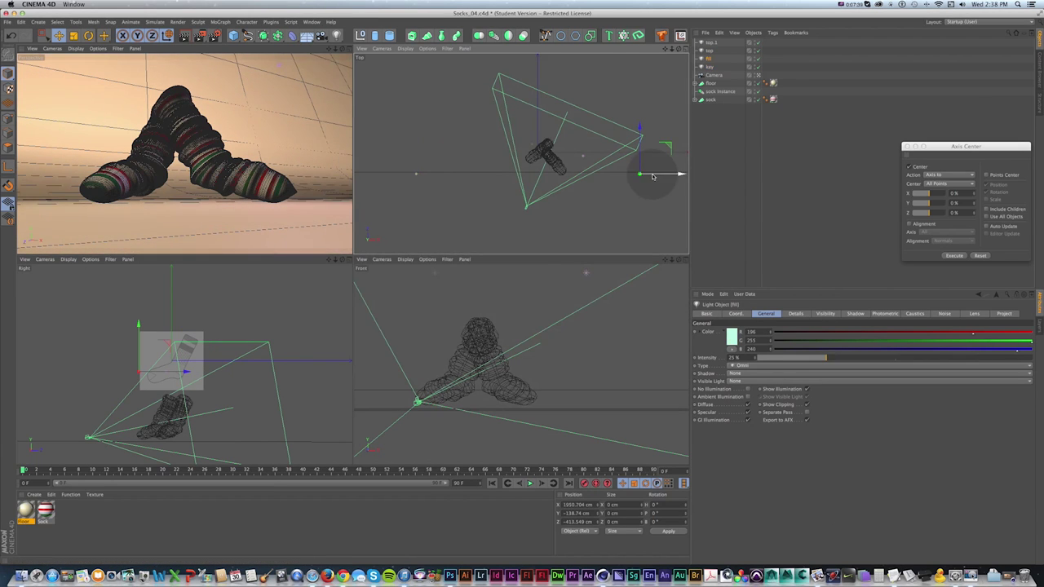
mouse_move(660, 173)
mouse_down()
mouse_move(589, 178)
mouse_move(674, 173)
mouse_up()
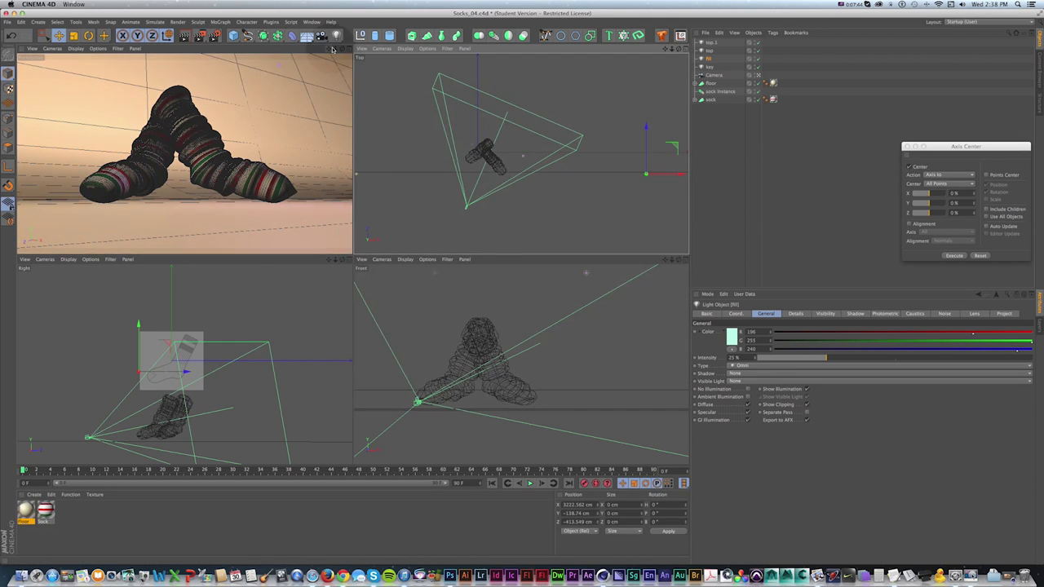
middle_click(304, 123)
key(super+s)
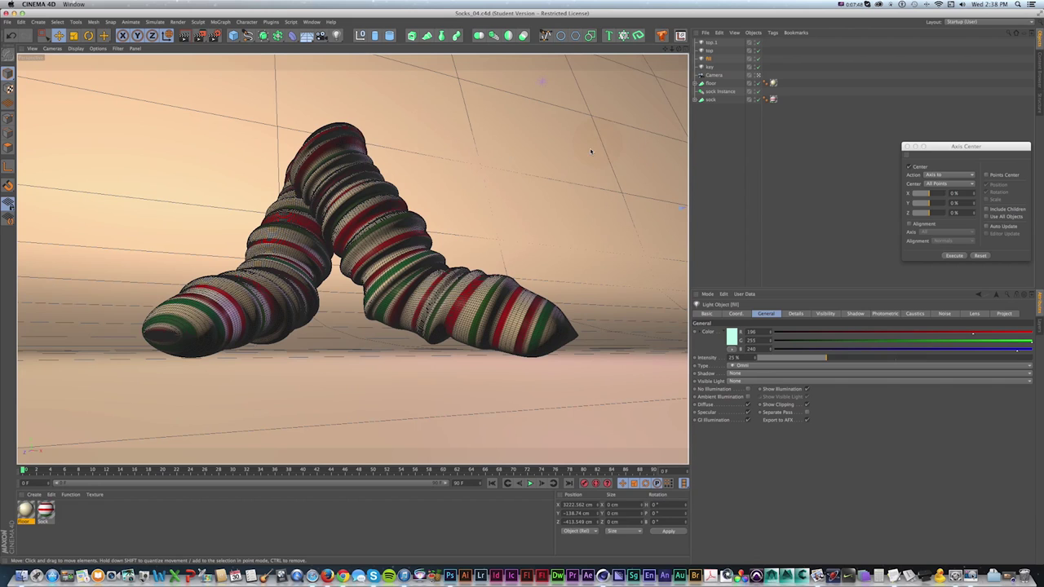
- Duplicate the striped sock loft object in the object hierarchy
click(711, 152)
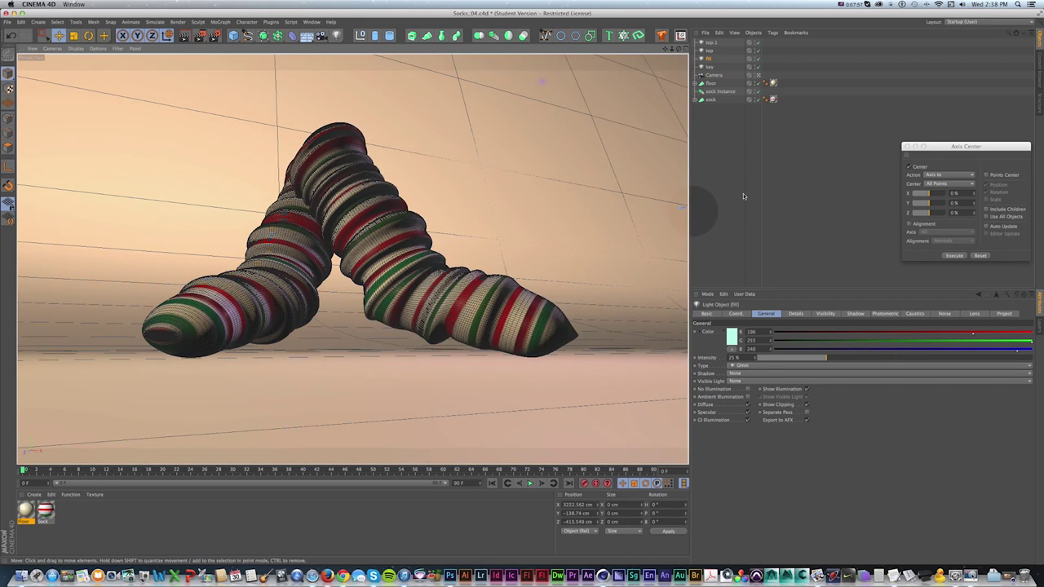
click(800, 141)
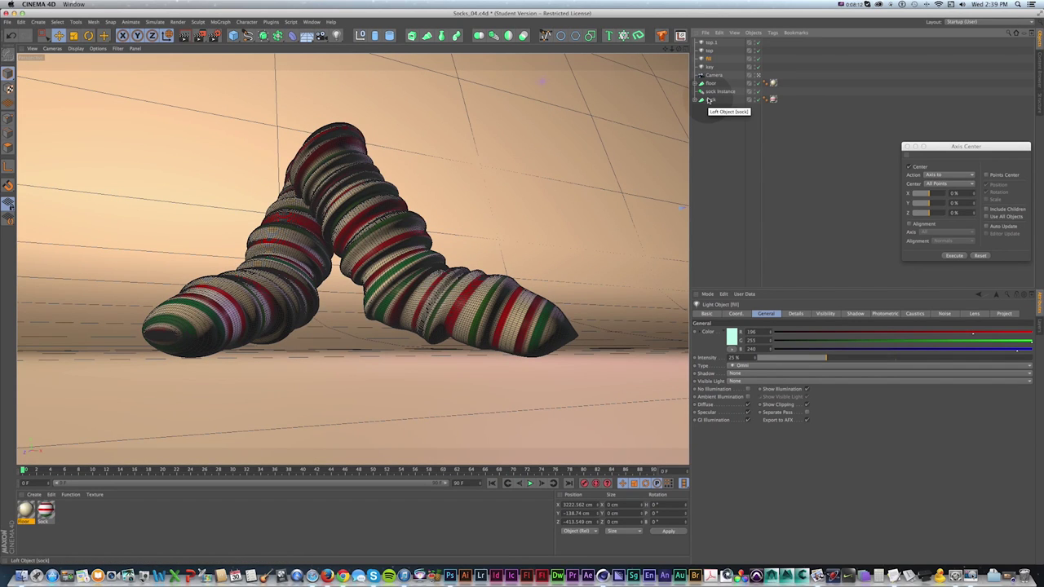
super+drag(710, 102, 713, 116)
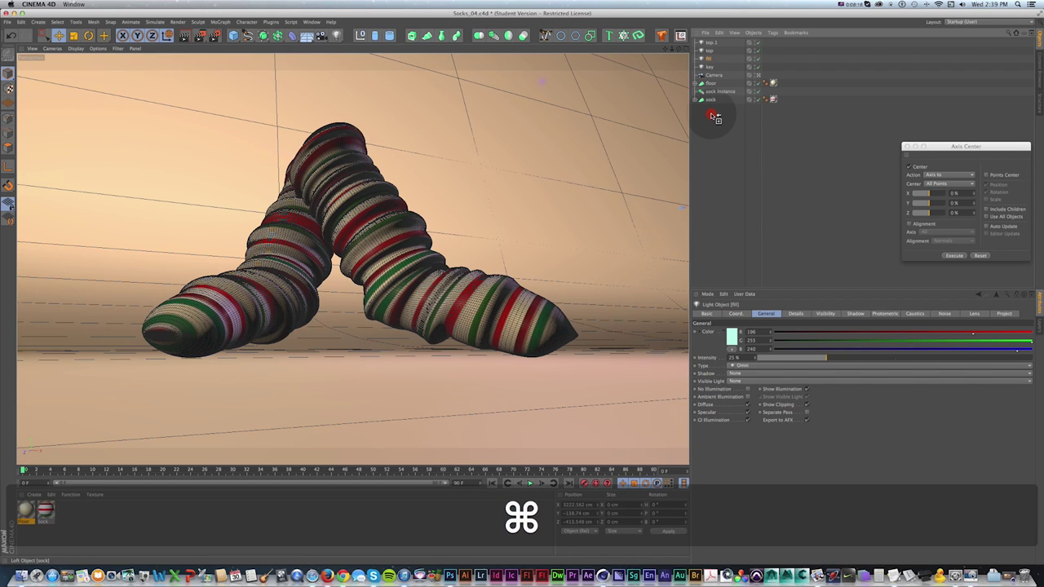
super+drag(714, 116, 699, 123)
key(super+z)
click(696, 101)
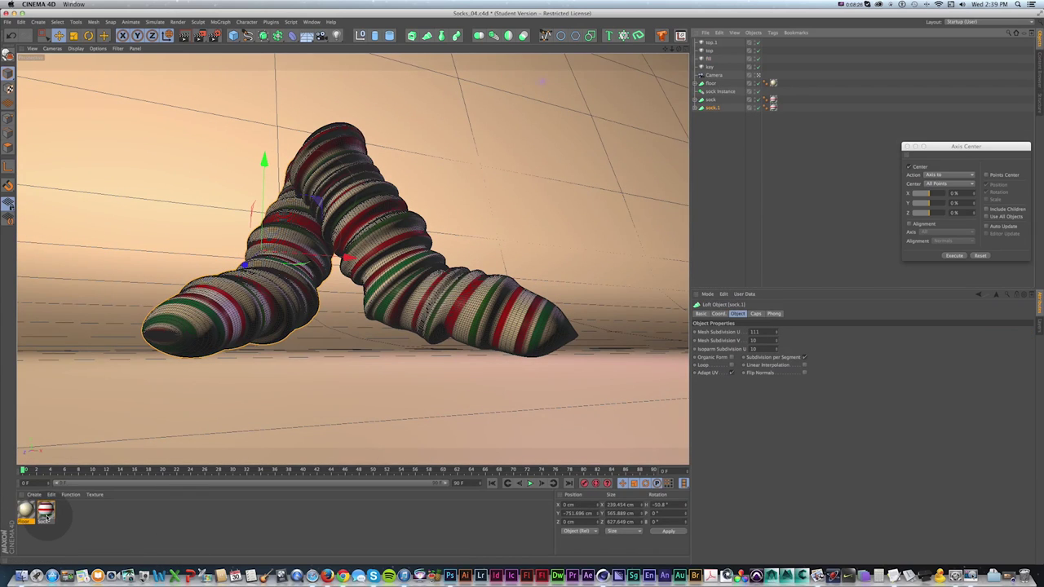
- Duplicate the Sock material and name the copy green
super+drag(46, 513, 65, 514)
double_click(65, 512)
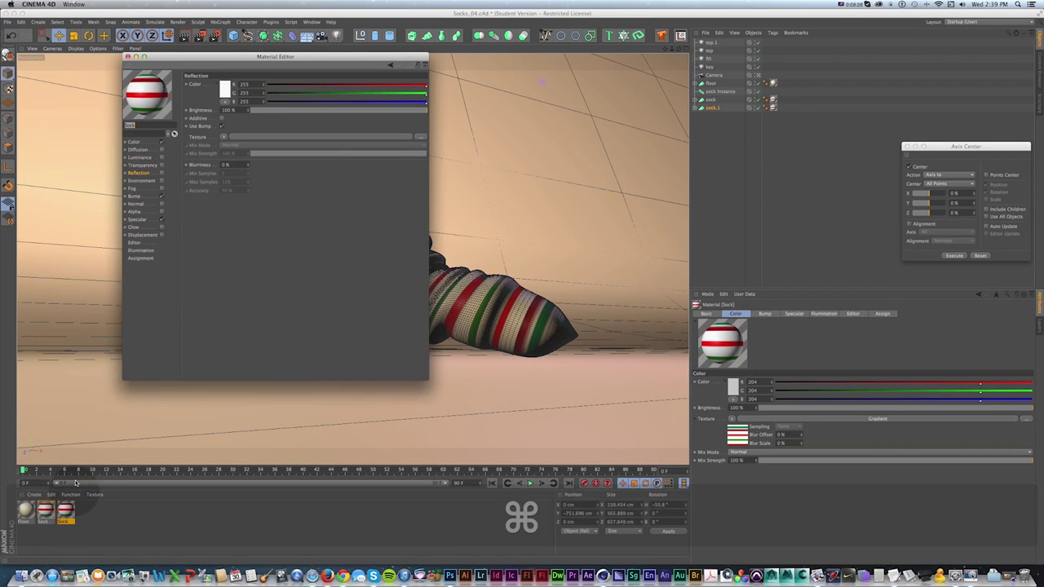
text(green)
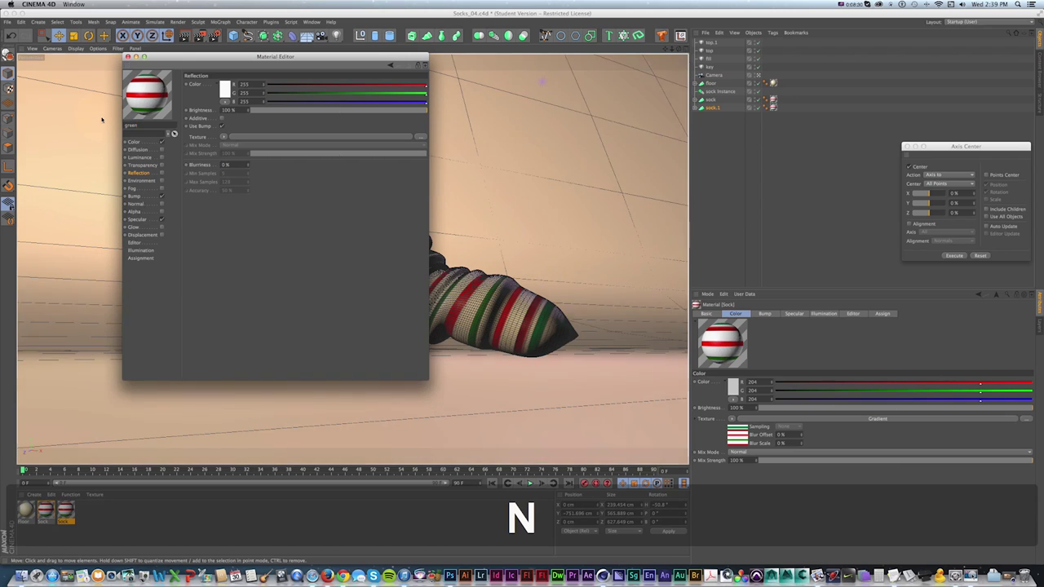
- Clear the green material's gradient texture and set its colour to dark green, RGB 0, 66, 13
click(142, 141)
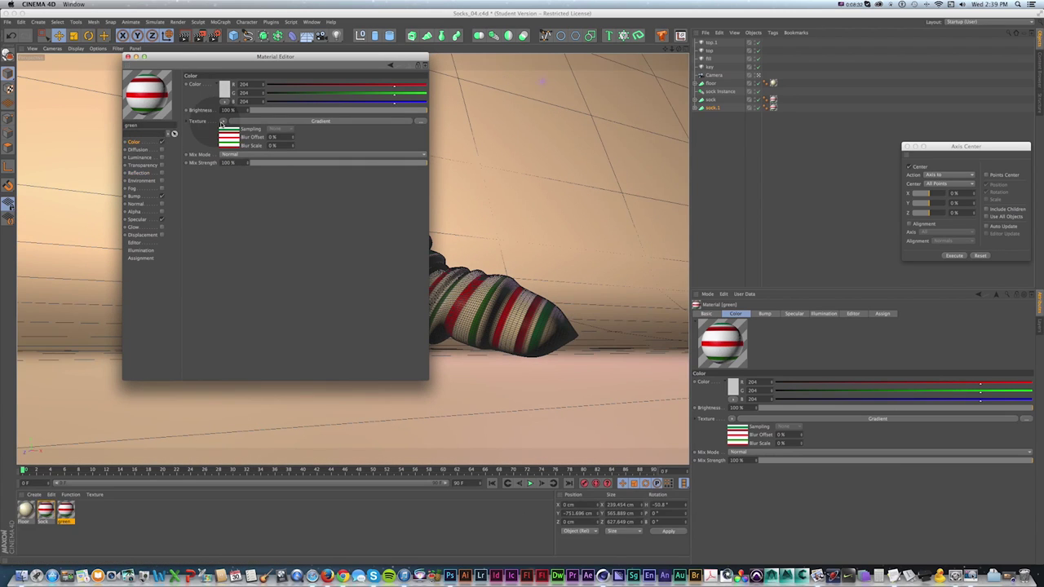
click(223, 121)
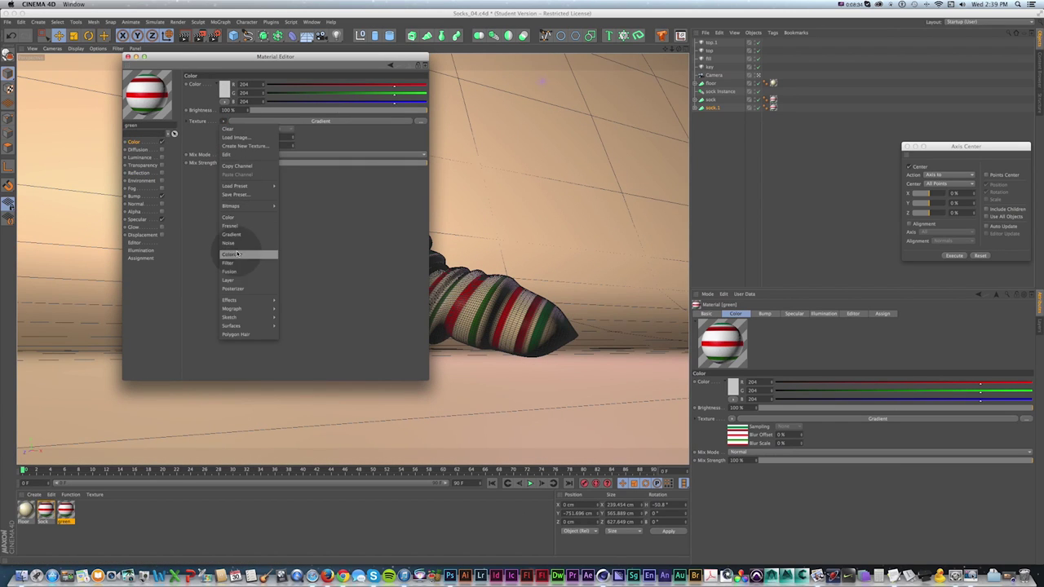
click(230, 129)
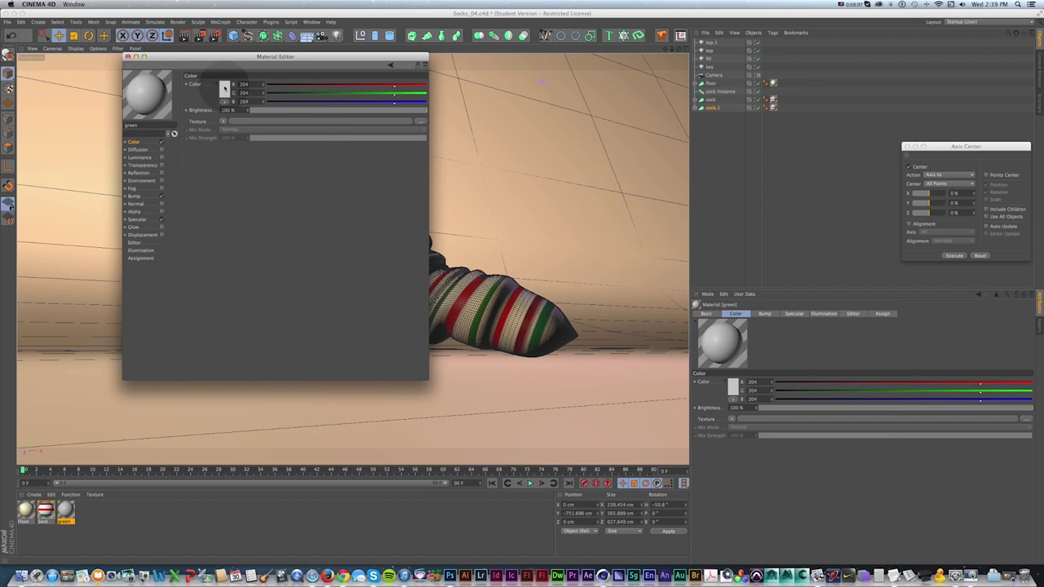
click(225, 88)
click(231, 61)
drag(226, 77, 240, 89)
click(235, 120)
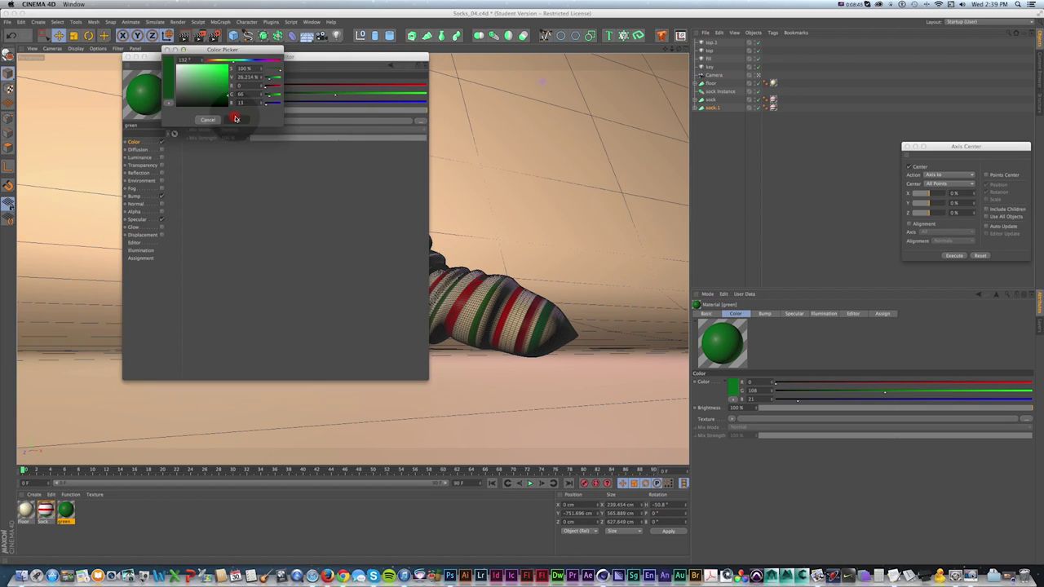
click(236, 119)
- Set the green material's bump strength to 35% and close the material editor
click(134, 197)
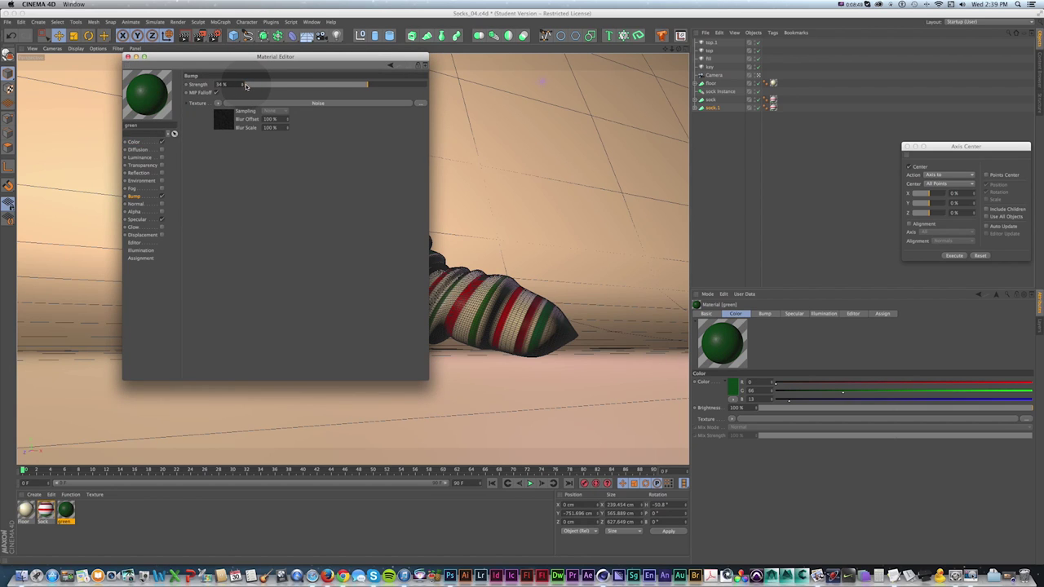
click(244, 84)
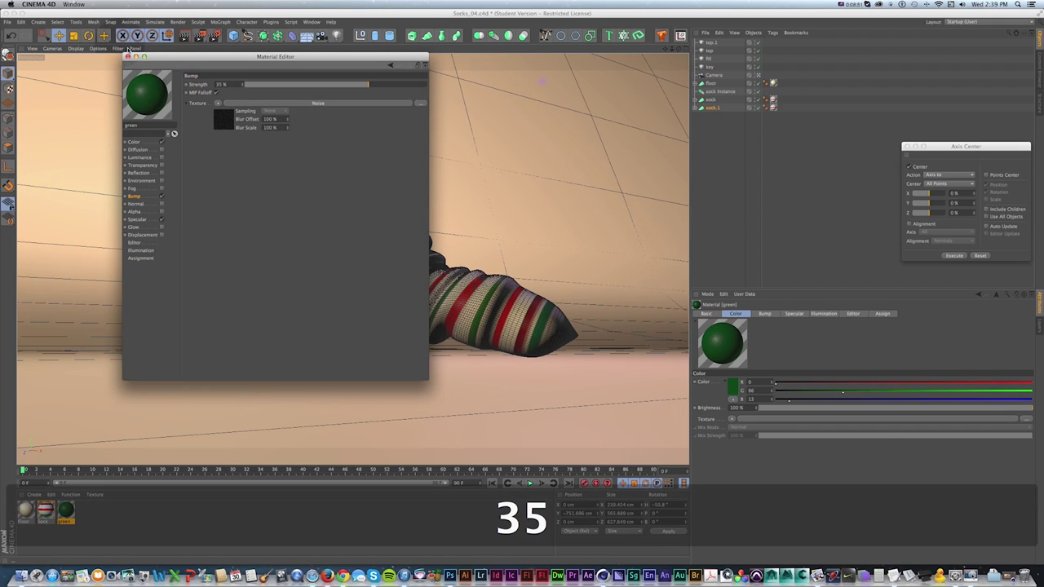
click(128, 56)
- Replace the duplicate sock's material with green and move it behind the striped pair, to about X -130, Y -686, Z 229 cm
super+drag(65, 514, 781, 110)
drag(319, 254, 253, 251)
click(685, 49)
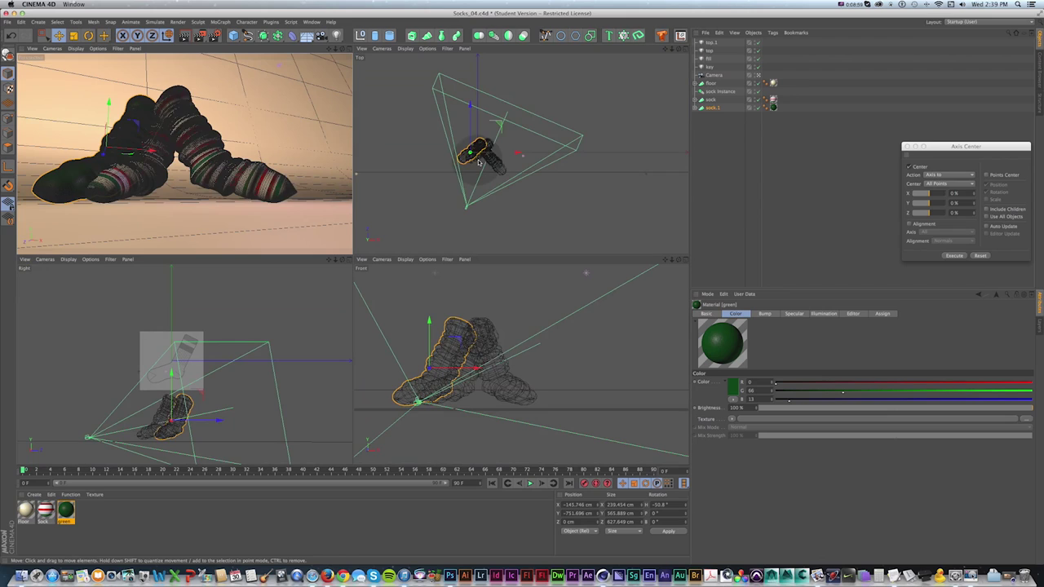
scroll(471, 144, up, 5)
drag(503, 168, 449, 109)
drag(482, 139, 496, 138)
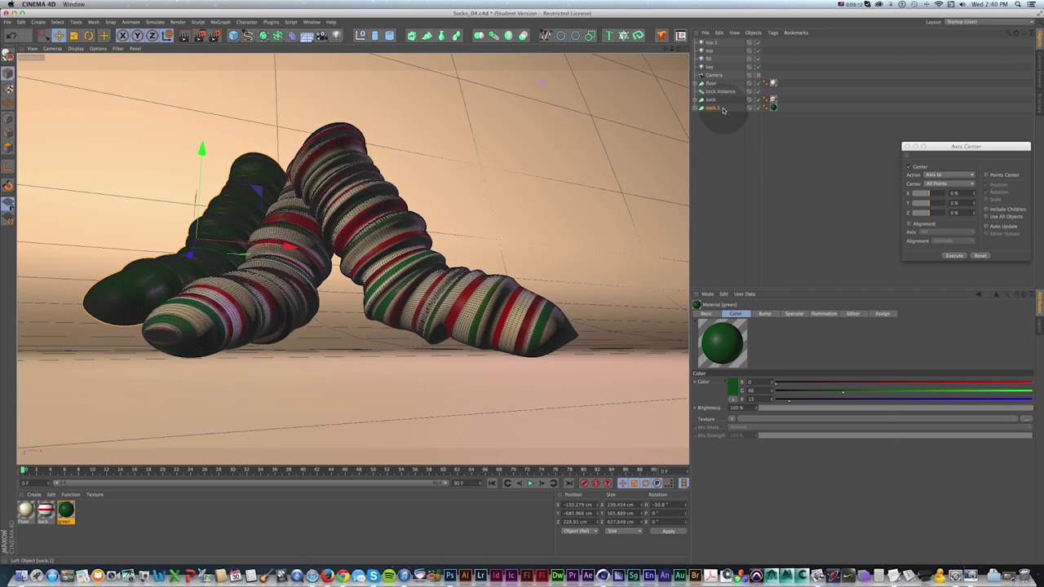
- Rename the green duplicate as green sock and make a copy of it
click(716, 108)
double_click(716, 109)
key(Return)
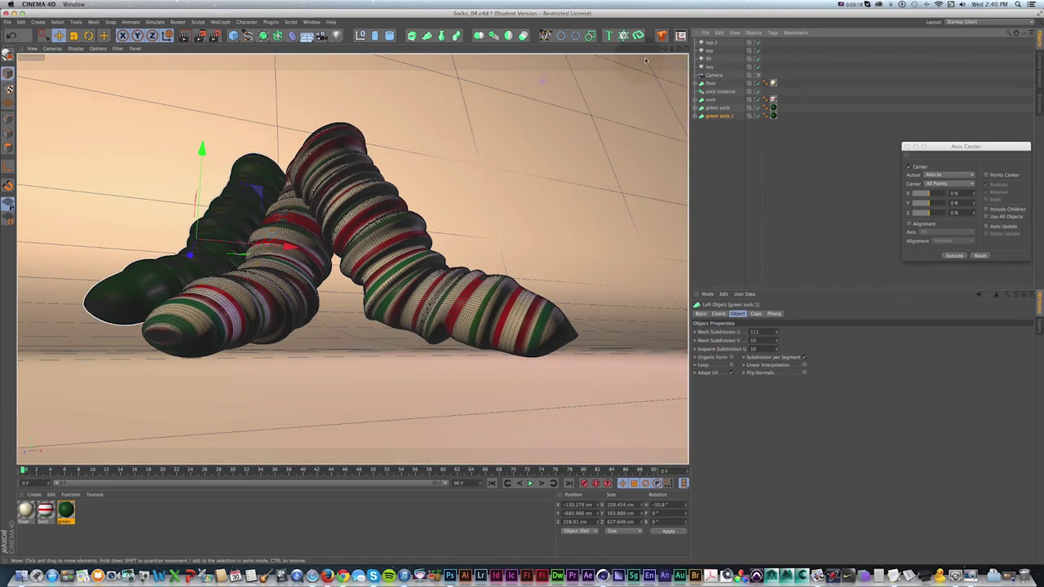
- Place the copied green sock behind the right striped sock at about X 751 cm and rotate its heading to about 55°
click(686, 49)
drag(514, 137, 625, 166)
key(r)
key(e)
drag(578, 331, 577, 322)
drag(646, 164, 630, 168)
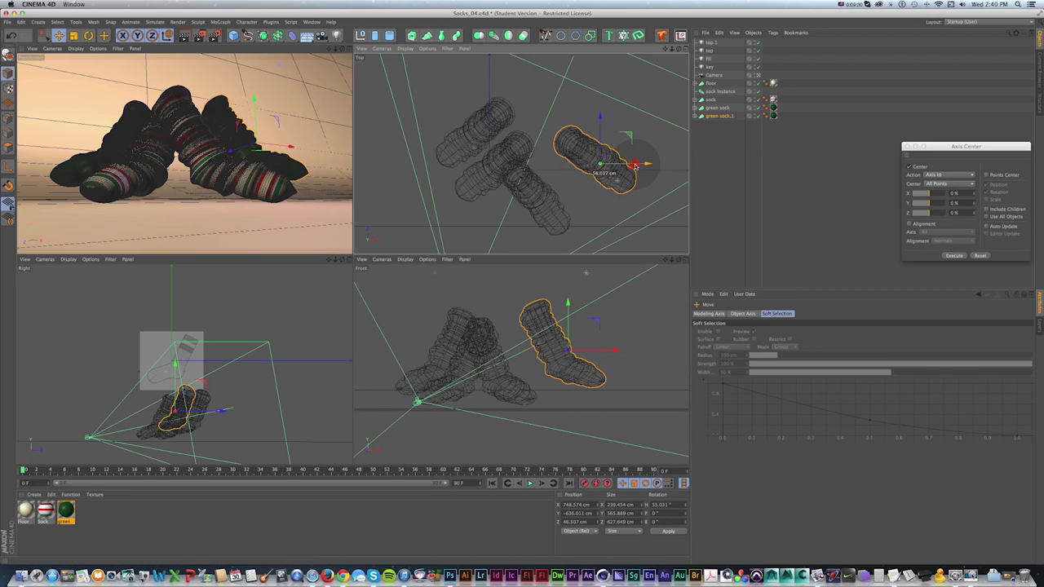
- Duplicate the green material and name the copy white
super+drag(63, 514, 85, 513)
double_click(85, 510)
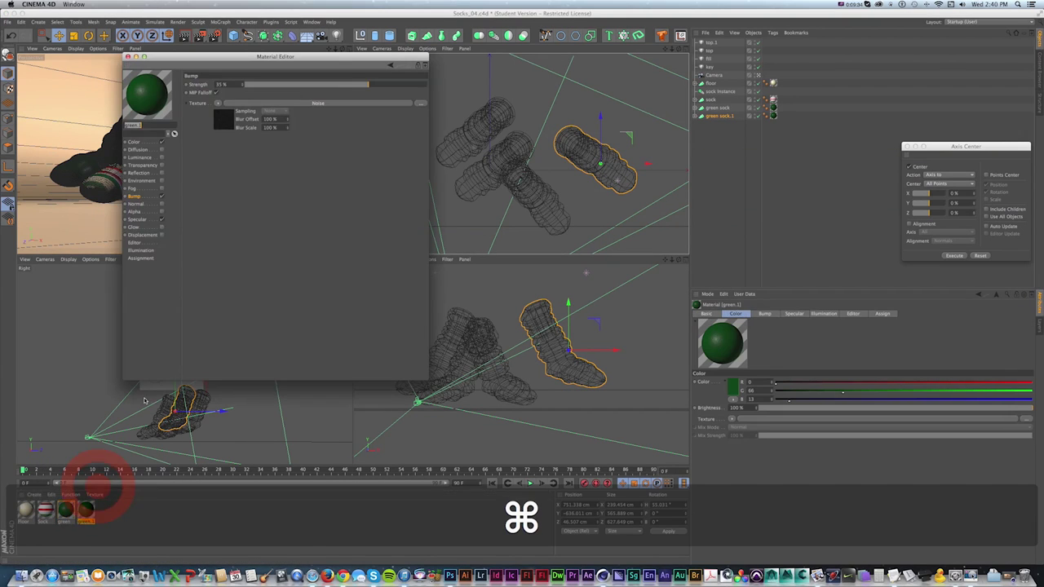
text(white)
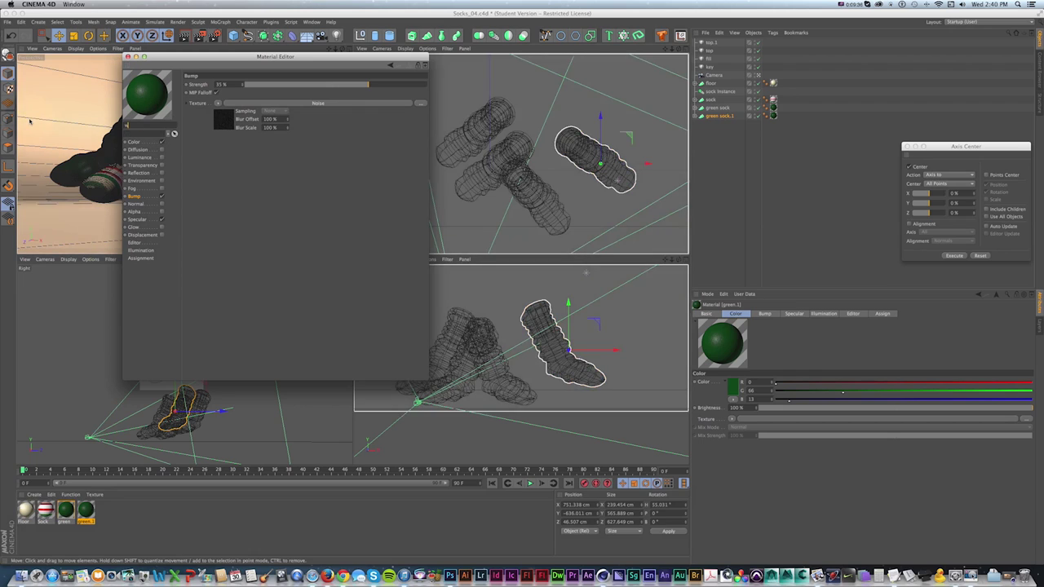
- Set the white material's colour to off-white, RGB 240, 240, 240, and close the material editor
click(134, 141)
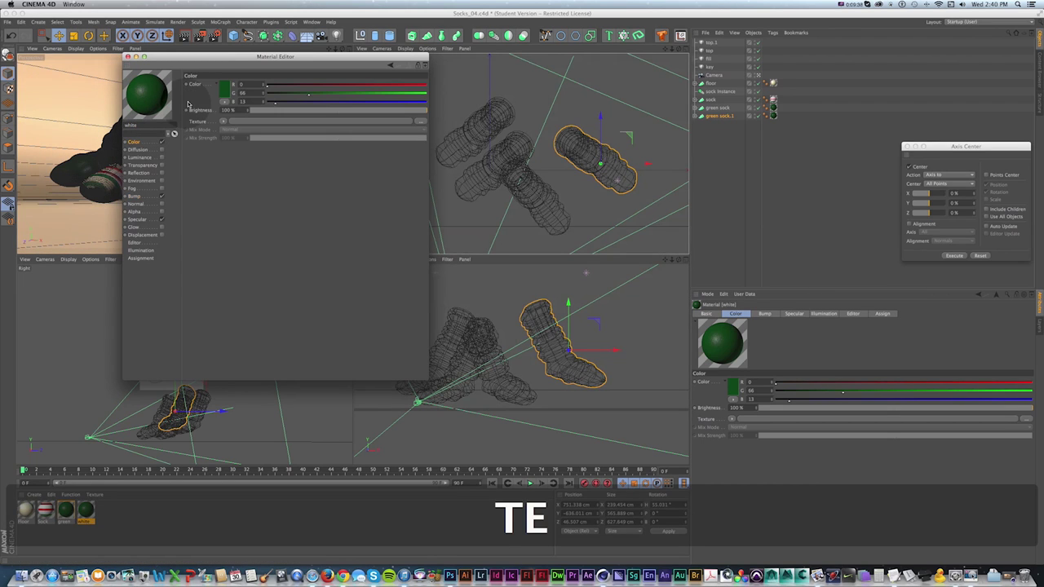
click(224, 92)
drag(175, 74, 174, 72)
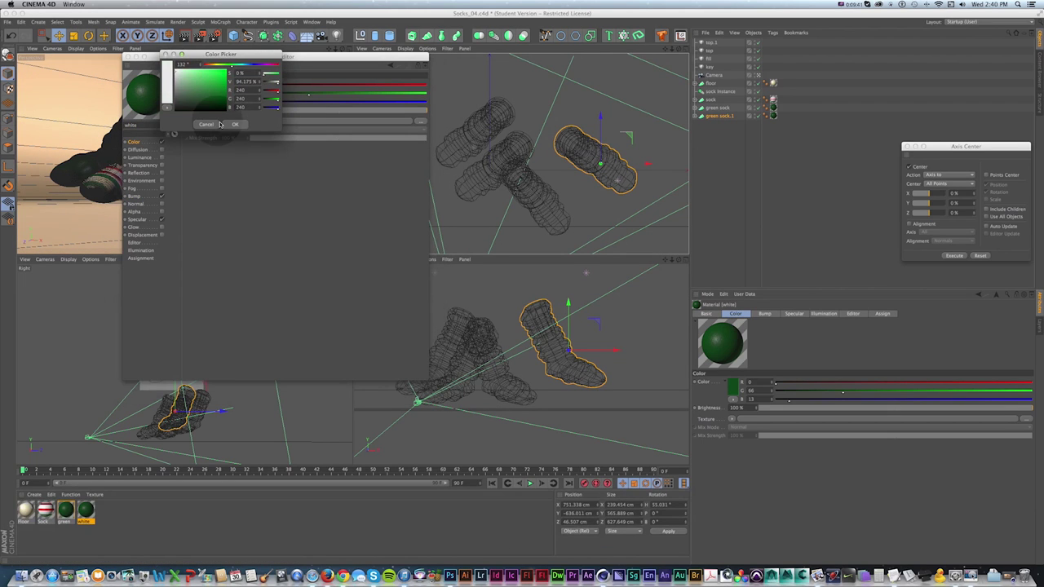
click(235, 124)
click(126, 57)
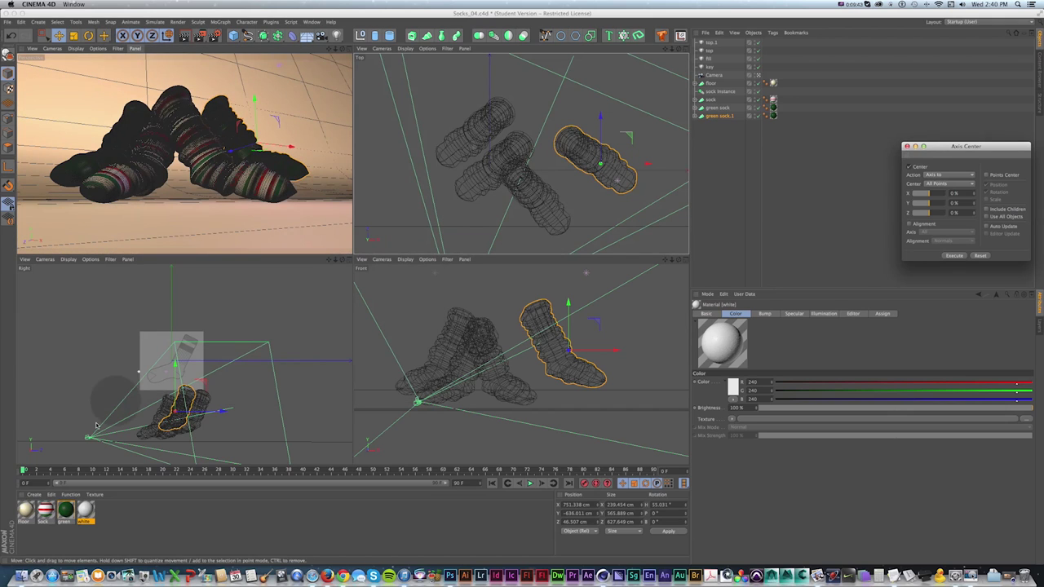
- Replace the material on the copied green sock with white and rename the object white sock
drag(718, 128, 781, 120)
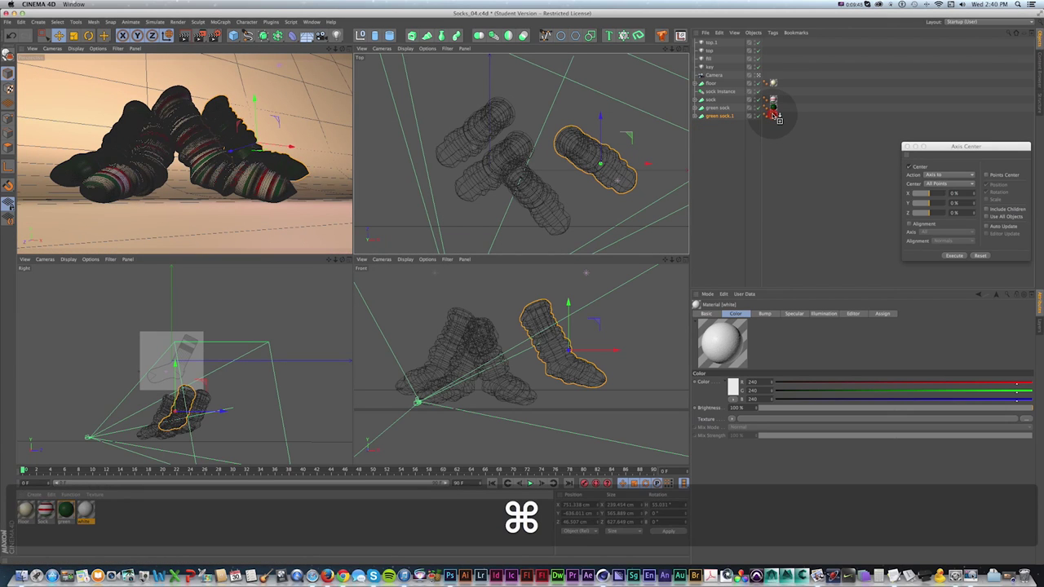
double_click(719, 116)
text(white sock)
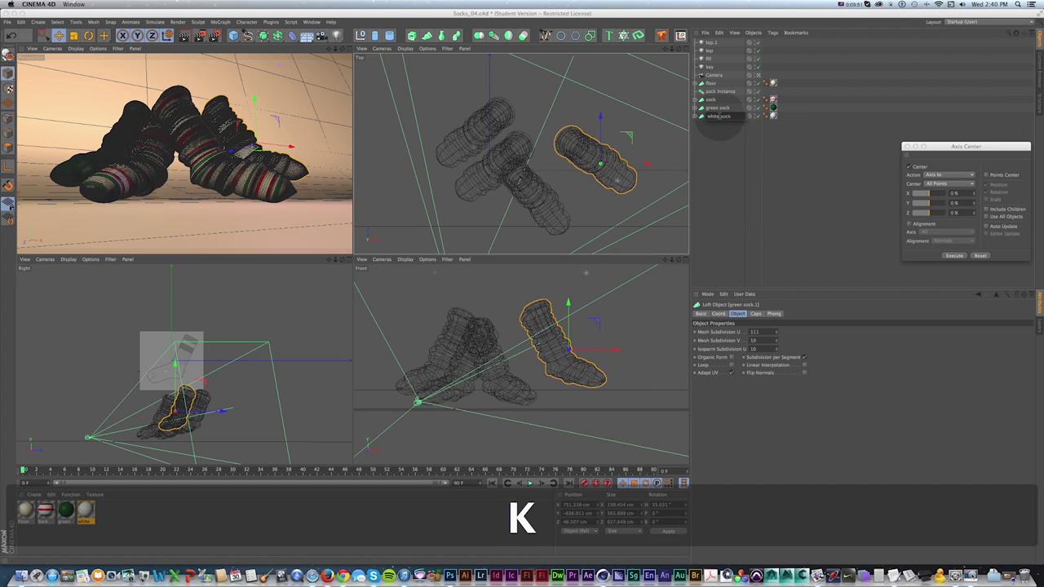
key(Return)
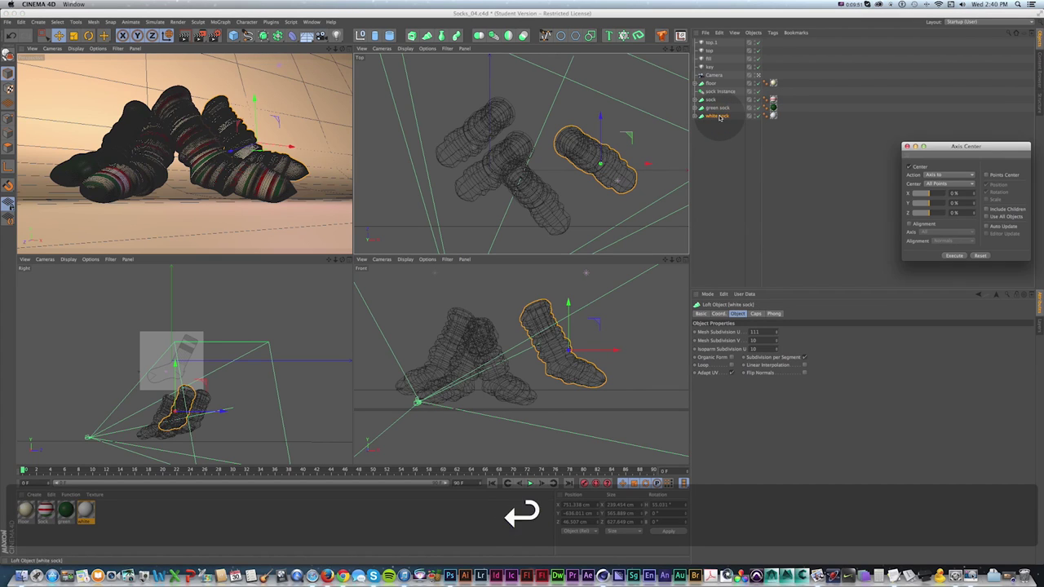
- Render the maximized camera view to the Picture Viewer and move its window to inspect the four socks
click(349, 49)
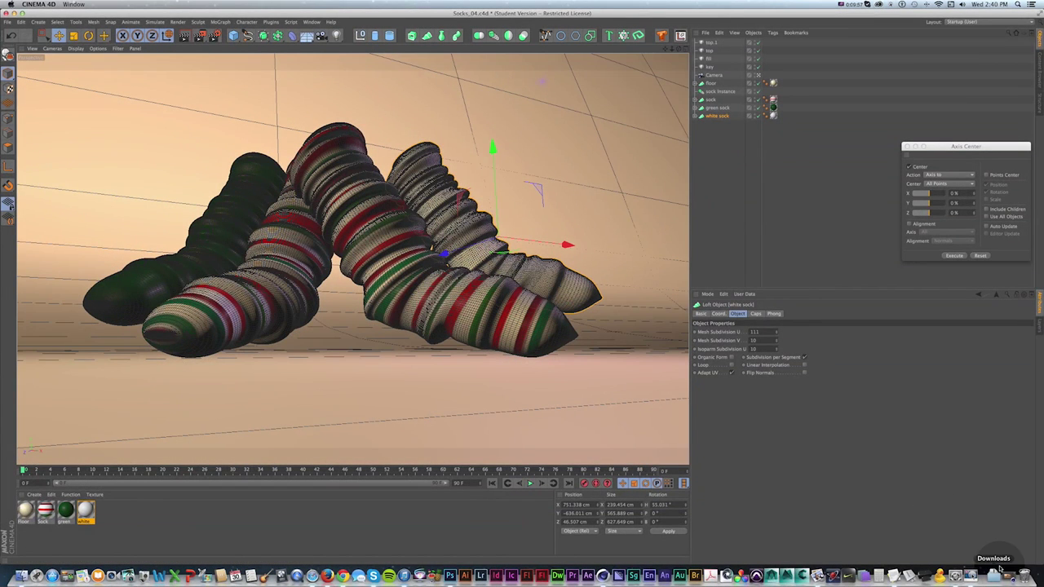
key(shift+r)
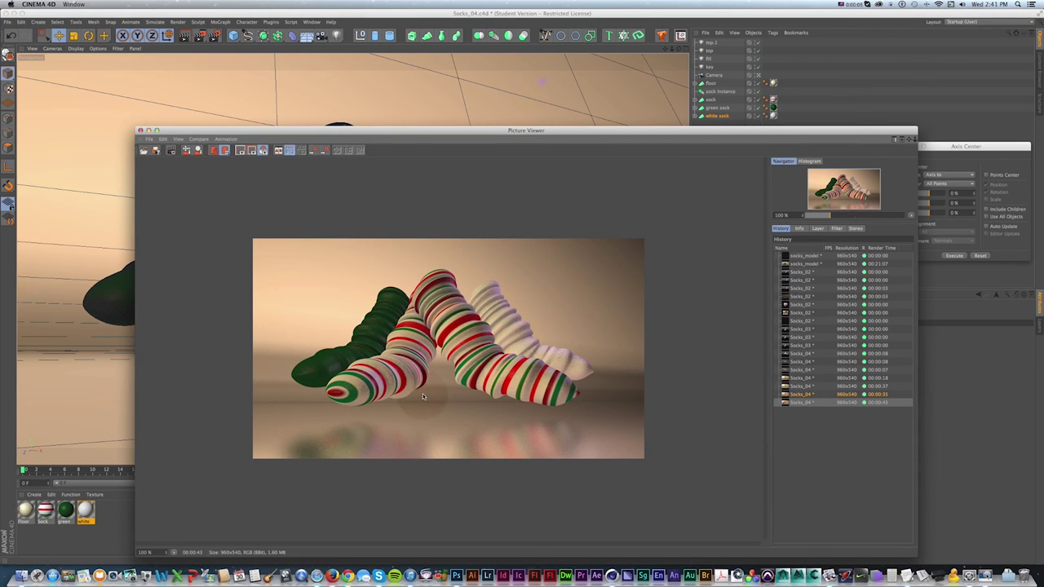
drag(345, 131, 365, 106)
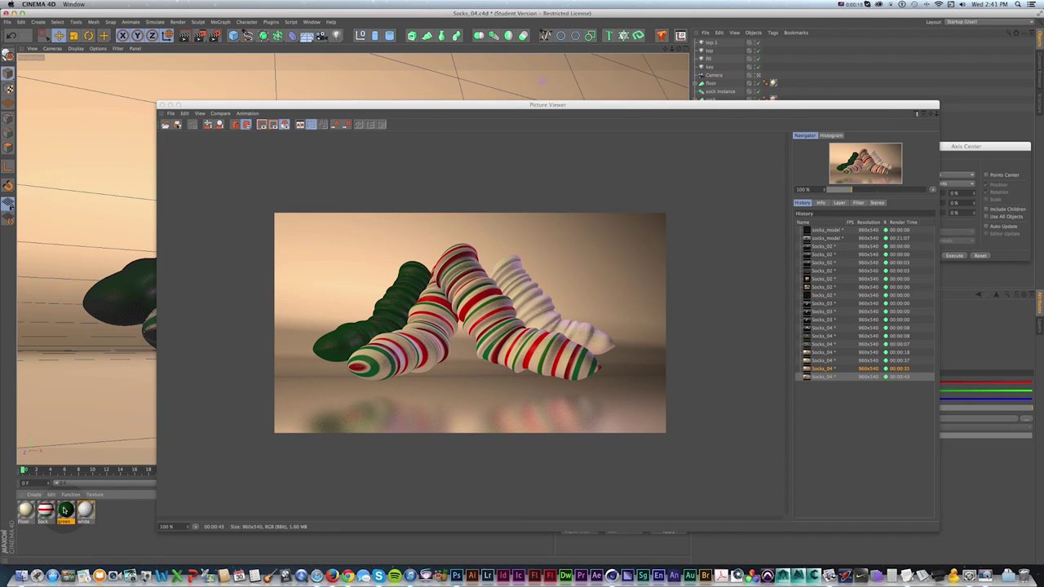
- Set the green material's specular width to 15%, height to 10% and falloff to 10%
double_click(65, 510)
drag(188, 57, 532, 148)
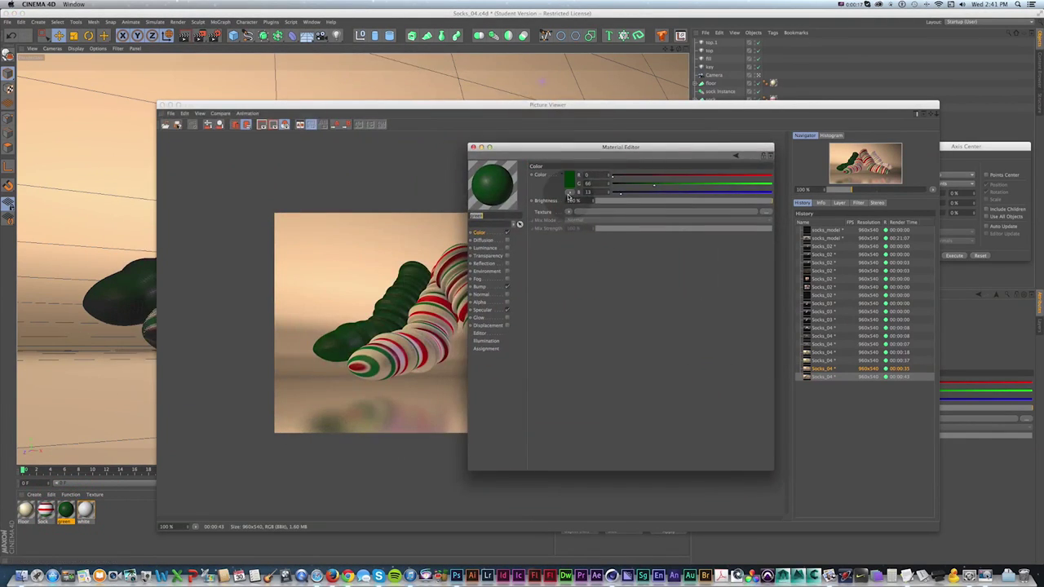
click(482, 309)
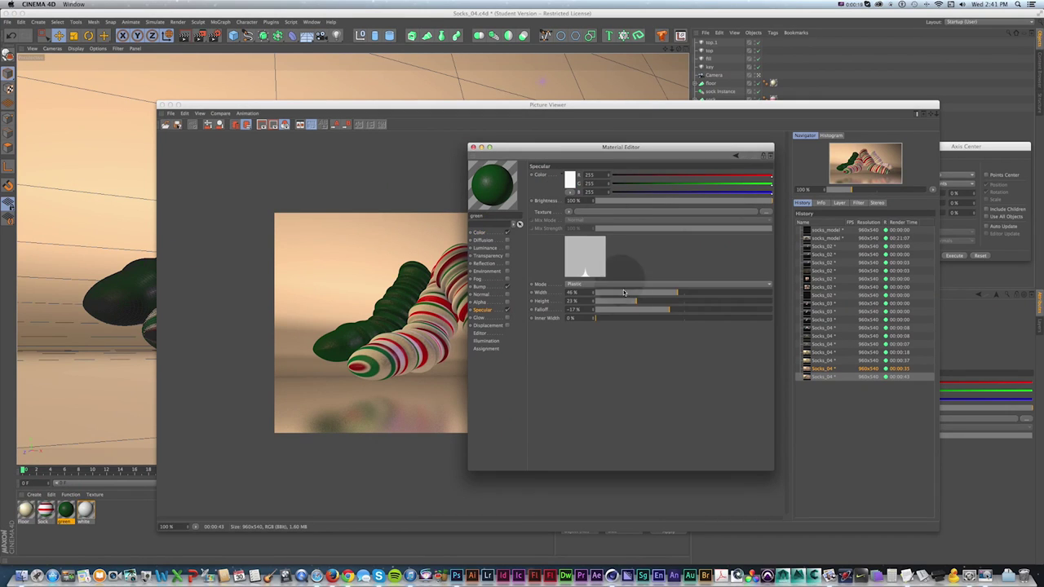
drag(629, 294, 644, 293)
mouse_move(639, 308)
mouse_down()
mouse_move(655, 305)
mouse_move(641, 300)
mouse_up()
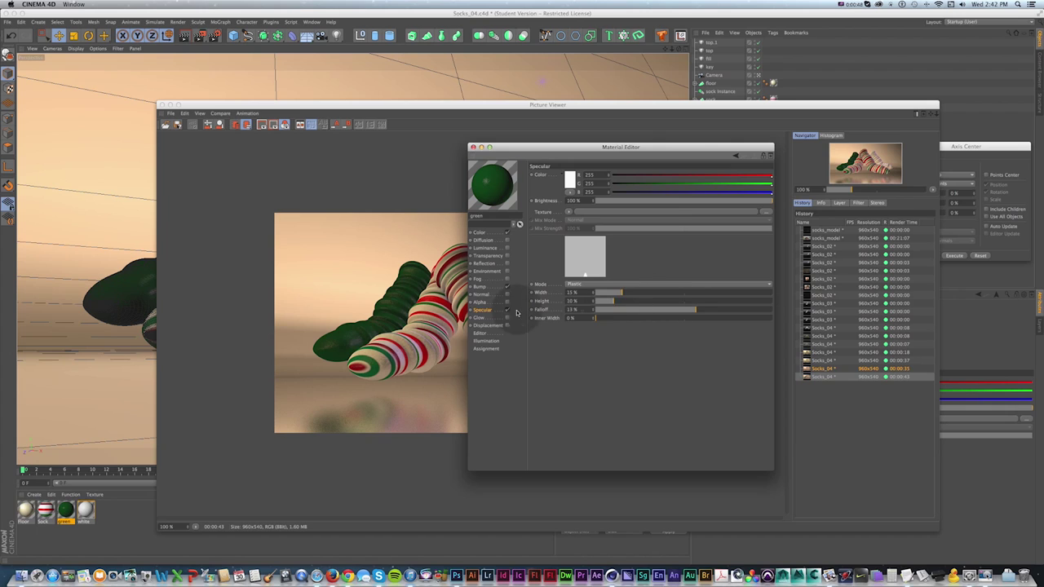
drag(581, 310, 539, 300)
text(10)
key(Return)
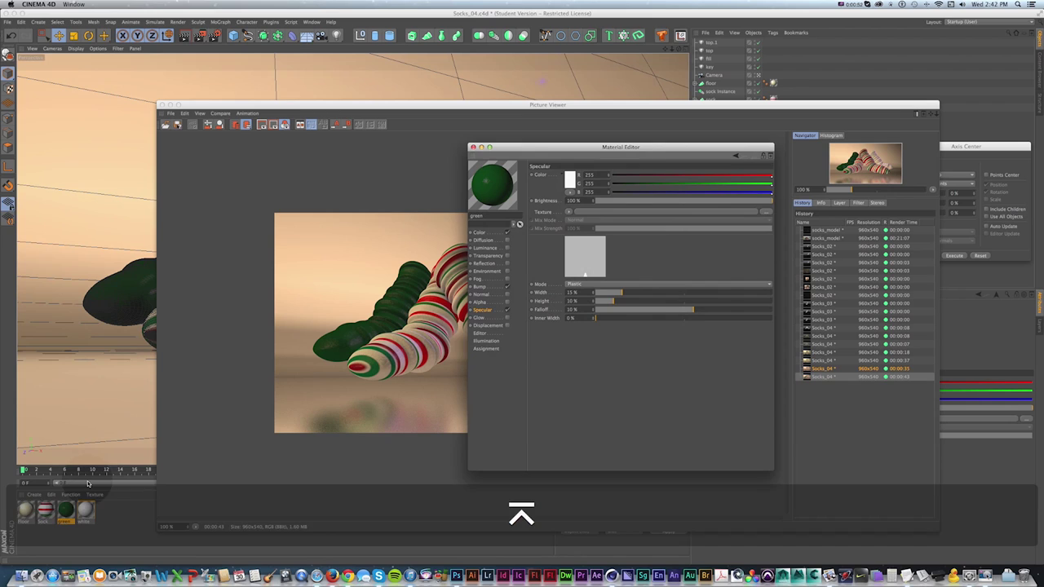
- Give the white material specular width 15%, height 10% and falloff 10%, and close the material editor and Picture Viewer
click(85, 509)
click(573, 292)
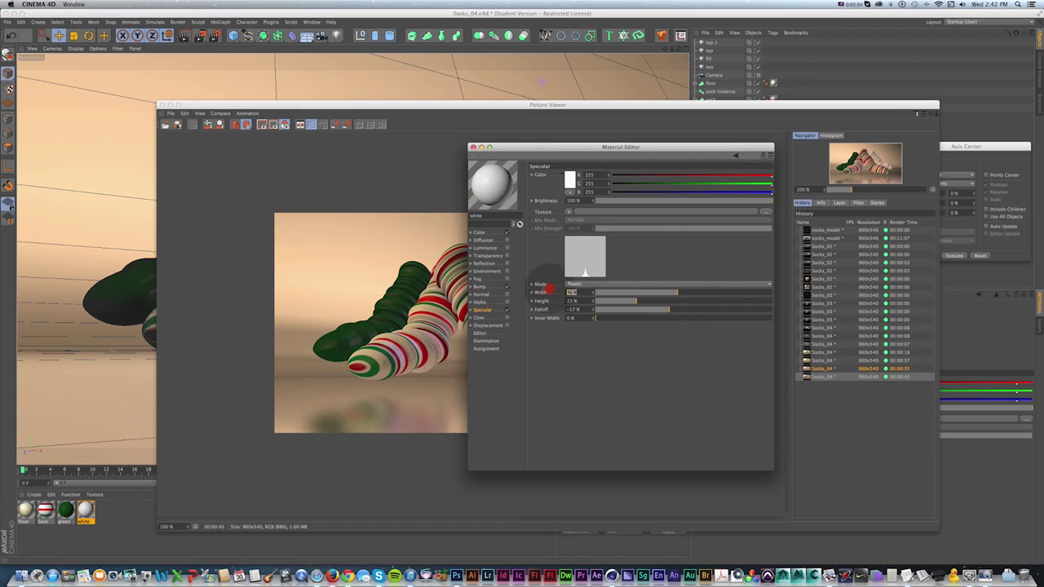
text(1)
key(Tab)
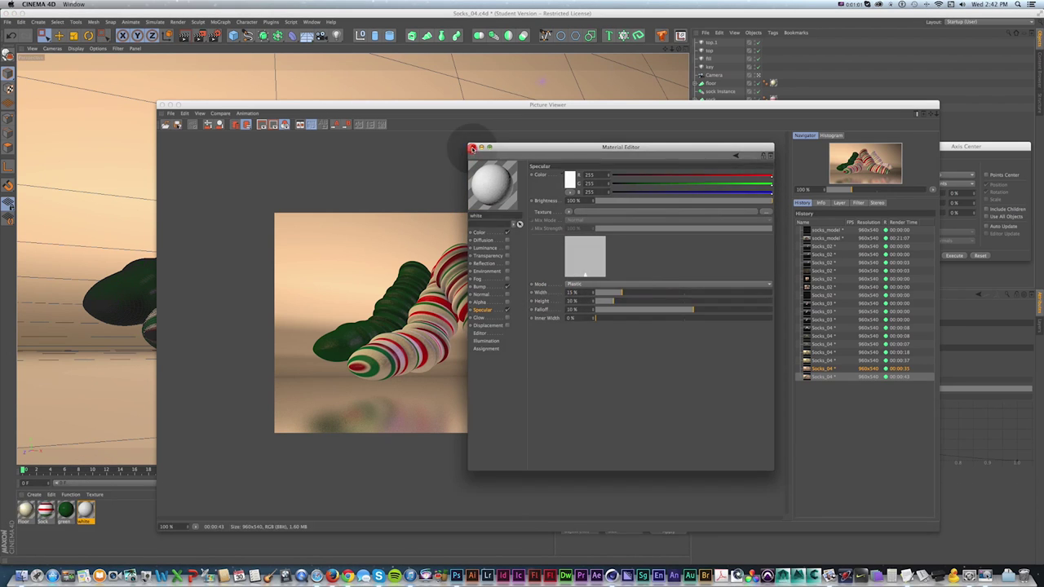
click(632, 365)
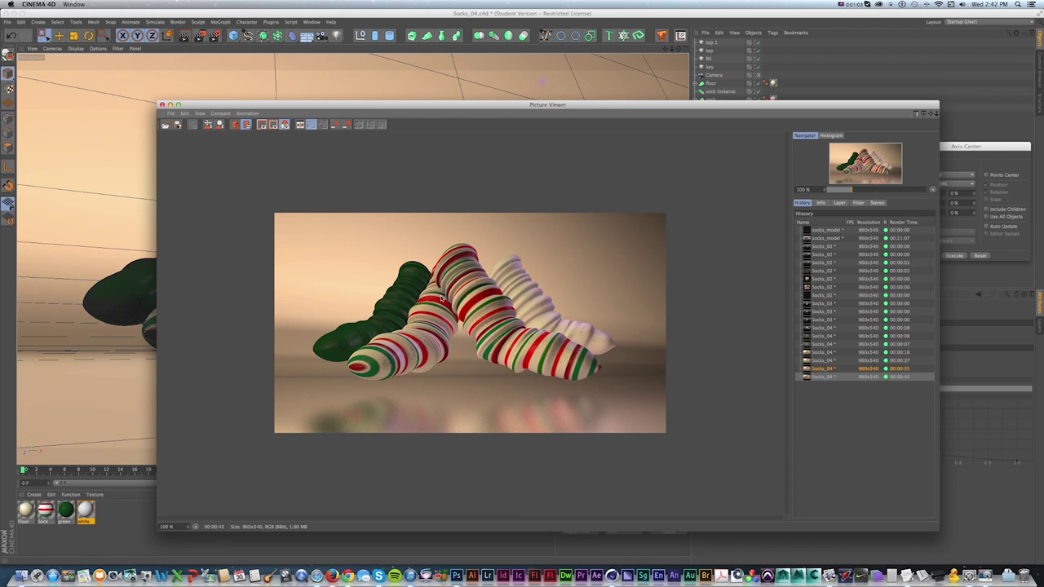
click(162, 105)
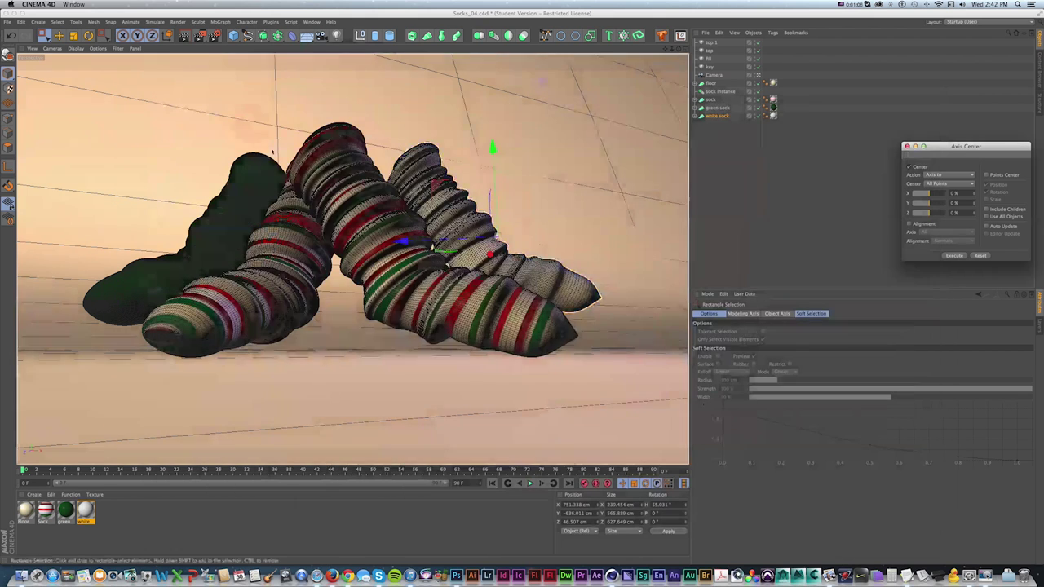
- Reframe the camera view and move the white sock to about X 771.7 cm, Z 32.3 cm
click(420, 322)
key(1)
drag(414, 255, 519, 237)
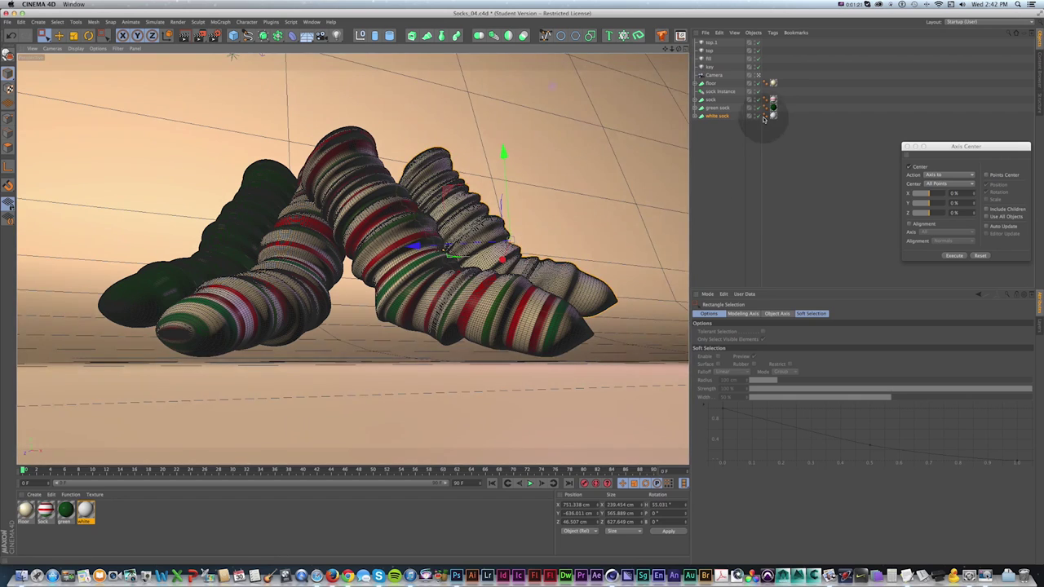
drag(414, 246, 422, 245)
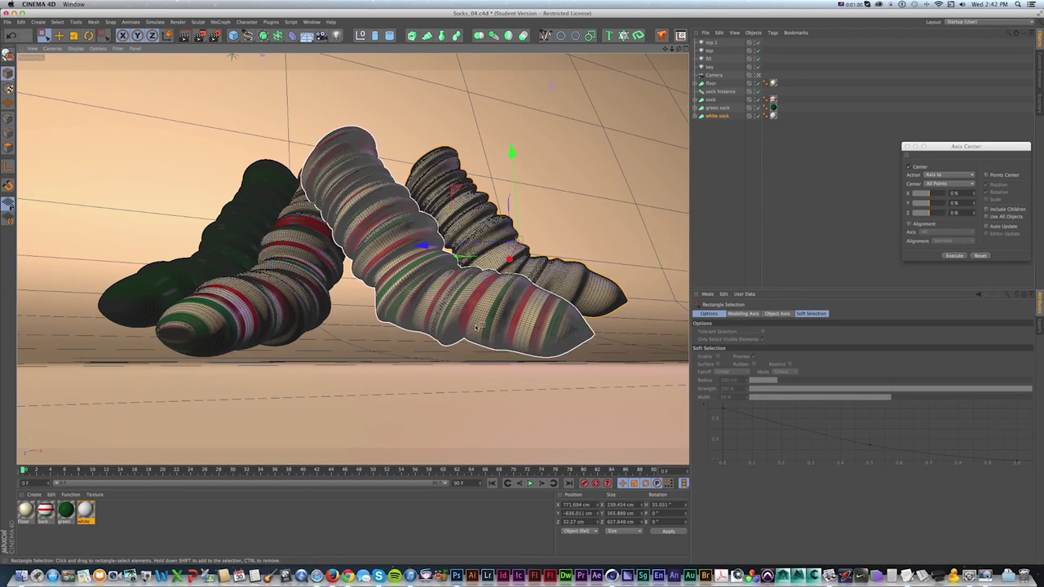
- Add a Rigid Body simulation tag to the original striped sock
click(685, 49)
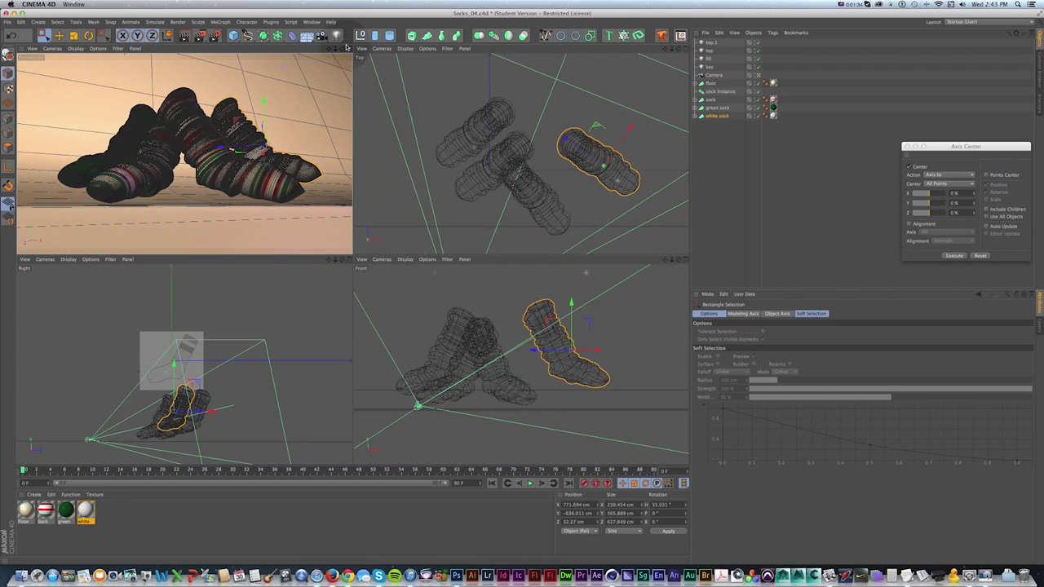
click(712, 99)
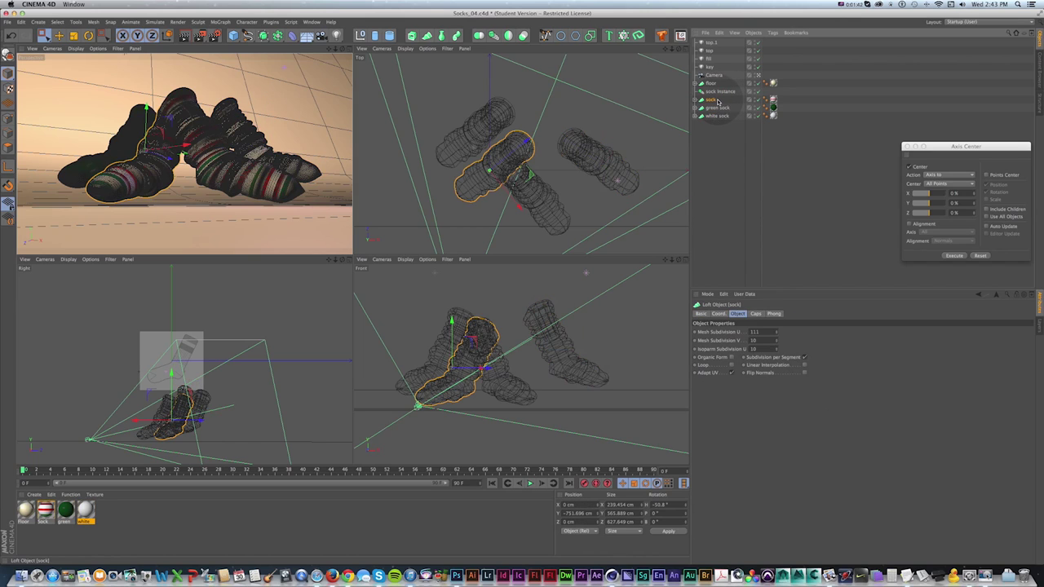
right_click(717, 101)
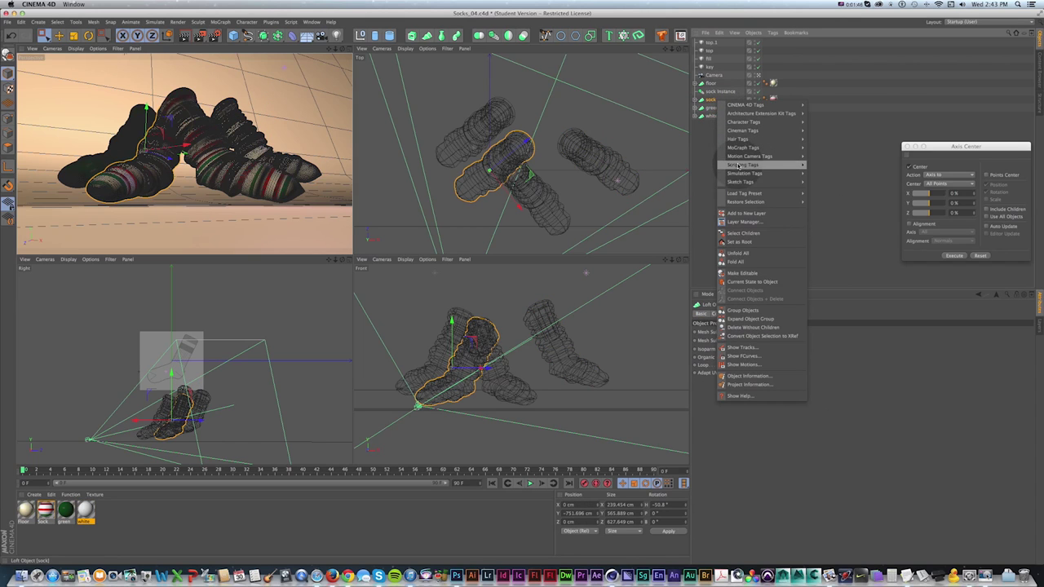
mouse_move(739, 176)
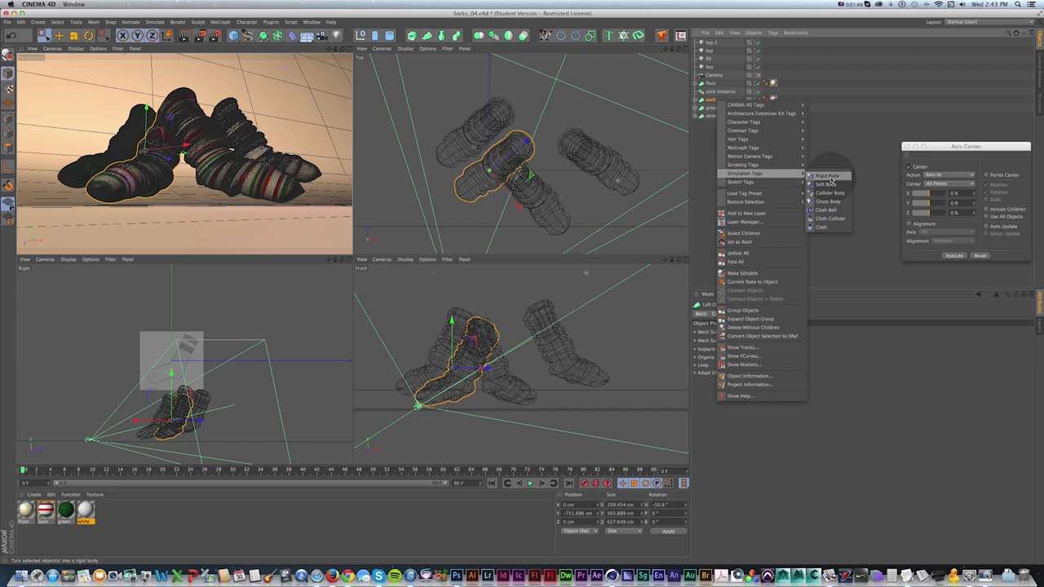
click(825, 176)
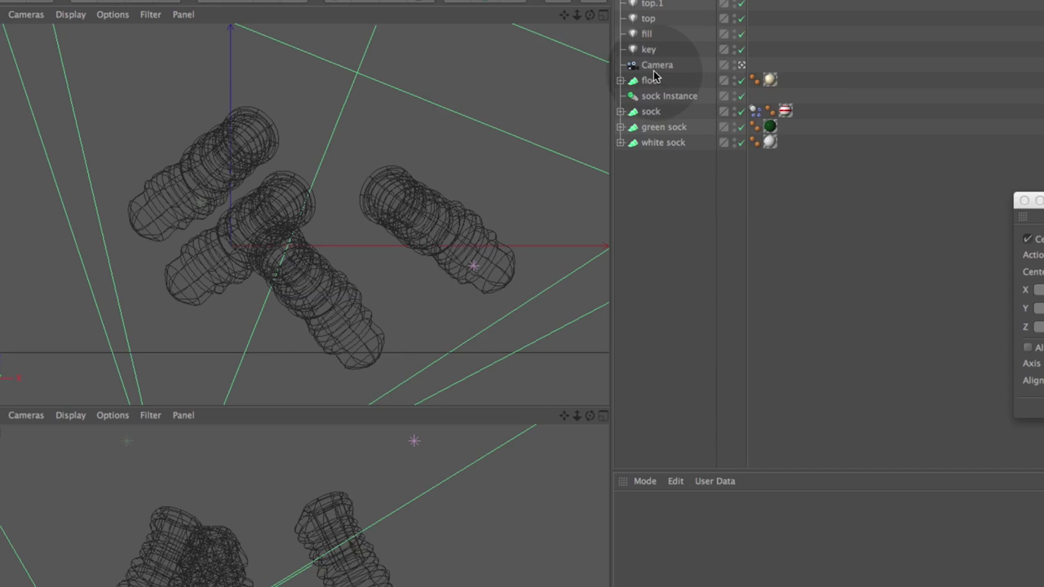
- Add a Collider Body simulation tag to the floor, test the simulation and return to the first frame
right_click(712, 82)
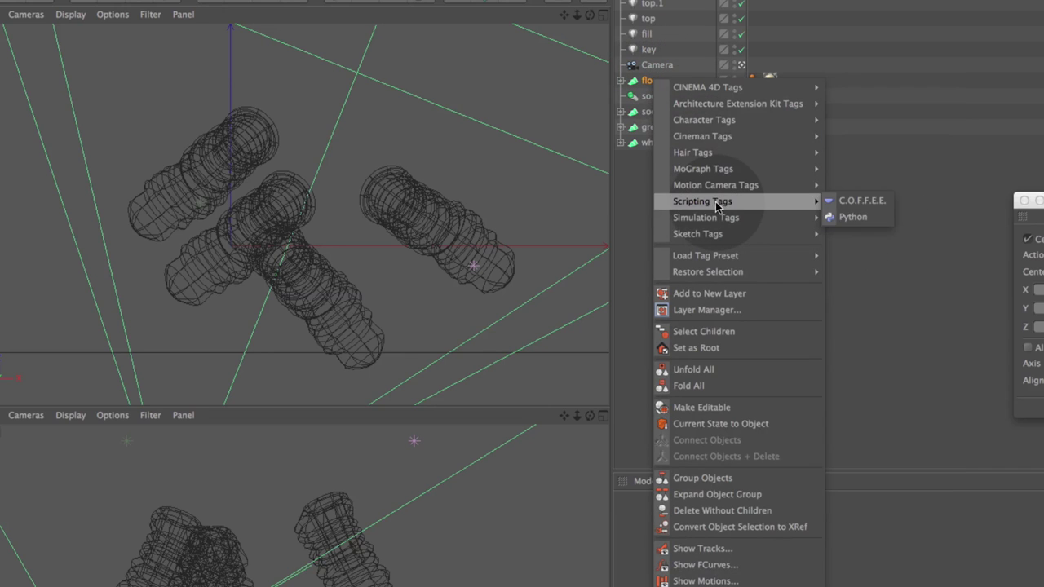
mouse_move(783, 217)
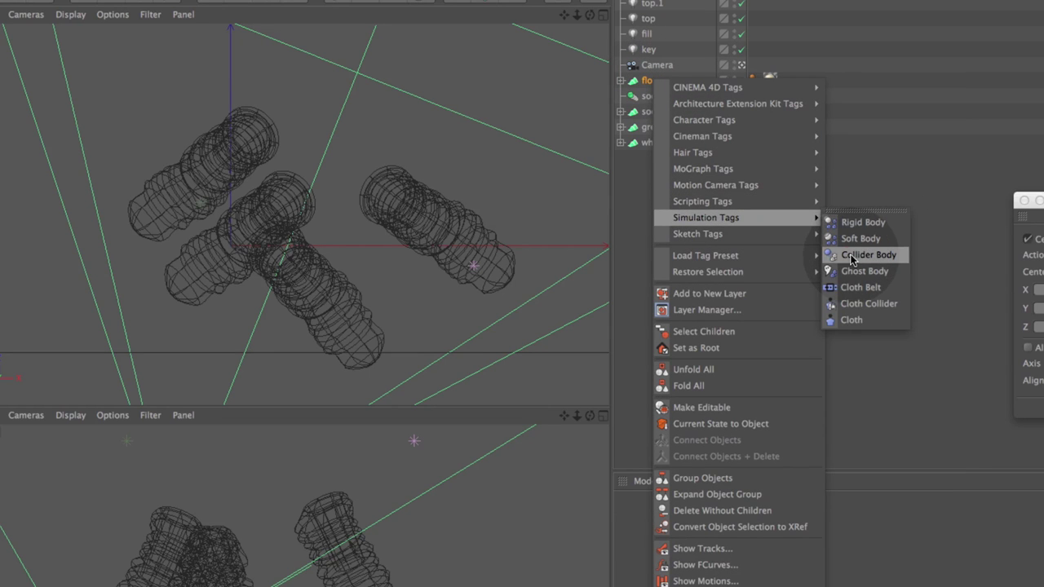
click(852, 256)
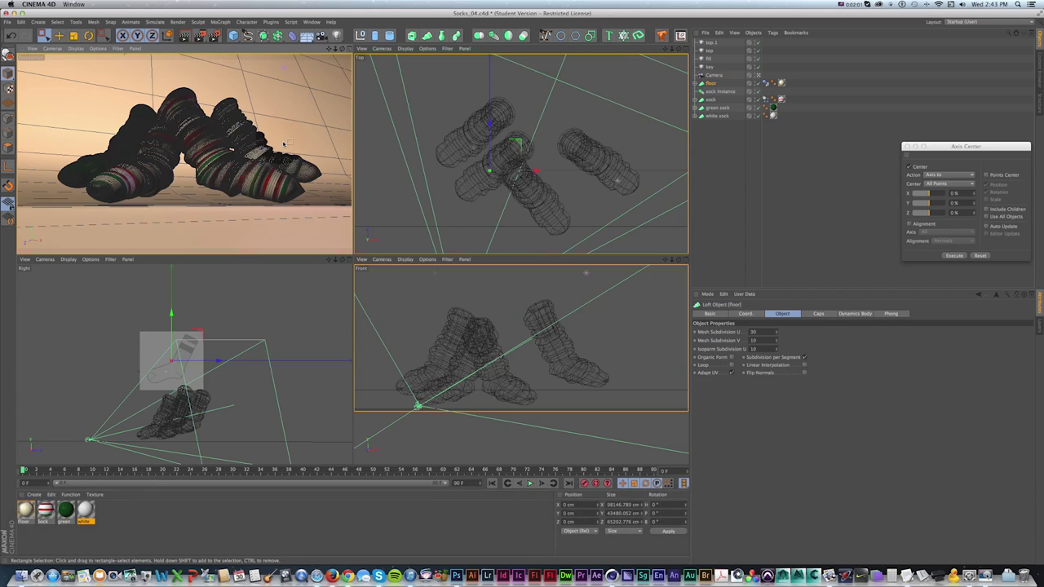
key(shift)
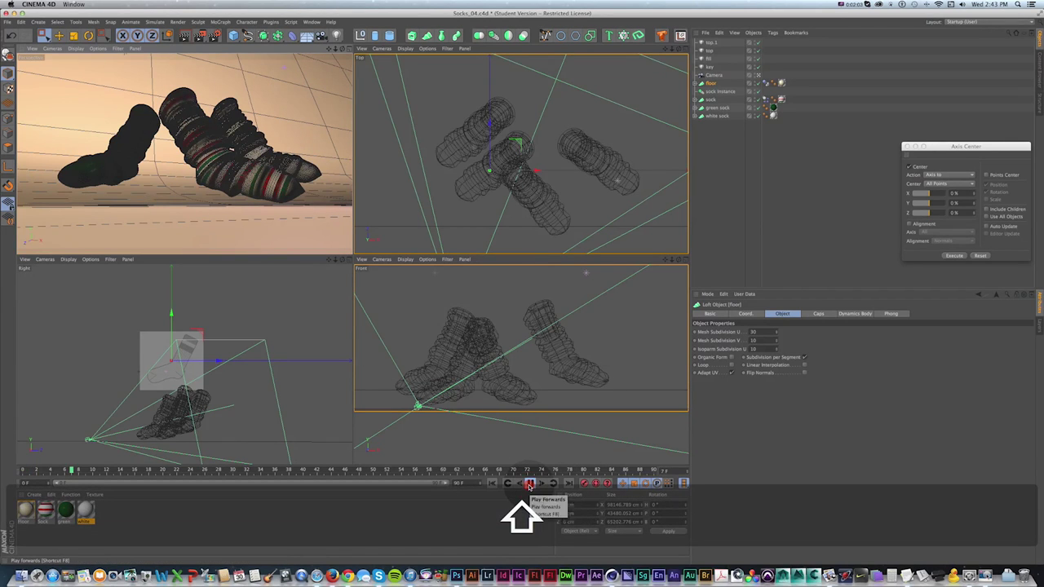
key(shift+f)
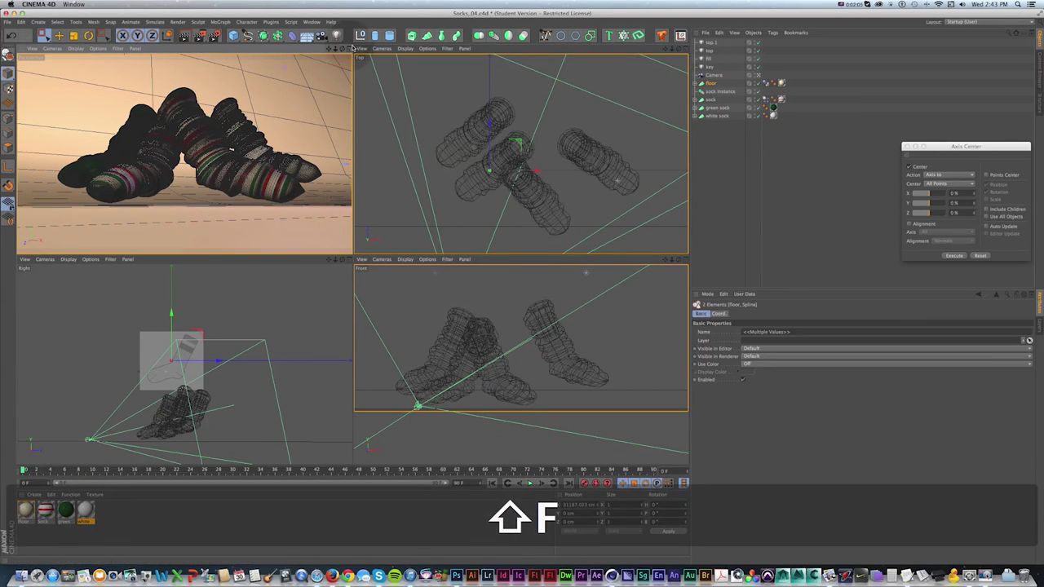
- Set the floor collider's collision shape to Static Mesh, then play the simulation in the maximized camera view and rewind it
click(348, 51)
ctrl+scroll(768, 86, up, 5)
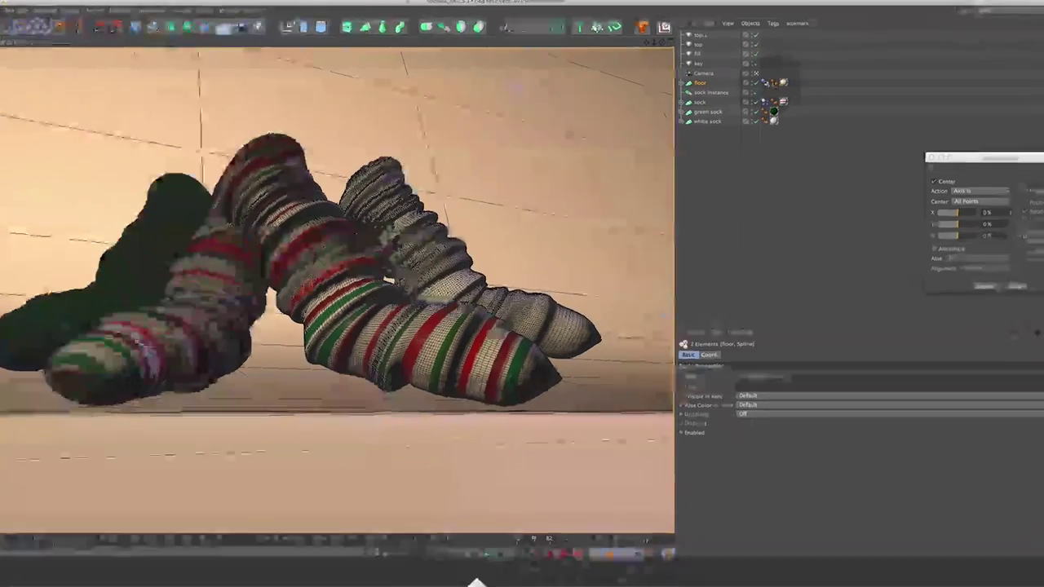
click(766, 83)
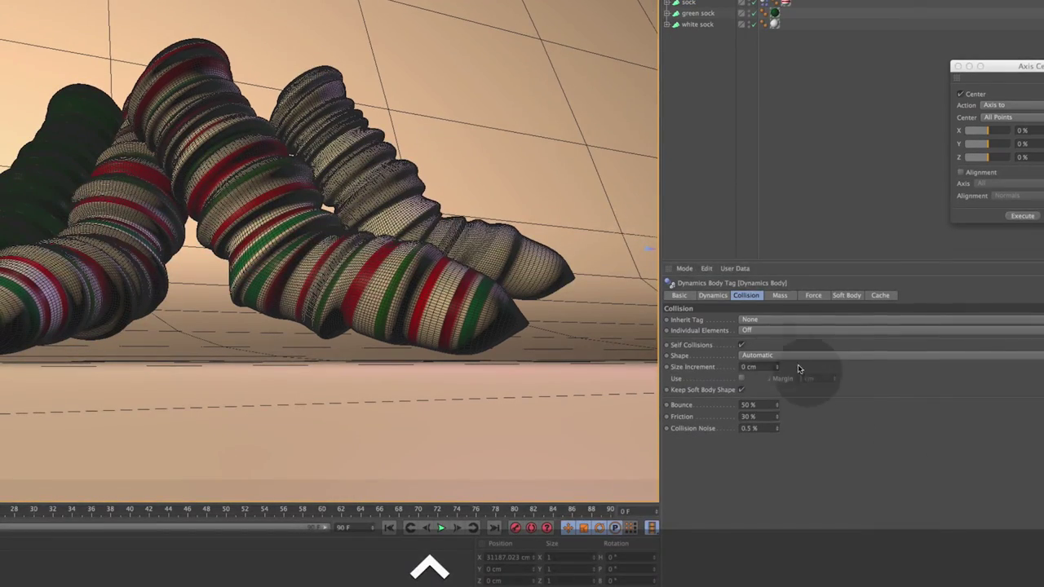
click(772, 473)
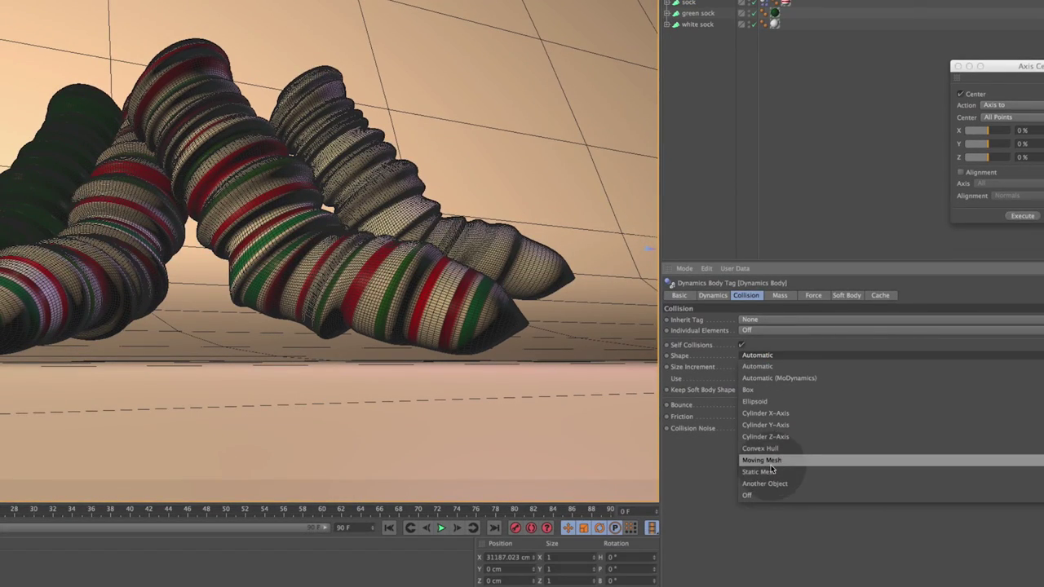
click(763, 471)
click(530, 483)
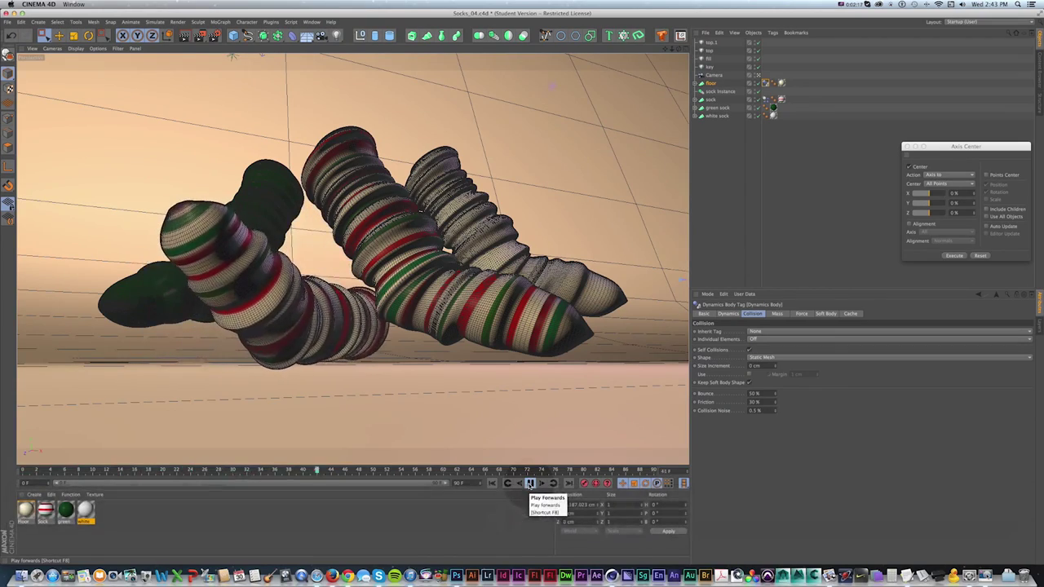
key(shift+f)
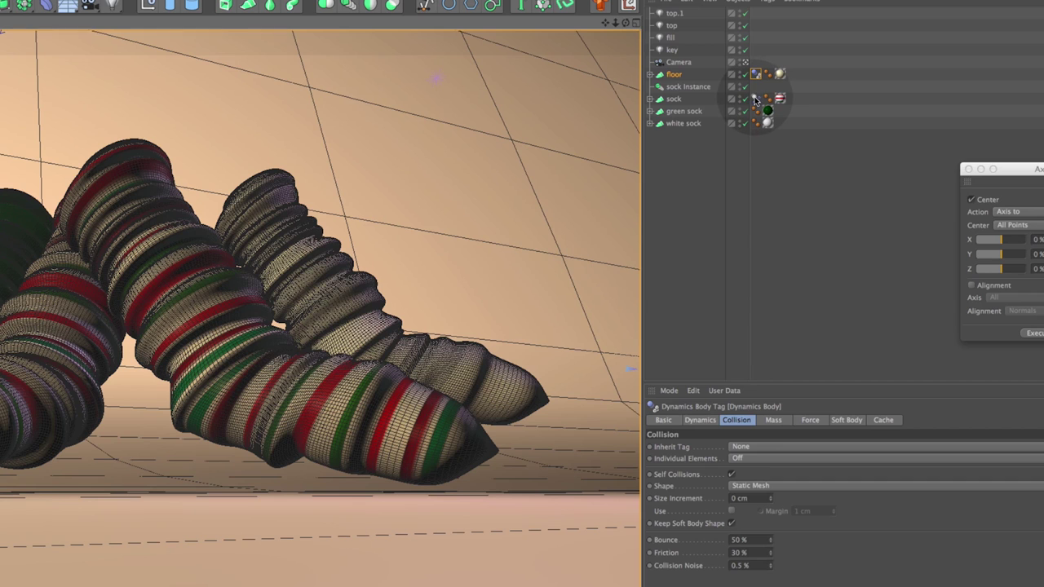
- Copy the striped sock's dynamics tag onto the sock instance, play the simulation and rewind to the four-view layout
drag(756, 100, 757, 92)
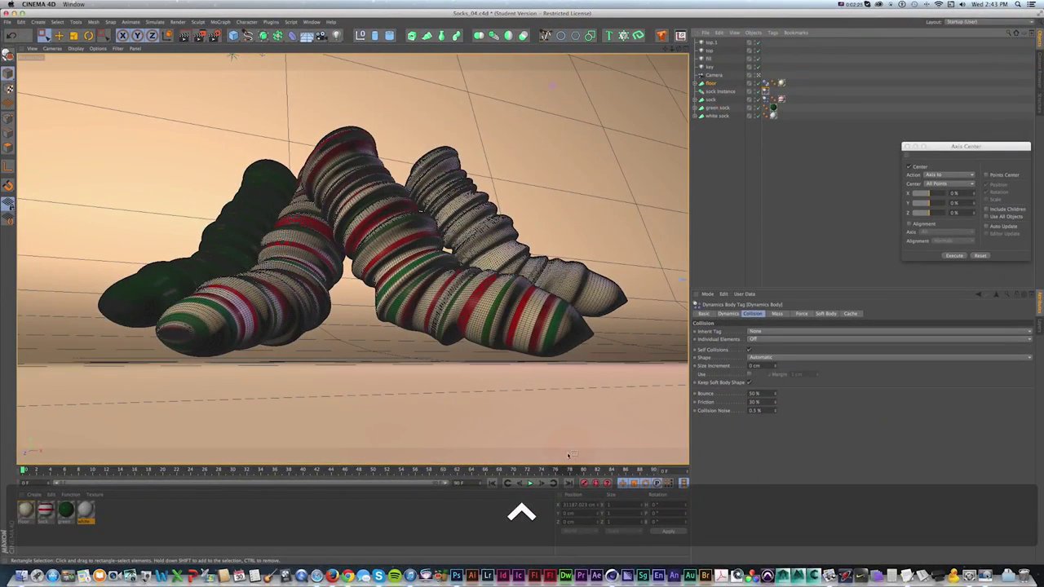
click(530, 484)
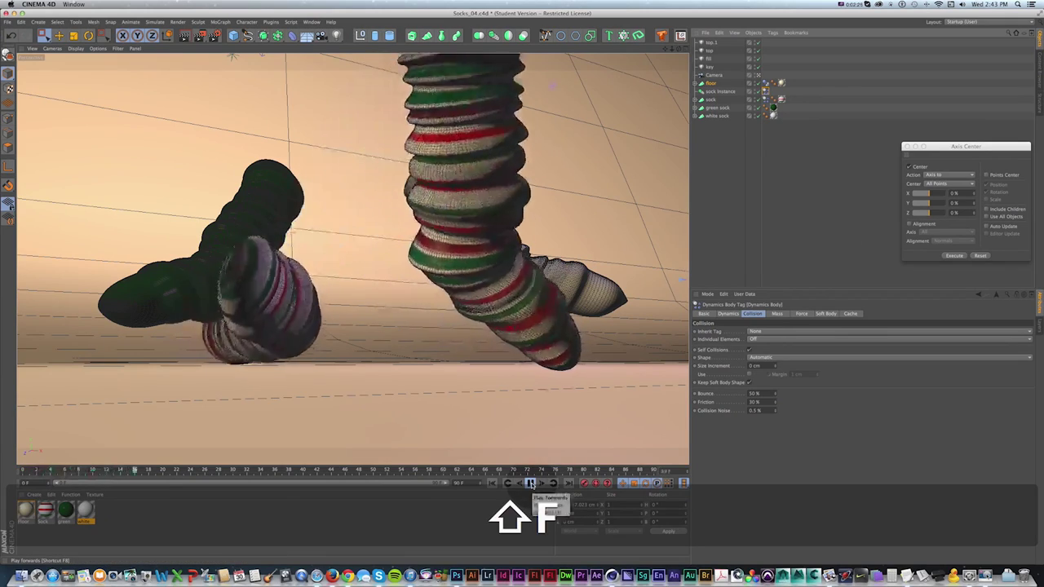
click(531, 484)
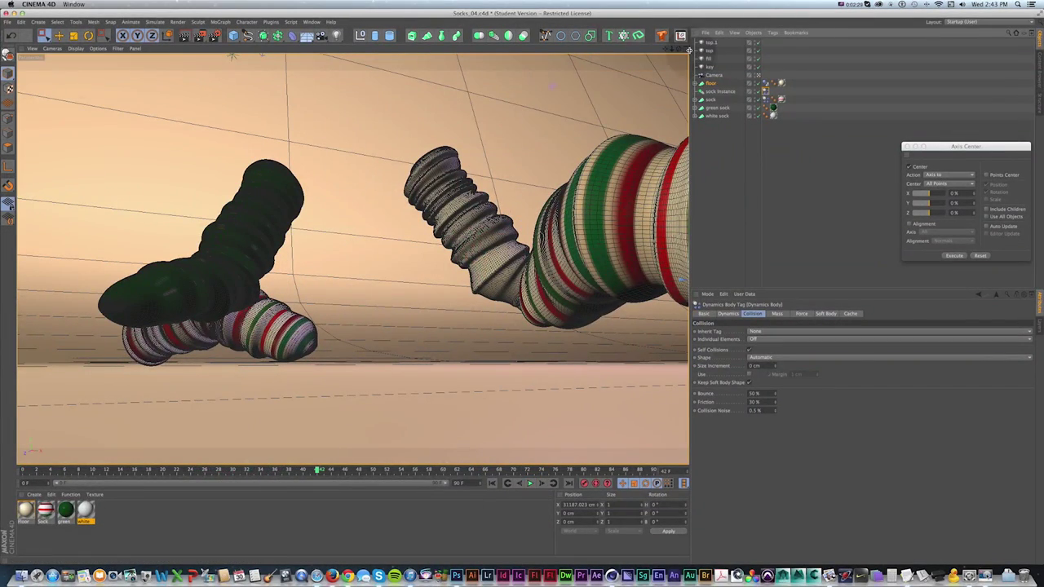
click(685, 49)
key(shift+f)
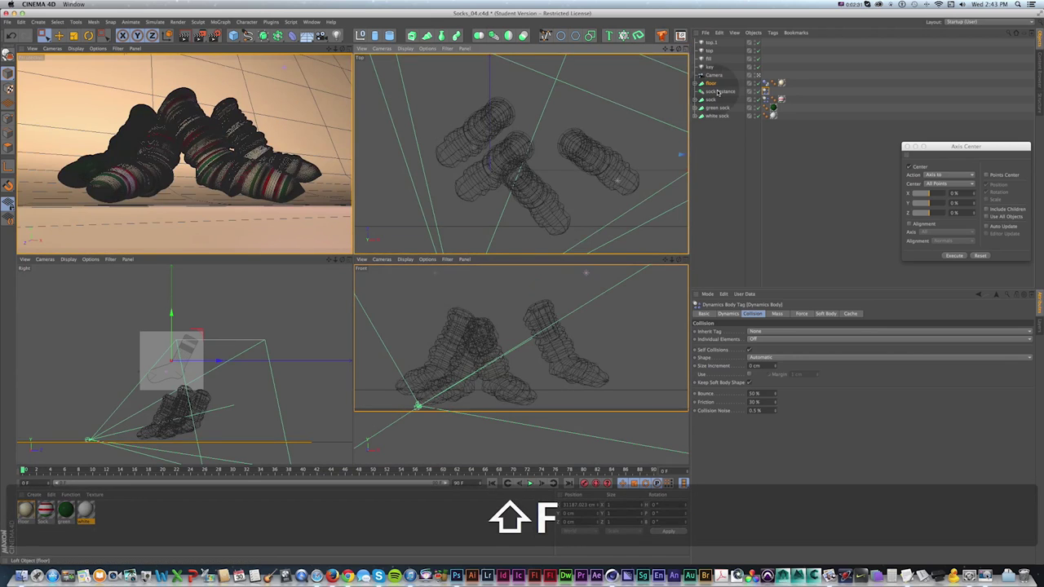
- Move the sock instance away from the original striped sock, checking the gap between them from above
click(713, 91)
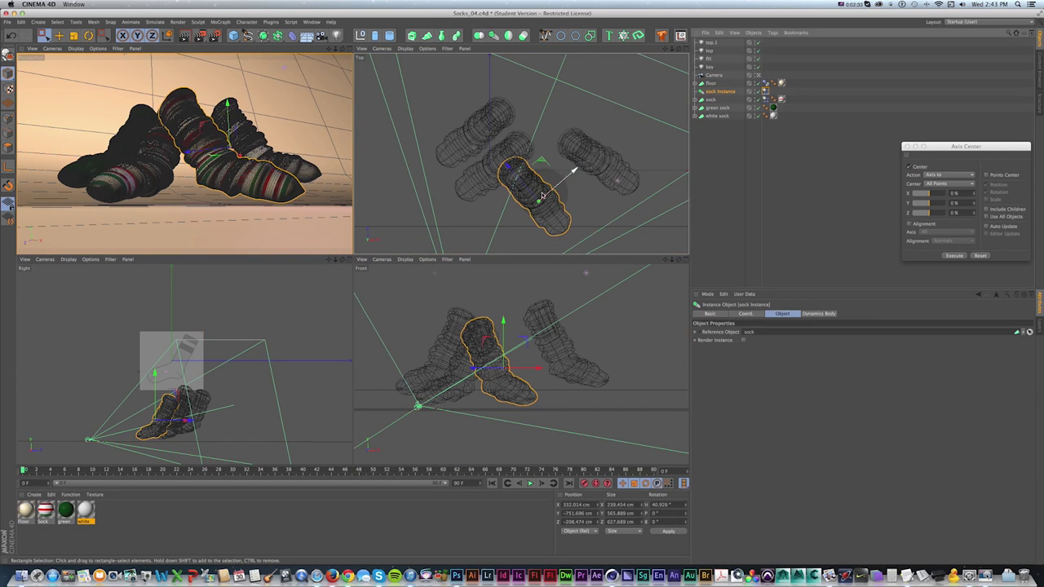
drag(506, 166, 561, 185)
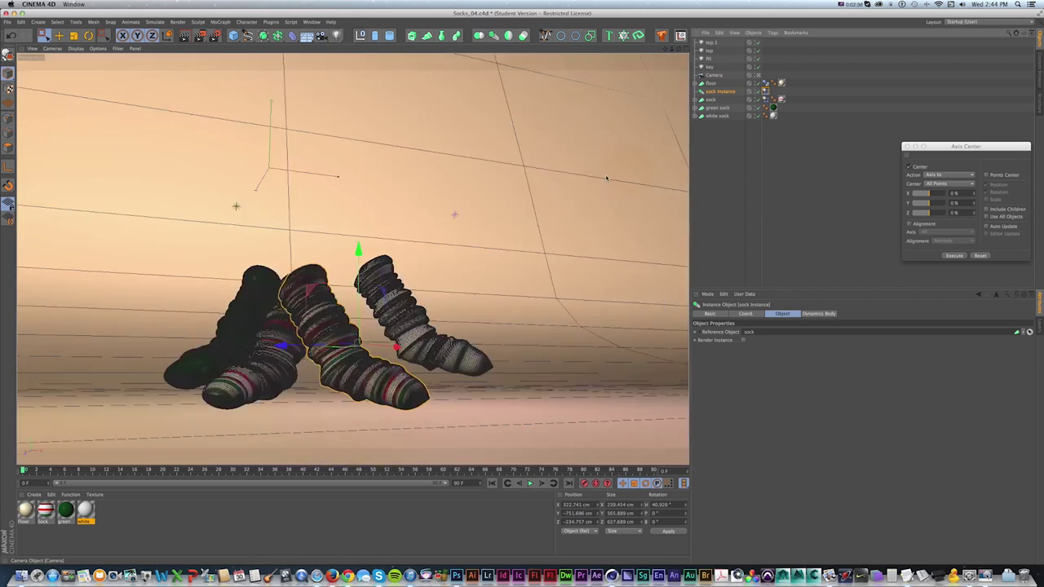
alt+drag(353, 245, 254, 181)
key(1)
scroll(592, 323, up, 10)
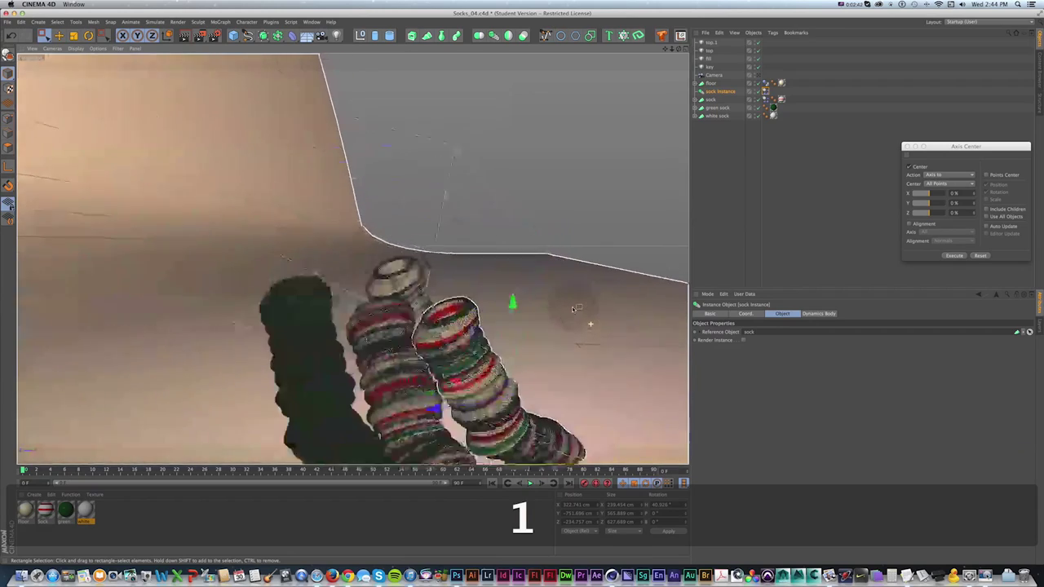
alt+drag(470, 334, 787, 69)
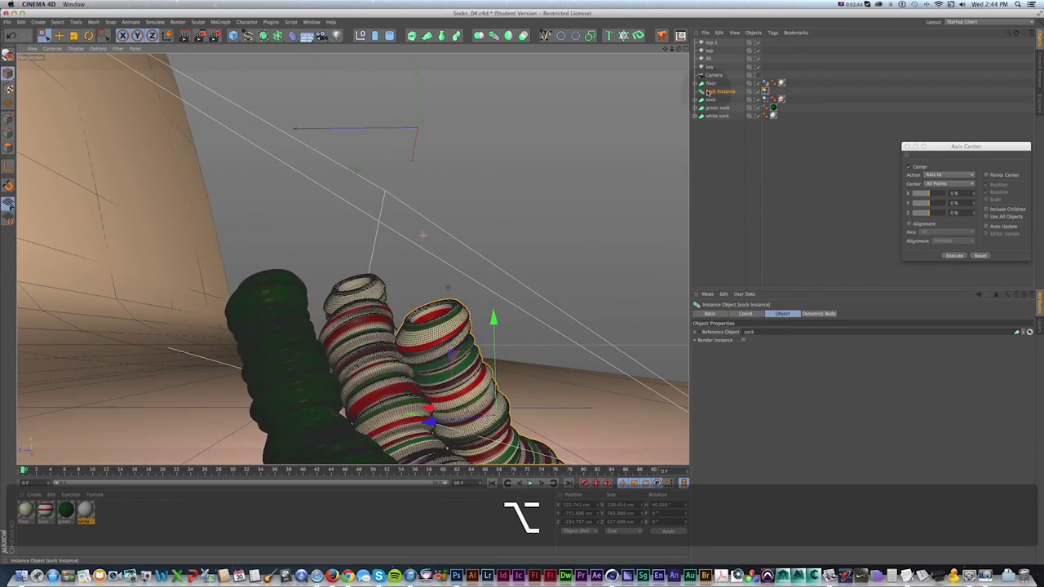
drag(447, 411, 458, 409)
- Return to the scene camera's view and play the simulation from the first frame
click(756, 75)
key(shift+f)
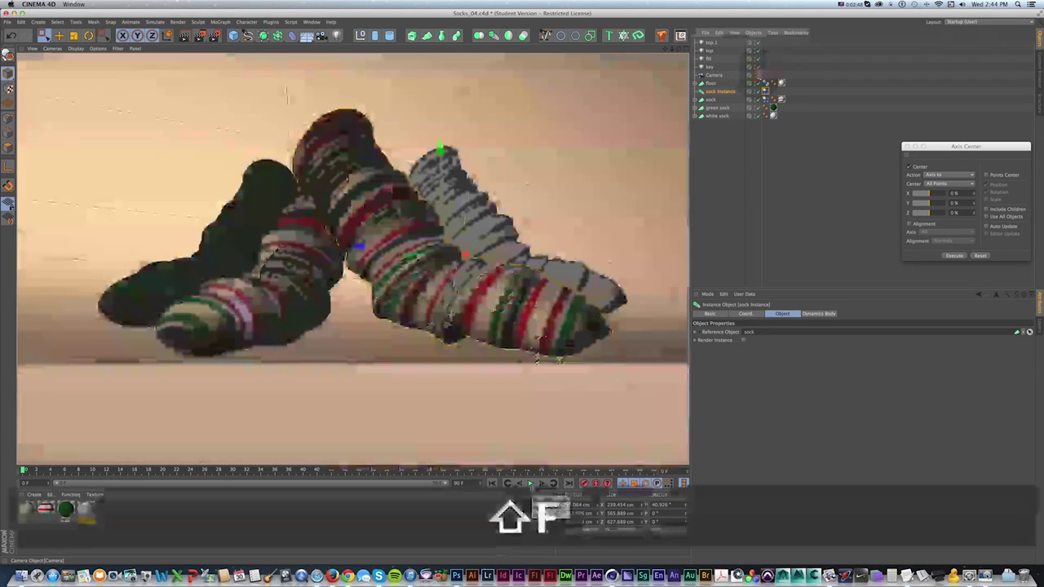
click(530, 485)
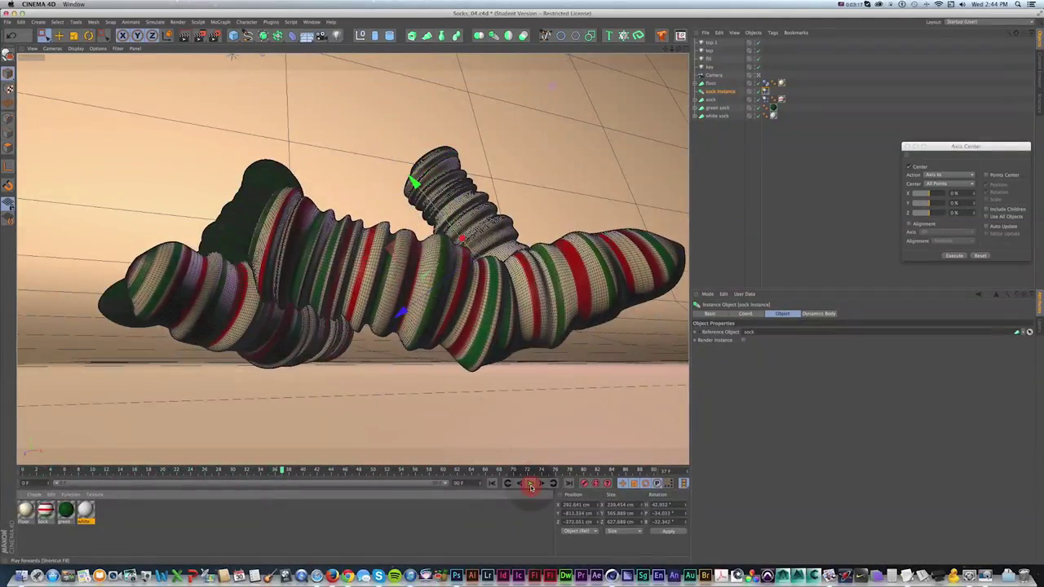
- Rewind the simulation, add a Tube primitive, and scale and position it around the socks in the top view
key(shift+f)
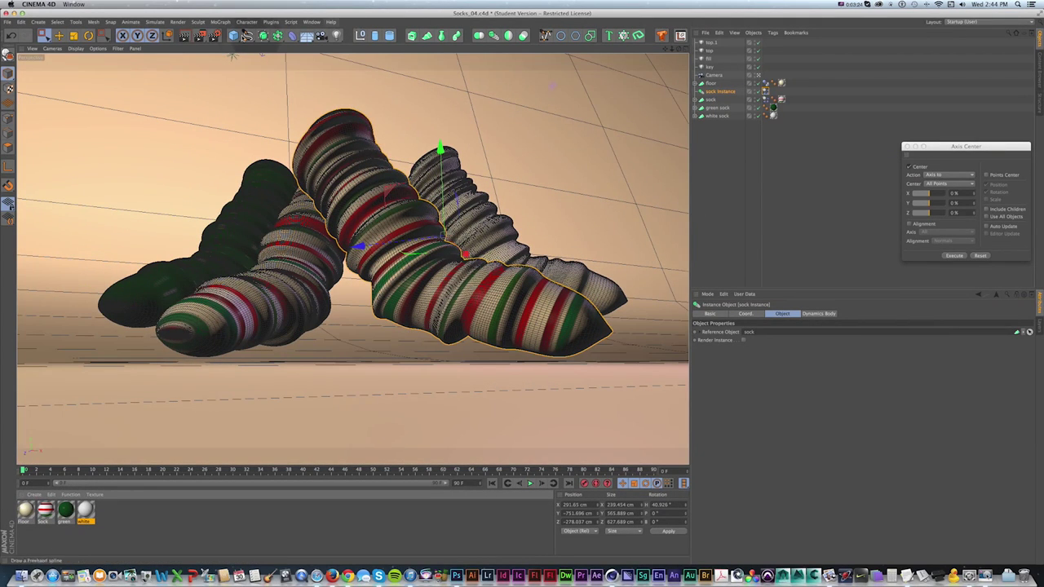
click(233, 36)
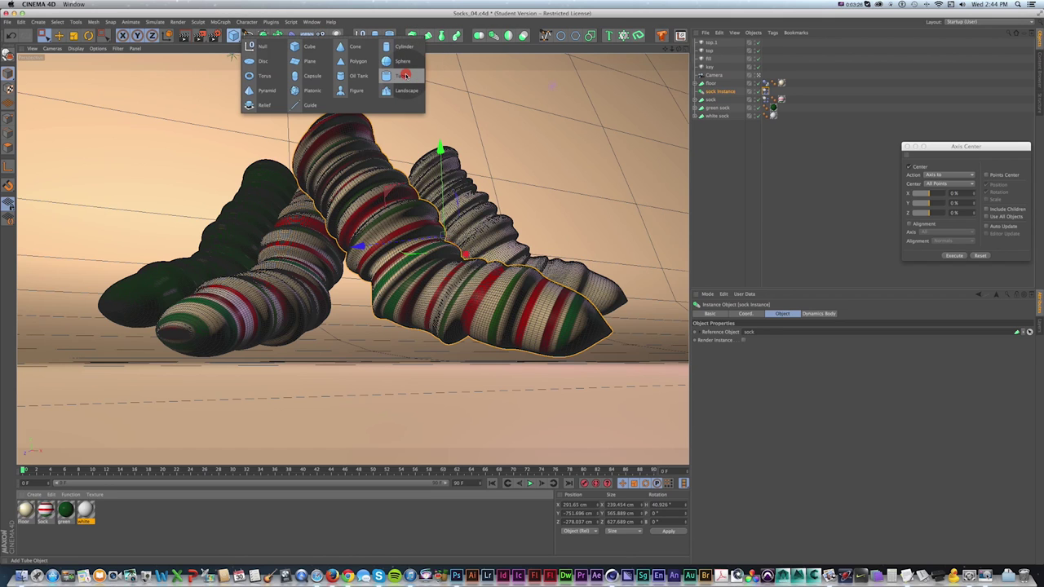
click(405, 75)
key(super+z)
key(t)
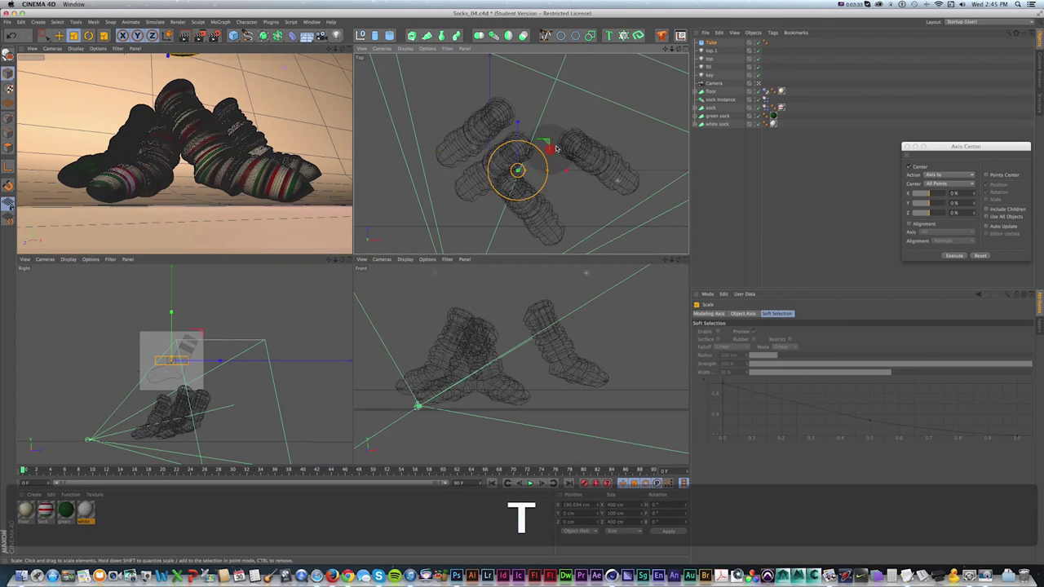
drag(542, 159, 671, 96)
key(e)
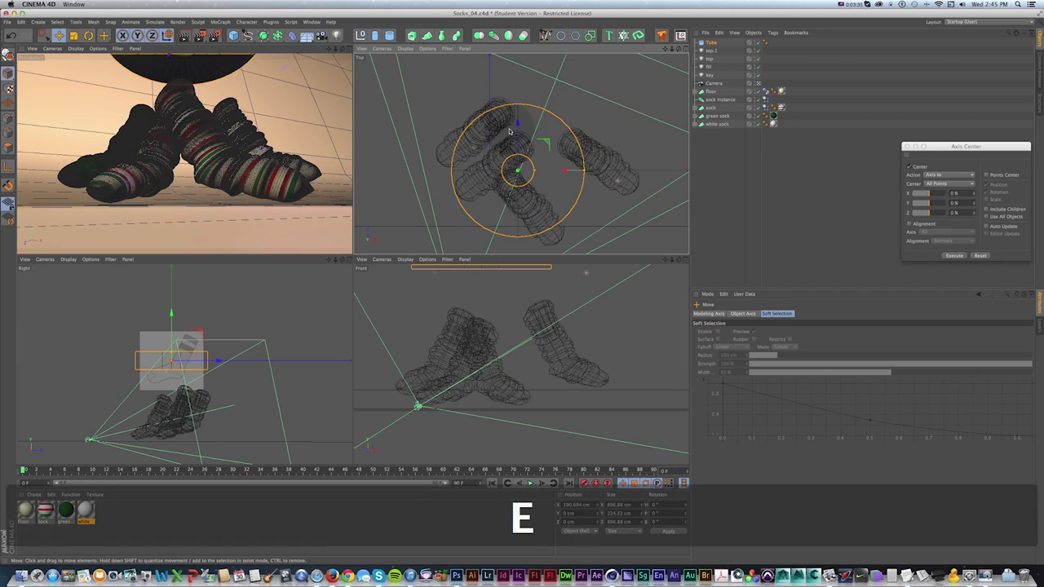
drag(518, 137, 557, 147)
- Enlarge the tube to about 949 cm across and increase its inner radius to leave a thin wall
key(t)
click(711, 42)
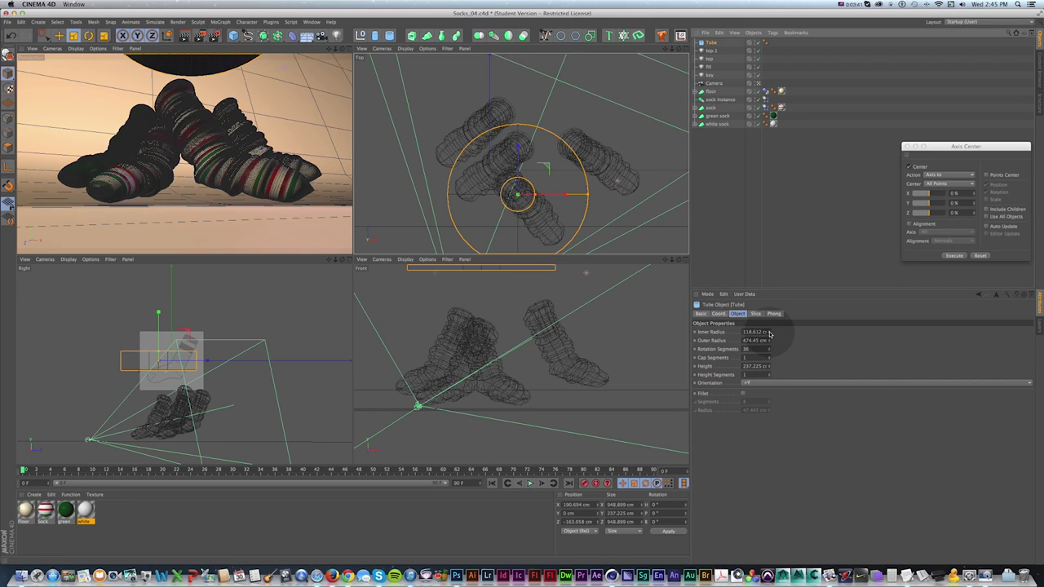
drag(769, 334, 768, 332)
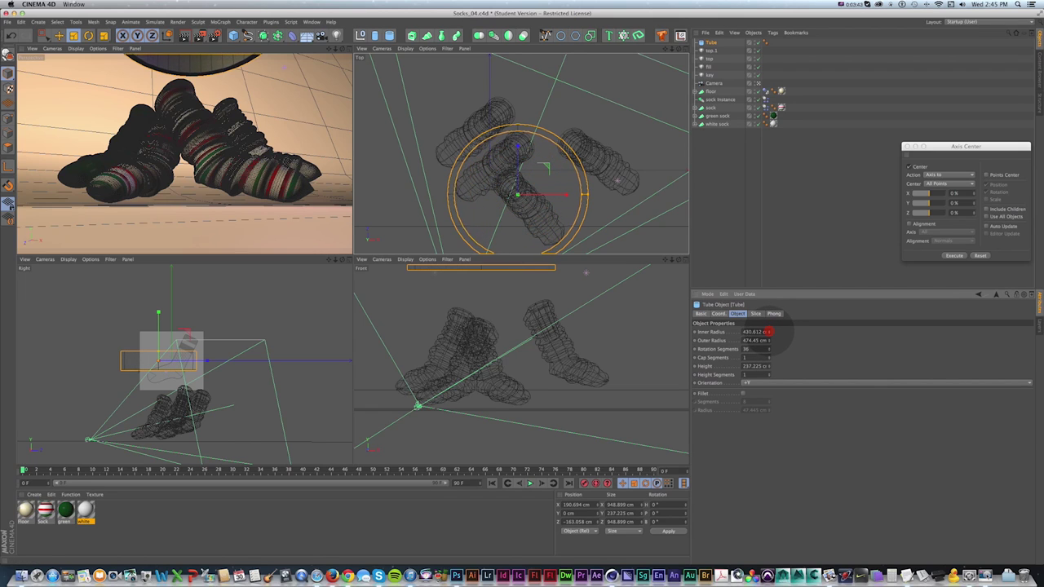
- Lower the tube onto the floor around the socks and make it about 373 cm tall
key(e)
drag(151, 335, 160, 400)
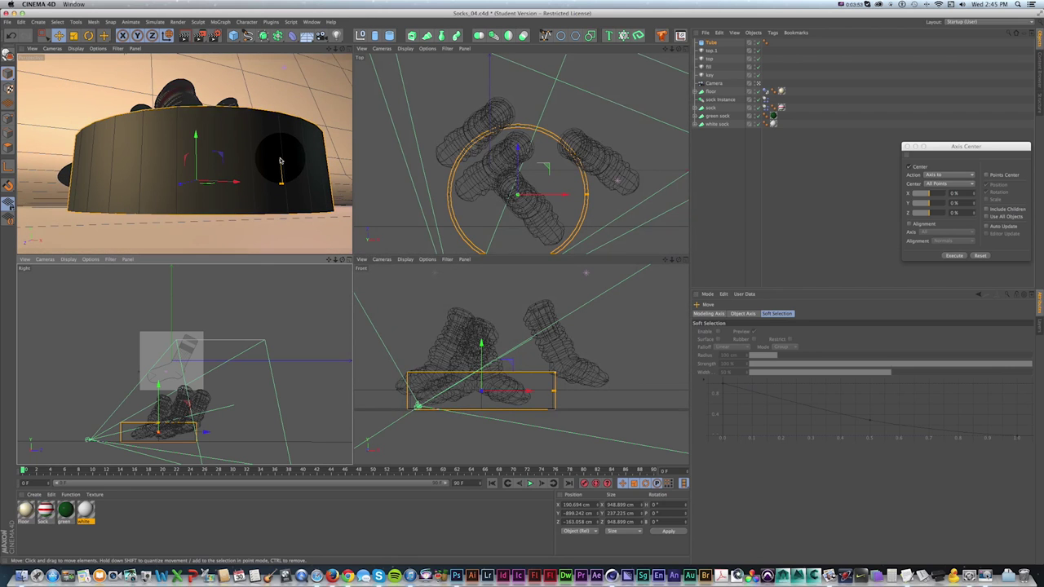
drag(280, 161, 283, 151)
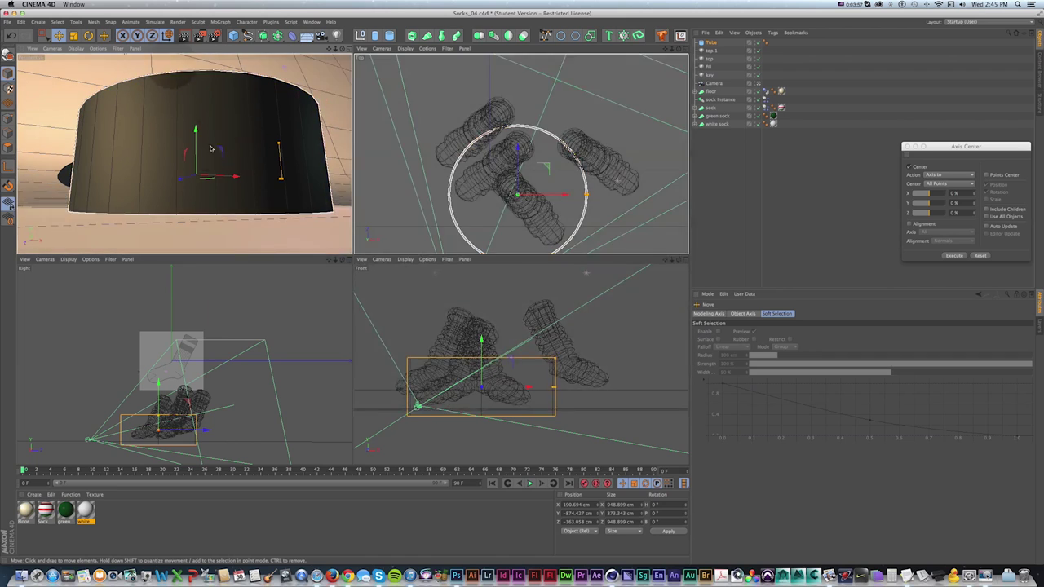
- Create a new material and name it tube
double_click(104, 511)
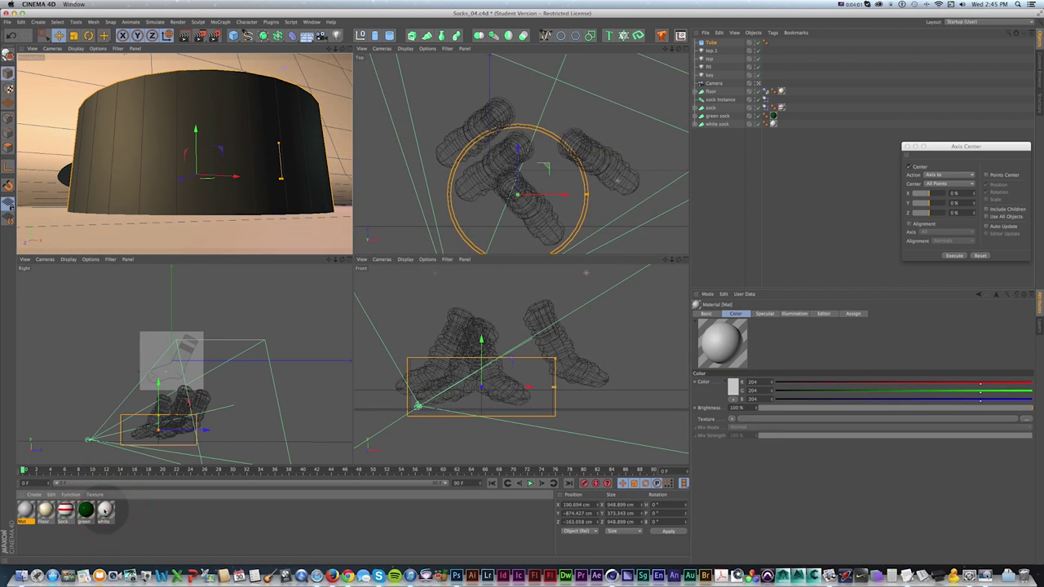
double_click(24, 511)
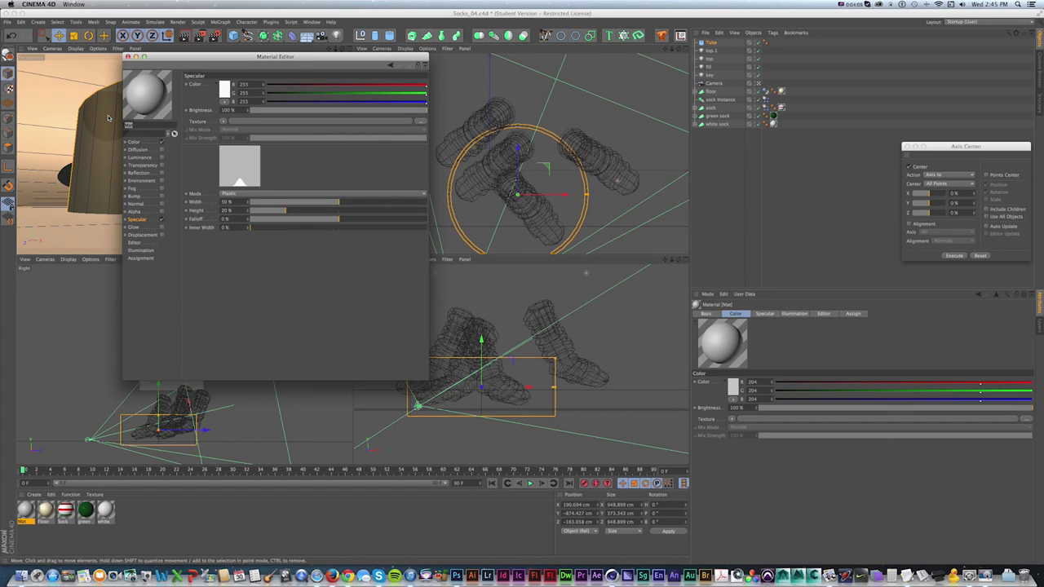
text(tube)
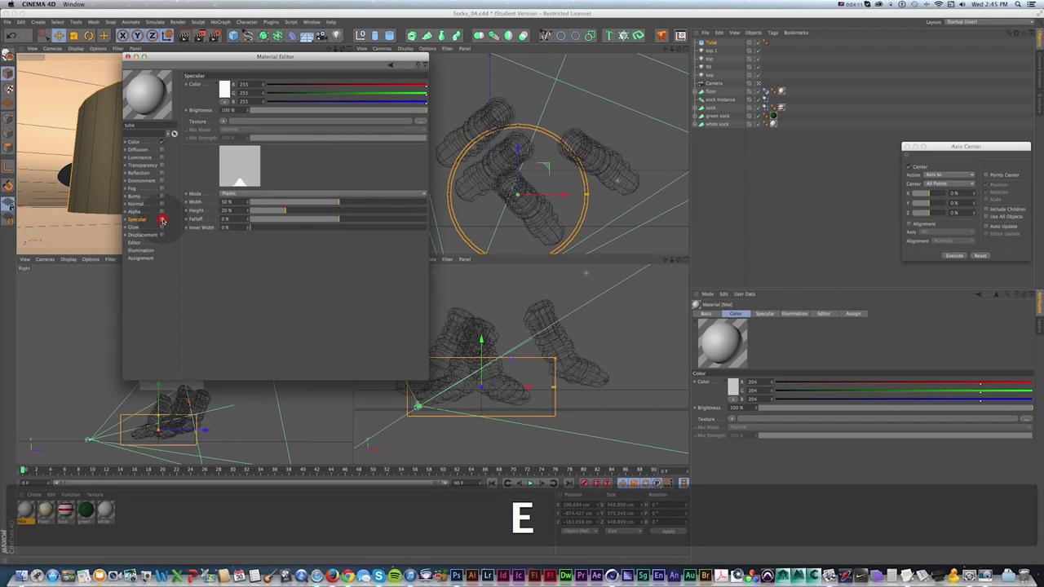
- Give the tube material only the Transparency channel, with Color and Specular disabled, and apply it to the tube
click(161, 219)
click(161, 142)
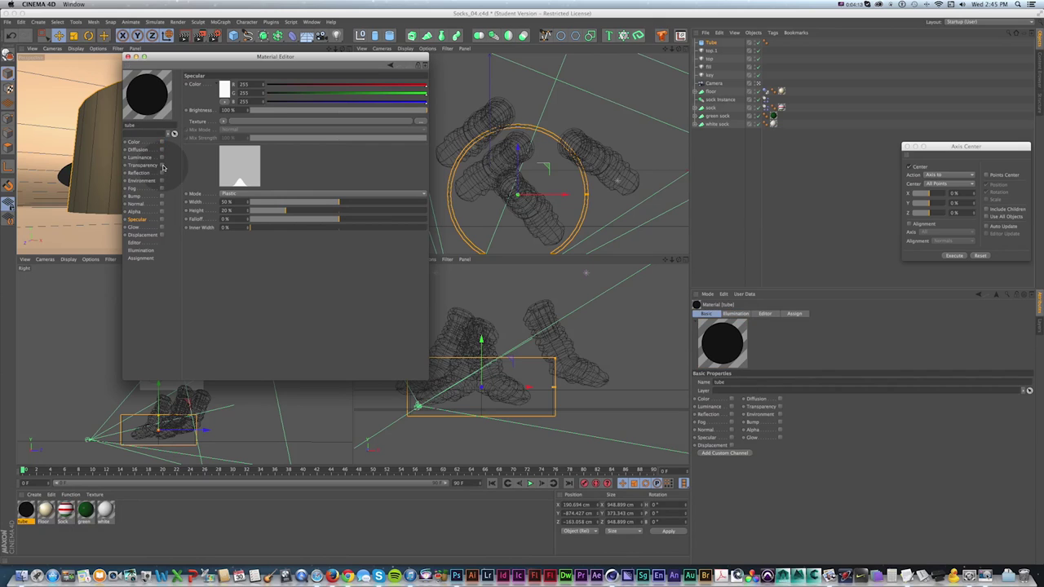
click(161, 166)
drag(166, 60, 210, 76)
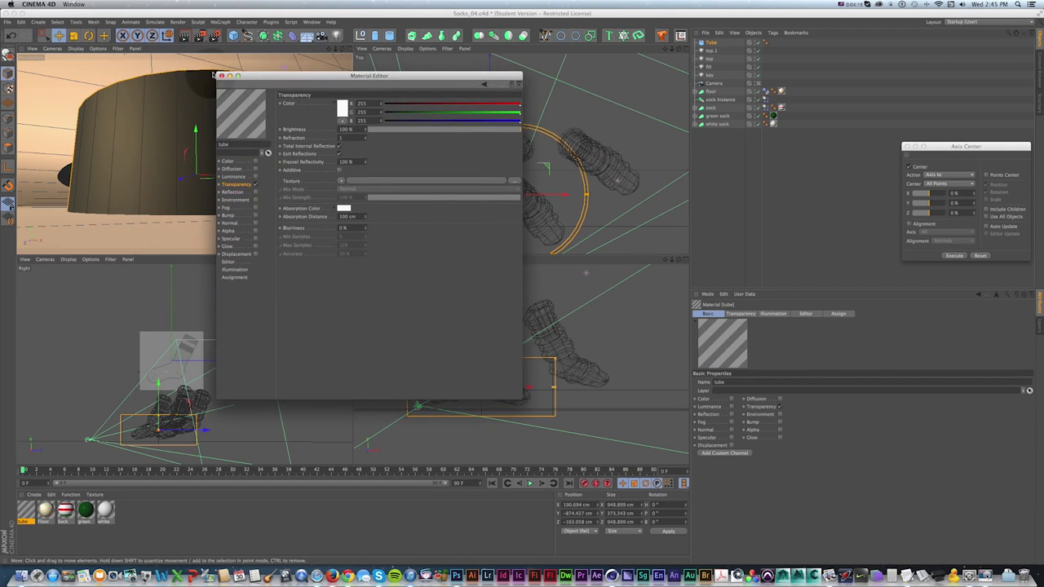
click(222, 76)
drag(26, 512, 159, 157)
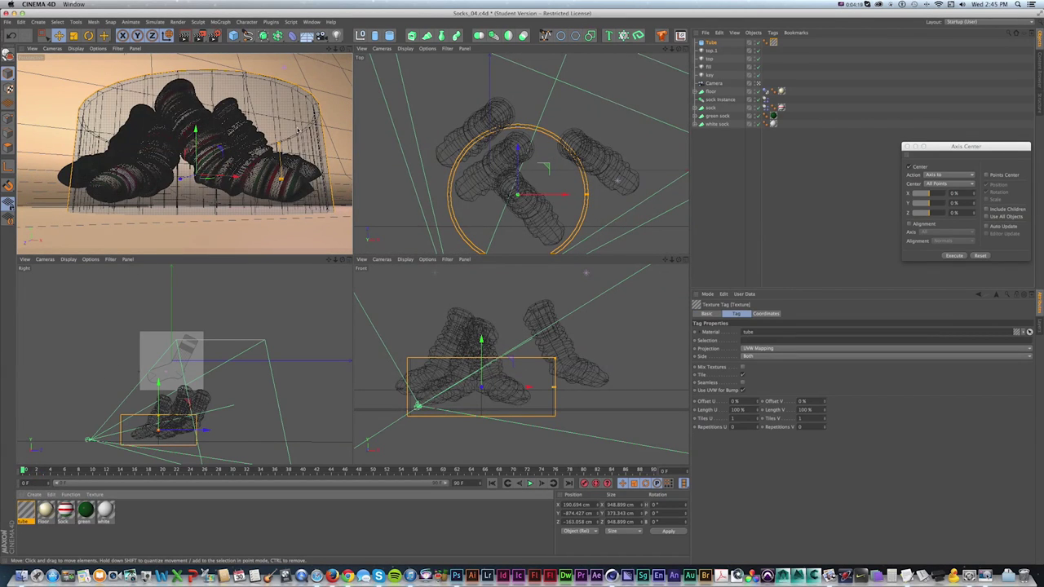
click(346, 117)
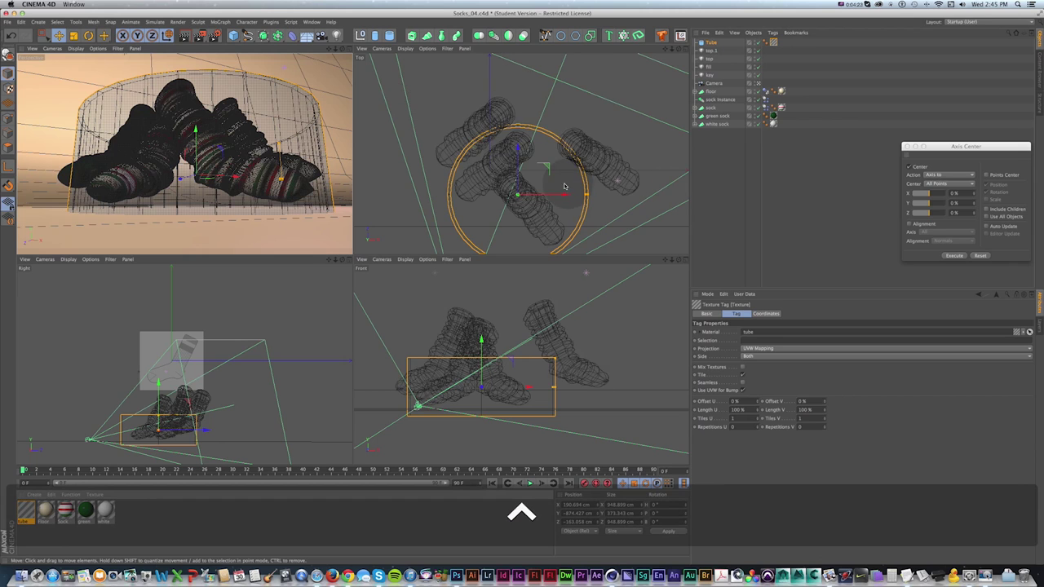
- Scale the tube down to about 919 cm across in the top view
key(1)
drag(552, 188, 556, 147)
scroll(558, 150, up, 5)
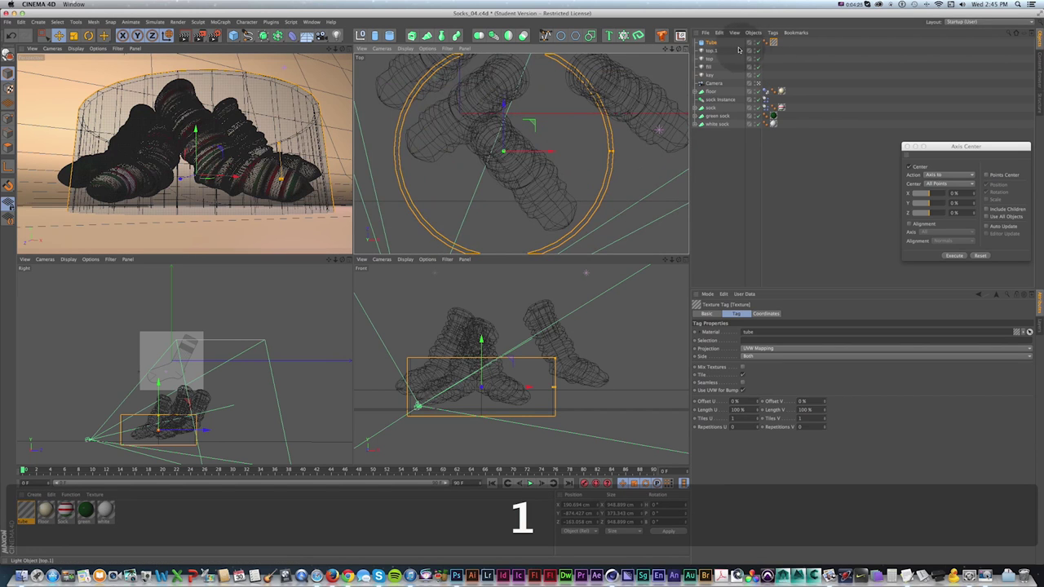
key(t)
drag(592, 80, 587, 91)
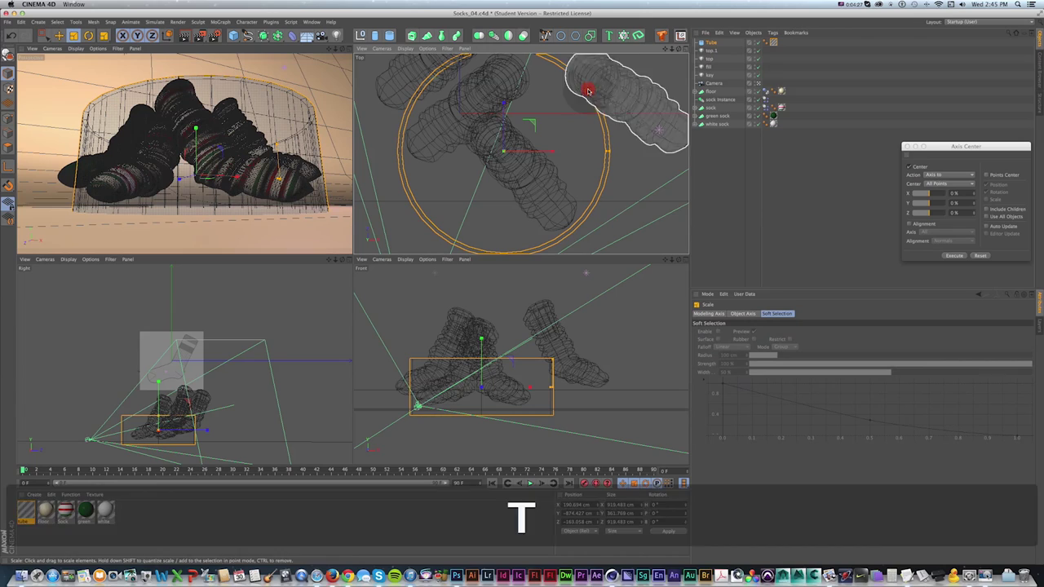
- Copy the floor's Dynamics Body tag onto the tube
key(super)
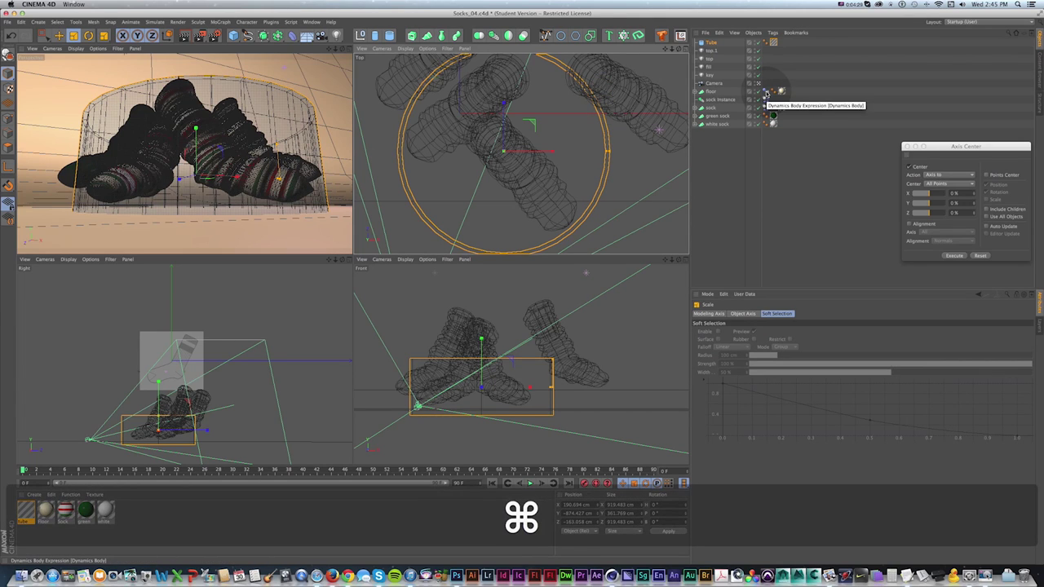
super+drag(765, 94, 765, 85)
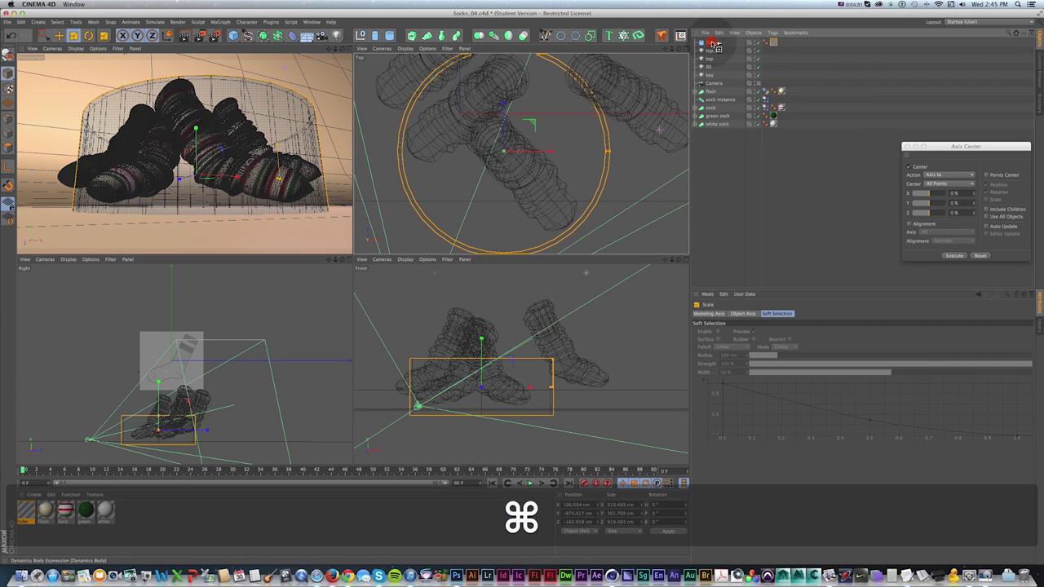
super+drag(713, 43, 713, 44)
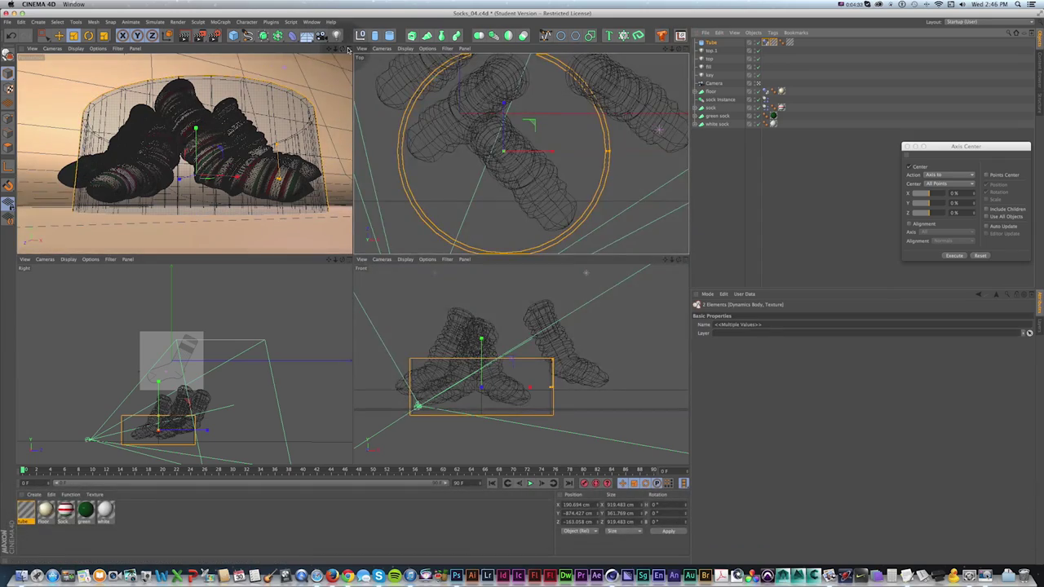
- Play the simulation in the maximized camera view with the tube as a collider, then rewind to the four-view layout
key(shift+f)
click(349, 50)
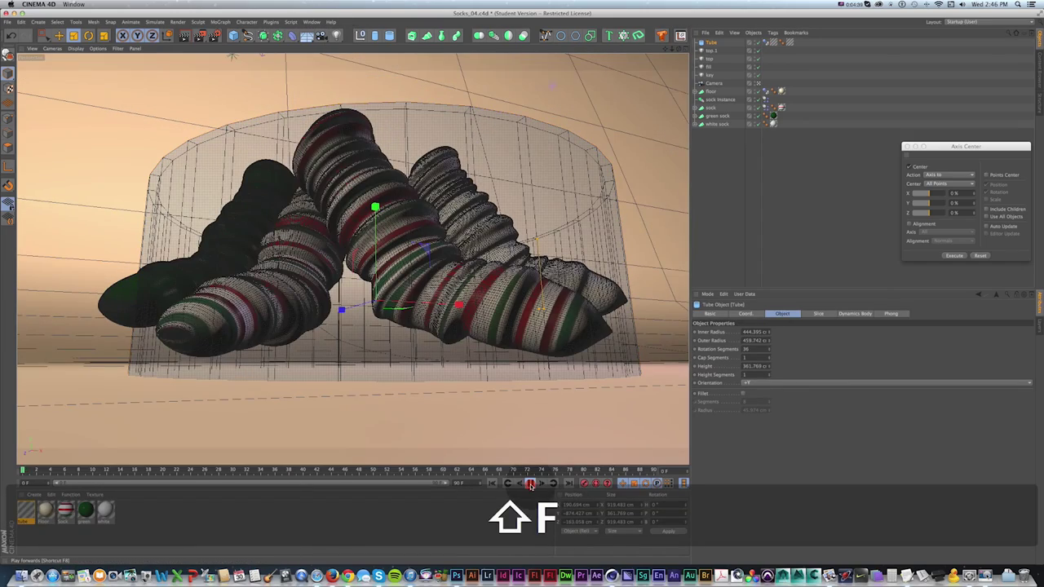
click(531, 483)
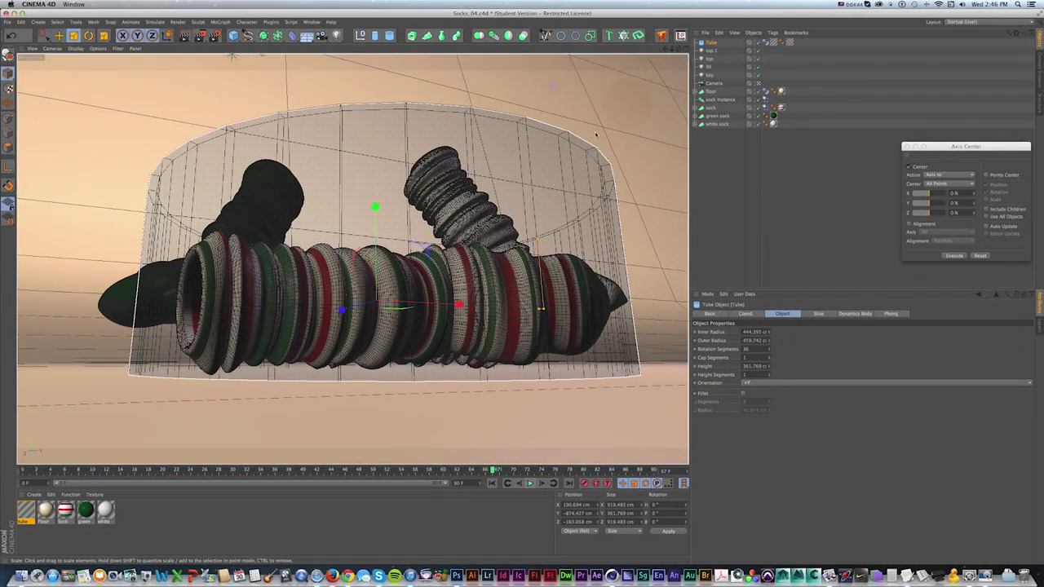
click(683, 54)
key(shift+f)
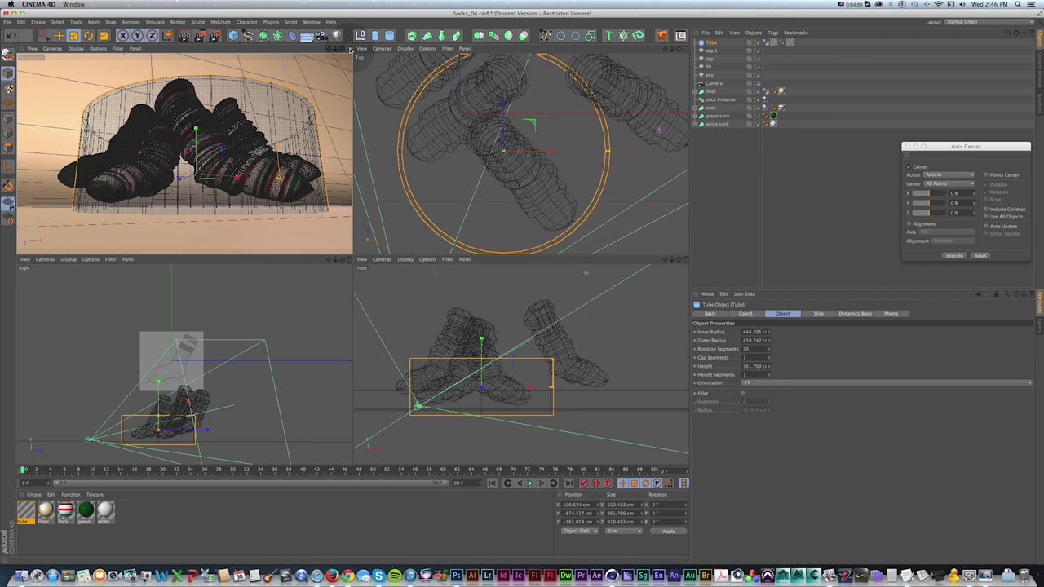
- Add a Taper deformer under the tube, fit it to the parent and set its strength to 23%
key(1)
drag(503, 161, 491, 167)
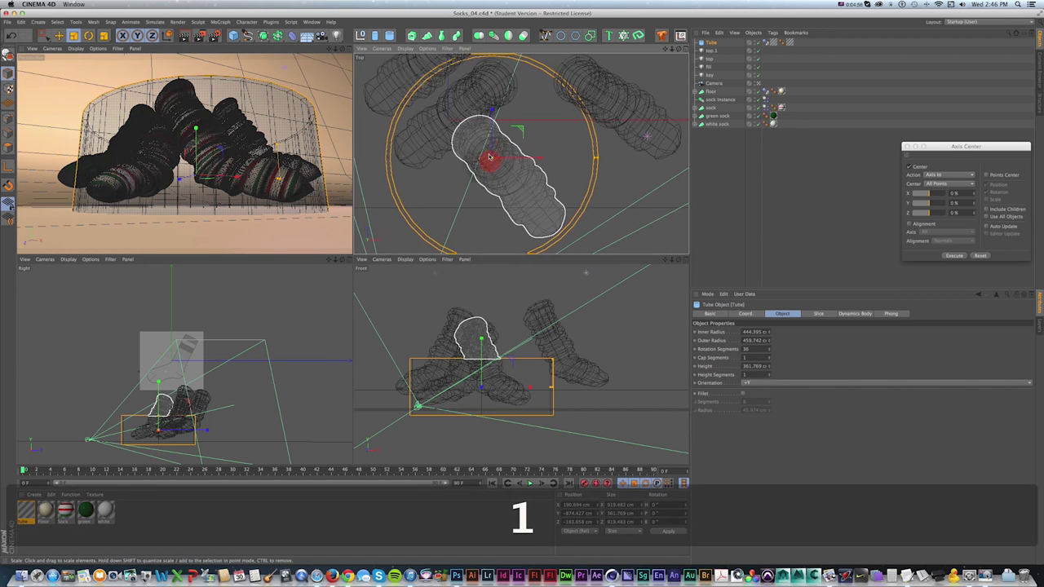
click(291, 36)
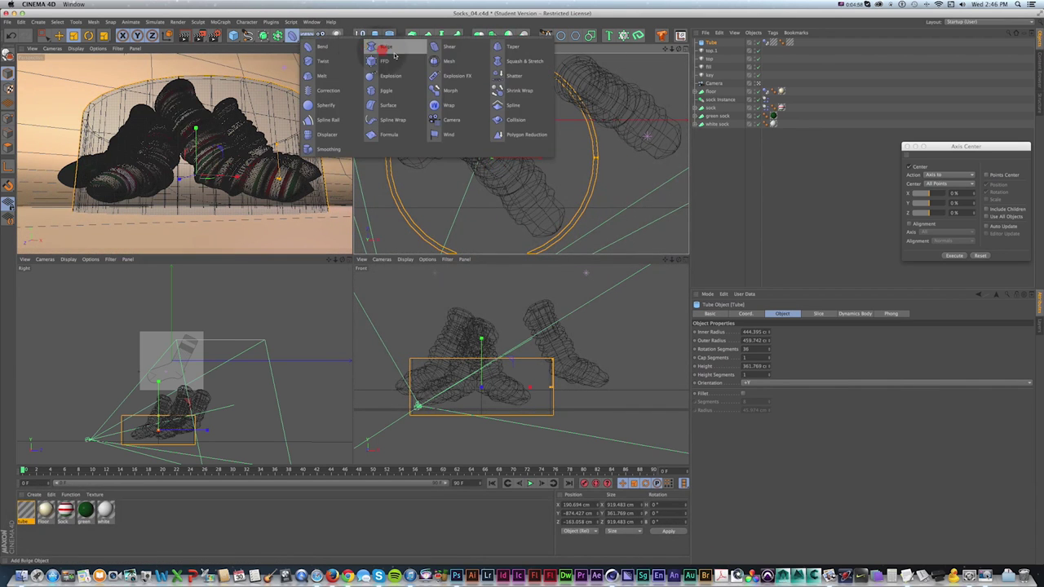
click(509, 47)
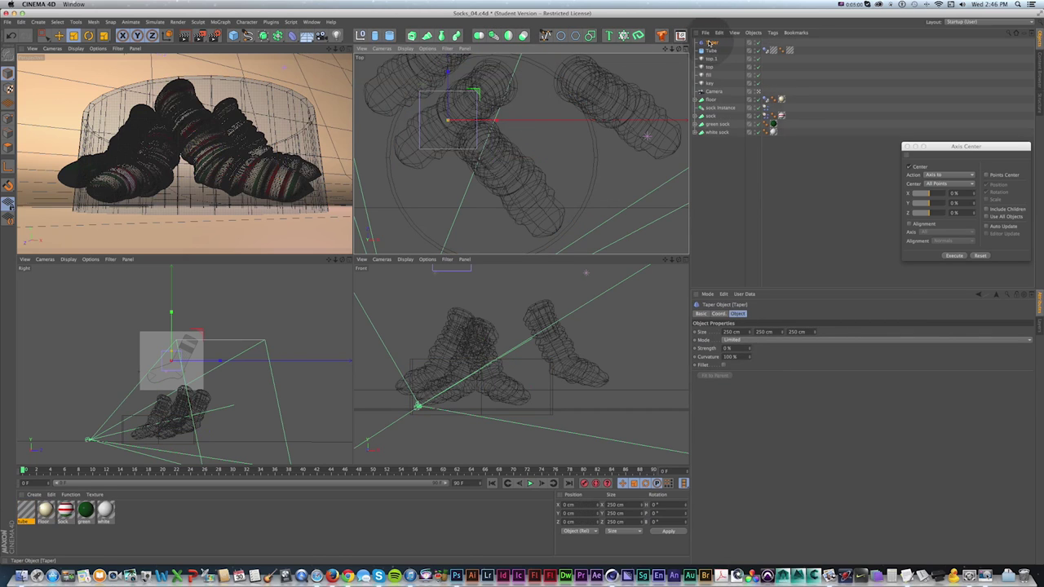
drag(711, 42, 714, 55)
click(723, 376)
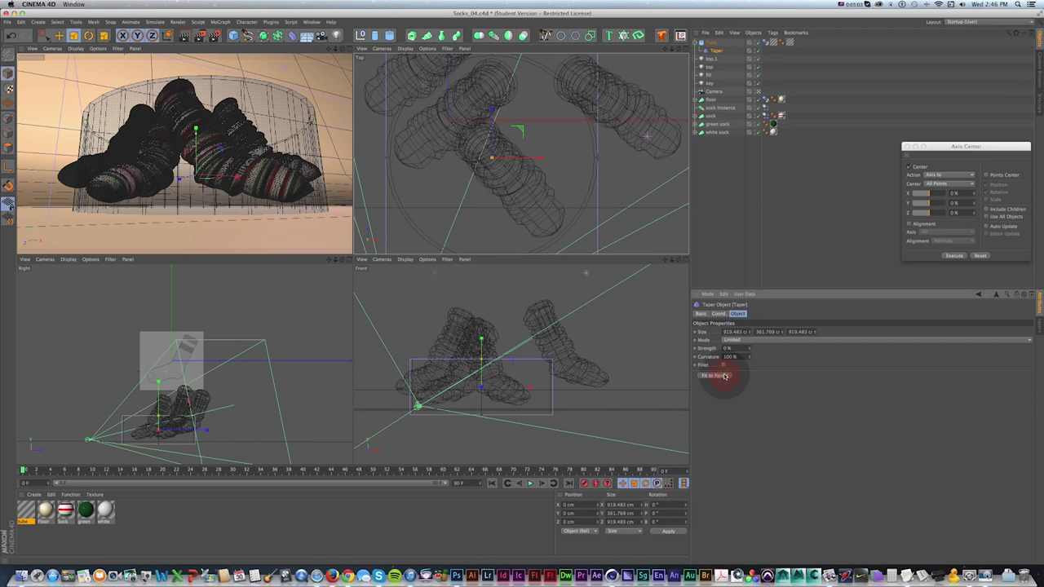
drag(749, 348, 748, 349)
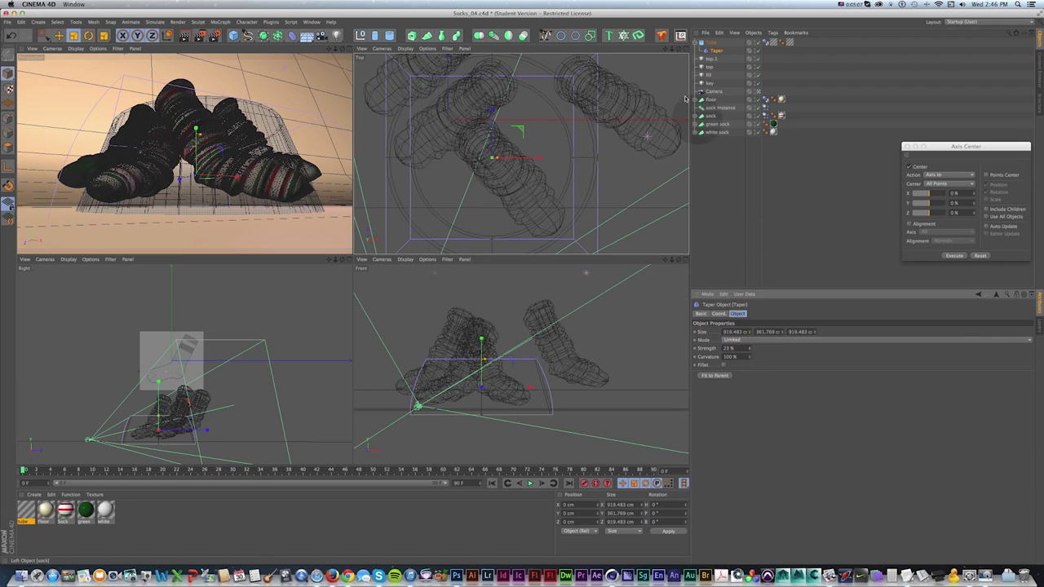
- Scale the Taper deformer up to about 1766 cm wide so it extends beyond the tube
key(t)
drag(596, 124, 526, 285)
scroll(506, 143, up, 1)
drag(546, 144, 636, 123)
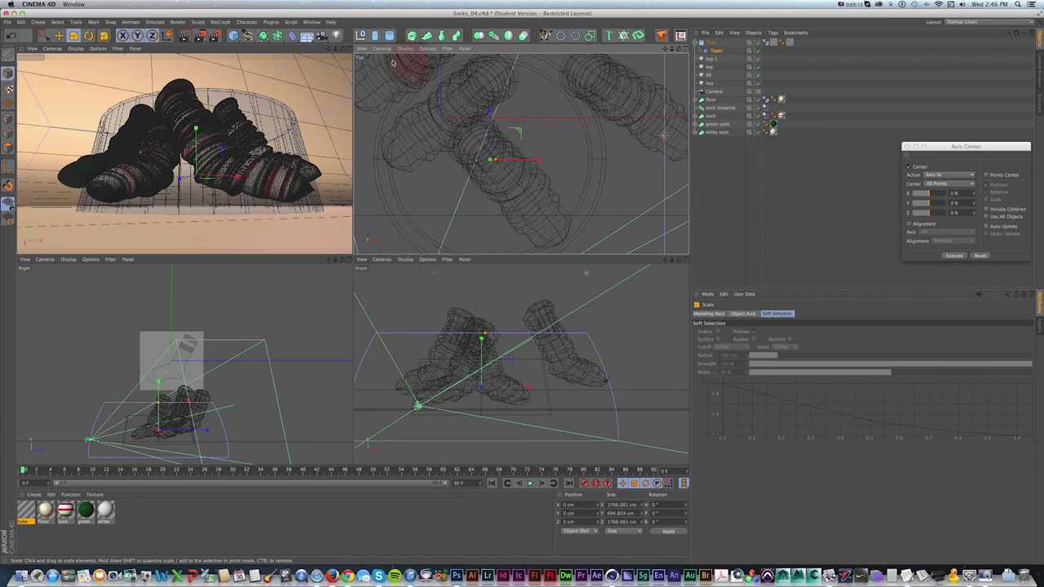
- Play the simulation with the tapered tube in the maximized camera view, then rewind it to the first frame
key(shift+f)
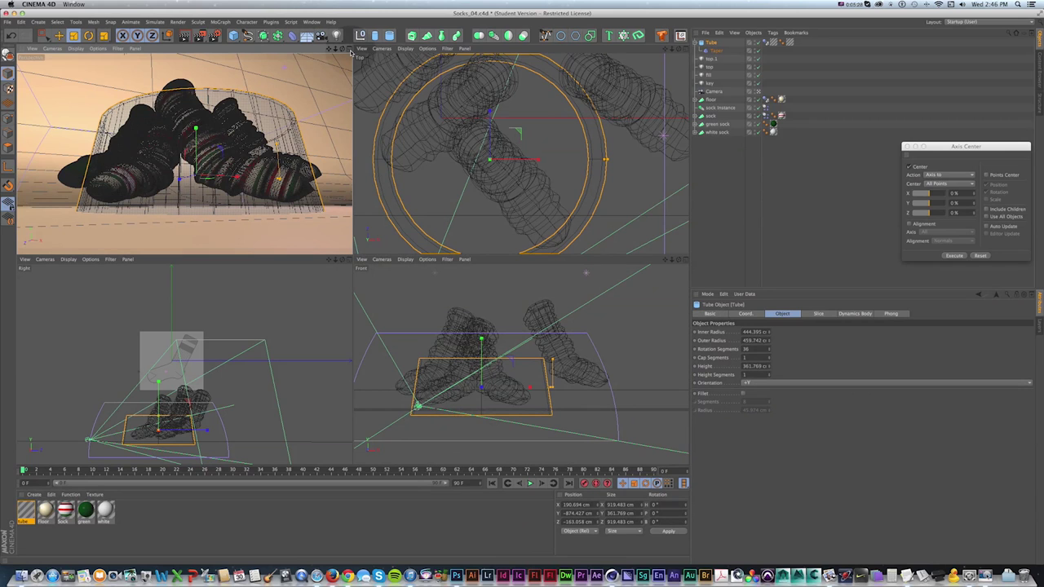
key(shift+f)
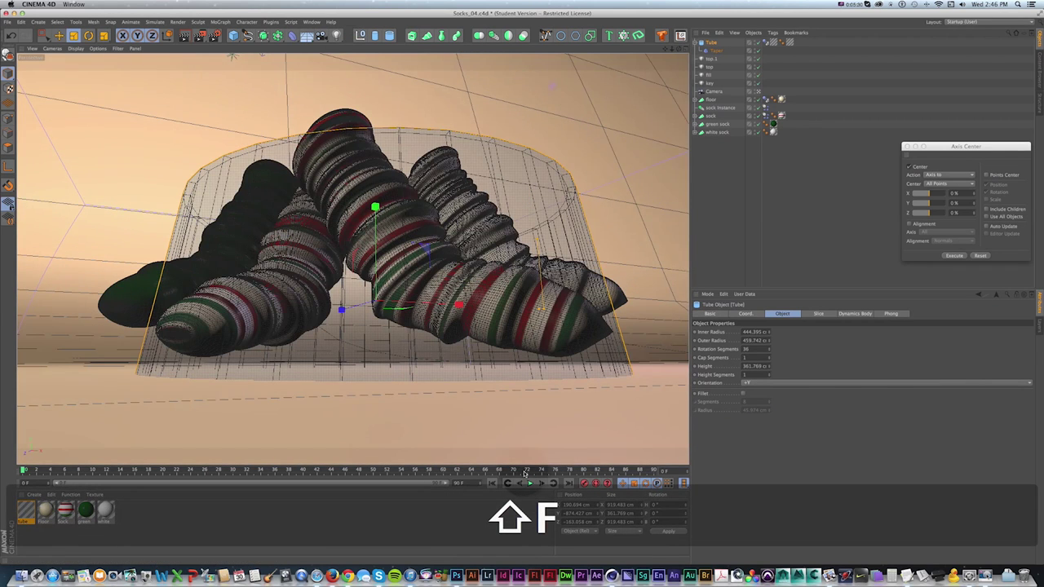
click(529, 483)
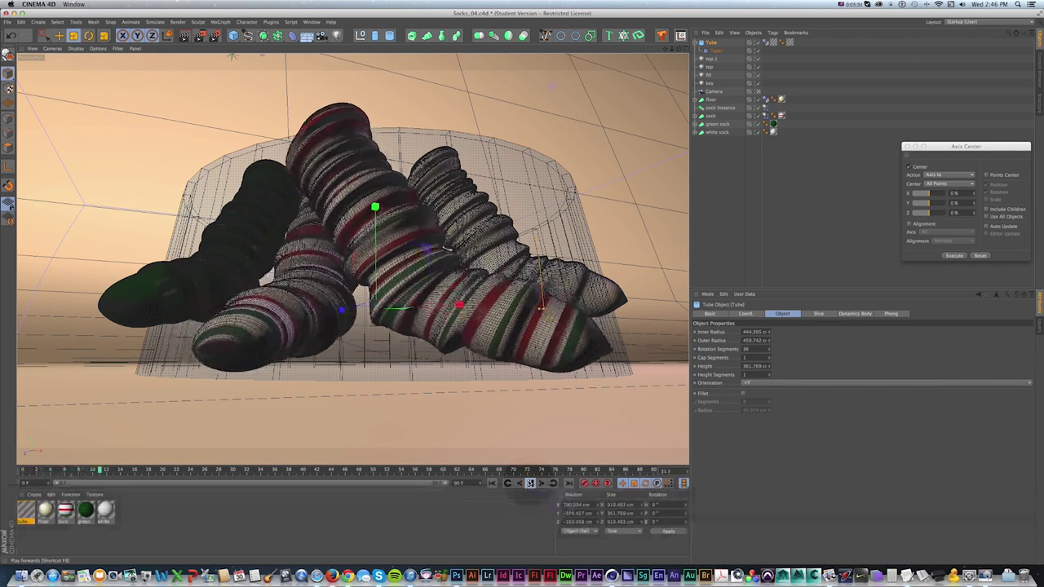
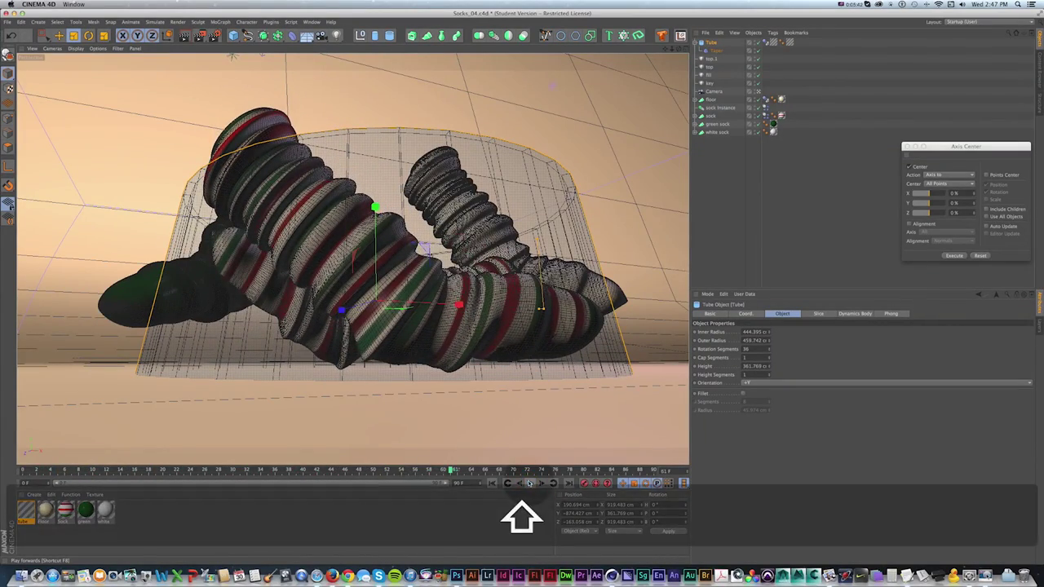
key(shift+f)
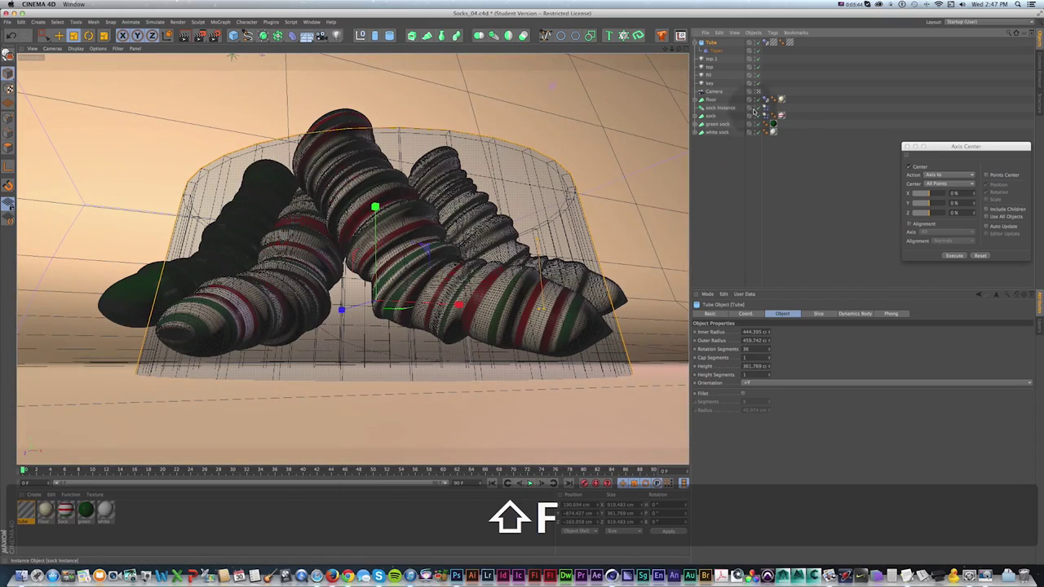
click(784, 98)
ctrl+scroll(798, 72, up, 5)
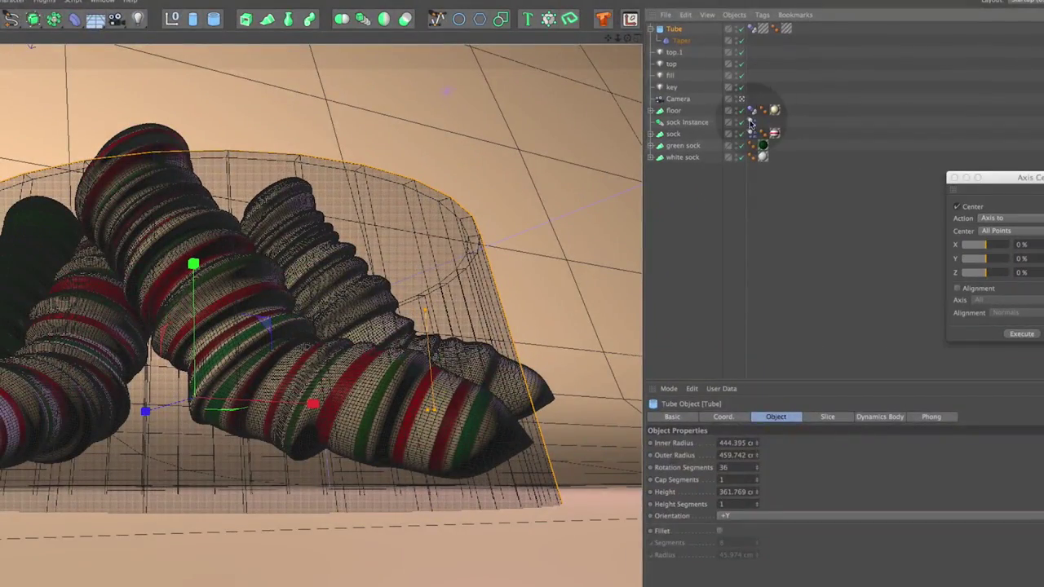
- Set bounce to 0% and friction to about 685% on the tube, floor, sock and sock instance dynamics tags, and replay the simulation
click(765, 116)
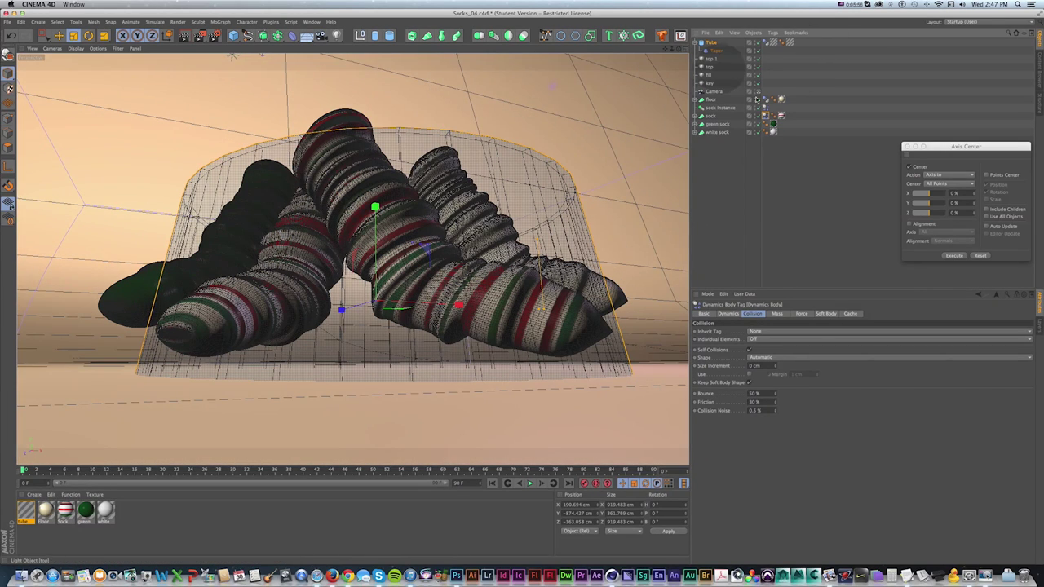
key(shift)
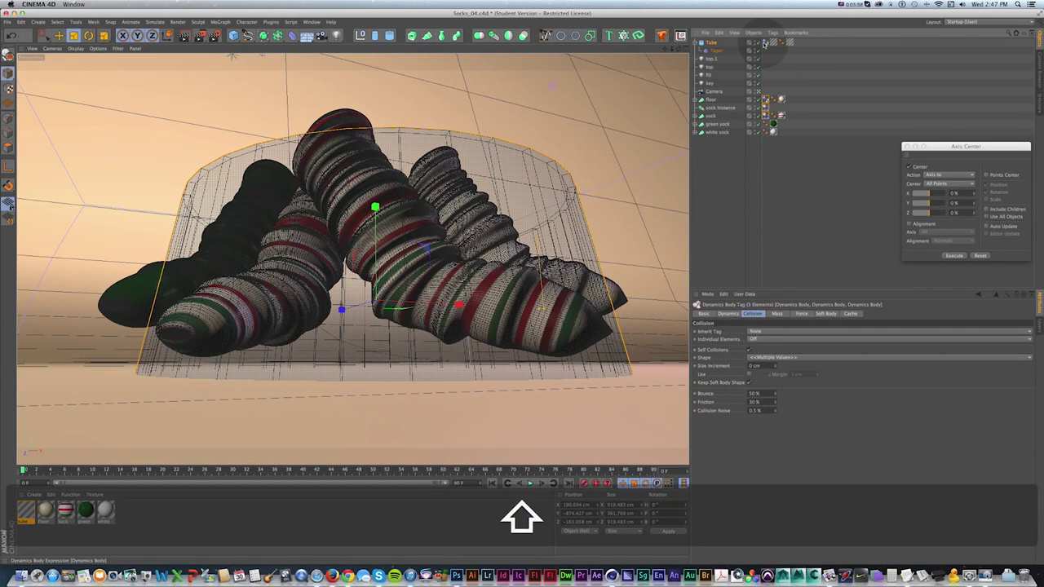
double_click(754, 393)
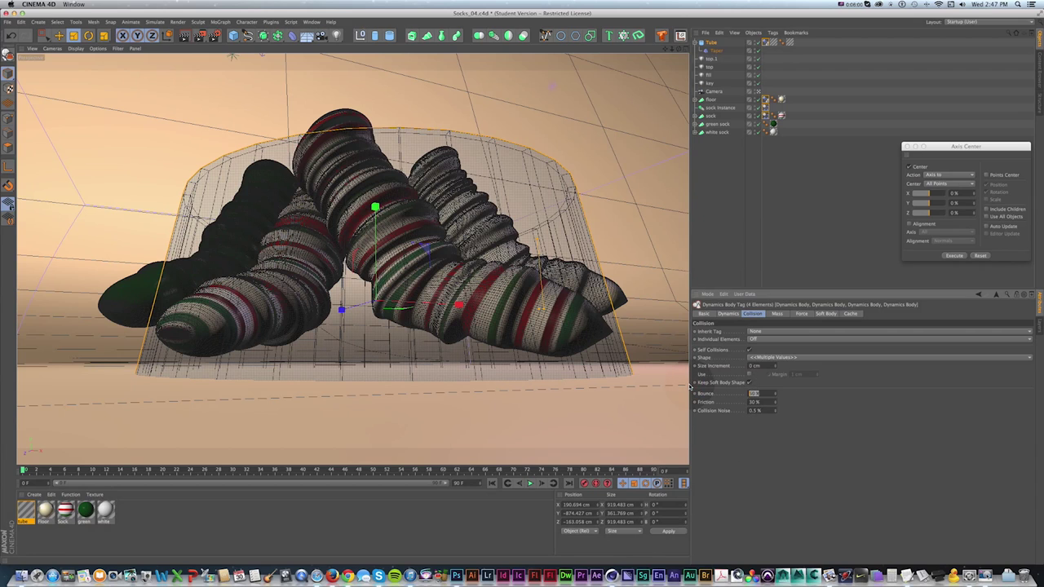
text(0)
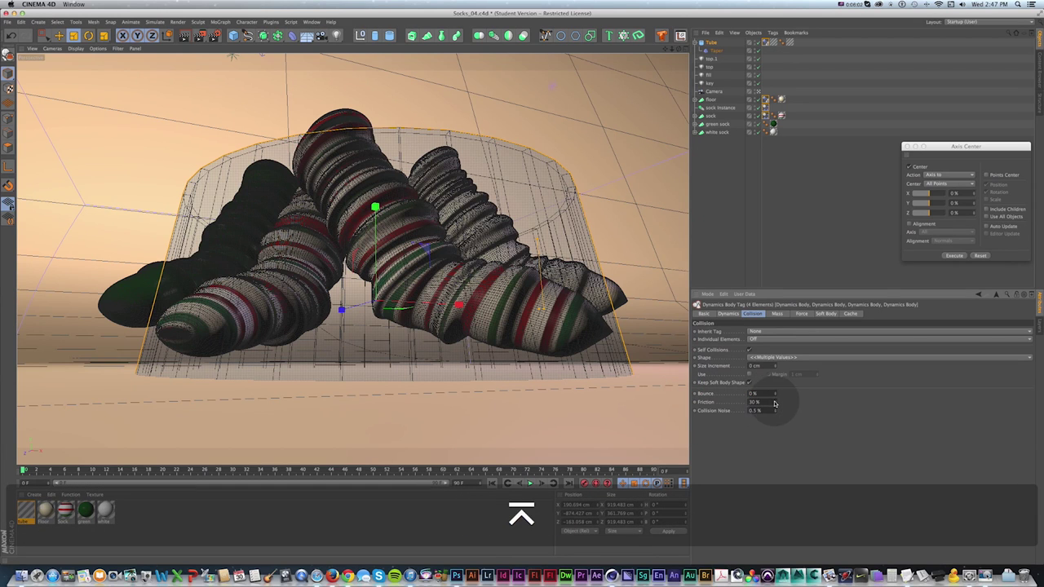
shift+drag(773, 401, 775, 386)
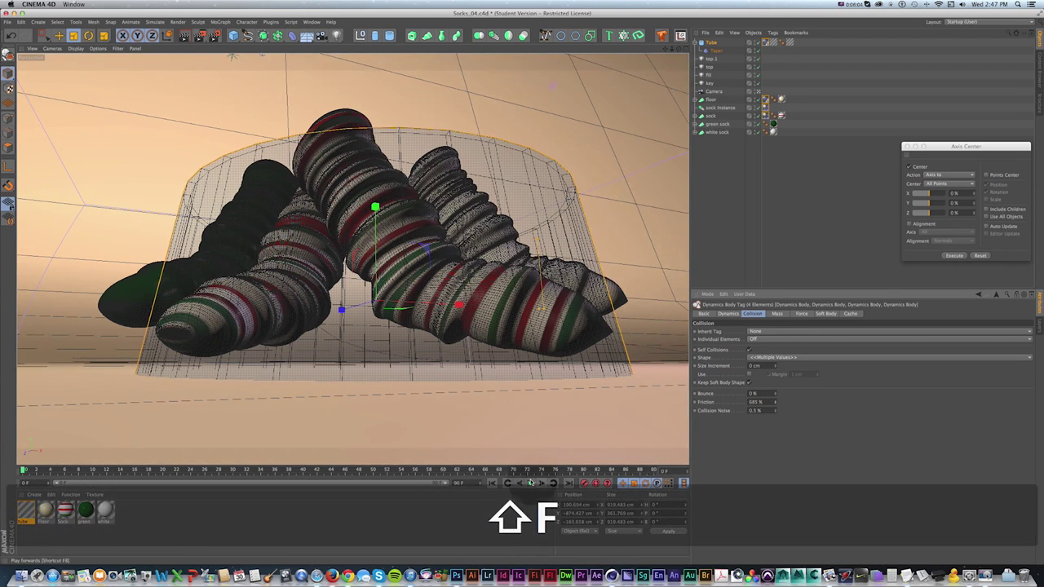
click(530, 483)
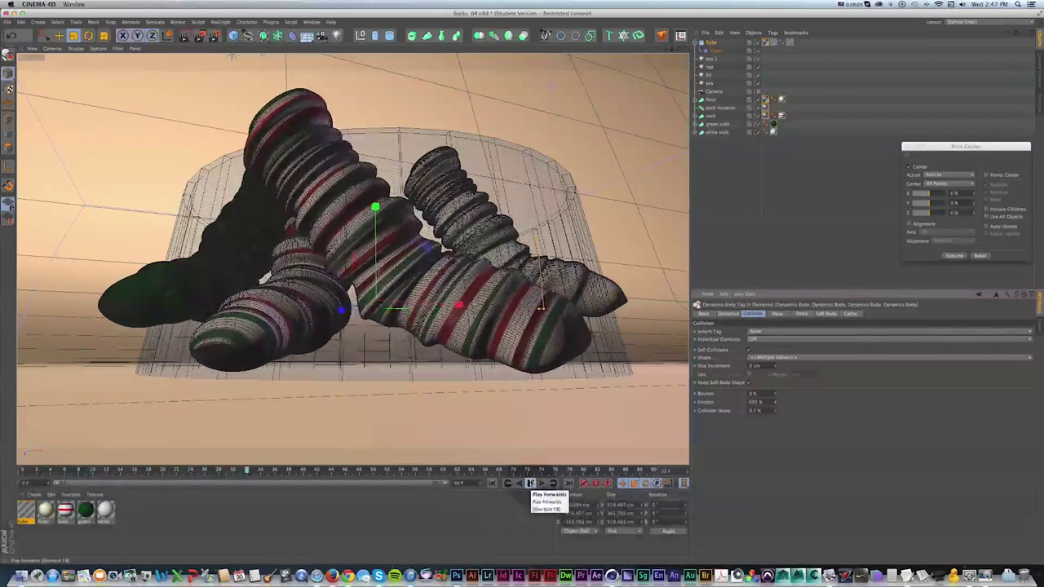
key(shift+f)
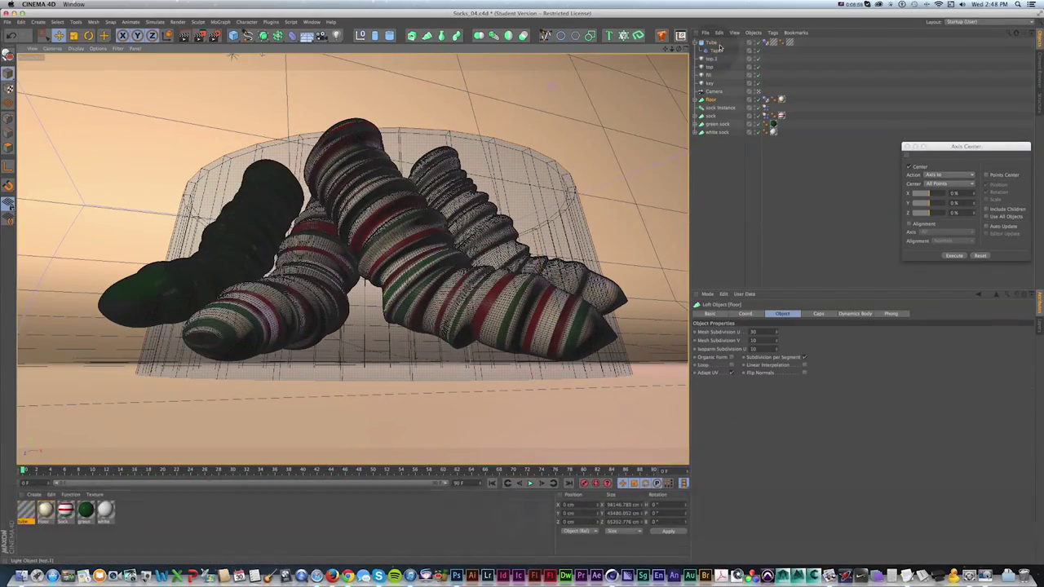
- Raise the tapered tube's height to about 804 cm, scale it to about 1033 cm wide and replay the simulation
click(715, 42)
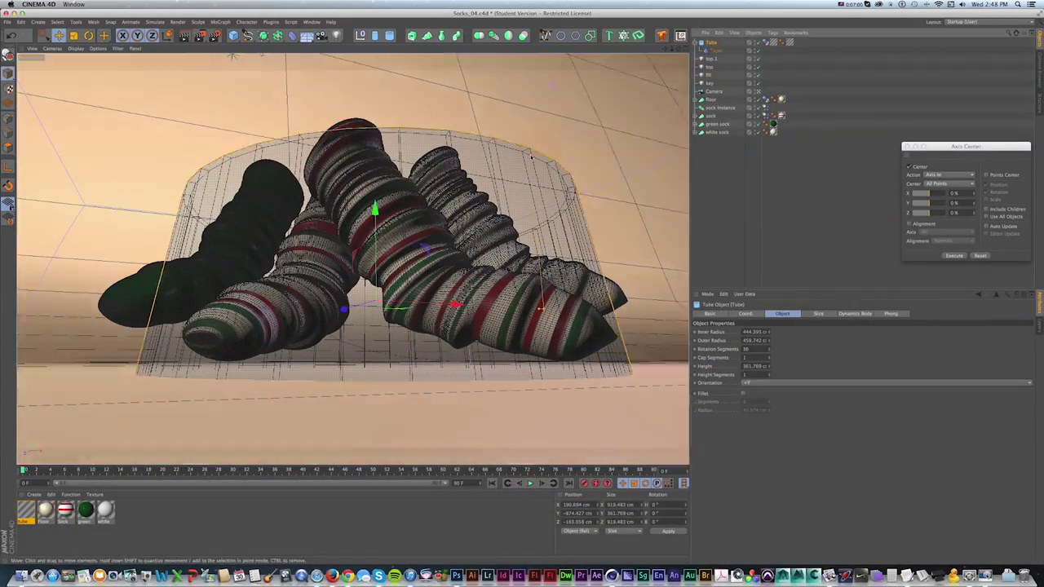
click(760, 52)
drag(534, 240, 535, 156)
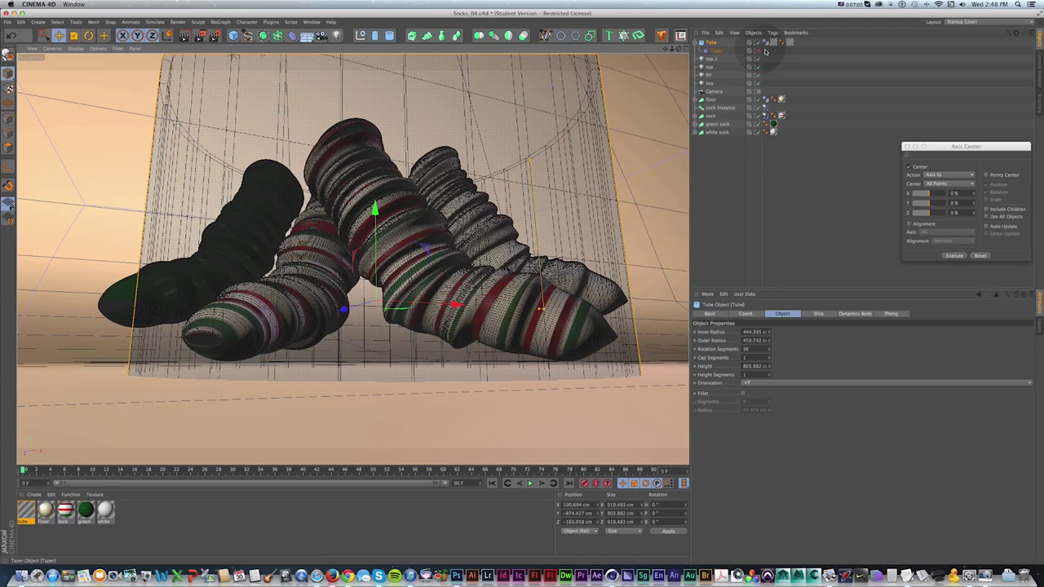
click(760, 50)
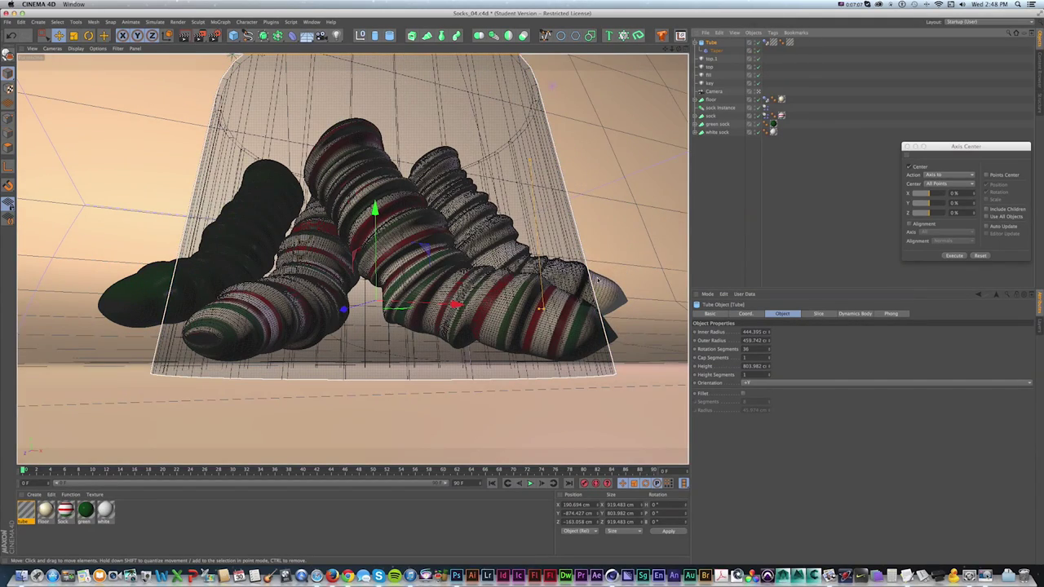
key(t)
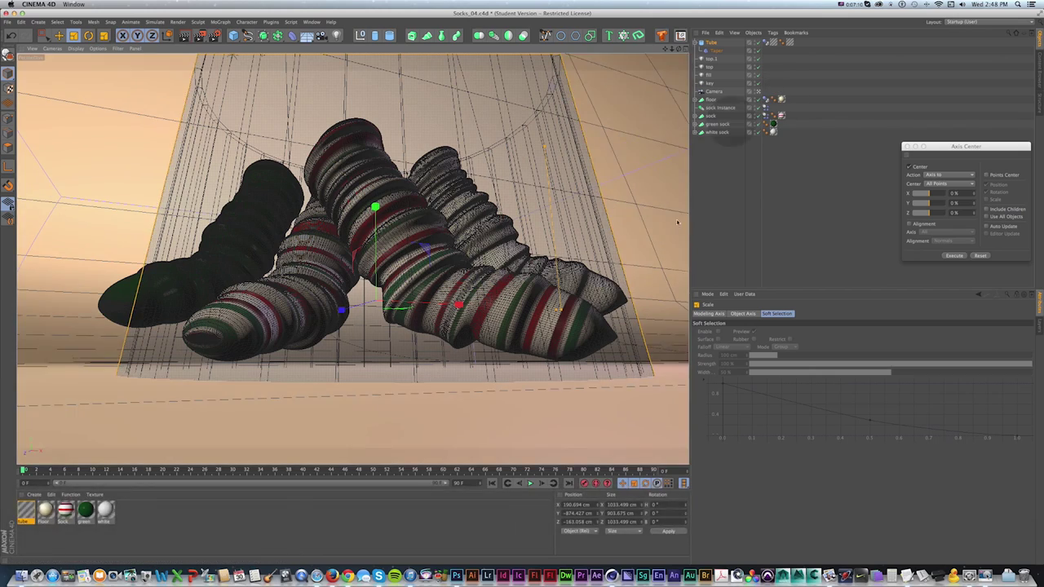
key(shift+f)
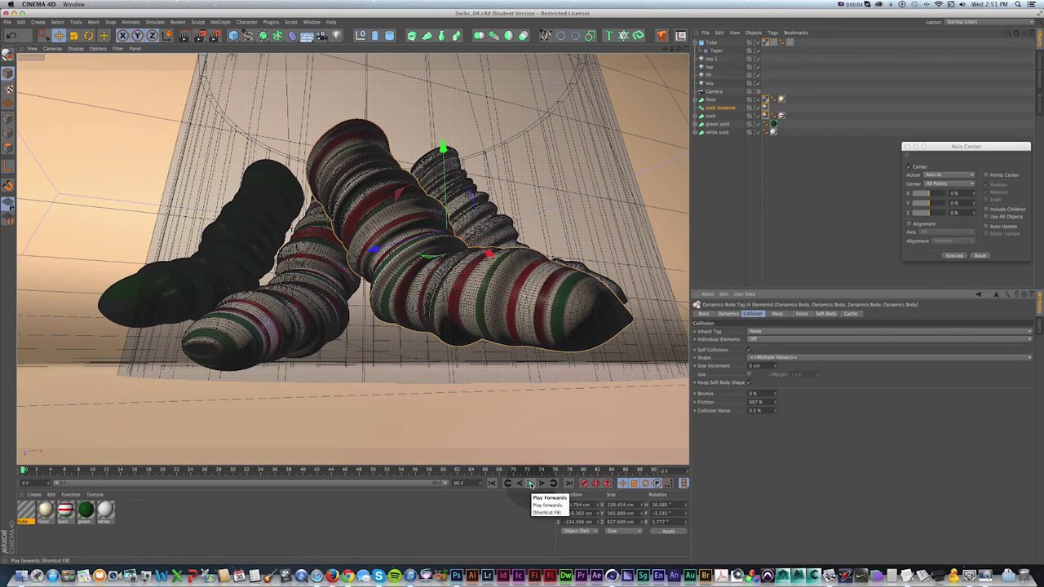
click(531, 484)
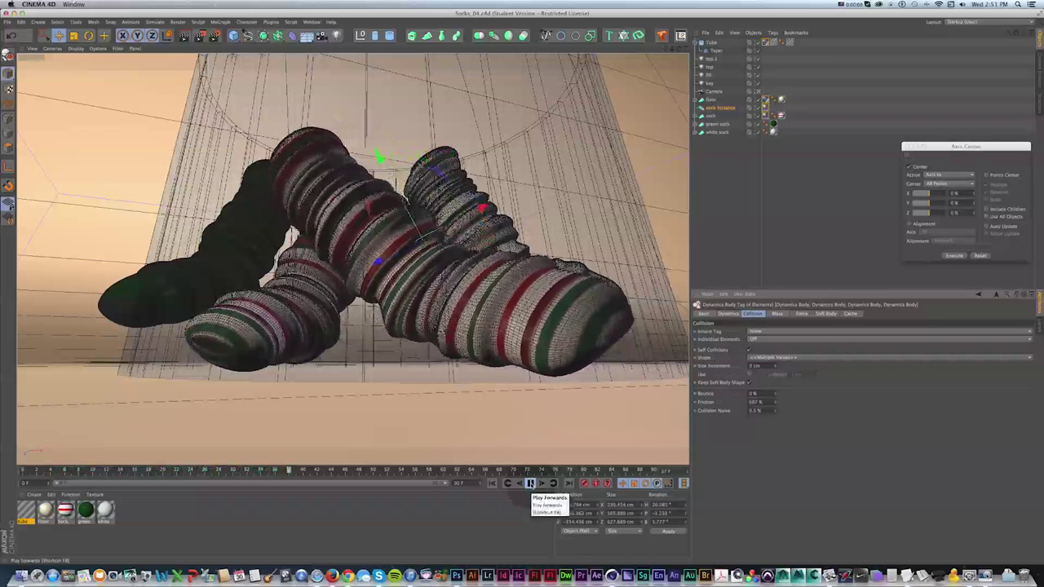
- Set the friction of the tube, floor, sock and sock instance dynamics tags to 1500% and replay the simulation
click(783, 144)
click(766, 116)
shift+click(767, 42)
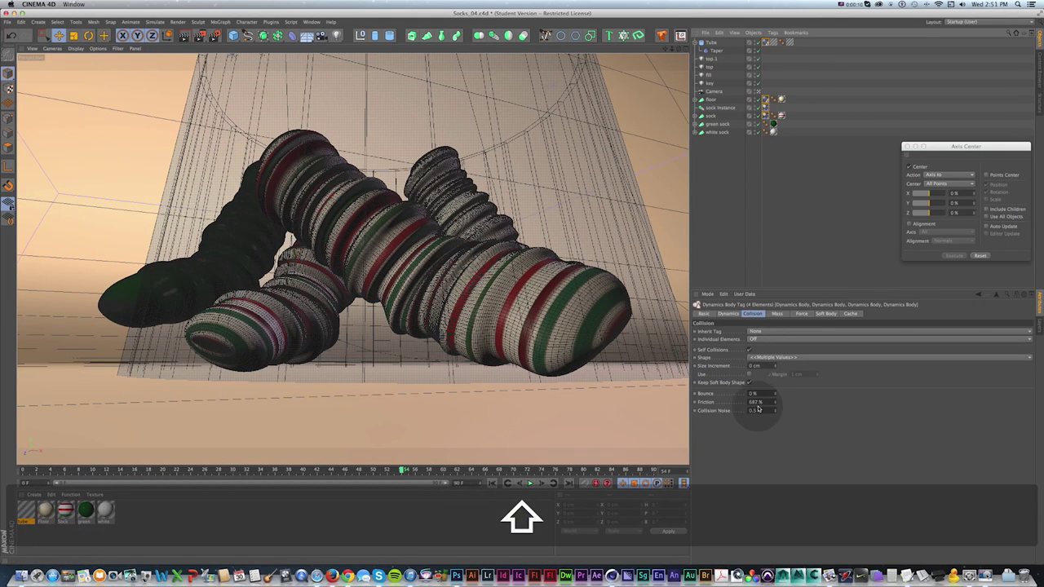
drag(768, 402, 717, 397)
text(1500)
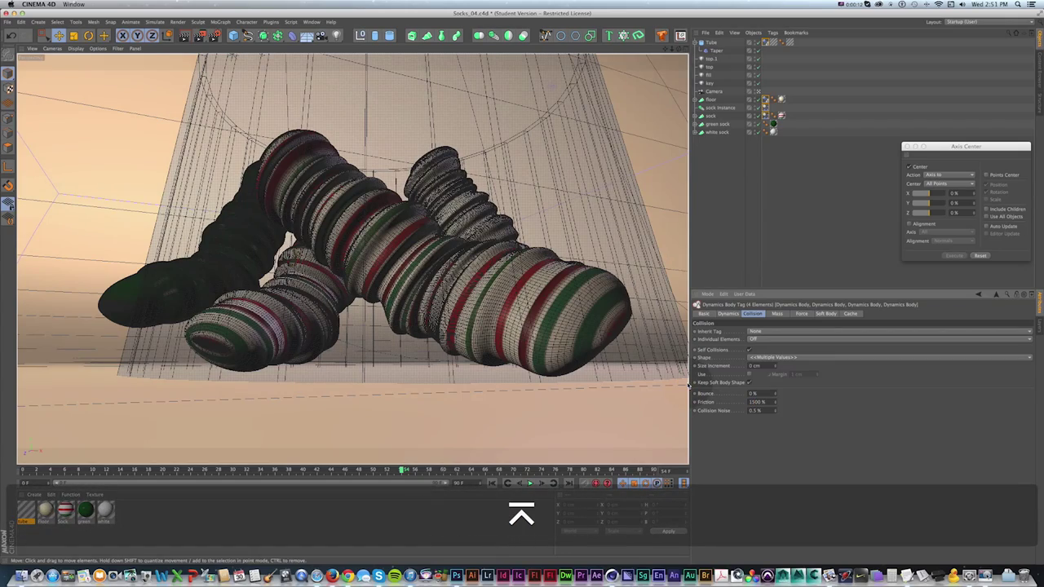
key(shift+f)
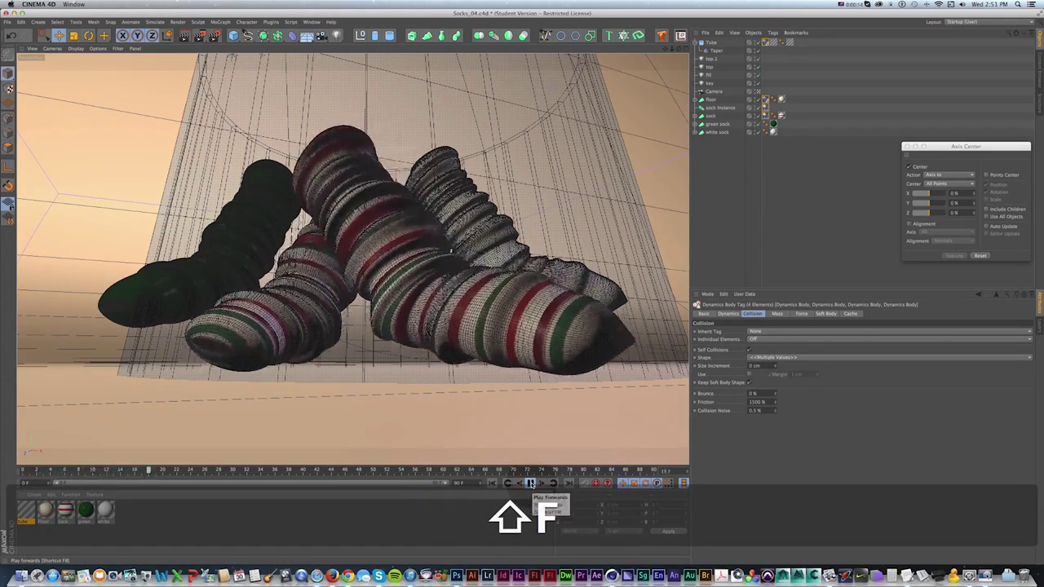
click(531, 485)
- Set the friction to 5000% on only the sock and sock instance dynamics tags
click(756, 163)
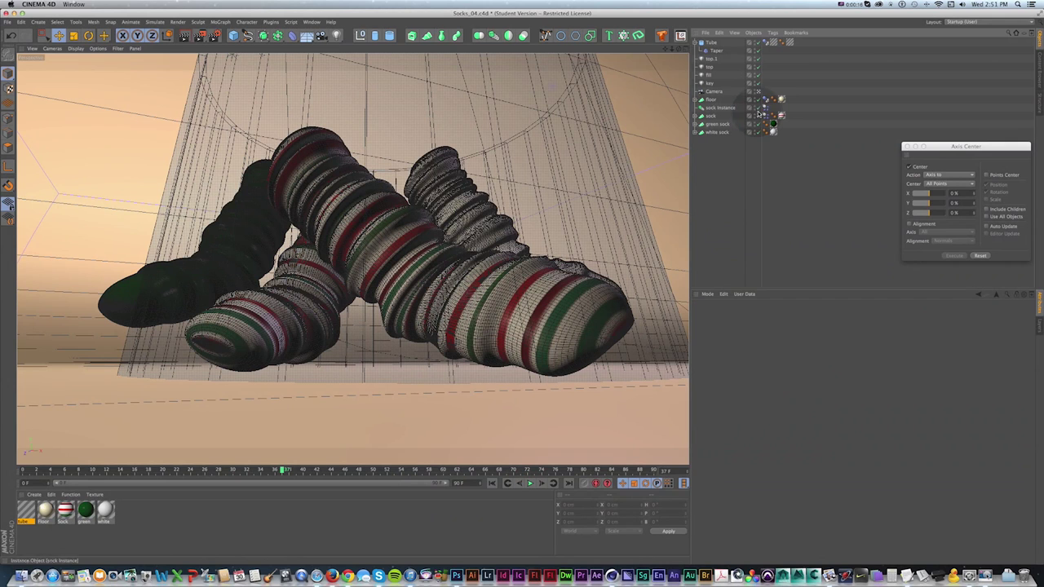
click(765, 109)
shift+click(766, 116)
key(shift+f)
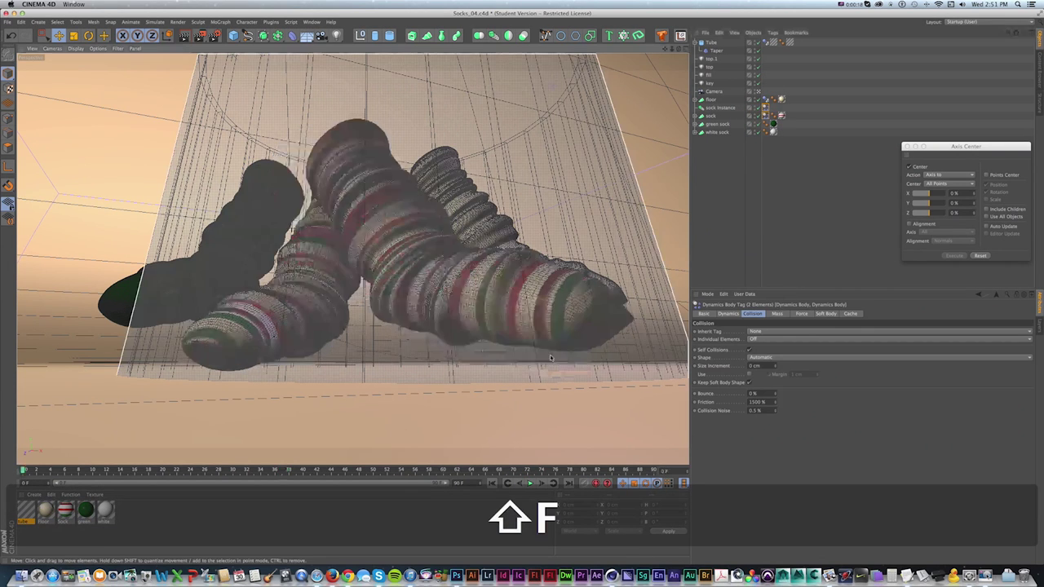
drag(768, 403, 689, 397)
text(50)
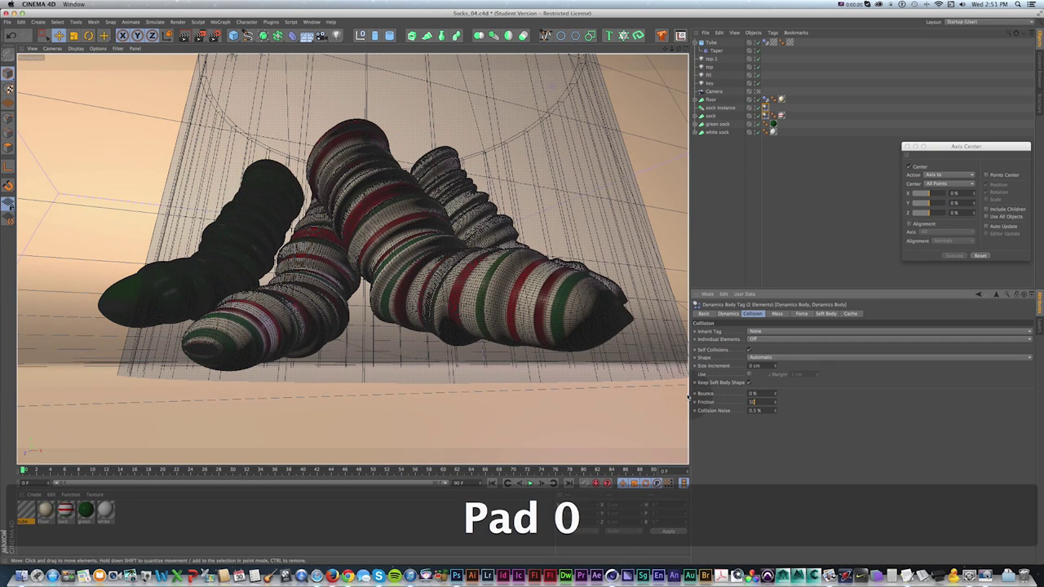
- Play the simulation from the first frame with the new sock friction, reframe the camera view and replay it
key(shift+f)
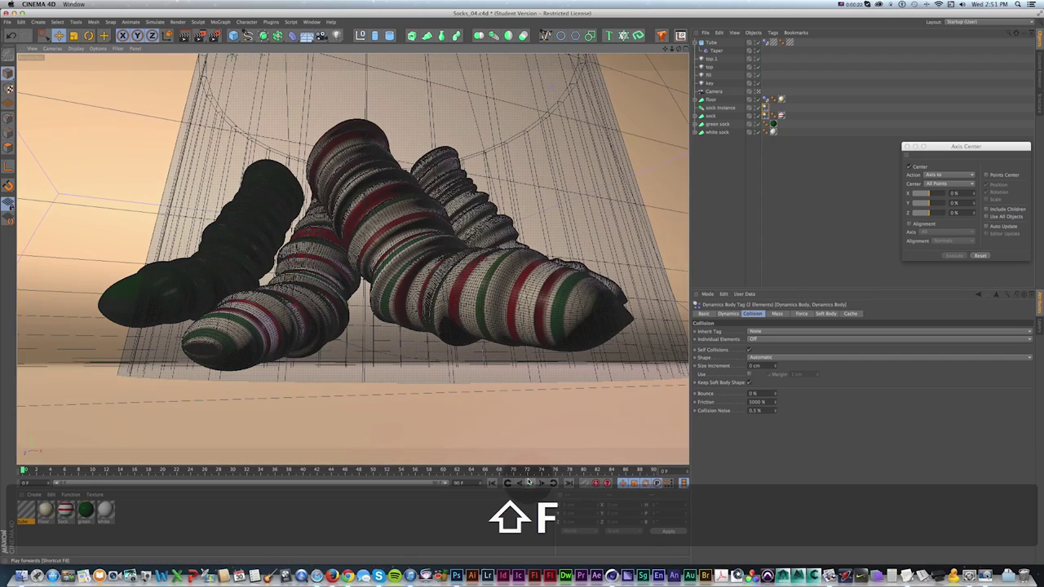
click(530, 483)
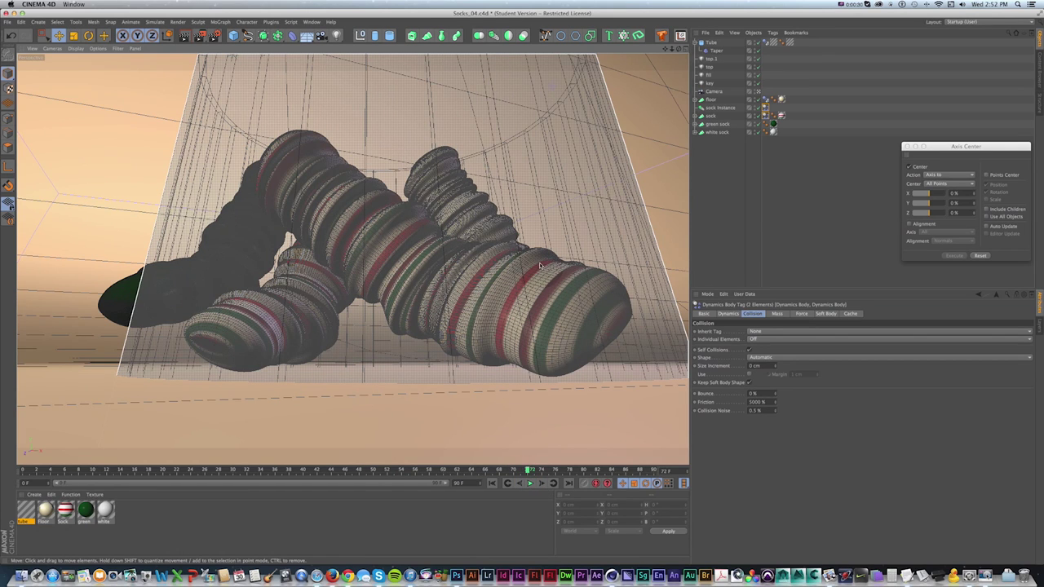
alt+drag(491, 169, 500, 187)
key(shift+f)
click(530, 483)
- In the four-view layout, duplicate the tube with its Taper and move the copy back to about 312 cm in Z
click(684, 49)
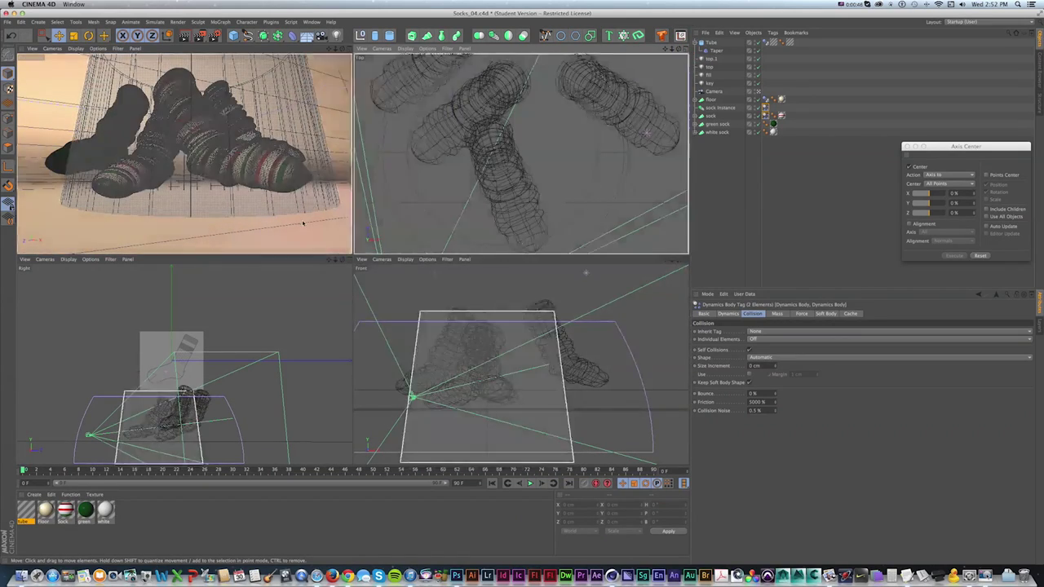
click(302, 223)
super+click(713, 42)
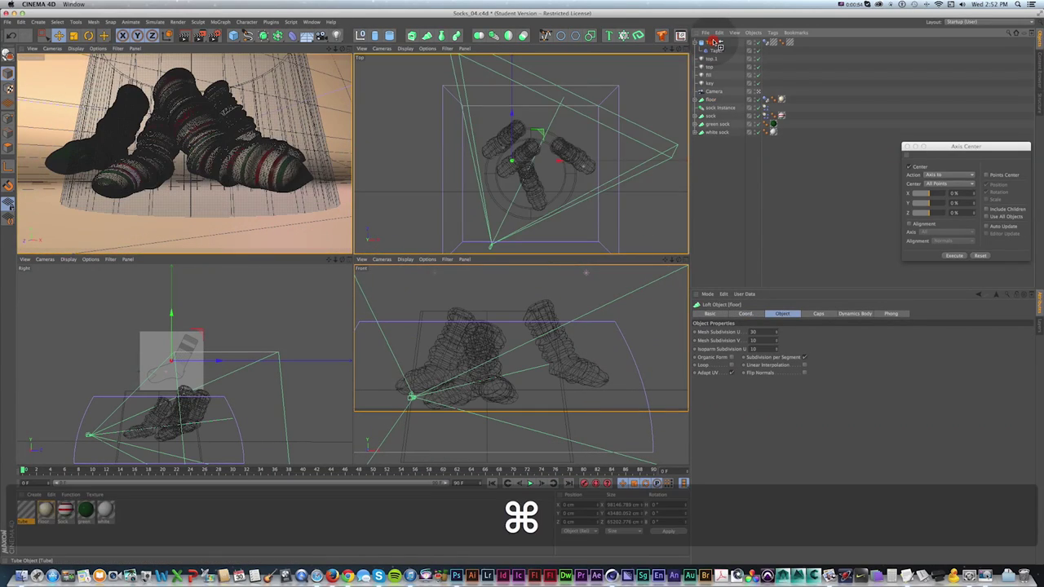
super+drag(714, 42, 714, 40)
drag(531, 145, 531, 106)
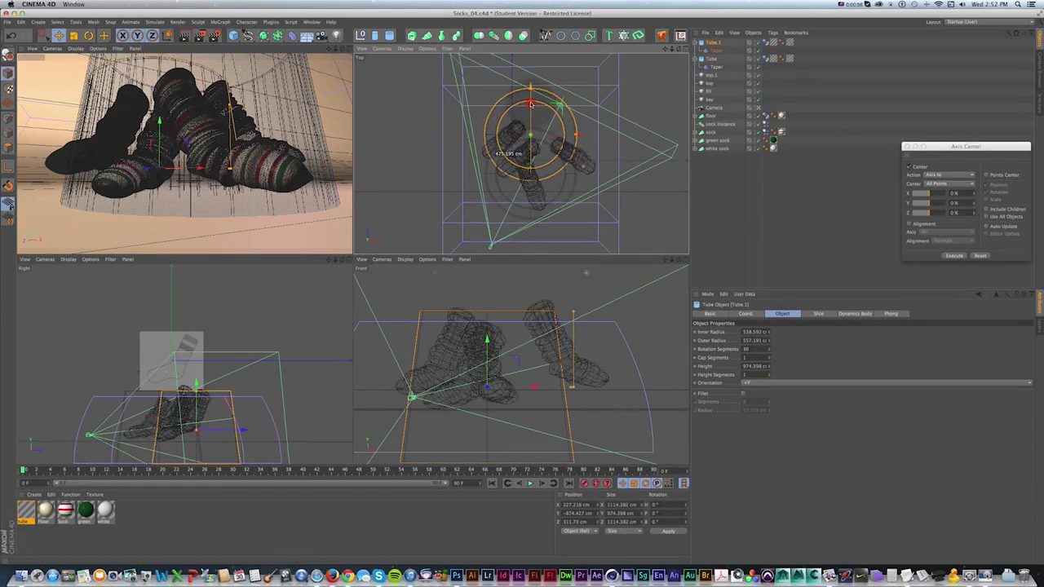
- Switch off the scene camera view, orbit to the side of the socks and undo the last changes with the tube copy selected
click(712, 59)
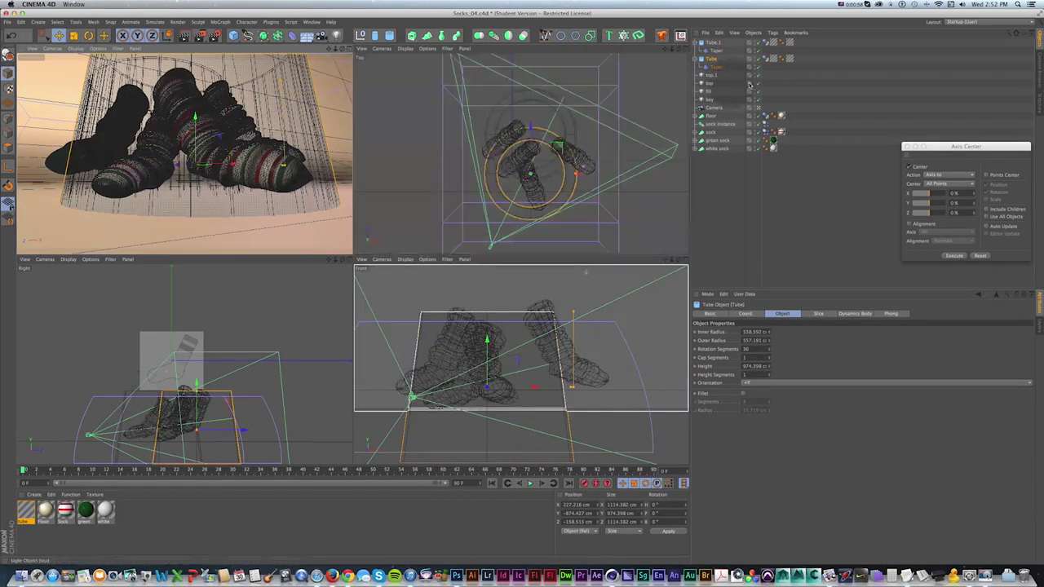
click(758, 108)
alt+drag(254, 206, 286, 192)
key(r)
key(super+z)
click(712, 42)
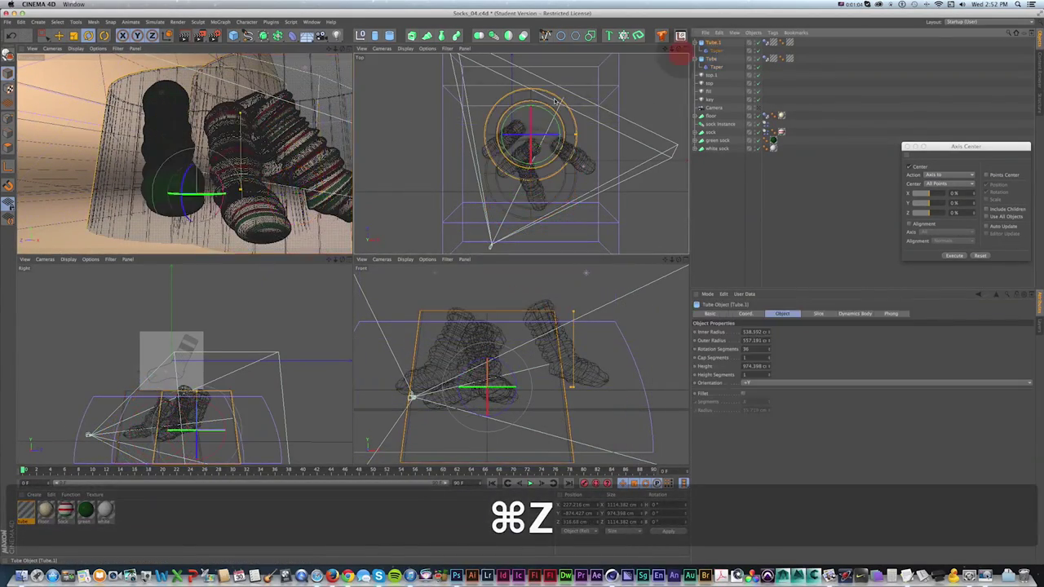
key(cmd+z)
- Try tilting and shifting the tube copy behind the green sock in the perspective view
key(e)
drag(165, 212, 257, 154)
key(1)
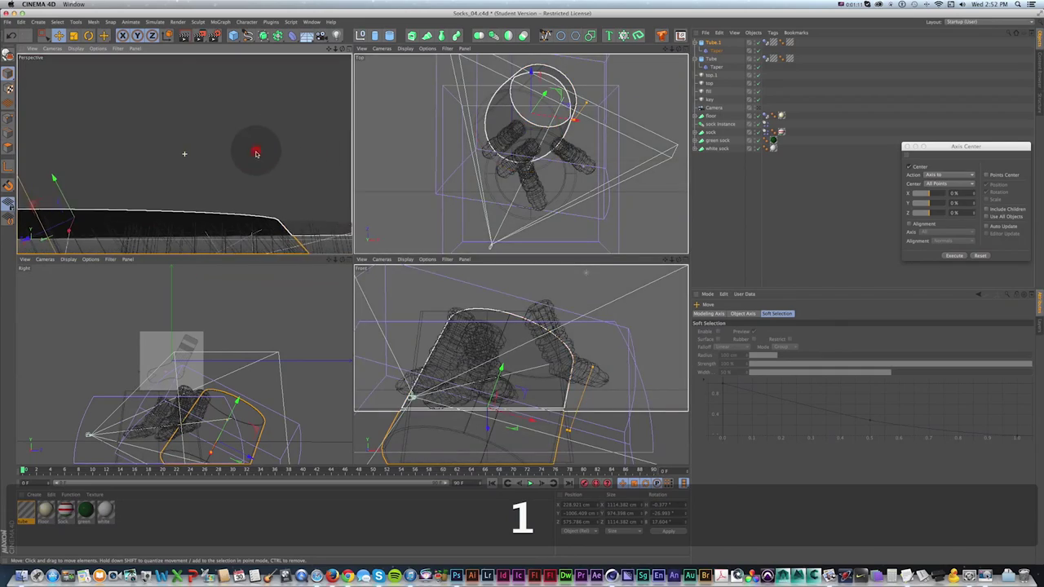
drag(276, 234, 301, 153)
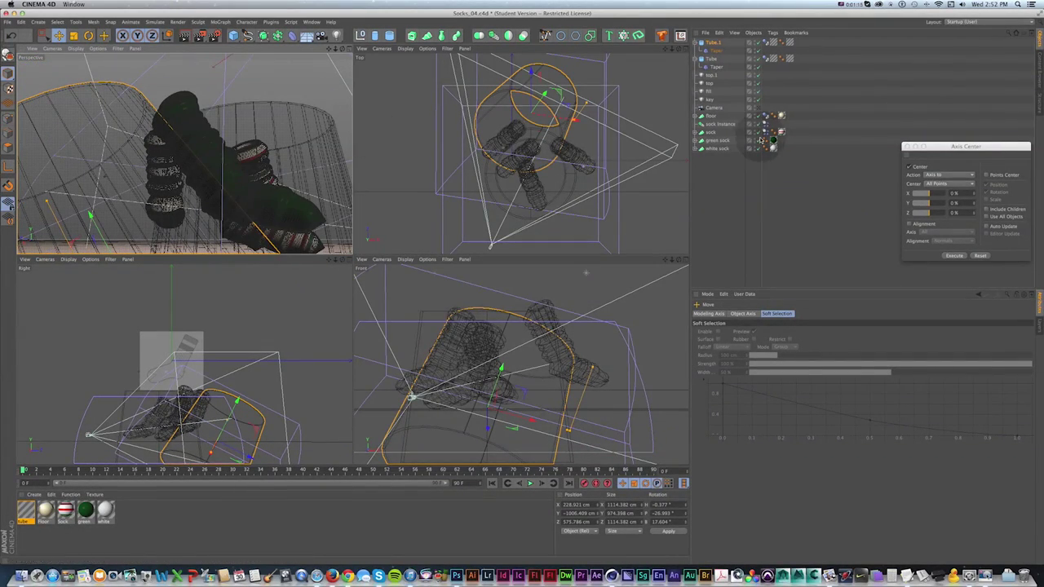
click(759, 140)
mouse_move(184, 181)
alt+mouse_down()
mouse_move(193, 178)
mouse_move(182, 202)
mouse_move(179, 195)
alt+mouse_up()
scroll(241, 399, down, 2)
- Tilt the tube copy to about -28° pitch and move it back to about 850 cm in Z behind the socks
drag(239, 397, 231, 316)
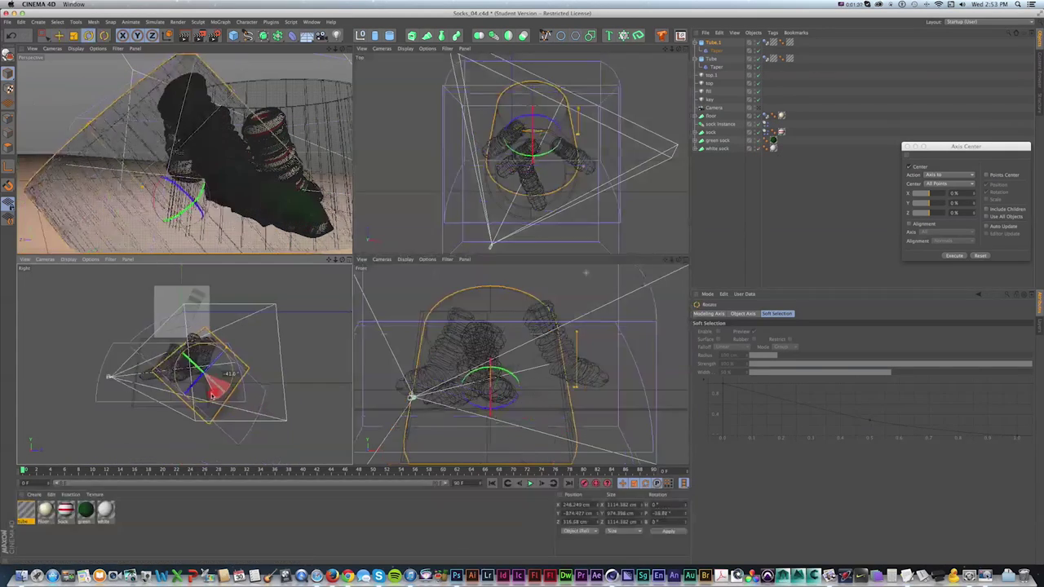
drag(218, 393, 209, 390)
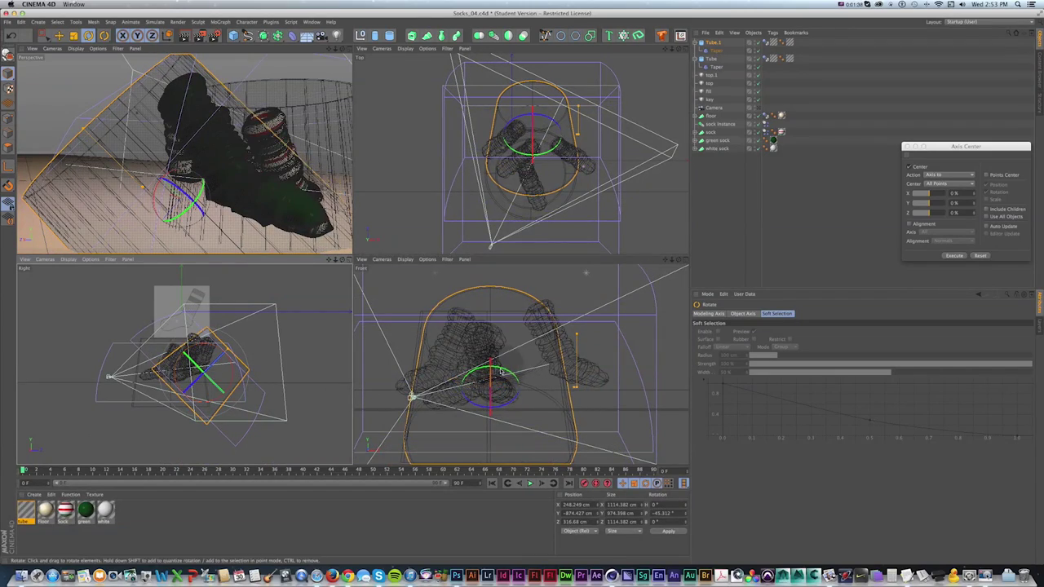
key(w)
key(e)
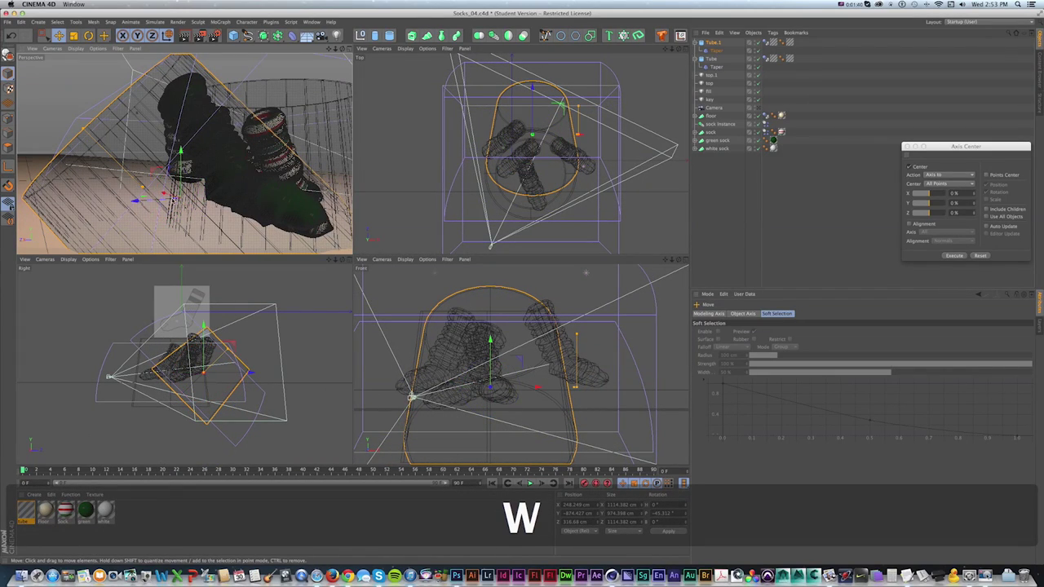
drag(155, 201, 74, 187)
key(r)
key(r)
key(e)
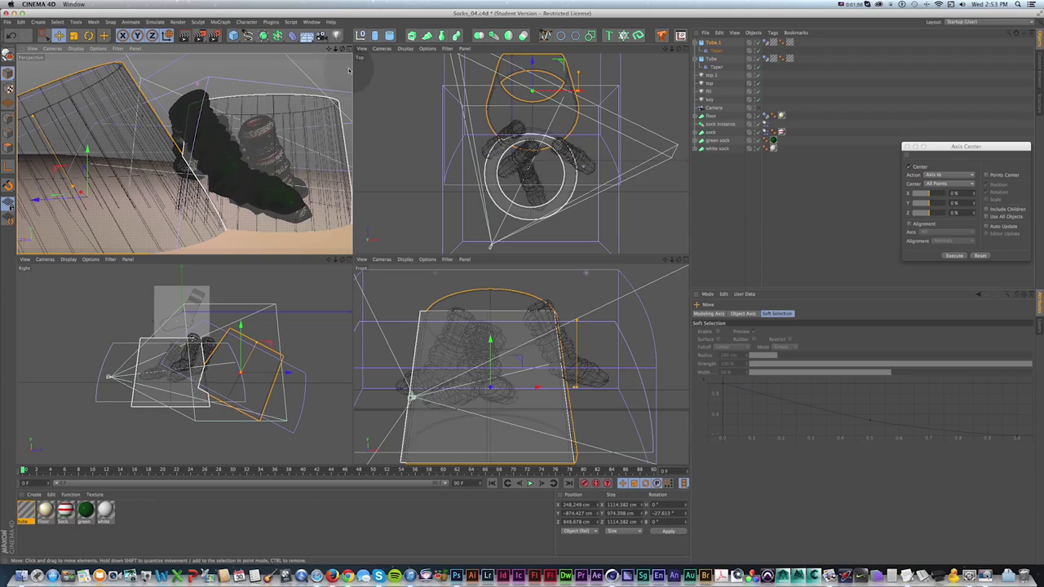
- Maximize the perspective view, look through the scene camera again and rewind to the first frame
click(349, 49)
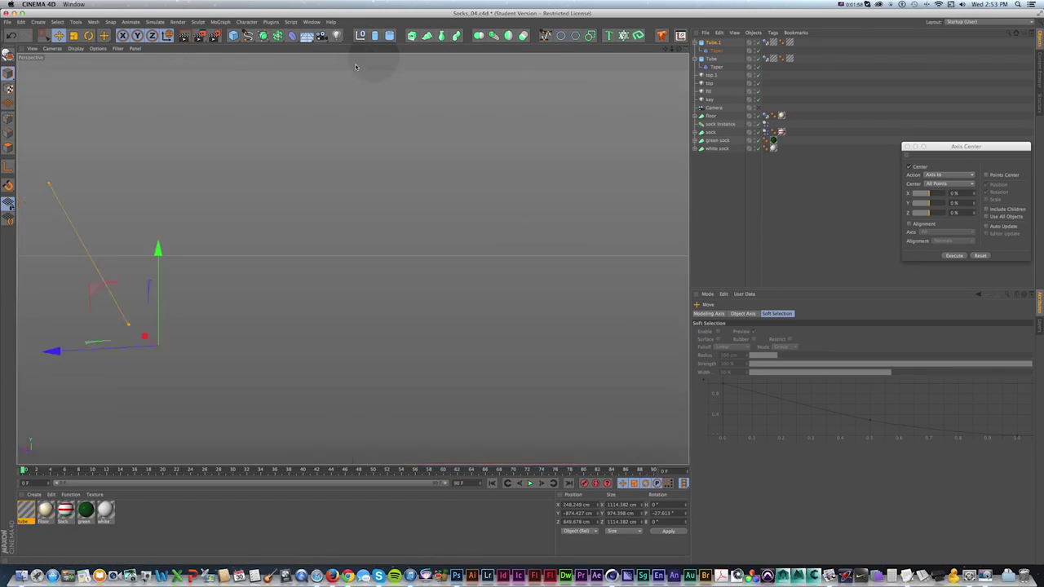
click(761, 110)
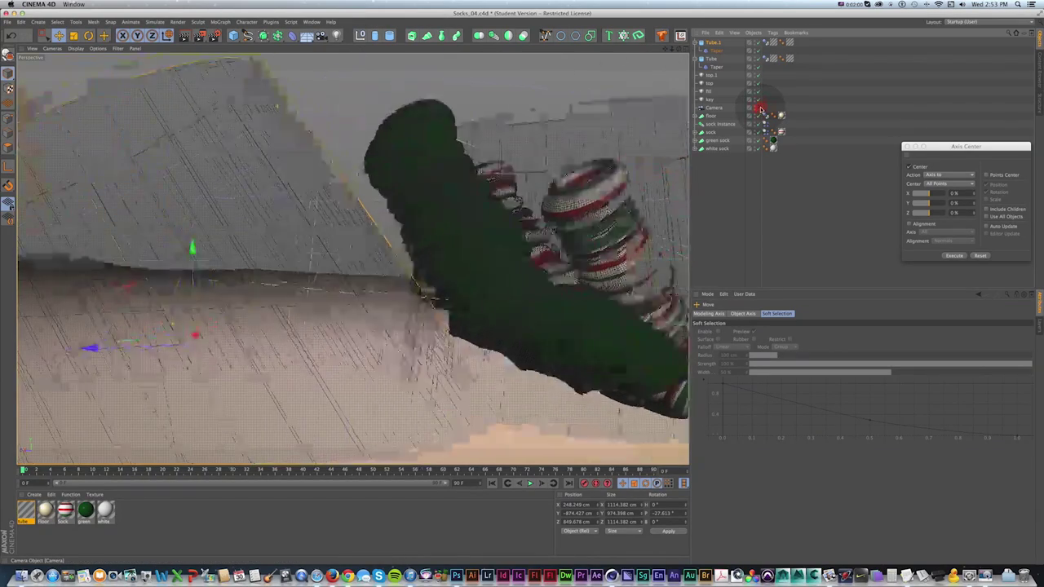
key(shift+f)
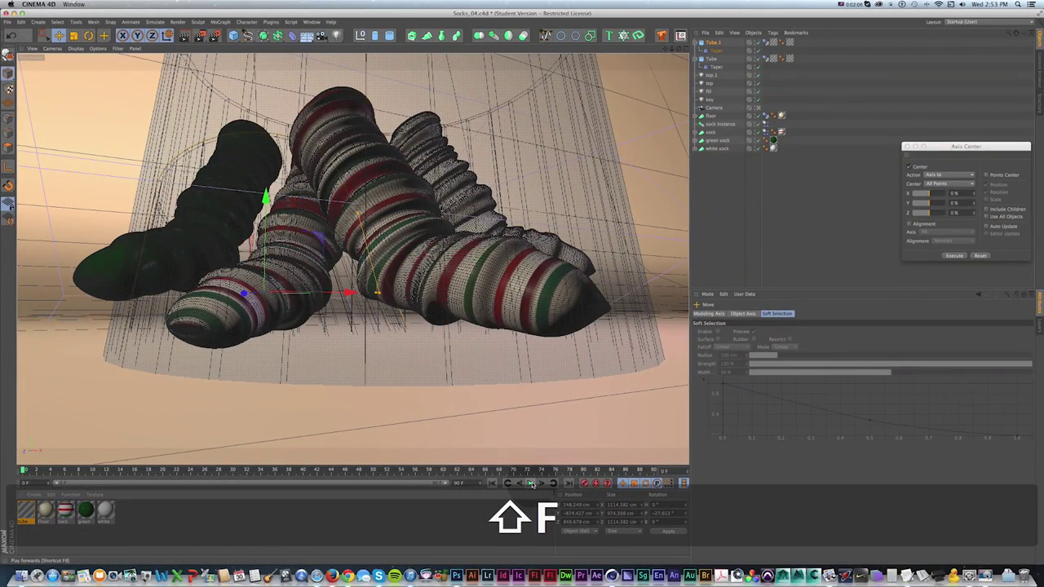
- Play the sock dynamics simulation twice and park the timeline at frame 47
click(531, 484)
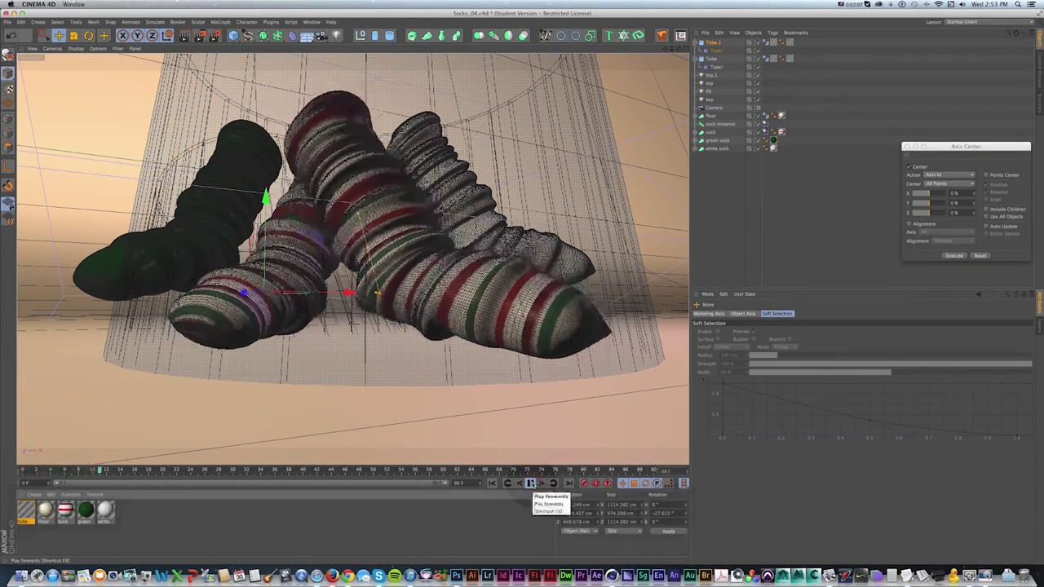
click(531, 482)
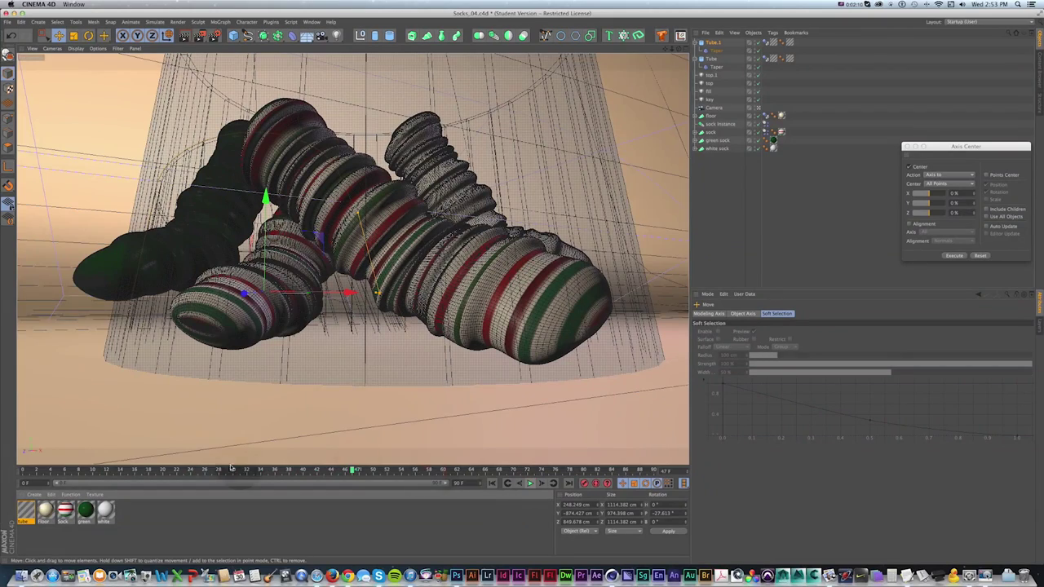
drag(354, 472, 300, 471)
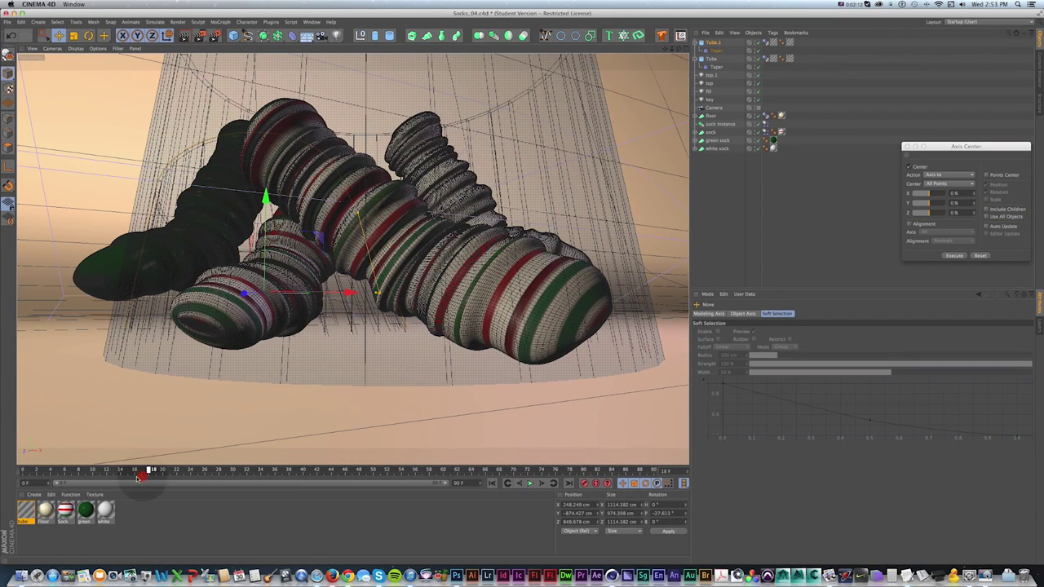
key(shift+f)
click(530, 483)
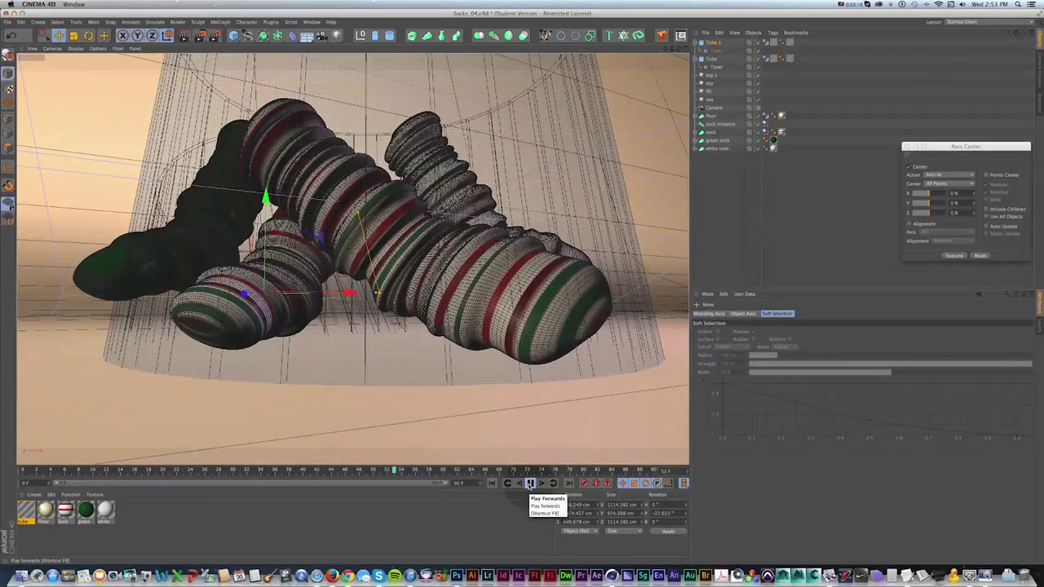
click(529, 484)
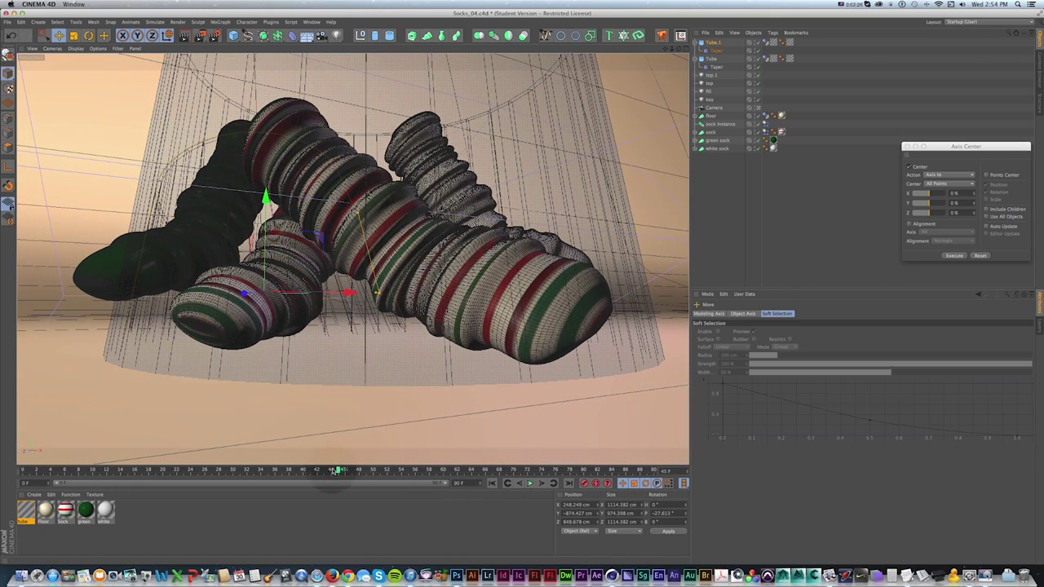
drag(300, 471, 342, 471)
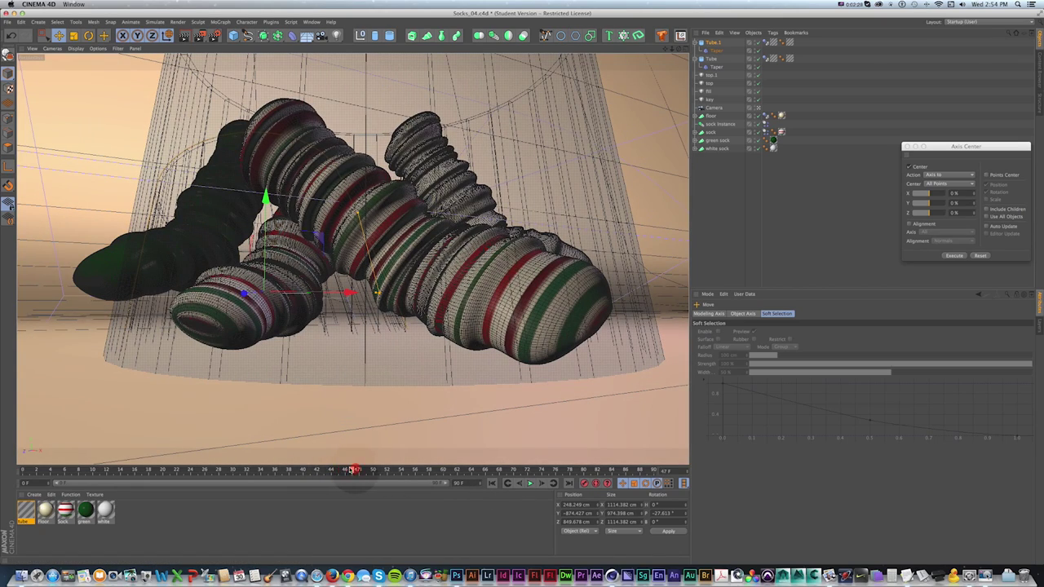
- Undo the last change with the sock instance selected and shift the green sock a little outward, away from the striped socks
click(718, 123)
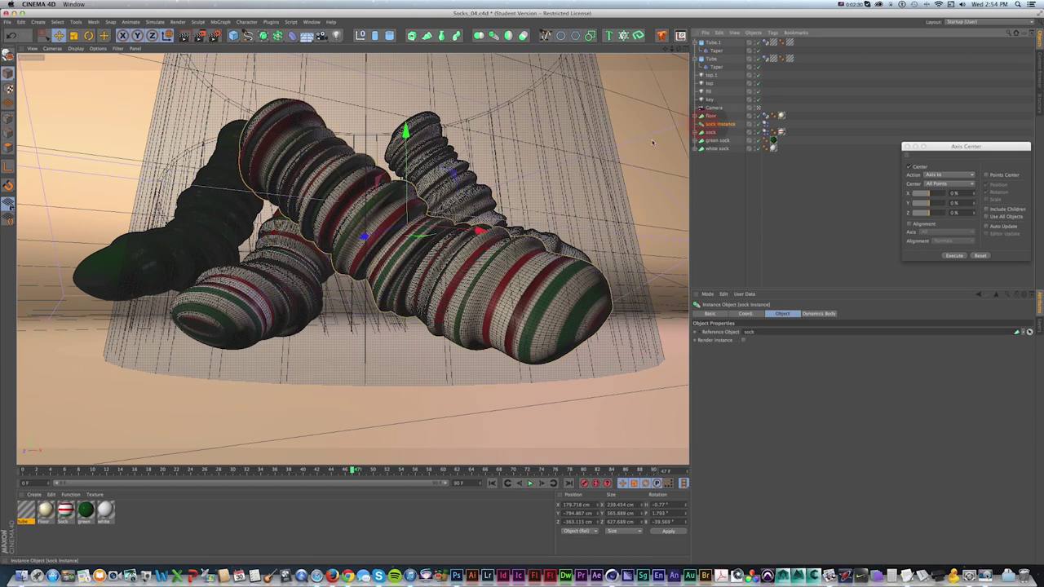
key(e)
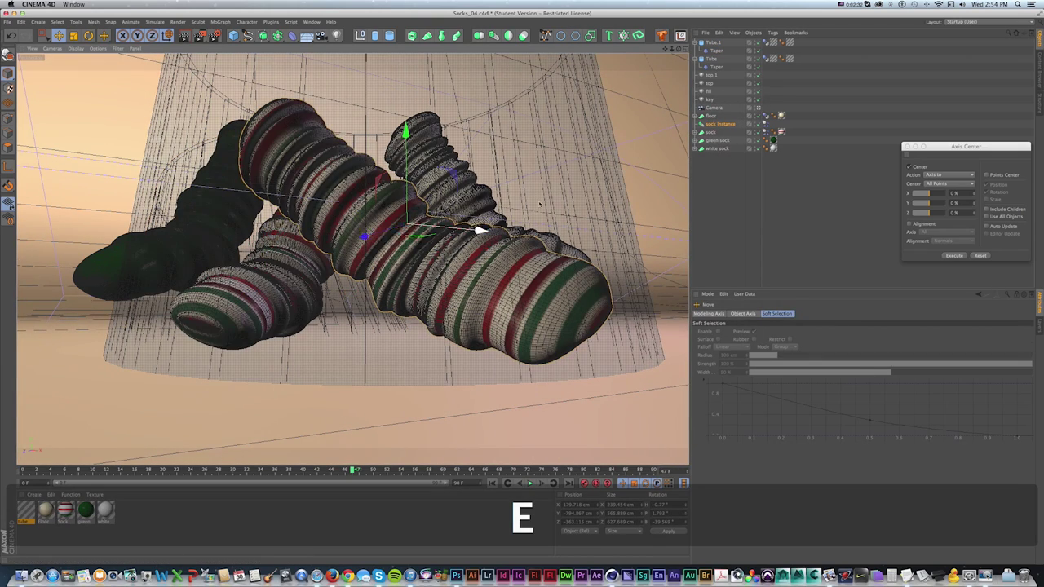
key(super+z)
click(718, 140)
drag(232, 216, 212, 216)
- Move the white sock outward to about 954 cm in X and turn it to a heading of about 18.6°
click(715, 149)
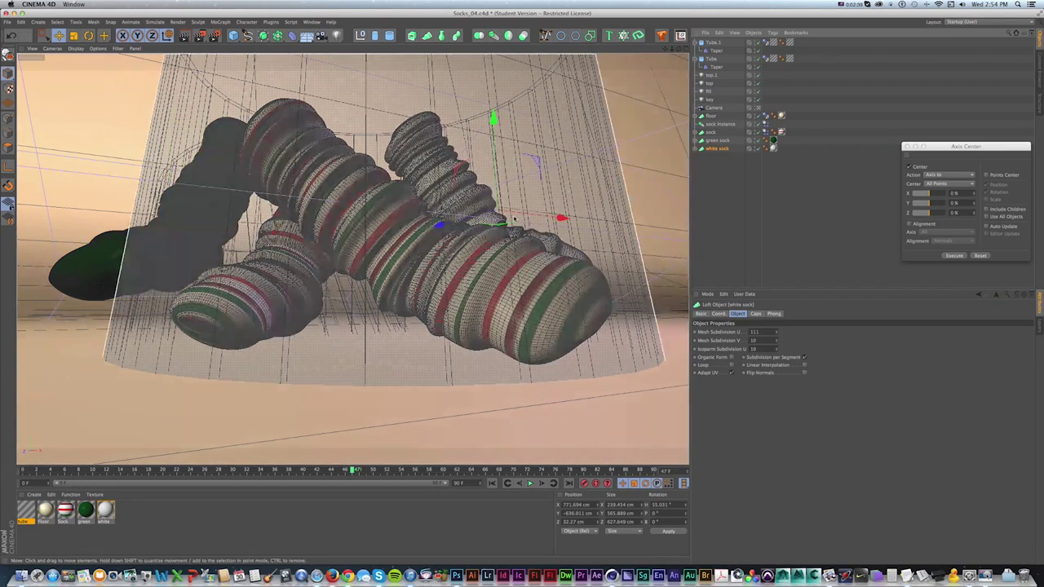
mouse_move(538, 214)
mouse_down()
mouse_move(548, 211)
mouse_move(523, 159)
mouse_move(561, 184)
mouse_move(539, 198)
mouse_up()
key(r)
key(e)
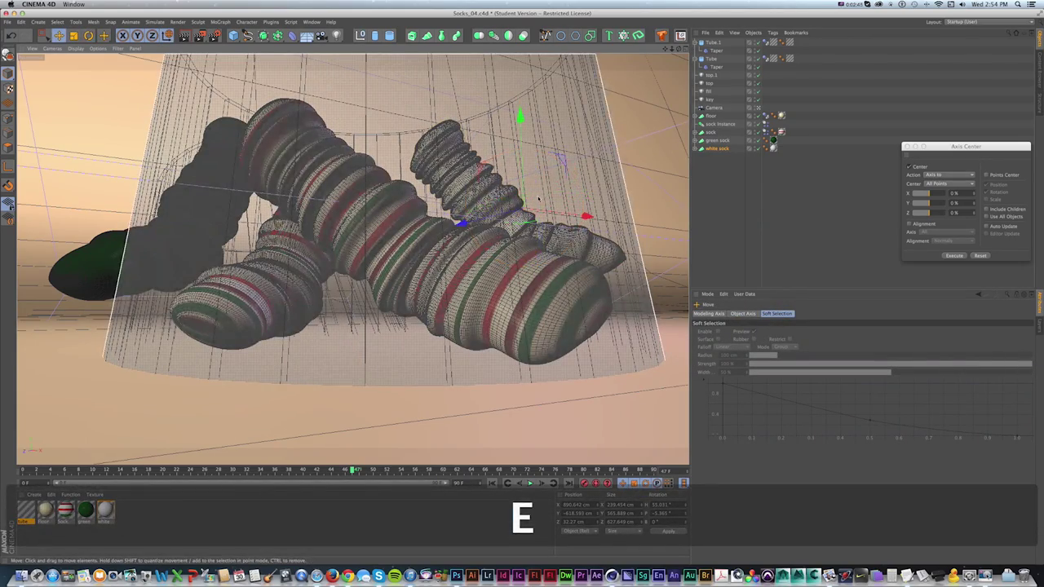
key(r)
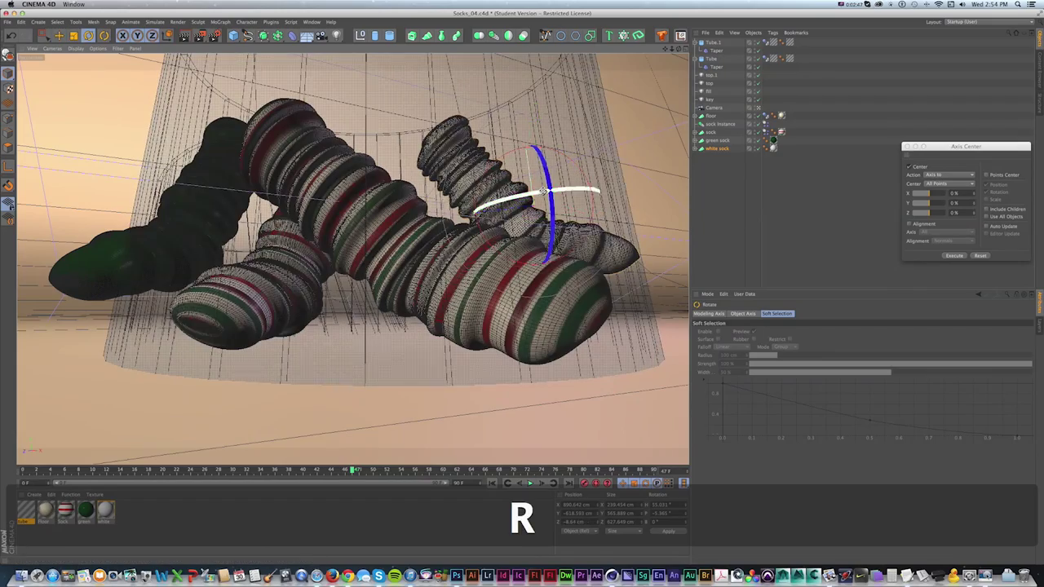
drag(502, 194, 482, 219)
key(e)
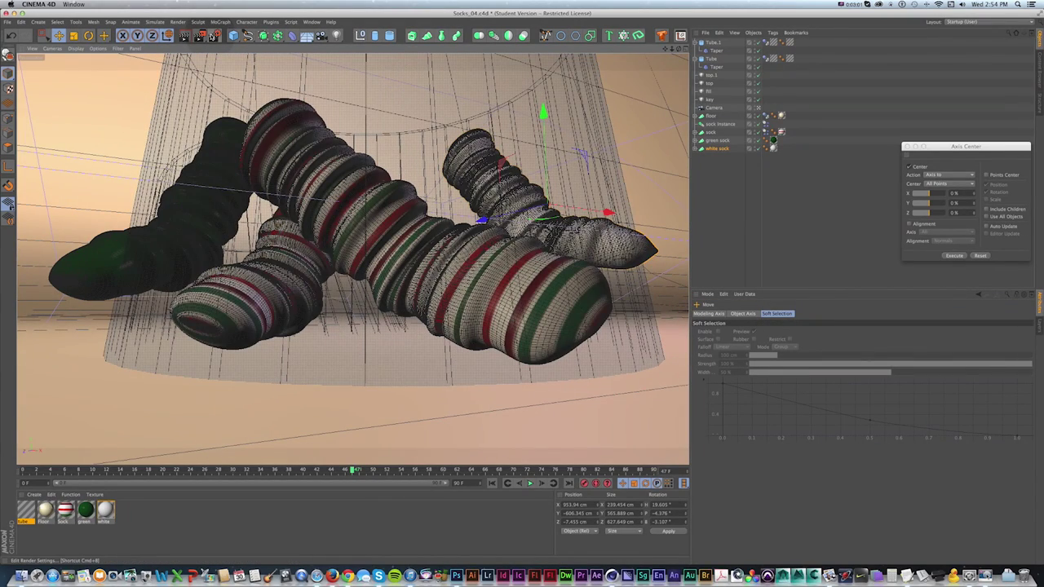
- Set the Global Illumination samples to High and render the scene to the Picture Viewer
click(214, 36)
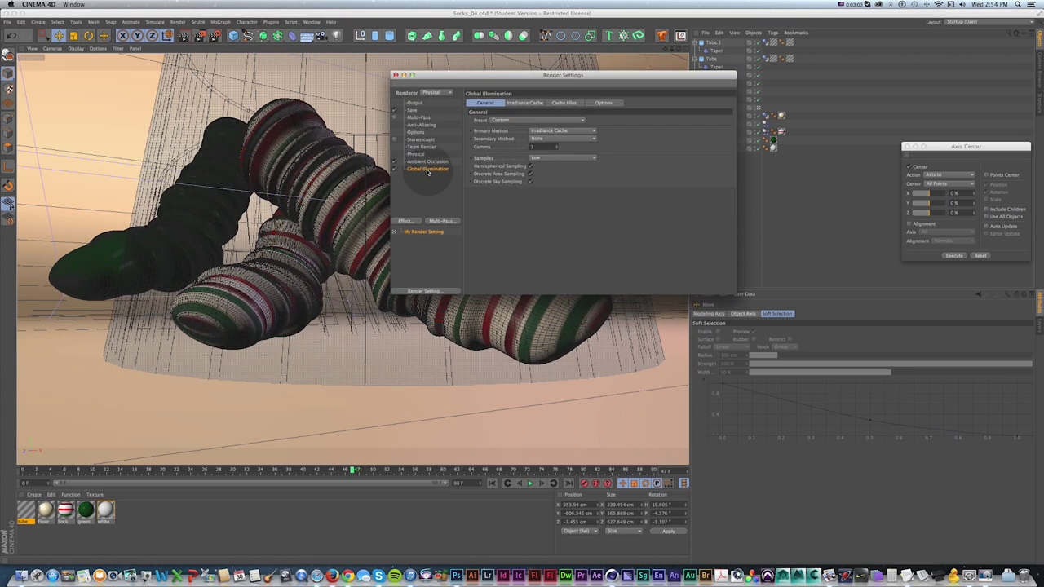
drag(563, 158, 571, 189)
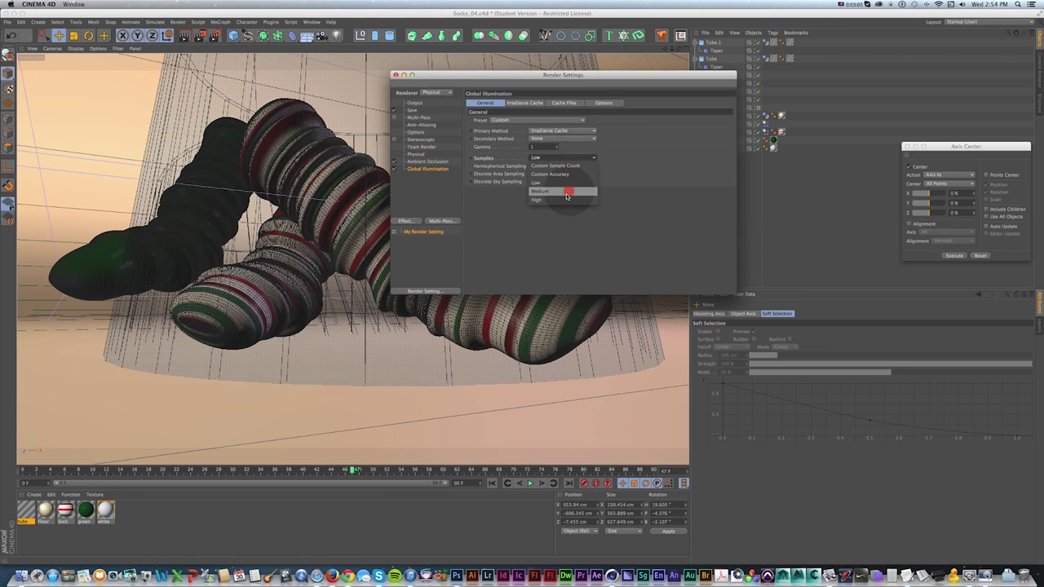
click(563, 200)
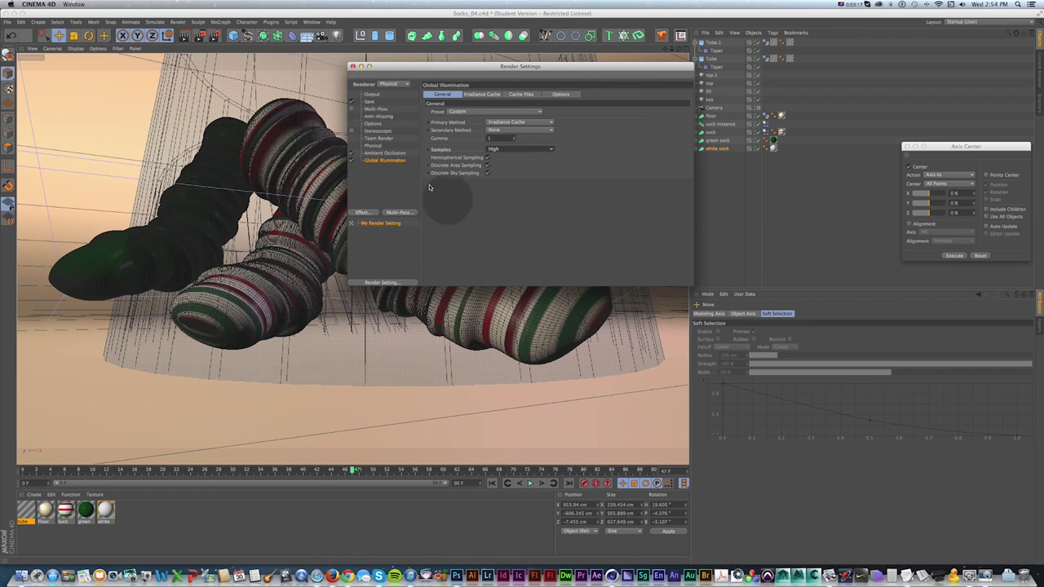
key(shift+r)
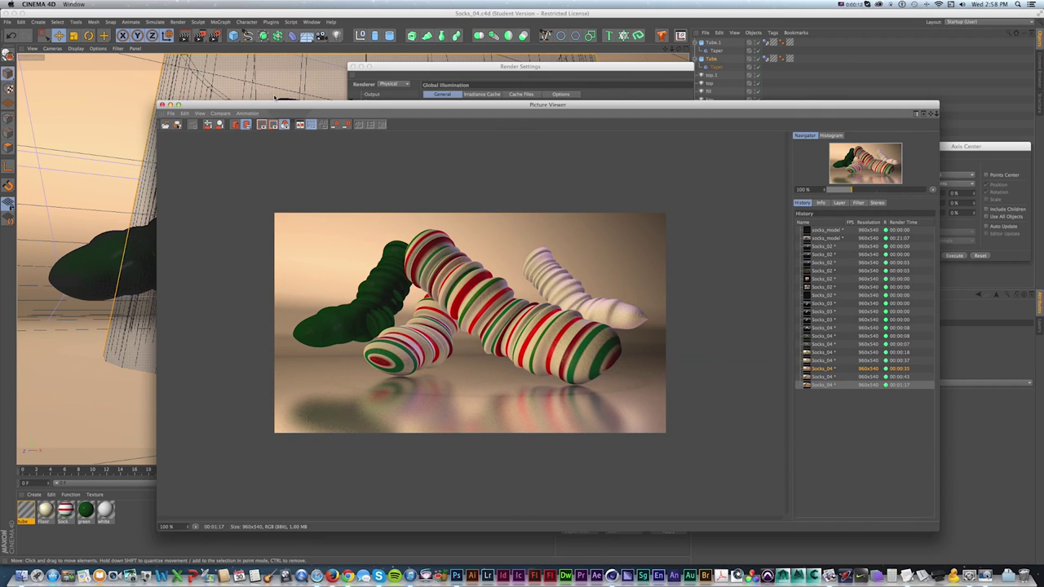
- Examine the finished high-sample render of the socks in the Picture Viewer
drag(256, 104, 251, 74)
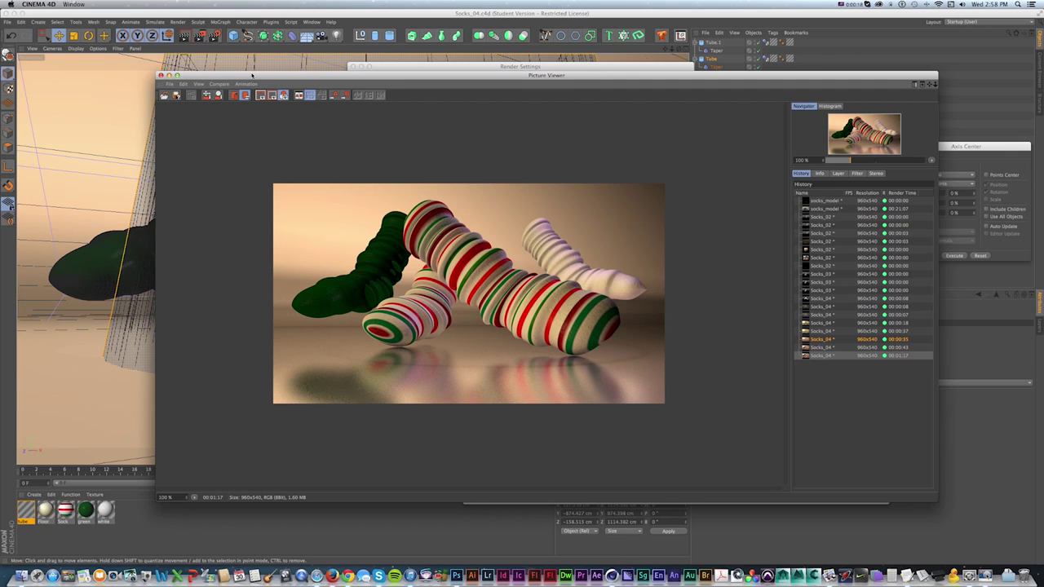
click(283, 96)
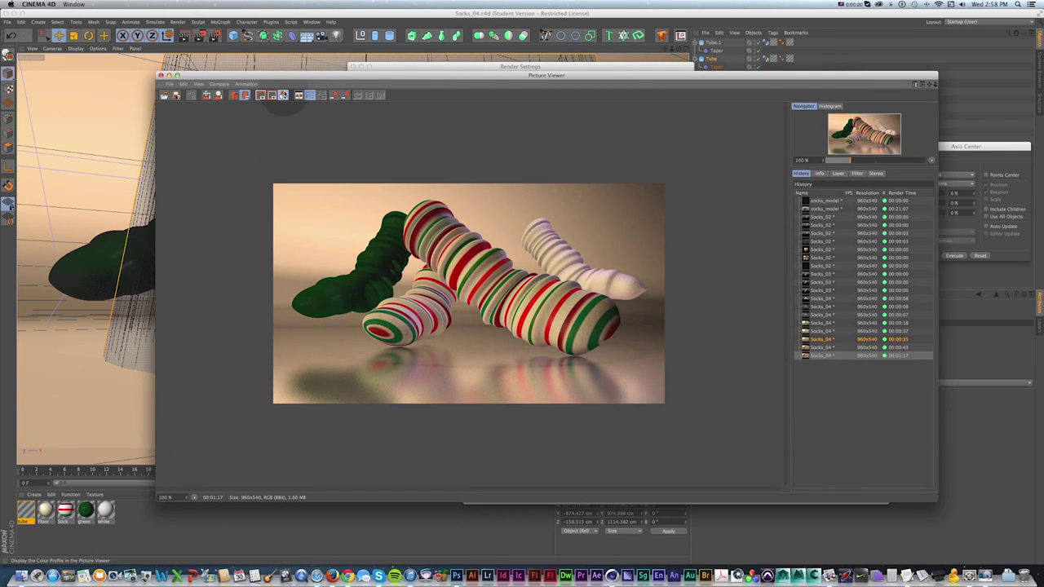
drag(301, 75, 307, 75)
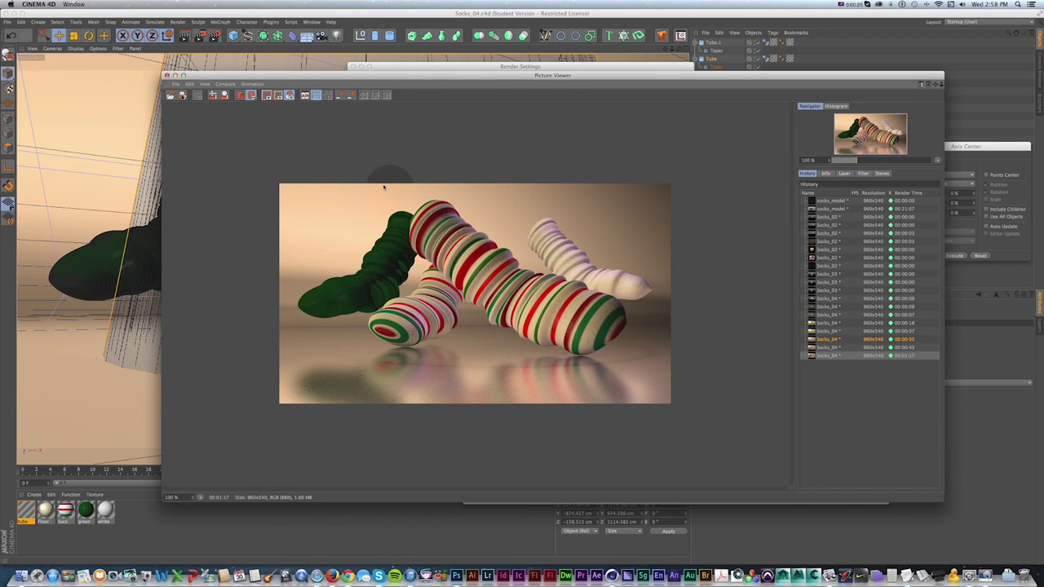
key(super)
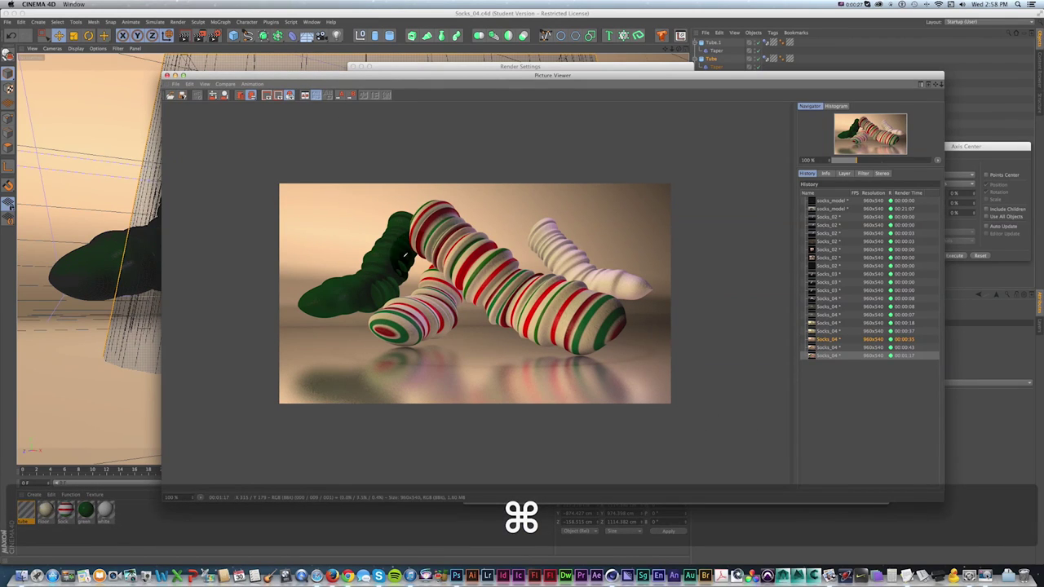
- Switch to Photoshop and enlarge the document window of socks_model_04.tif around the image
key(super+Tab)
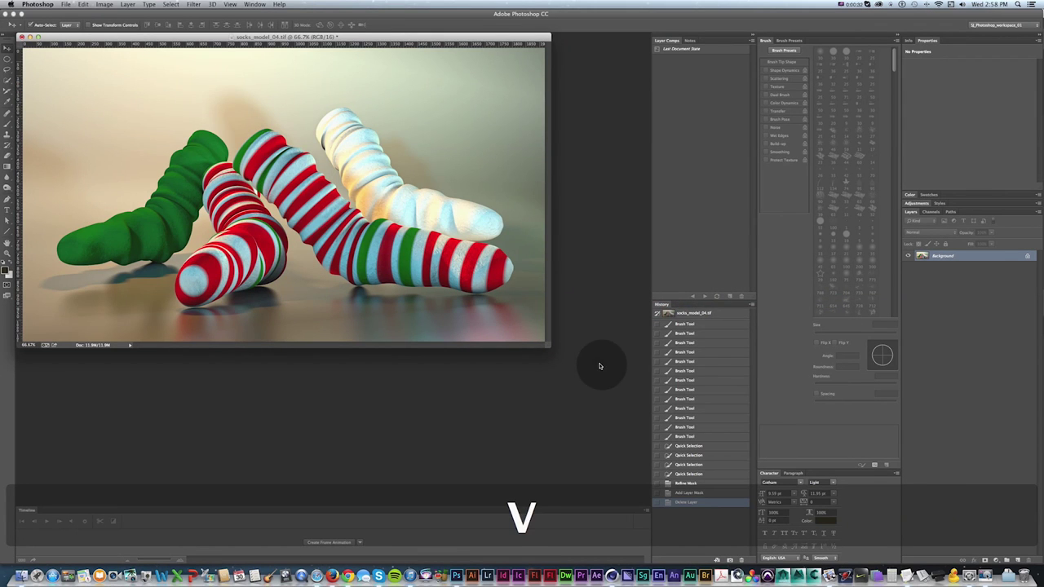
drag(549, 348, 631, 412)
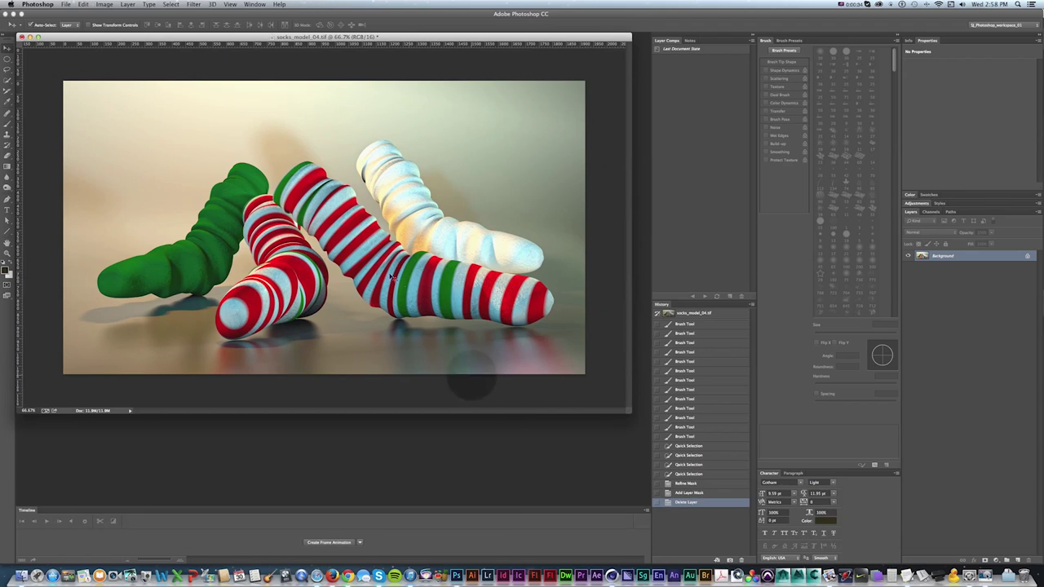
key(v)
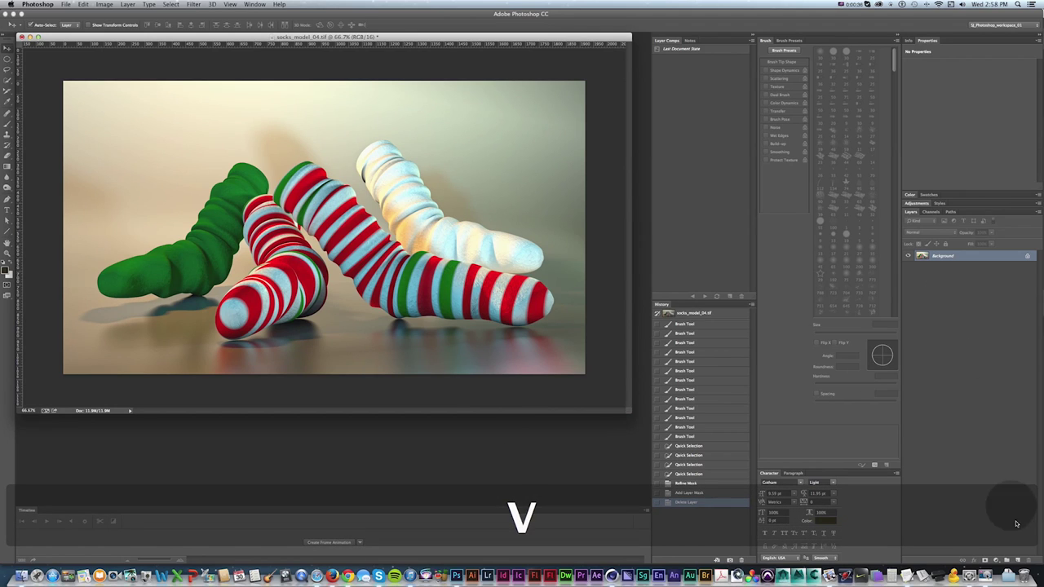
- Add a Curves adjustment layer with a contrast S-curve in RGB and a slightly raised Red channel
click(997, 562)
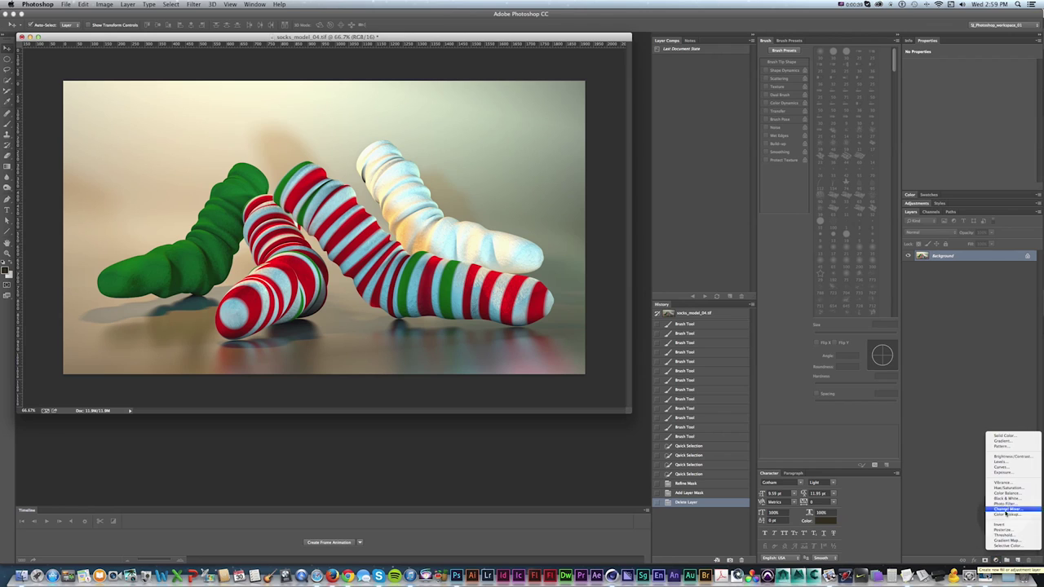
click(1008, 469)
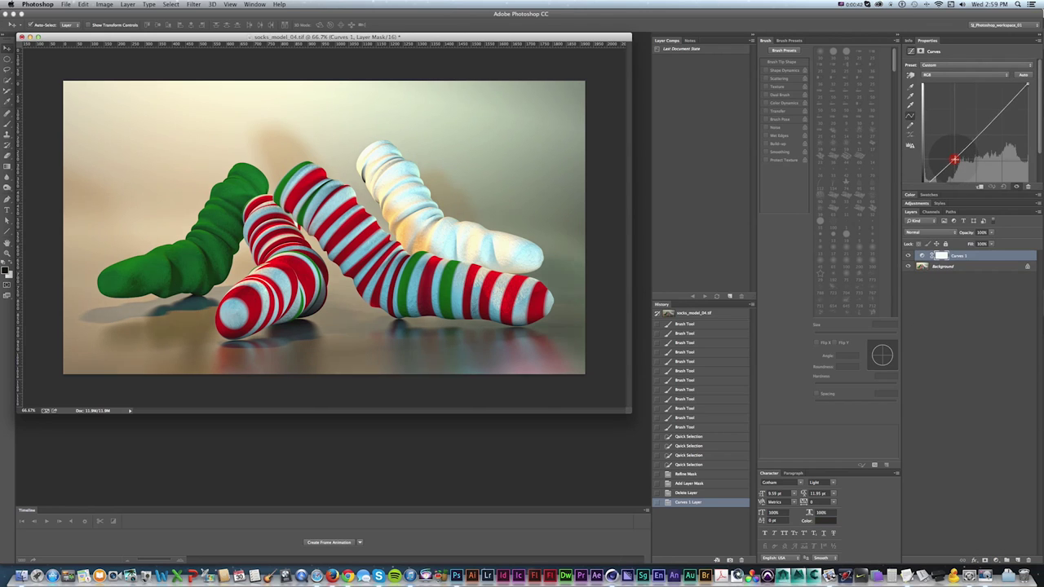
click(957, 159)
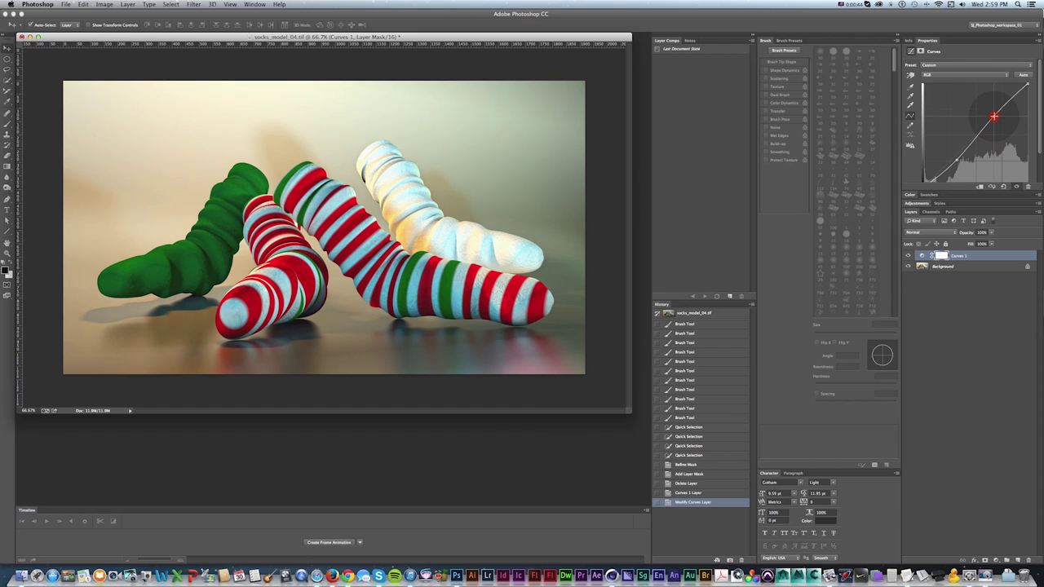
click(938, 75)
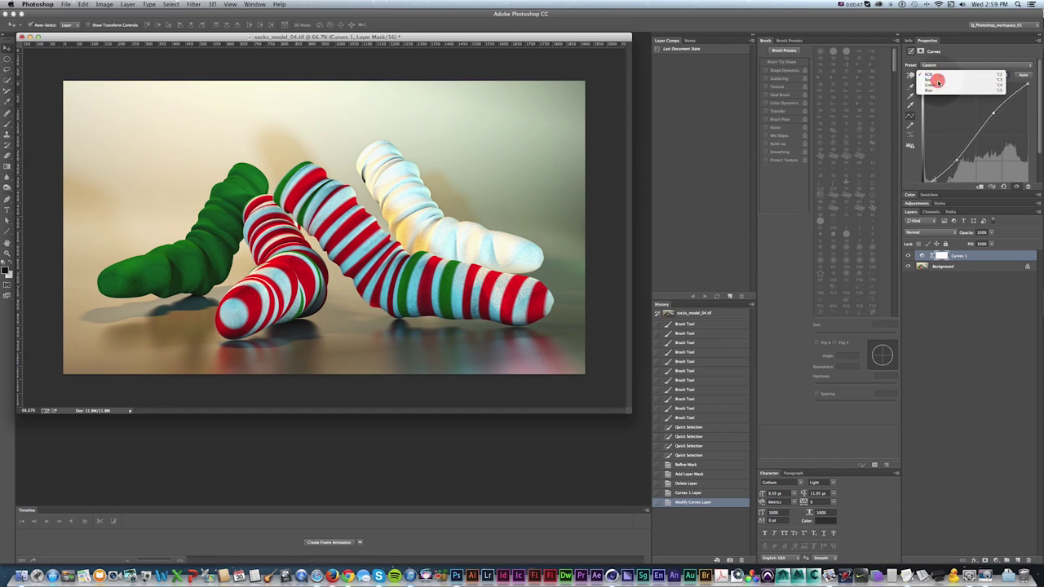
click(938, 83)
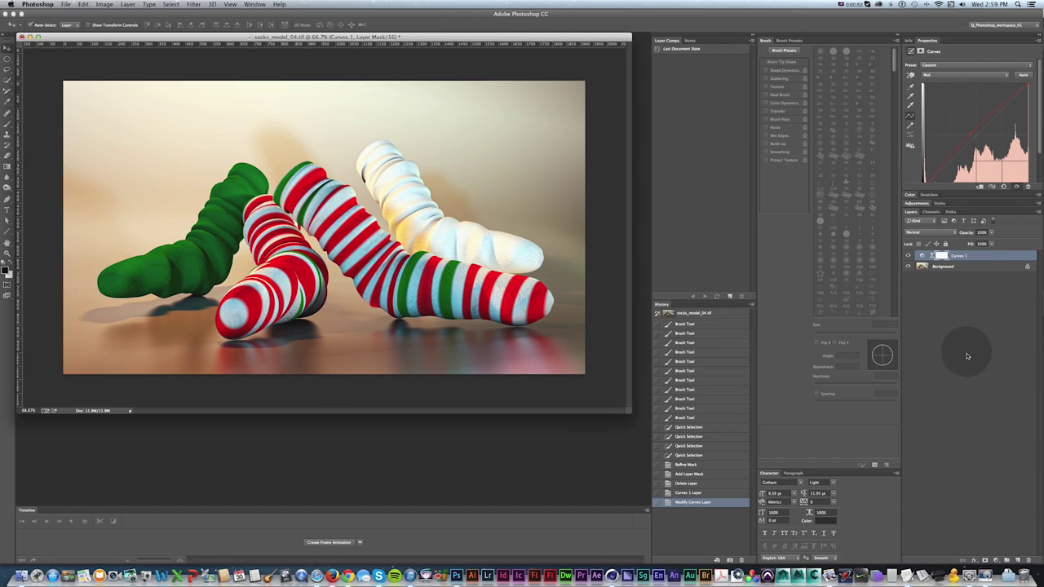
- Add a second Curves adjustment layer and darken the image by lowering the white point's output to 126
click(996, 562)
click(1004, 466)
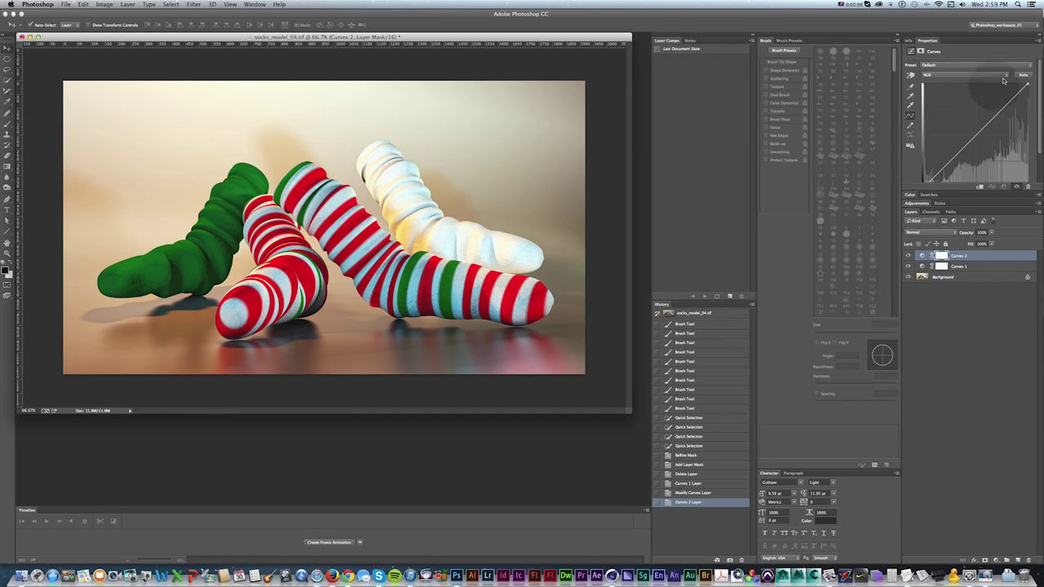
drag(963, 190, 963, 224)
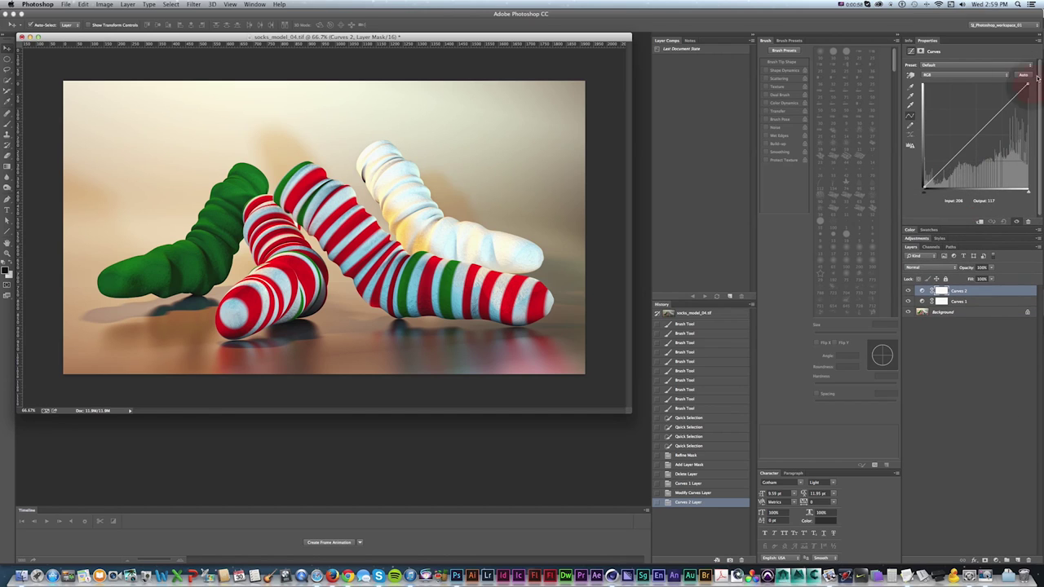
drag(1027, 92, 1035, 137)
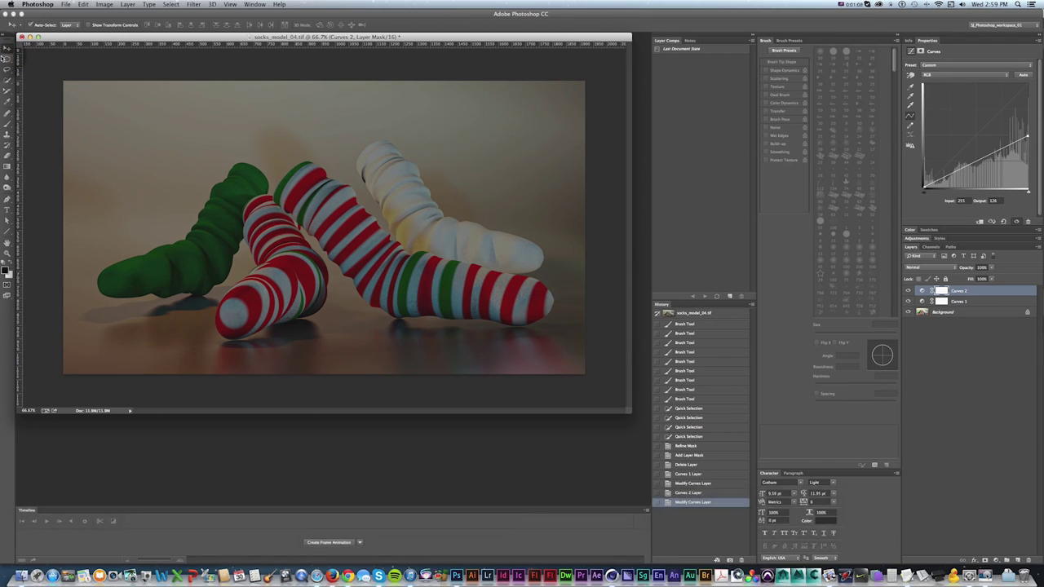
- Create a vignette by filling a large feathered elliptical selection with black on the darkening Curves layer's mask, and deselect
click(6, 59)
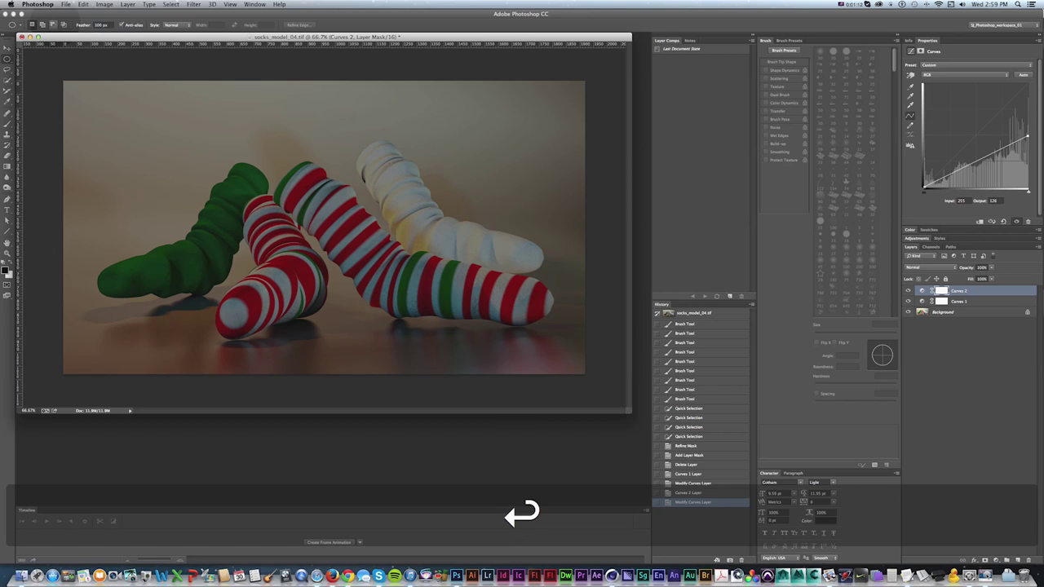
drag(63, 82, 581, 373)
click(83, 4)
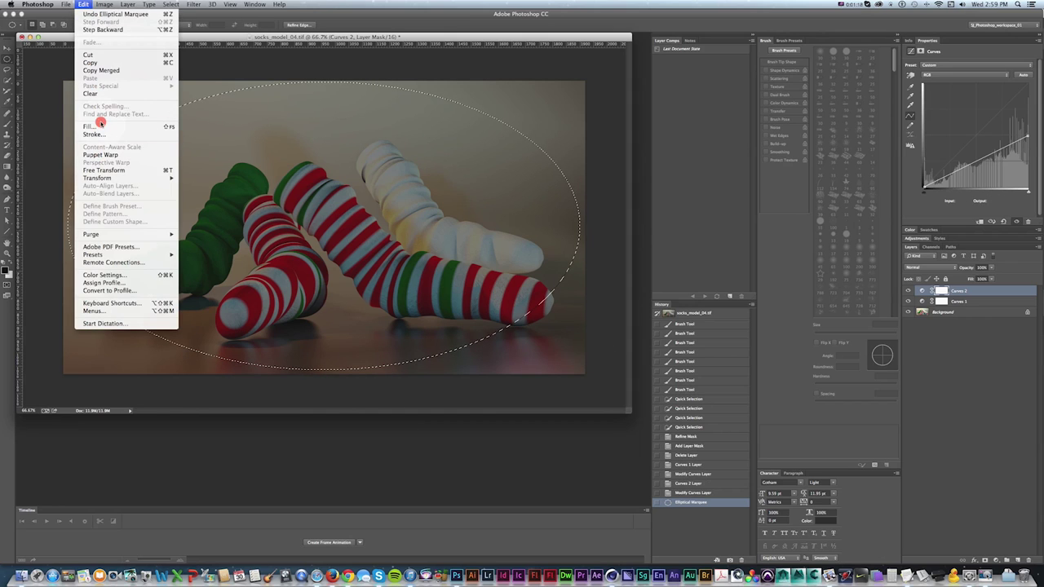
click(412, 144)
key(alt+BackSpace)
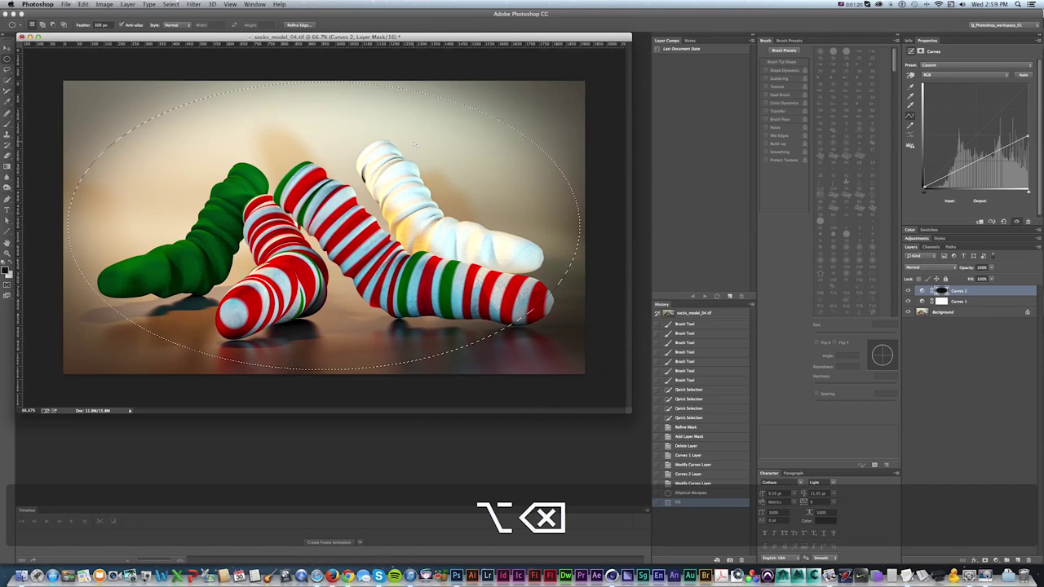
key(super+d)
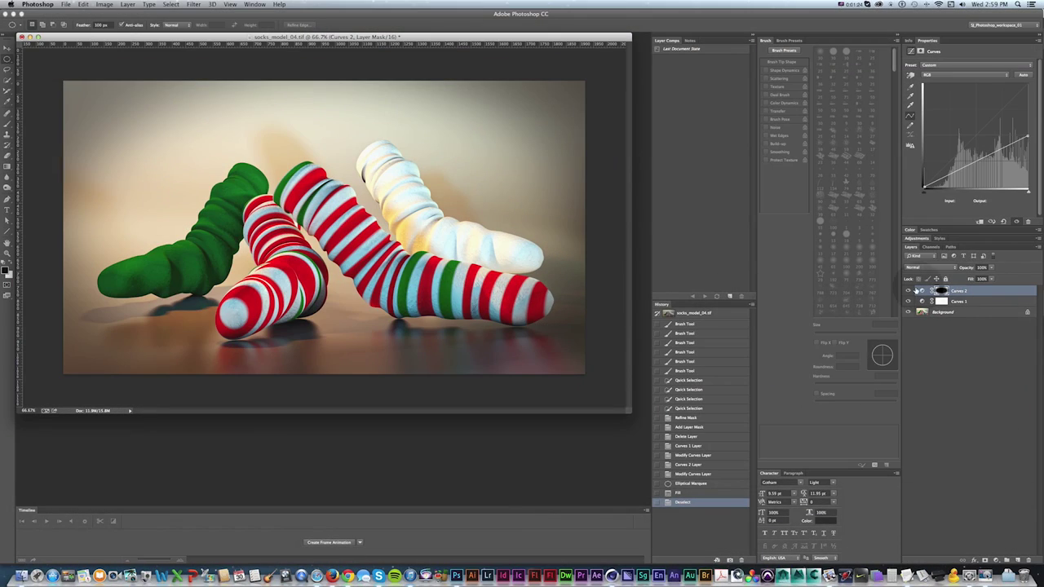
- Compare the image with the vignette layer off and on, and set the contrast Curves layer's white point output to 251
click(907, 292)
click(908, 292)
key(v)
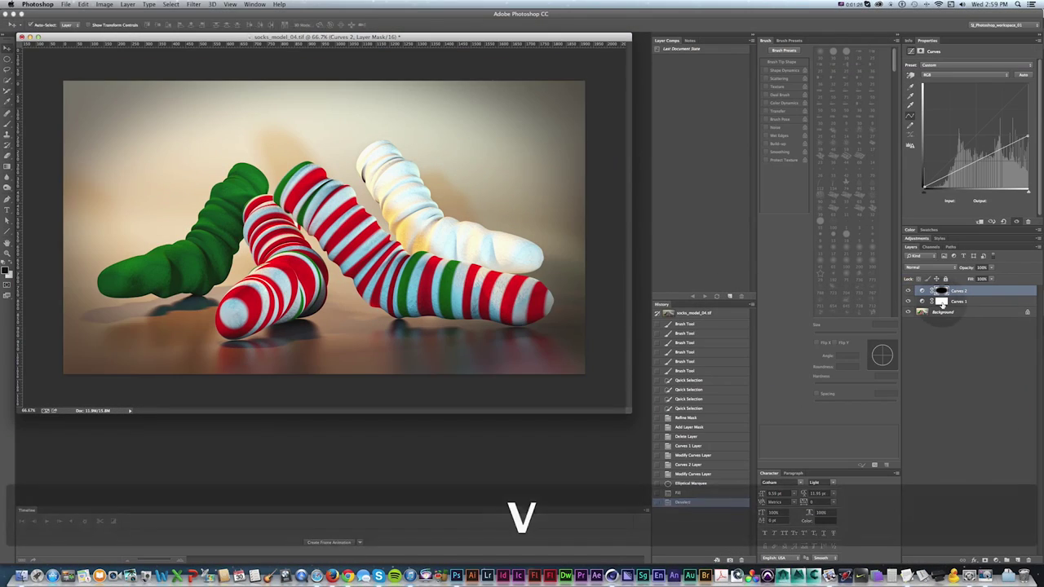
click(959, 302)
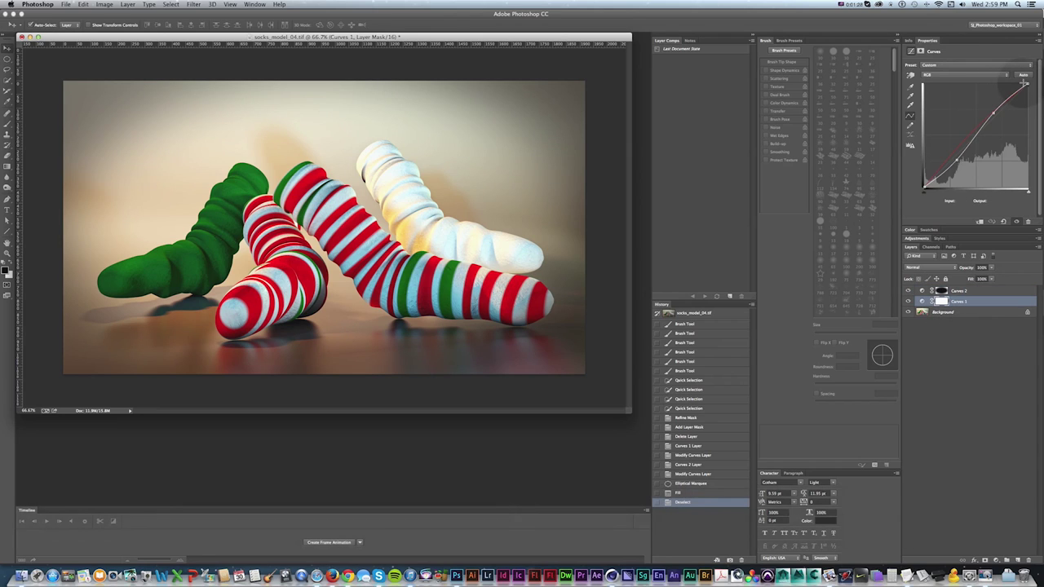
drag(1028, 87, 1027, 92)
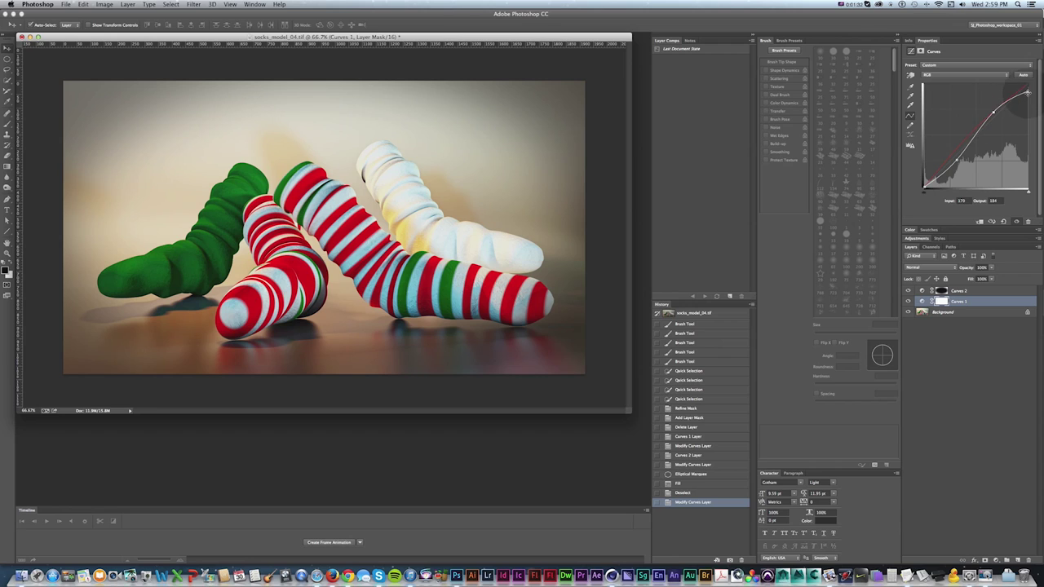
drag(1027, 89, 1028, 84)
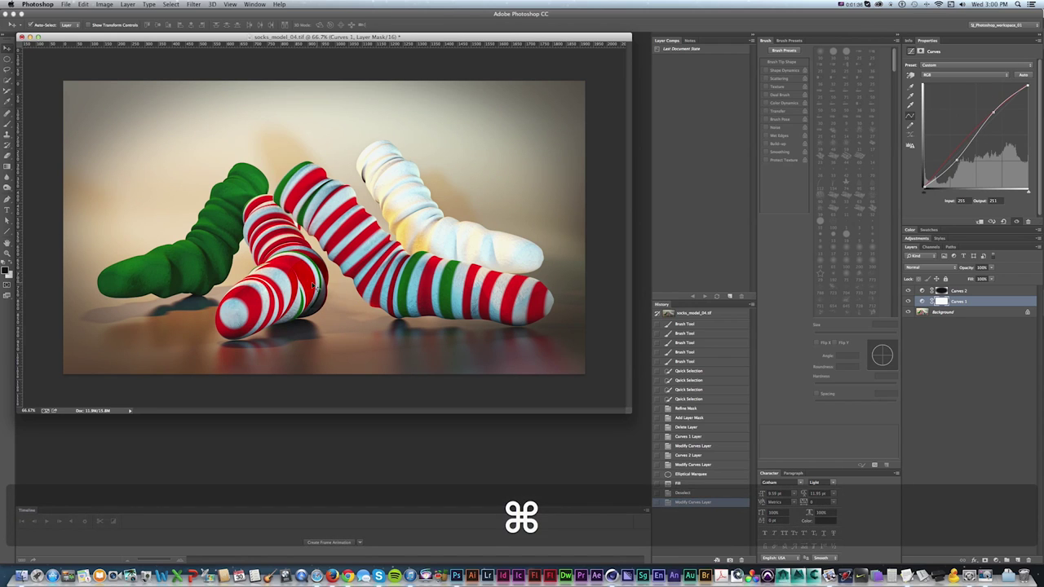
- Switch to Cinema 4D to look at the earlier sock render in the Picture Viewer, and return to Photoshop
key(super+Tab)
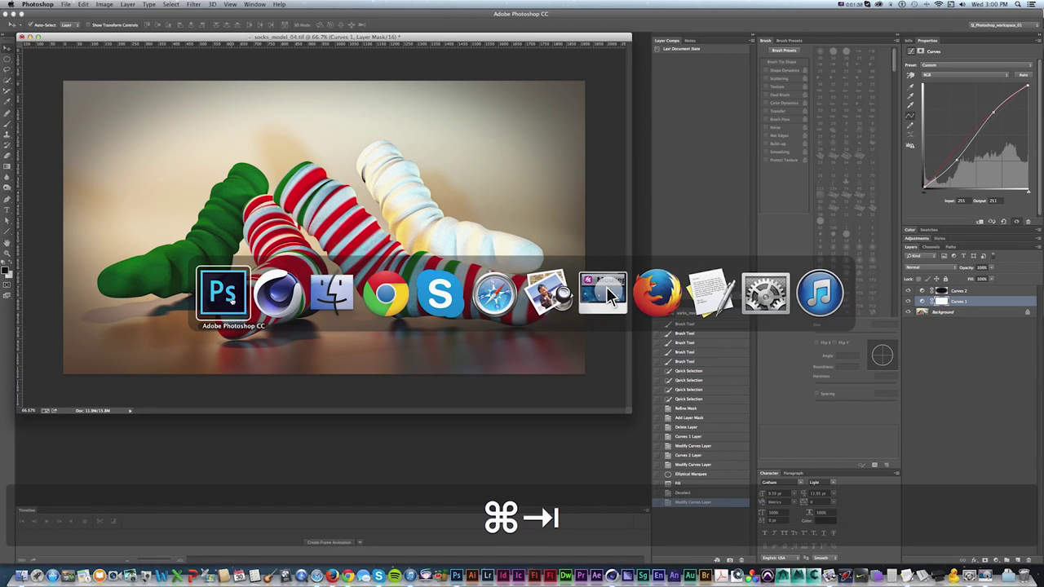
click(282, 297)
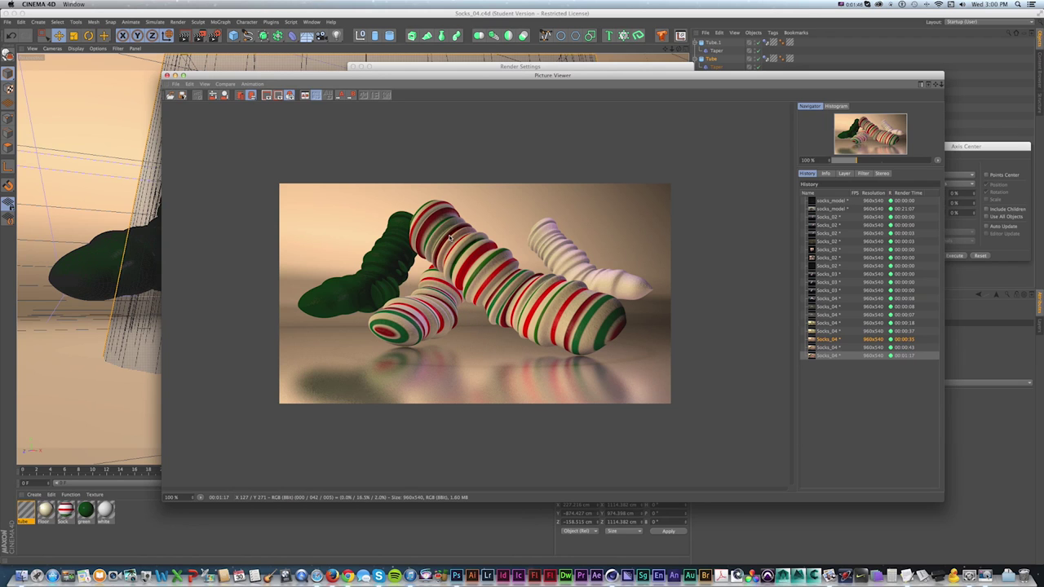
key(super+Tab)
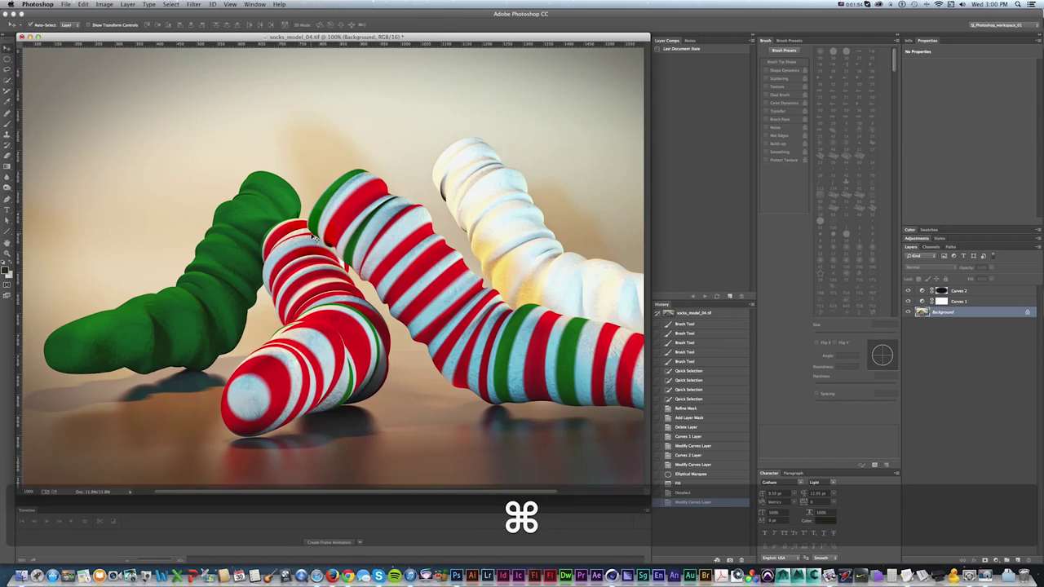
- Add an empty layer directly above the Background and choose a near-black foreground color for the Brush tool
key(super+minus)
key(v)
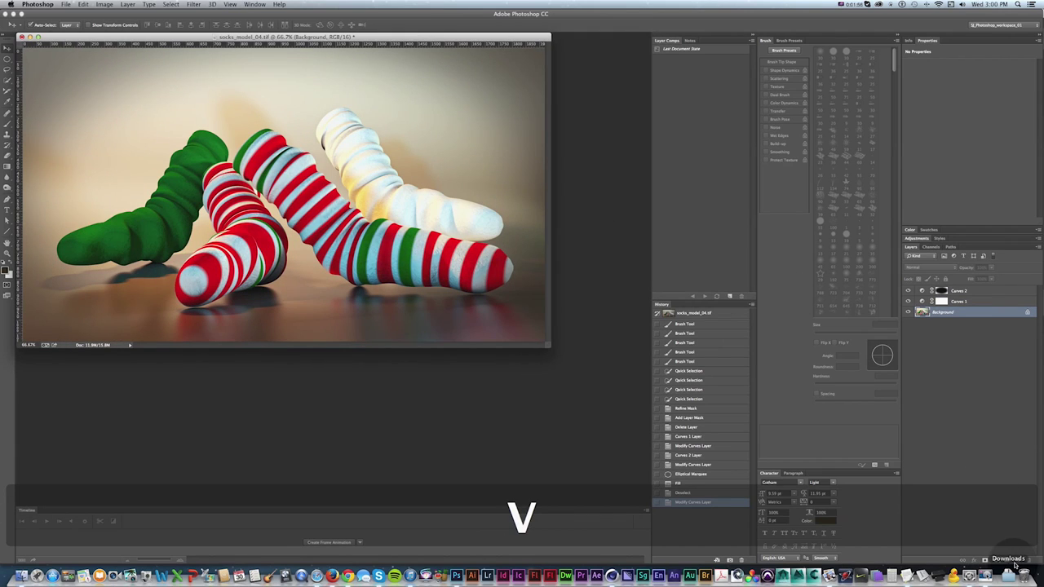
click(1017, 561)
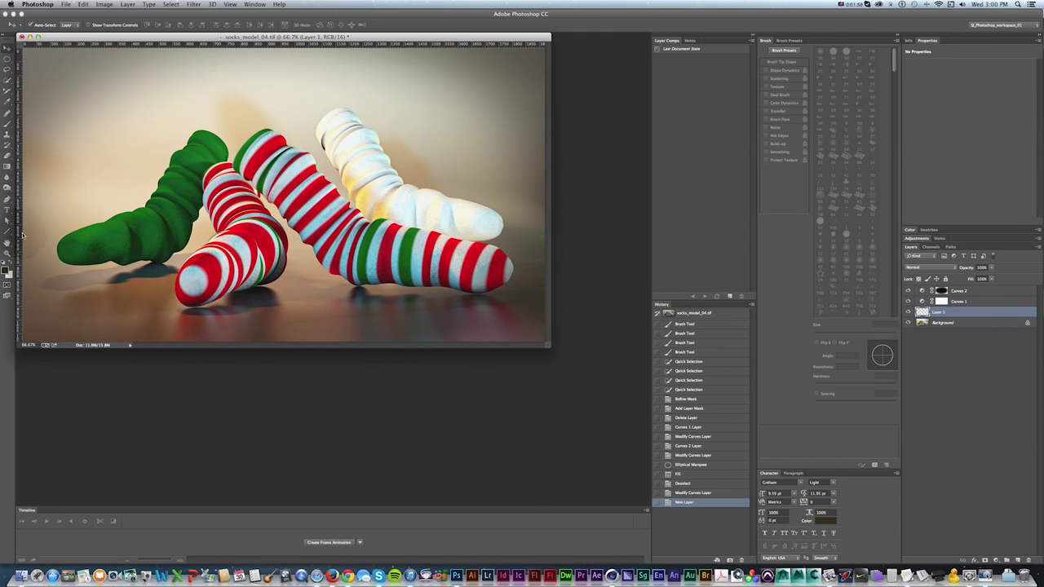
key(b)
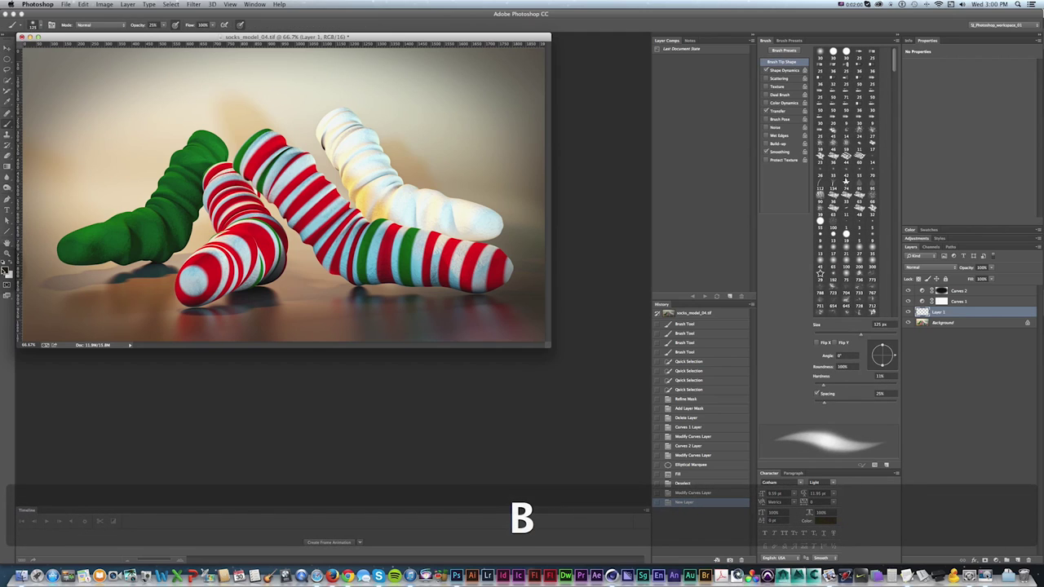
click(37, 24)
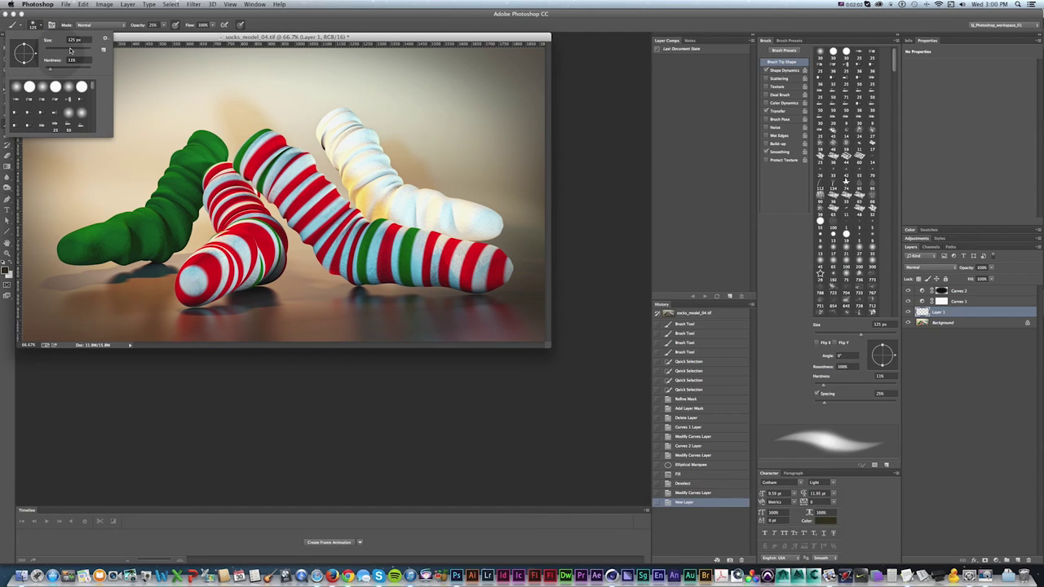
drag(131, 41, 193, 76)
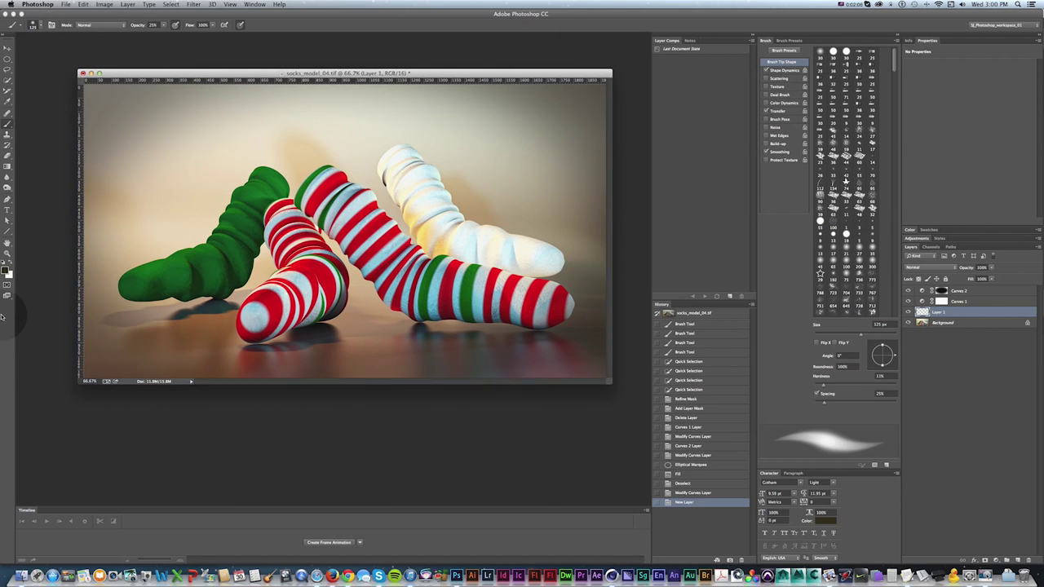
click(5, 271)
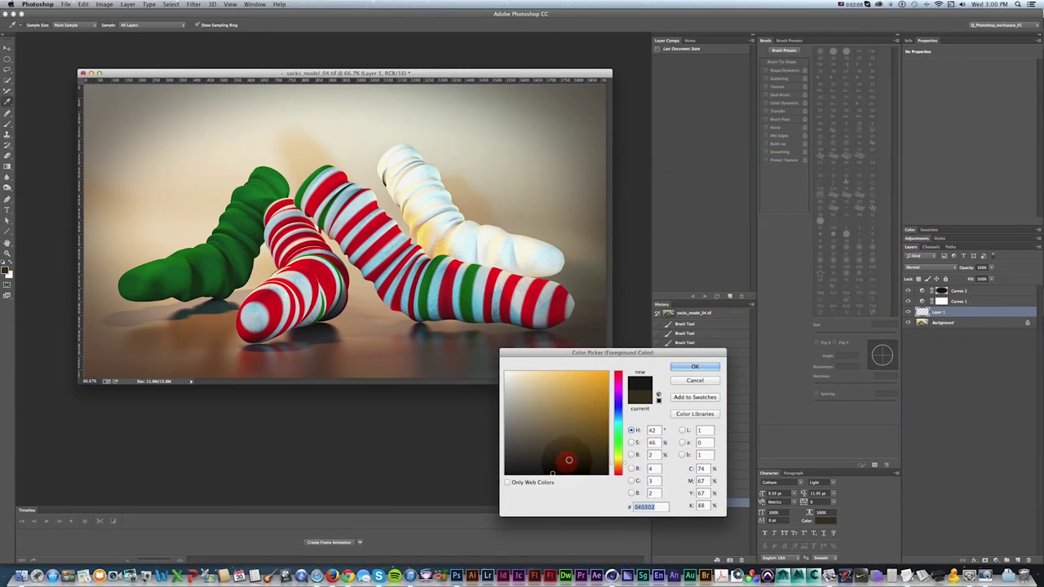
click(692, 368)
- Paint a soft shadow at 25% opacity with a 250 px brush over the front striped sock where the other striped sock overhangs it
key(f)
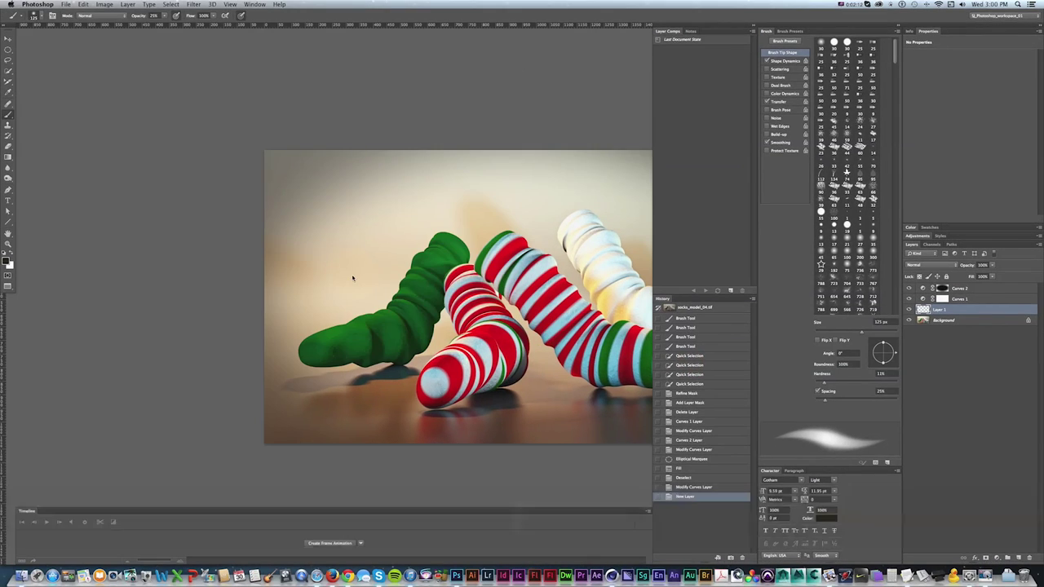
key(z)
click(425, 300)
drag(436, 310, 282, 293)
key(b)
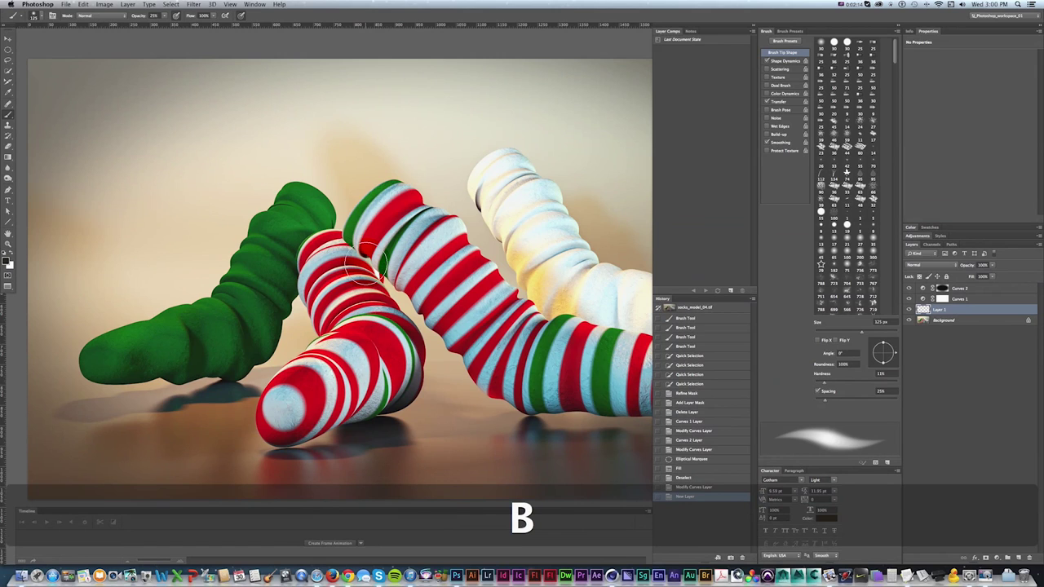
key(2)
key(5)
click(366, 251)
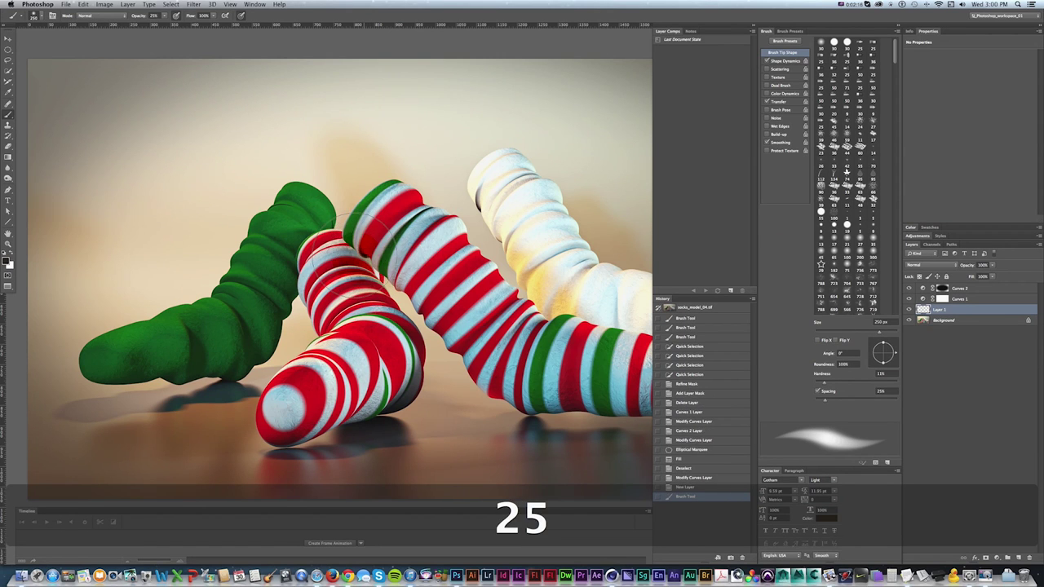
click(353, 251)
click(355, 248)
click(379, 269)
click(396, 303)
click(411, 318)
click(413, 326)
click(356, 228)
click(350, 236)
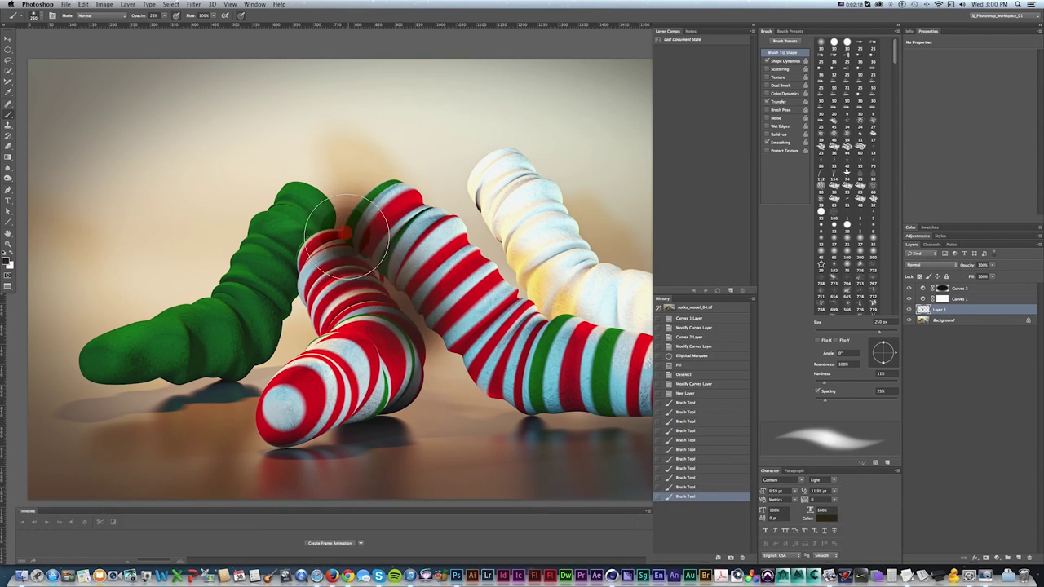
click(379, 271)
click(406, 321)
click(409, 335)
click(415, 339)
click(391, 288)
click(357, 251)
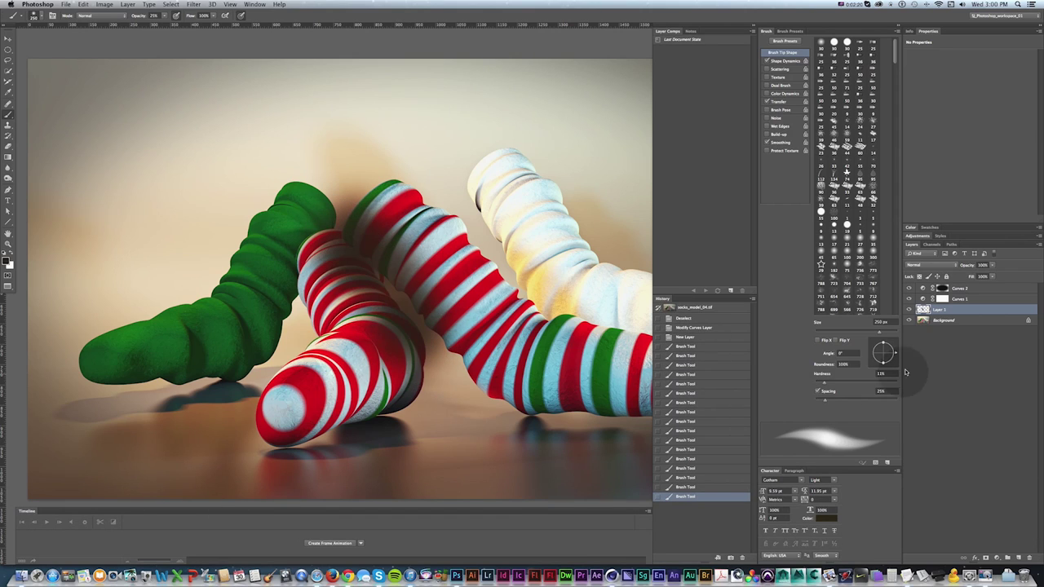
- Select the shaded part of the front striped sock on the Background layer with the Quick Selection tool
click(934, 323)
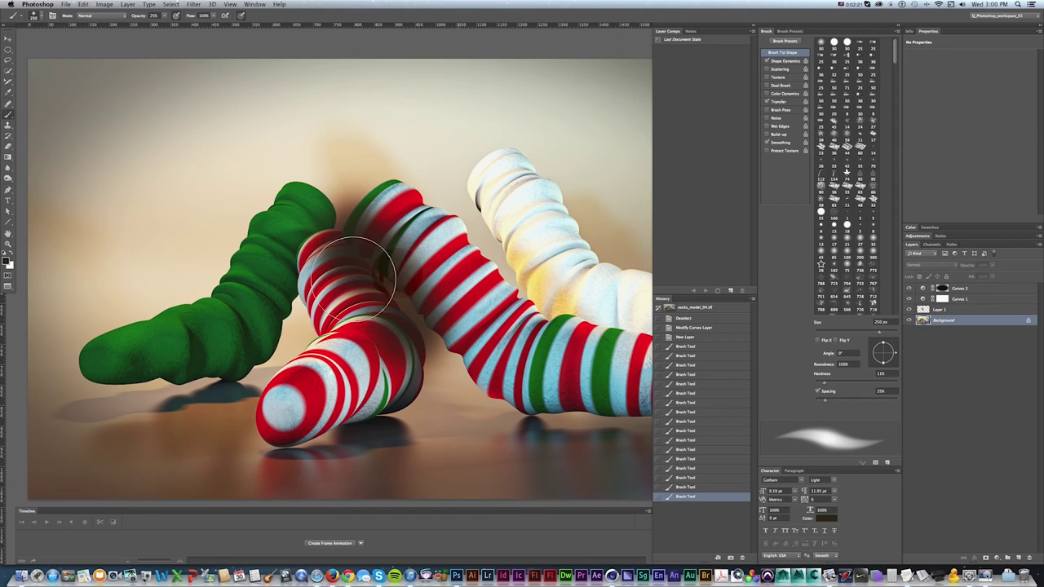
click(8, 71)
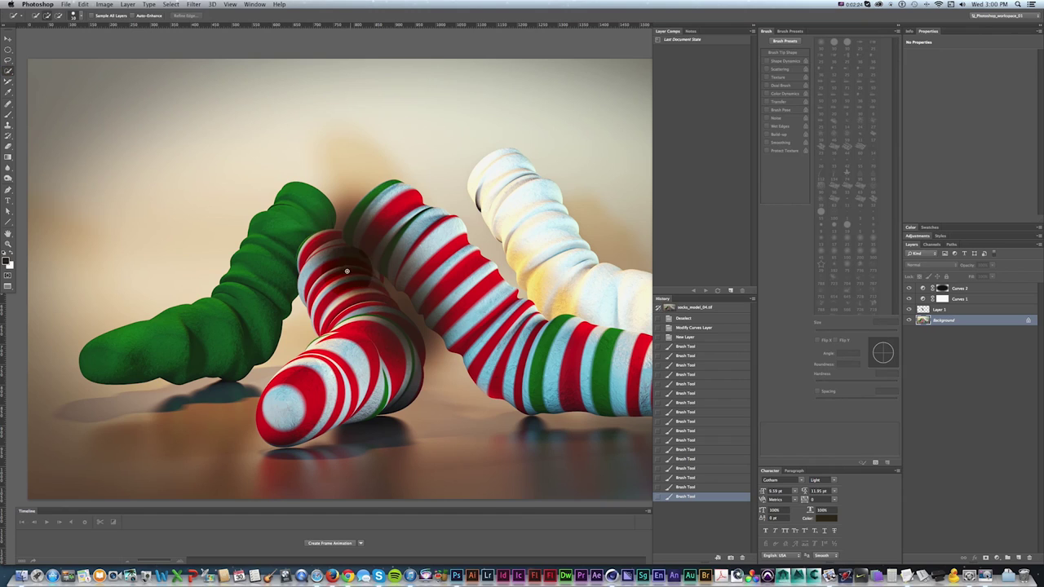
drag(340, 253, 412, 360)
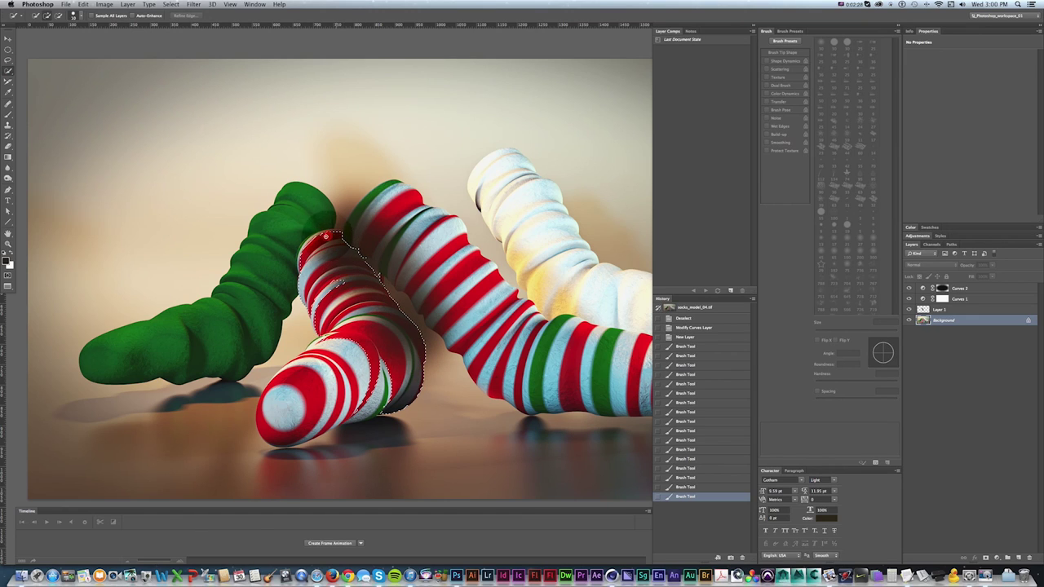
drag(311, 242, 465, 219)
- Correct the selection along the front sock's upper end and its borders with the green and neighboring striped socks
key(super+equal)
key(super+equal)
key(super+equal)
key(space)
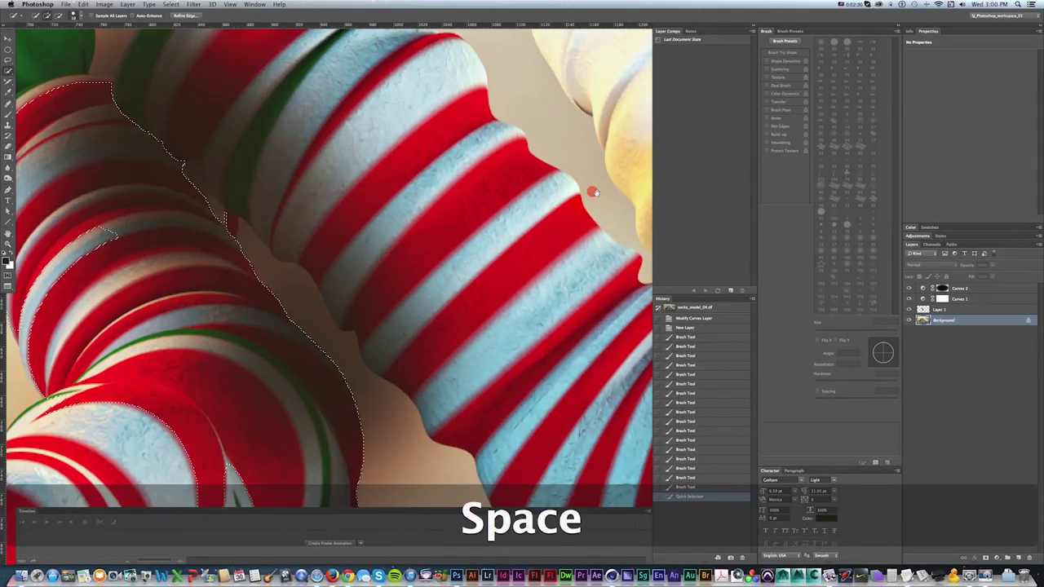
drag(376, 226, 461, 221)
mouse_move(294, 168)
alt+mouse_down()
mouse_move(204, 88)
mouse_move(103, 80)
mouse_move(80, 98)
alt+mouse_up()
mouse_move(88, 154)
mouse_down()
mouse_move(167, 274)
mouse_move(269, 307)
mouse_up()
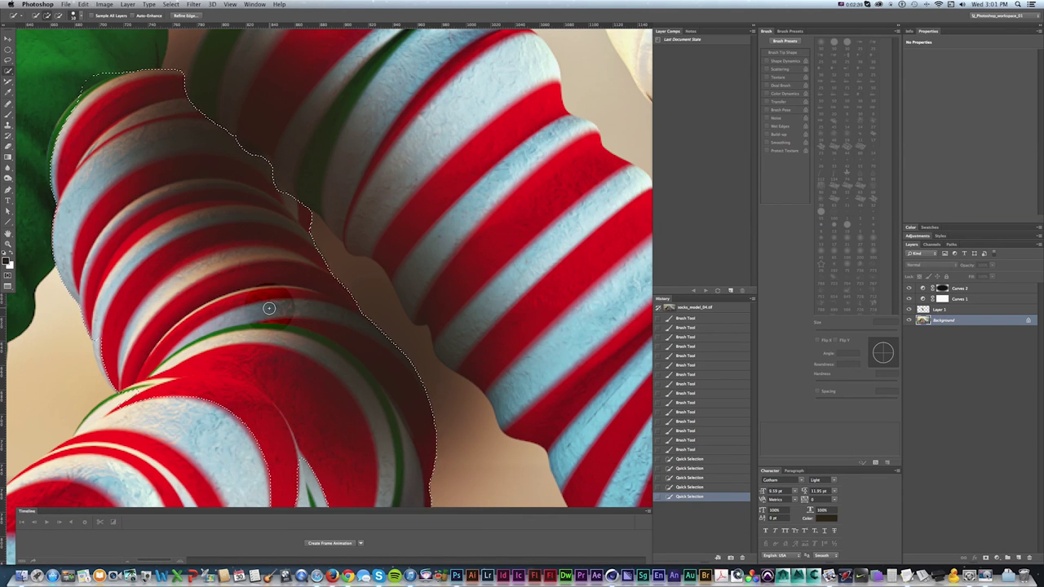
key(super+minus)
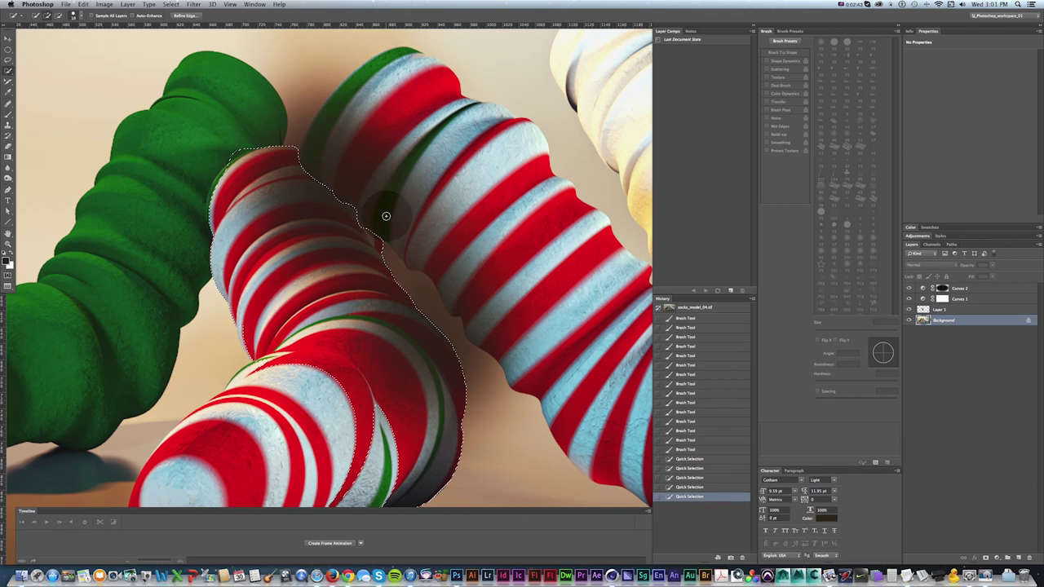
drag(413, 324, 431, 336)
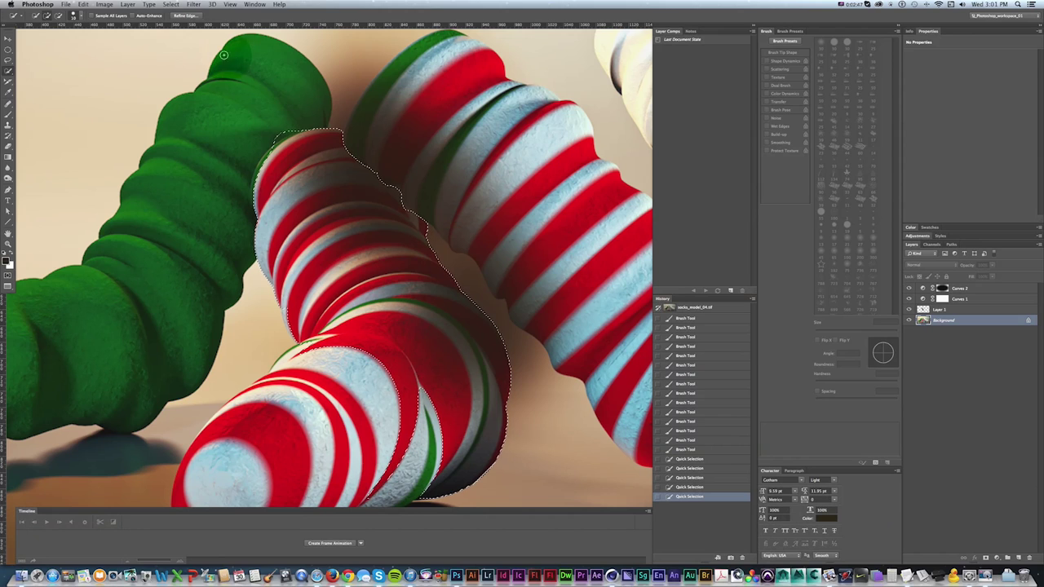
- Refine the sock selection's edge with Smooth 7, Feather 0 px and Shift Edge 0%
click(185, 16)
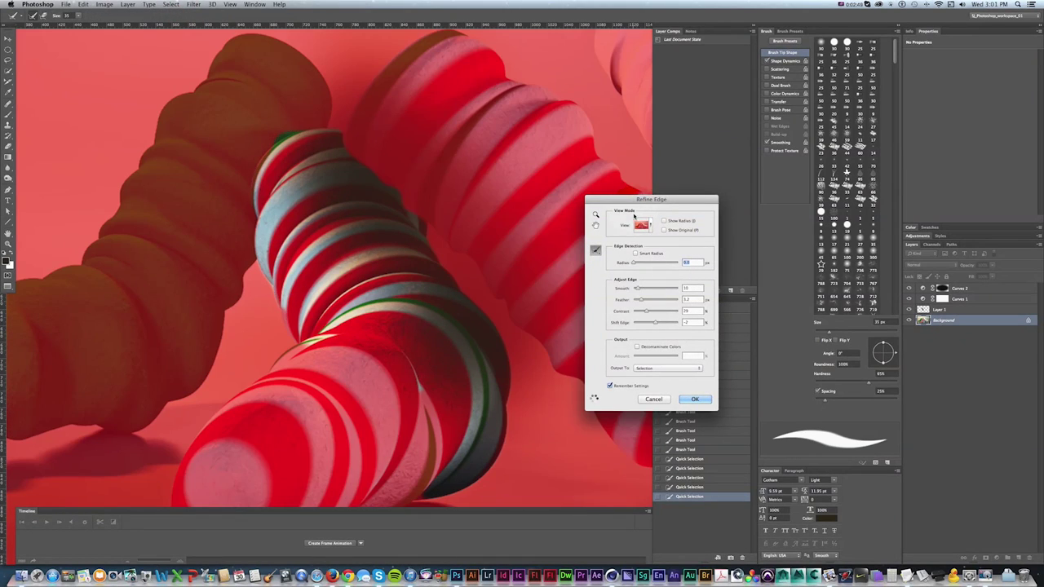
drag(619, 198, 531, 179)
click(561, 207)
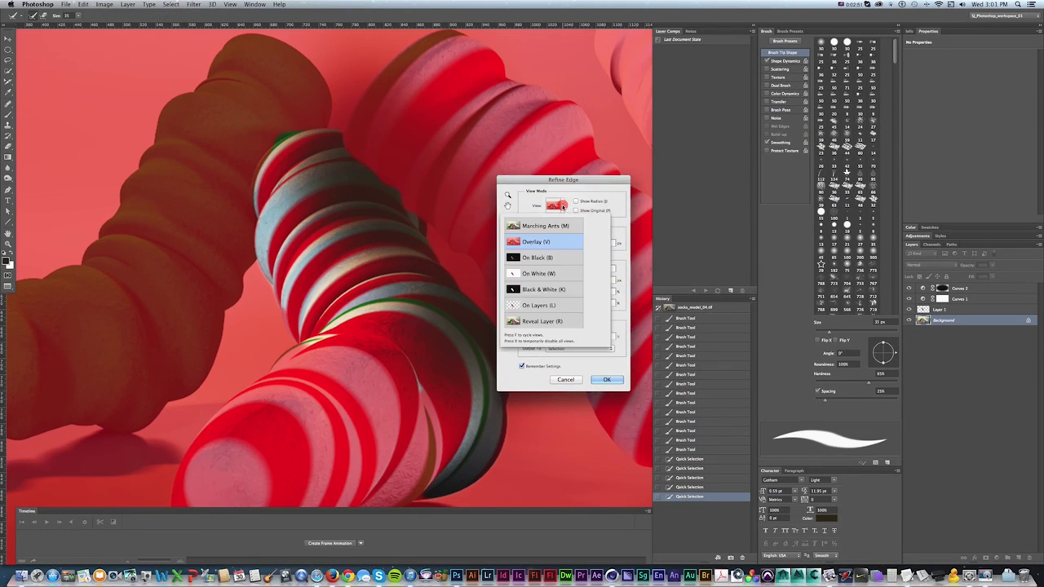
click(538, 196)
key(KP_0)
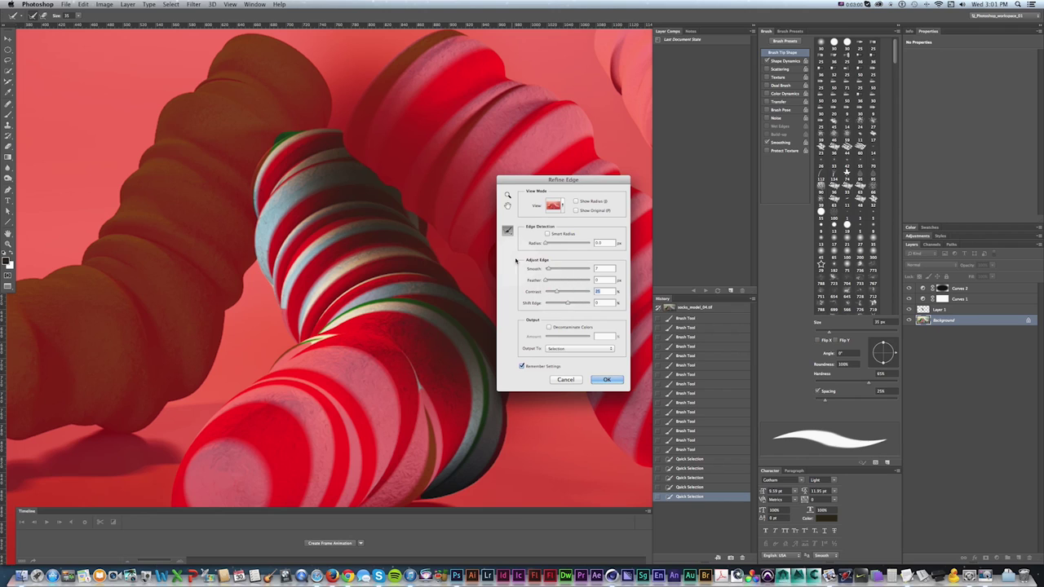
click(602, 381)
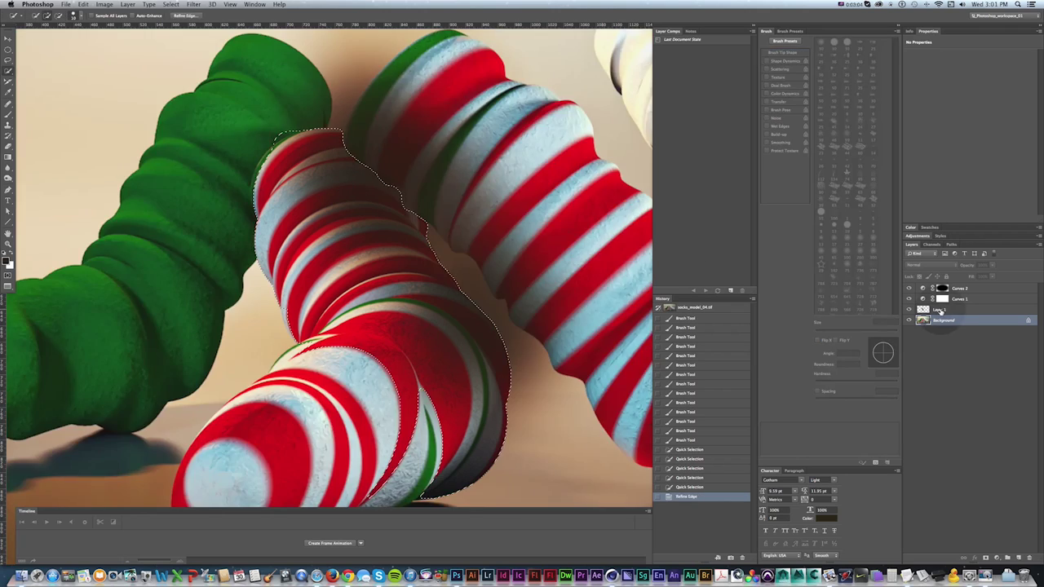
- Rename the painted layer "shadow" and mask it with the sock selection
double_click(939, 310)
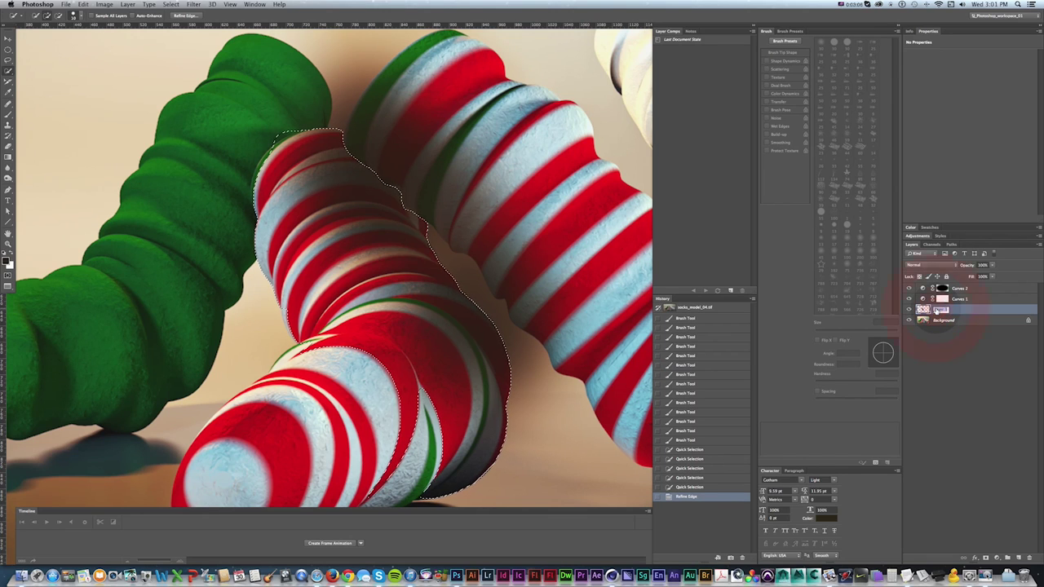
text(shadow)
key(Return)
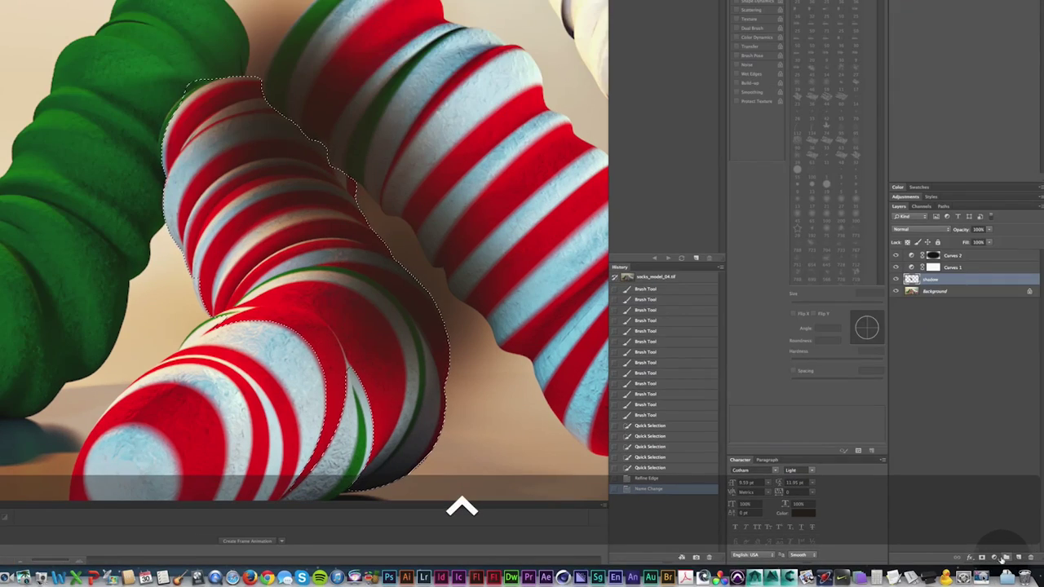
click(985, 558)
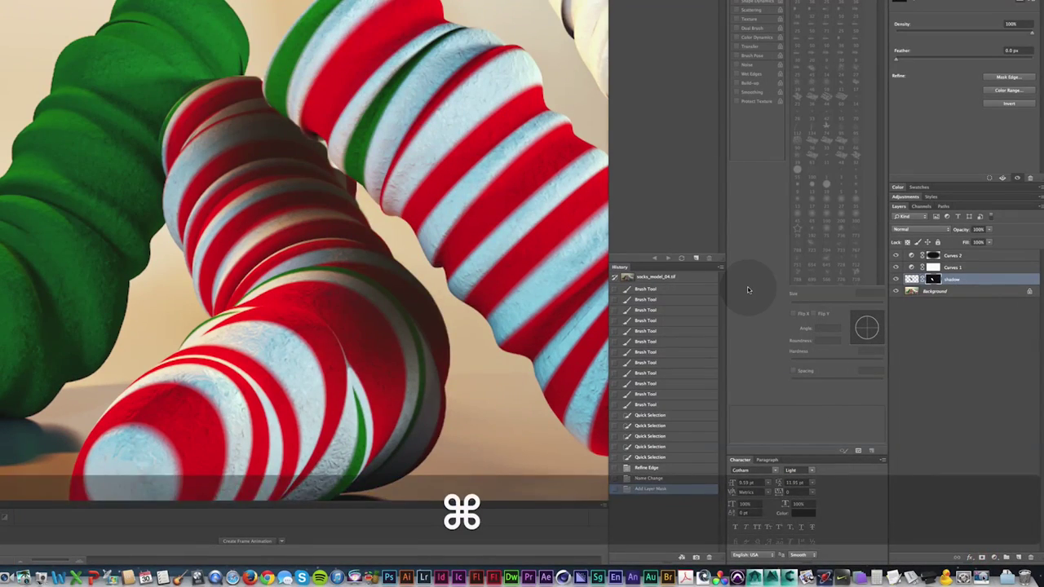
- Reduce the shadow layer's opacity to 50%
key(super+minus)
key(space)
drag(302, 182, 199, 162)
key(v)
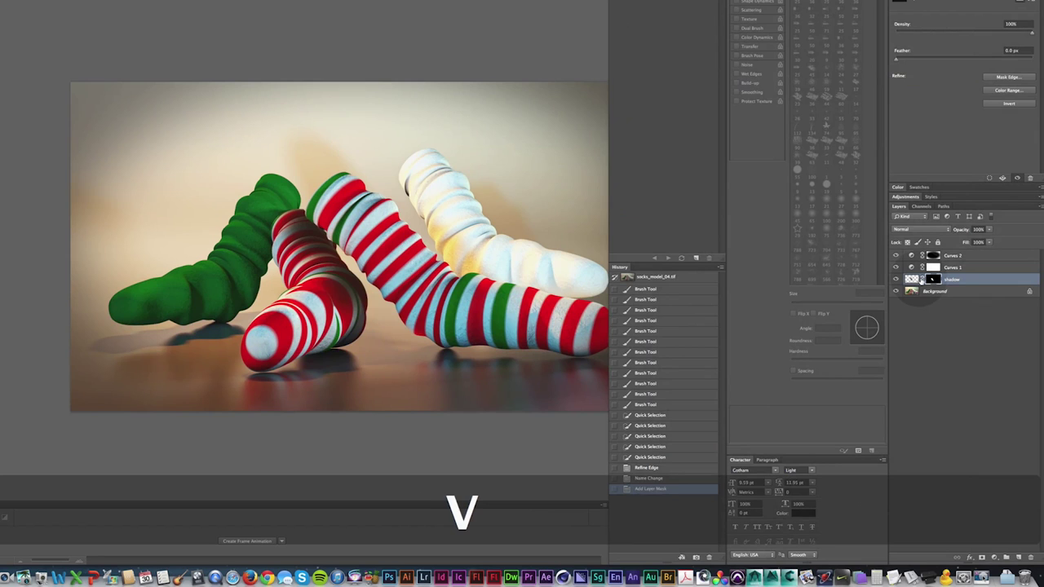
key(5)
key(5)
key(v)
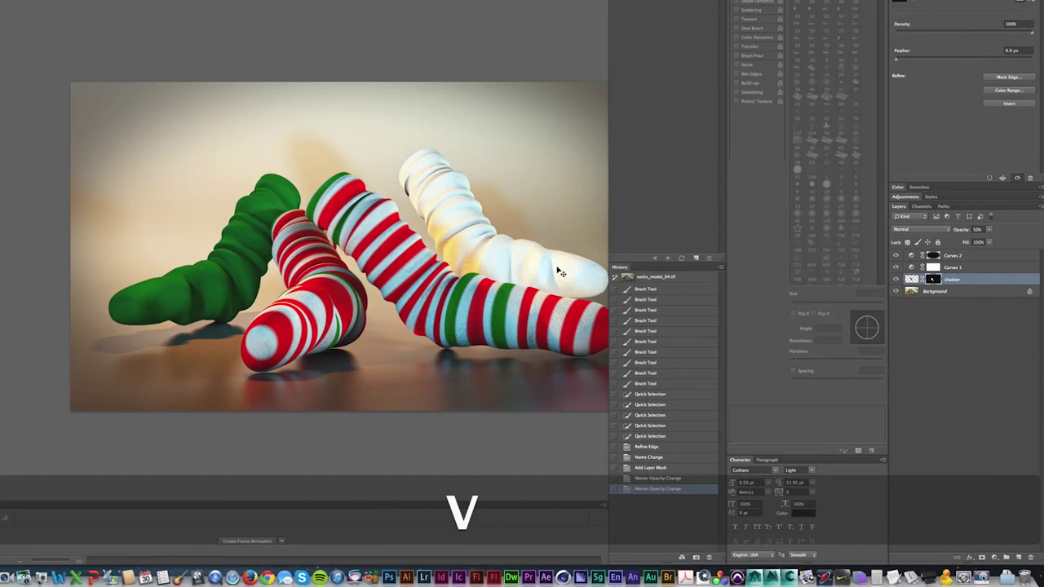
ctrl+scroll(732, 120, down, 3)
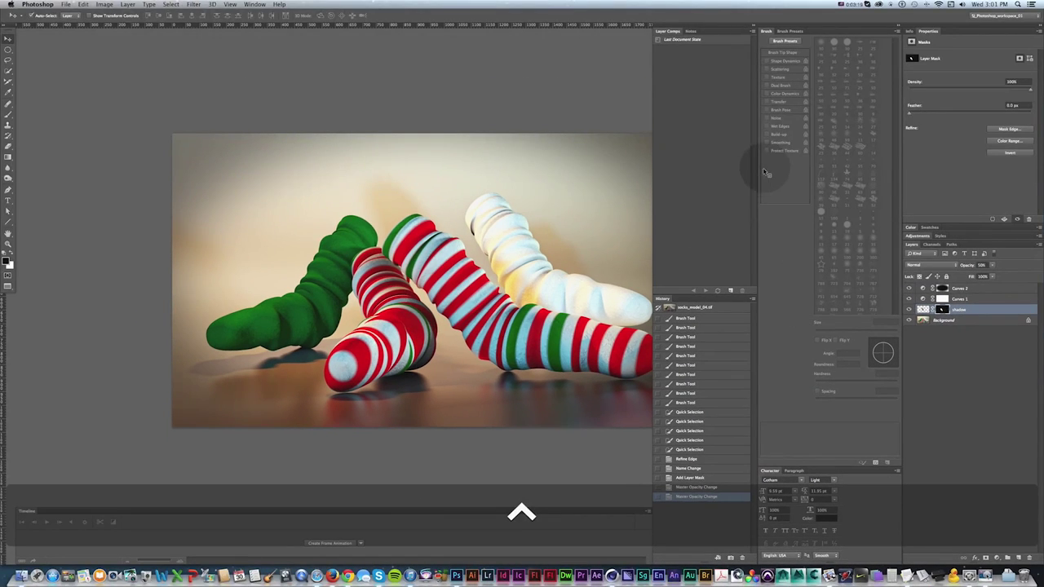
- Center the whole image in an enlarged canvas area and show only the Background layer to view the original render
click(754, 26)
key(space)
drag(669, 212, 639, 193)
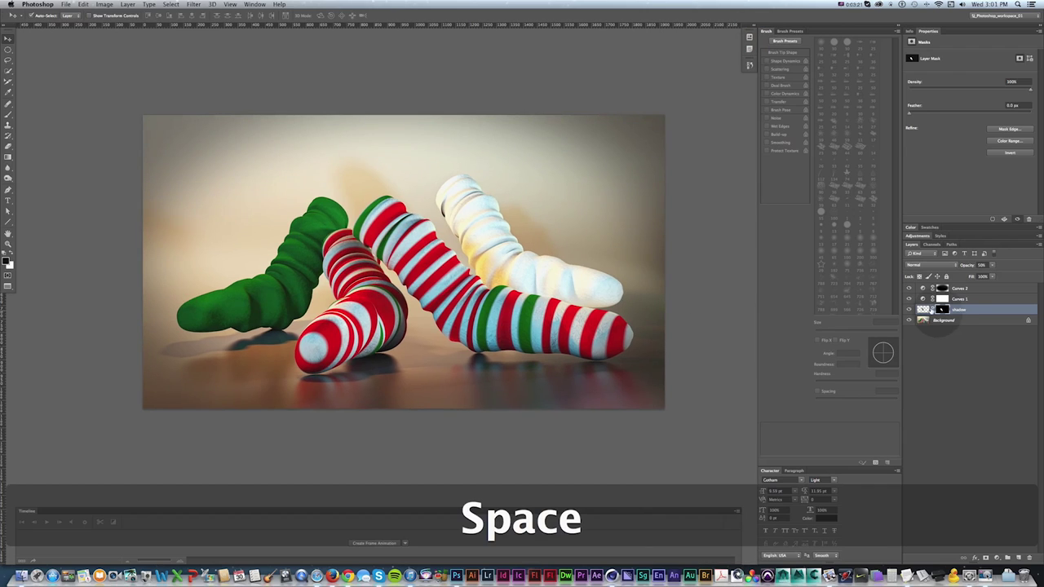
alt+click(909, 320)
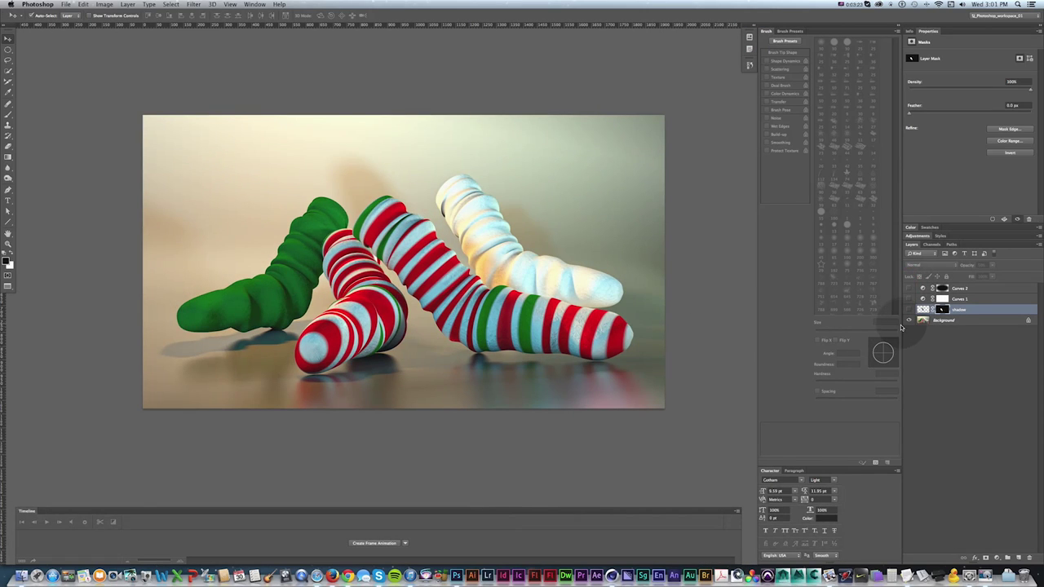
click(948, 331)
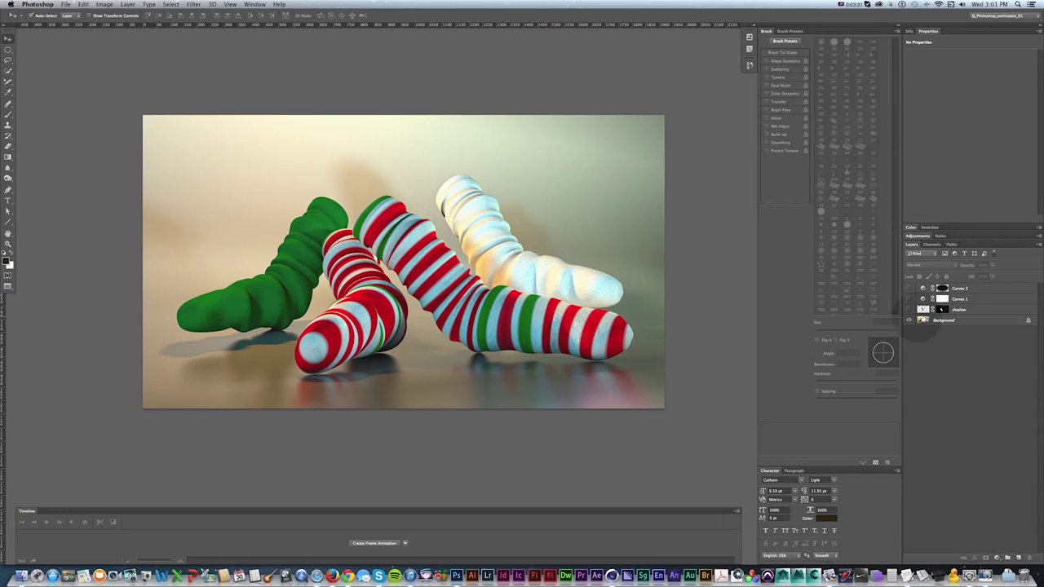
- Show the shadow layer and both Curves layers again to compare the retouched image with the original render
click(910, 311)
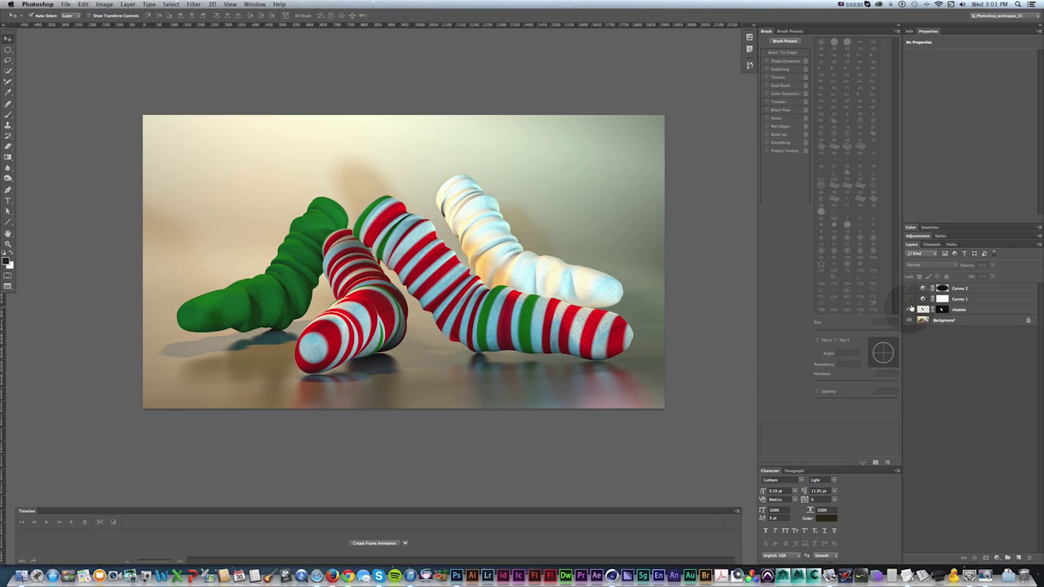
click(909, 299)
click(910, 289)
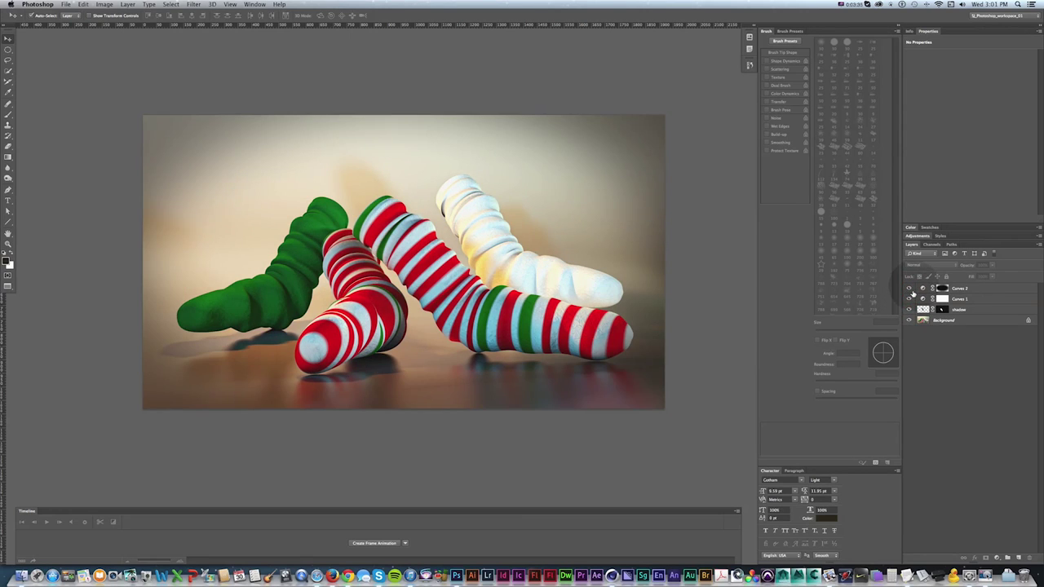
click(909, 288)
click(910, 288)
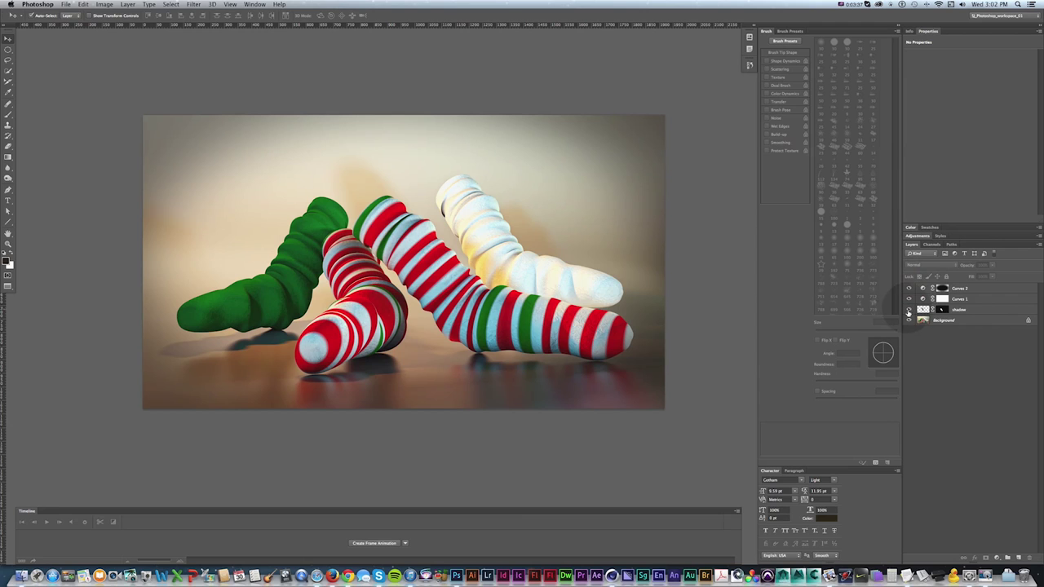
- Switch to Cinema 4D, close the Render Settings and compare the sock scene in the viewport with the render in the Picture Viewer
key(super+Tab)
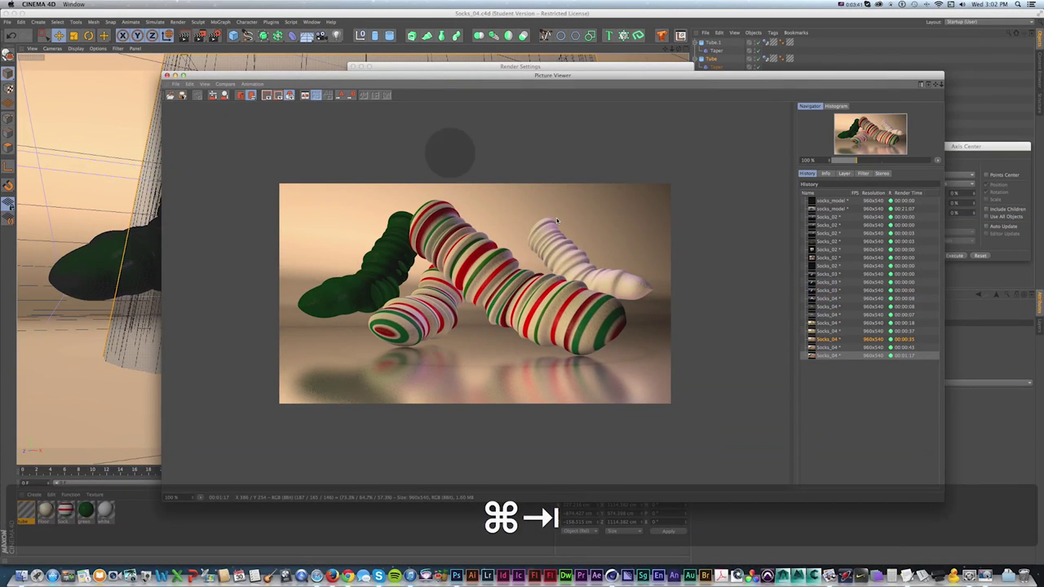
drag(223, 77, 268, 480)
click(352, 66)
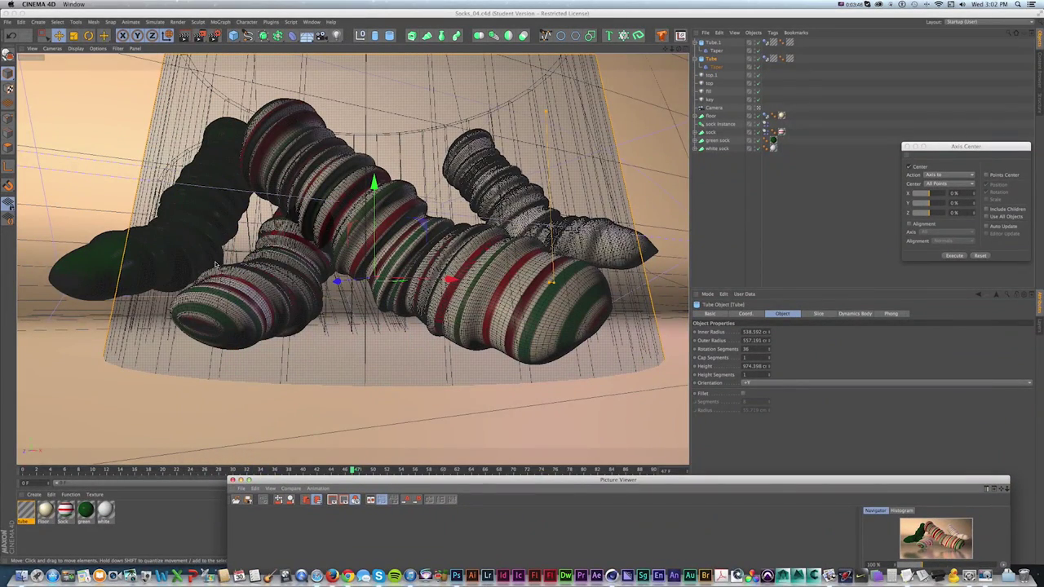
click(367, 176)
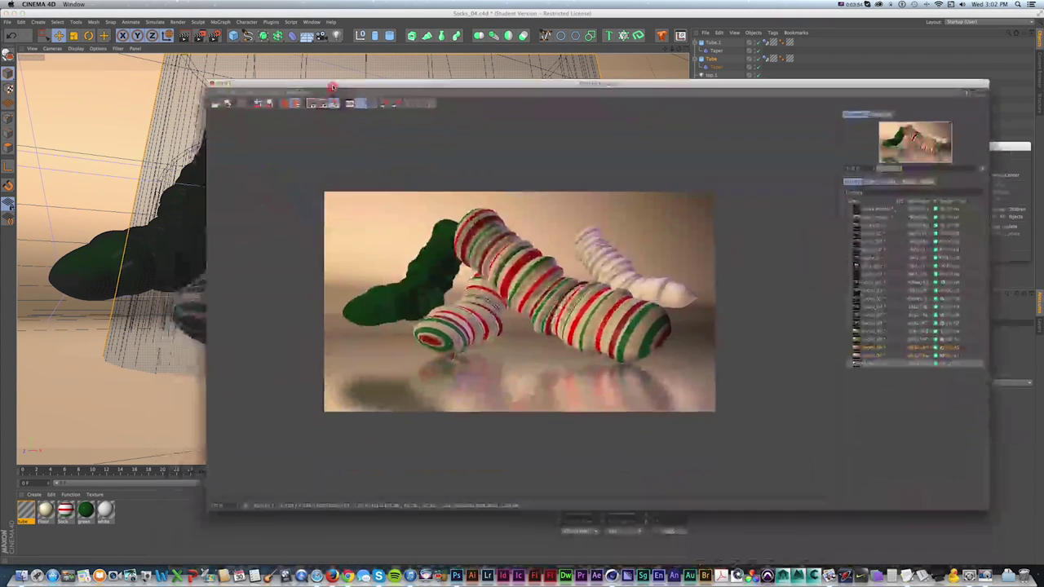
drag(284, 40, 336, 84)
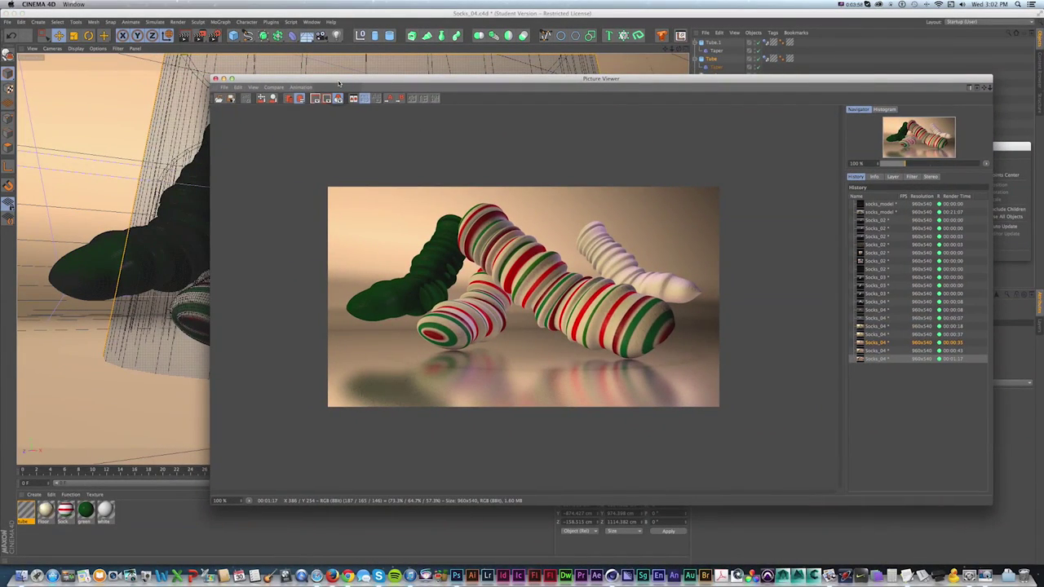